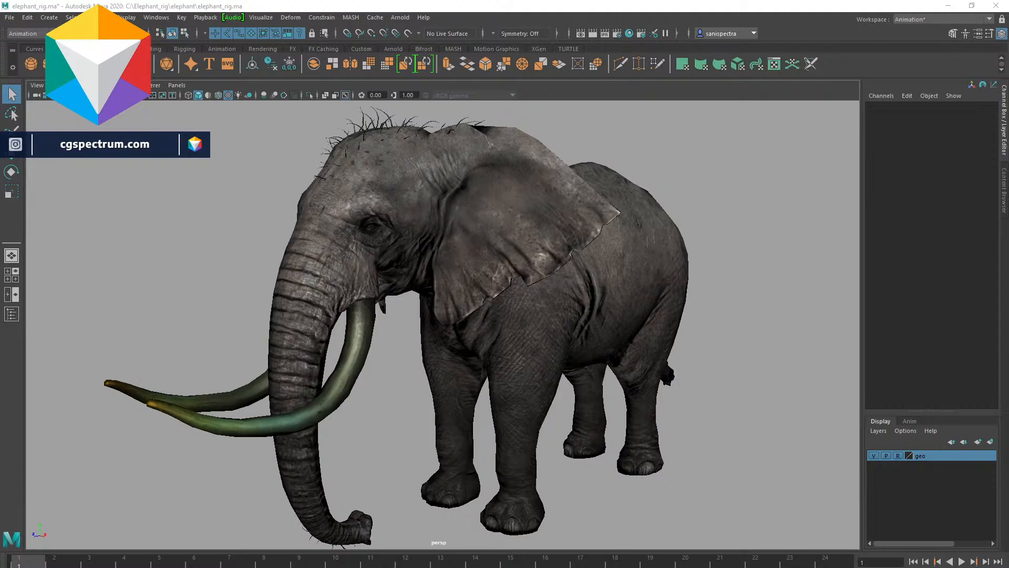
- Orbit and zoom around the elephant model in the perspective view to examine it from several angles
scroll(543, 333, "down", 5)
left_click_drag(543, 333, 493, 346, "alt")
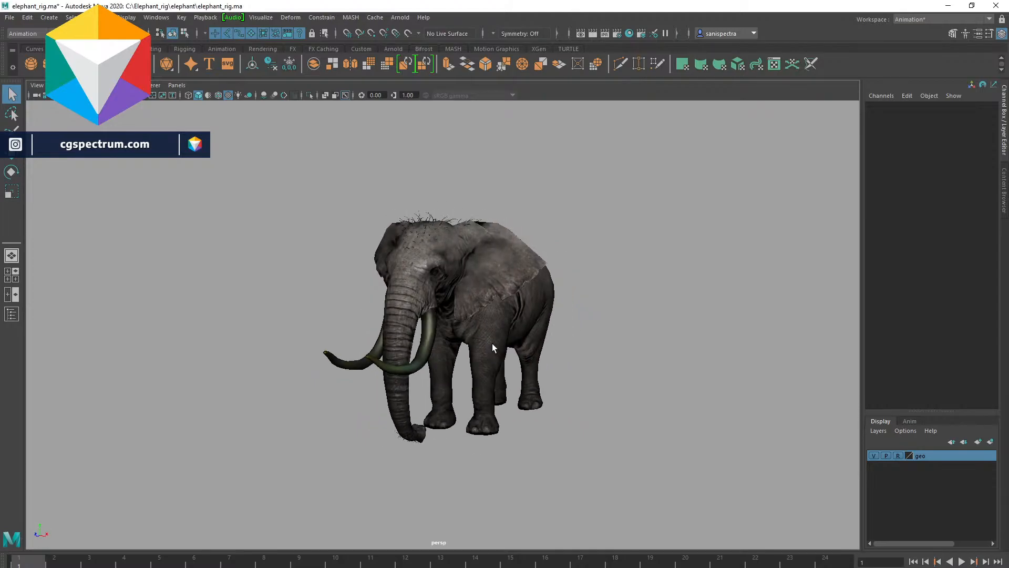
right_click_drag(493, 346, 622, 387, "alt")
left_click_drag(622, 387, 654, 391, "alt")
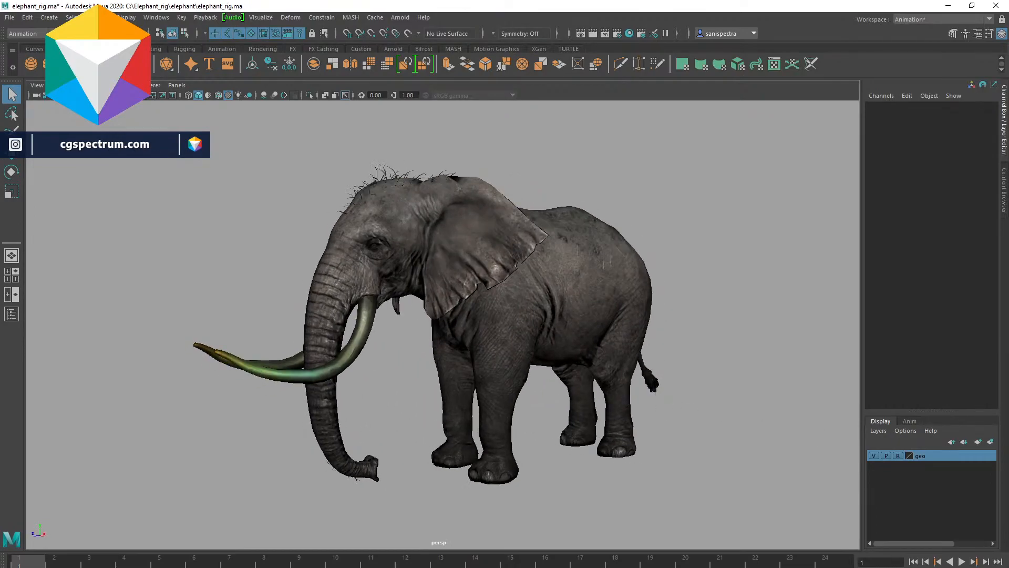
left_click_drag(653, 430, 456, 416, "alt")
- Switch to the video player and play and scrub through the elephant rescue reference clip
key("alt+Tab")
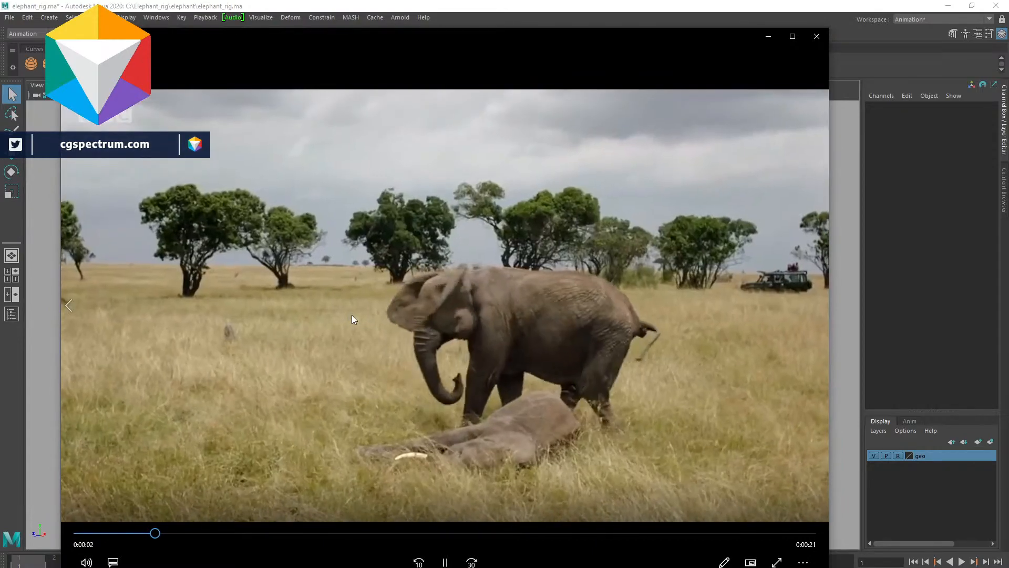
key("space")
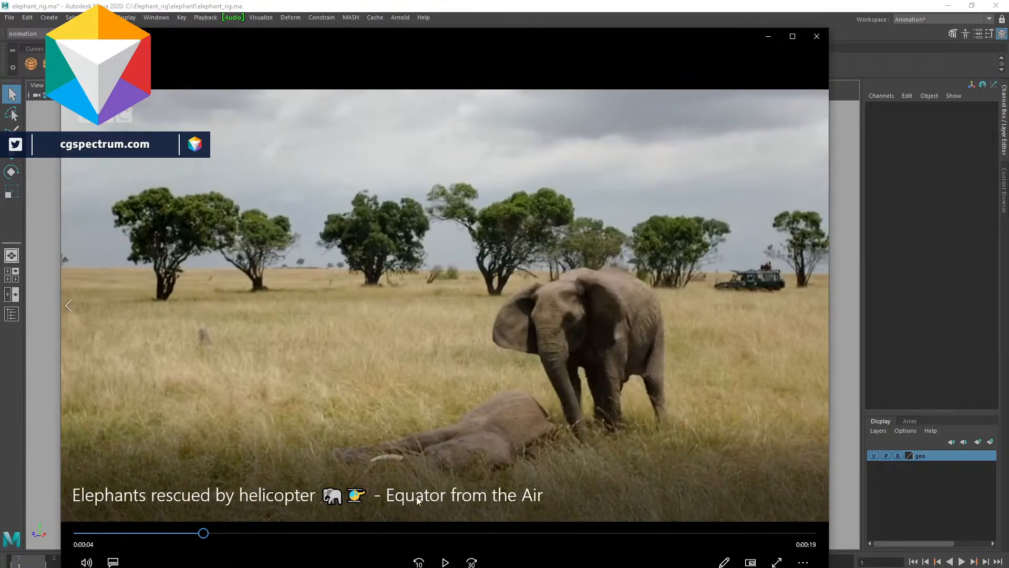
left_click(100, 532)
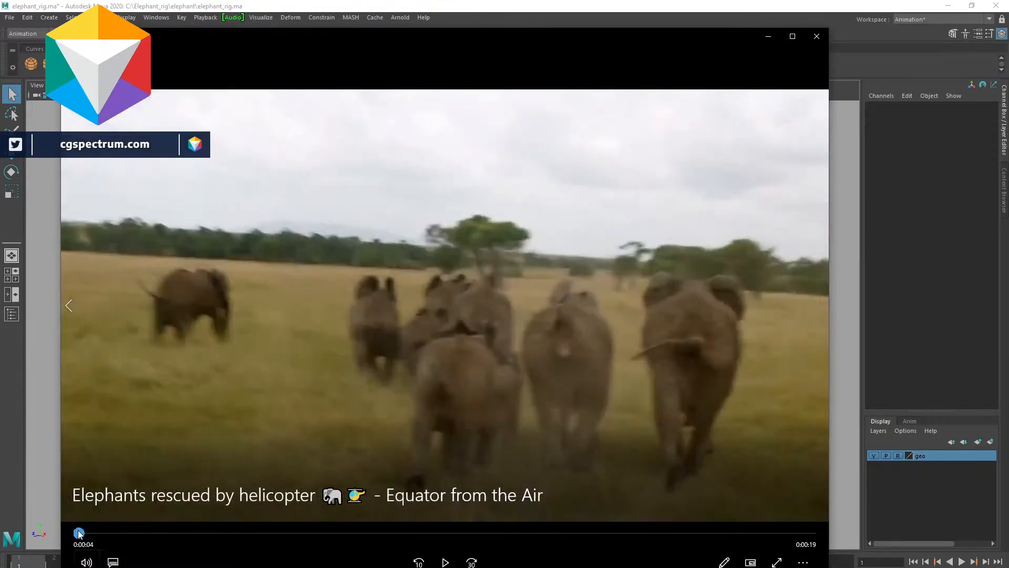
left_click_drag(100, 533, 164, 536)
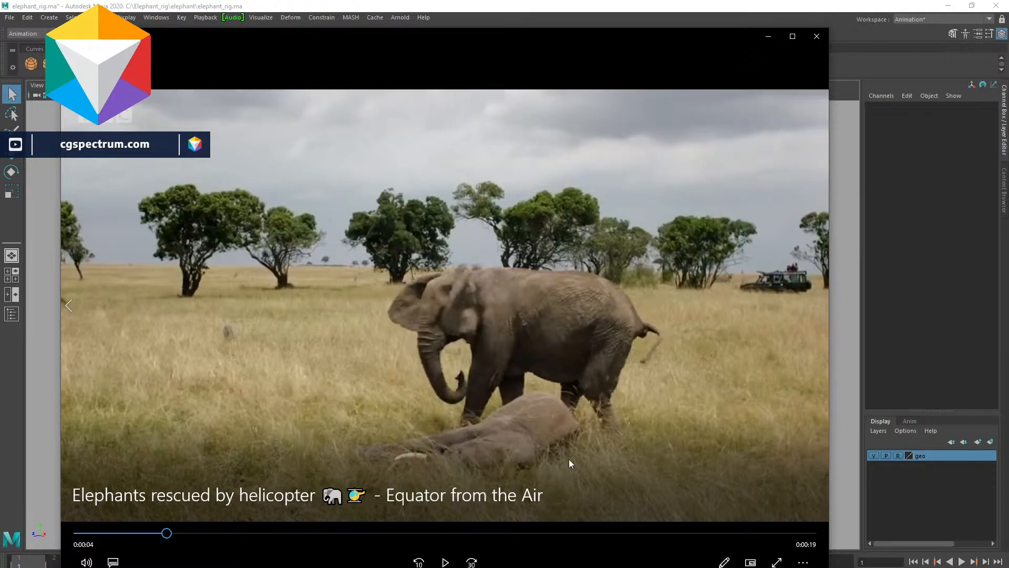
left_click_drag(167, 533, 204, 540)
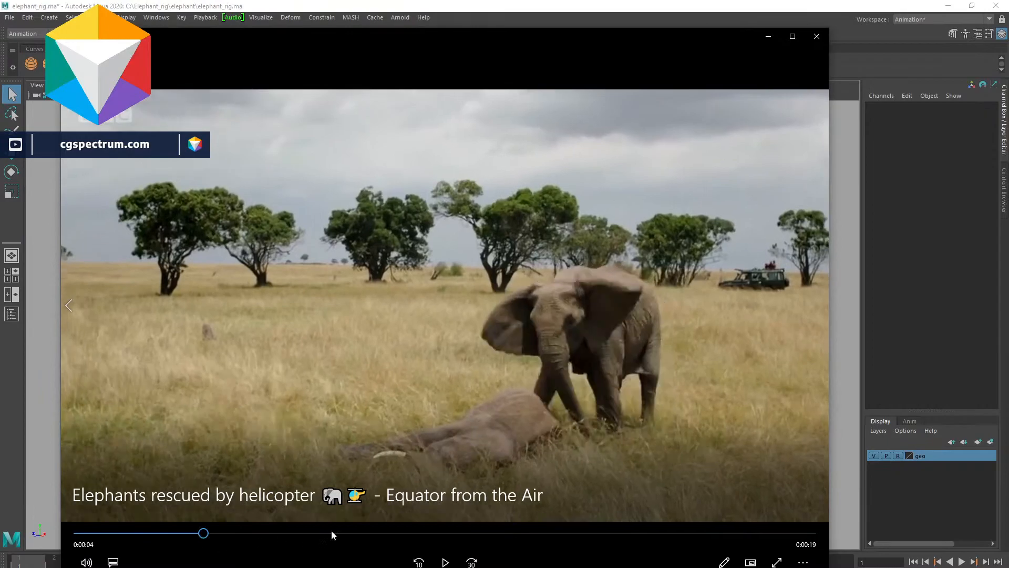
key("space")
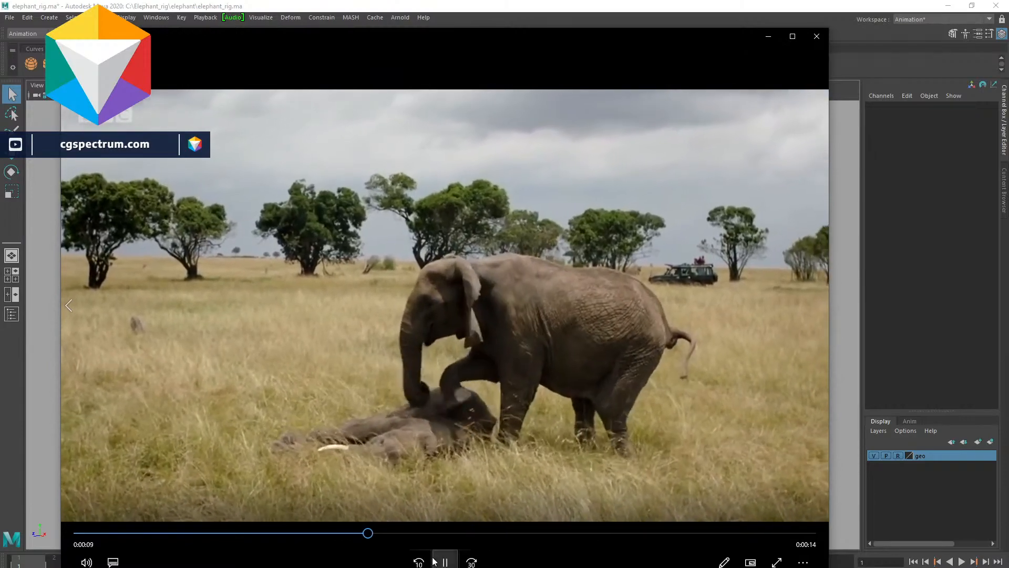
left_click_drag(363, 534, 74, 534)
key("space")
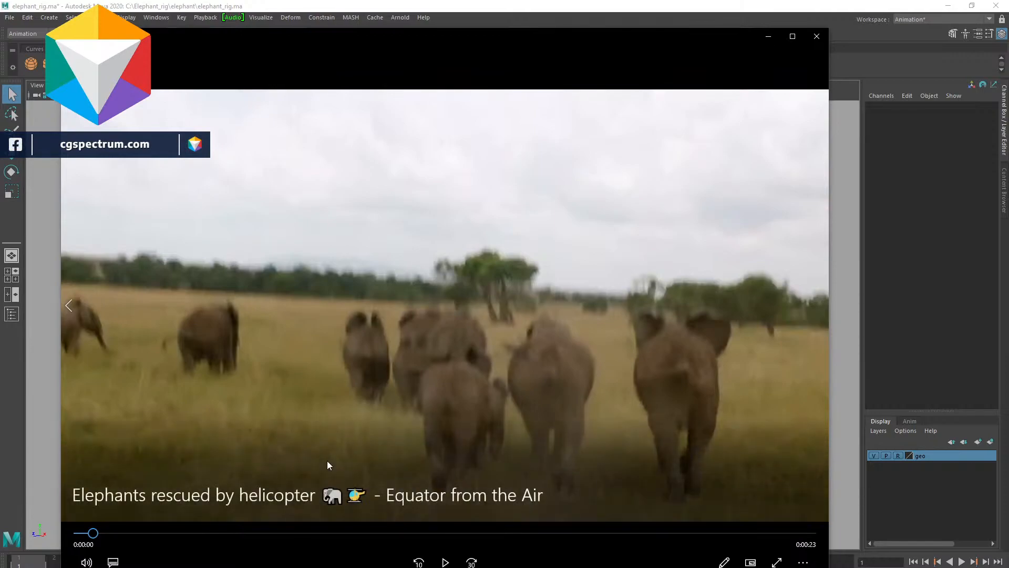
left_click_drag(94, 533, 78, 533)
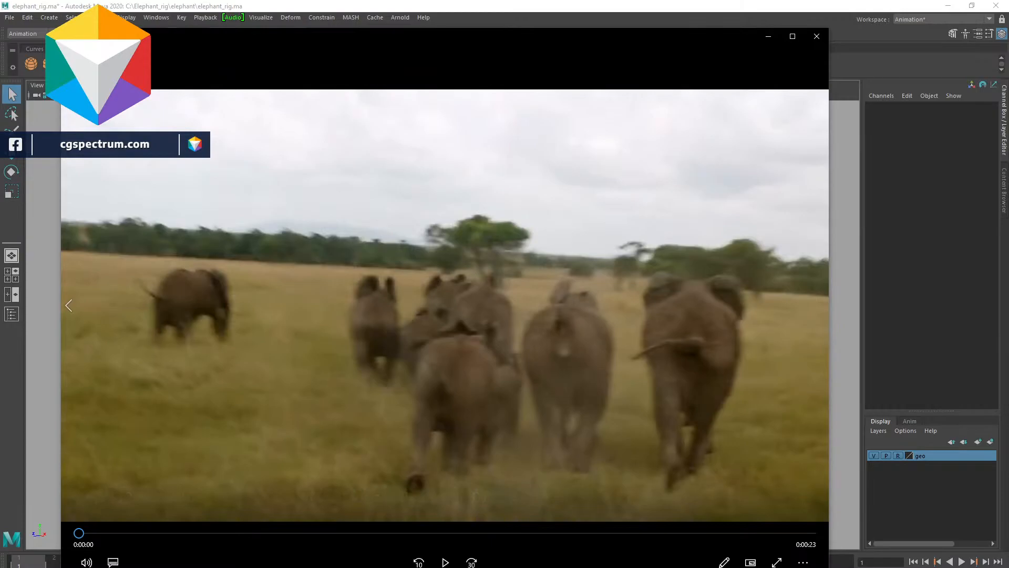
- Peek at the source YouTube video in the browser, then resume the reference clip with sound
left_click_drag(1008, 161, 609, 140)
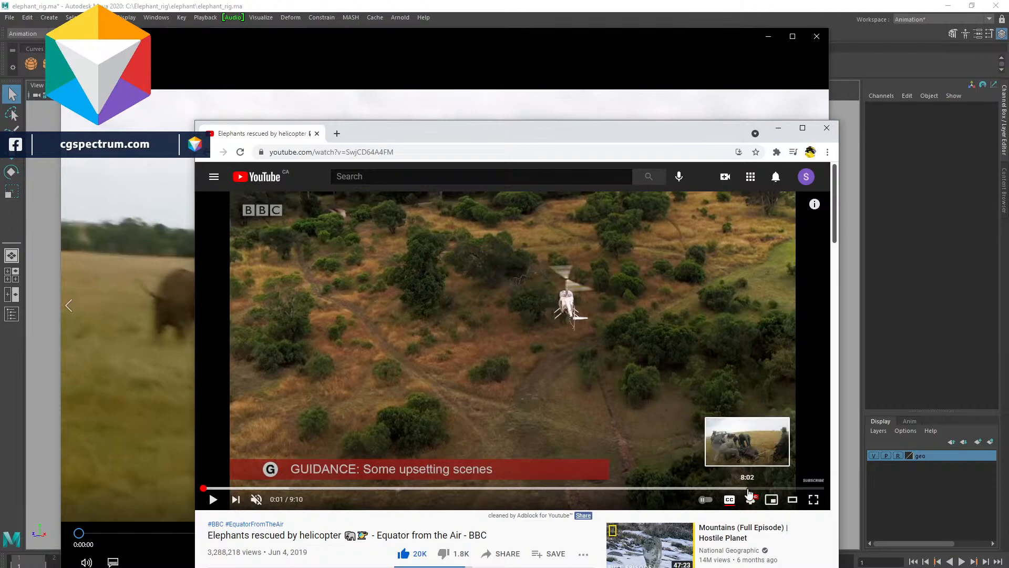
left_click_drag(572, 132, 1008, 153)
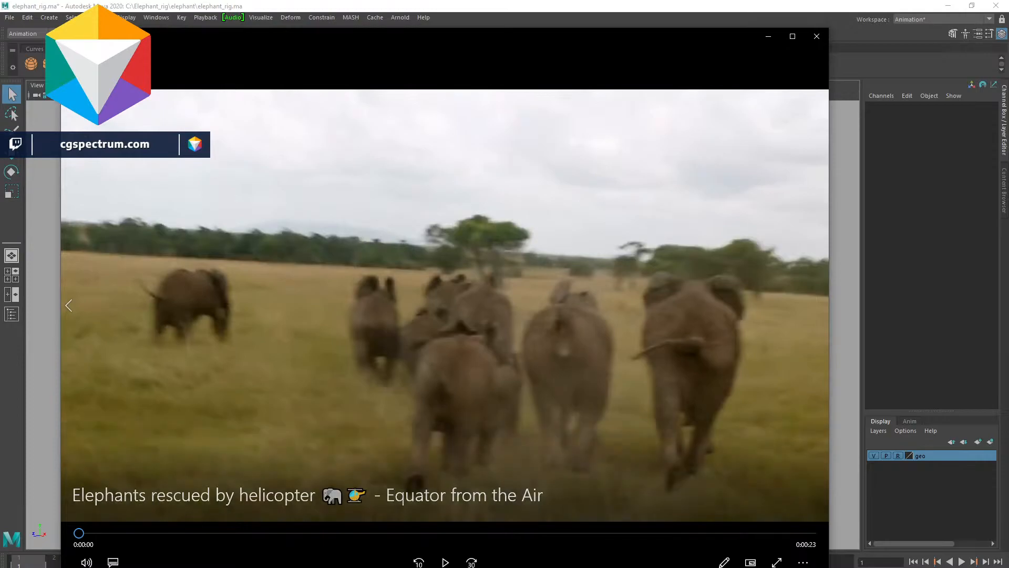
left_click(86, 561)
left_click(445, 562)
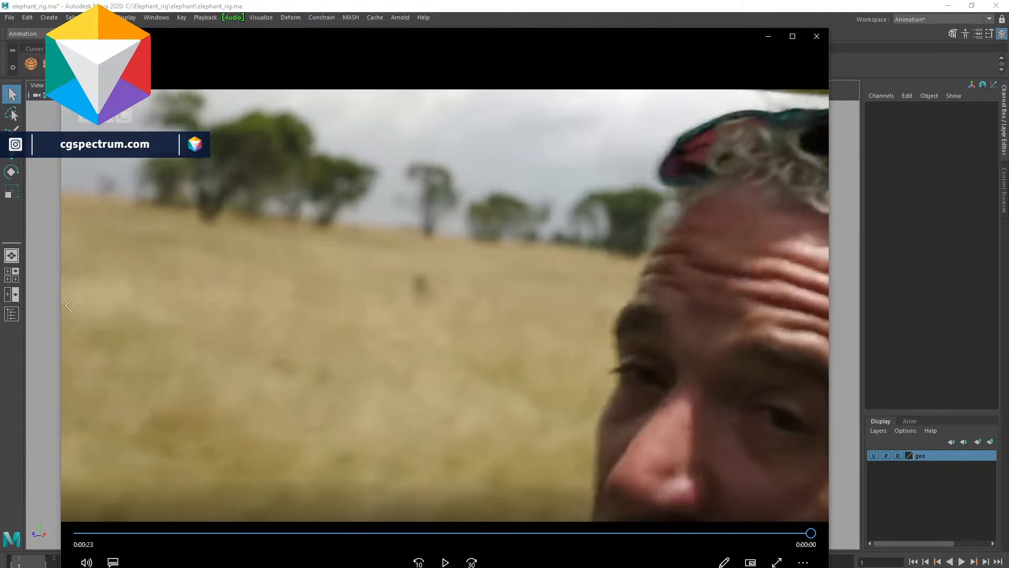
- Bring up the browser and scrub through the marula fruit elephant video for extra reference
left_click_drag(1008, 94, 544, 133)
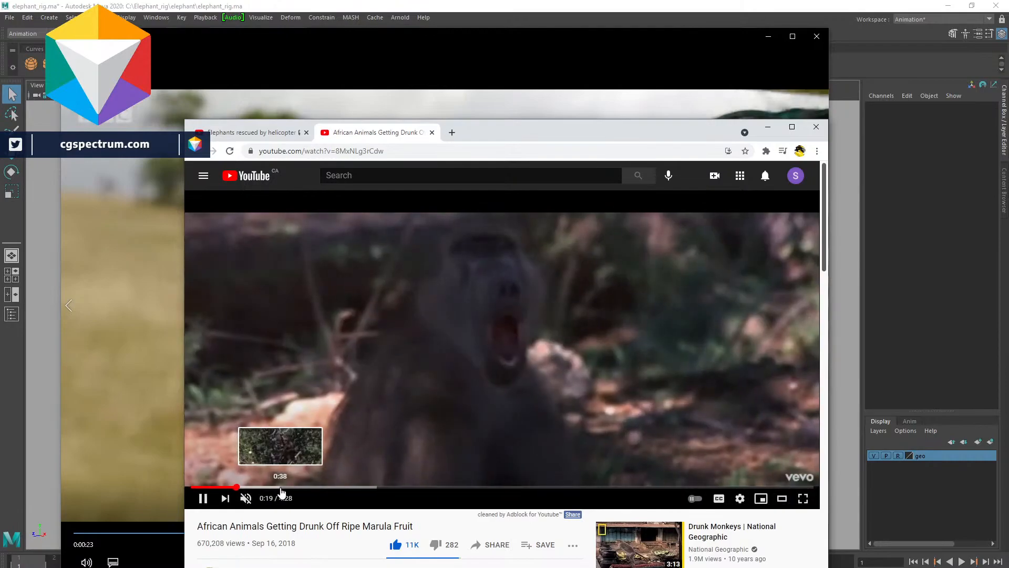
left_click(281, 487)
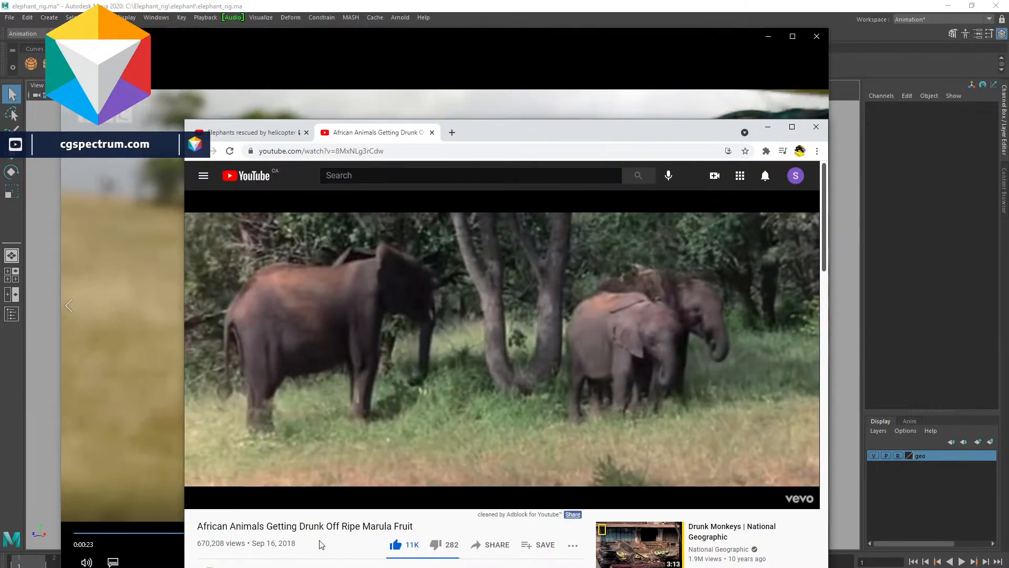
mouse_move(332, 478)
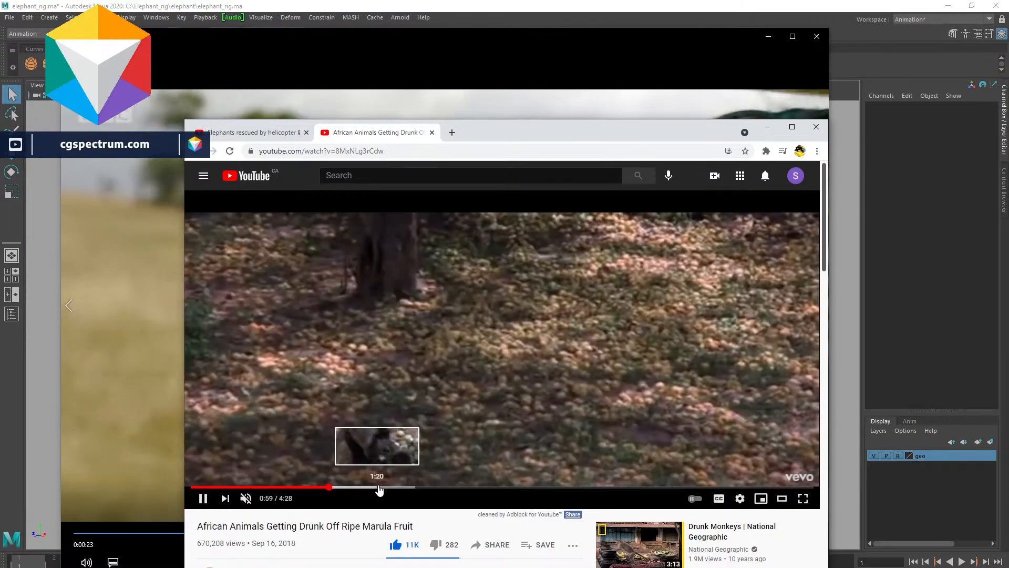
left_click_drag(396, 489, 572, 374)
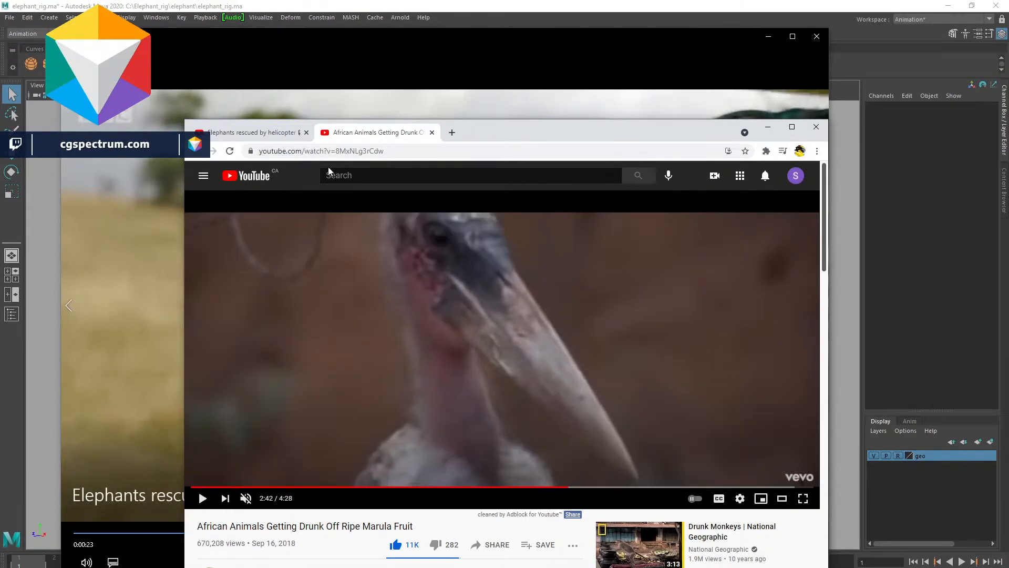
left_click(258, 138)
left_click_drag(585, 128, 1008, 129)
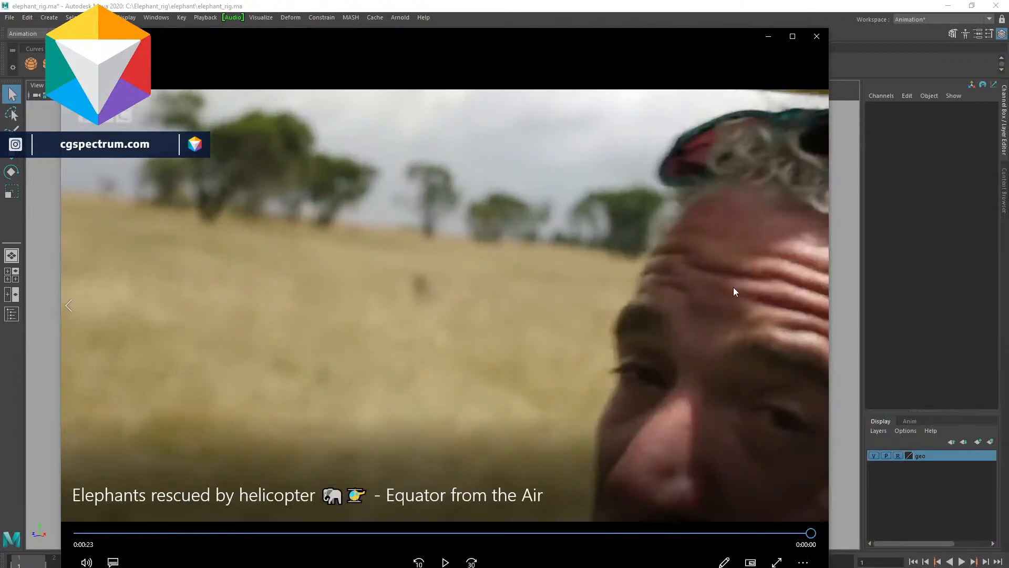
- Scrub and replay the rescue reference clip, muting its sound
left_click_drag(322, 533, 315, 552)
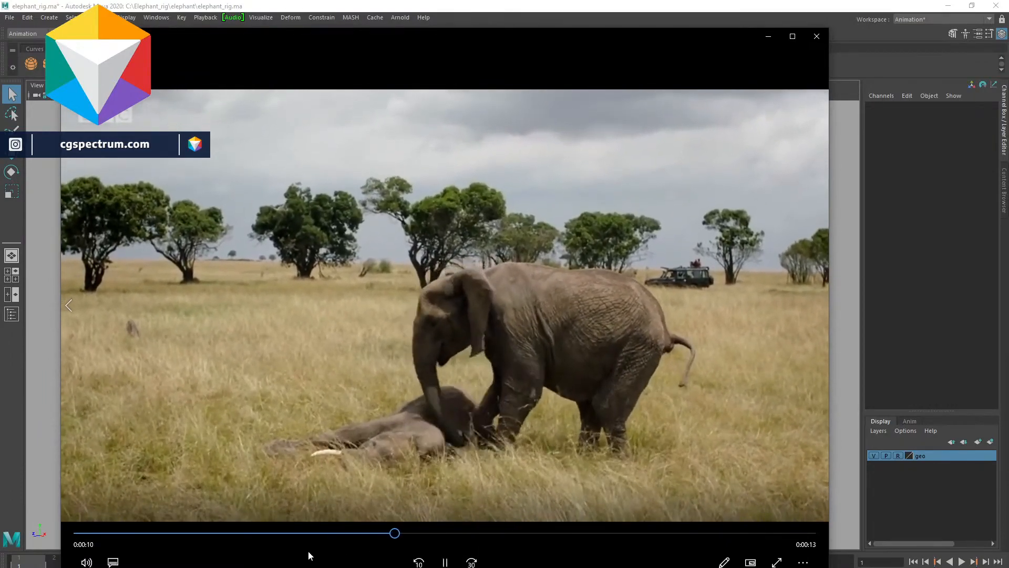
key("space")
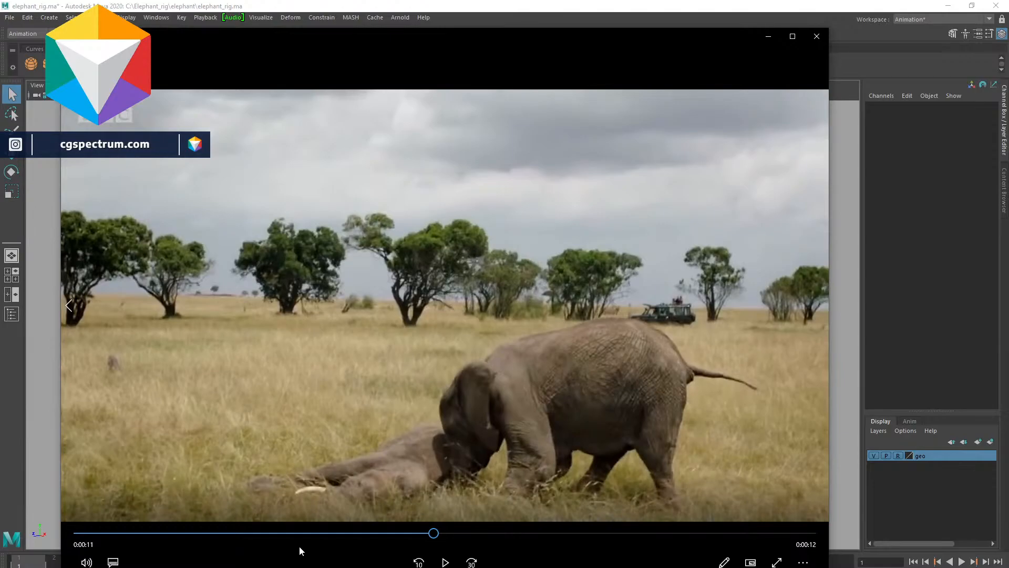
left_click_drag(291, 533, 137, 533)
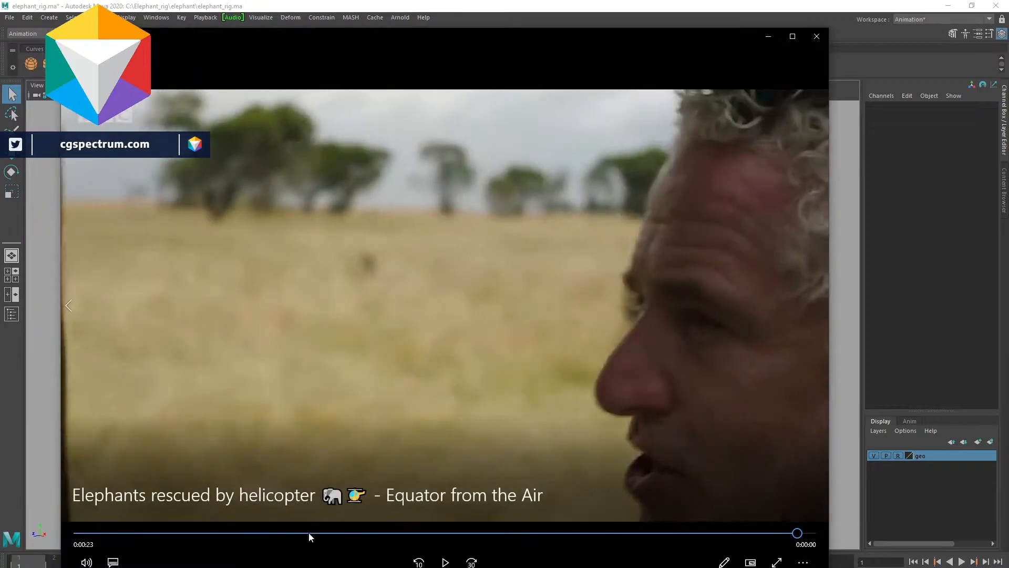
left_click(260, 534)
mouse_move(200, 550)
left_mouse_down()
mouse_move(129, 557)
mouse_move(181, 561)
mouse_move(117, 560)
mouse_move(661, 542)
mouse_move(180, 542)
mouse_move(140, 554)
mouse_move(201, 557)
mouse_move(149, 557)
mouse_move(197, 554)
mouse_move(184, 558)
left_mouse_up()
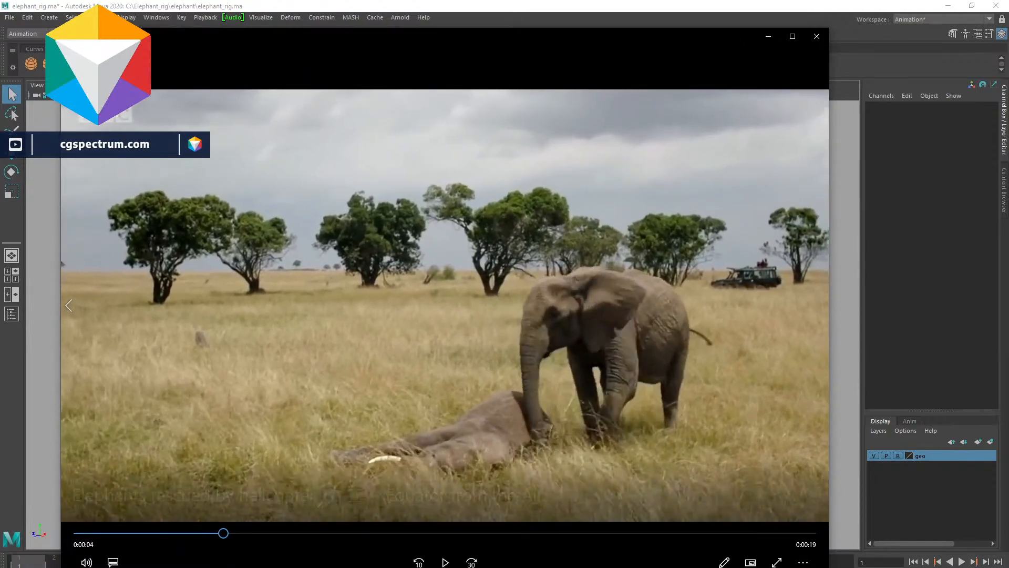
left_click_drag(181, 534, 151, 535)
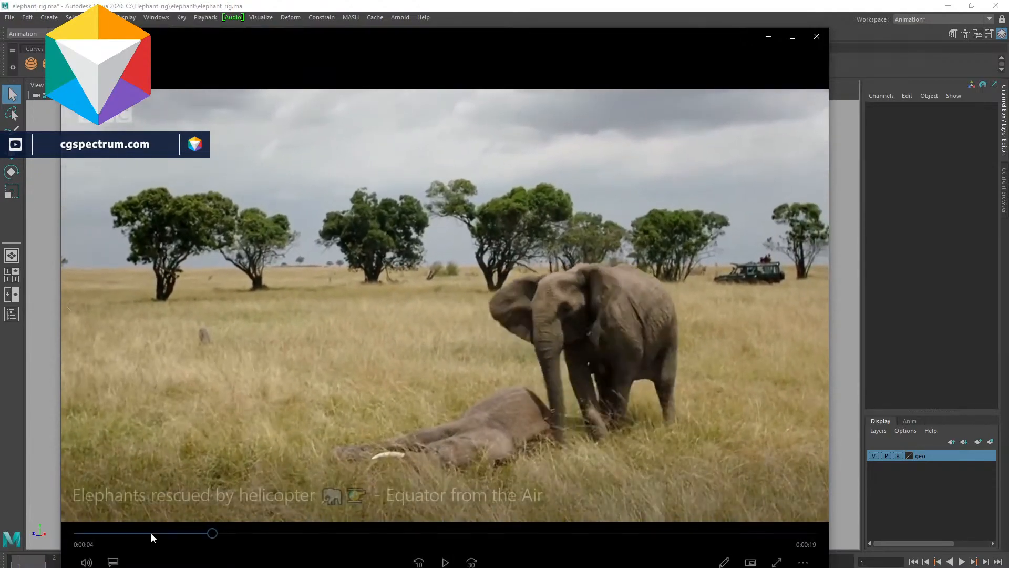
left_click(98, 562)
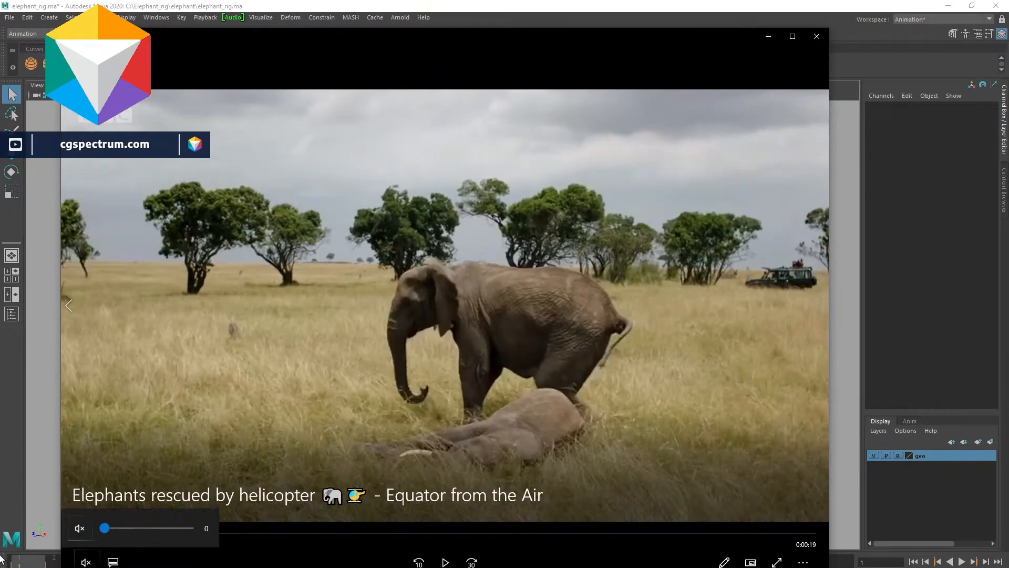
left_click(153, 564)
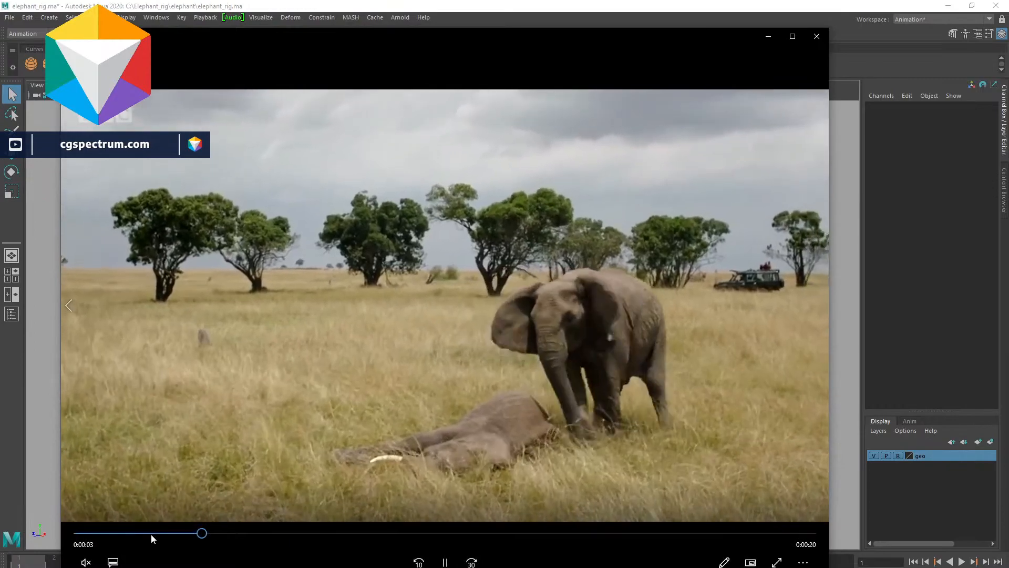
left_click(150, 534)
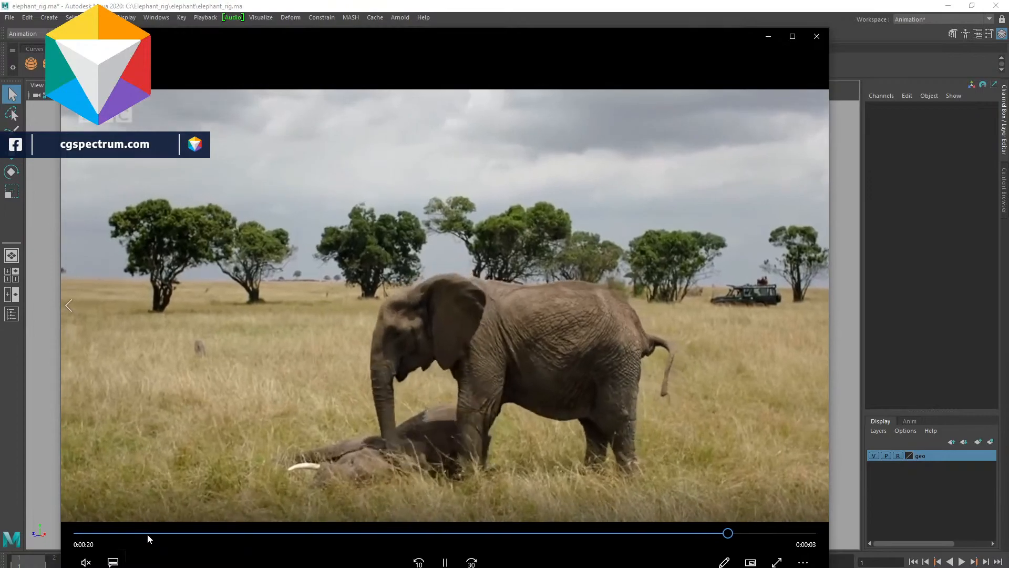
key("space")
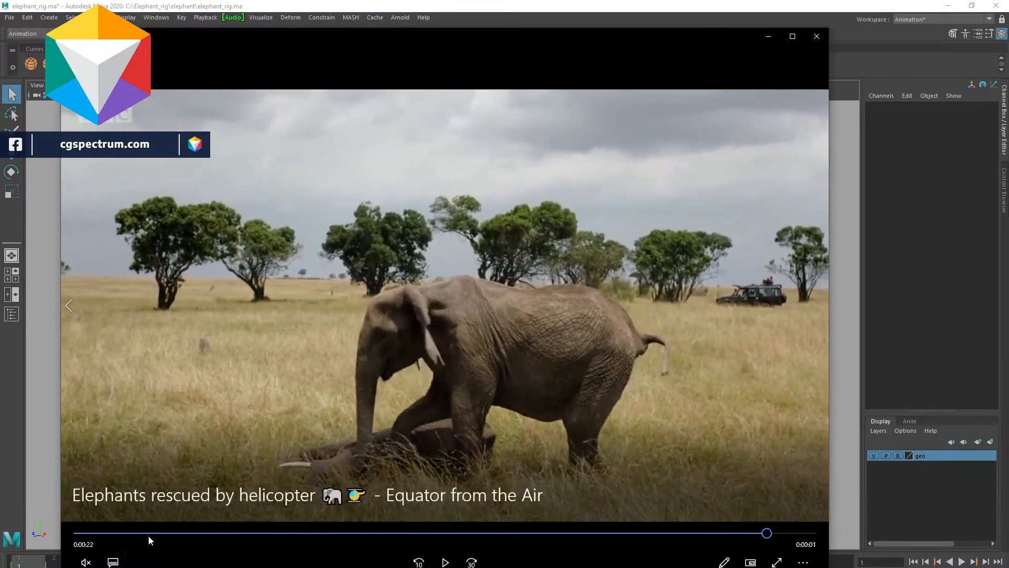
- Scrub back and forth through the reference clip to study the standing elephant's motion
left_click(215, 533)
left_click_drag(229, 536, 280, 541)
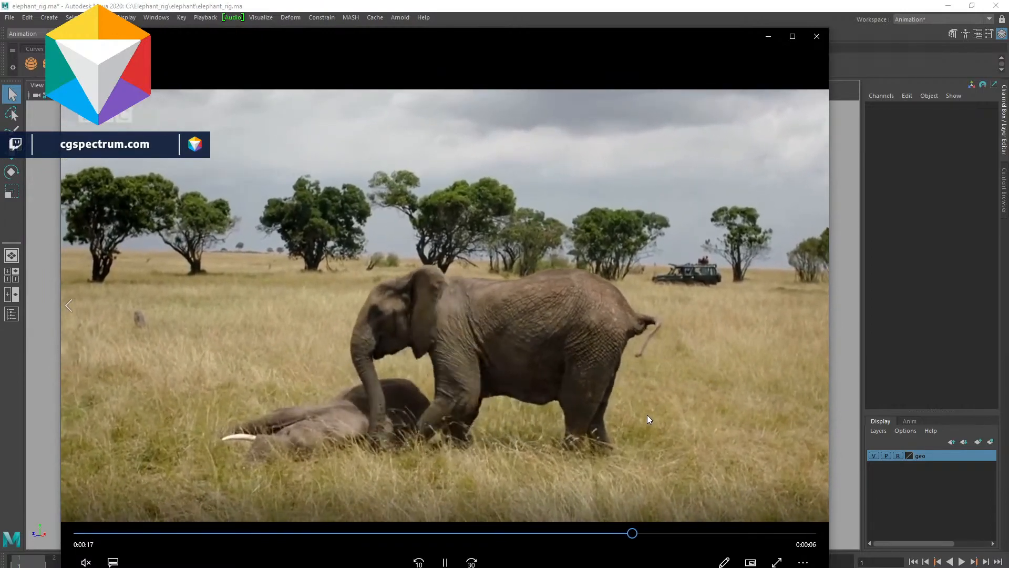
left_click(647, 418)
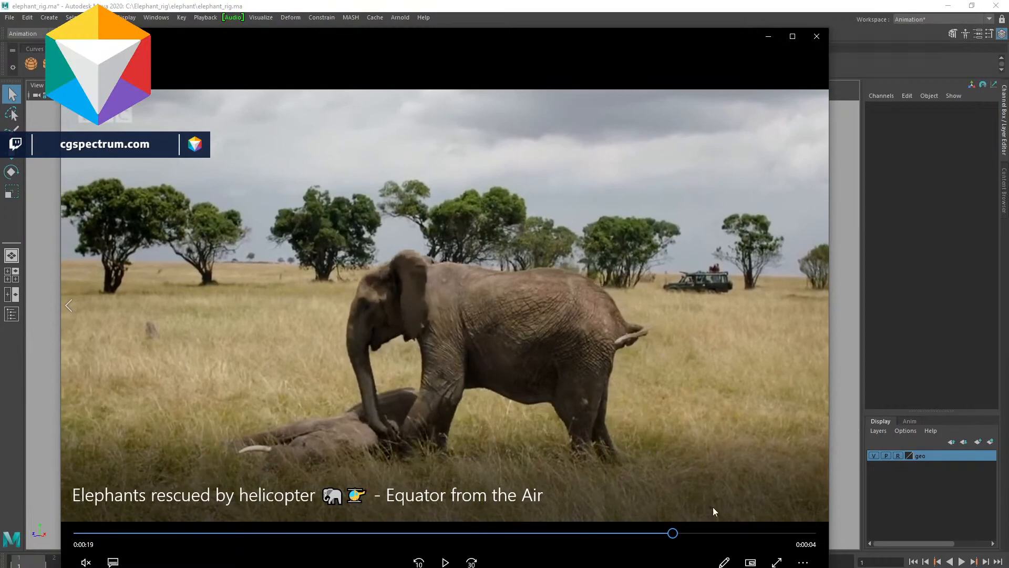
left_click_drag(681, 535, 879, 505)
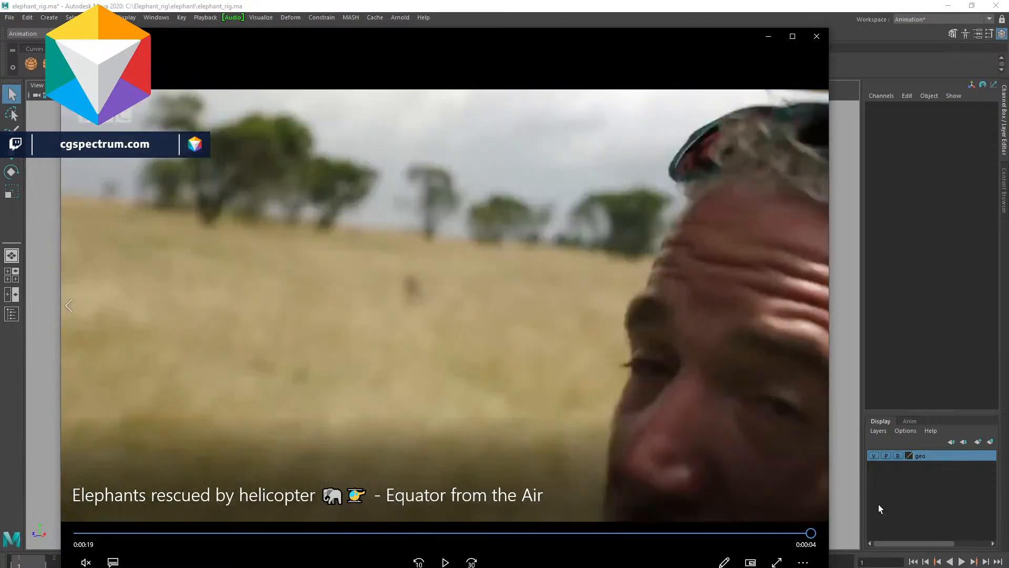
left_click_drag(809, 532, 79, 532)
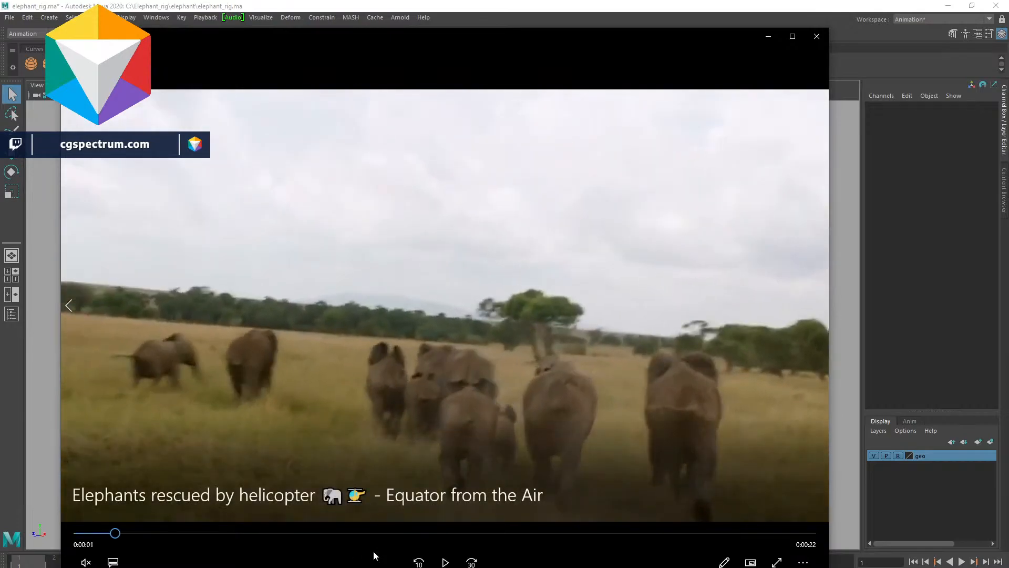
left_click_drag(771, 533, 836, 539)
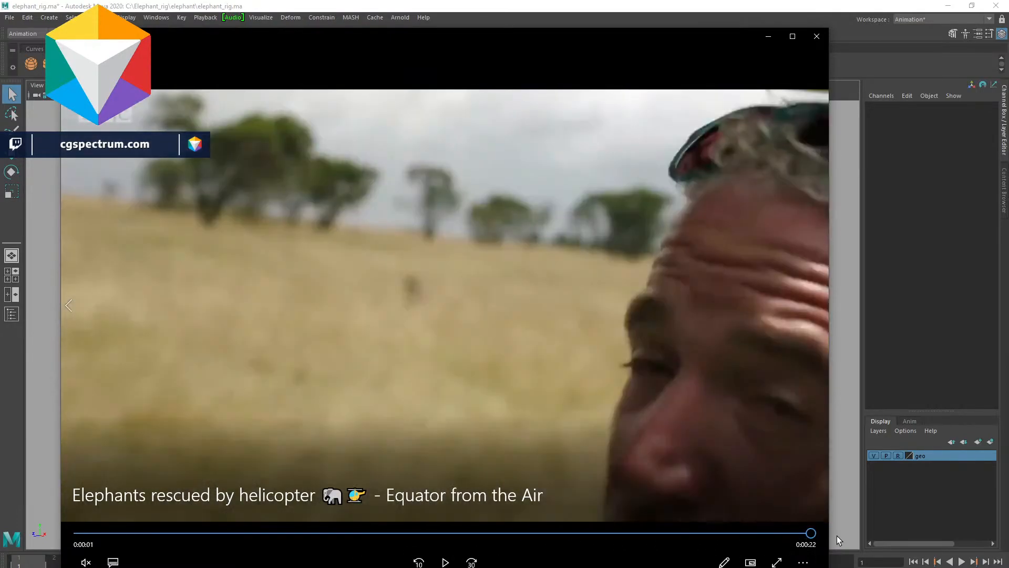
left_click(789, 533)
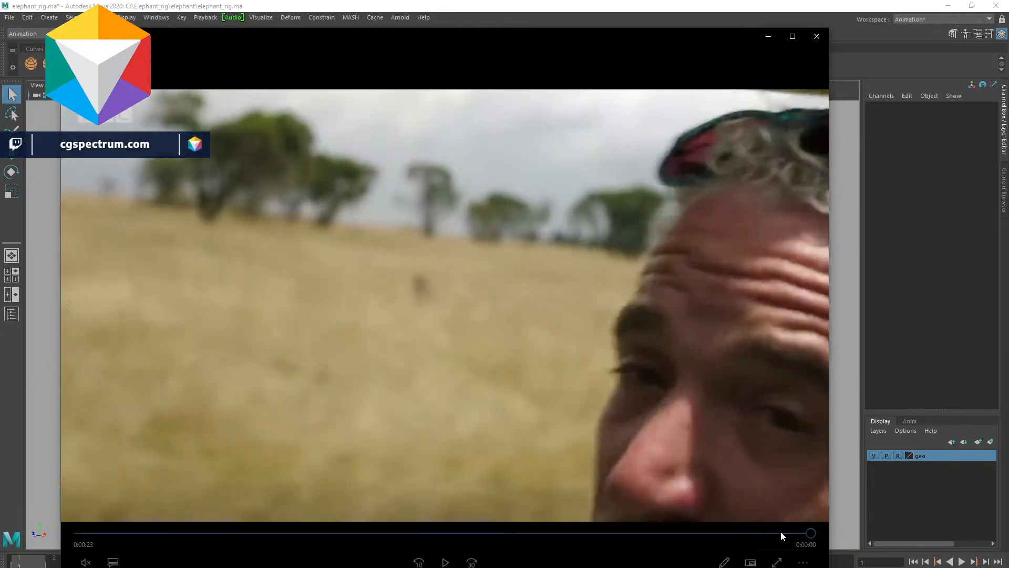
left_click_drag(781, 533, 0, 550)
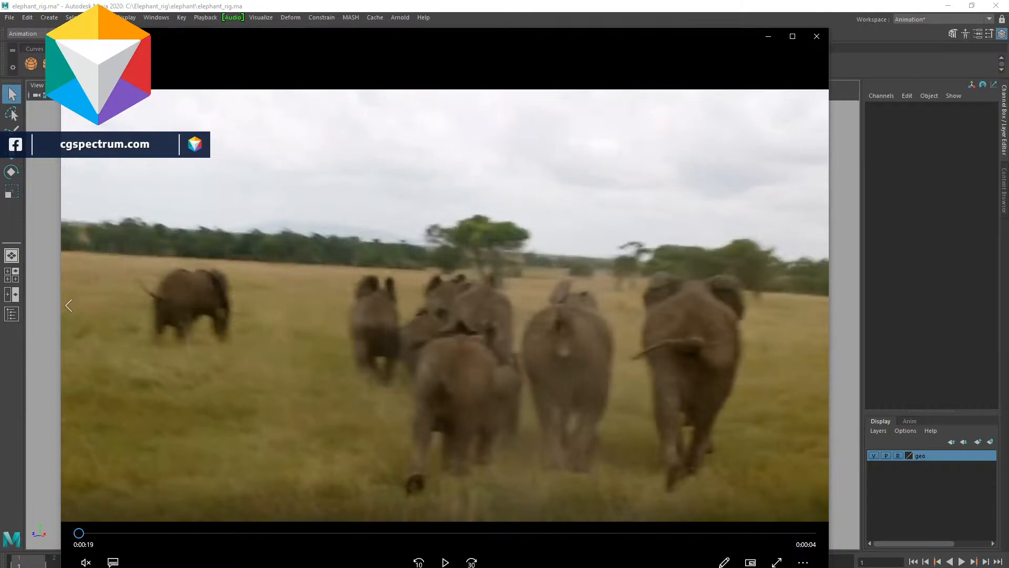
left_click(347, 533)
left_click_drag(345, 535, 260, 534)
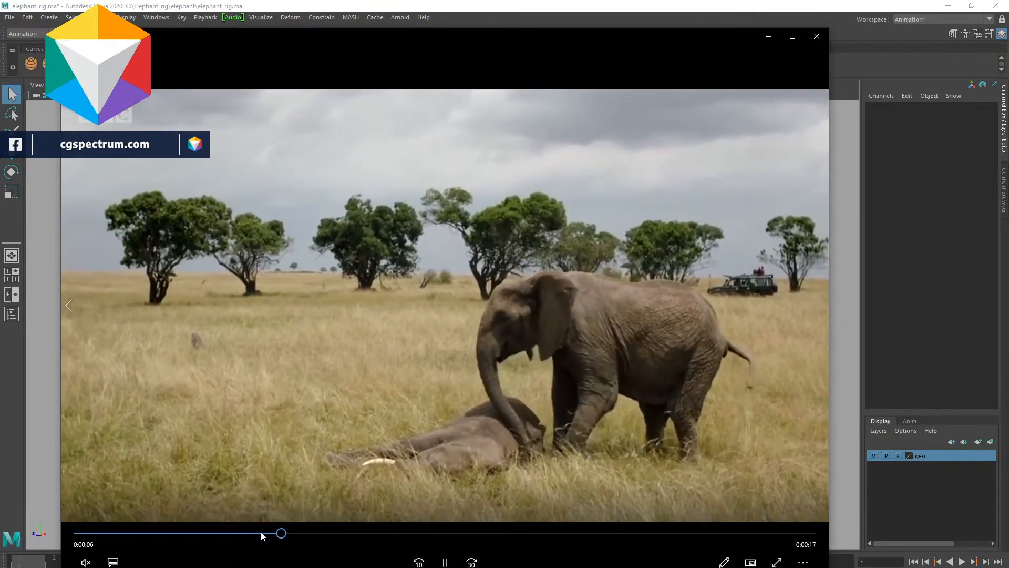
left_click(260, 534)
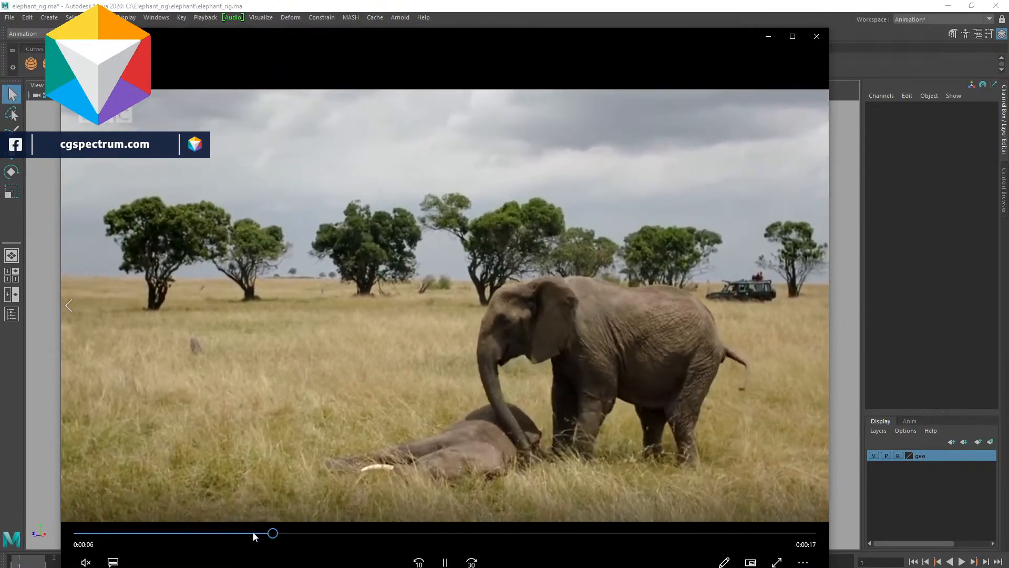
- Keep scrubbing, pausing and replaying the rescue clip to study how the standing elephant nudges the calf
left_click(241, 533)
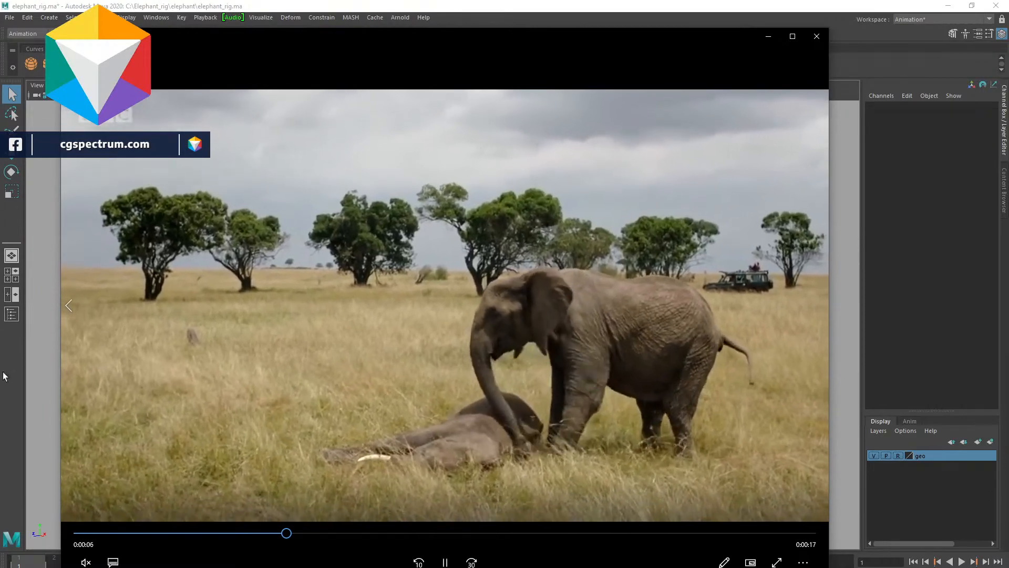
left_click(173, 533)
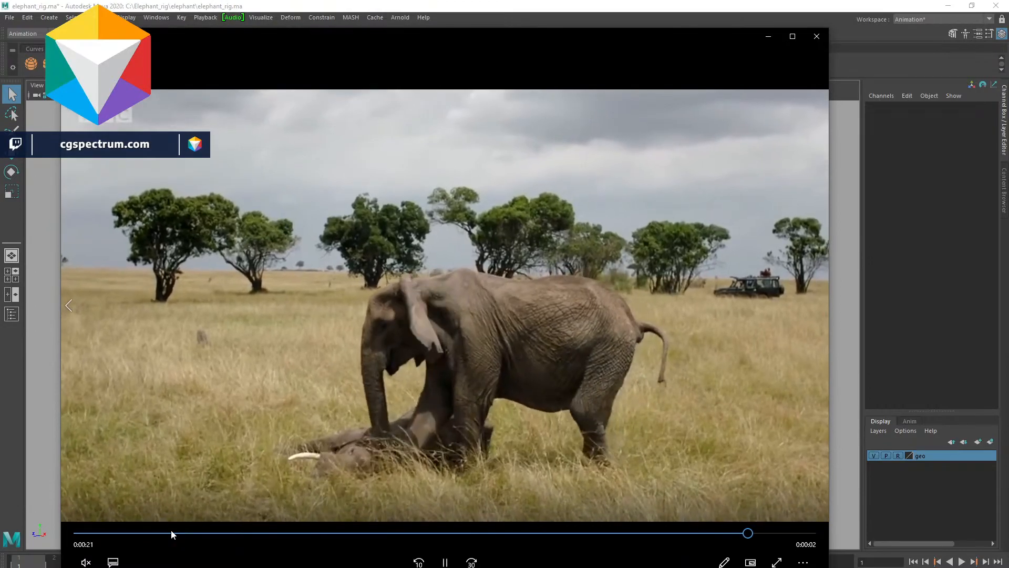
left_click(175, 534)
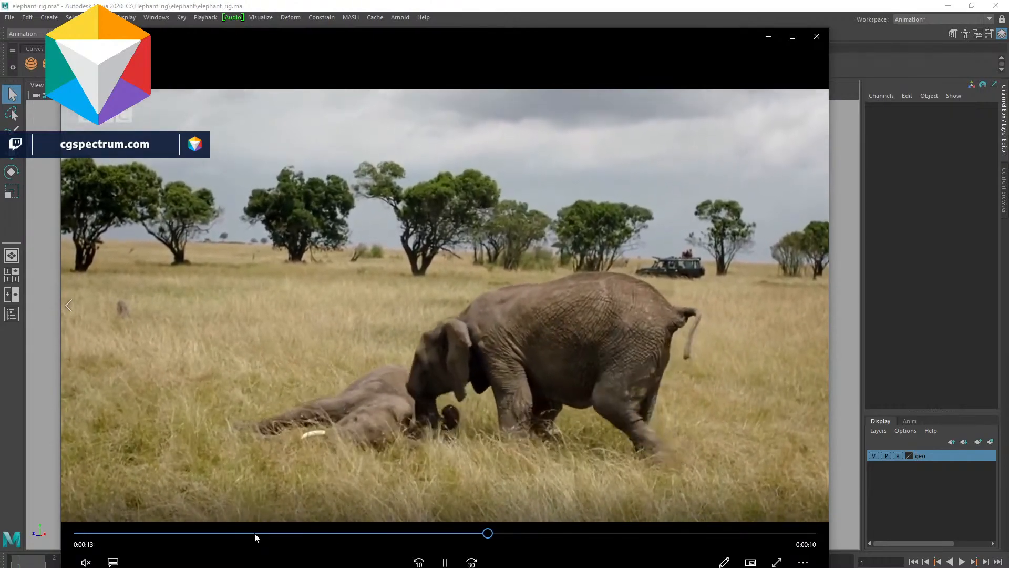
key("space")
left_click(214, 533)
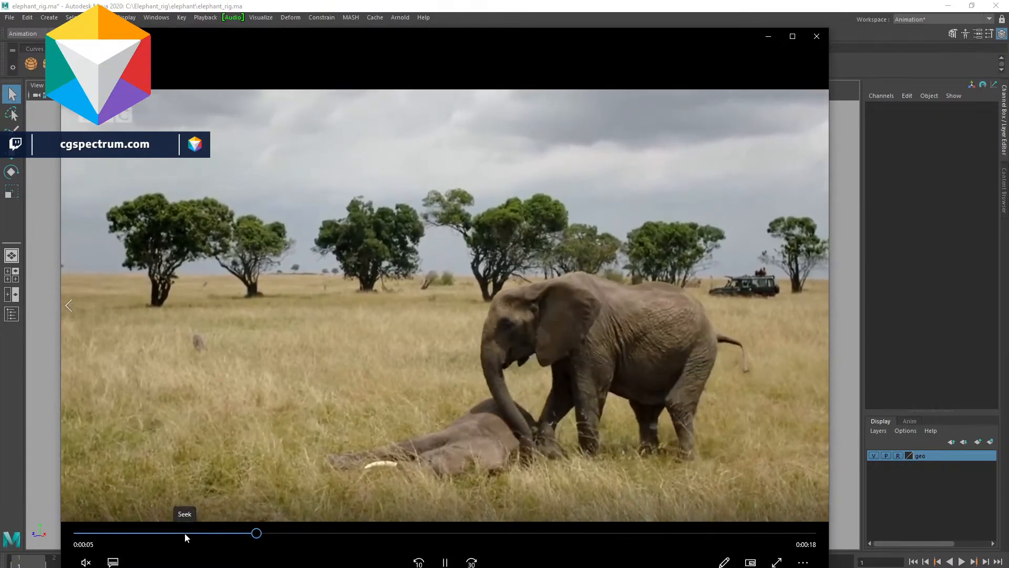
left_click(184, 533)
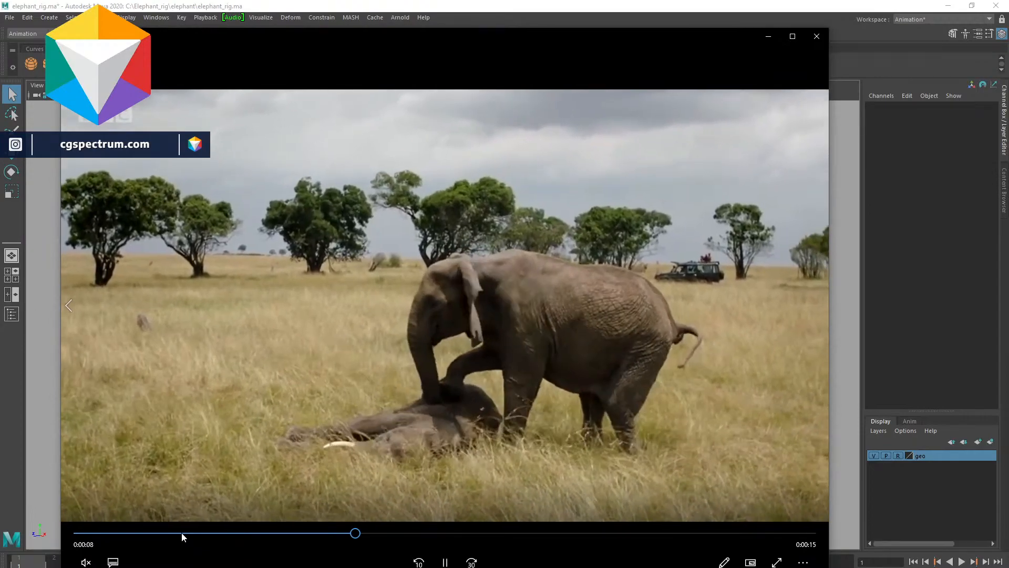
left_click(182, 532)
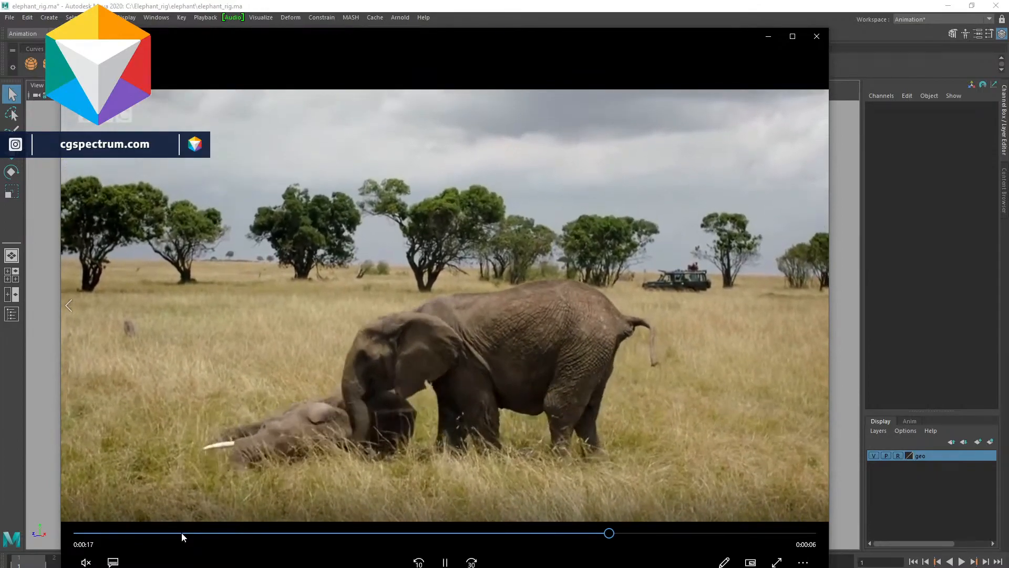
key("space")
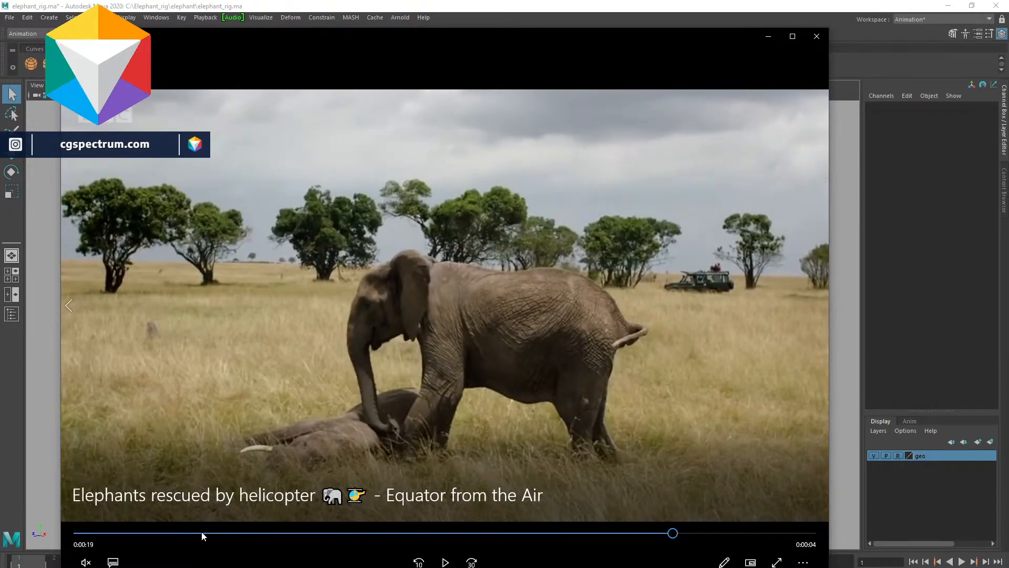
left_click(203, 533)
key("space")
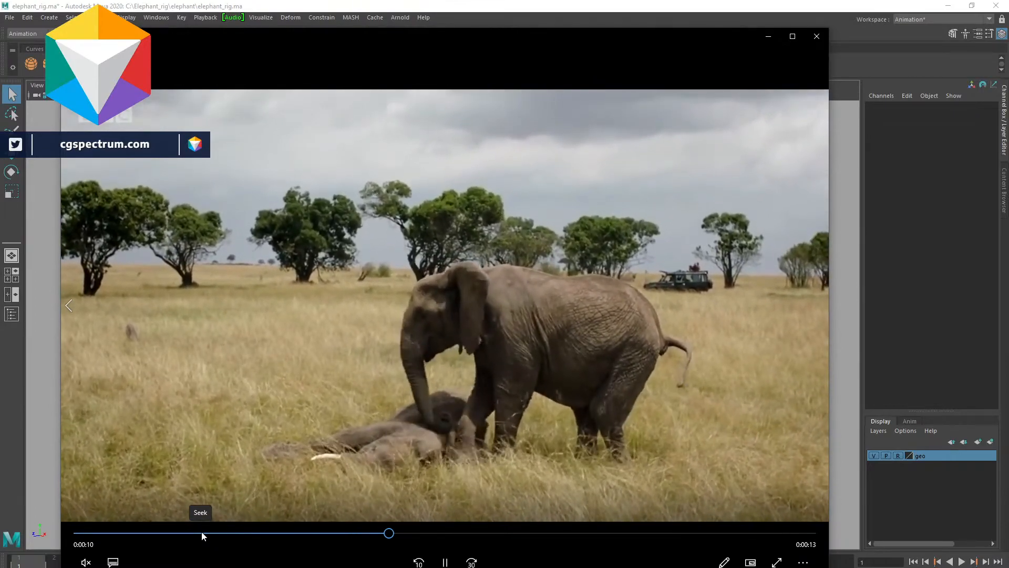
left_click(201, 533)
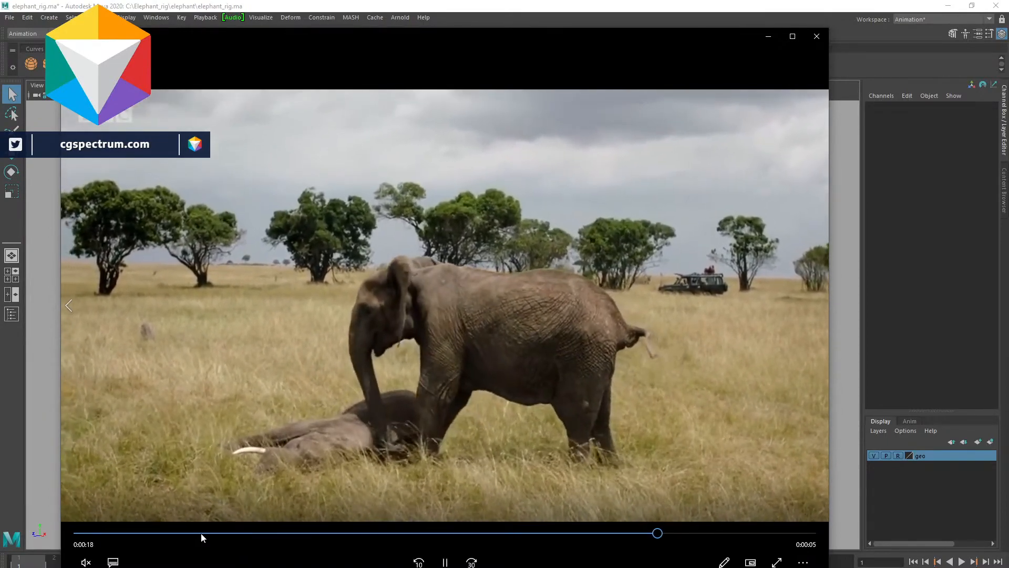
key("space")
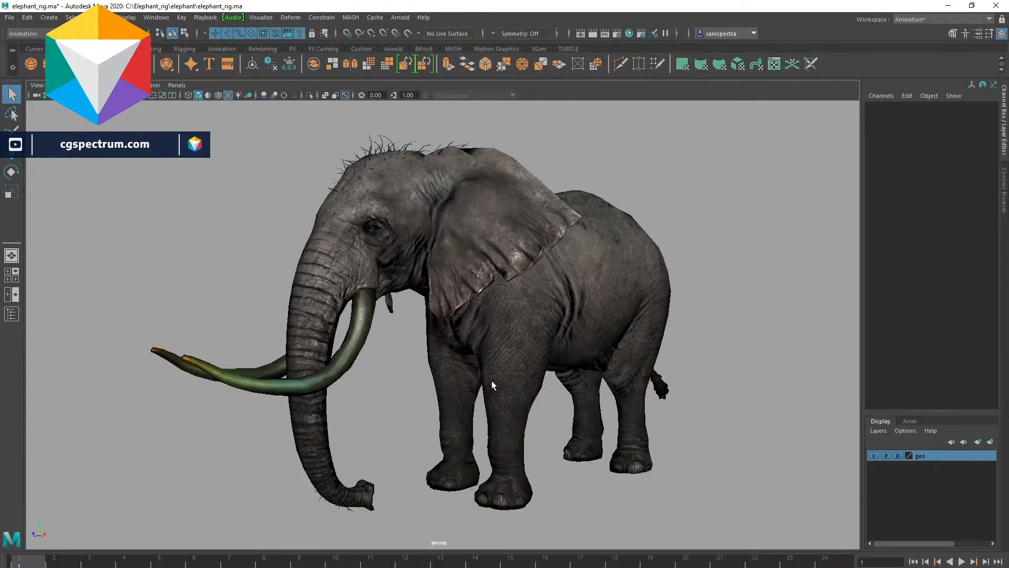
- Select the plane under the elephant and scale it up uniformly to about 503
right_click_drag(492, 381, 99, 121, "alt")
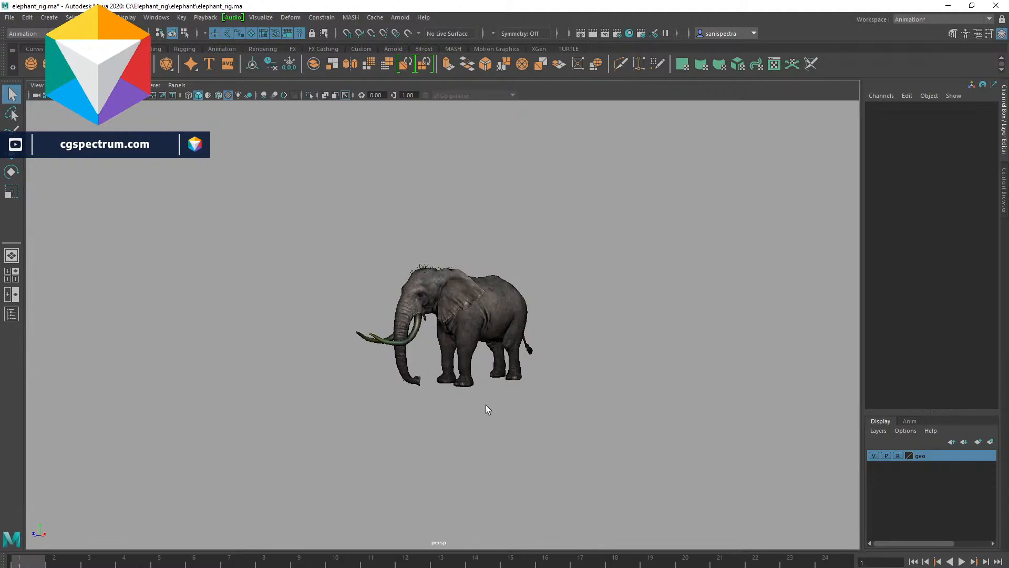
left_click(509, 392)
scroll(510, 392, "up", 5)
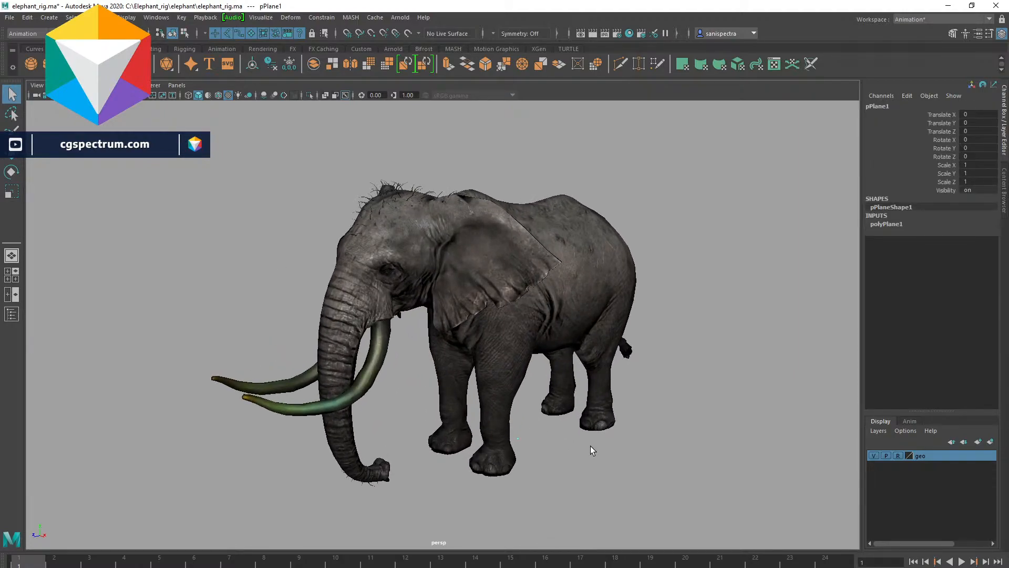
key("r")
left_click_drag(518, 438, 925, 468)
scroll(545, 368, "down", 5)
- Set the plane's Rotate X to 90 so it stands upright
key("e")
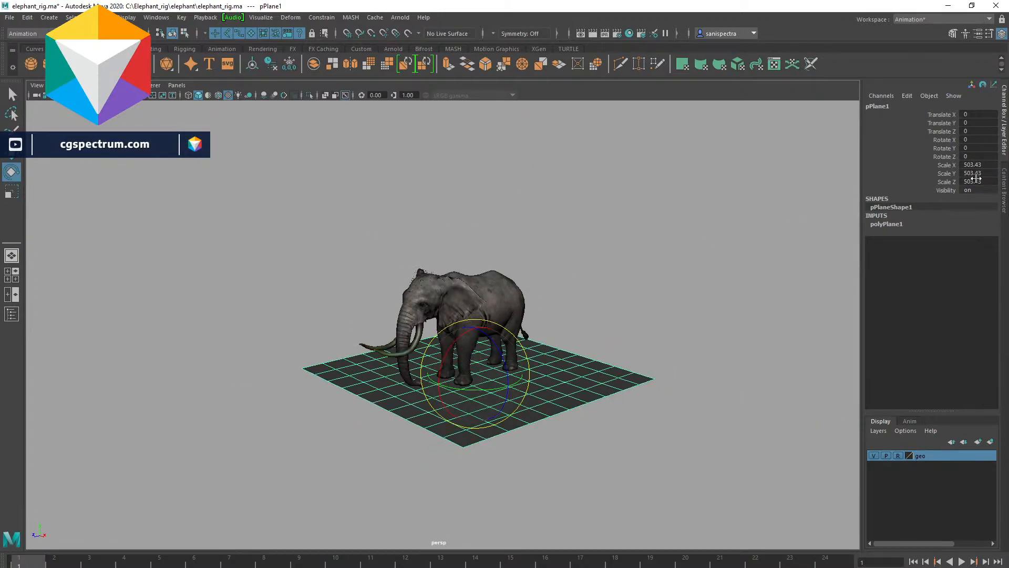
type("90")
key("Return")
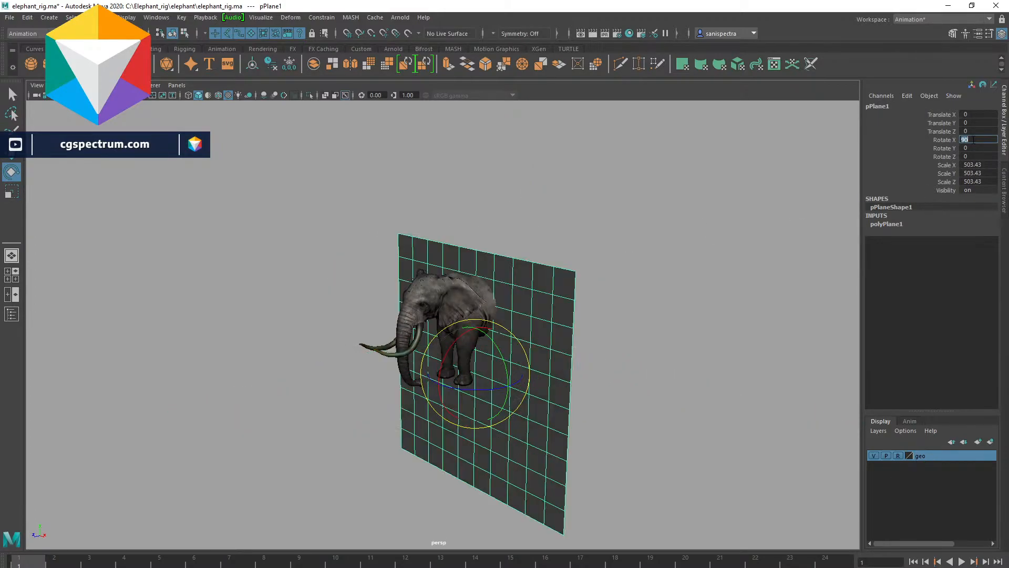
- Move the plane behind the elephant and scale it wider and taller into a backdrop
left_click(692, 343)
left_click(458, 390)
key("w")
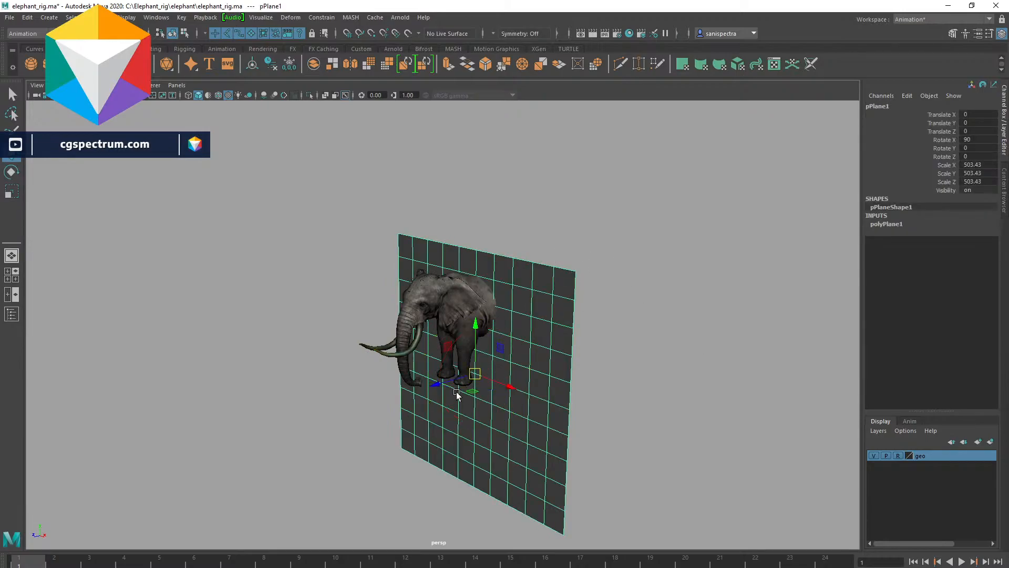
left_click_drag(440, 386, 657, 269)
left_click_drag(736, 323, 630, 299)
left_click_drag(513, 350, 585, 362, "alt")
scroll(520, 330, "up", 3)
left_click_drag(408, 264, 433, 209)
left_click_drag(461, 248, 546, 249)
key("e")
key("r")
key("ctrl+z")
left_click_drag(484, 244, 540, 246)
left_click_drag(484, 294, 486, 288)
left_click_drag(530, 246, 543, 249)
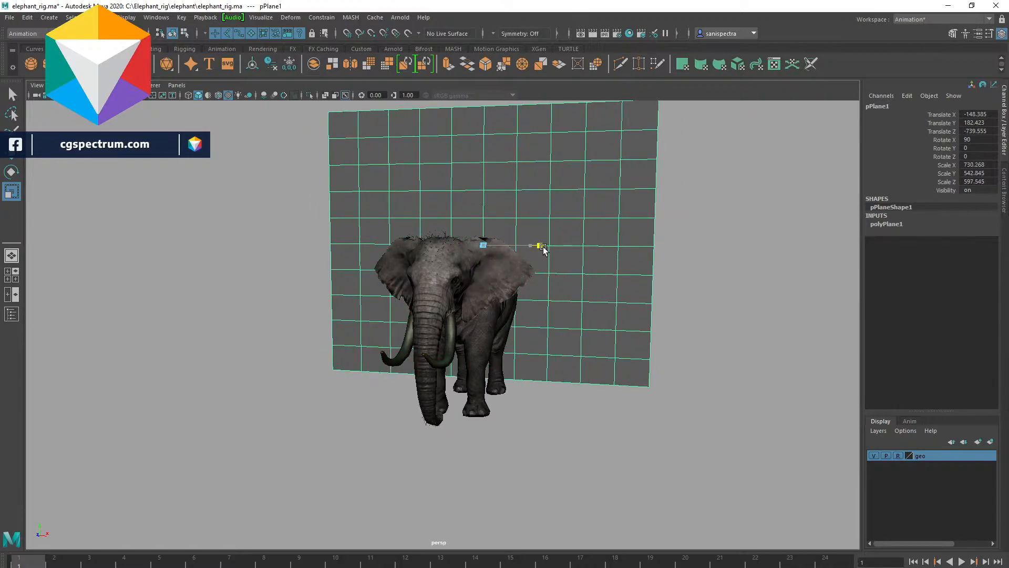
- Orbit and zoom around the elephant to inspect the backdrop plane's placement
left_click(734, 193)
left_click(604, 196)
left_click(682, 251)
left_click_drag(687, 361, 605, 372, "alt")
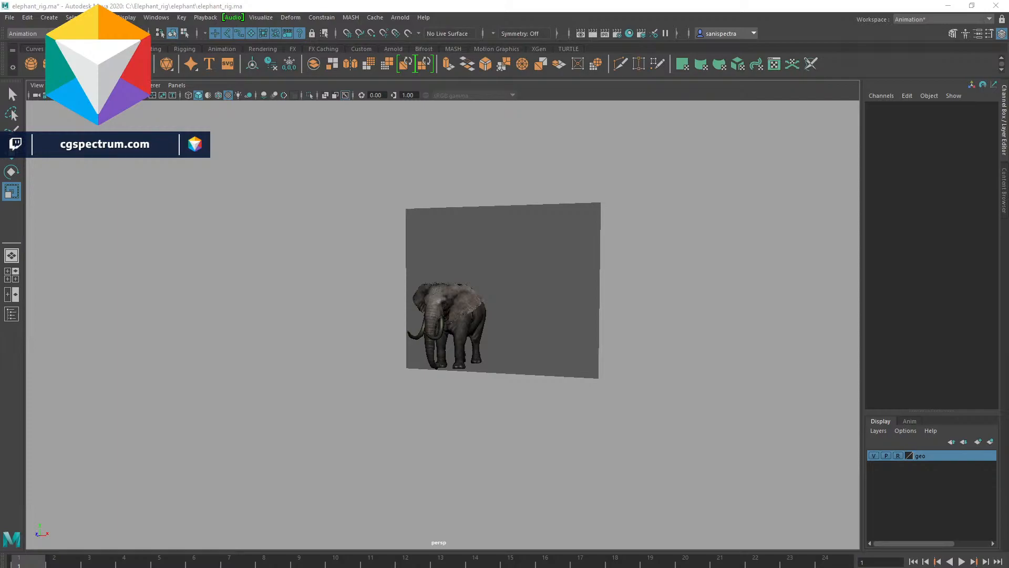
scroll(683, 426, "up", 6)
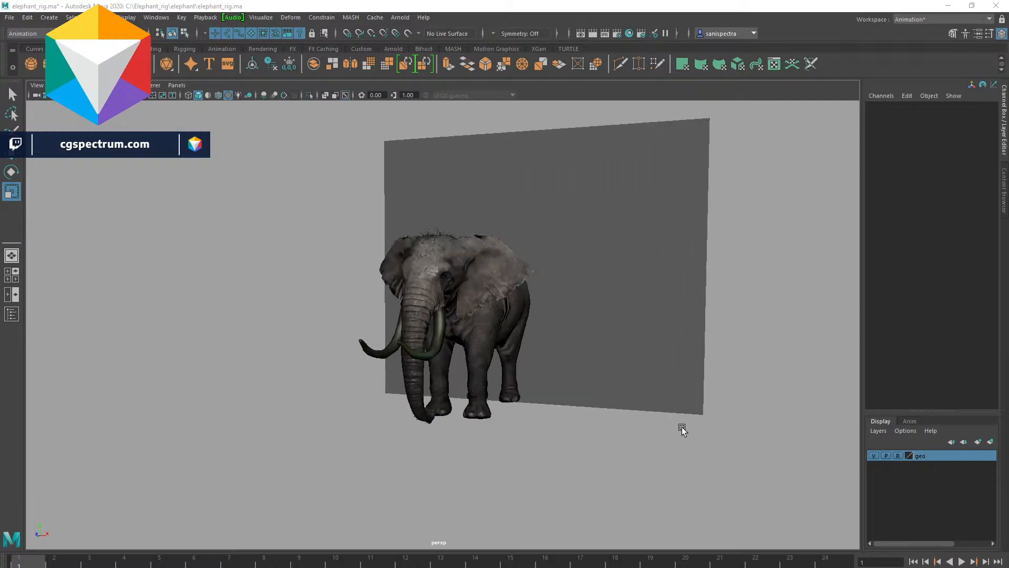
middle_click_drag(700, 392, 629, 440, "alt")
right_click_drag(671, 418, 593, 432, "alt")
left_click_drag(593, 432, 594, 426, "alt")
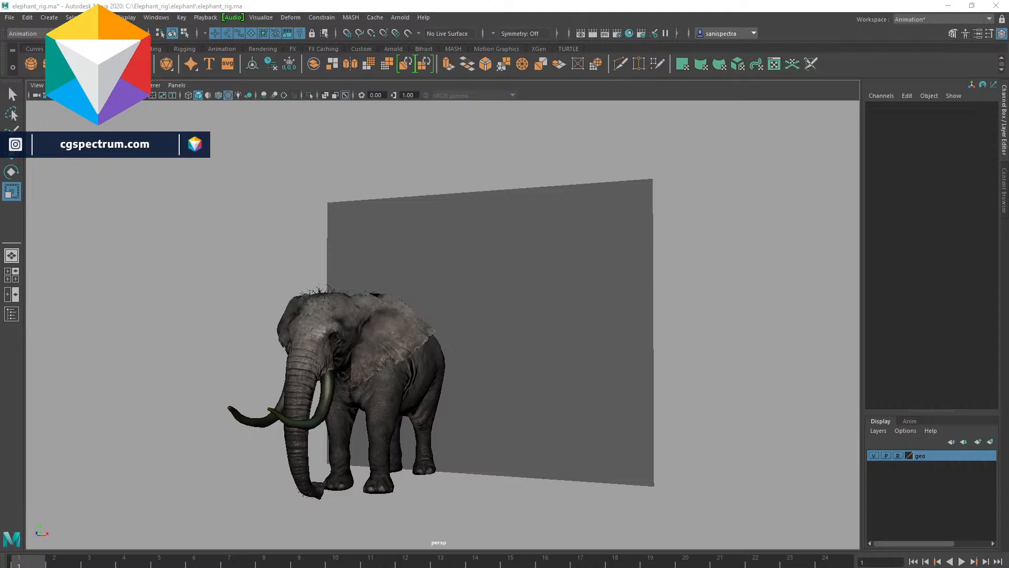
- Switch to the reference video, scrub and replay the clip once more, then minimize the player
key("alt+Tab")
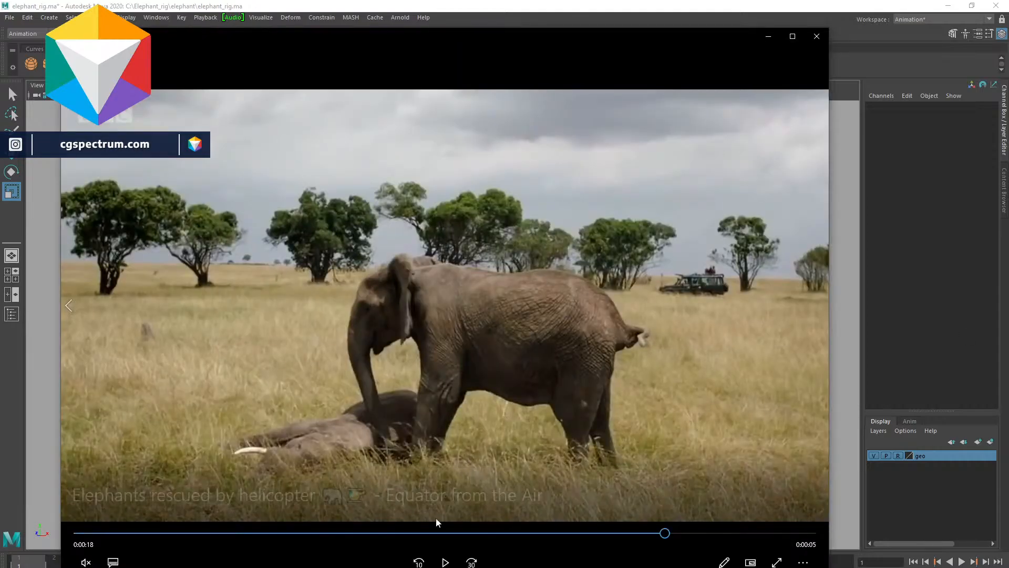
left_click_drag(440, 536, 194, 556)
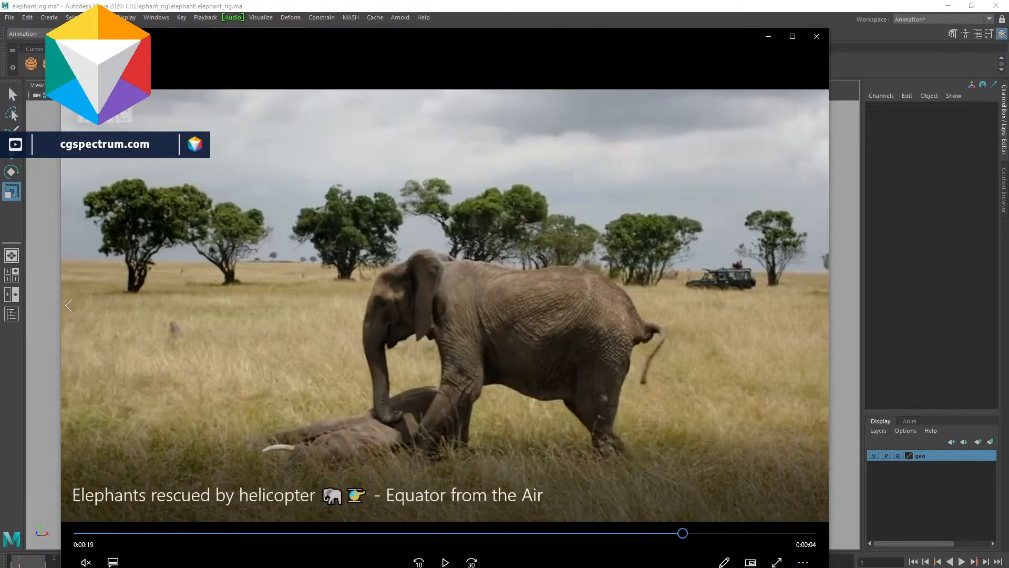
left_click(199, 533)
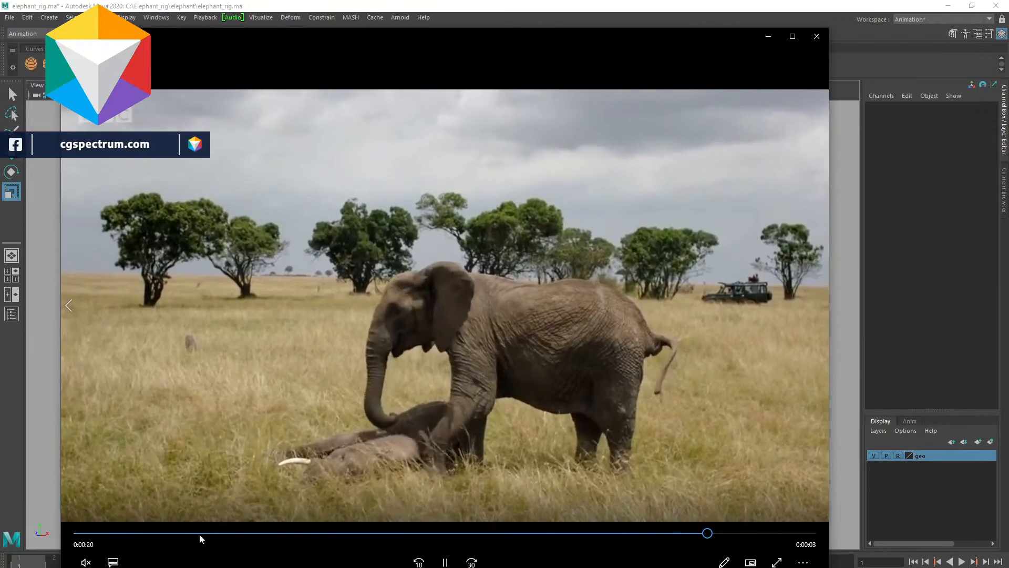
key("space")
left_click_drag(188, 535, 162, 533)
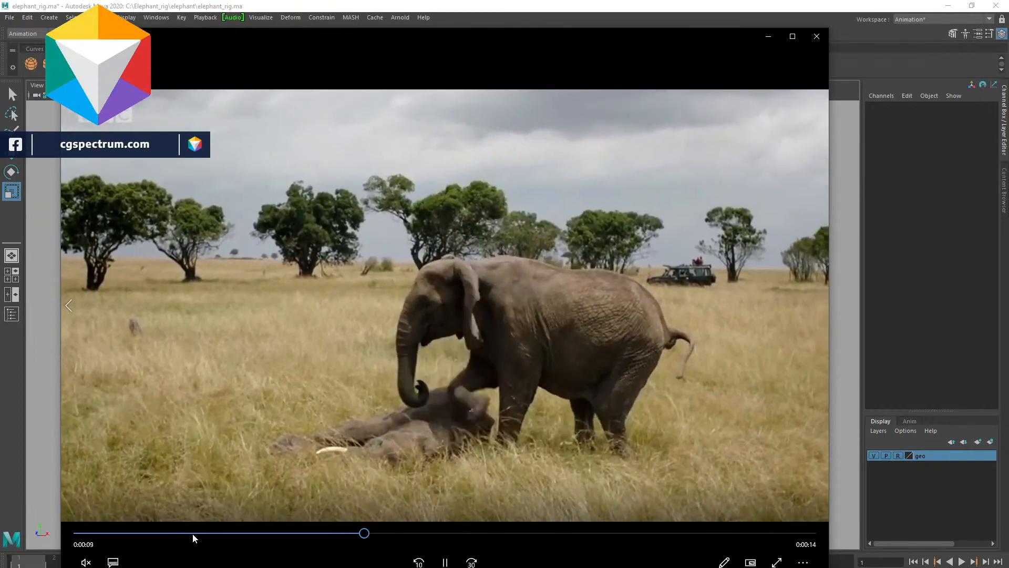
left_click(193, 533)
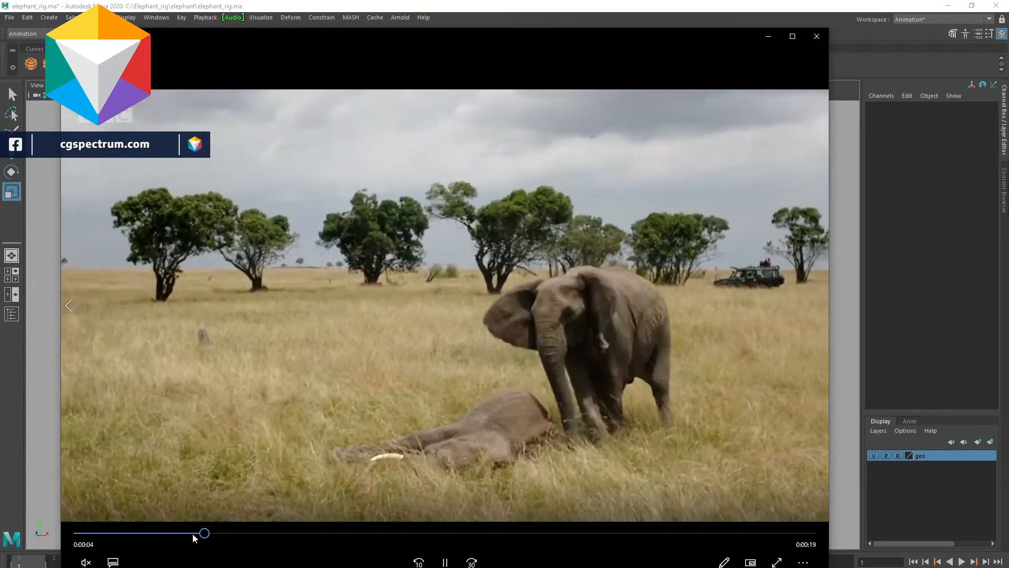
left_click(193, 533)
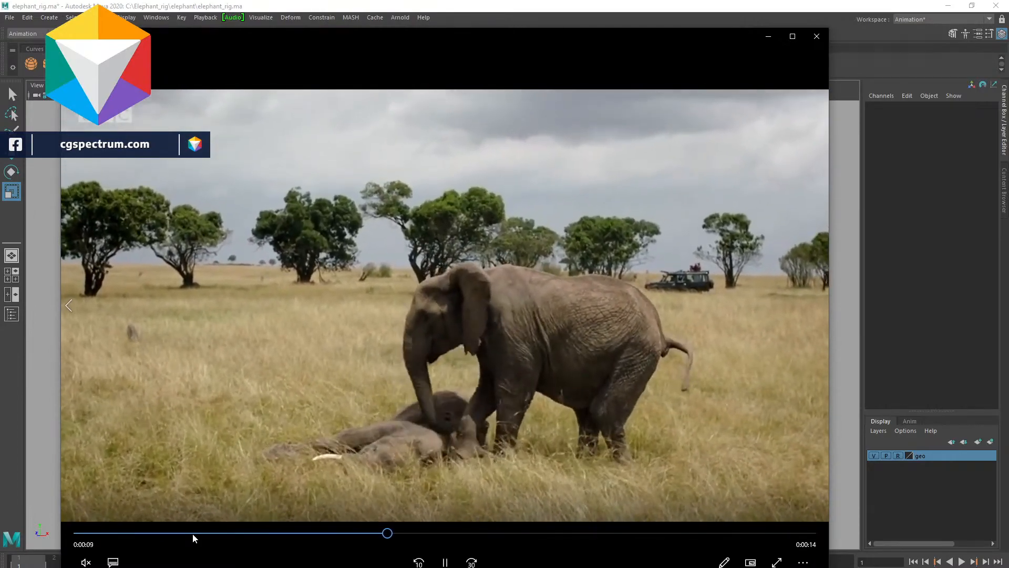
left_click(192, 533)
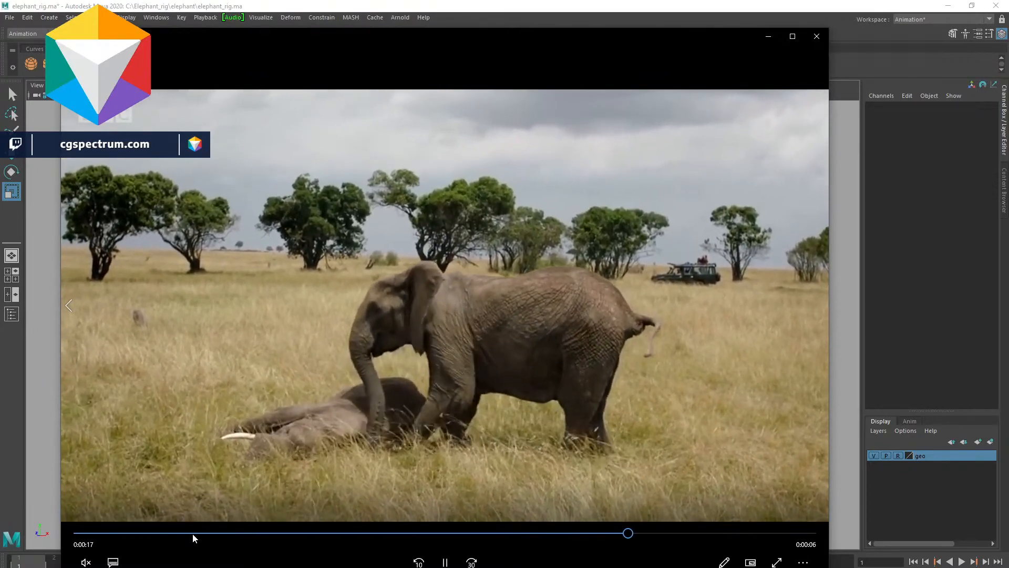
key("space")
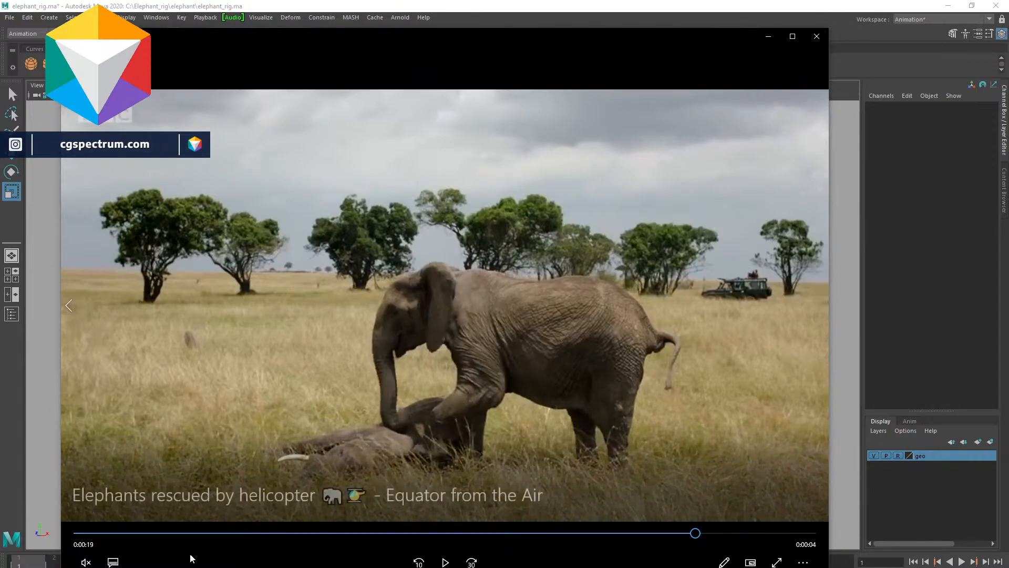
left_click(214, 533)
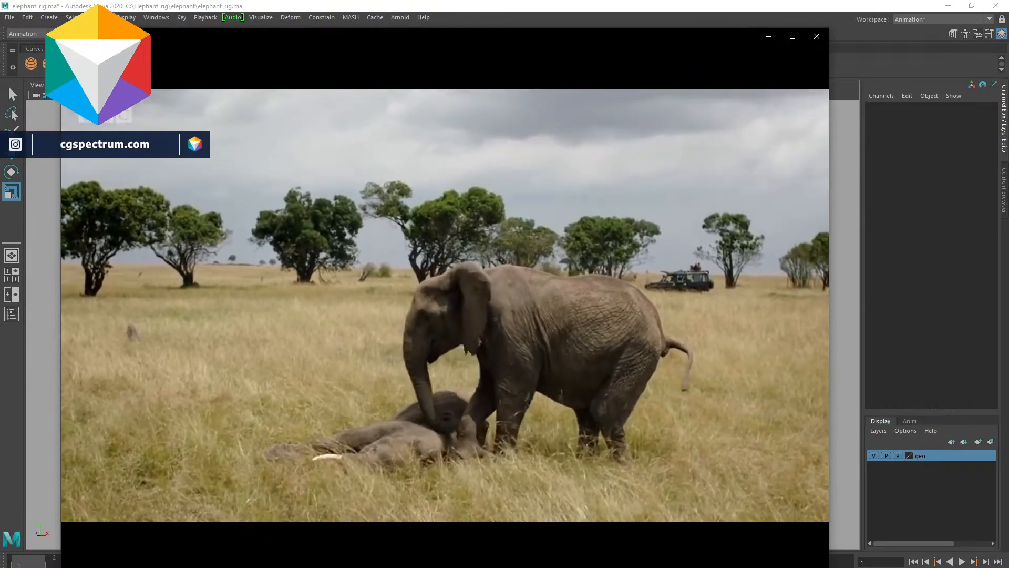
key("space")
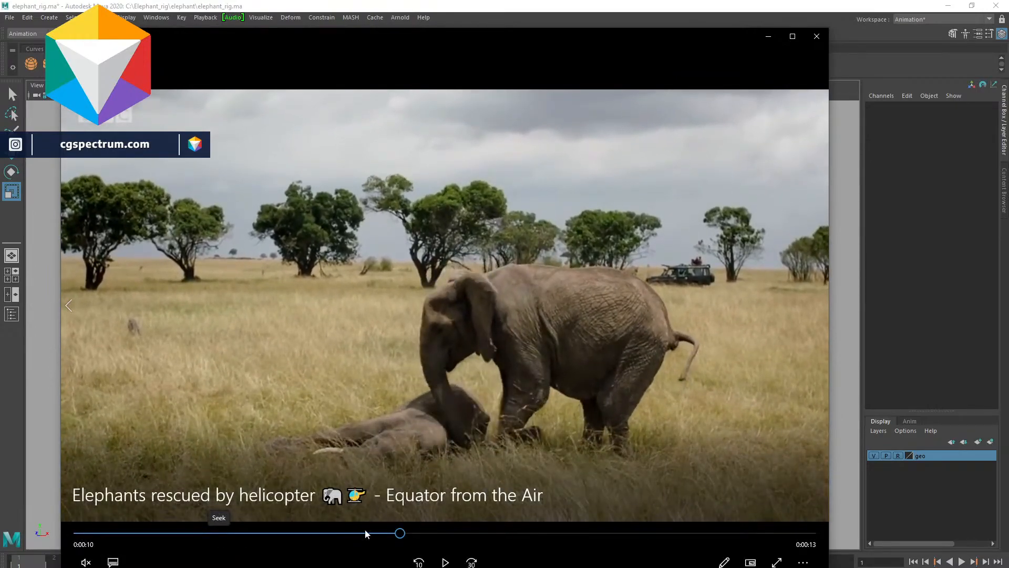
left_click_drag(407, 532, 151, 533)
left_click(760, 36)
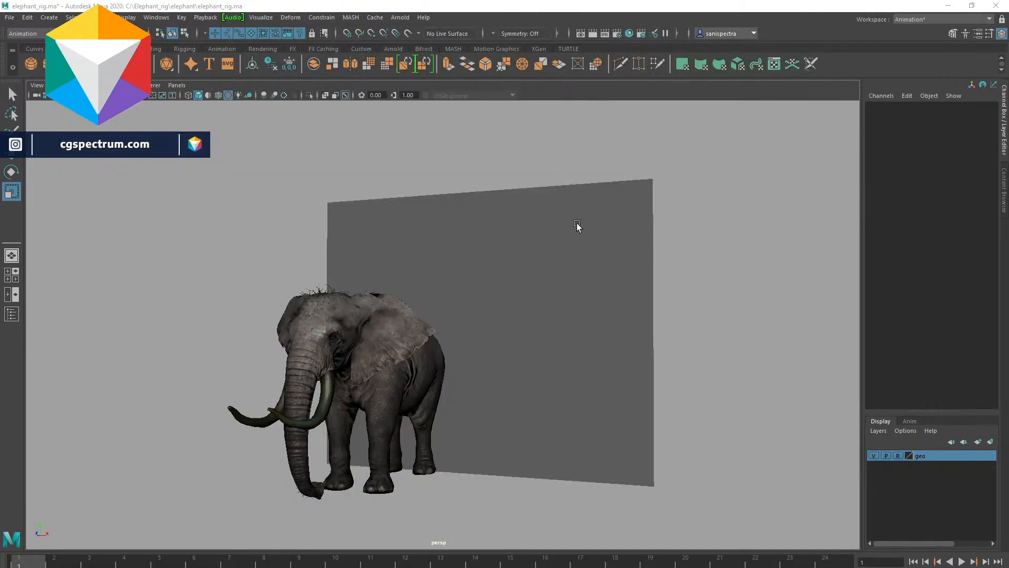
- Map a file texture to the plane material's colour, loading ezgif-frame-050.jpg from the Elephant_shot folder
left_click(583, 234)
right_click_drag(588, 237, 656, 537)
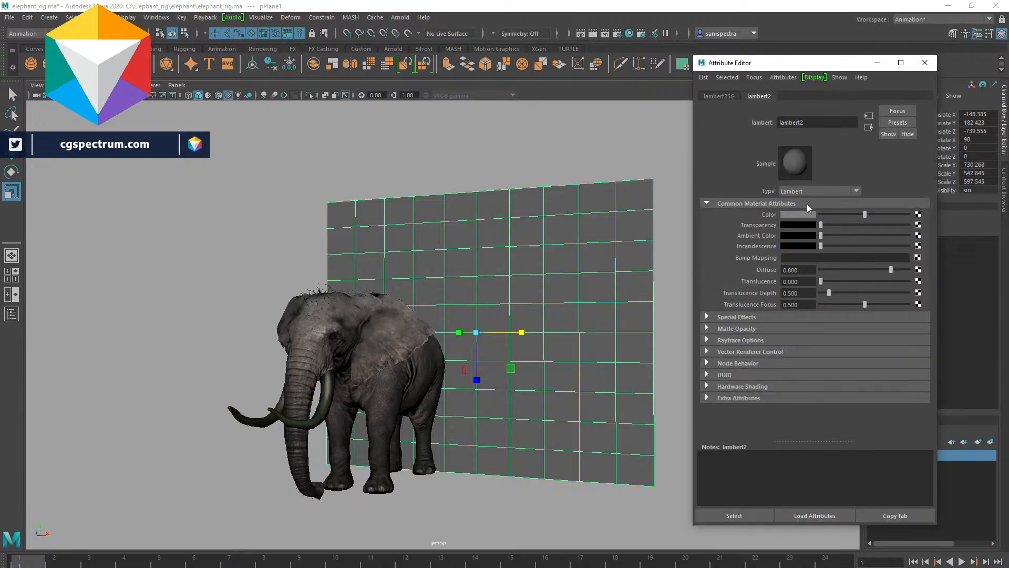
left_click(918, 215)
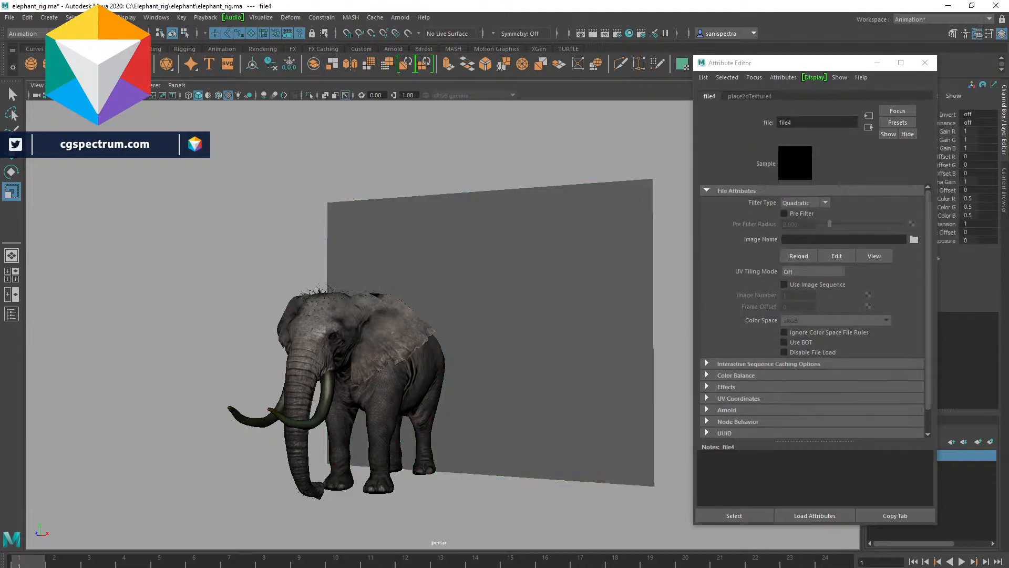
left_click(915, 239)
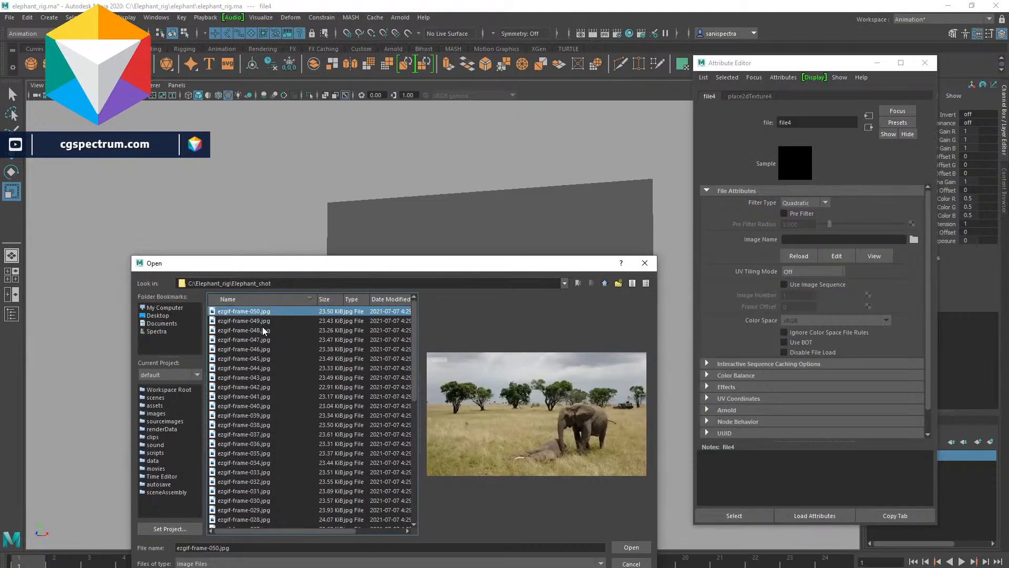
scroll(268, 446, "down", 5)
scroll(269, 490, "up", 9)
left_click(631, 547)
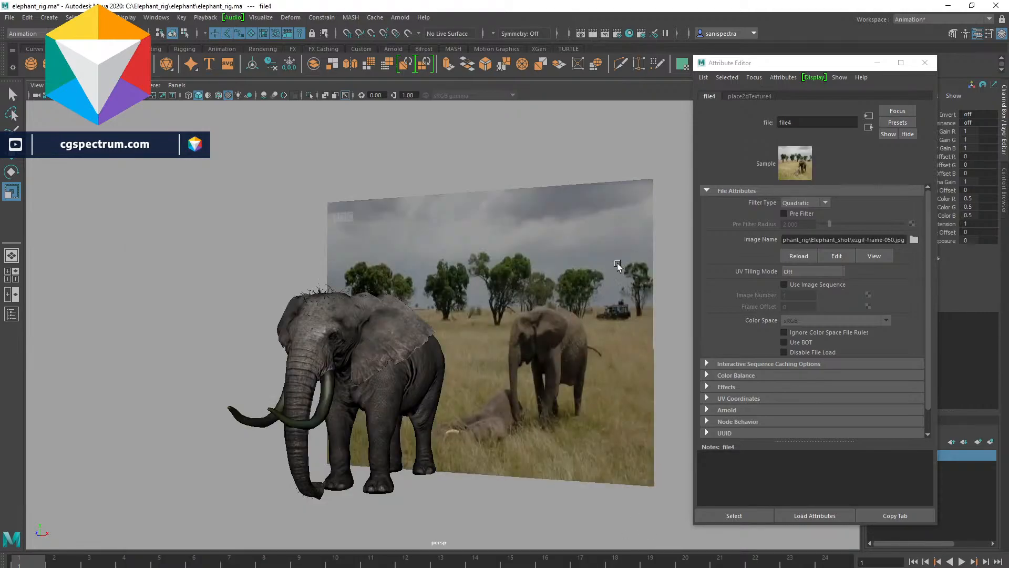
left_click(660, 348)
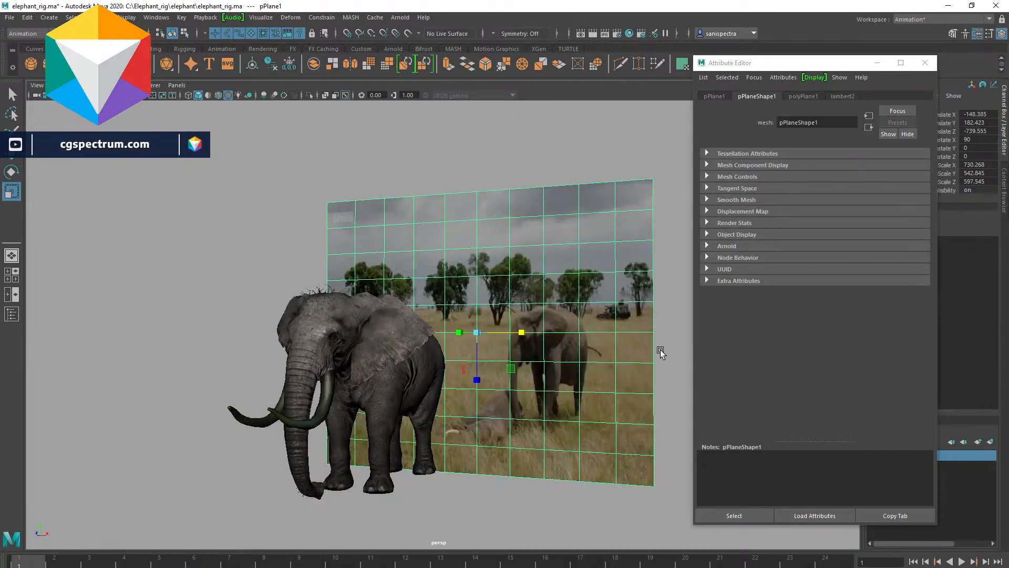
- Open the plane's file texture node and enable Use Image Sequence
left_click(587, 153)
left_click_drag(674, 200, 677, 203)
left_click(852, 97)
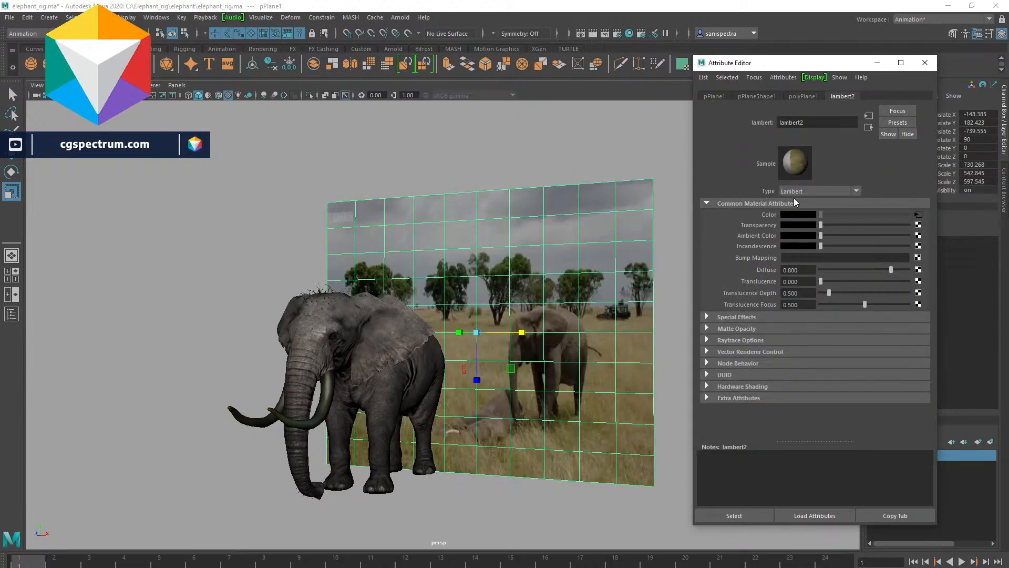
left_click_drag(238, 560, 5, 560)
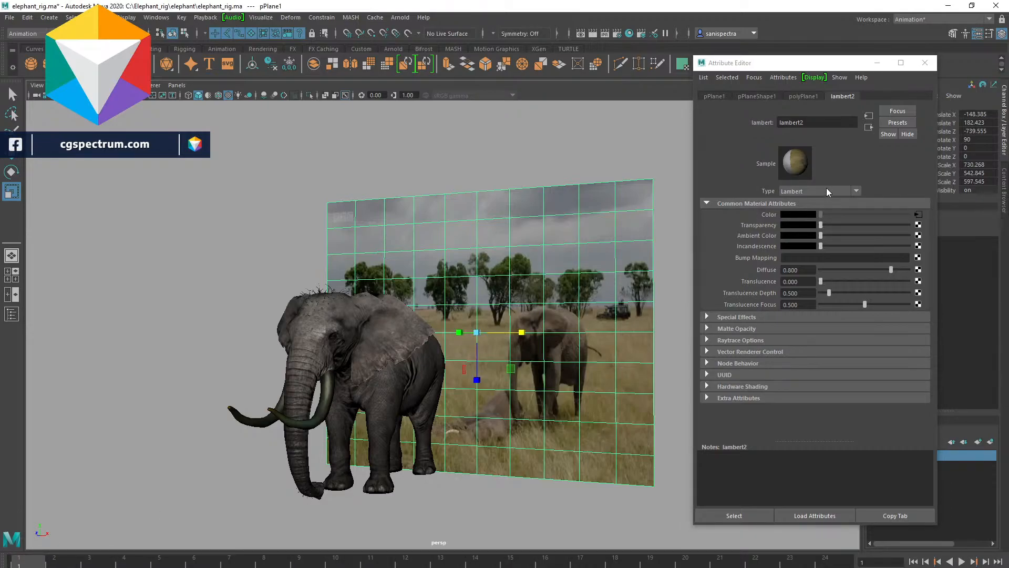
left_click(868, 127)
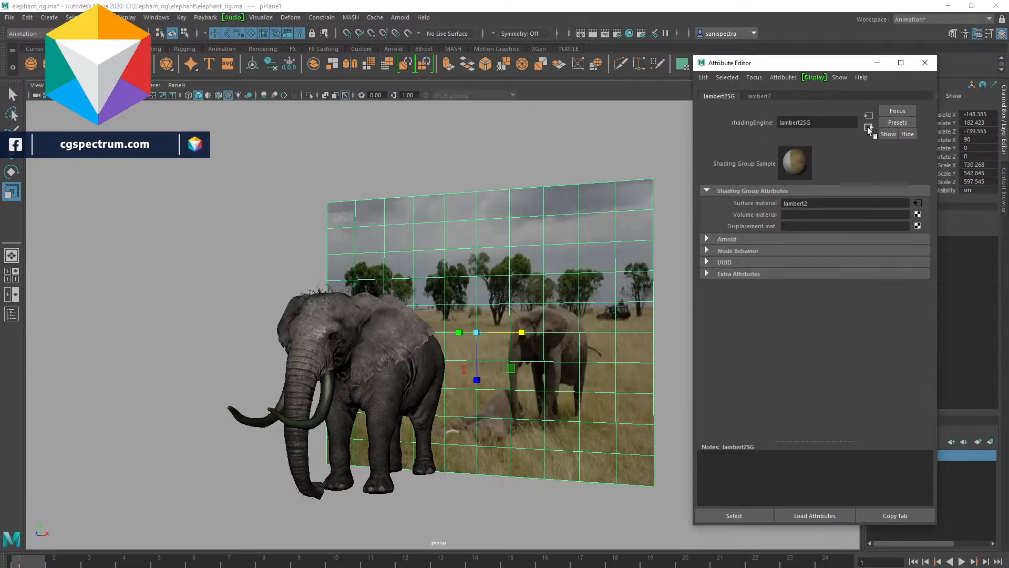
left_click(868, 115)
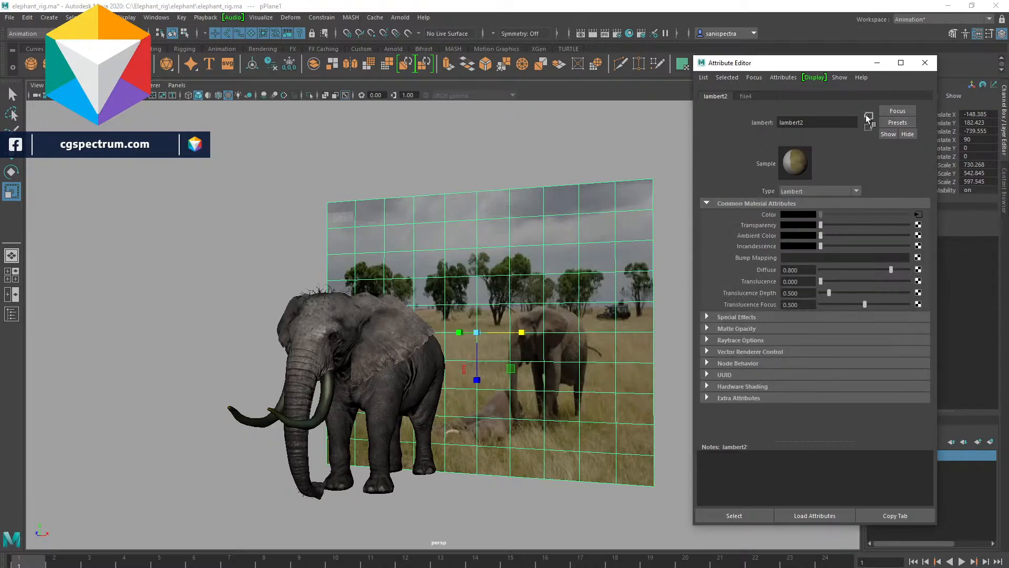
left_click(868, 115)
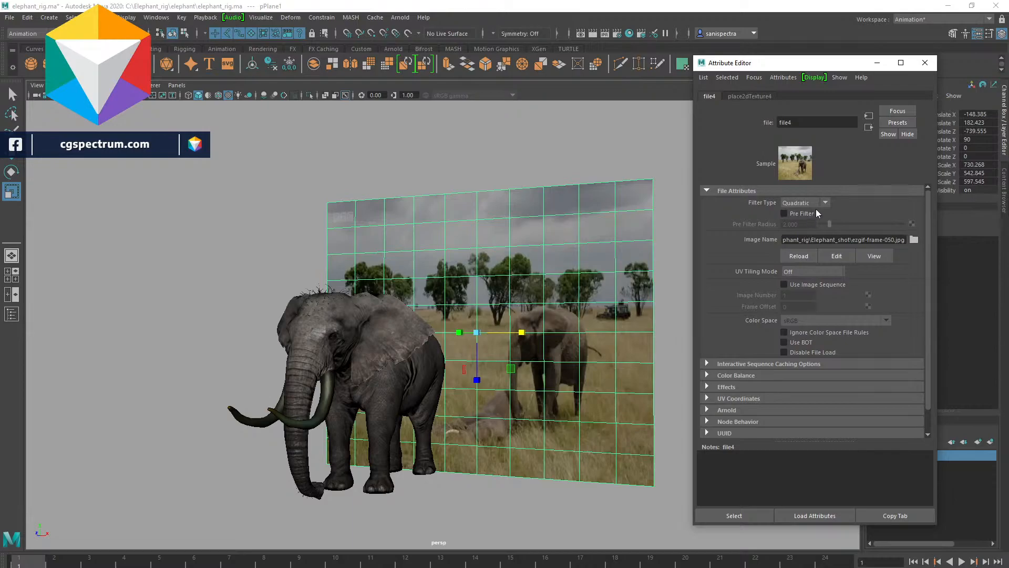
left_click(794, 286)
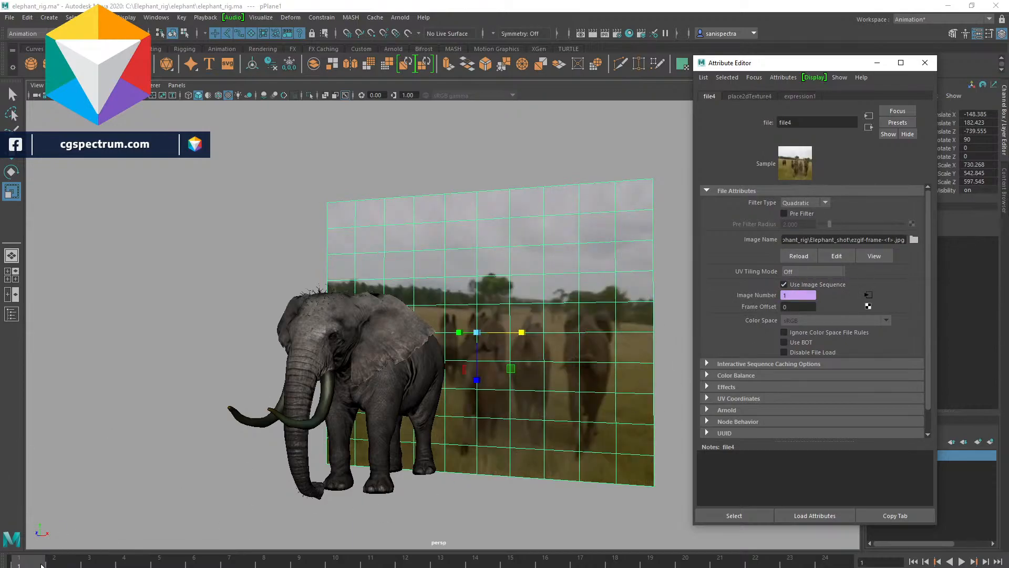
- Play and scrub the timeline to preview the image sequence on the backdrop plane
key("alt+v")
left_click_drag(858, 562, 2, 562)
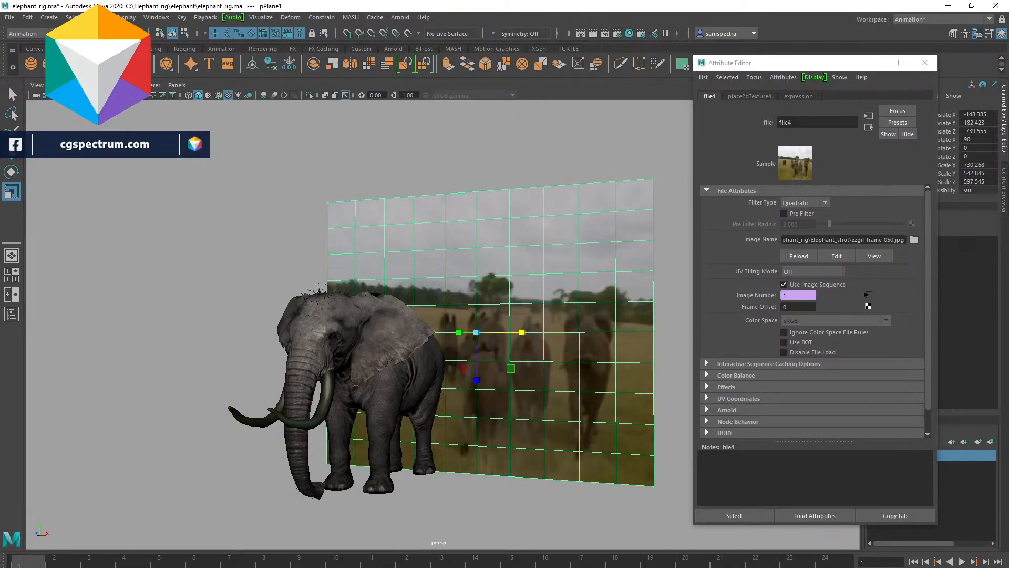
key("Return")
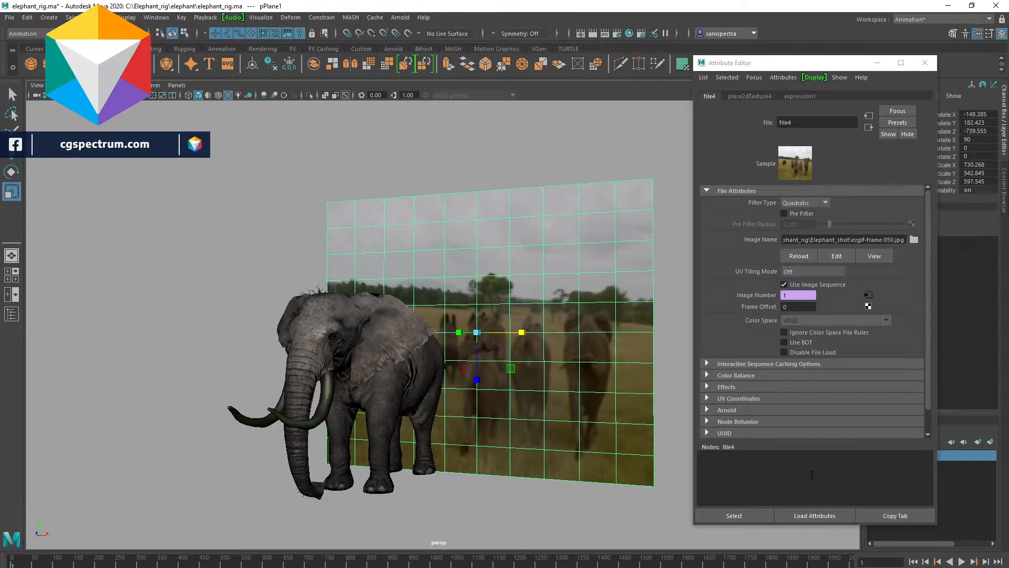
left_click_drag(107, 562, 6, 564)
left_click_drag(111, 565, 67, 565)
left_click(27, 563)
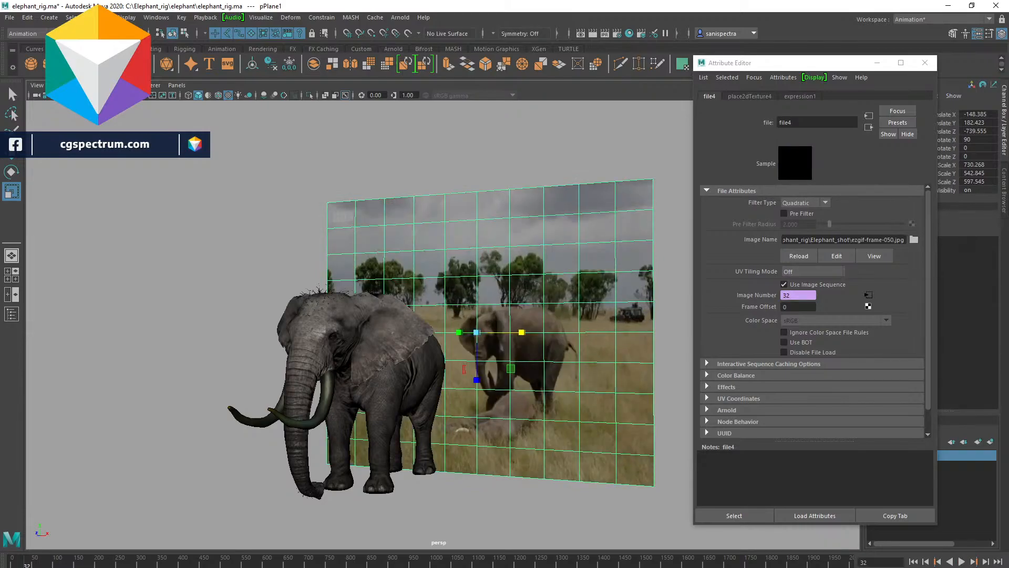
key("alt+v")
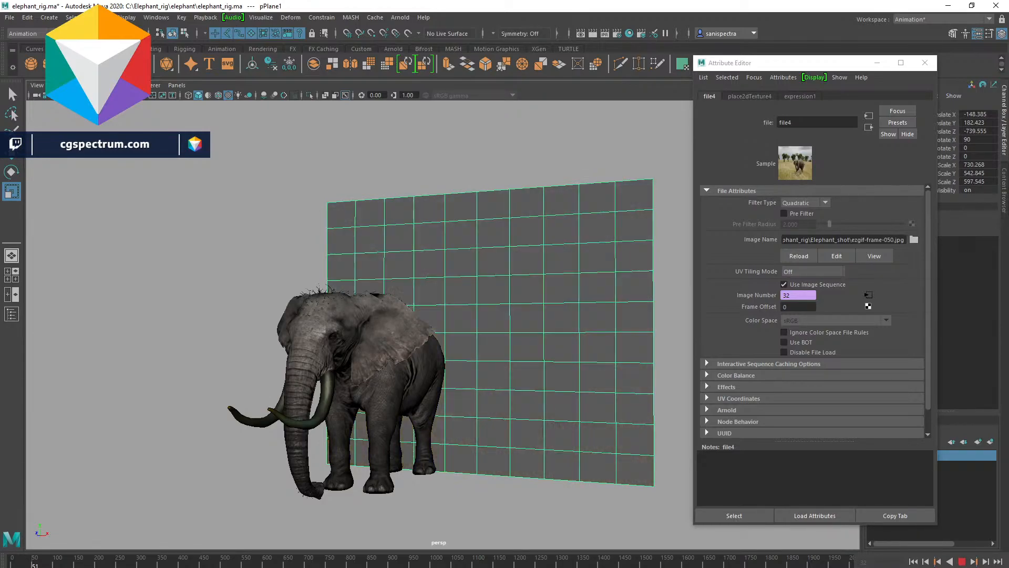
key("alt+v")
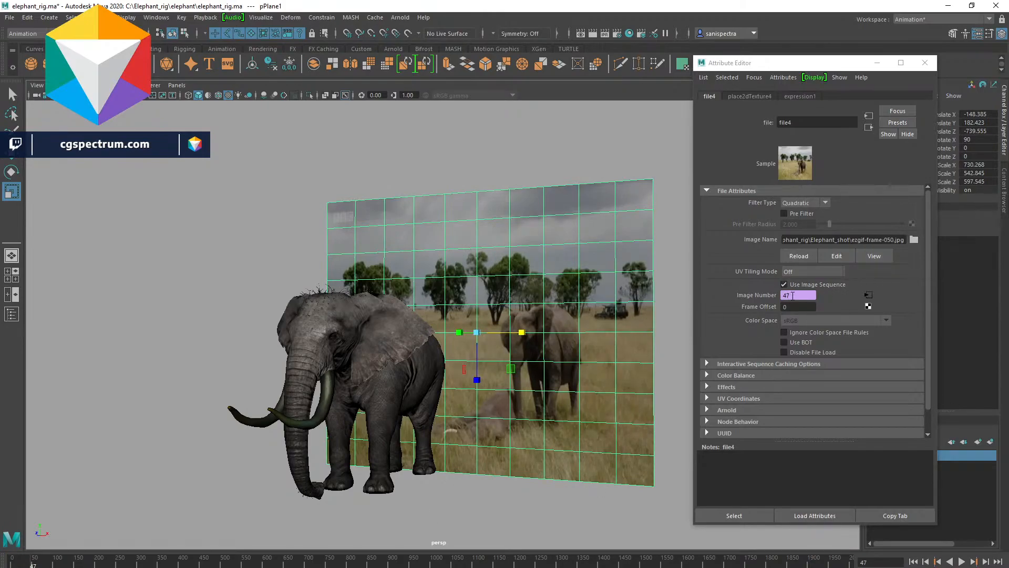
- Replace the texture image with ezgif-frame-001.png from the Elephant_shot folder
left_click_drag(794, 295, 775, 298)
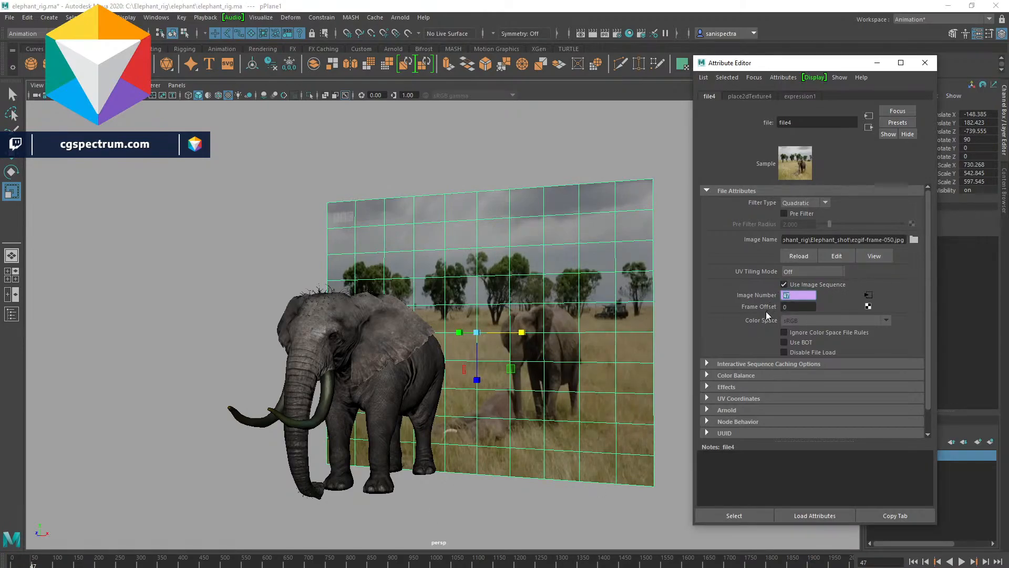
type("2000")
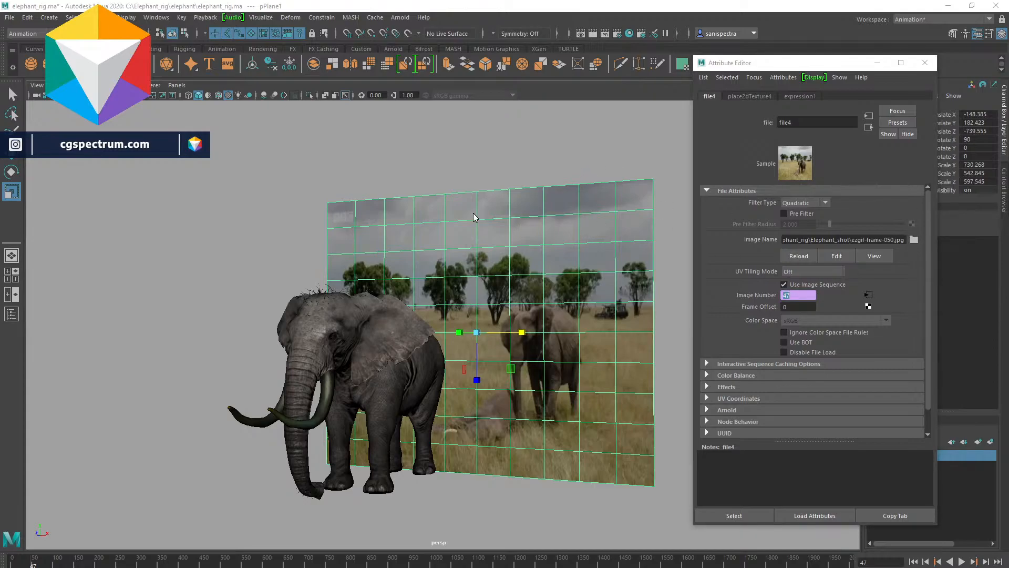
left_click(914, 240)
scroll(462, 315, "up", 7)
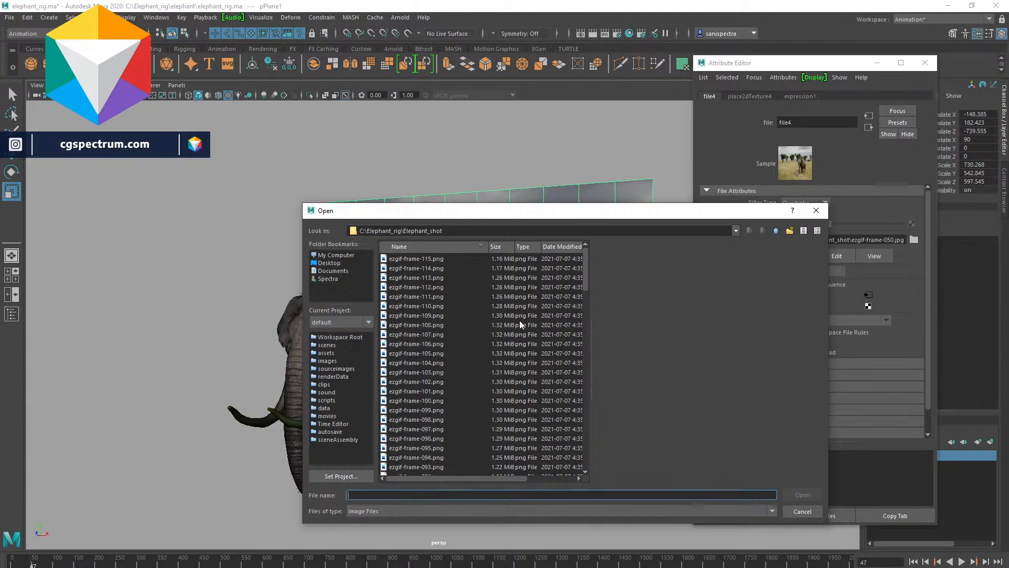
scroll(462, 344, "up", 4)
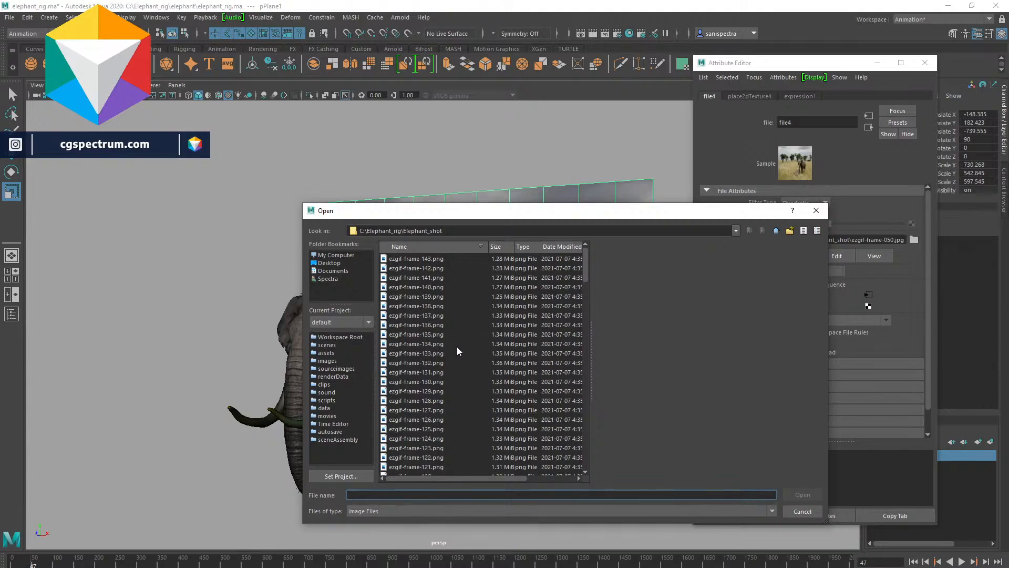
scroll(447, 377, "up", 7)
scroll(443, 376, "up", 3)
scroll(440, 375, "up", 3)
left_click(437, 374)
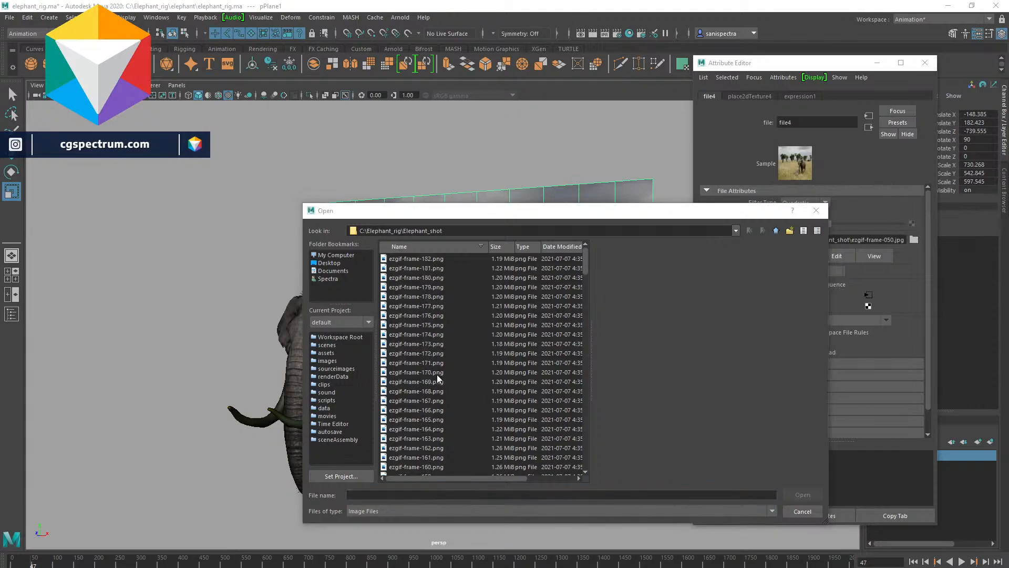
left_click(444, 258)
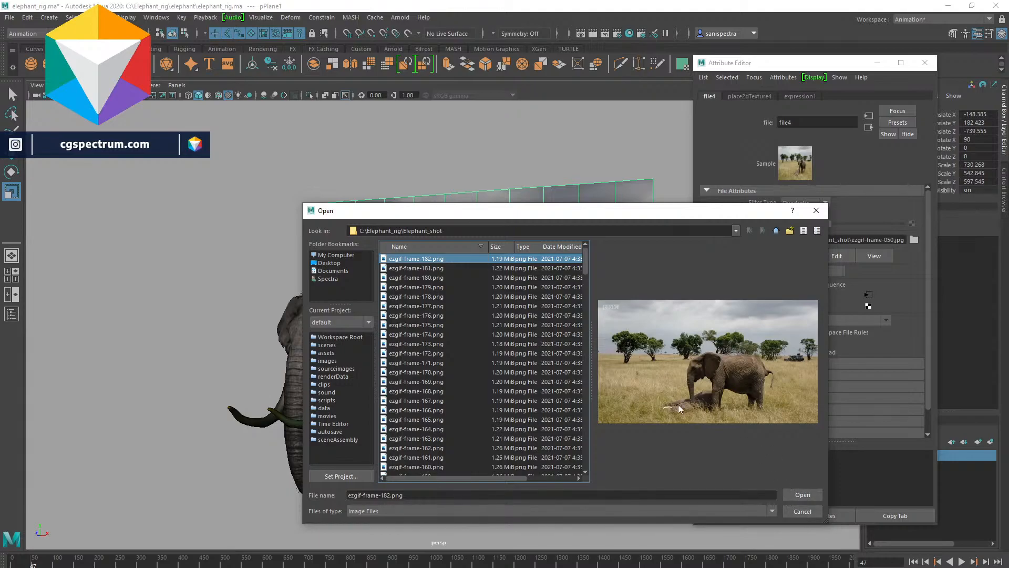
left_click_drag(416, 270, 425, 317)
scroll(449, 427, "down", 20)
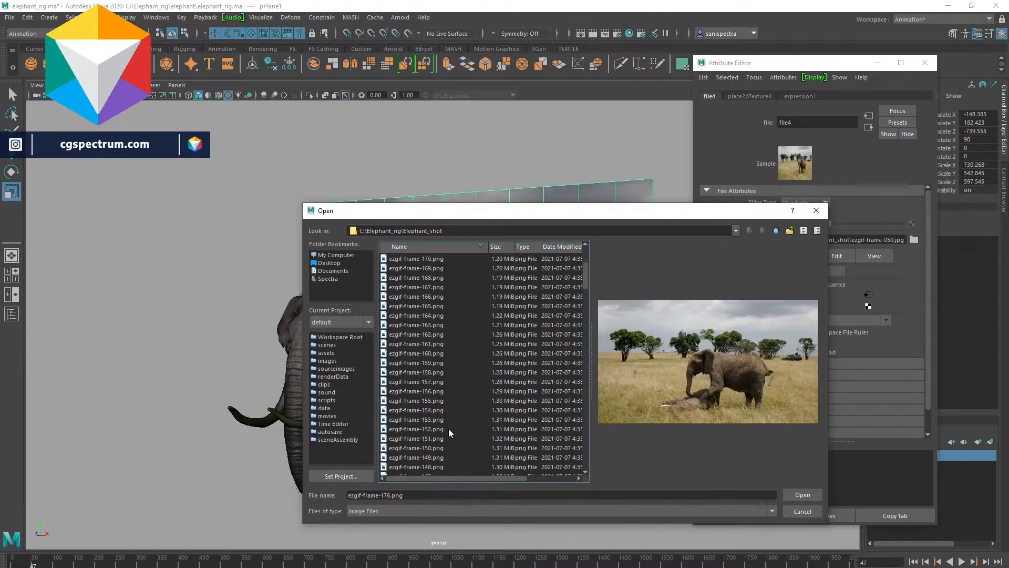
scroll(484, 456, "down", 20)
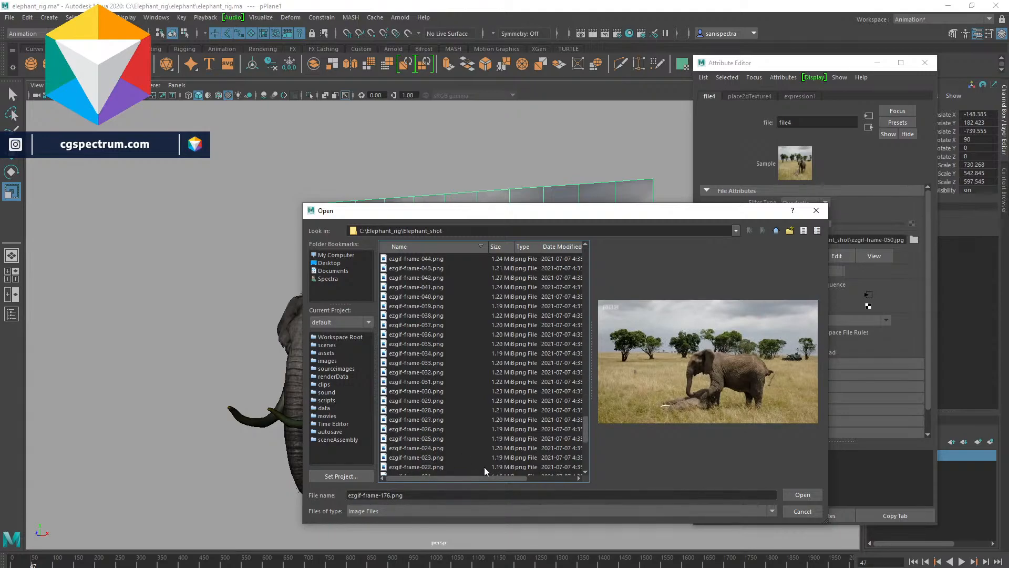
left_click(446, 466)
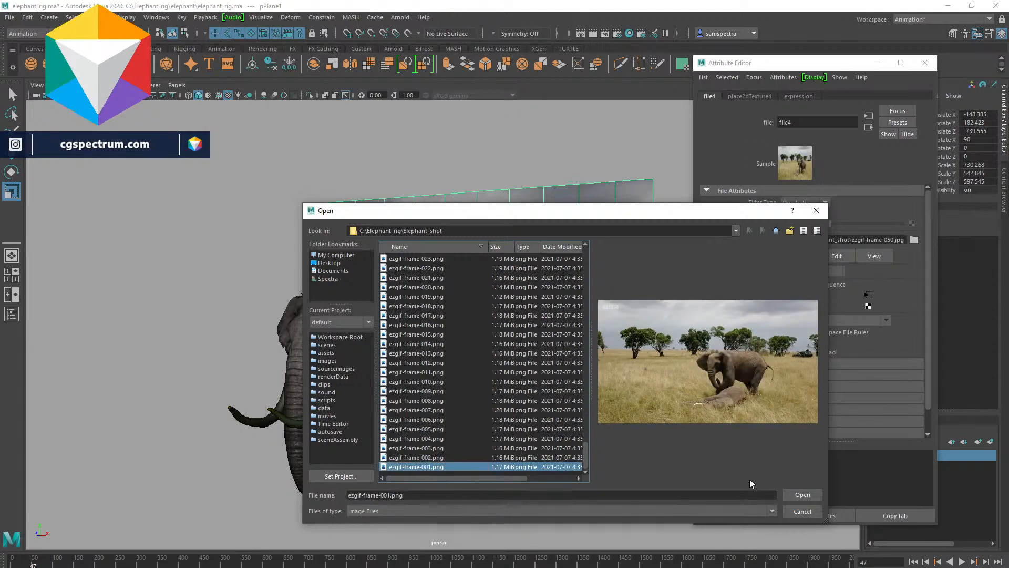
left_click_drag(504, 466, 449, 426)
left_click(447, 467)
left_click(797, 494)
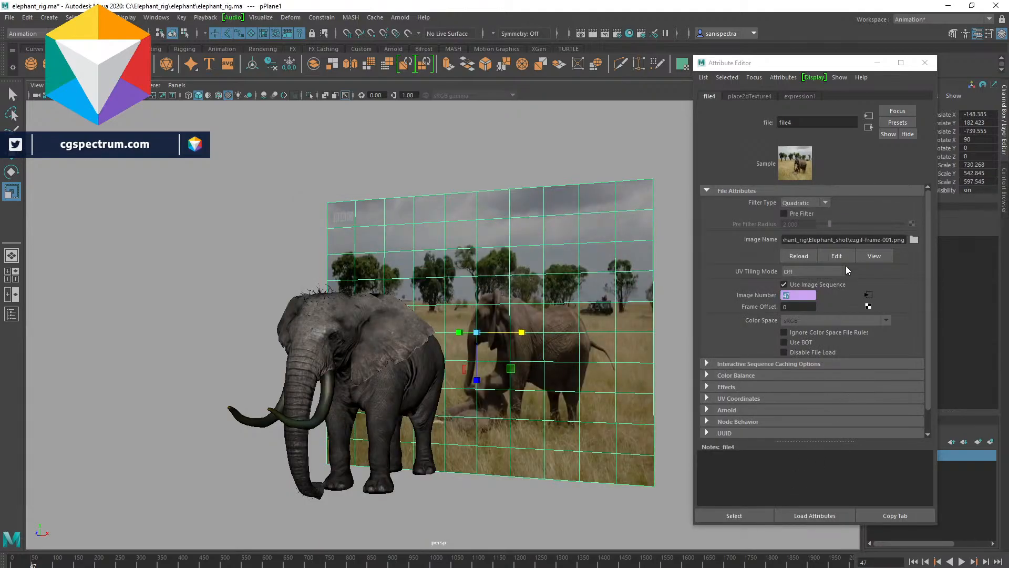
- Play the timeline from frame 1 to check the new image sequence on the plane
key("alt+v")
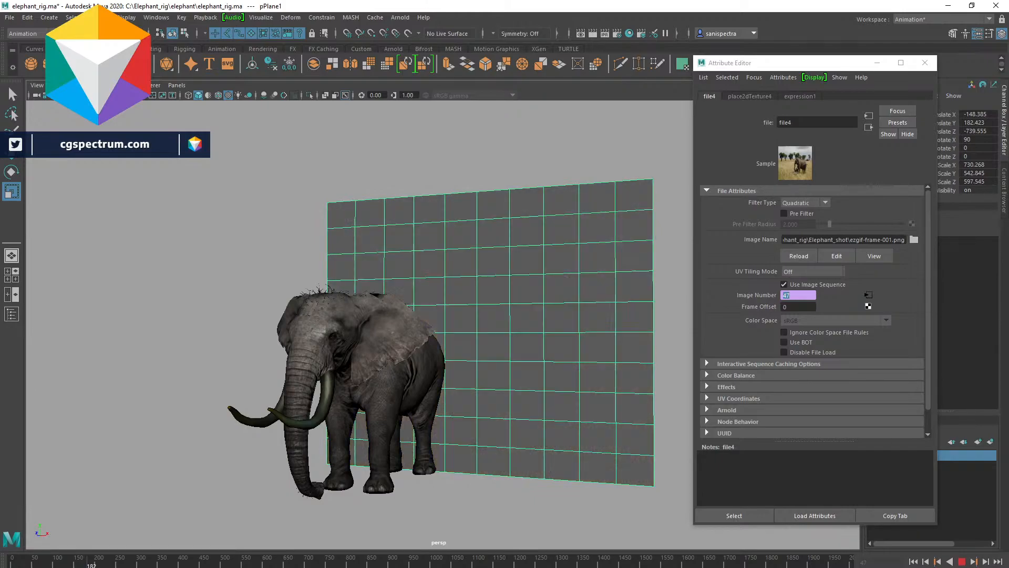
key("Escape")
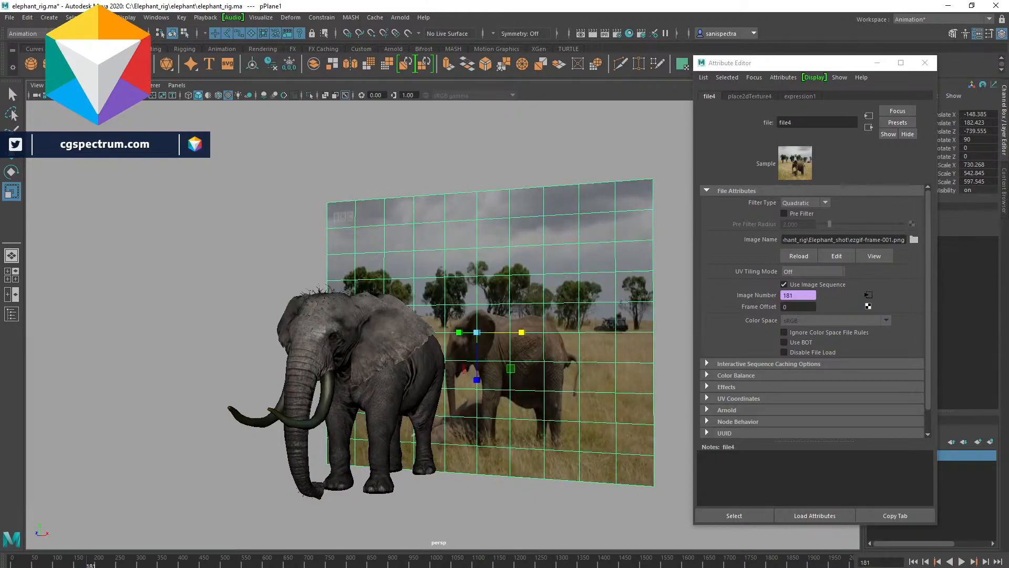
key("Return")
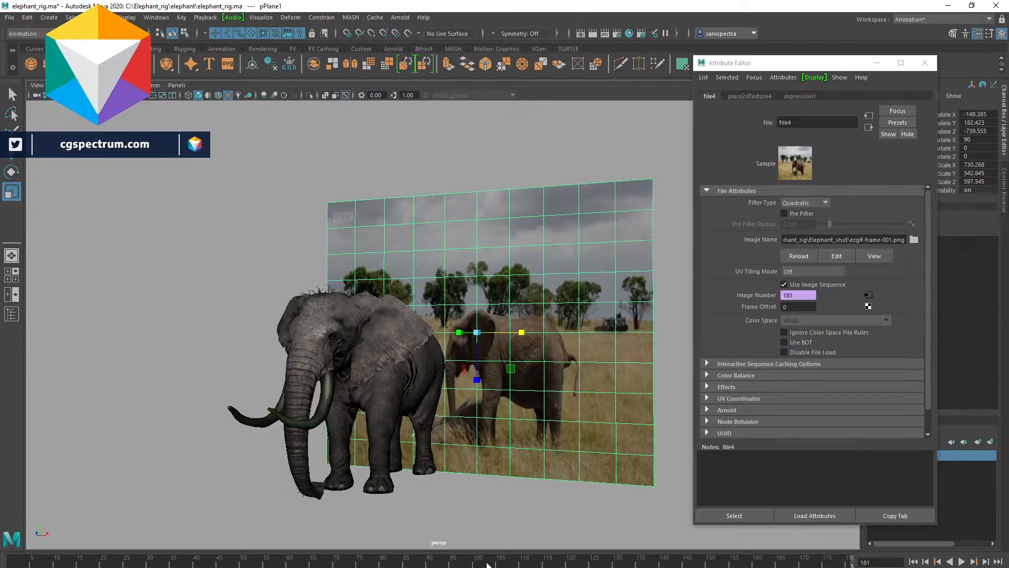
left_click(14, 560)
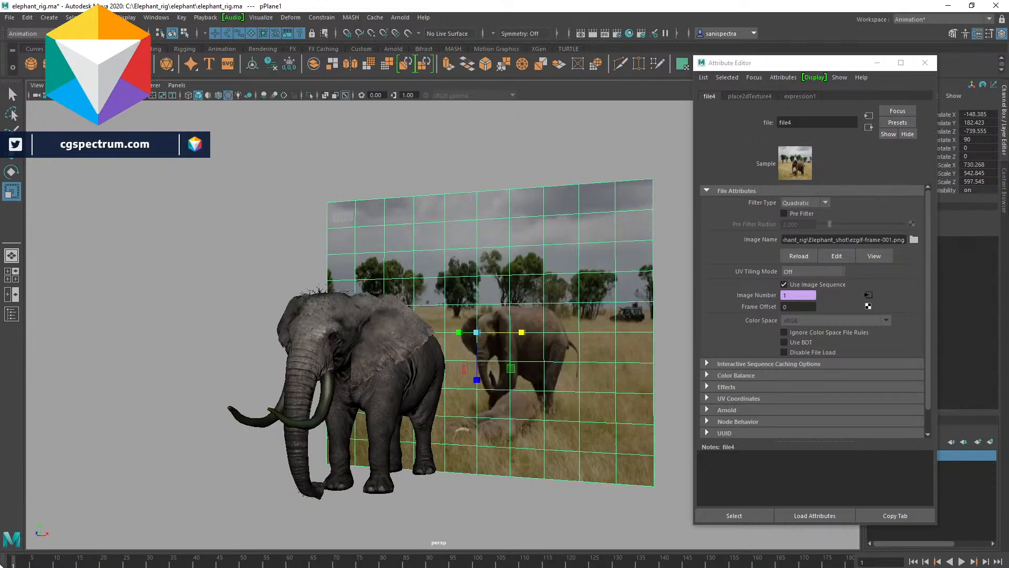
left_click(962, 561)
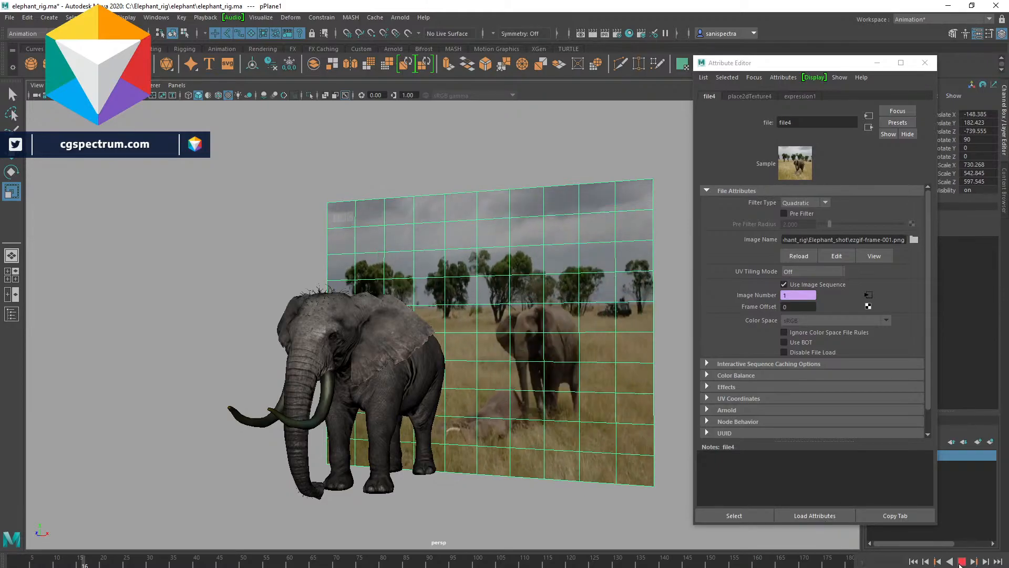
left_click(962, 561)
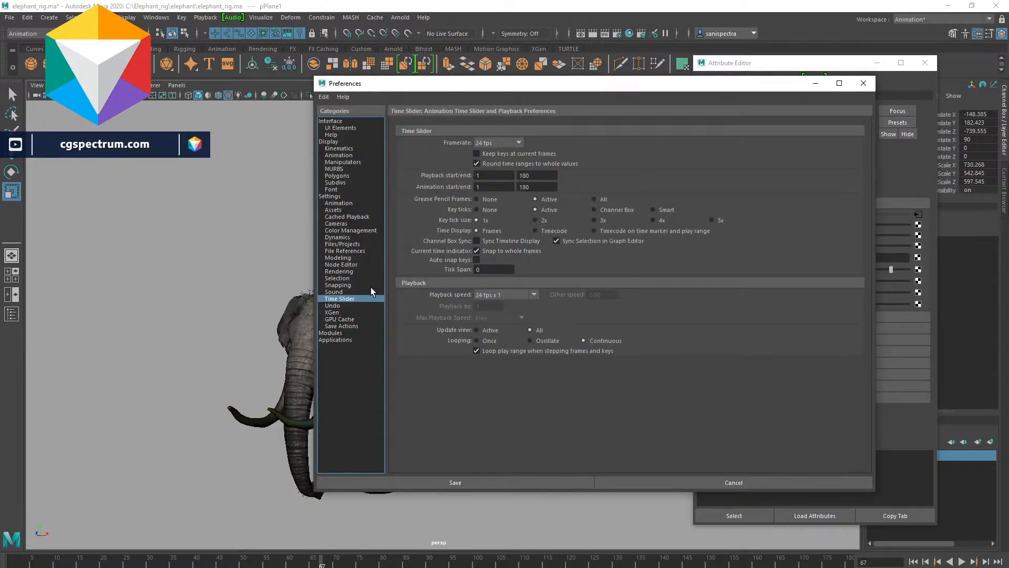
- Set the playback speed to 24 fps x 1 in the Time Slider preferences and save
left_click(515, 294)
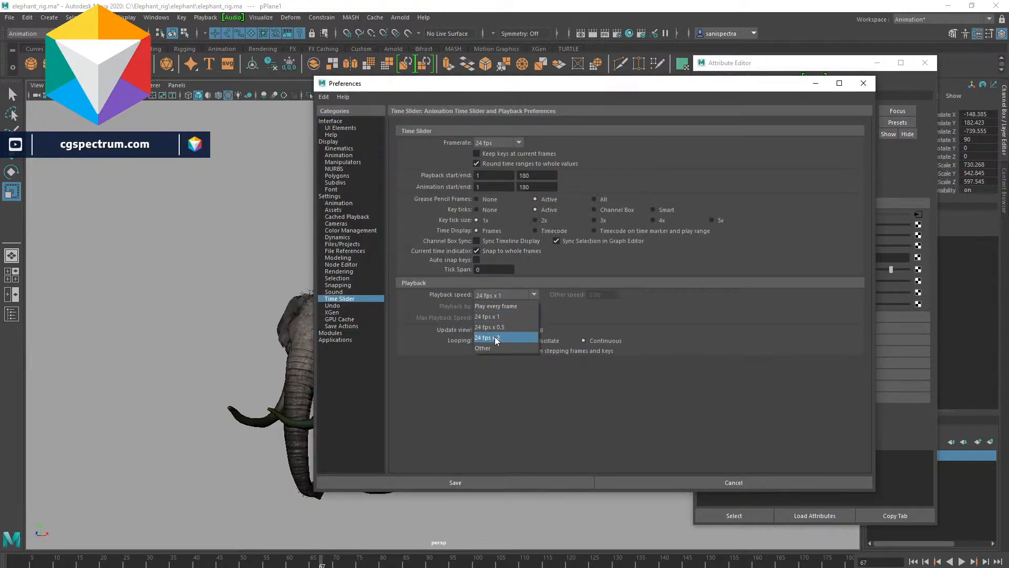
left_click(493, 316)
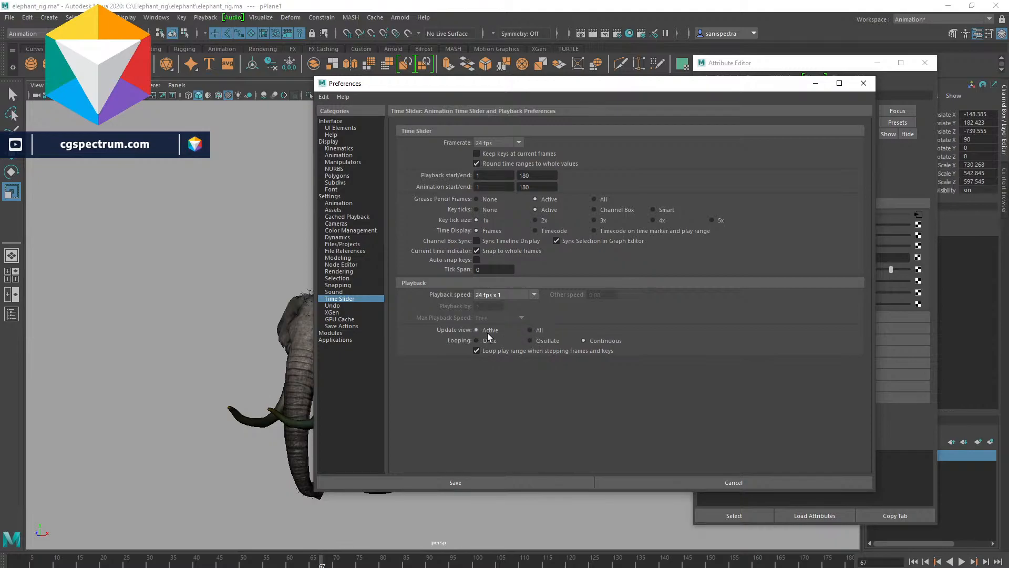
left_click(507, 479)
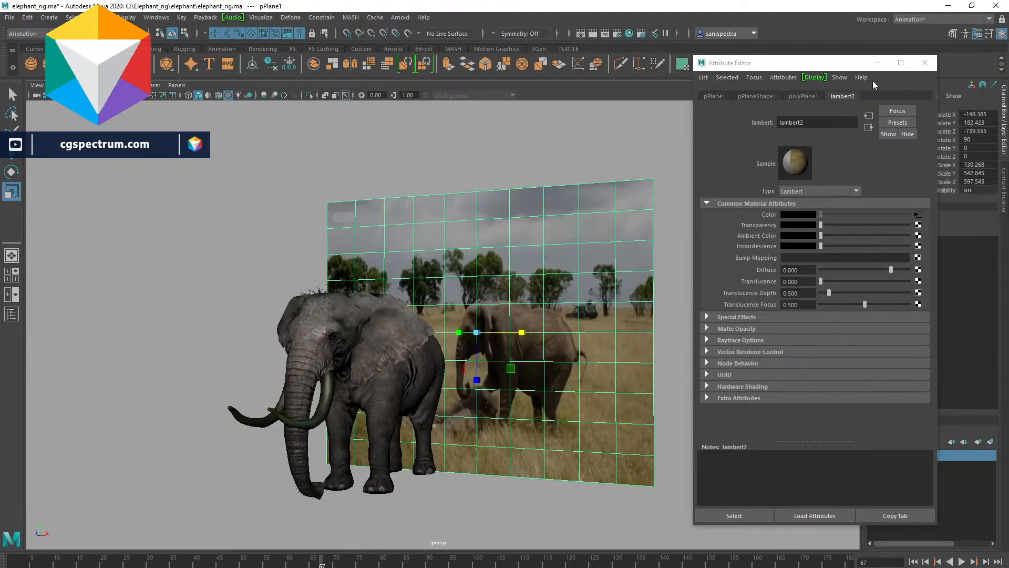
- Return to the file texture node and enable Ignore Color Space File Rules
left_click(760, 97)
left_click(841, 96)
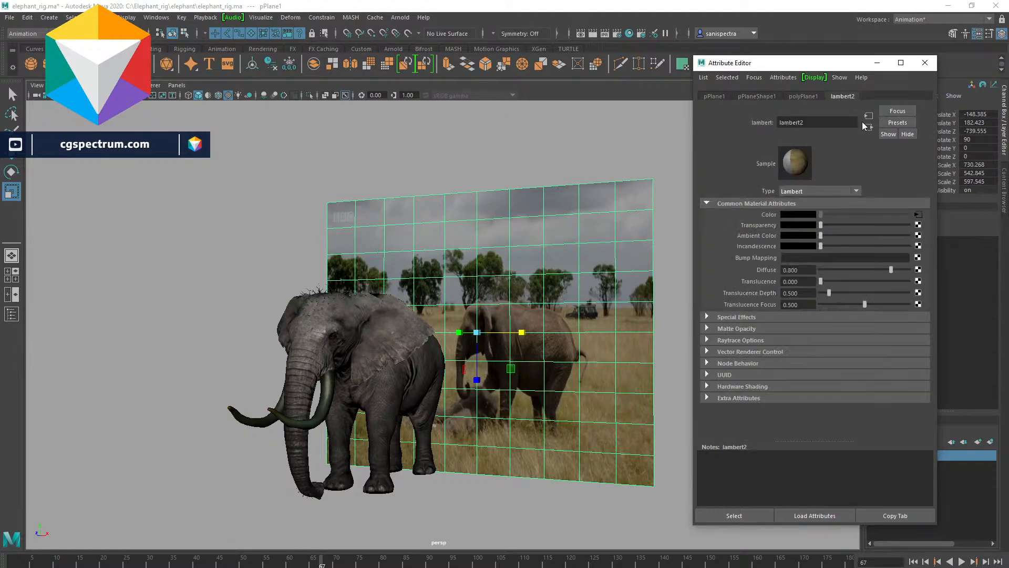
left_click(868, 127)
left_click(868, 116)
left_click(868, 115)
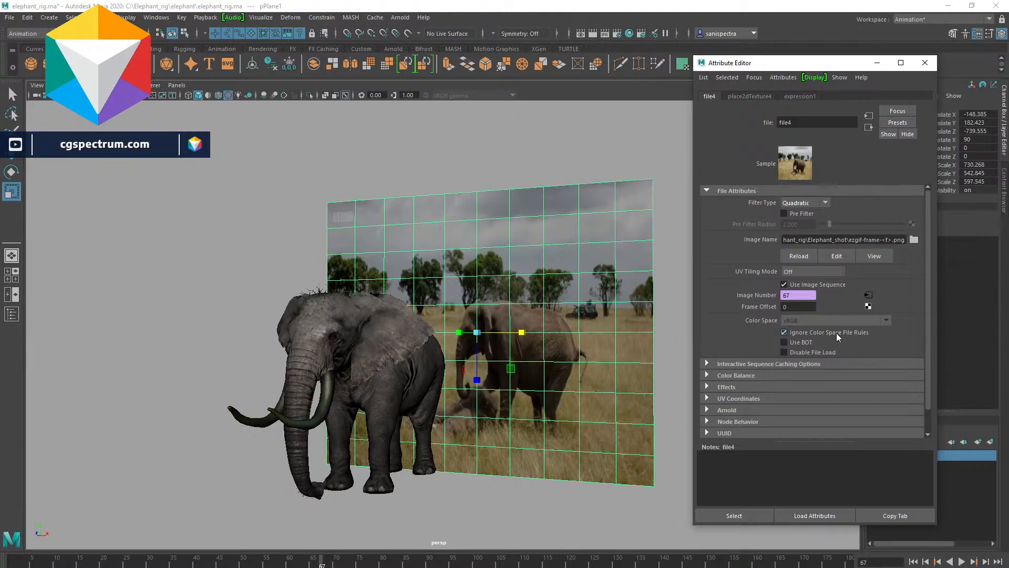
left_click(835, 332)
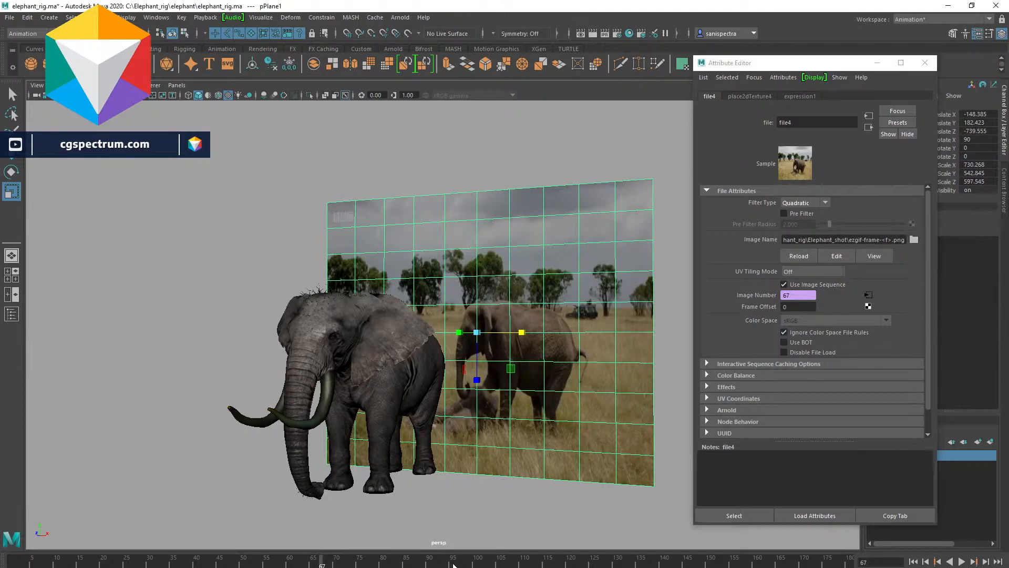
- Play and stop the animation to review the reference footage at real-time speed
key("alt+v")
left_click(962, 563)
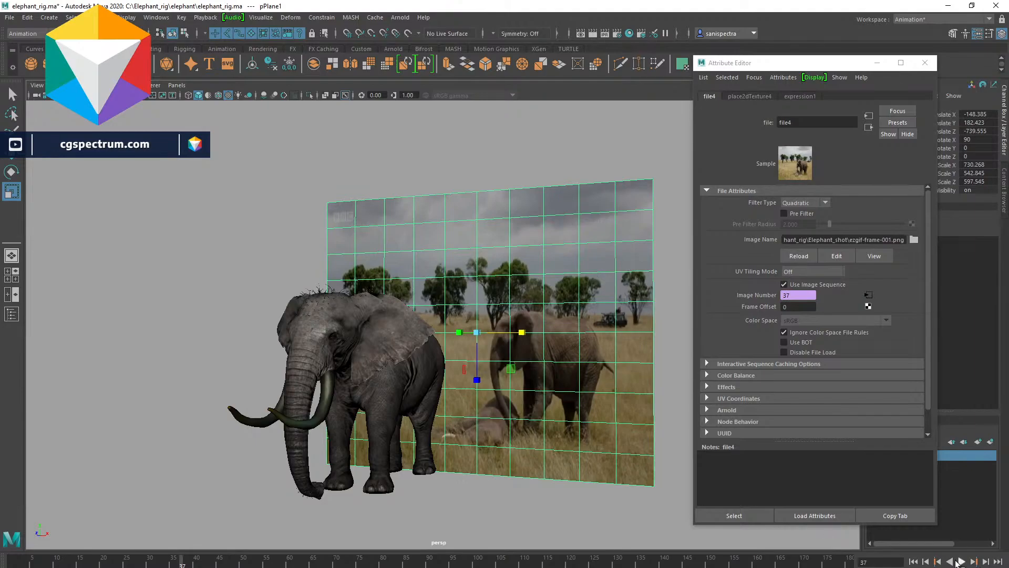
left_click(963, 564)
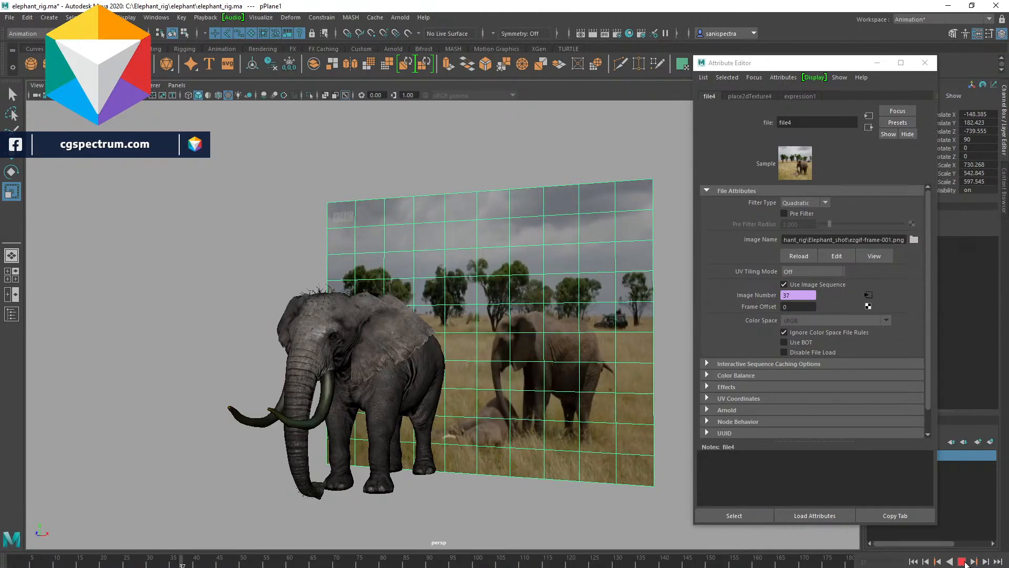
- Deselect the reference plane and stop the playing animation
left_click(566, 515)
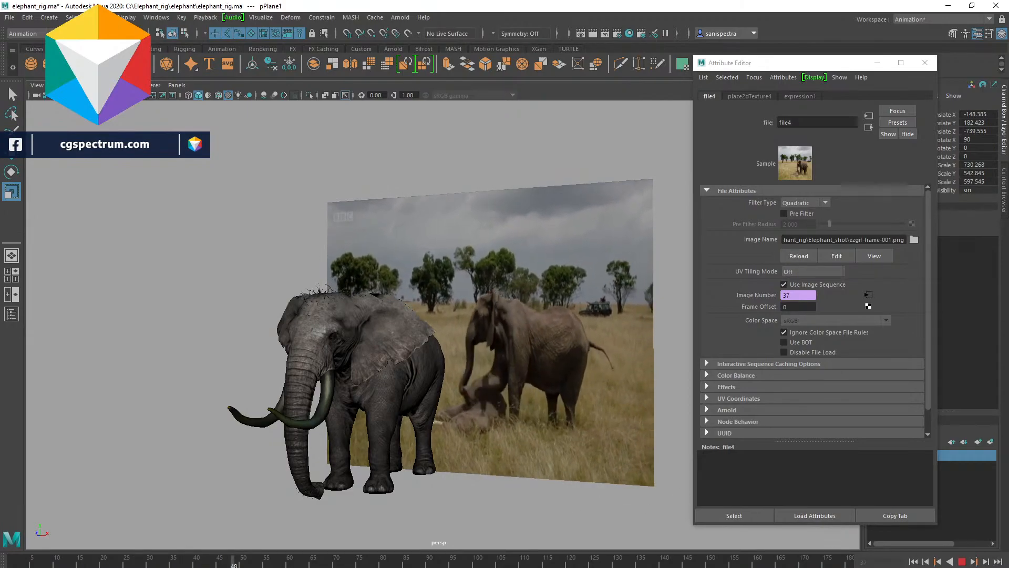
left_click(961, 561)
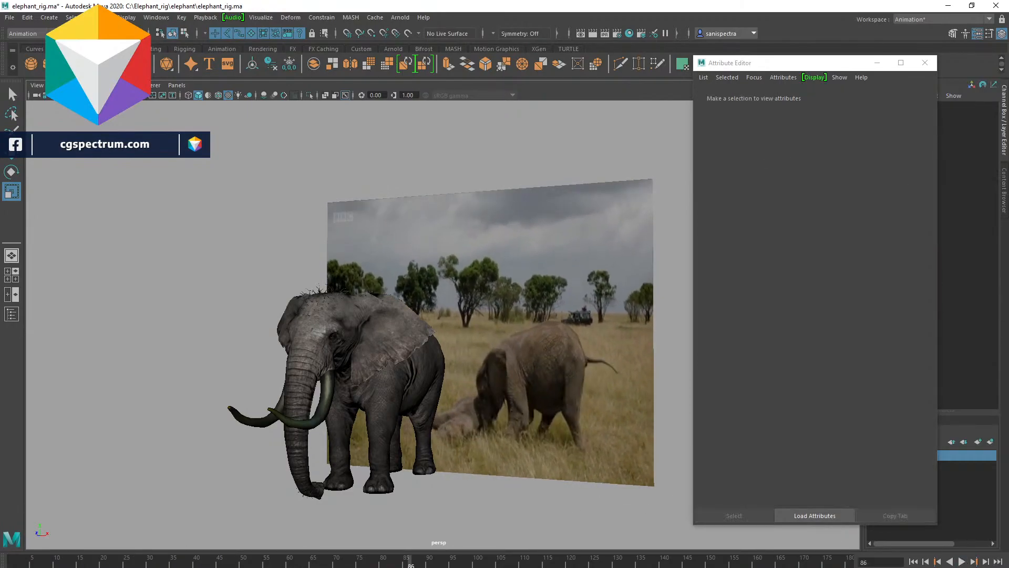
- Switch the playback rate to 40 fps and play the animation briefly to compare the footage speed
left_click(891, 567)
scroll(887, 561, "down", 2)
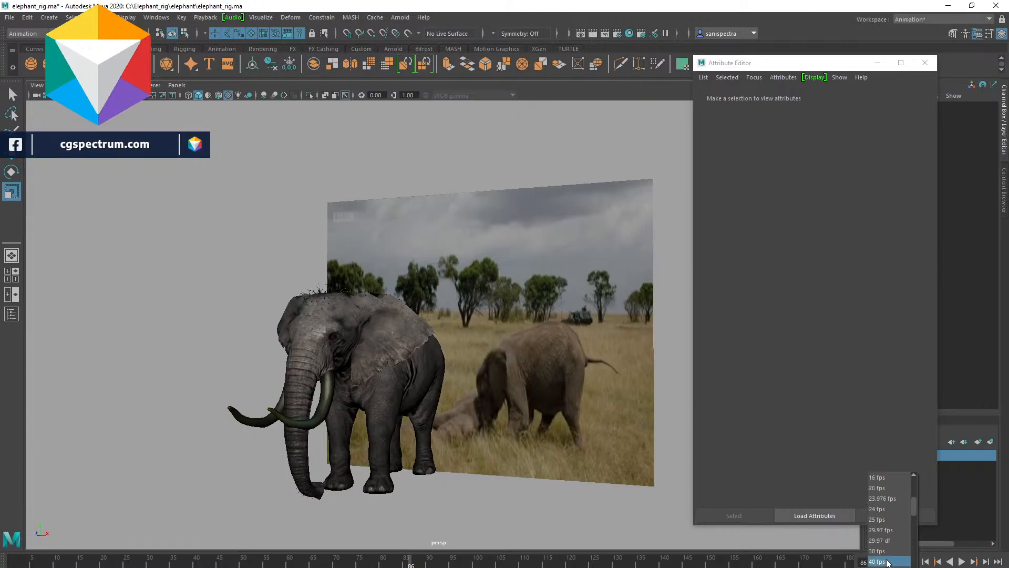
left_click(887, 561)
left_click(962, 561)
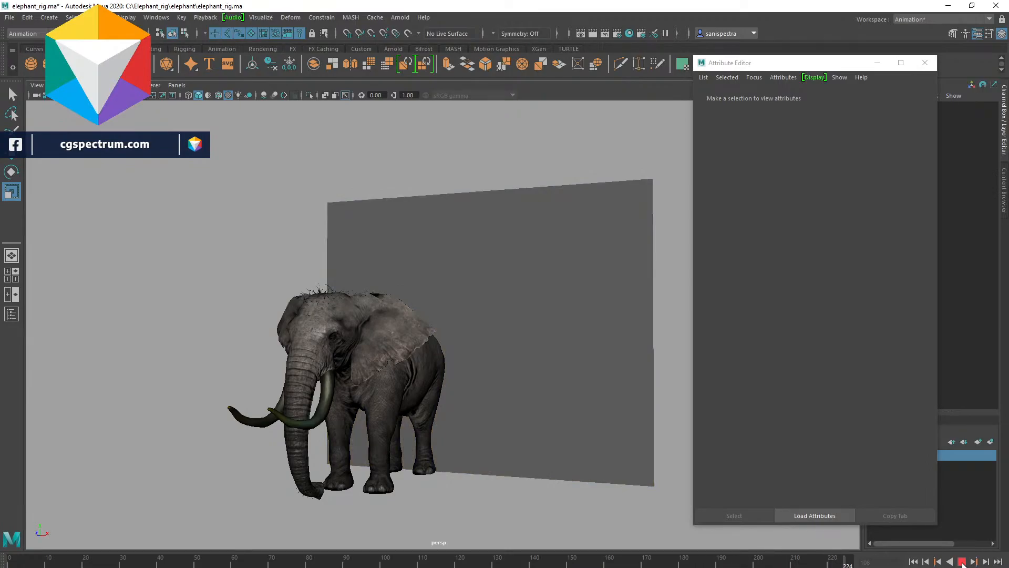
left_click(962, 561)
- Set the playback rate back to 24 fps and play and stop the animation to review the footage
left_click(888, 561)
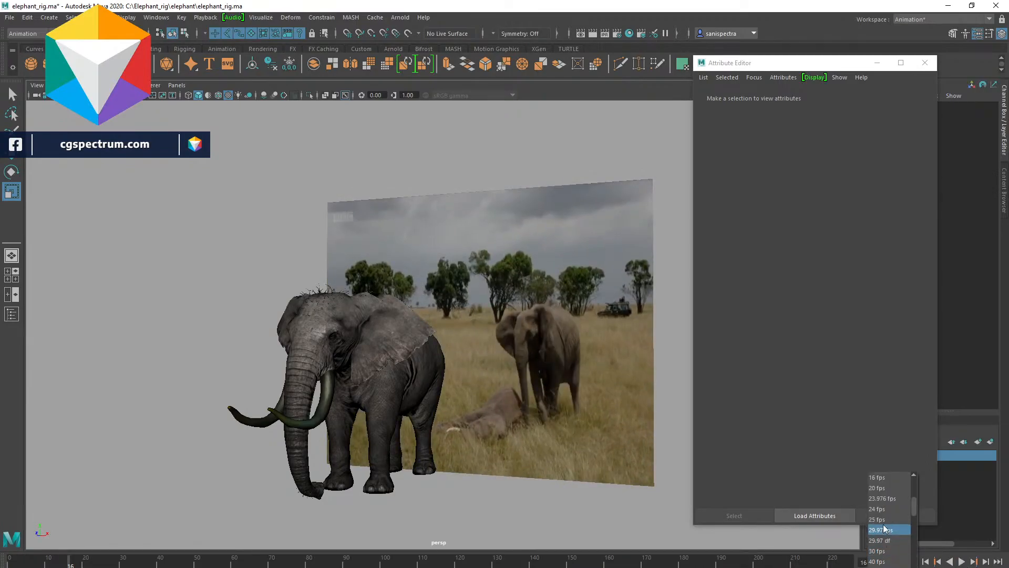
left_click(883, 508)
left_click(961, 561)
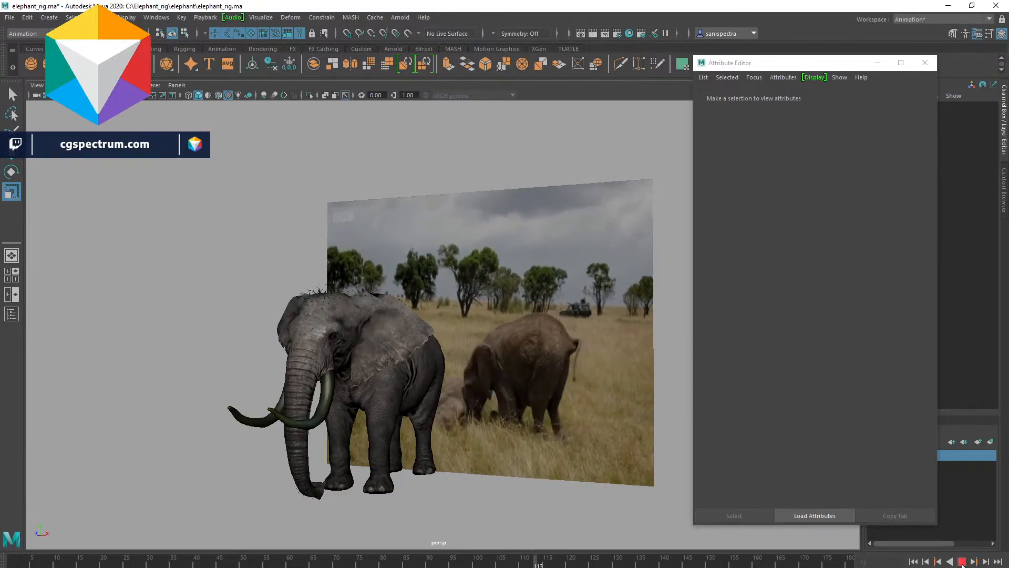
left_click(961, 561)
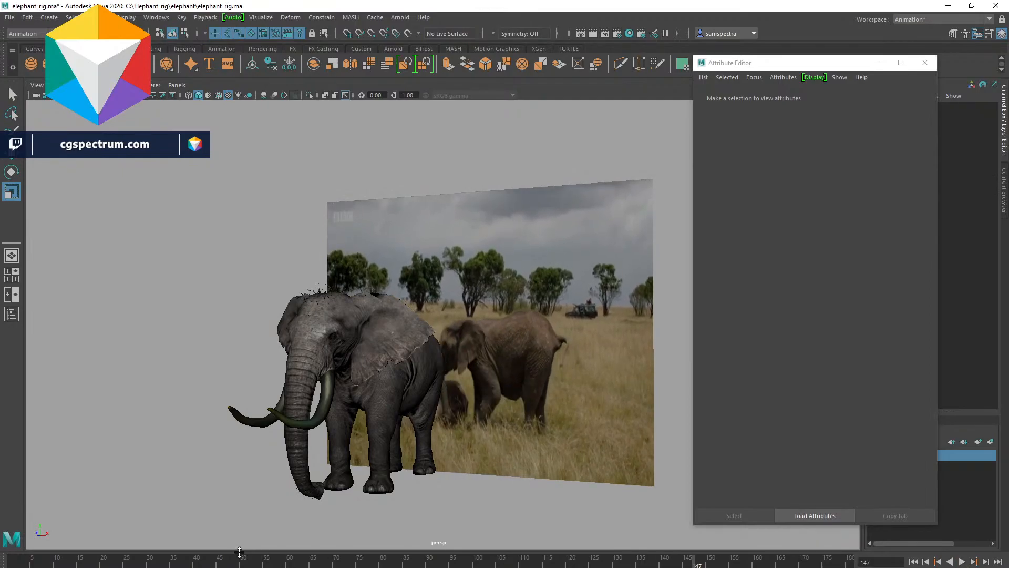
- Return the timeline to the first frame and close the Attribute Editor
left_click(14, 564)
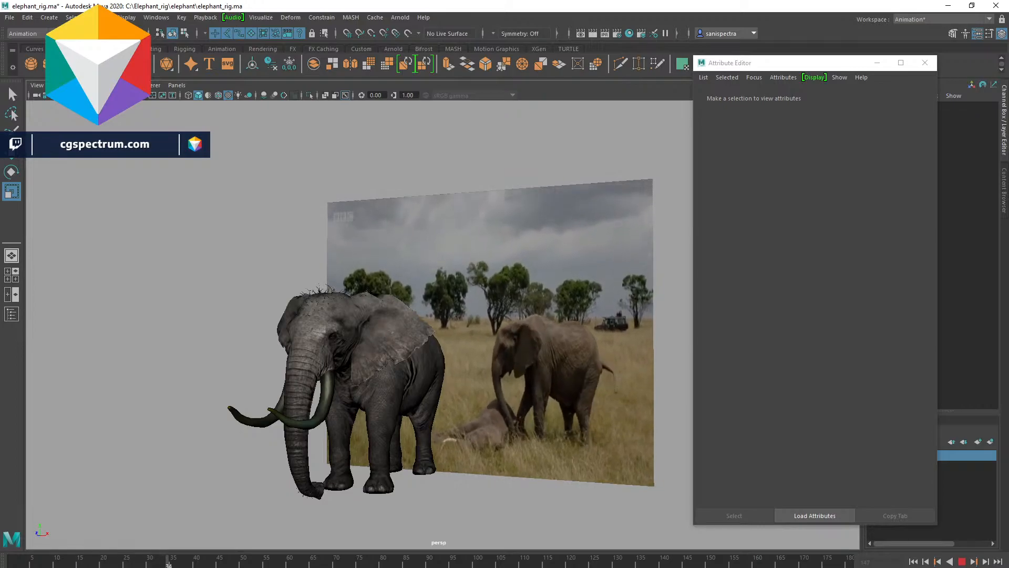
key("Escape")
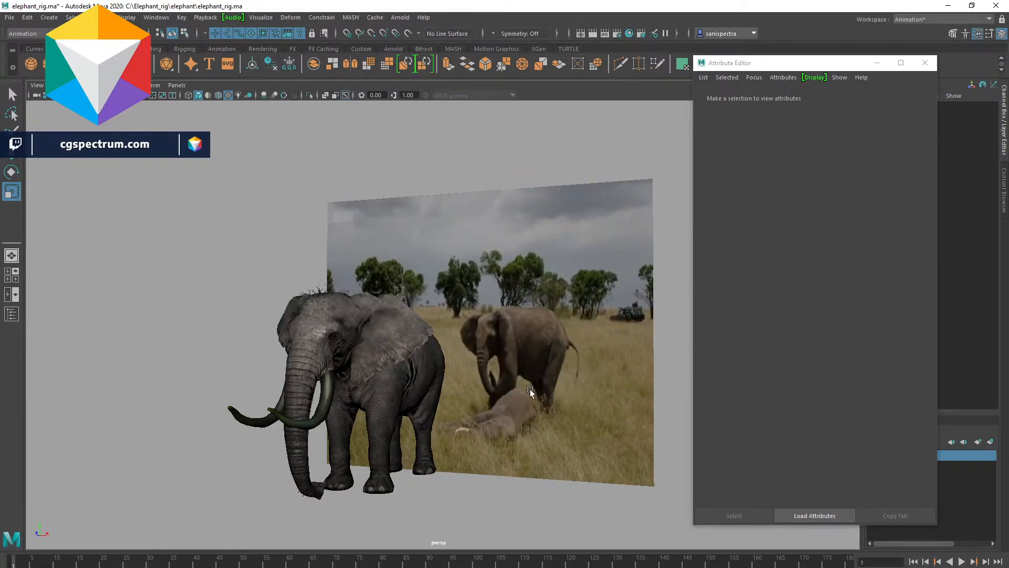
scroll(420, 410, "down", 5)
mouse_move(392, 377)
left_mouse_down("alt")
mouse_move(409, 368)
mouse_move(506, 398)
mouse_move(452, 360)
mouse_move(407, 387)
left_mouse_up("alt")
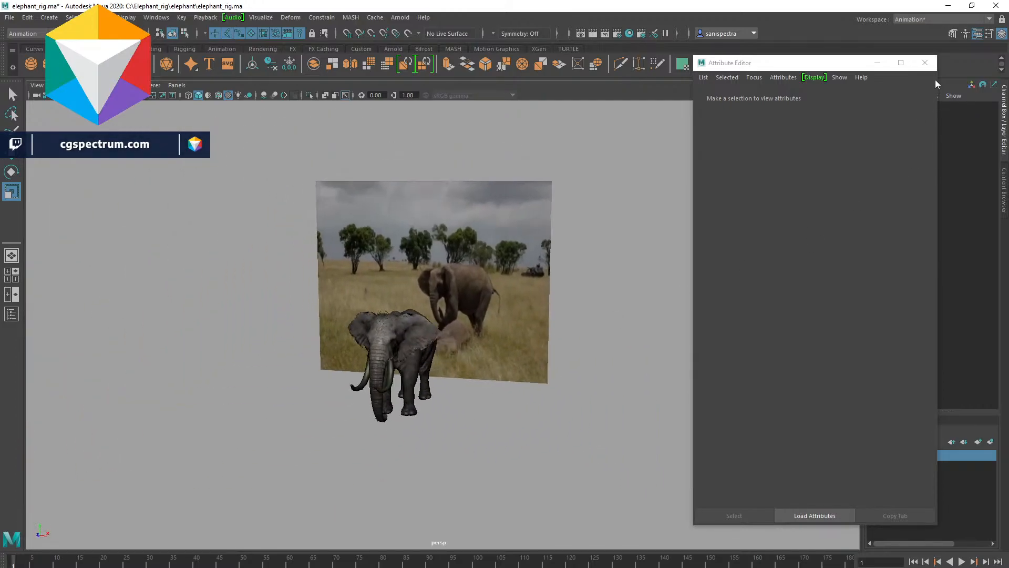
left_click(926, 66)
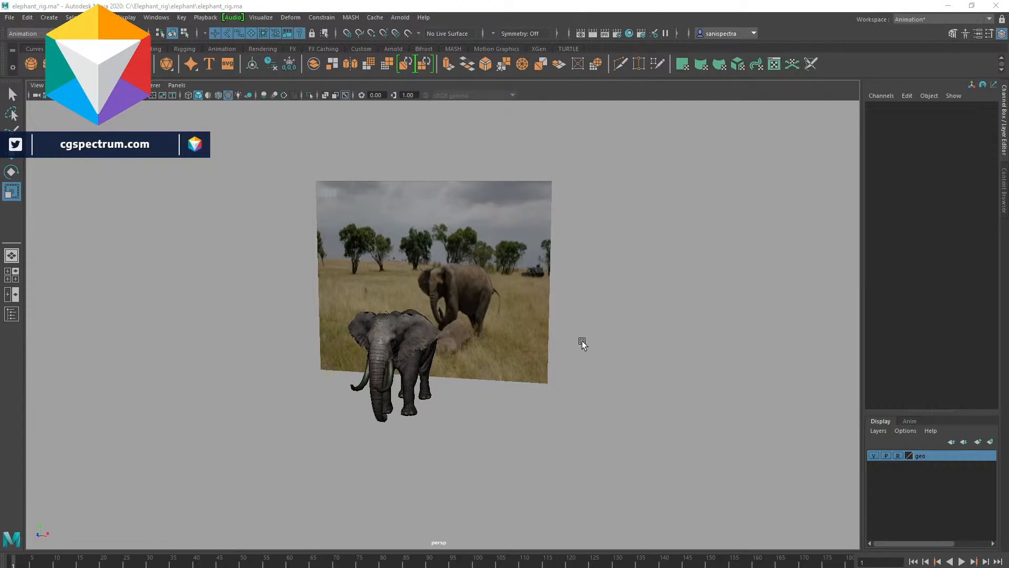
scroll(582, 340, "up", 3)
scroll(582, 353, "up", 3)
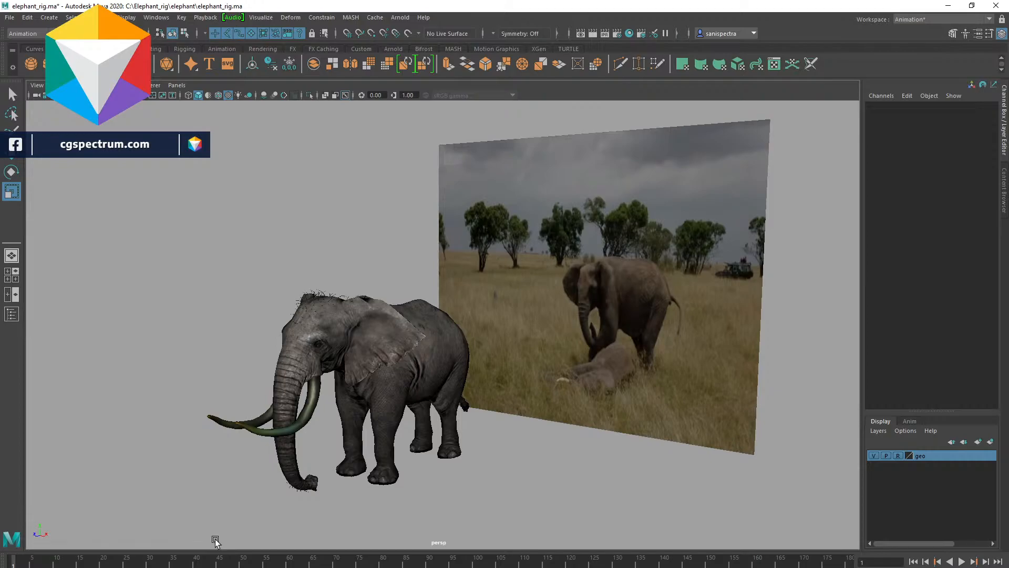
- Play and stop the animation, scrub back to the first frame, and orbit the view to review the footage
key("alt+v")
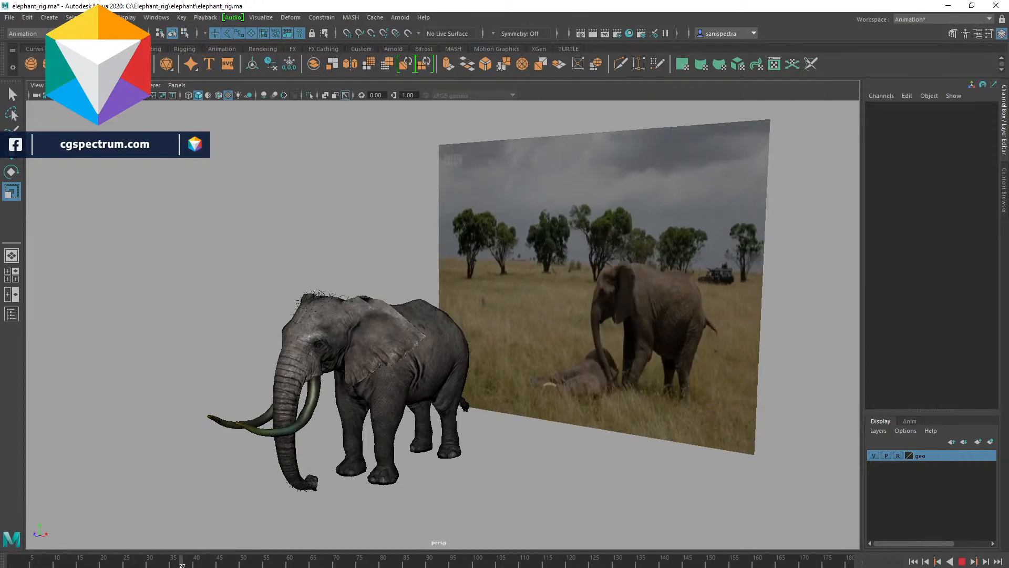
key("alt+v")
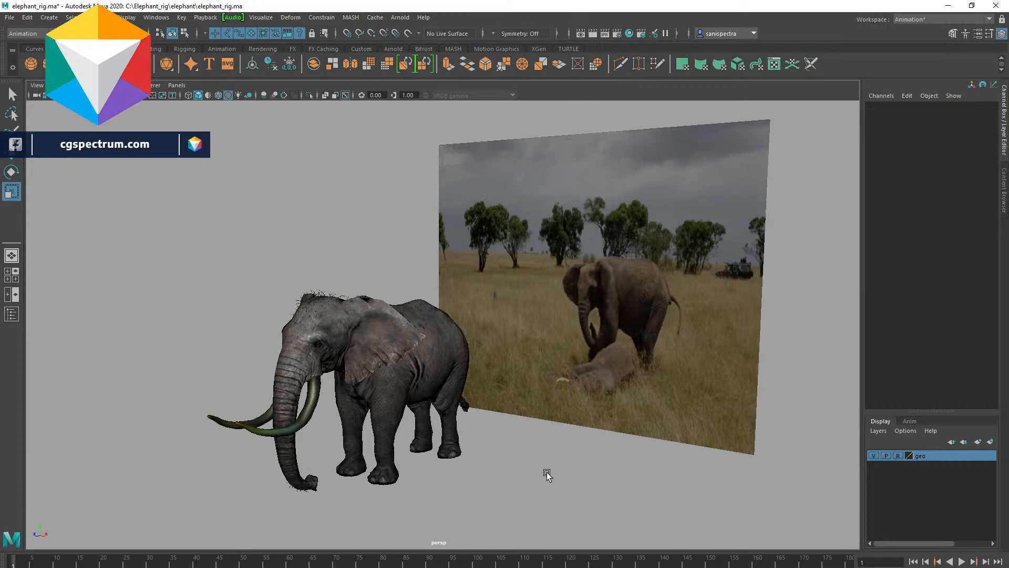
left_click_drag(56, 563, 13, 563)
left_click_drag(830, 295, 773, 516)
- Switch to the video player and scrub through the elephant reference clip, playing and pausing it
key("alt+Tab")
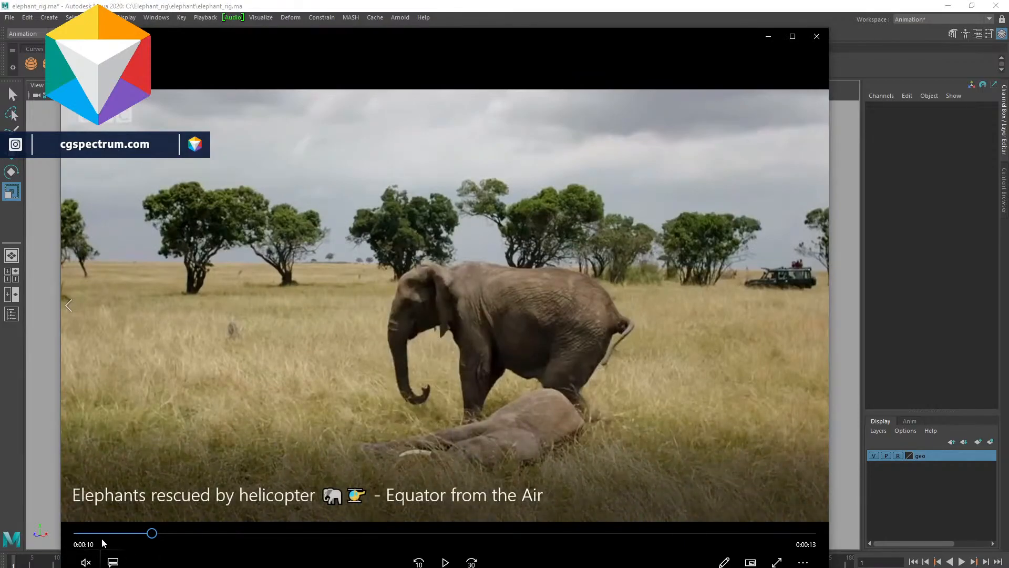
left_click(107, 535)
left_click(445, 562)
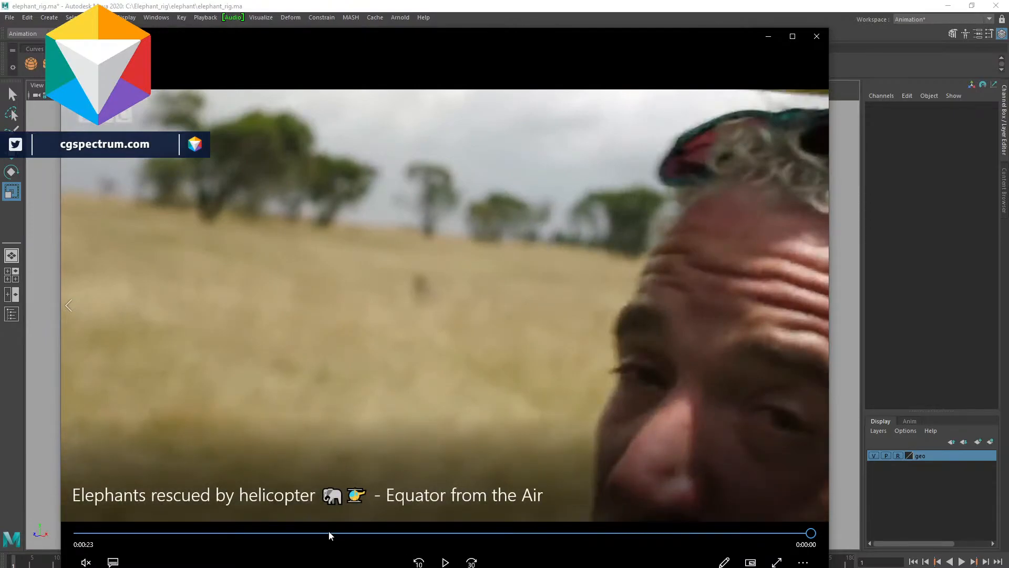
left_click_drag(329, 535, 160, 538)
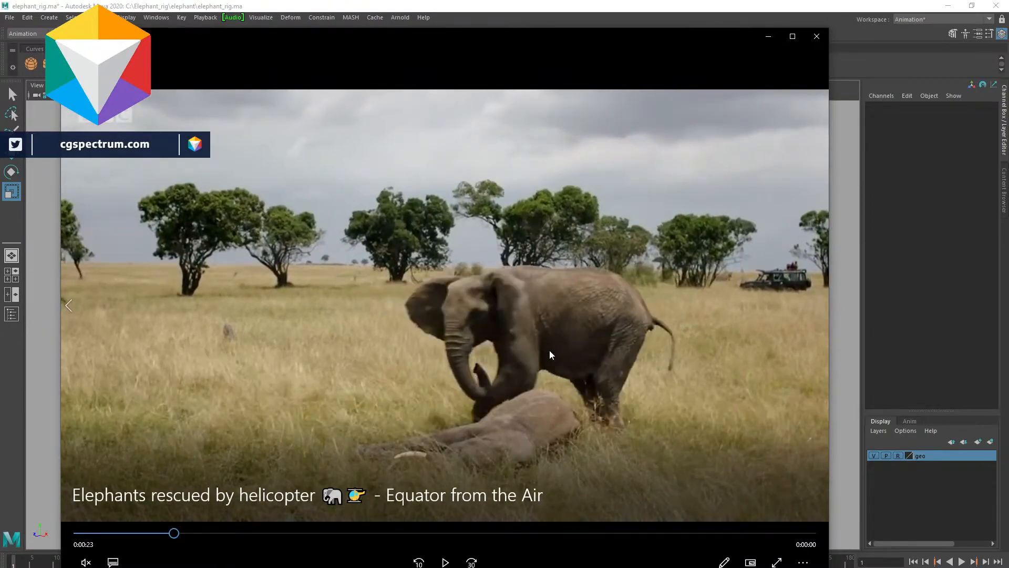
mouse_move(174, 532)
left_mouse_down()
mouse_move(204, 533)
mouse_move(194, 534)
left_mouse_up()
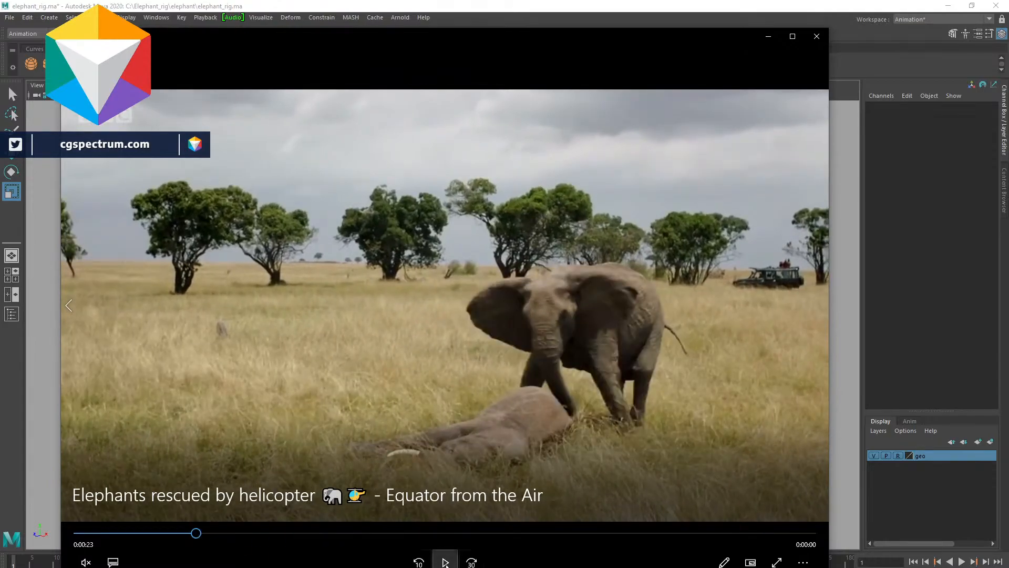
left_click(275, 533)
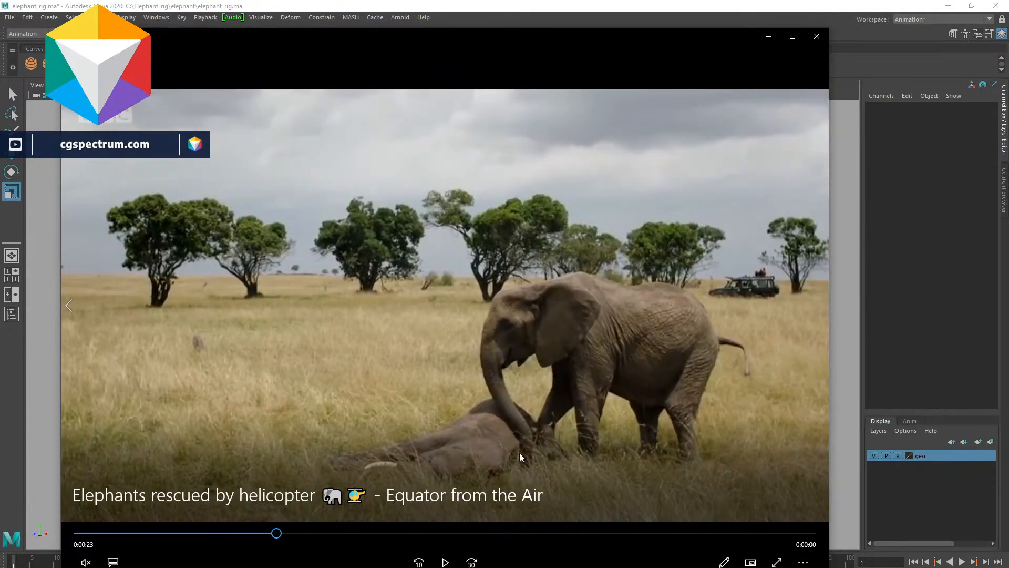
left_click(441, 562)
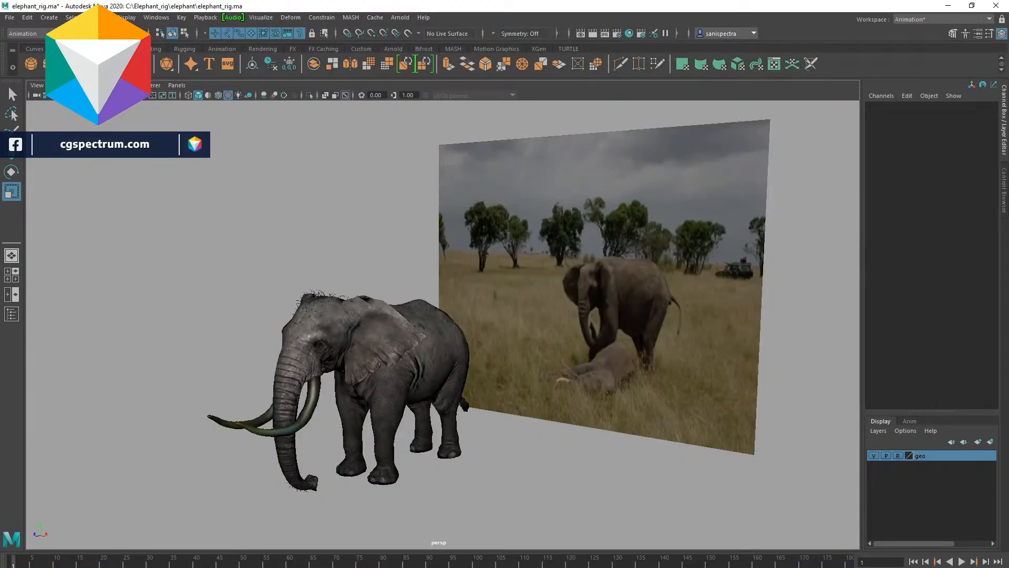
key("alt+v")
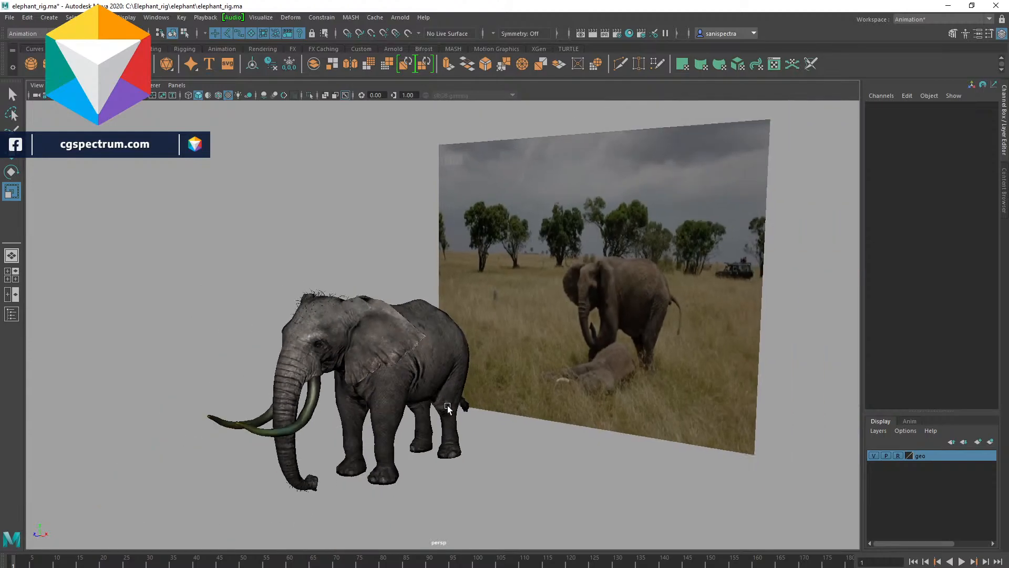
left_click_drag(447, 408, 399, 402, "alt")
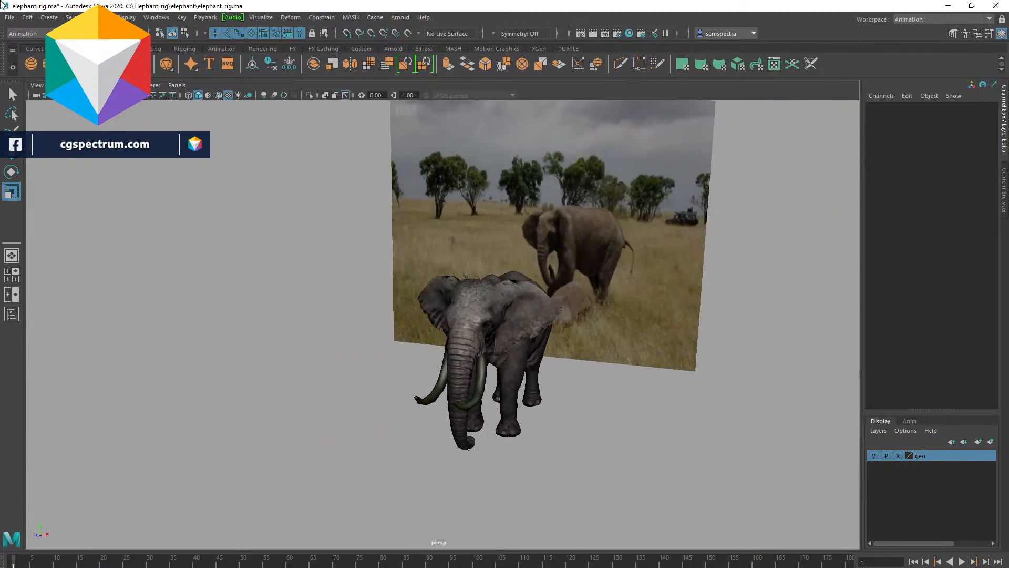
left_click(30, 63)
left_click_drag(566, 403, 484, 430, "alt")
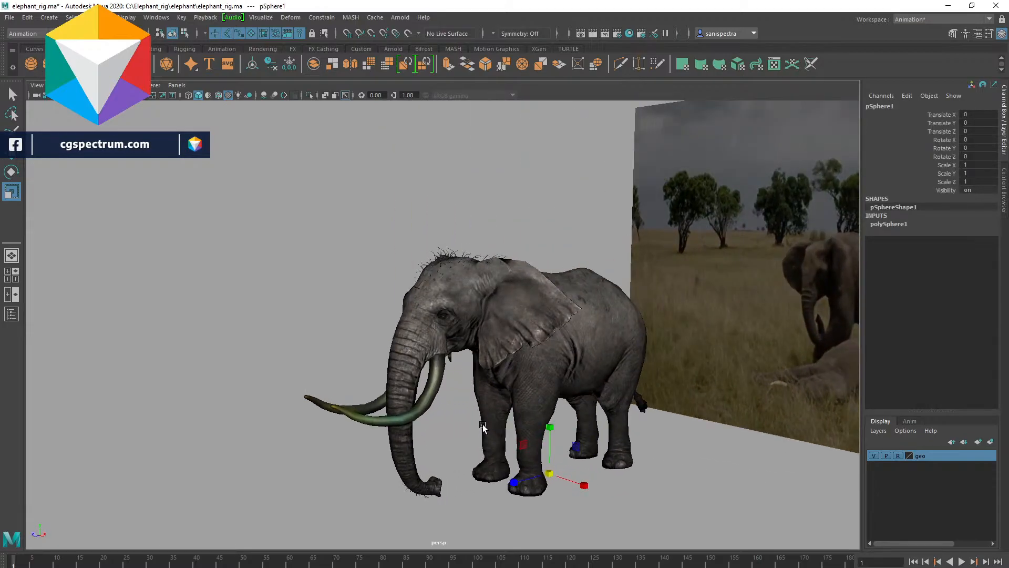
key("Delete")
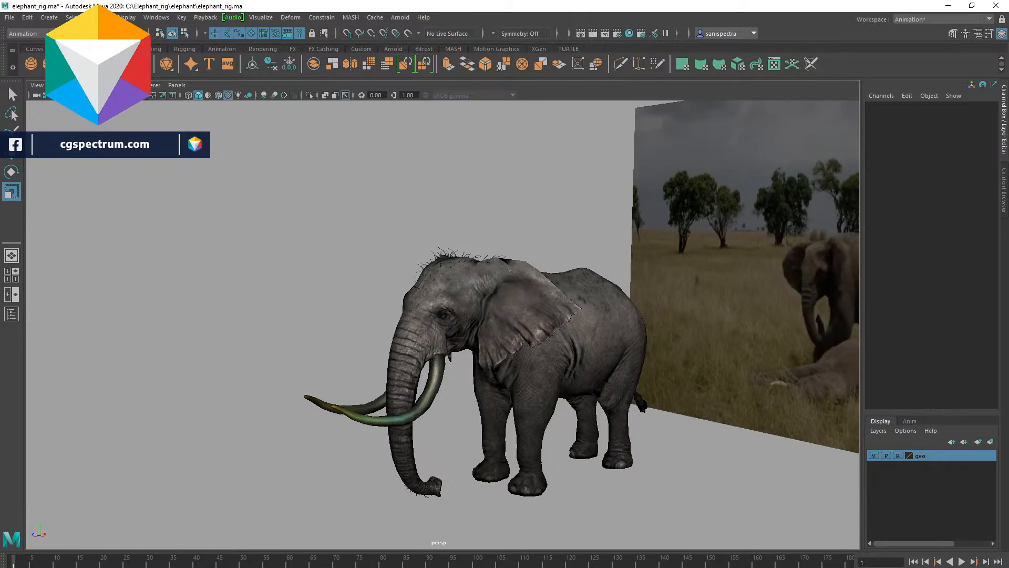
- Create a polygon cylinder beside the elephant's front legs
left_click(65, 64)
left_click_drag(566, 481, 651, 494, "alt")
scroll(537, 477, "up", 3)
scroll(593, 417, "down", 5)
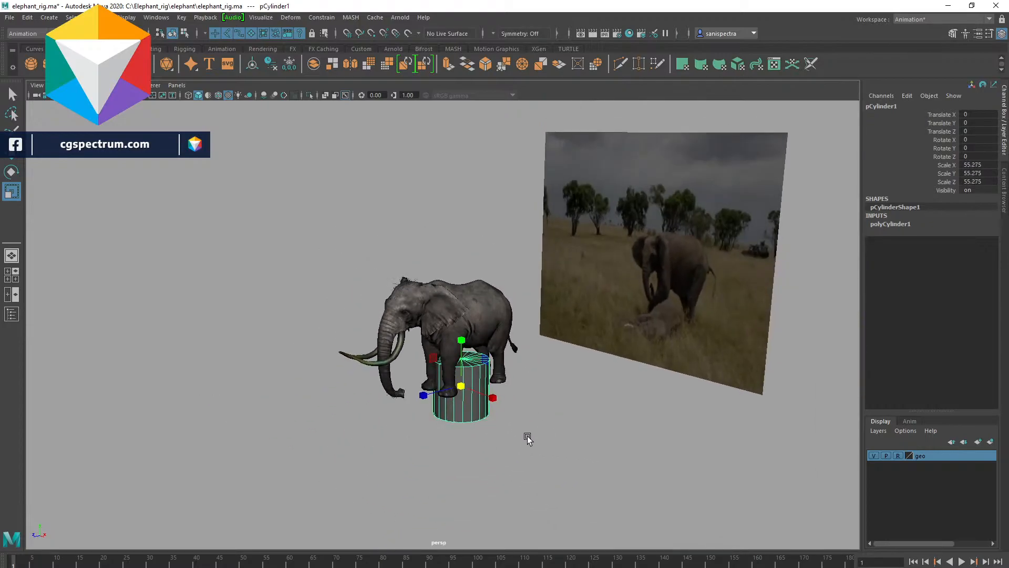
- Lay the cylinder on its side by setting its Rotate Z to -90
key("e")
left_click_drag(517, 430, 608, 410)
key("ctrl+z")
double_click(964, 156)
type("903")
key("Return")
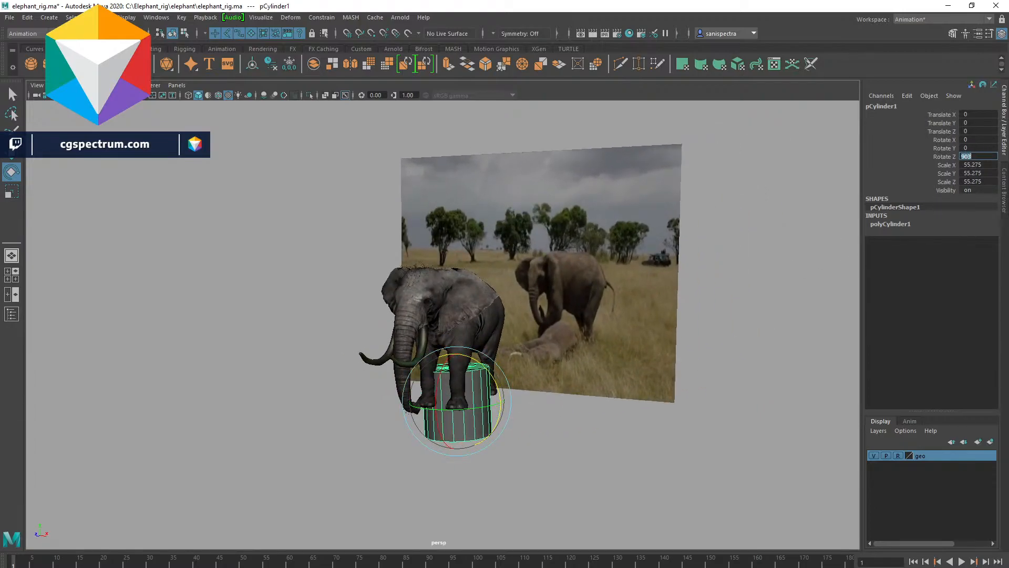
type("-90")
key("Return")
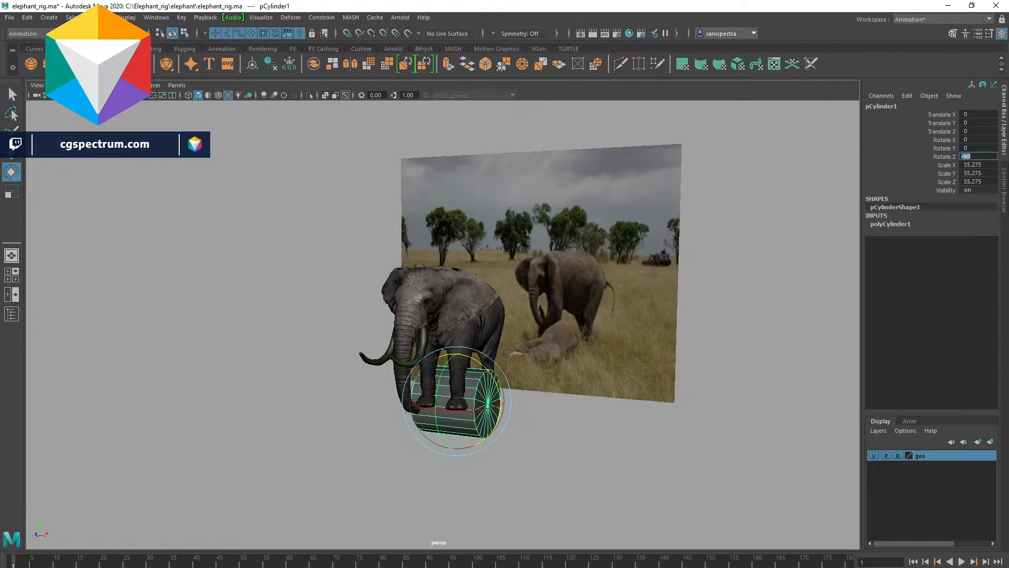
- Move the cylinder forward in front of the elephant, under its trunk and tusks
left_click(578, 490)
left_click_drag(583, 440, 511, 446, "alt")
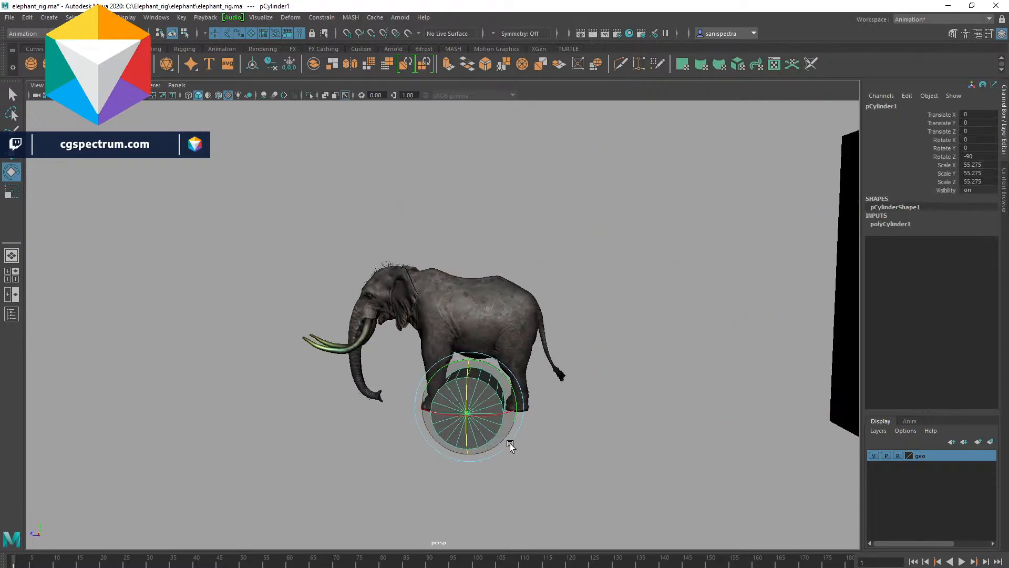
right_click_drag(511, 446, 534, 473, "alt")
middle_click_drag(613, 440, 638, 414, "alt")
key("w")
left_click_drag(453, 419, 281, 428)
left_click_drag(397, 434, 470, 391, "alt")
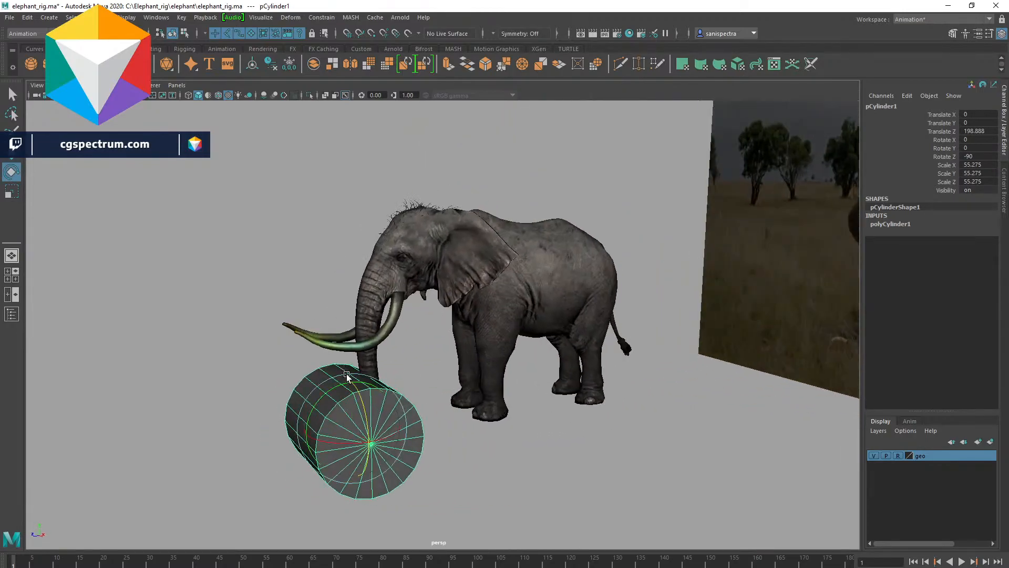
key("e")
key("w")
left_click_drag(351, 381, 531, 412)
- Scale the cylinder into a long log lying in front of the elephant
key("r")
left_click_drag(613, 445, 553, 434, "alt")
left_click(566, 448)
right_click_drag(464, 408, 545, 342)
left_click(545, 342)
mouse_move(544, 418)
left_mouse_down("alt")
mouse_move(600, 411)
mouse_move(538, 401)
mouse_move(546, 419)
left_mouse_up("alt")
scroll(593, 393, "down", 5)
left_click_drag(594, 392, 686, 357, "alt")
right_click_drag(549, 376, 662, 399, "alt")
middle_click_drag(662, 399, 503, 399, "alt")
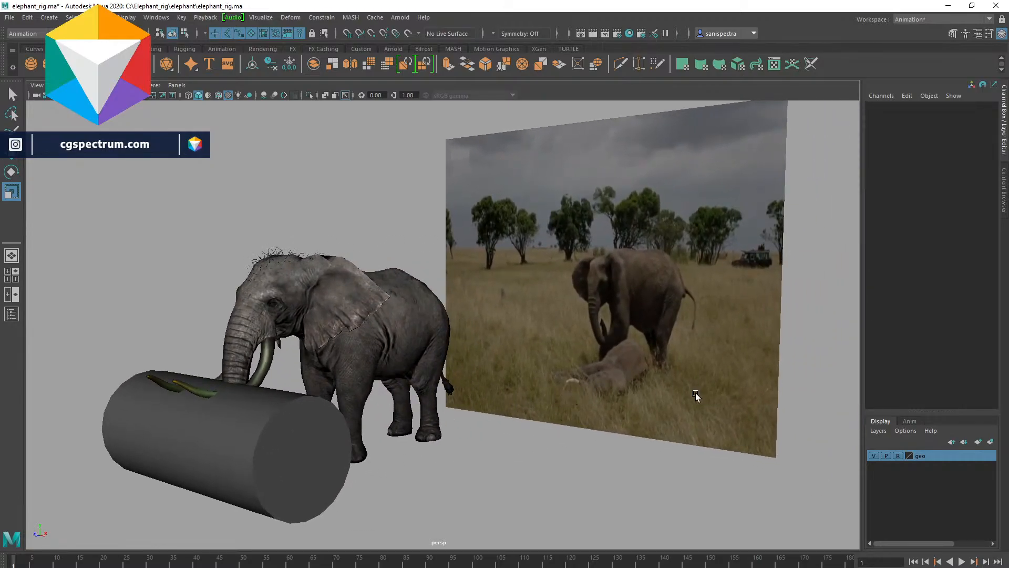
- Shrink the reference video window and place it over the upper corner of the Maya viewport
key("alt+v")
key("Escape")
key("alt+Tab")
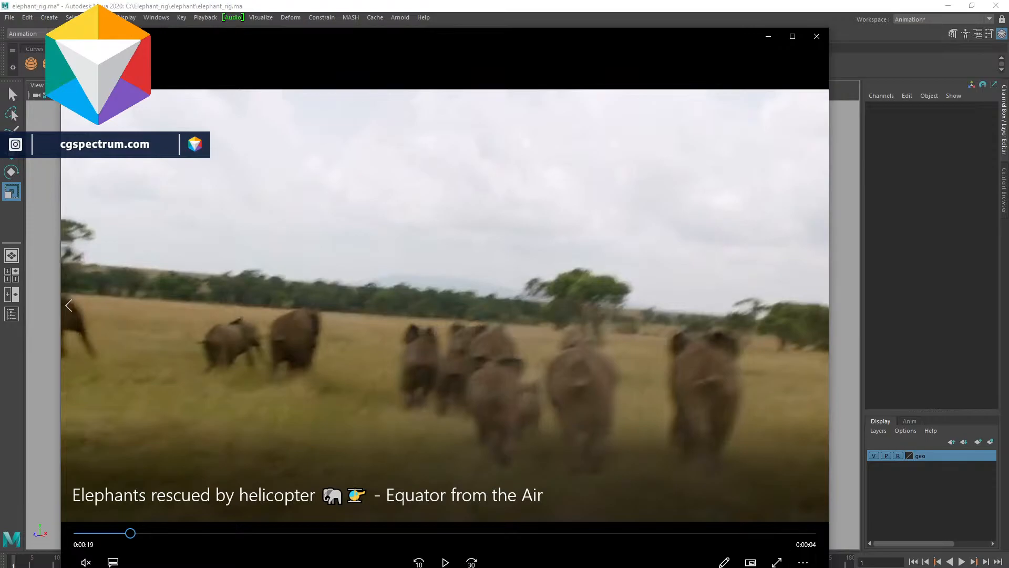
left_click_drag(828, 566, 353, 275)
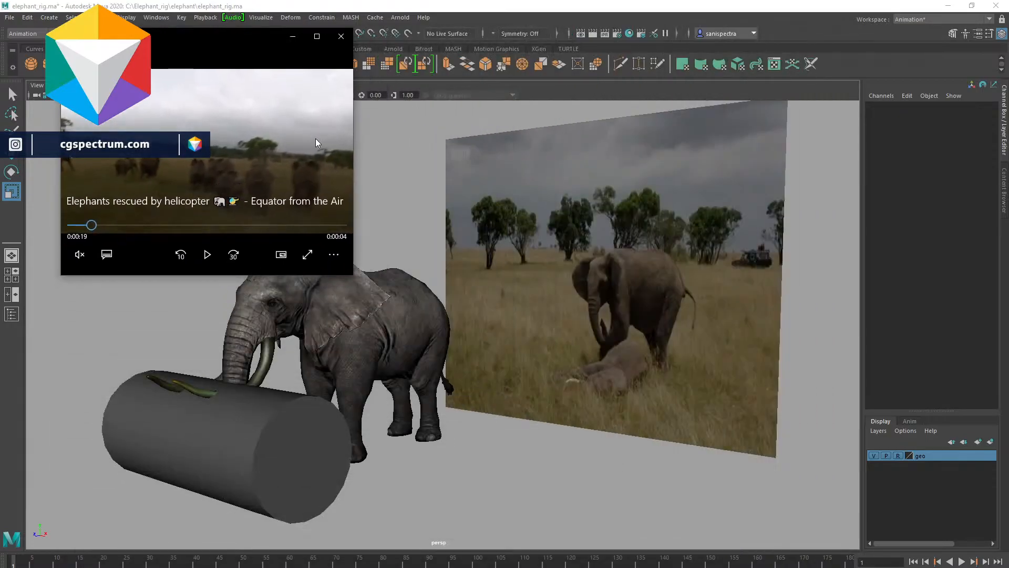
left_click_drag(211, 40, 802, 29)
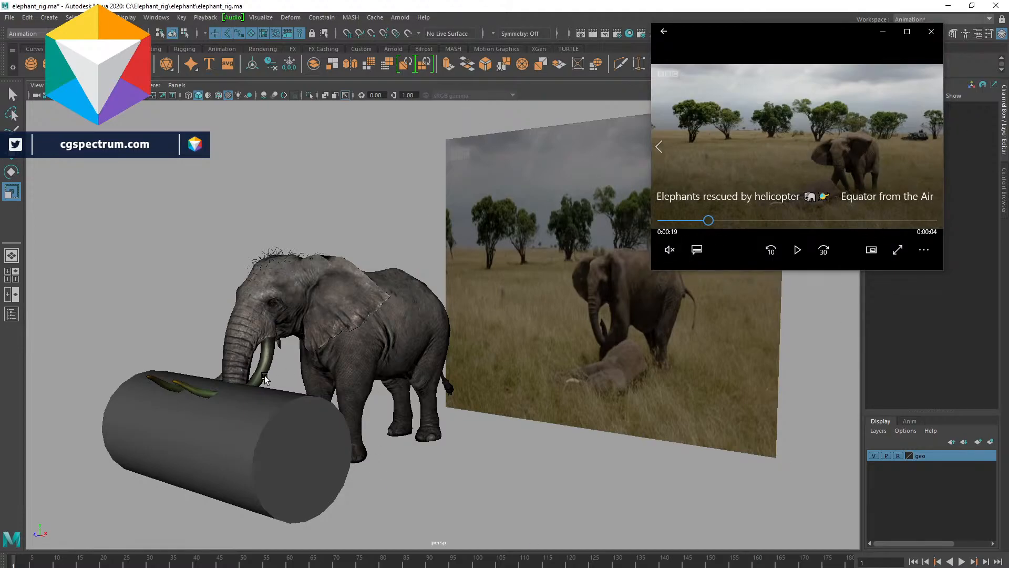
- Set the timeline's current frame to 8
left_click_drag(560, 389, 416, 407, "alt")
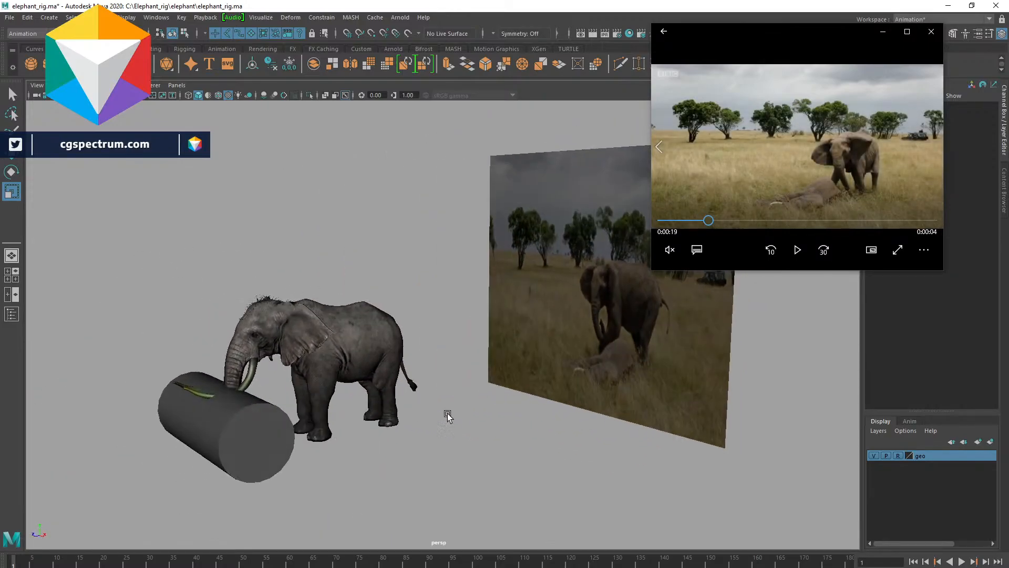
left_click_drag(324, 441, 396, 428, "alt")
left_click_drag(707, 222, 706, 222)
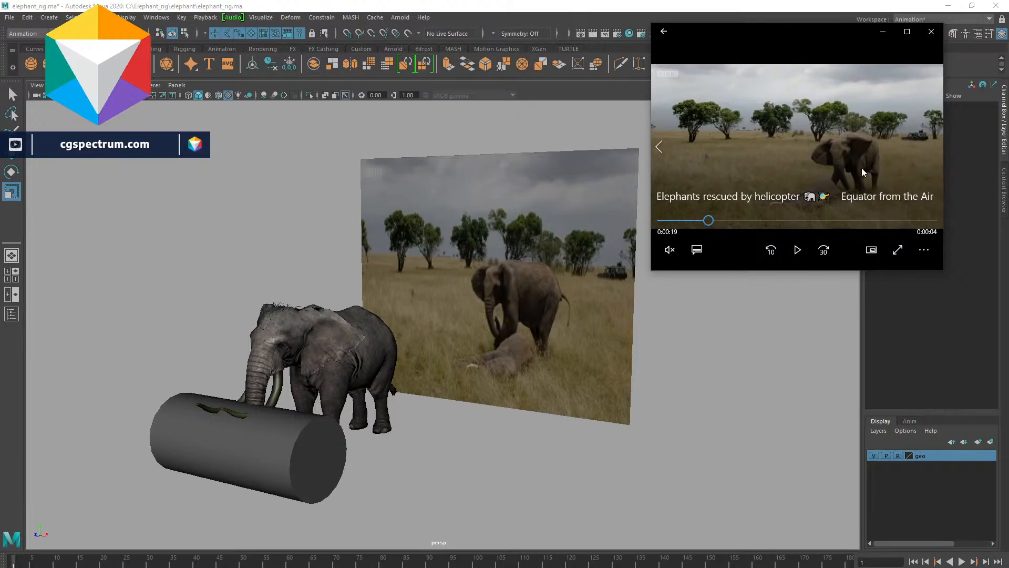
left_click_drag(16, 565, 45, 566)
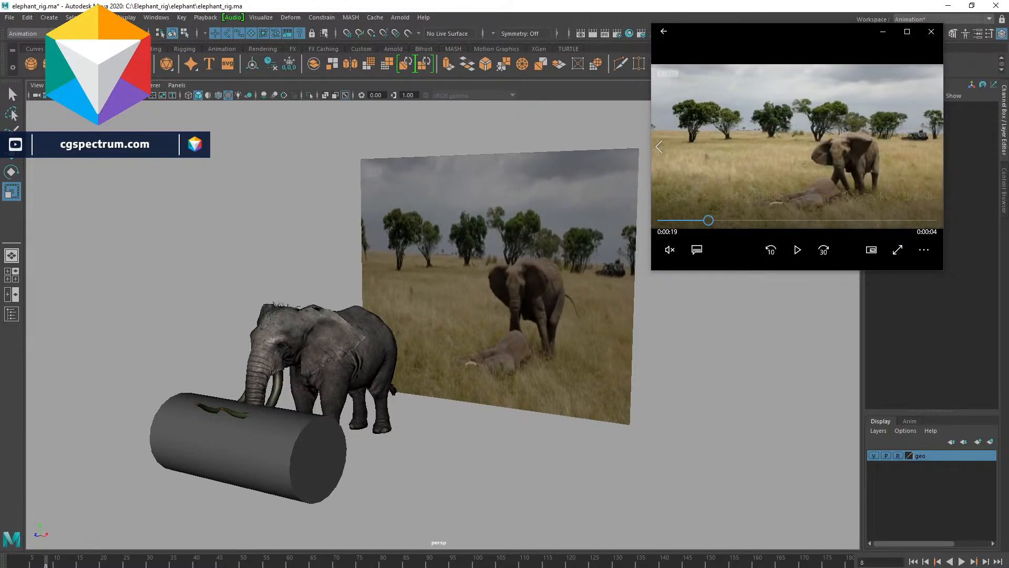
key("Return")
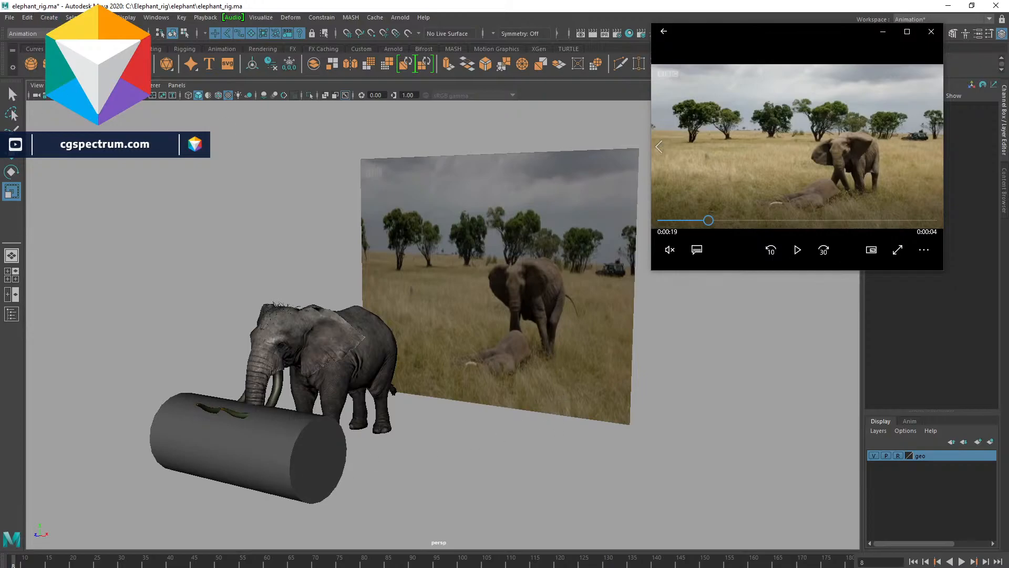
- Create a new camera and look through it in the viewport
left_click(49, 18)
mouse_move(163, 85)
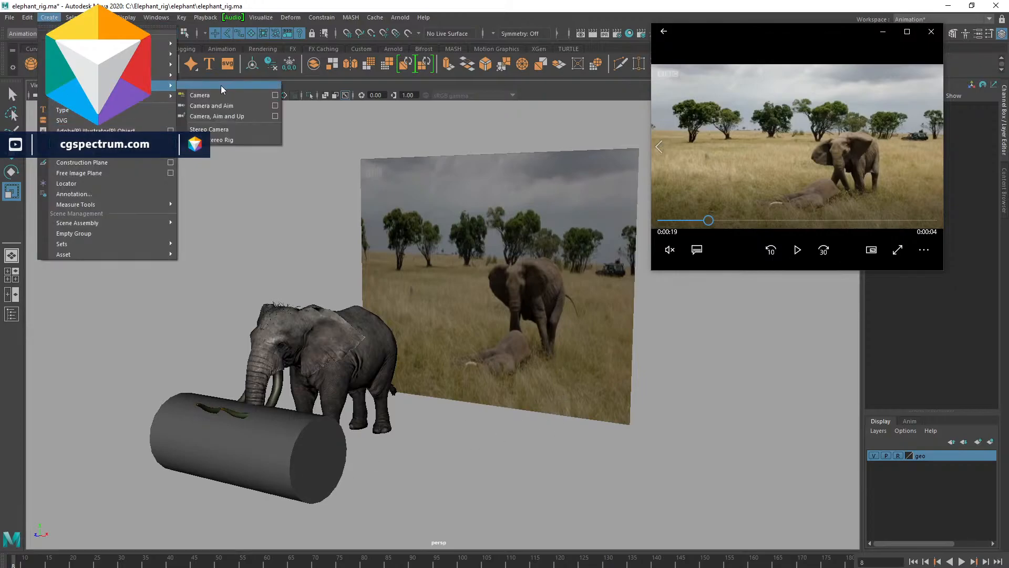
left_click(213, 95)
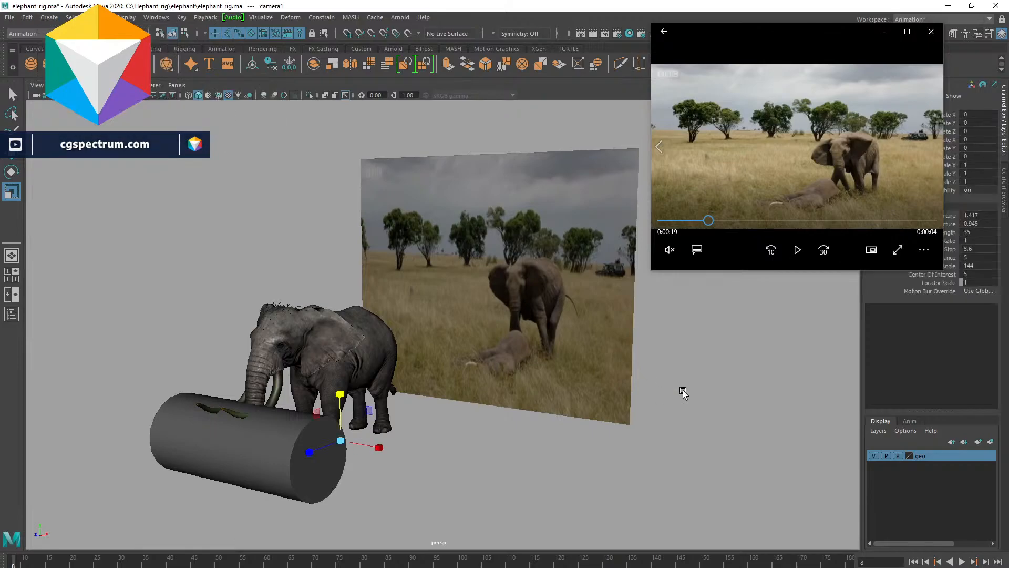
left_click(176, 86)
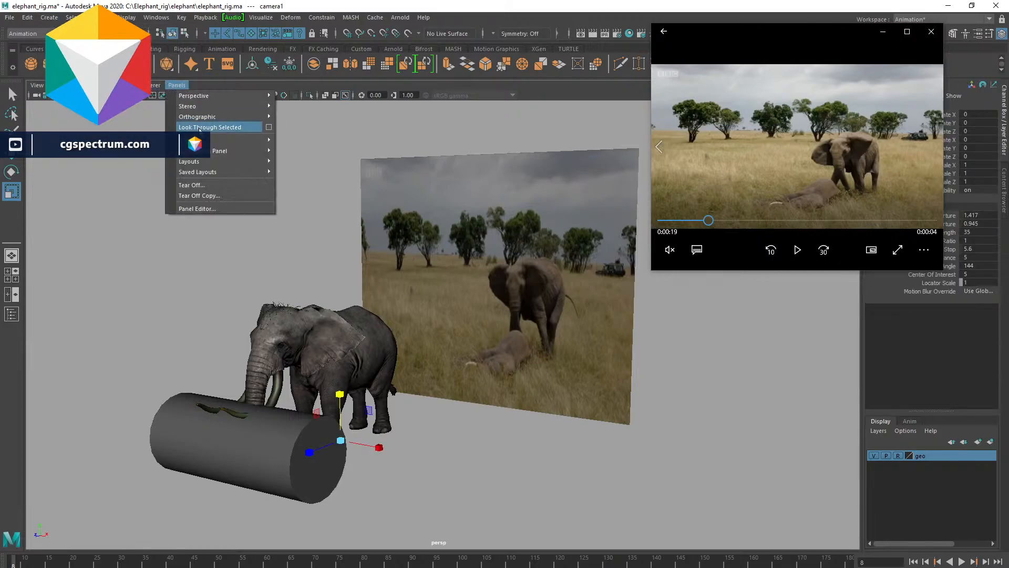
left_click(210, 127)
- Position the camera to frame the elephant, the log and the reference plane from the side
scroll(497, 383, "down", 10)
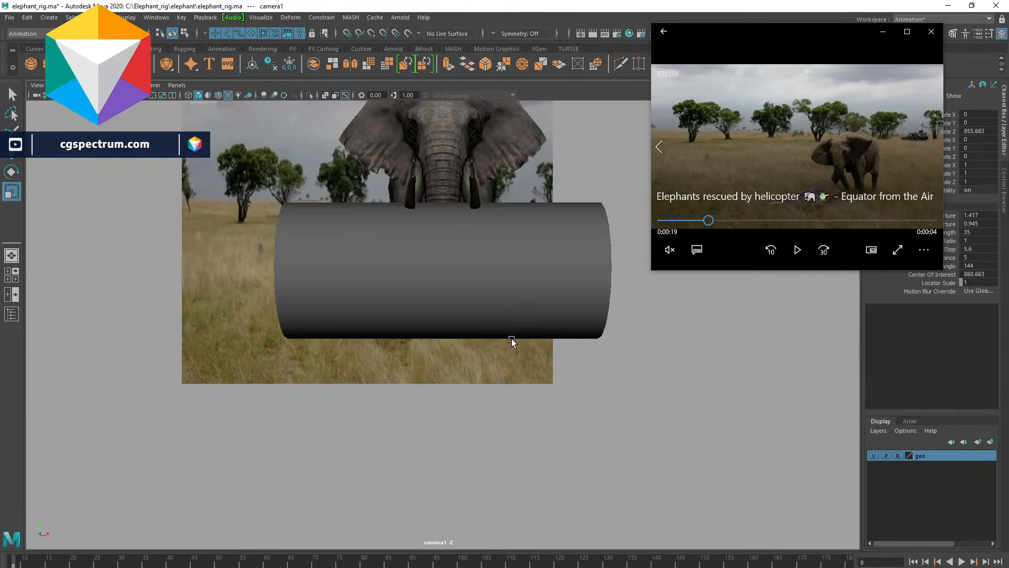
middle_click_drag(512, 340, 581, 386, "alt")
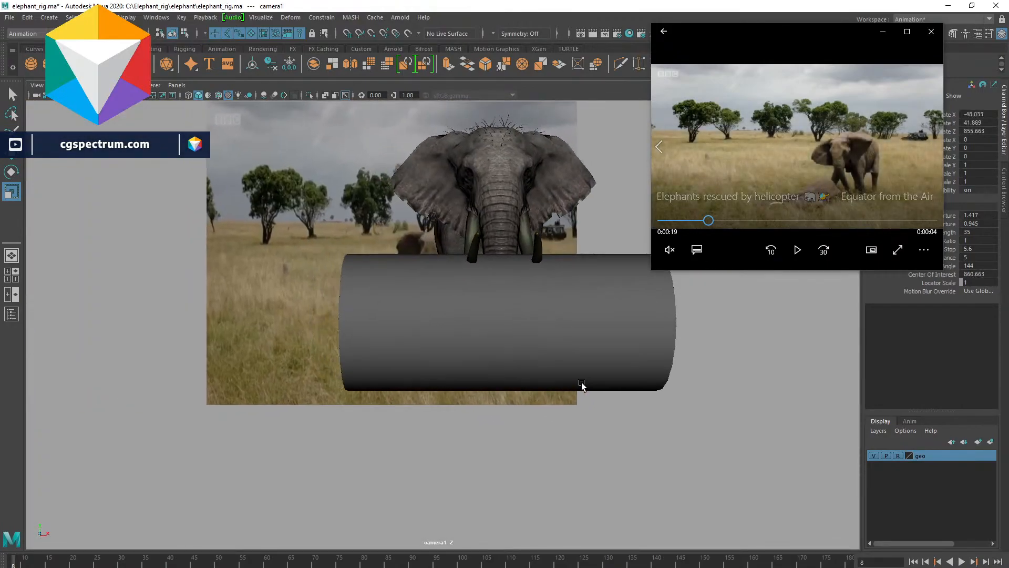
left_click_drag(580, 384, 550, 381, "alt")
right_click_drag(552, 380, 639, 419, "alt")
middle_click_drag(645, 368, 568, 431, "alt")
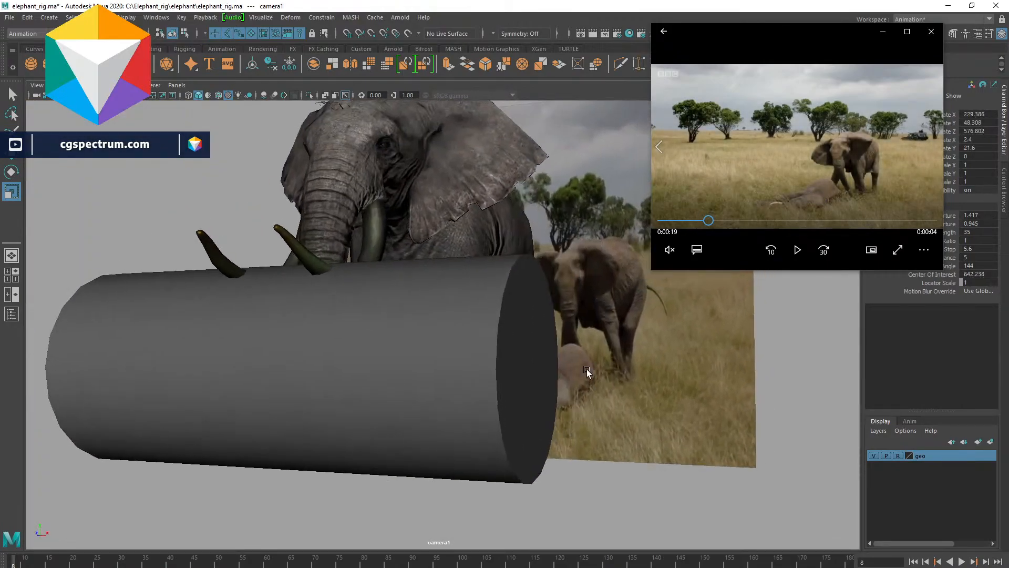
scroll(587, 369, "down", 4)
middle_click_drag(626, 362, 575, 374, "alt")
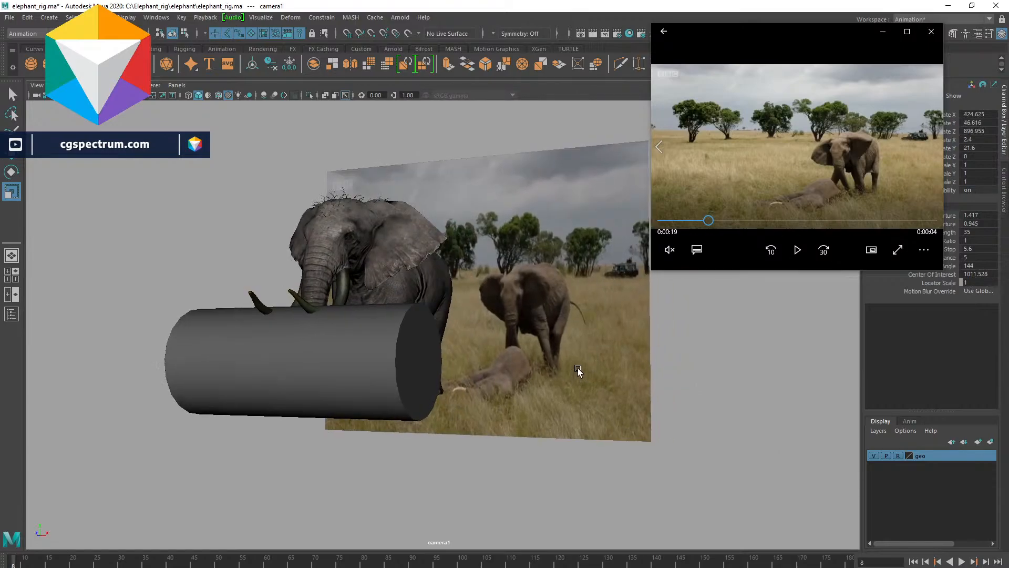
left_click_drag(588, 381, 590, 387, "alt")
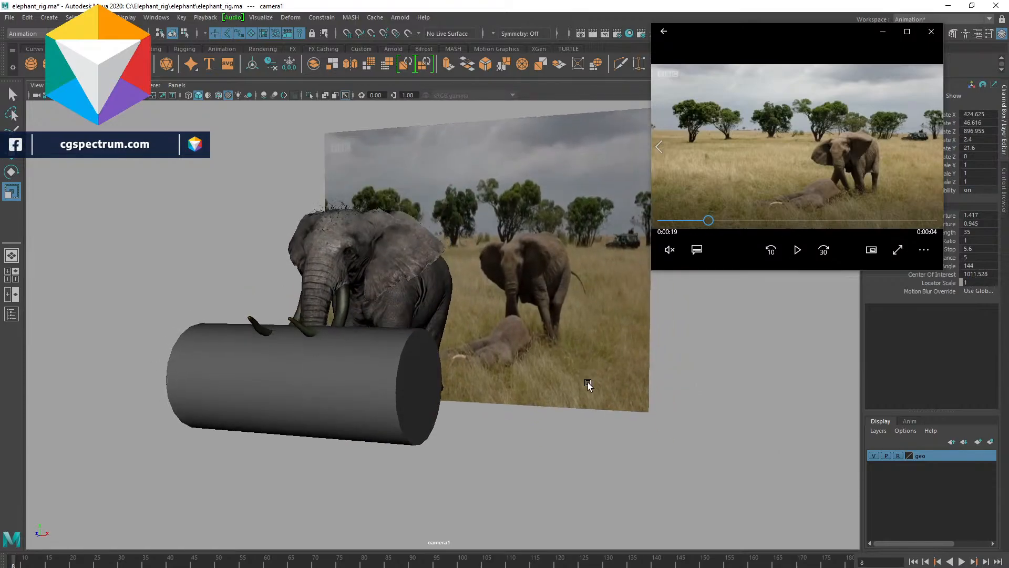
right_click_drag(590, 388, 710, 414, "alt")
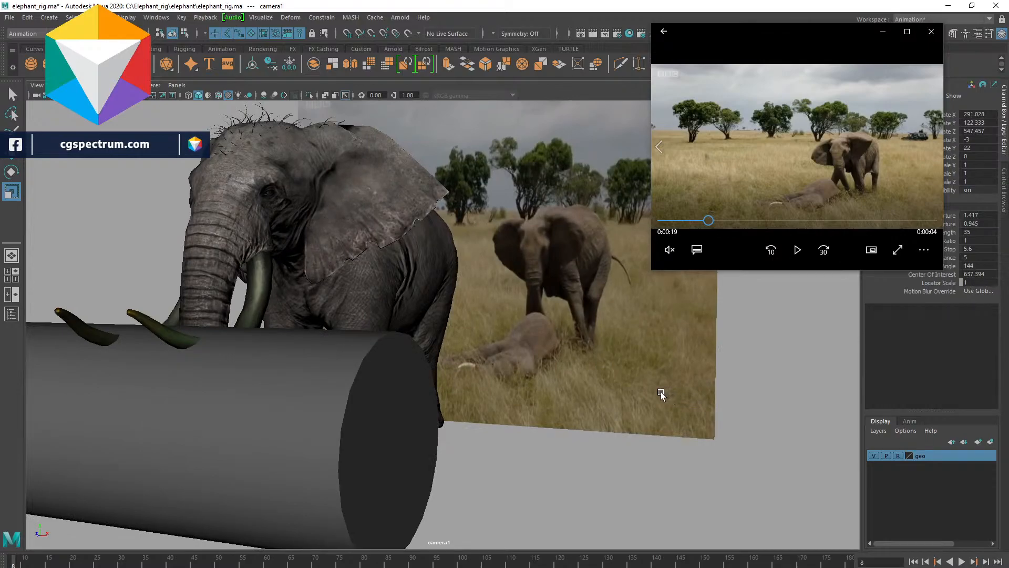
mouse_move(589, 378)
right_mouse_down("alt")
mouse_move(552, 471)
mouse_move(609, 382)
mouse_move(597, 387)
right_mouse_up("alt")
left_click_drag(597, 387, 547, 365, "alt")
left_click_drag(653, 272, 683, 247)
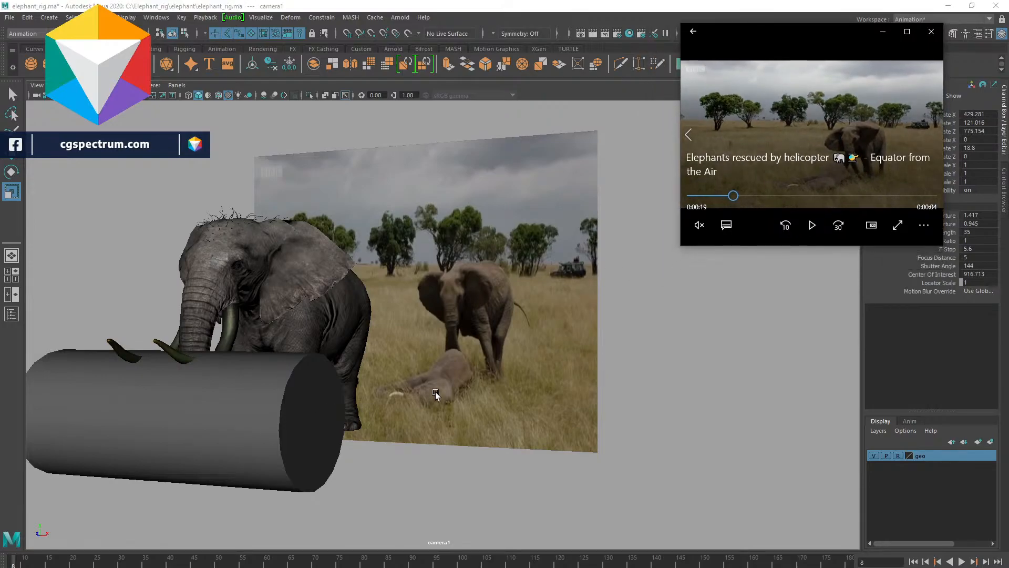
- Refine camera1's side framing of the elephant, log and reference plane, then deselect the camera
middle_click_drag(602, 319, 670, 326, "alt")
right_click_drag(671, 325, 715, 346, "alt")
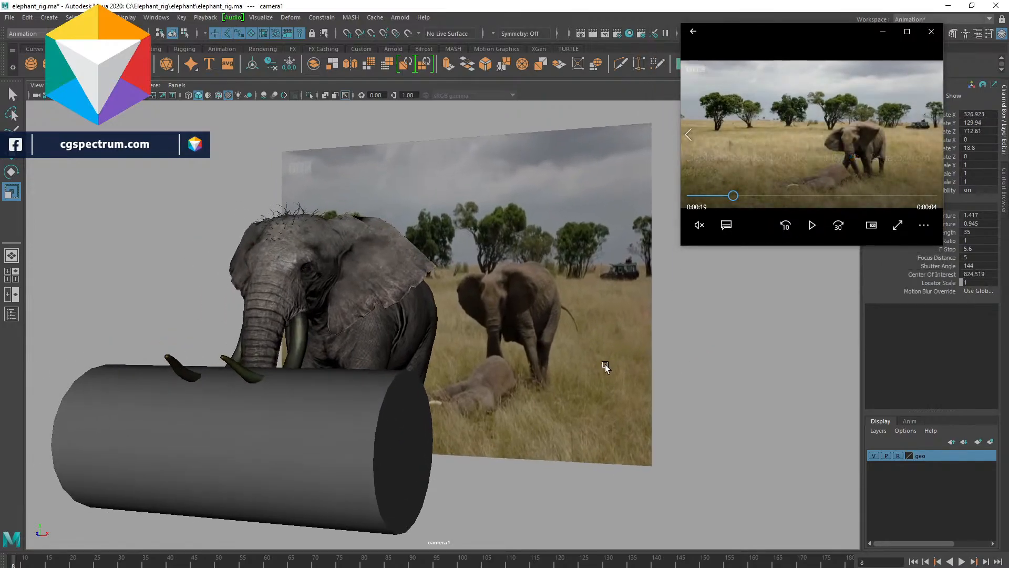
left_click_drag(509, 369, 526, 354, "alt")
scroll(547, 367, "down", 3)
scroll(569, 371, "up", 2)
scroll(532, 358, "down", 1)
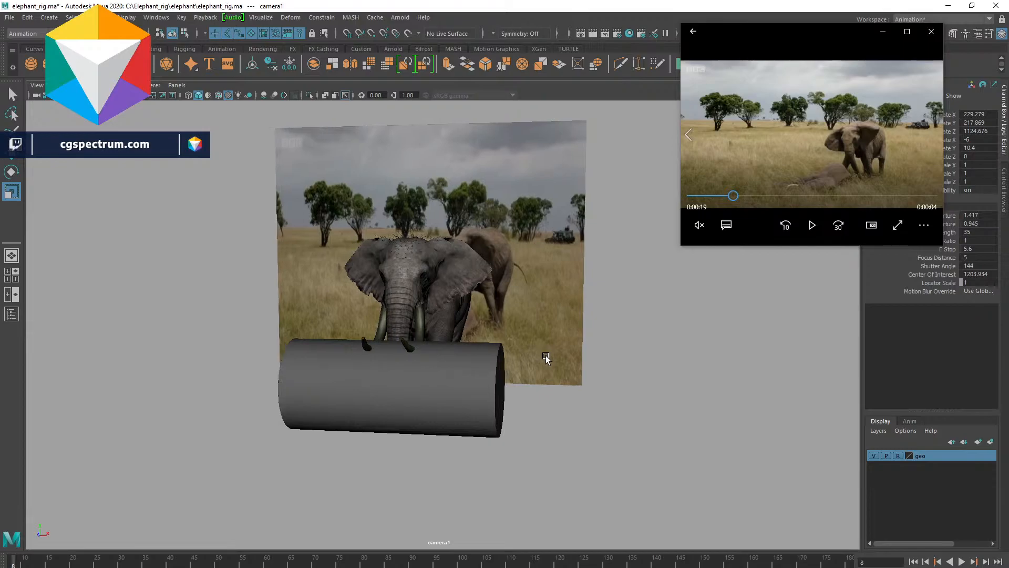
left_click_drag(545, 356, 542, 356, "alt")
right_click_drag(542, 355, 670, 381, "alt")
mouse_move(670, 380)
left_mouse_down("alt")
mouse_move(632, 368)
mouse_move(651, 376)
left_mouse_up("alt")
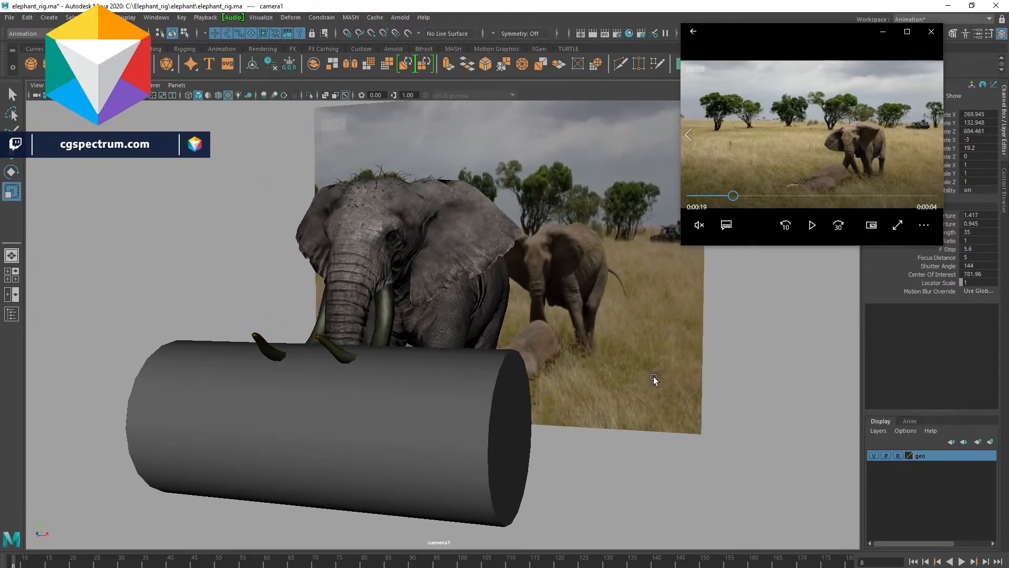
right_click_drag(661, 377, 540, 394, "alt")
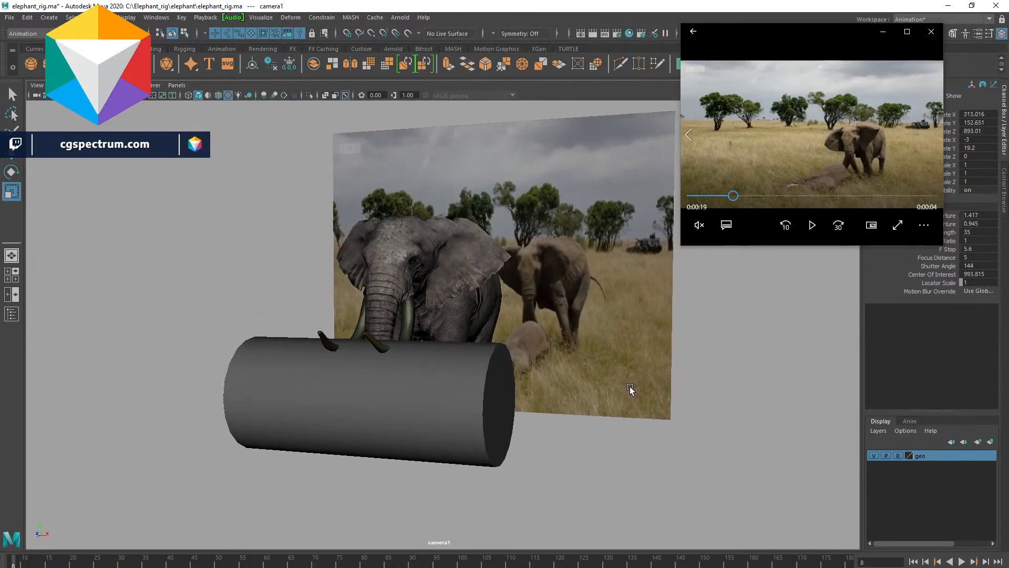
middle_click_drag(629, 386, 627, 387, "alt")
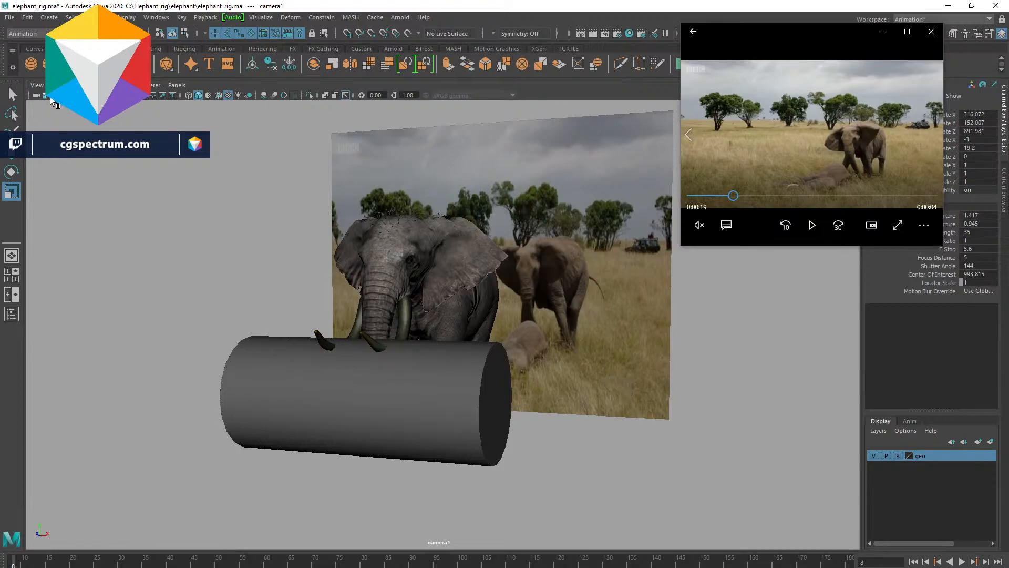
left_click(164, 202)
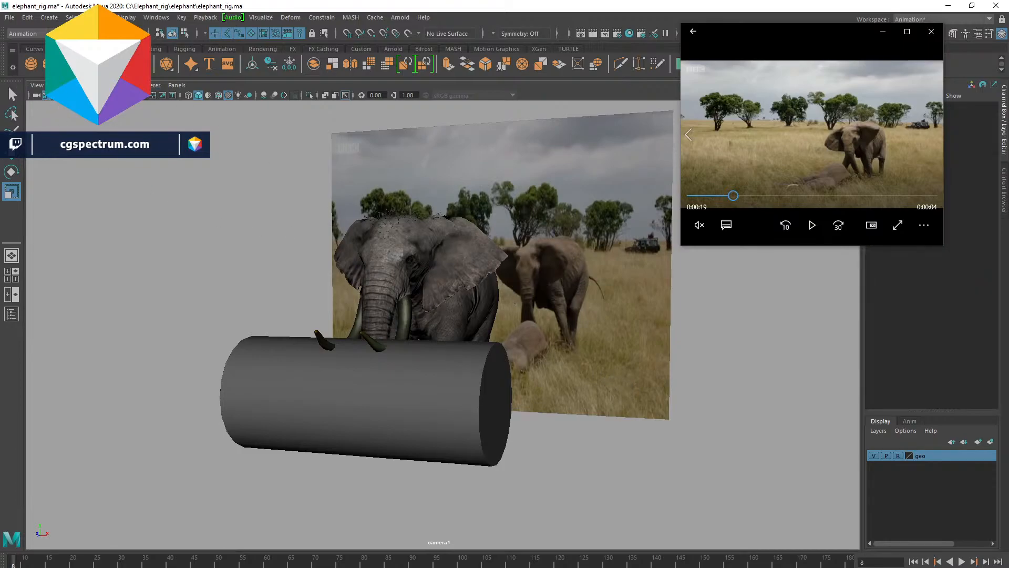
- Switch the viewport to the perspective view and show NURBS curves so the rig controls appear
key("space")
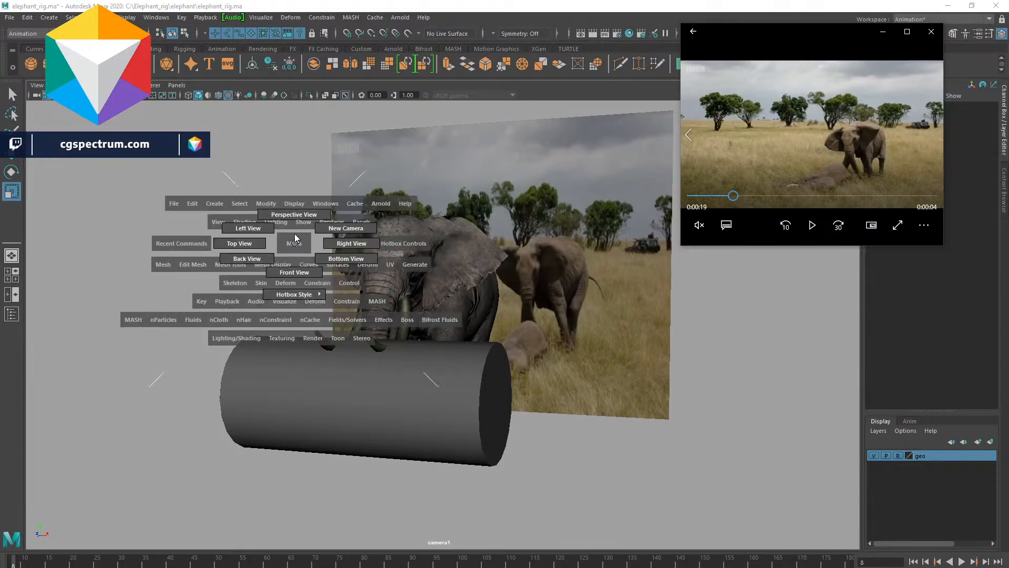
left_click_drag(293, 245, 292, 221)
left_click(118, 86)
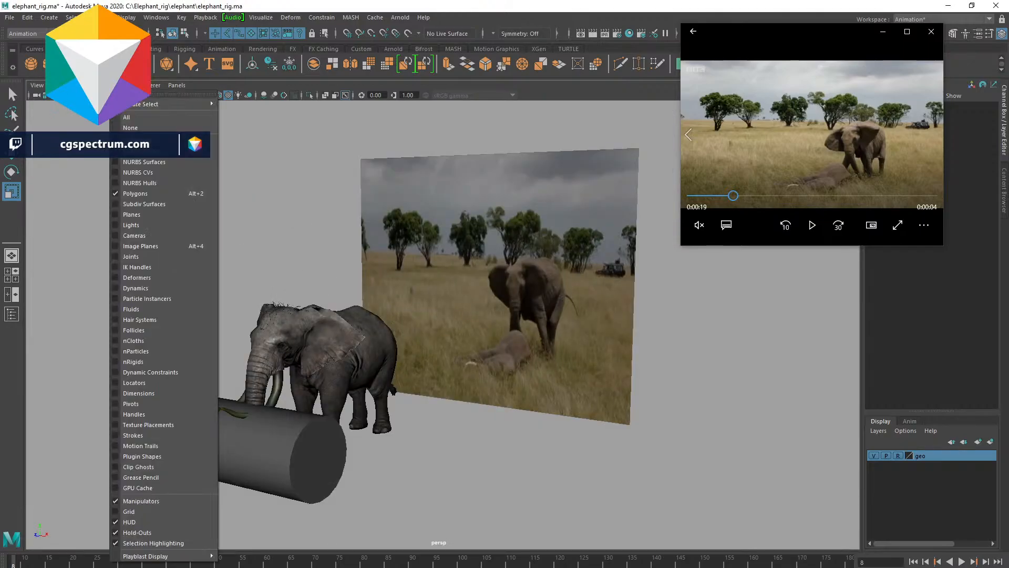
left_click(173, 151)
- Put the log cylinder into a new display layer and hide that layer
left_click_drag(407, 451, 457, 478)
key("w")
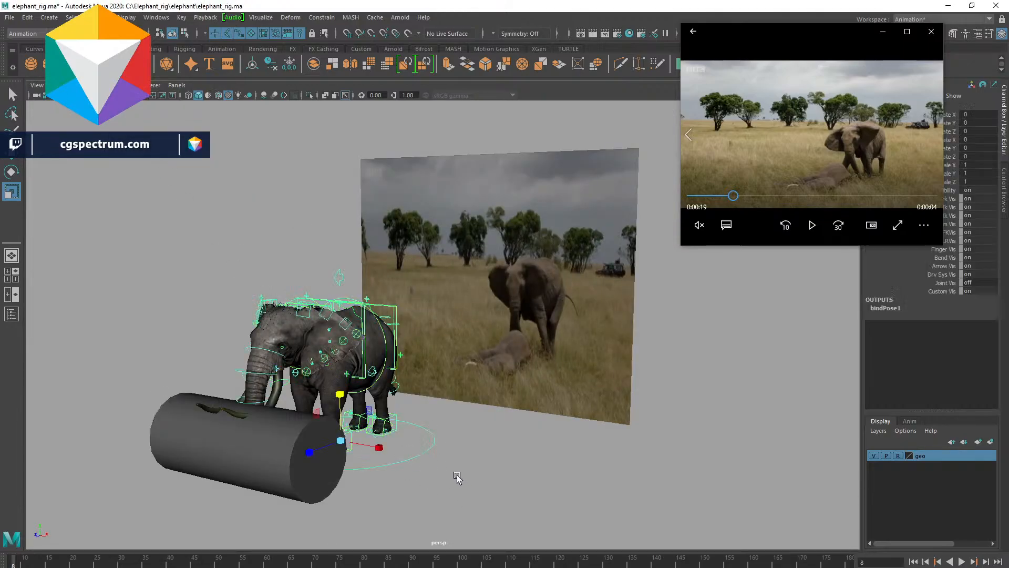
middle_click_drag(400, 453, 435, 469)
key("e")
left_click_drag(419, 465, 588, 388)
left_click_drag(196, 399, 231, 435)
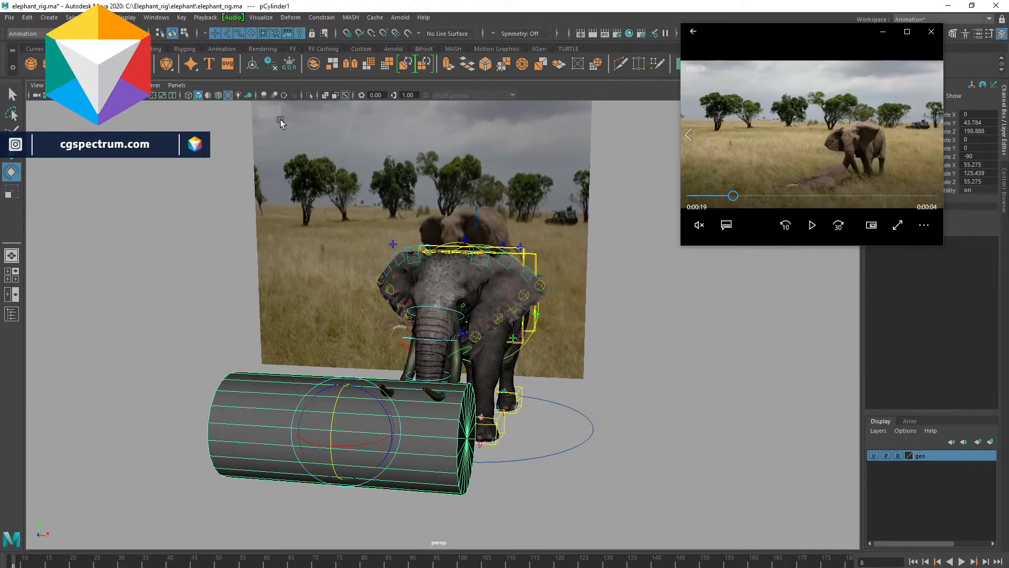
left_click(991, 442)
left_click(874, 455)
- Select the front left leg IK control and move it forward to start the elephant's step
left_click_drag(619, 368, 613, 367, "alt")
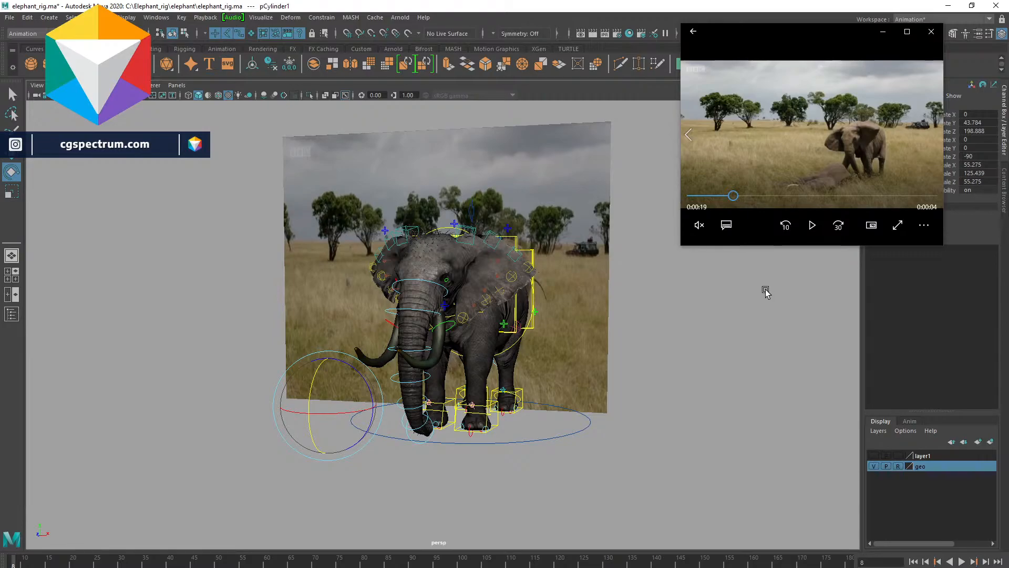
left_click_drag(724, 356, 703, 356, "alt")
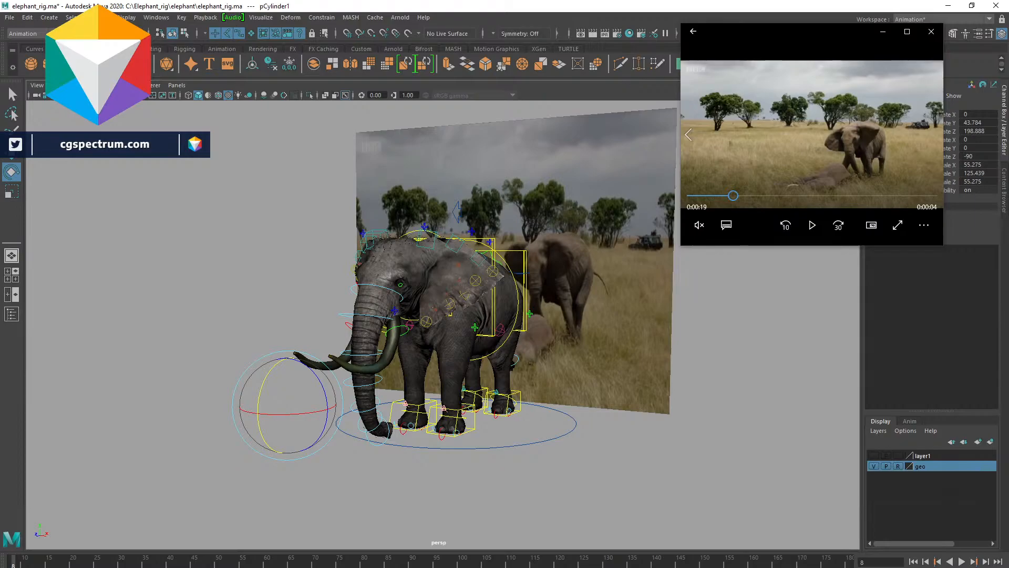
left_click(564, 415)
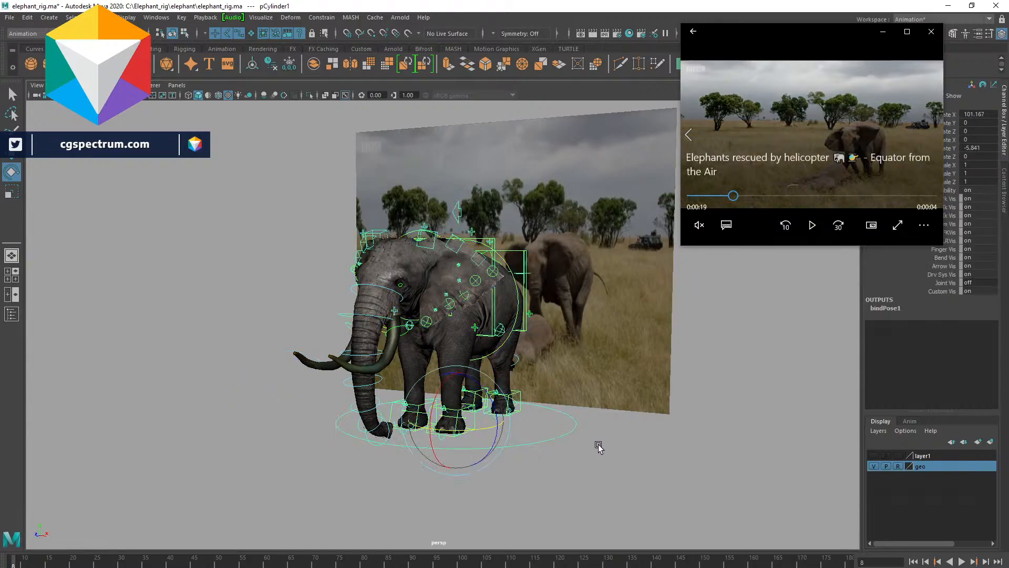
left_click(605, 446)
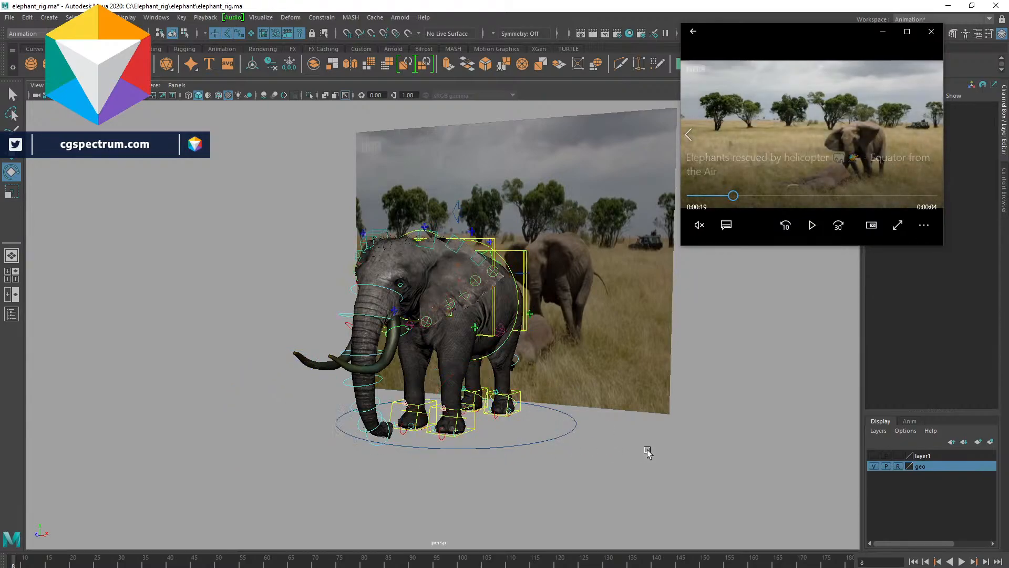
right_click_drag(631, 456, 714, 433, "alt")
left_click_drag(714, 433, 568, 382, "alt")
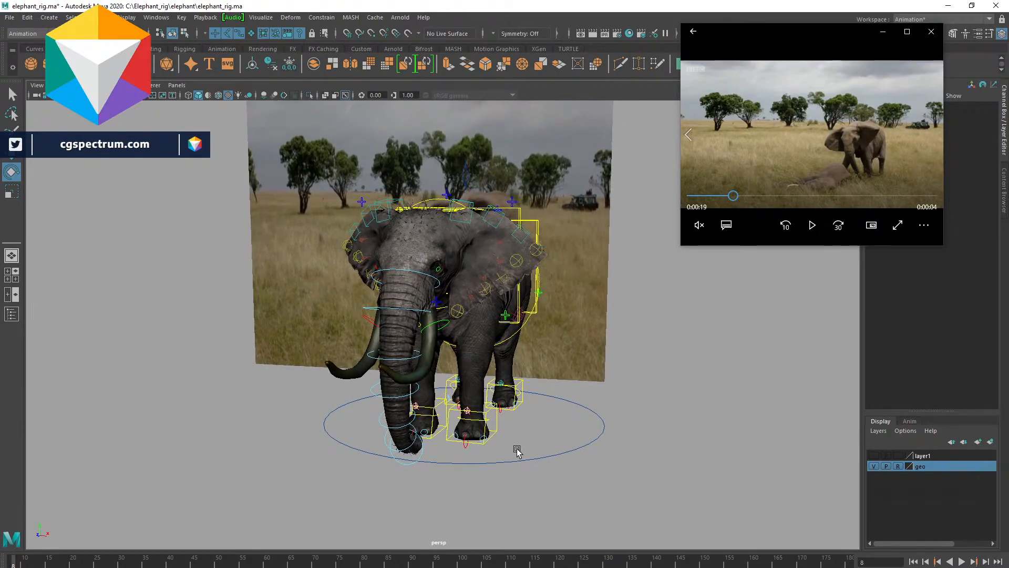
left_click(487, 415)
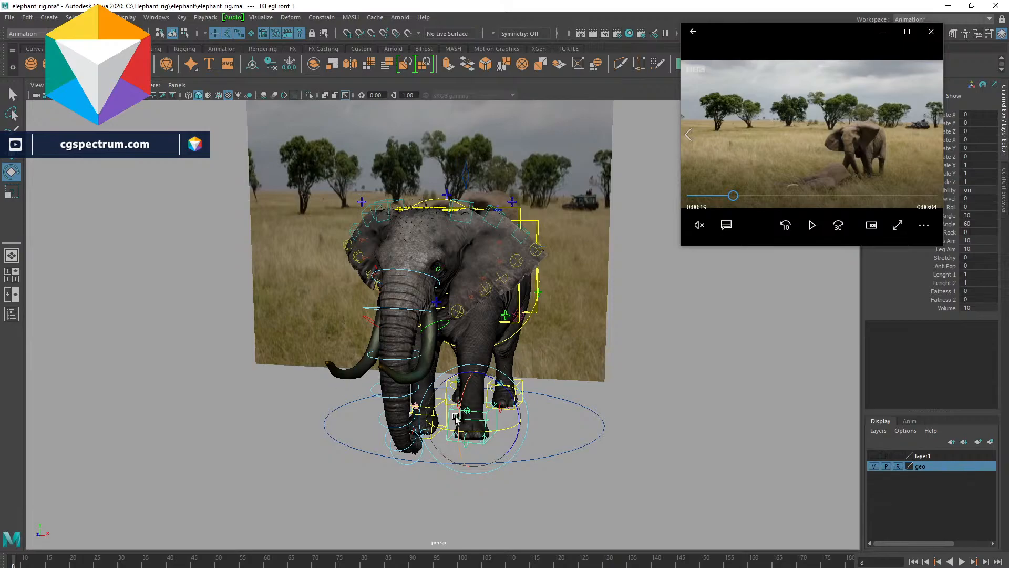
left_click_drag(651, 329, 532, 320, "alt")
scroll(532, 320, "up", 3)
left_click_drag(504, 210, 489, 202, "alt")
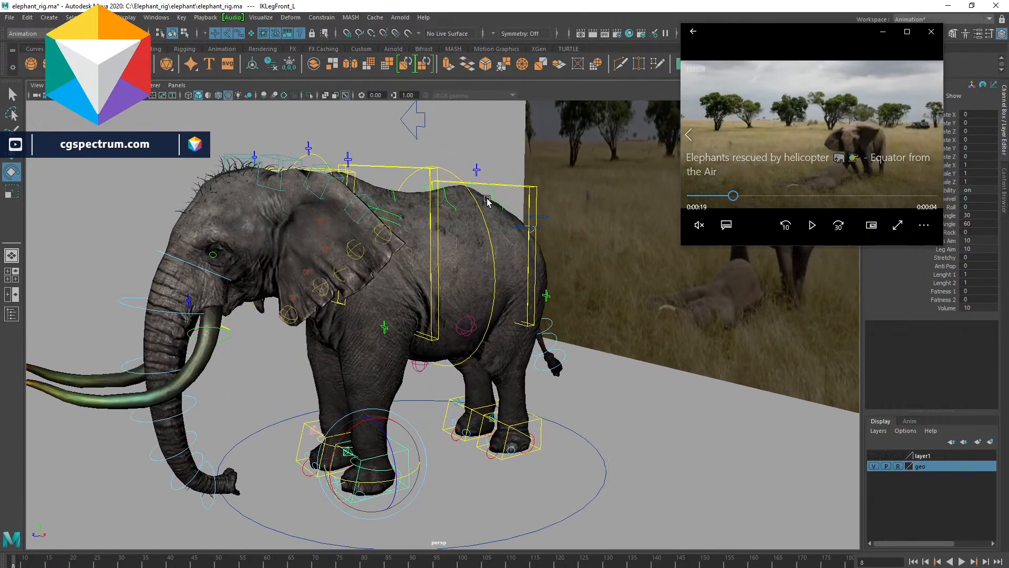
middle_click_drag(489, 202, 491, 218, "alt")
left_click(522, 218)
left_click(655, 428)
left_click_drag(655, 428, 510, 437, "alt")
left_click(463, 434)
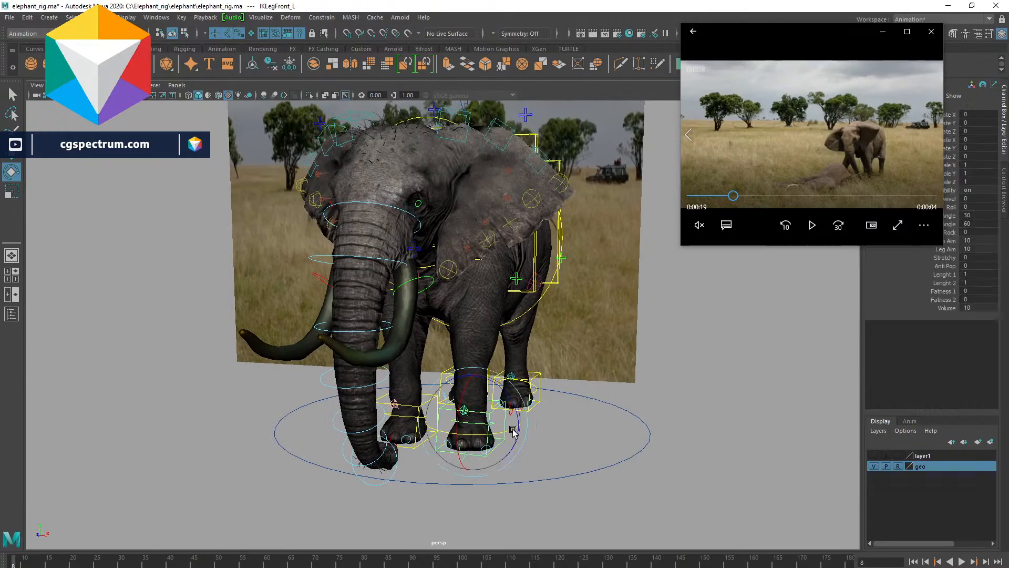
key("w")
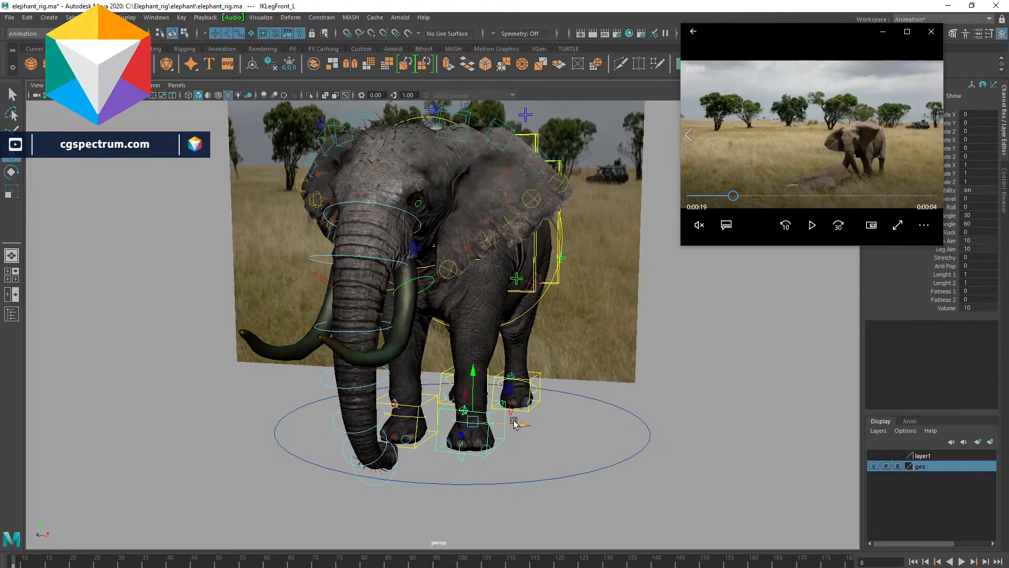
left_click_drag(526, 426, 573, 444)
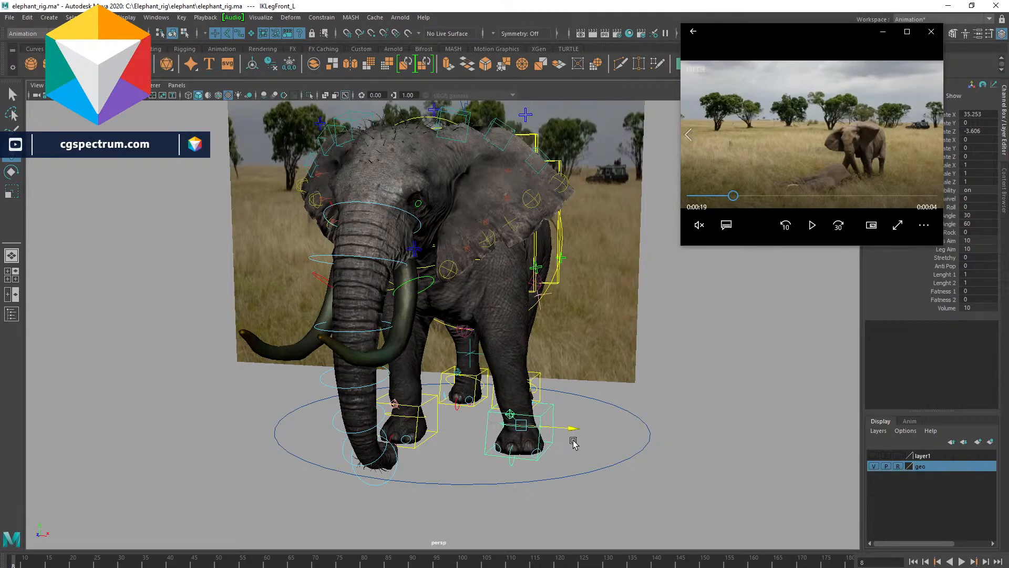
- Move the reference video player window slightly further left over the viewport
left_click_drag(482, 412, 495, 310, "alt")
left_click(527, 318)
left_click_drag(843, 28, 757, 27)
- Try moving the upper spine control, then undo the move
left_click(565, 286)
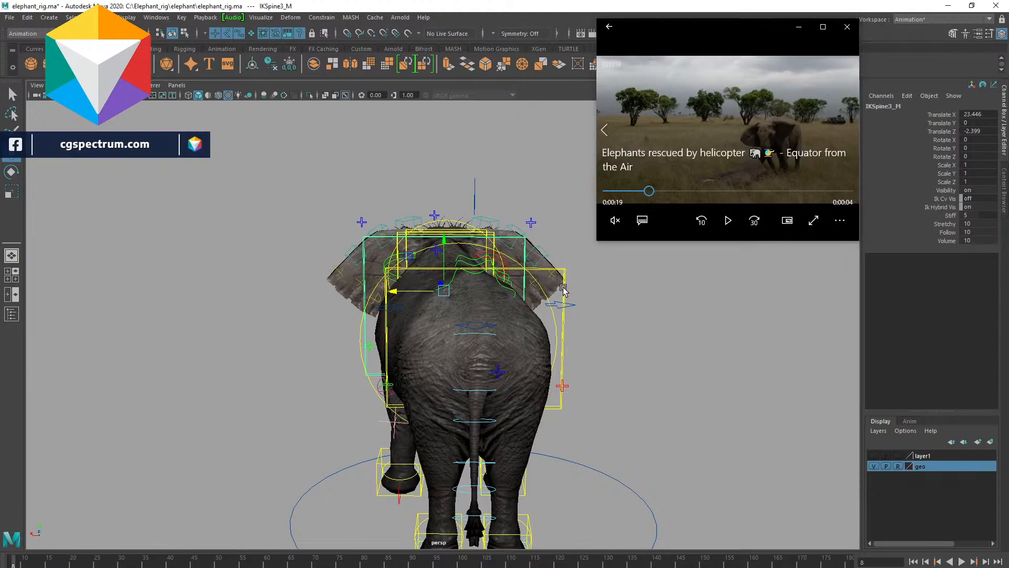
left_click(574, 303)
left_click_drag(579, 313, 593, 298, "alt")
key("ctrl+z")
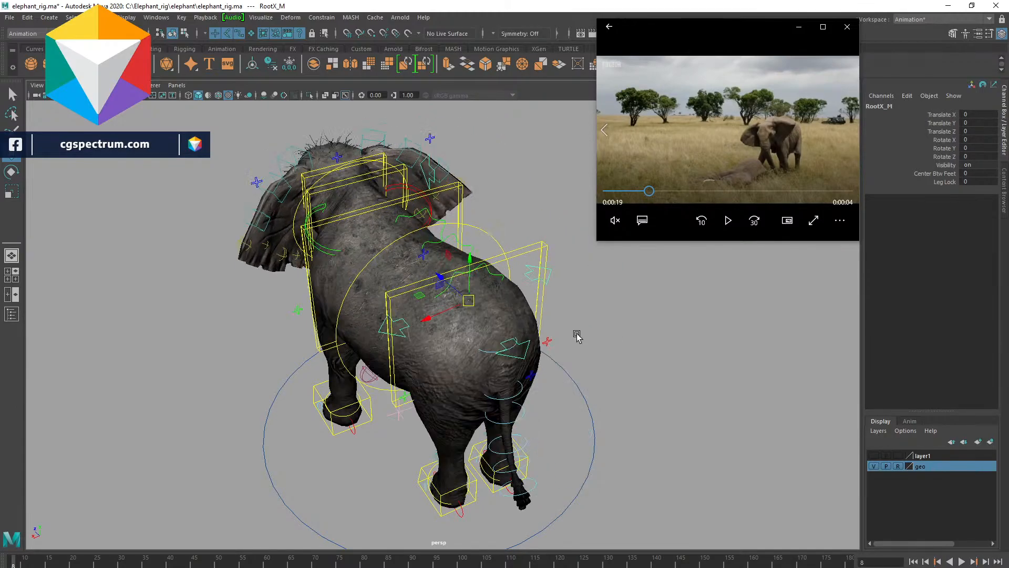
- Try moving the elephant's root control, then undo the move
scroll(576, 336, "down", 5)
left_click_drag(577, 336, 446, 330, "alt")
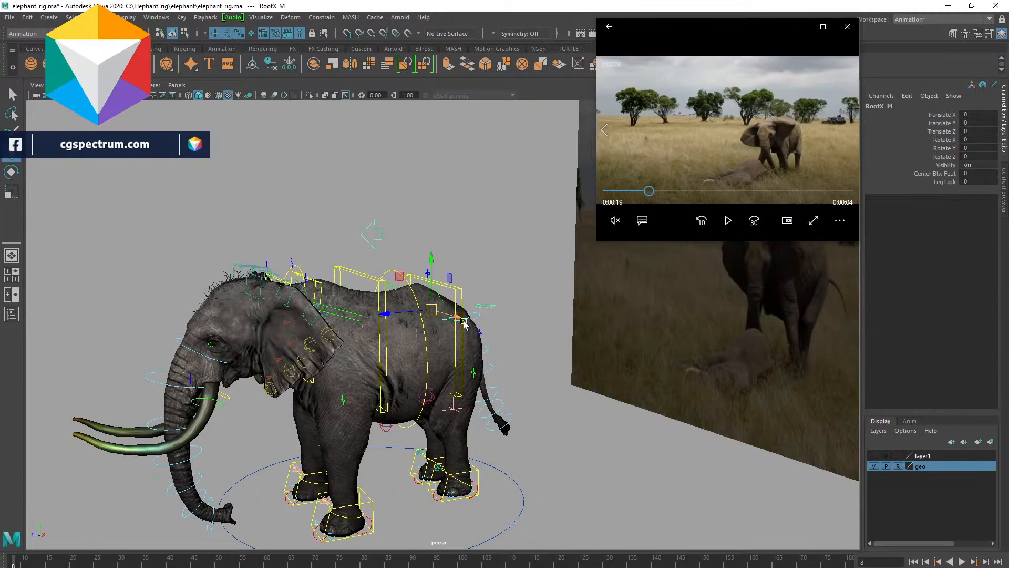
left_click_drag(490, 398, 562, 397, "alt")
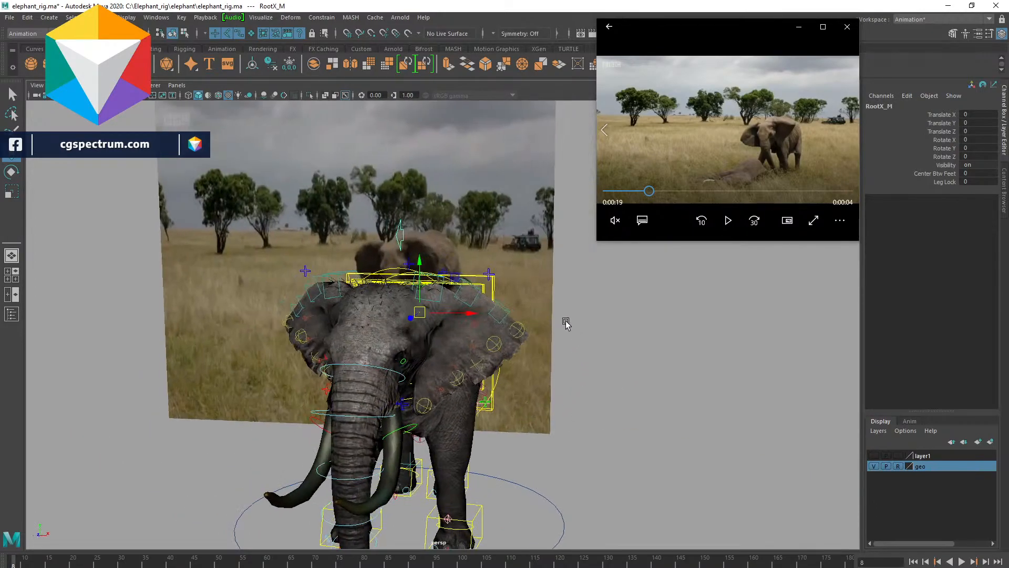
scroll(560, 321, "down", 5)
middle_click_drag(591, 311, 575, 276, "alt")
left_click_drag(541, 290, 541, 290, "alt")
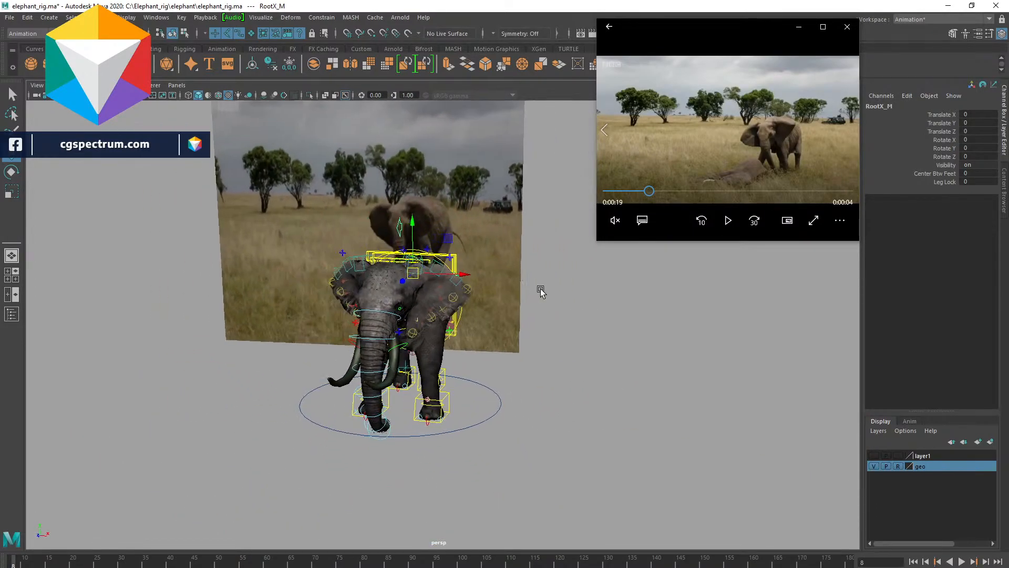
right_click_drag(541, 290, 591, 320, "alt")
middle_click_drag(591, 321, 685, 325, "alt")
left_click_drag(686, 325, 637, 304, "alt")
middle_click_drag(533, 301, 573, 320, "alt")
left_click_drag(543, 326, 551, 340, "alt")
left_click_drag(574, 284, 584, 285)
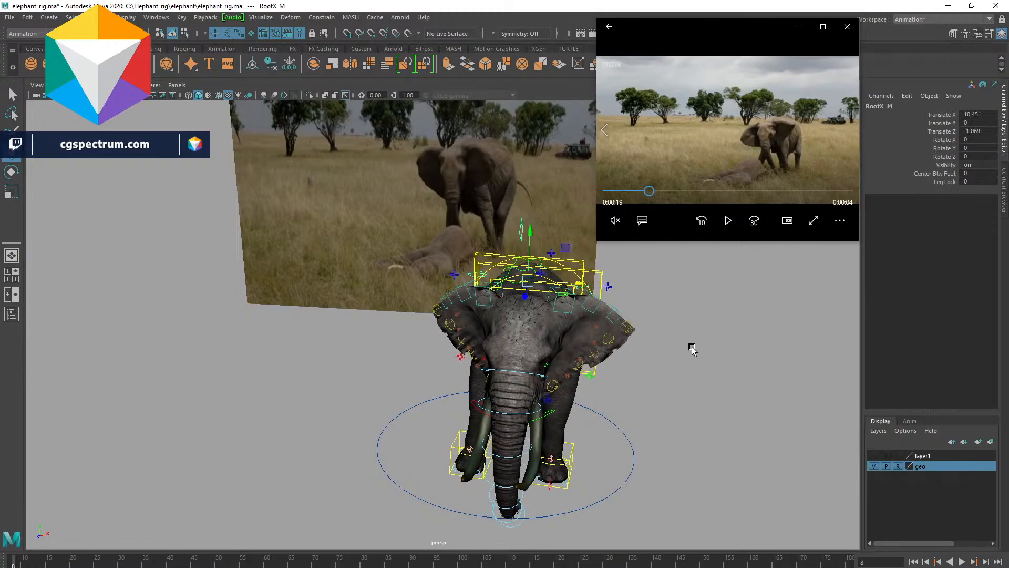
key("ctrl+z")
- Move the elephant's root control sideways to shift the body over its legs, then deselect it
left_click_drag(675, 342, 705, 342, "alt")
mouse_move(666, 371)
left_mouse_down("alt")
mouse_move(658, 354)
mouse_move(682, 351)
mouse_move(666, 353)
left_mouse_up("alt")
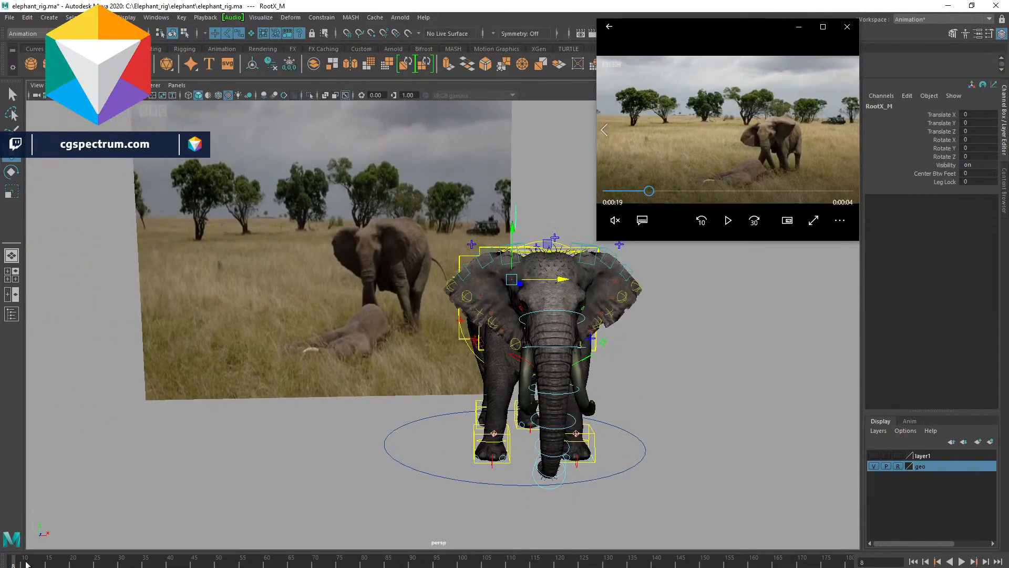
left_click_drag(559, 284, 505, 387)
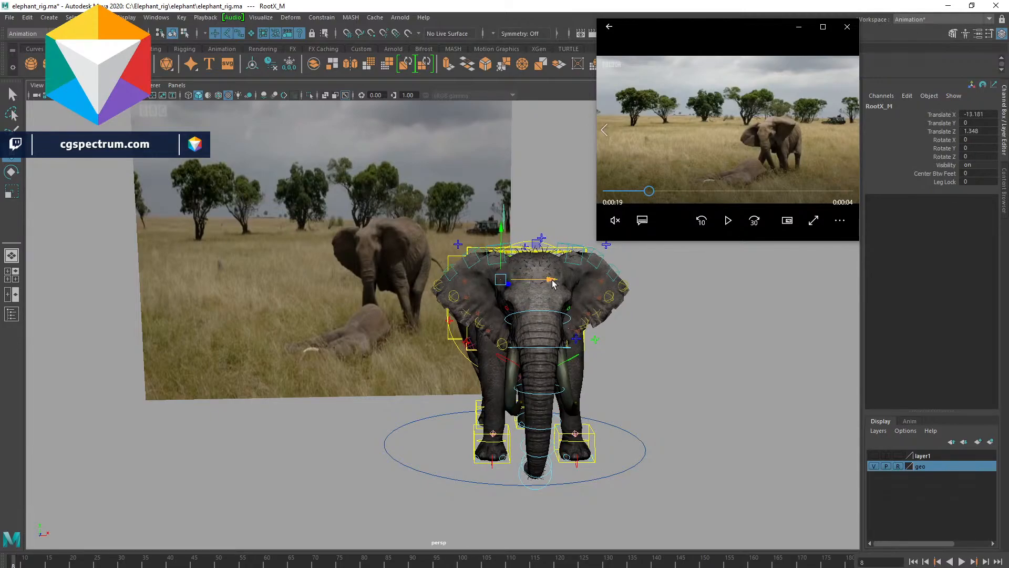
left_click_drag(552, 280, 613, 413)
key("e")
left_click(669, 417)
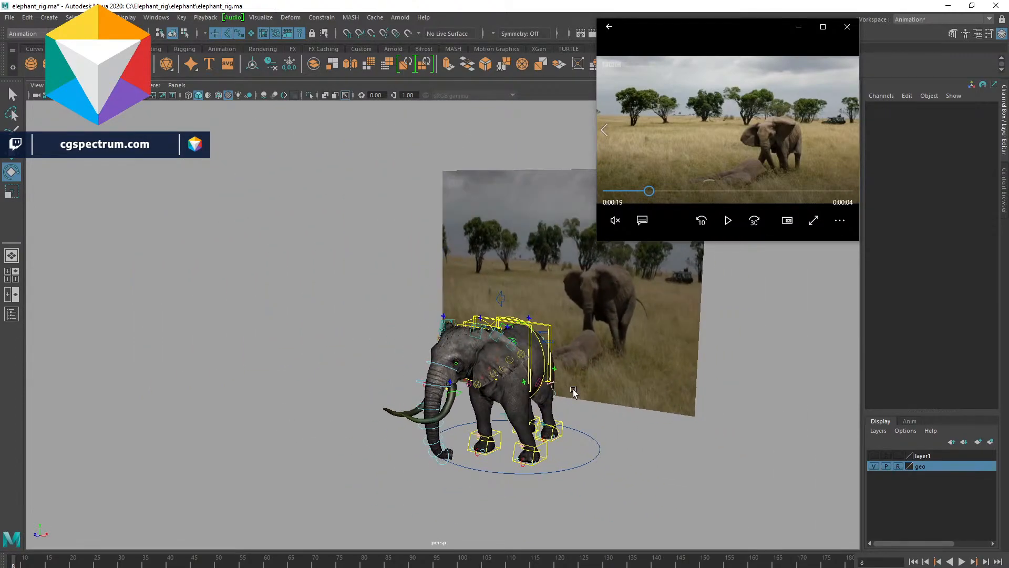
- Try rotating the upper spine control from above, then undo the rotation
left_click(550, 328)
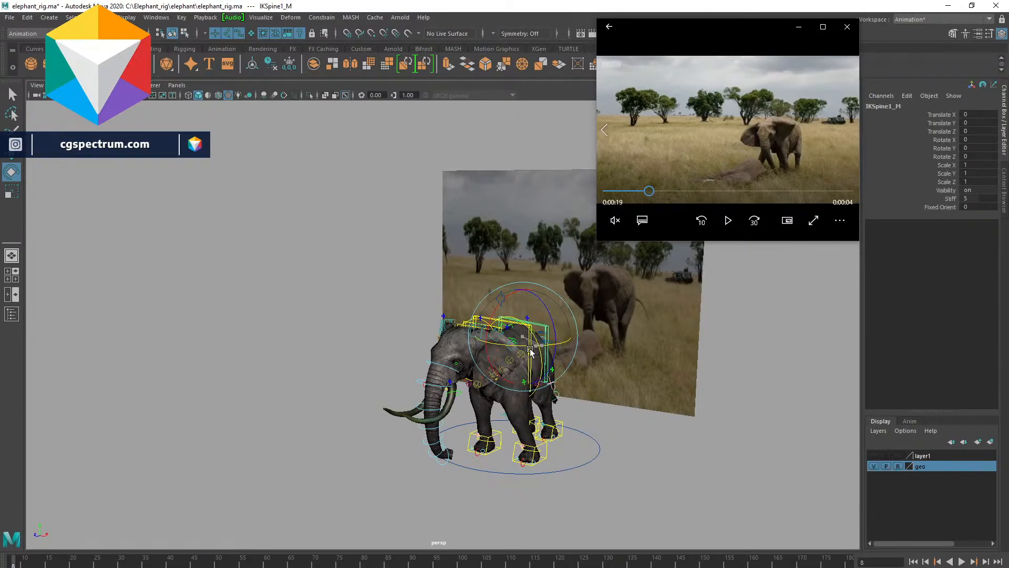
left_click_drag(638, 437, 502, 371, "alt")
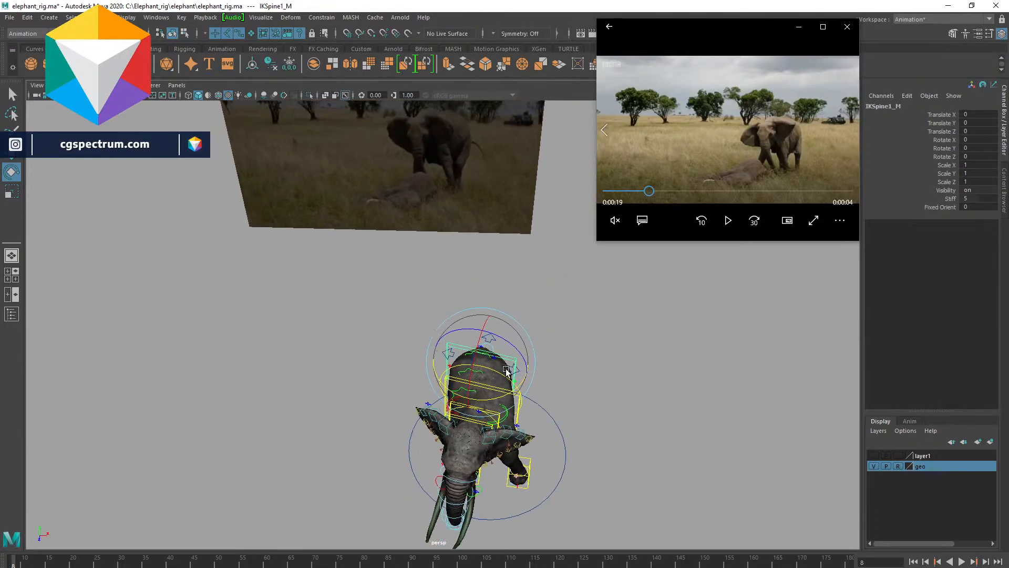
middle_click_drag(577, 359, 546, 340, "alt")
left_click_drag(546, 340, 555, 334, "alt")
left_click(617, 357)
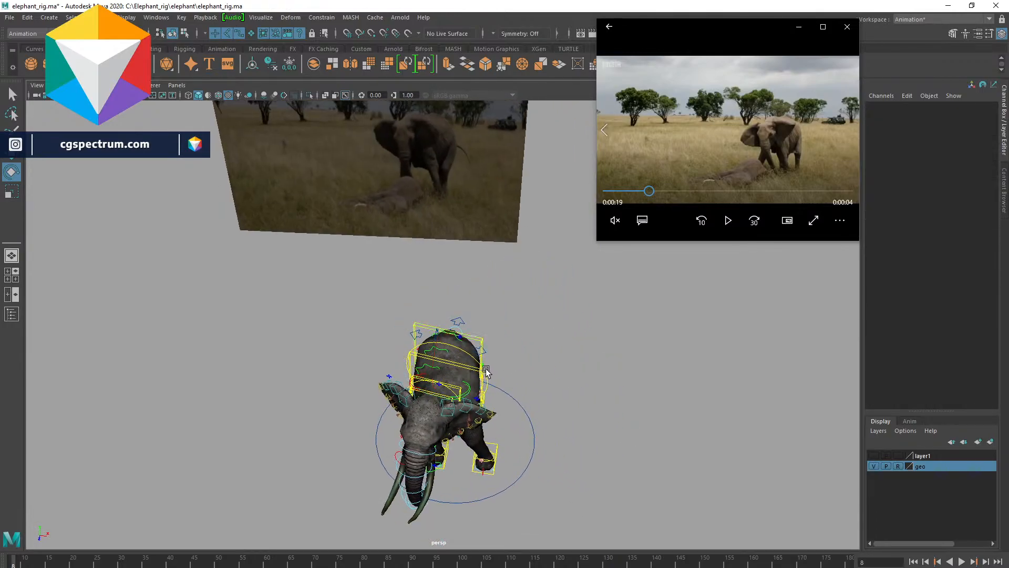
left_click(486, 371)
left_click_drag(489, 391, 494, 386)
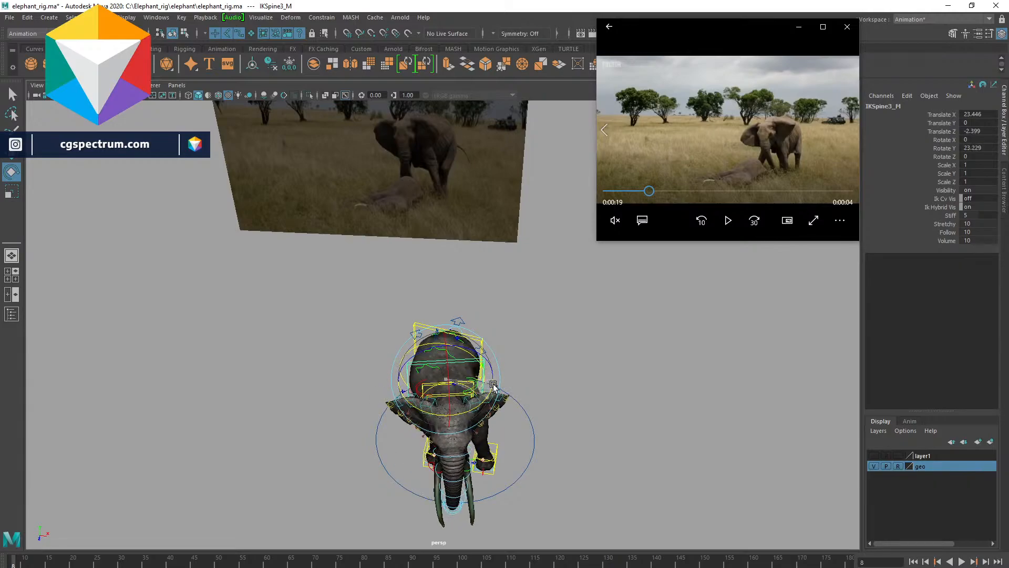
key("ctrl+z")
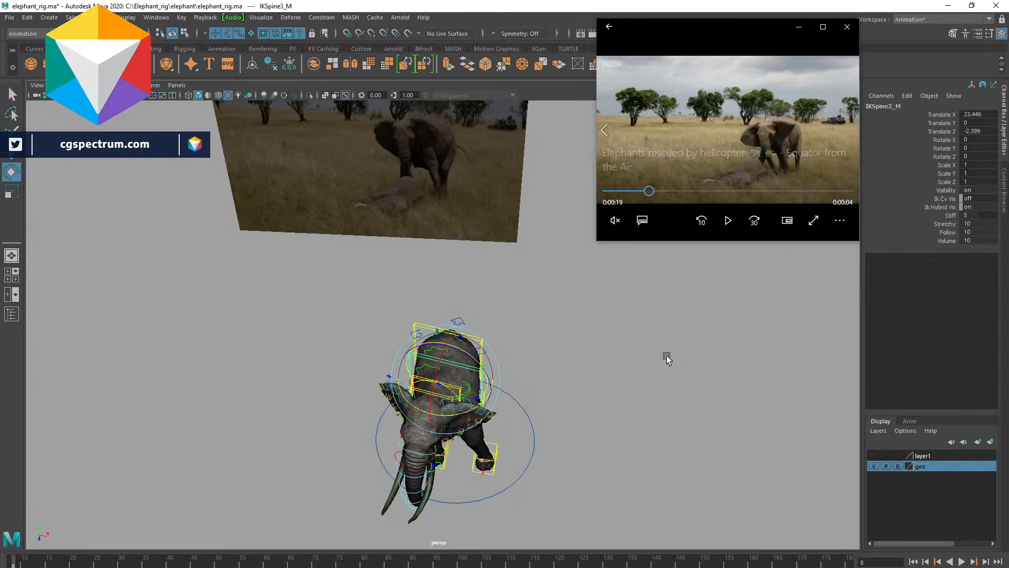
left_click_drag(546, 381, 579, 349, "alt")
left_click_drag(644, 395, 520, 382, "alt")
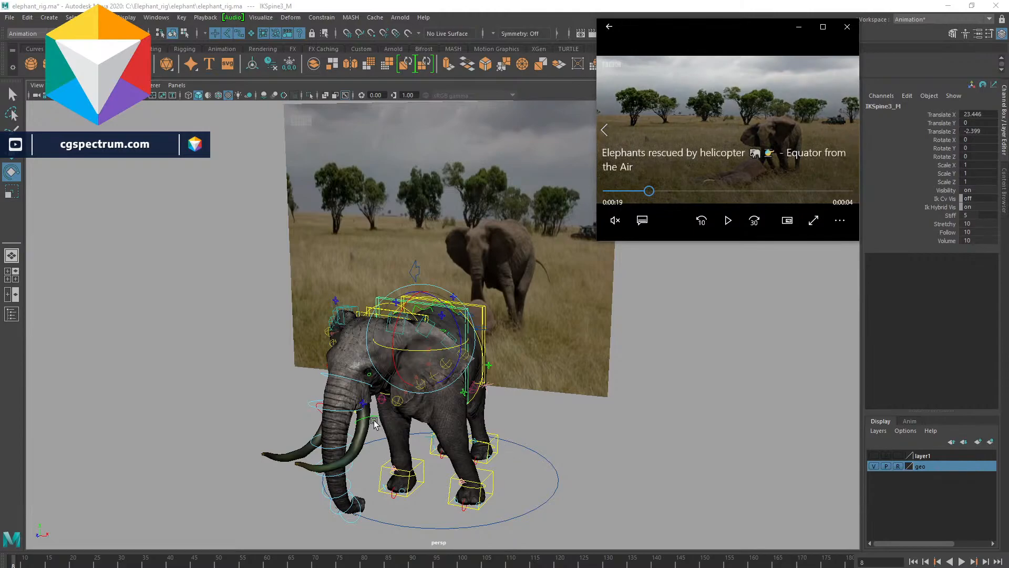
- Try shifting the selected spine control in the viewport, then undo that move
left_click_drag(571, 412, 492, 362, "alt")
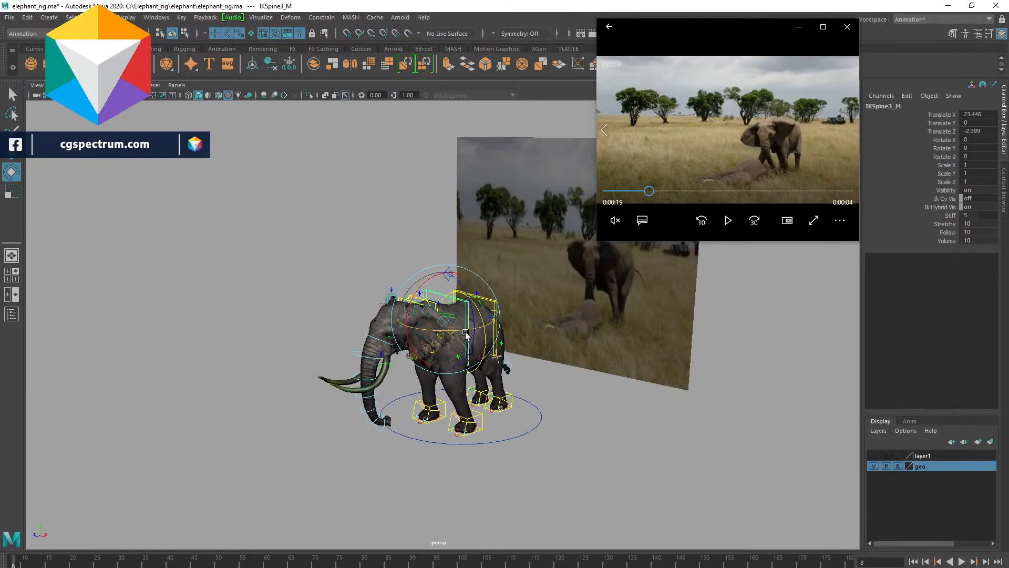
left_click_drag(467, 330, 481, 335)
key("ctrl+z")
middle_click_drag(559, 452, 711, 462, "alt")
left_click_drag(711, 462, 701, 420, "alt")
scroll(701, 420, "up", 3)
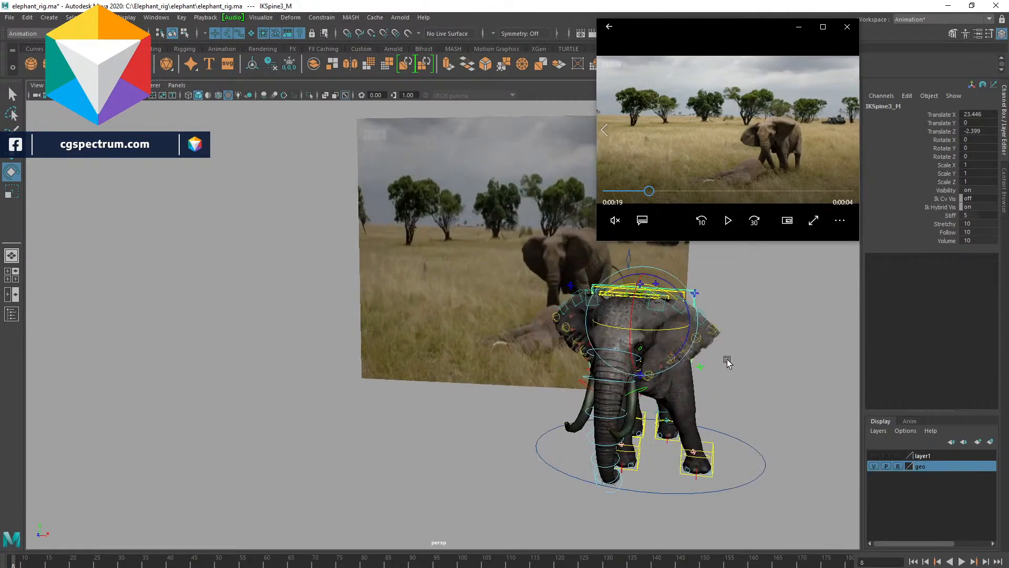
- Scrub through the reference clip in the video player, reload it and replay it to study the elephant's pose
mouse_move(645, 192)
left_mouse_down()
mouse_move(634, 196)
mouse_move(643, 196)
left_mouse_up()
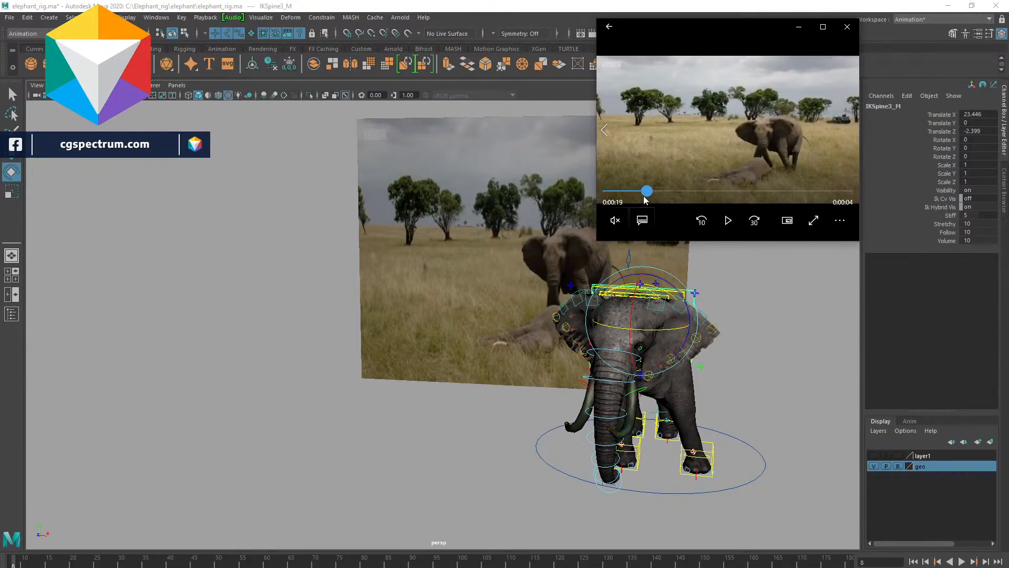
left_click_drag(502, 335, 433, 370, "alt")
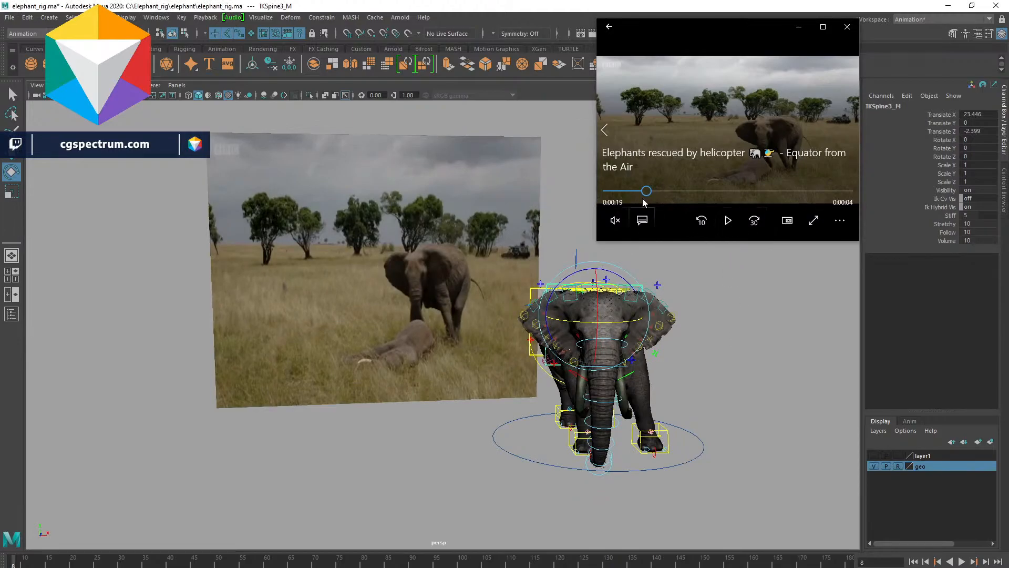
left_click(847, 26)
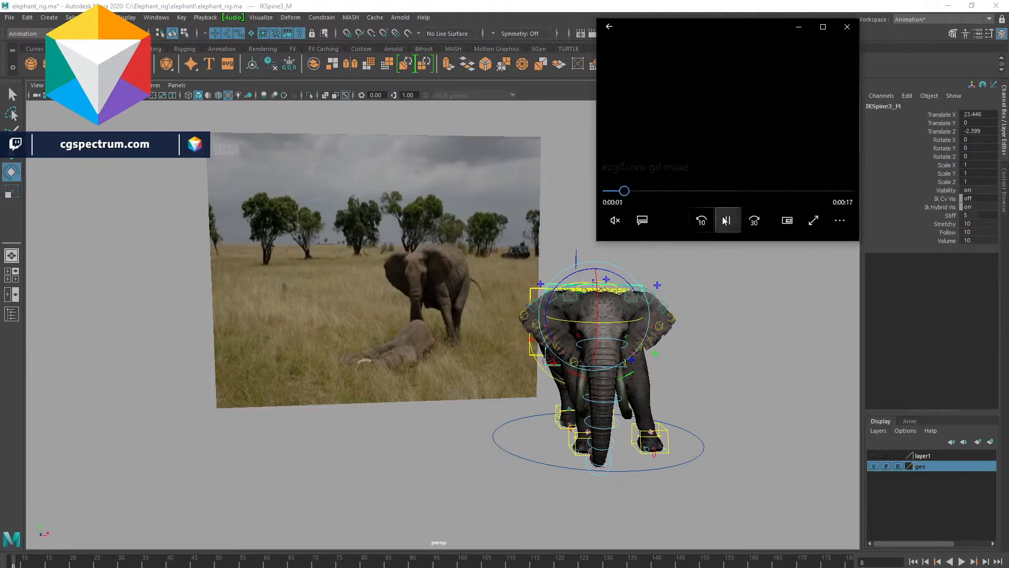
left_click(726, 220)
left_click_drag(630, 192, 633, 193)
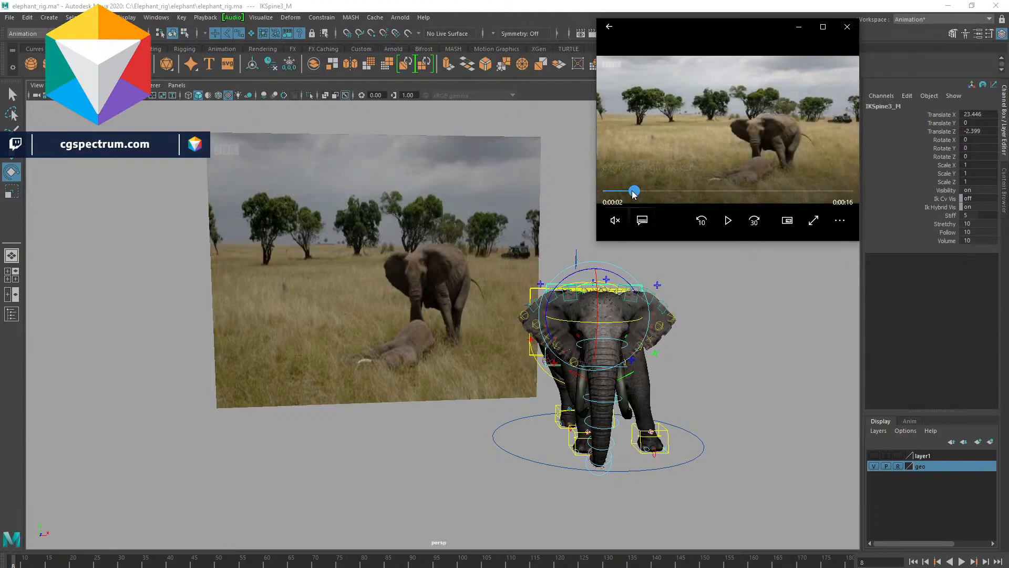
- Move the reference video player window to the viewport's upper corner and deselect the rig control
left_click_drag(337, 397, 321, 393, "alt")
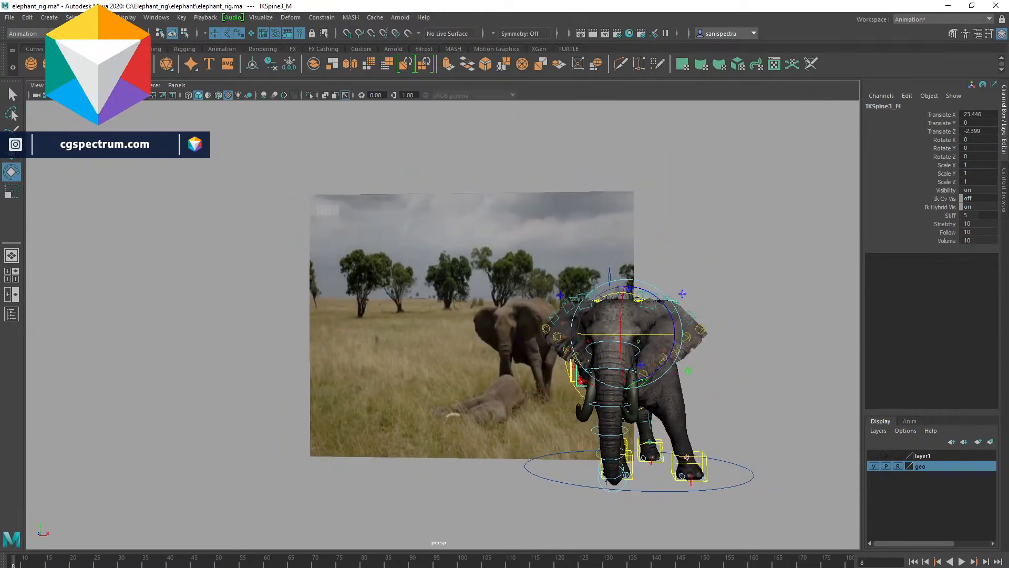
key("alt+Tab")
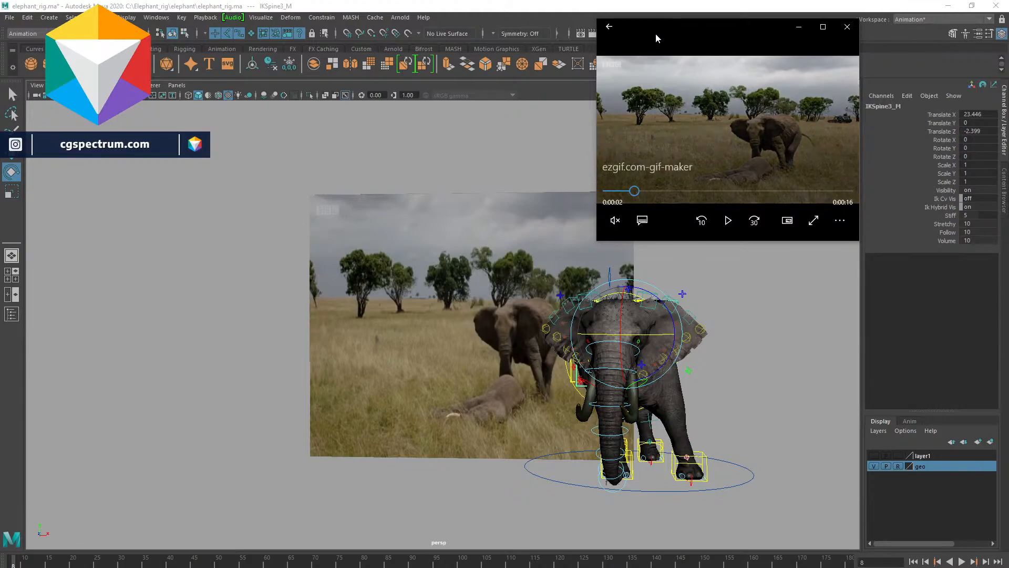
left_click_drag(654, 33, 690, 30)
left_click(573, 106)
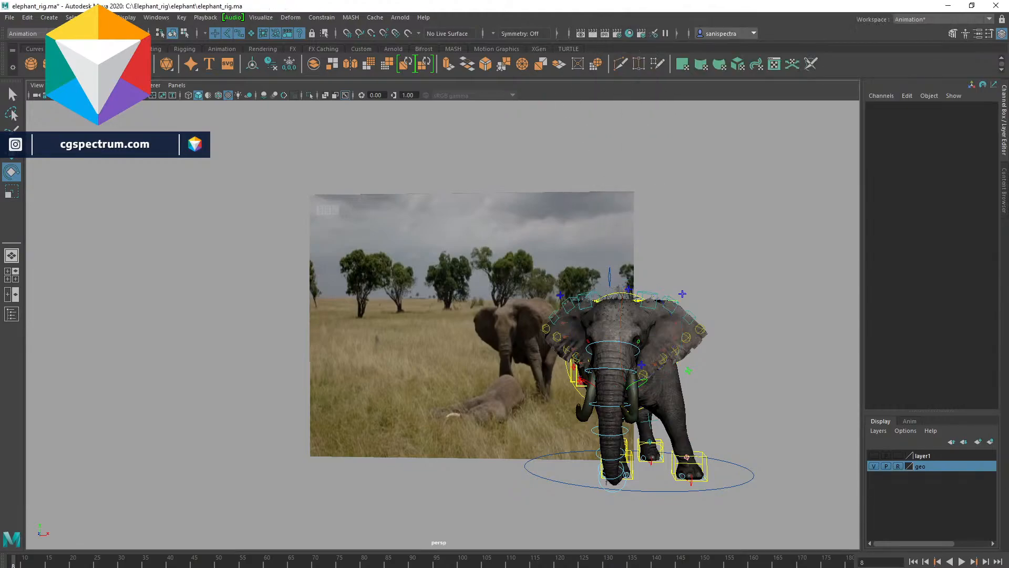
key("alt+Tab")
left_click_drag(799, 29, 836, 22)
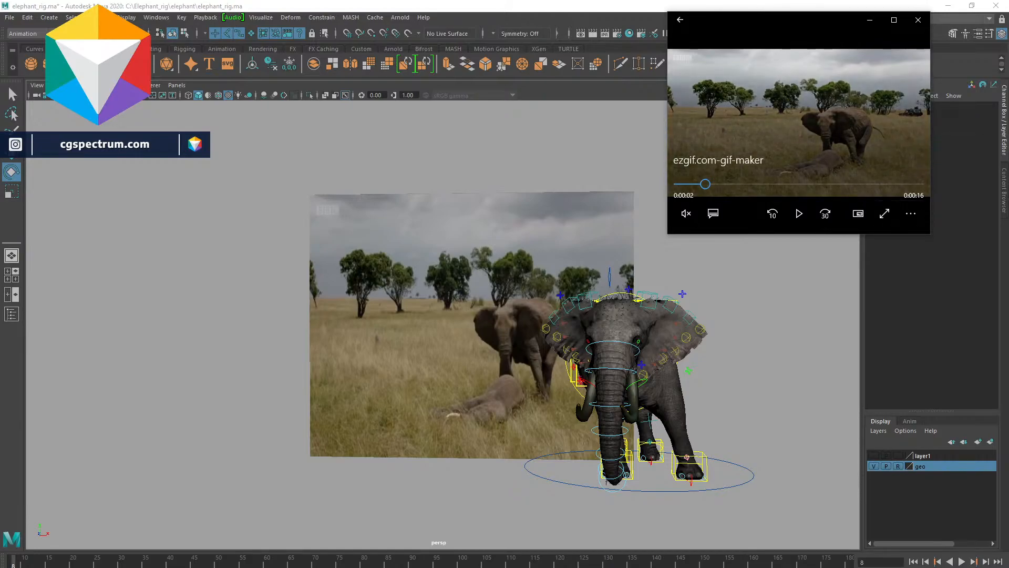
middle_click_drag(736, 358, 647, 371, "alt")
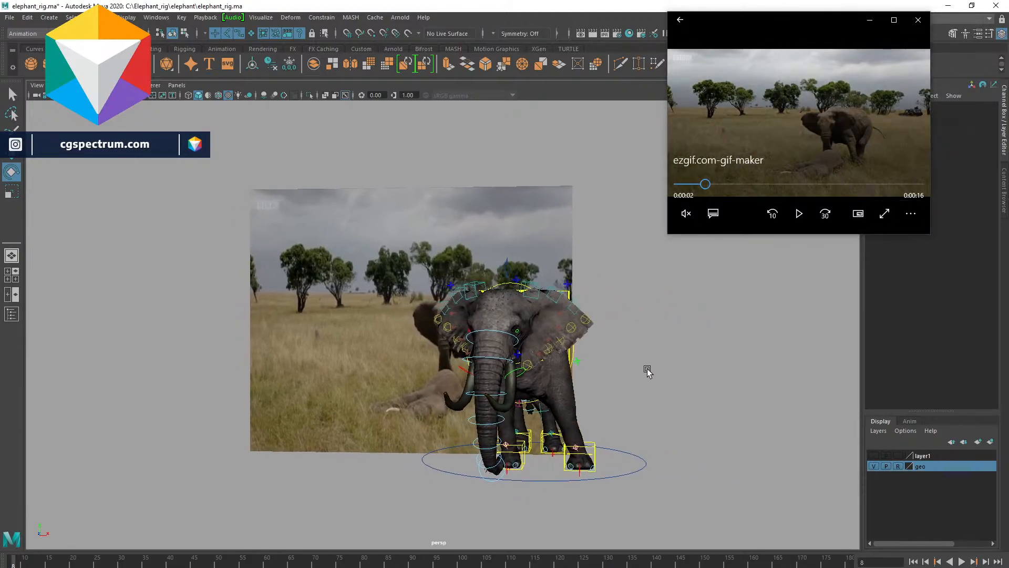
left_click_drag(531, 310, 570, 356, "alt")
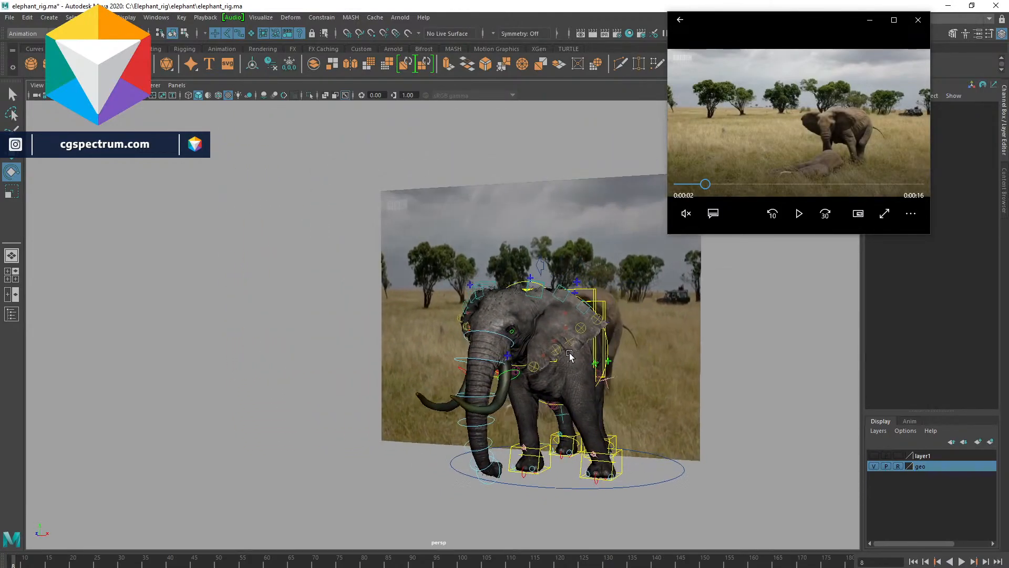
left_click_drag(703, 186, 705, 185)
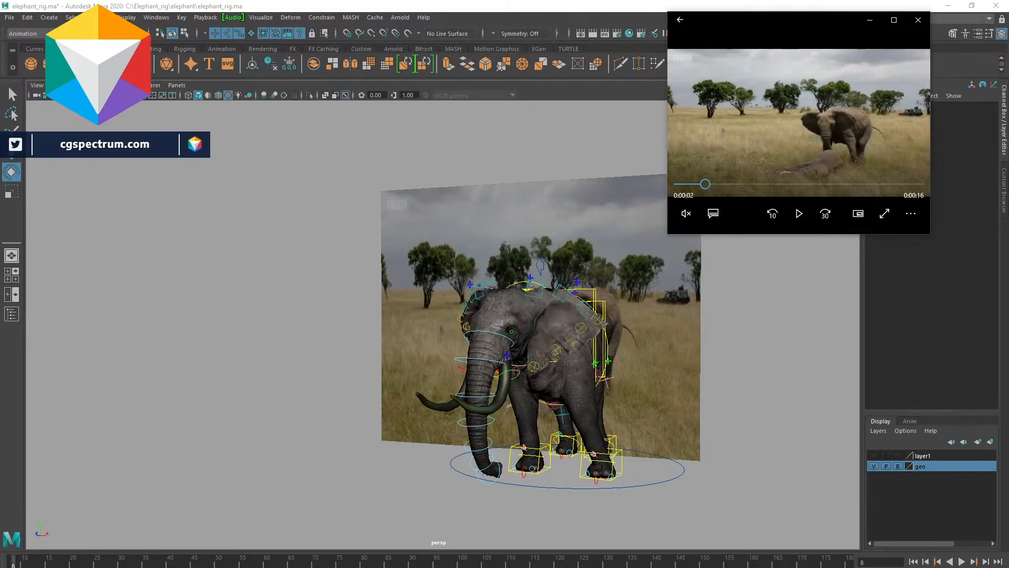
- Open the reference clip ezgif.com-gif-maker.mp4 in VLC media player and step through its opening frames
left_click_drag(1008, 210, 498, 91)
left_click(429, 435)
key("space")
left_click_drag(432, 437, 413, 437)
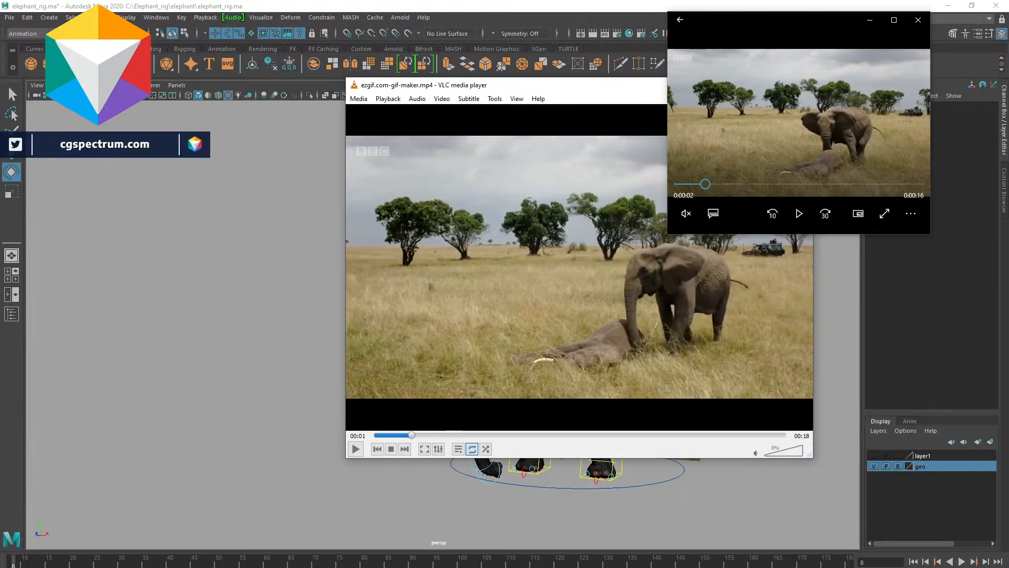
key("Left")
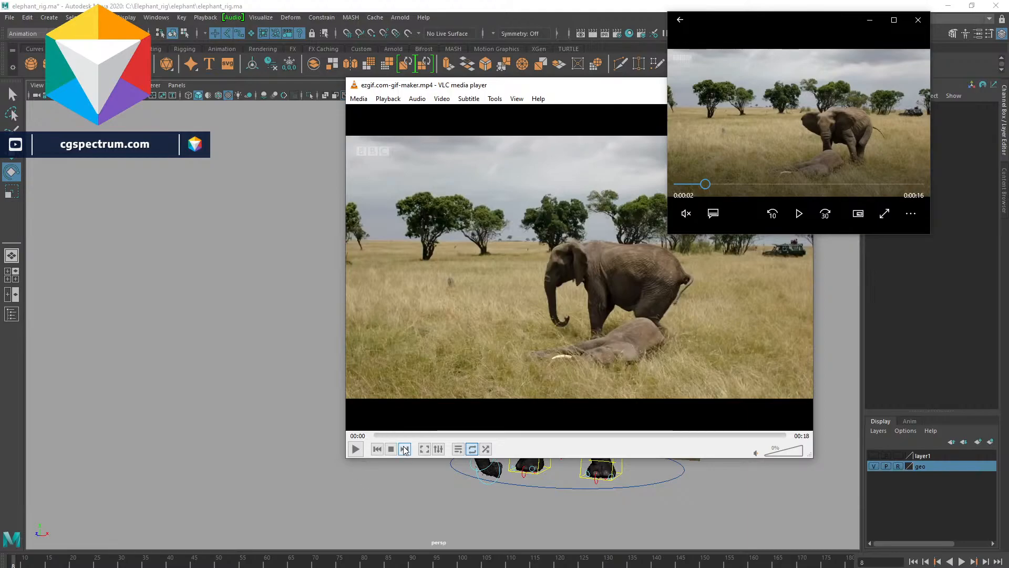
left_click(401, 435)
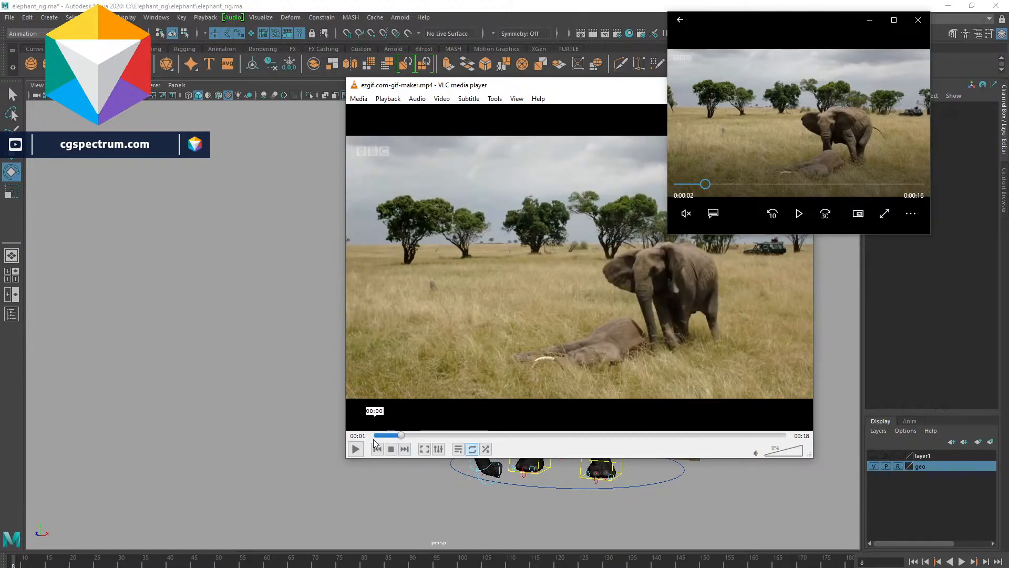
left_click_drag(406, 436, 389, 441)
- Close the first video player and shrink the VLC window into the viewport's upper corner
left_click(918, 20)
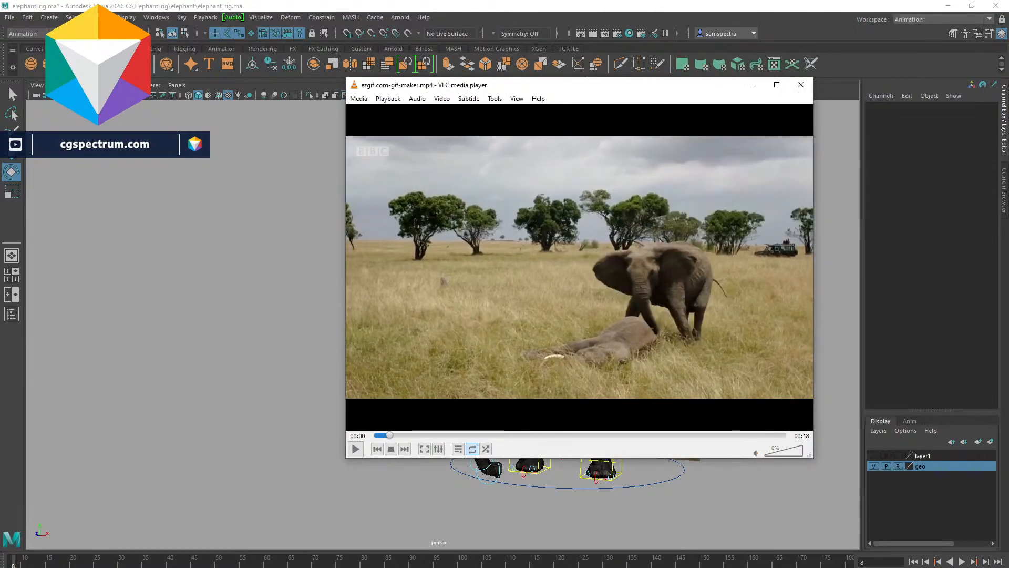
left_click_drag(812, 460, 629, 305)
left_click_drag(469, 87, 791, 30)
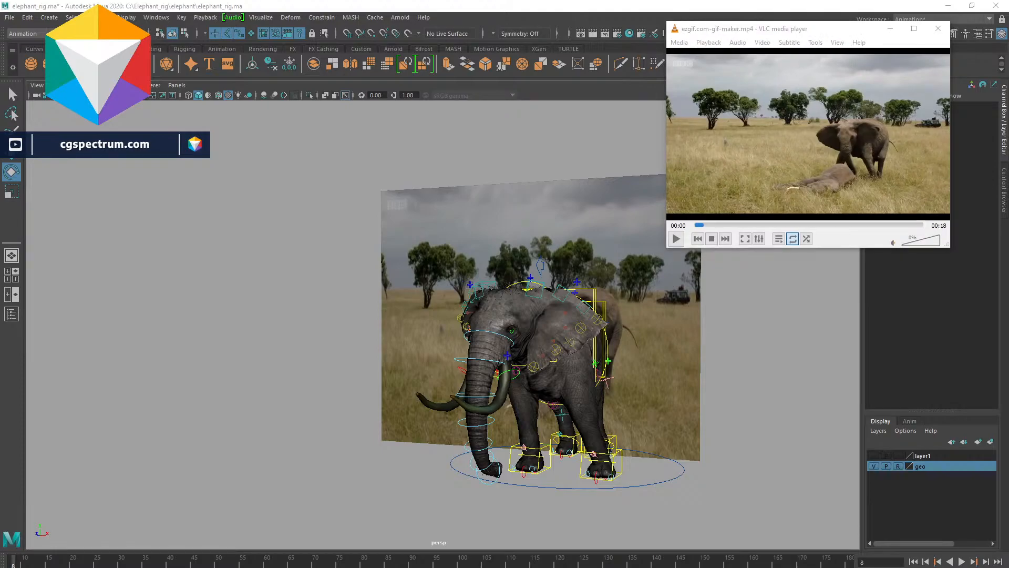
left_click(753, 38)
left_click_drag(754, 31, 769, 24)
left_click_drag(678, 244, 685, 228)
- Compare the rig with the reference by scrubbing the VLC clip and orbiting around the elephant
middle_click_drag(748, 363, 664, 354, "alt")
right_click_drag(578, 343, 632, 348, "alt")
left_click_drag(632, 347, 645, 348, "alt")
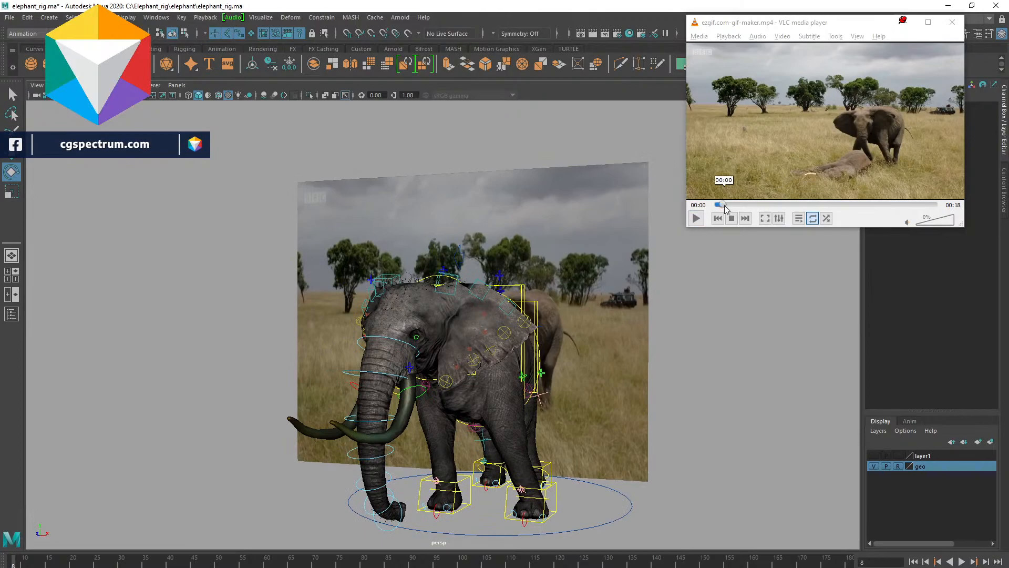
left_click(725, 205)
left_click_drag(725, 205, 721, 209)
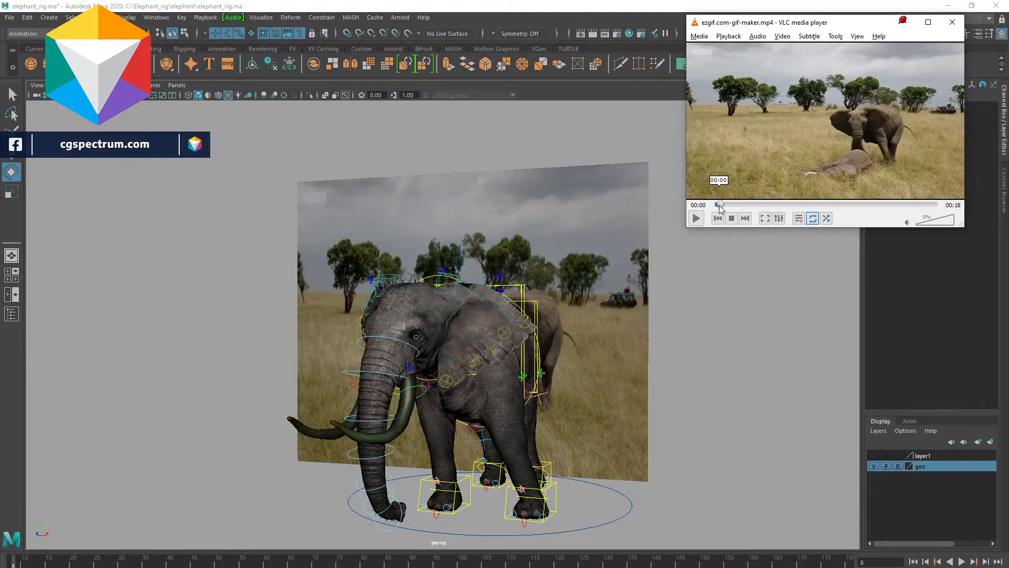
left_click_drag(538, 414, 583, 411, "alt")
middle_click_drag(530, 414, 628, 412, "alt")
left_click_drag(430, 400, 485, 394, "alt")
middle_click_drag(484, 394, 429, 394, "alt")
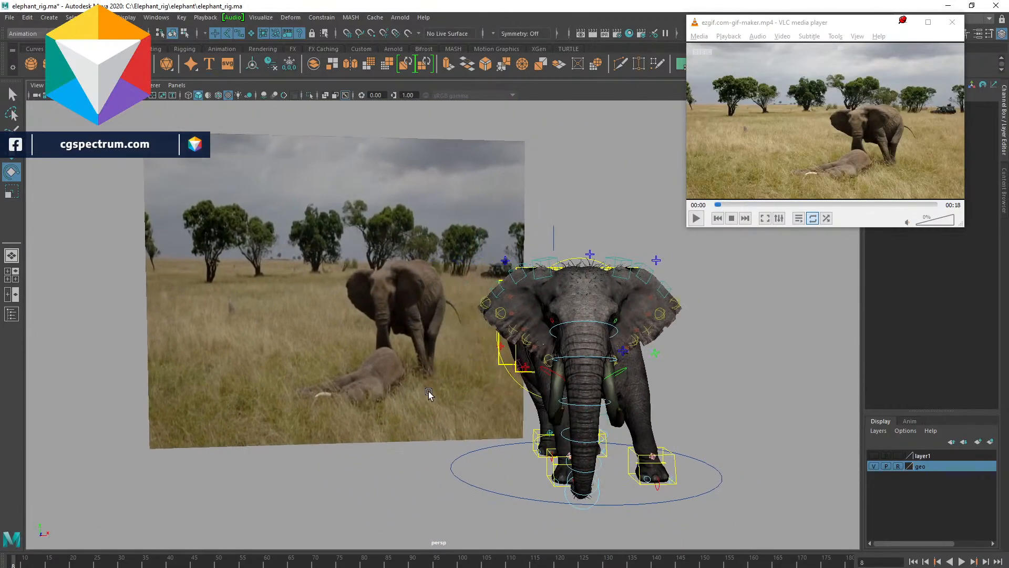
mouse_move(7, 564)
left_mouse_down()
mouse_move(63, 564)
mouse_move(9, 564)
left_mouse_up()
- Select the reference image plane and nudge it slightly sideways with the Move tool
left_click(352, 211)
left_click_drag(359, 294, 415, 221)
key("w")
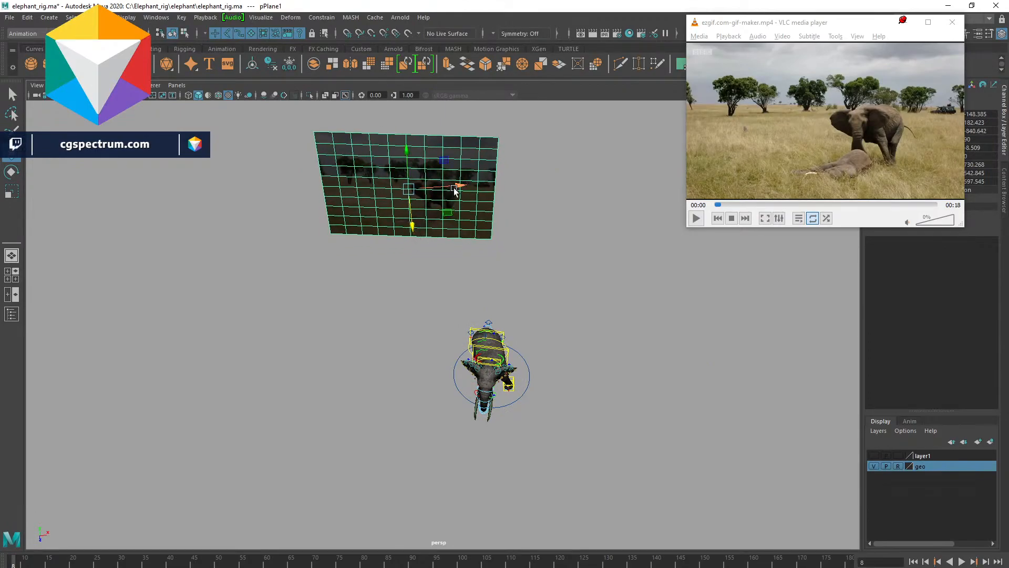
left_click_drag(458, 189, 471, 191)
- Deselect the plane, then start and stop timeline playback while orbiting to check the rig against the reference
left_click(383, 286)
left_click_drag(383, 285, 248, 389, "alt")
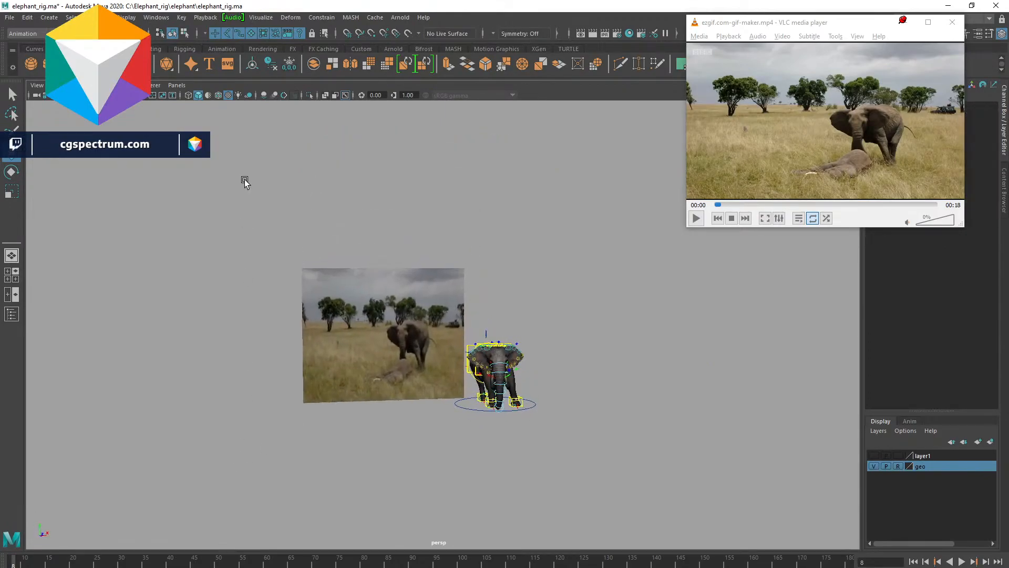
left_click(251, 33)
scroll(342, 323, "up", 5)
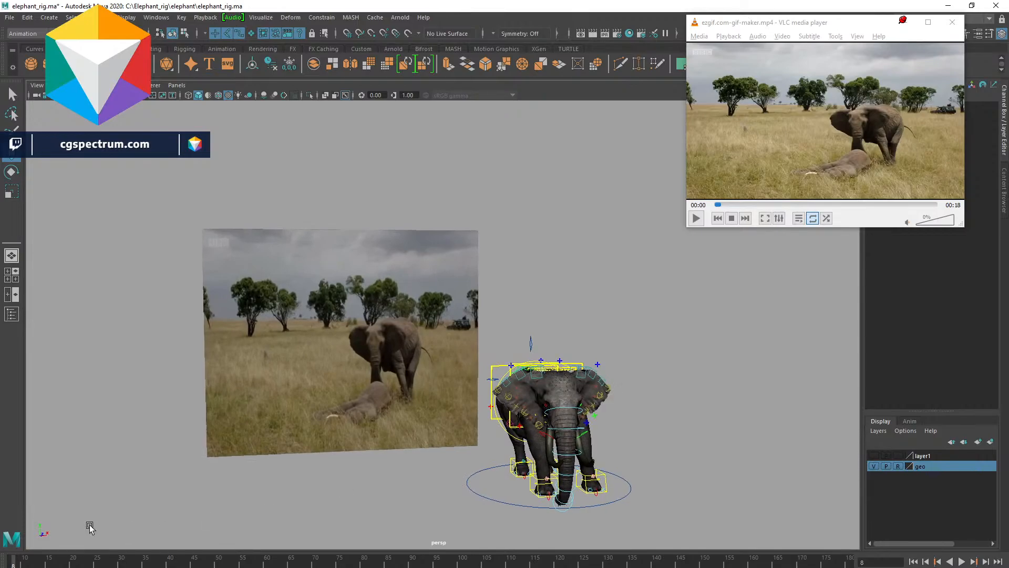
key("alt+v")
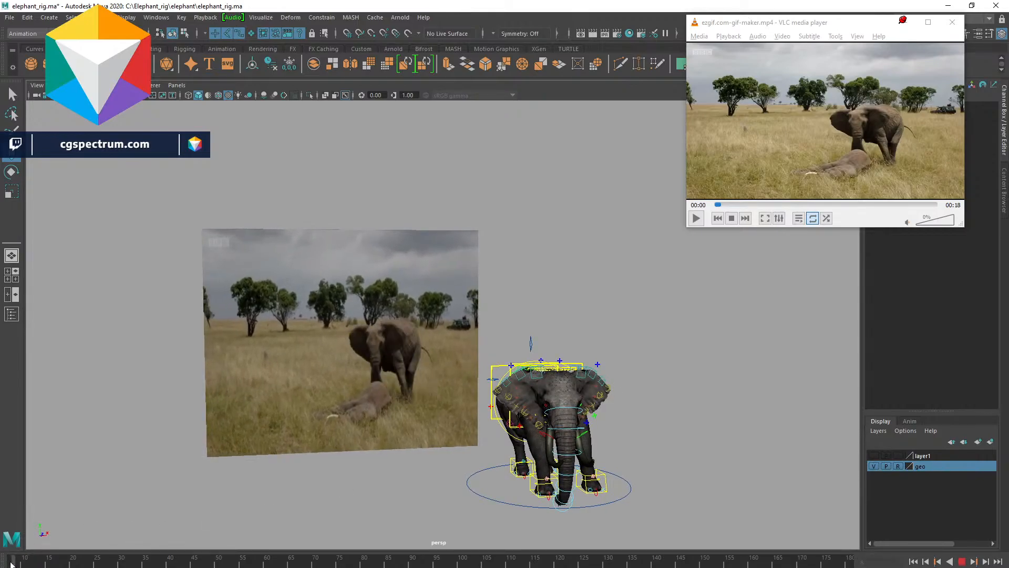
key("alt+v")
left_click_drag(542, 418, 642, 339, "alt")
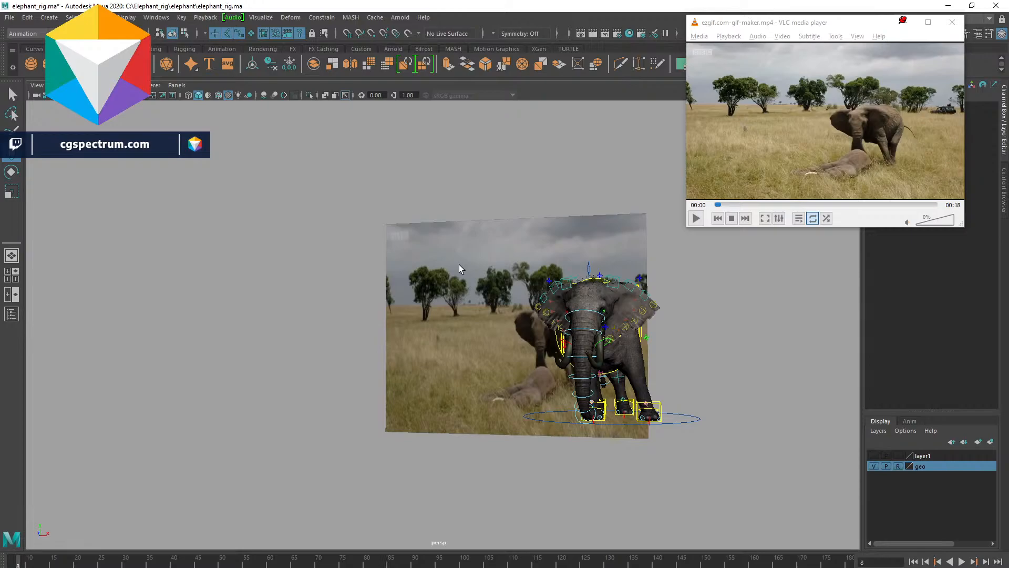
key("alt+v")
key("alt+v")
left_click_drag(426, 420, 476, 412, "alt")
right_click_drag(435, 413, 505, 438, "alt")
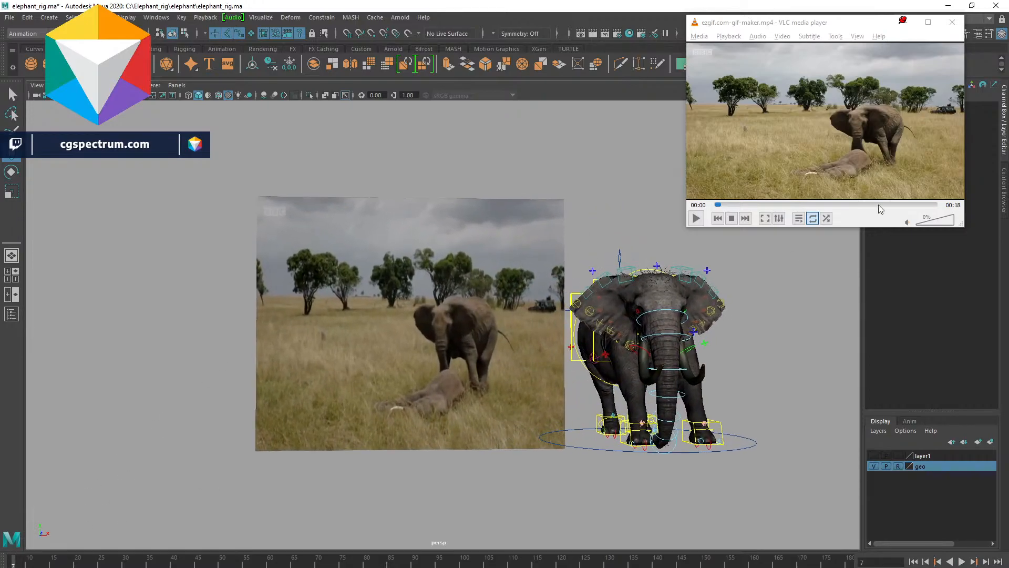
right_click_drag(411, 419, 478, 412, "alt")
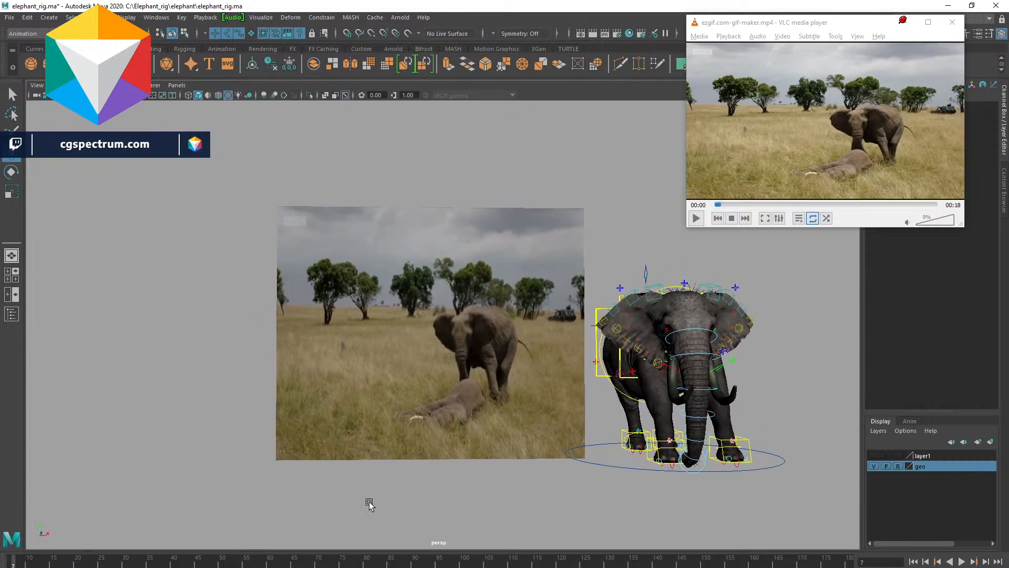
- Orbit around the elephant and select several rig controls to inspect them, then clear the selection
left_click_drag(665, 347, 631, 378, "alt")
left_click(601, 295)
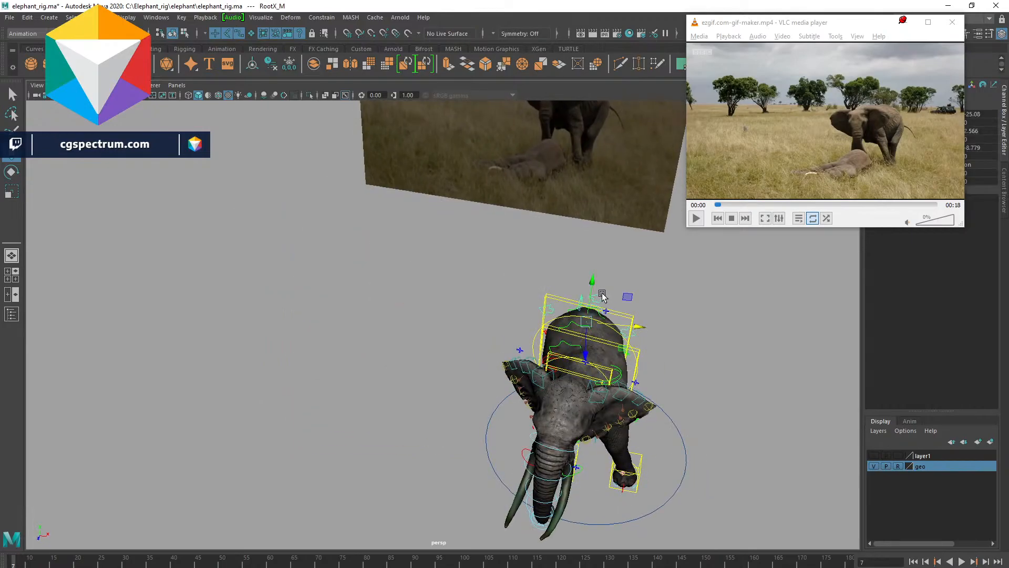
scroll(558, 353, "down", 5)
left_click_drag(559, 363, 593, 321, "alt")
middle_click_drag(587, 370, 657, 446, "alt")
scroll(657, 446, "down", 2)
left_click_drag(629, 438, 691, 457, "alt")
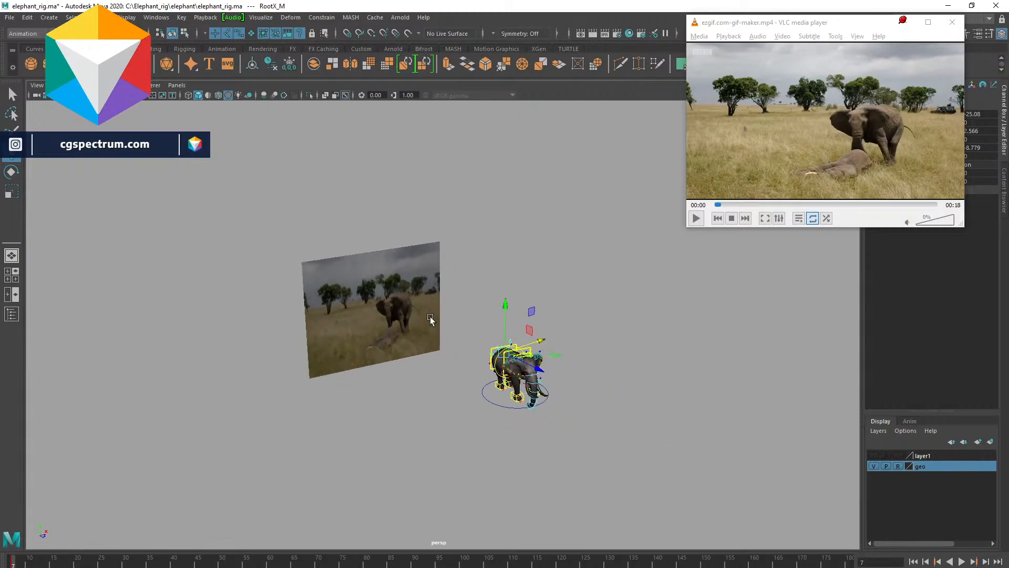
left_click_drag(484, 311, 691, 472)
left_click_drag(617, 419, 590, 405, "alt")
right_click_drag(591, 406, 780, 488, "alt")
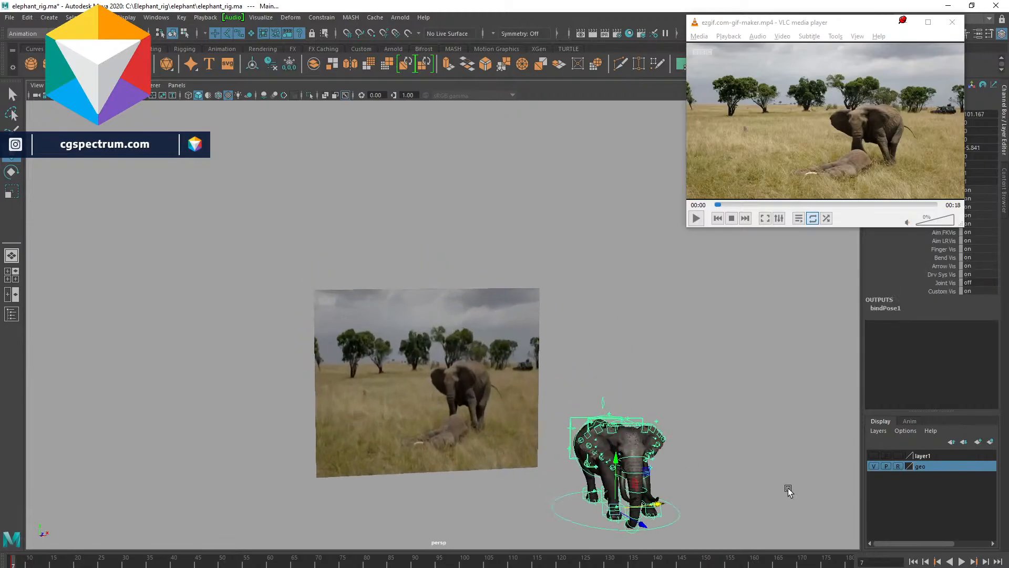
left_click_drag(779, 488, 695, 475, "alt")
middle_click_drag(695, 475, 650, 415, "alt")
right_click_drag(650, 414, 683, 447, "alt")
left_click_drag(679, 511, 704, 532, "ctrl")
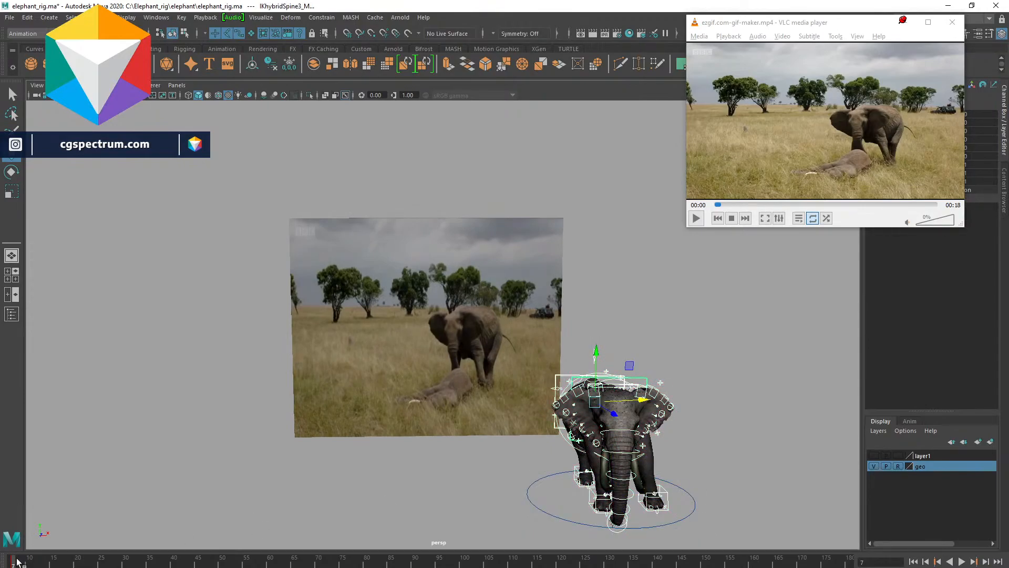
left_click(705, 435)
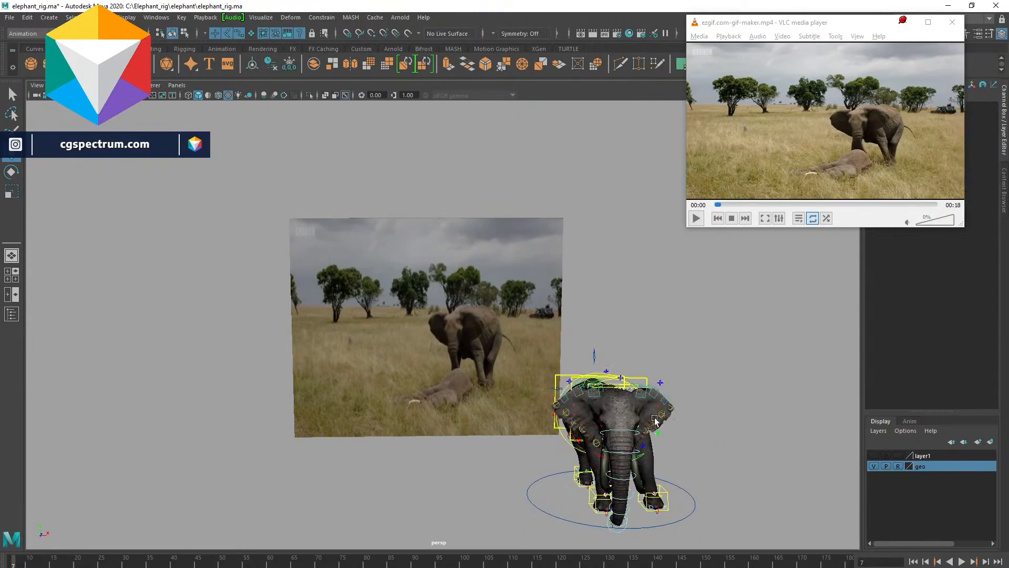
- Select the elephant's root control and start timeline playback
left_click_drag(732, 344, 508, 301, "alt")
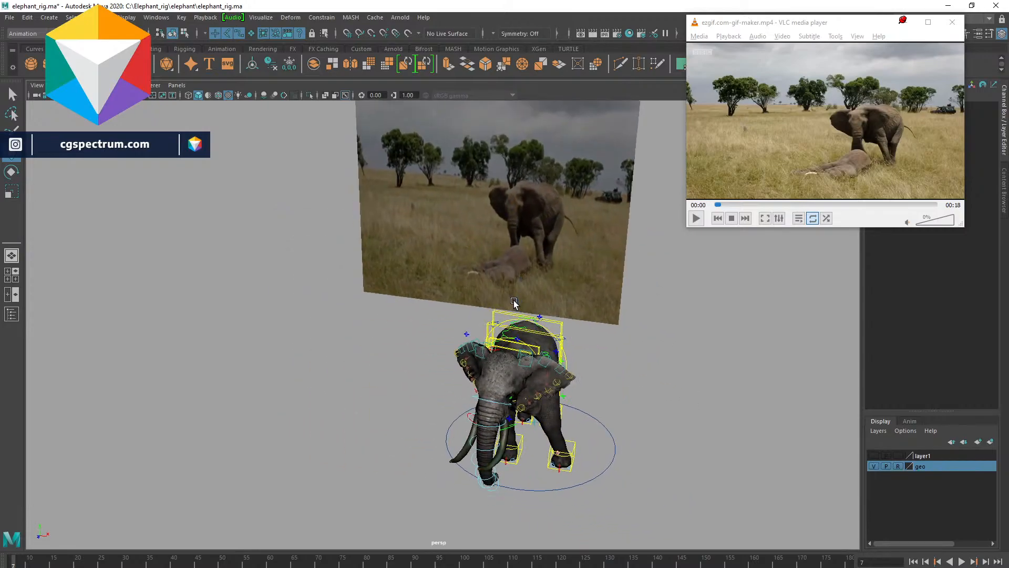
left_click(510, 311)
key("alt+v")
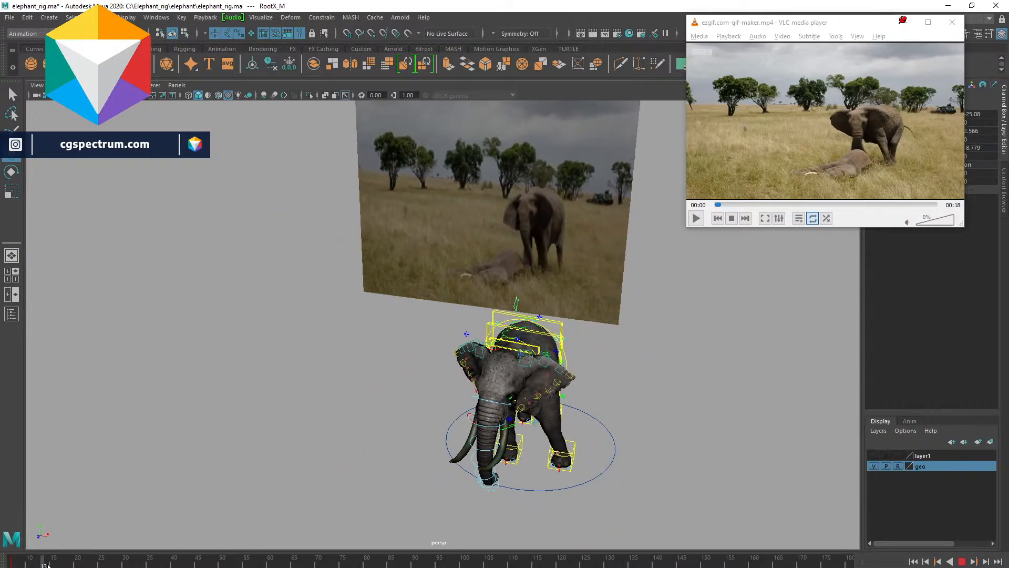
- Toggle timeline playback, orbit to face the elephant, and test-nudge the root control before jumping back on the timeline
key("alt+v")
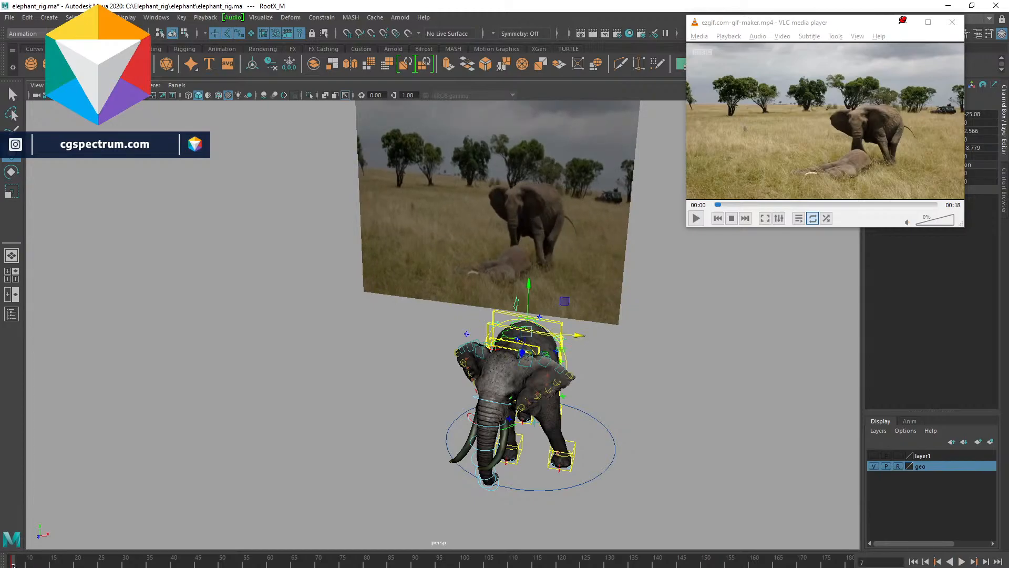
key("alt+v")
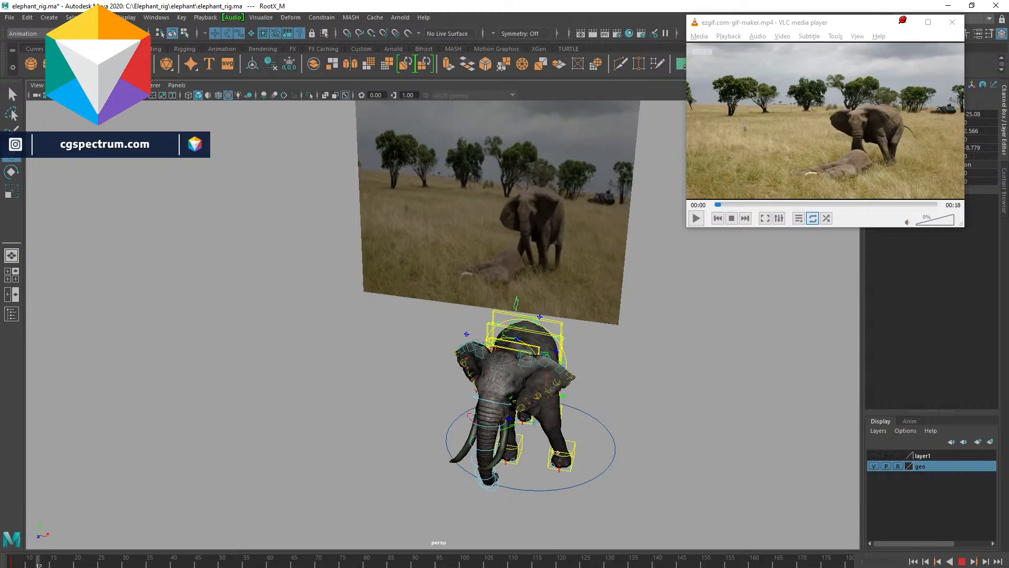
key("alt+v")
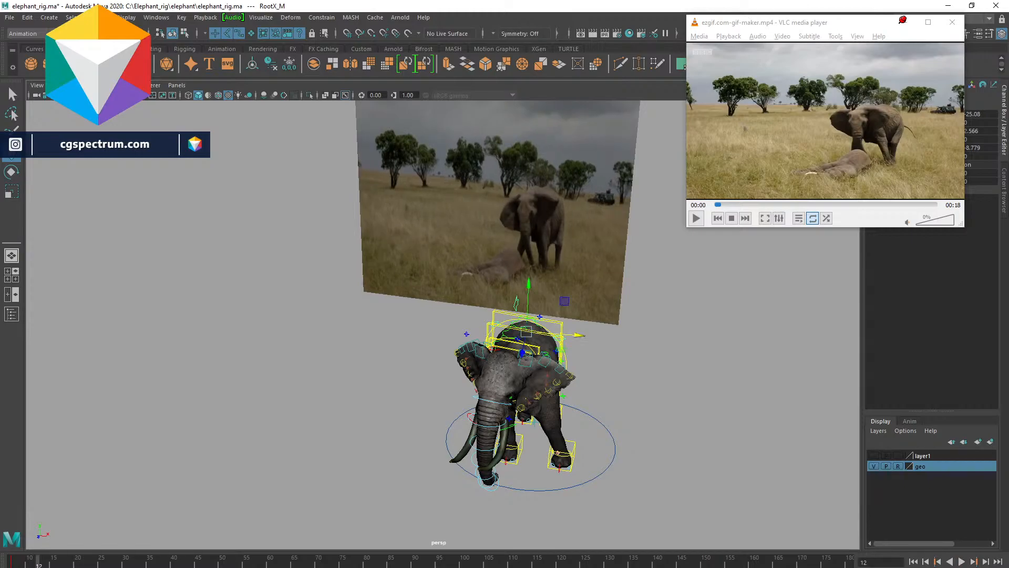
left_click_drag(662, 359, 589, 292, "alt")
middle_click_drag(631, 383, 637, 381)
left_click_drag(613, 329, 660, 406, "alt")
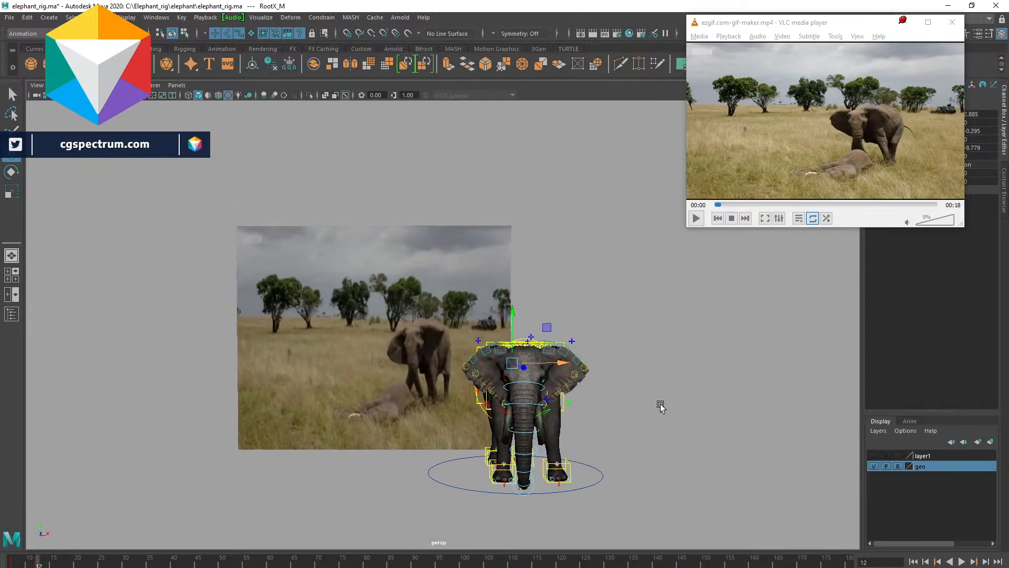
left_click_drag(562, 363, 576, 366)
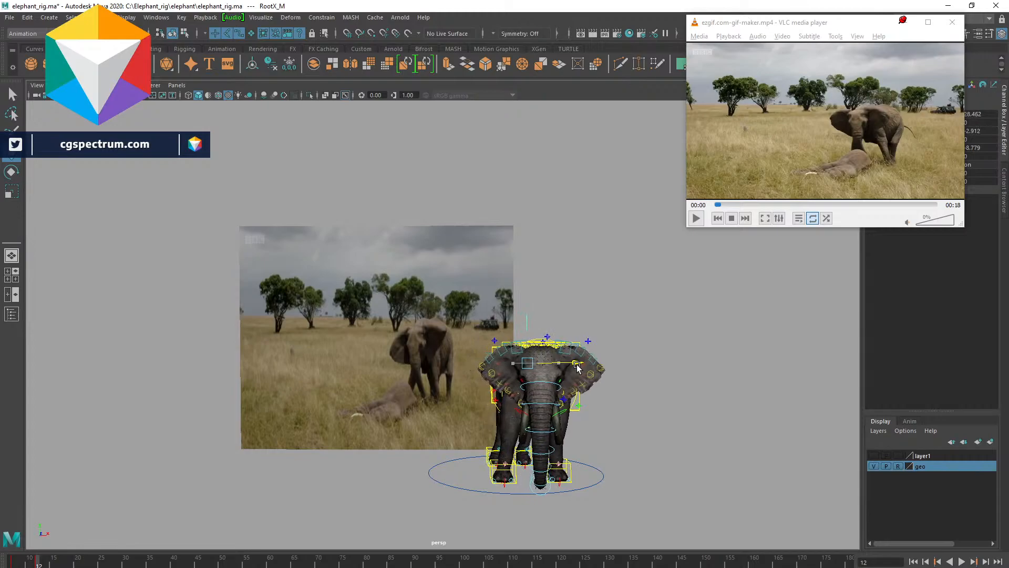
left_click(12, 563)
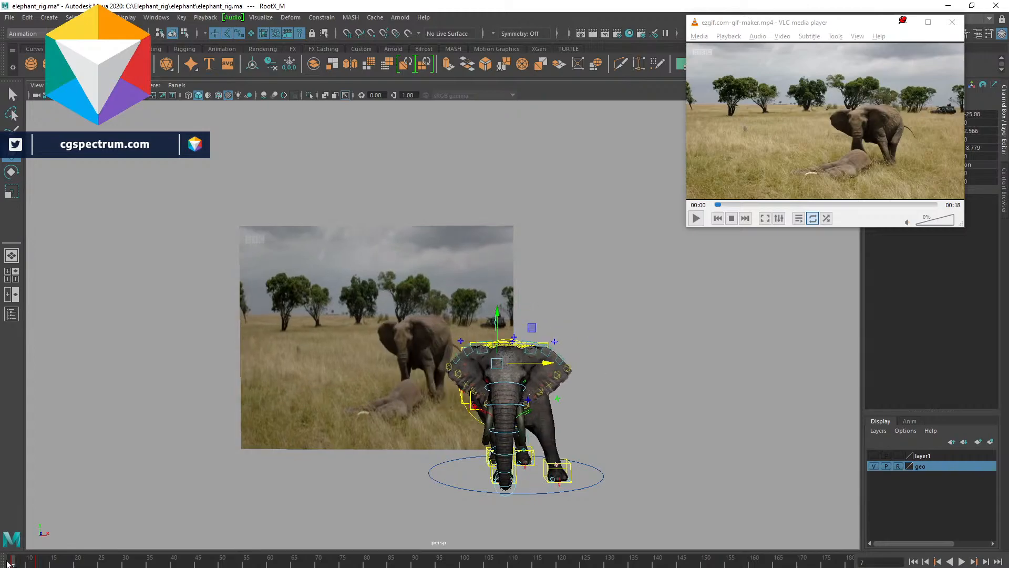
- Select the back left leg's IK control and adjust its rotation and position
key("alt+v")
left_click_drag(624, 402, 523, 399, "alt")
right_click_drag(522, 399, 612, 413, "alt")
left_click_drag(612, 413, 628, 456, "alt")
left_click(626, 450)
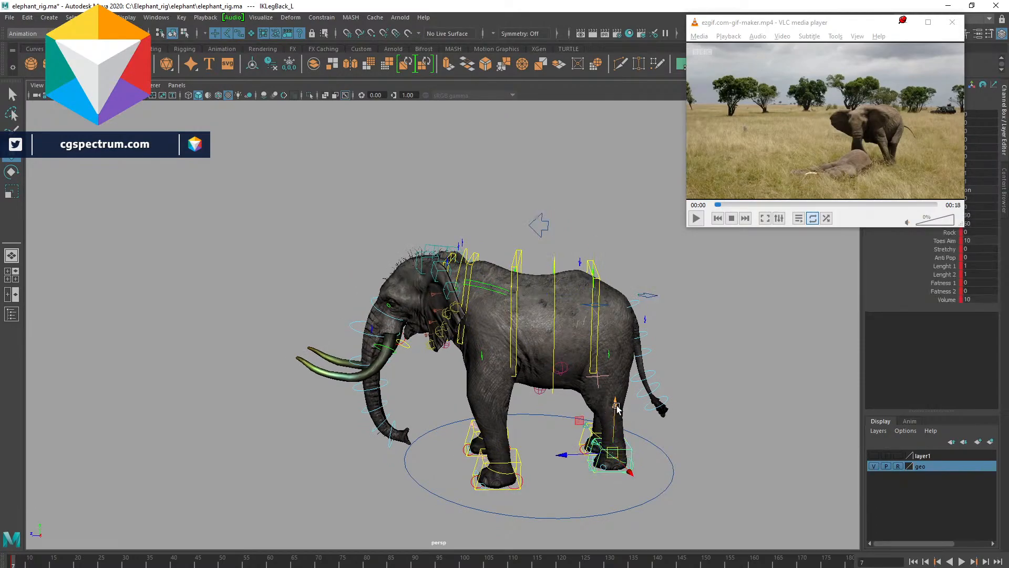
left_click_drag(616, 407, 572, 441, "alt")
key("e")
key("w")
left_click_drag(588, 359, 588, 371)
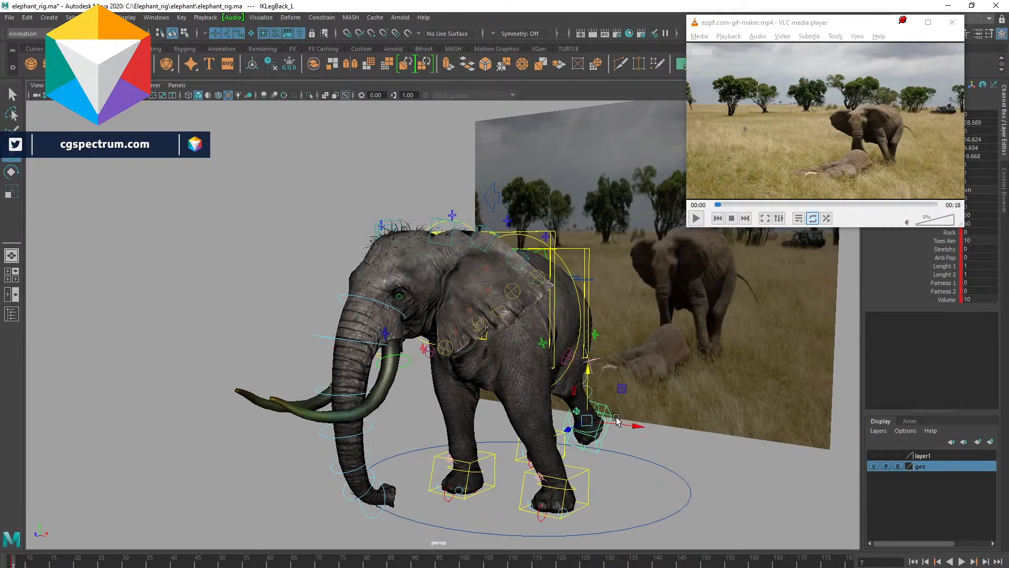
left_click_drag(567, 424, 569, 424)
- Refine the back left leg IK control's rotation and position against the reference
left_click_drag(626, 428, 469, 428, "alt")
key("e")
left_click_drag(408, 462, 450, 483)
key("w")
left_click(399, 415)
left_click_drag(397, 412, 337, 417)
left_click_drag(659, 460, 518, 450, "alt")
middle_click_drag(518, 449, 623, 441, "alt")
left_click_drag(622, 442, 685, 440, "alt")
left_click(564, 435)
key("e")
left_click_drag(589, 450, 580, 415)
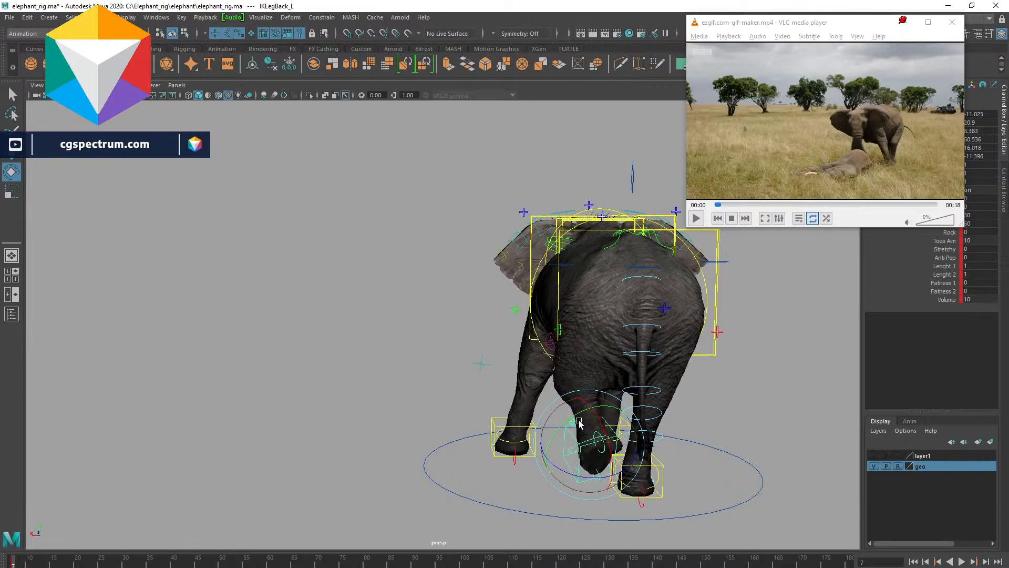
- Select the front left leg's IK control and rotate and move it into a lifted pose
left_click_drag(682, 408, 619, 399, "alt")
left_click_drag(330, 376, 409, 389, "alt")
left_click(429, 430)
key("e")
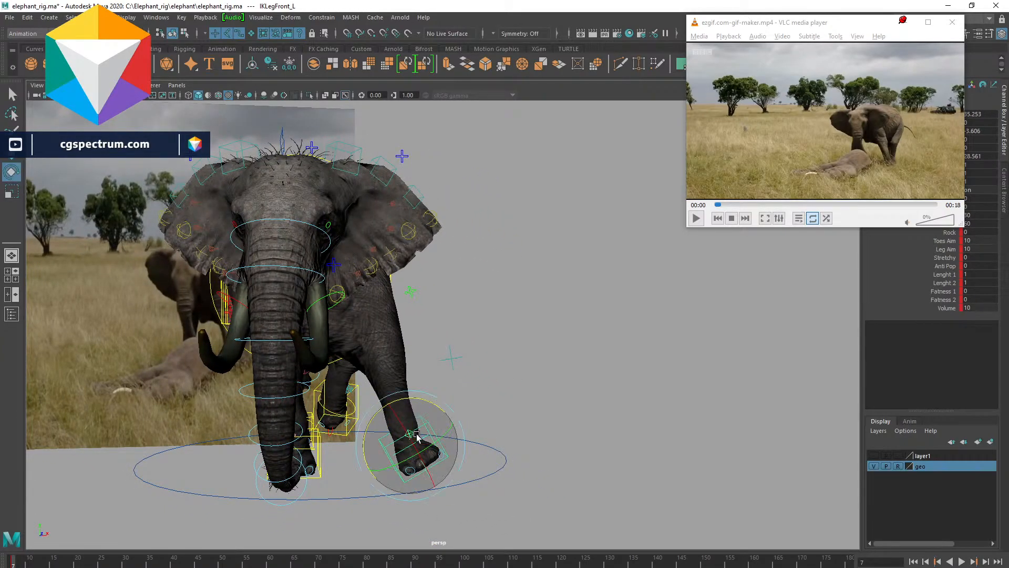
left_click_drag(406, 433, 414, 441)
key("w")
left_click_drag(411, 394, 370, 393)
middle_click_drag(370, 393, 494, 385, "alt")
left_click_drag(493, 386, 590, 377, "alt")
right_click_drag(590, 377, 555, 333, "alt")
middle_click_drag(555, 334, 562, 346, "alt")
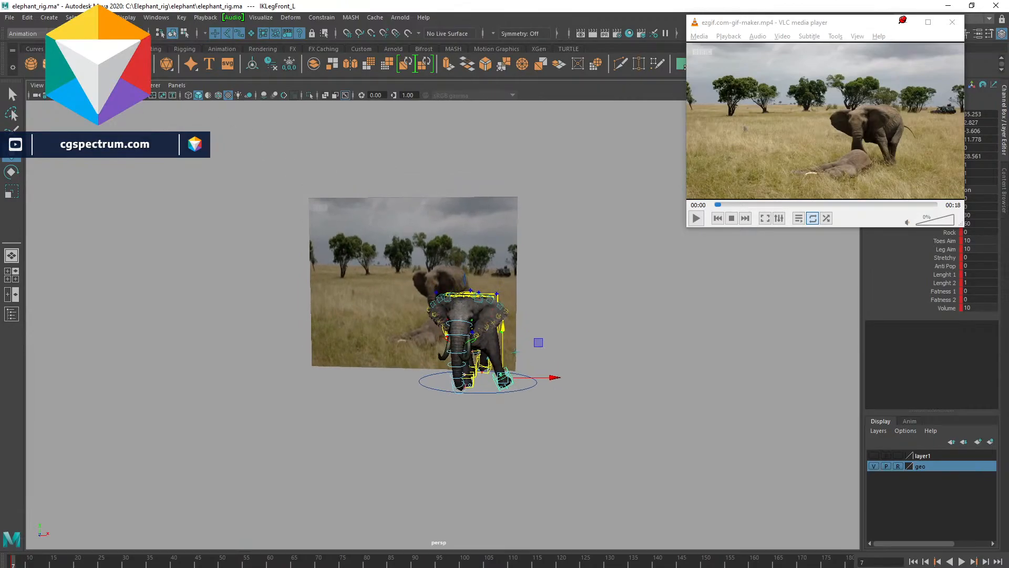
- Scale up the ground plane under the elephant
left_click(527, 375)
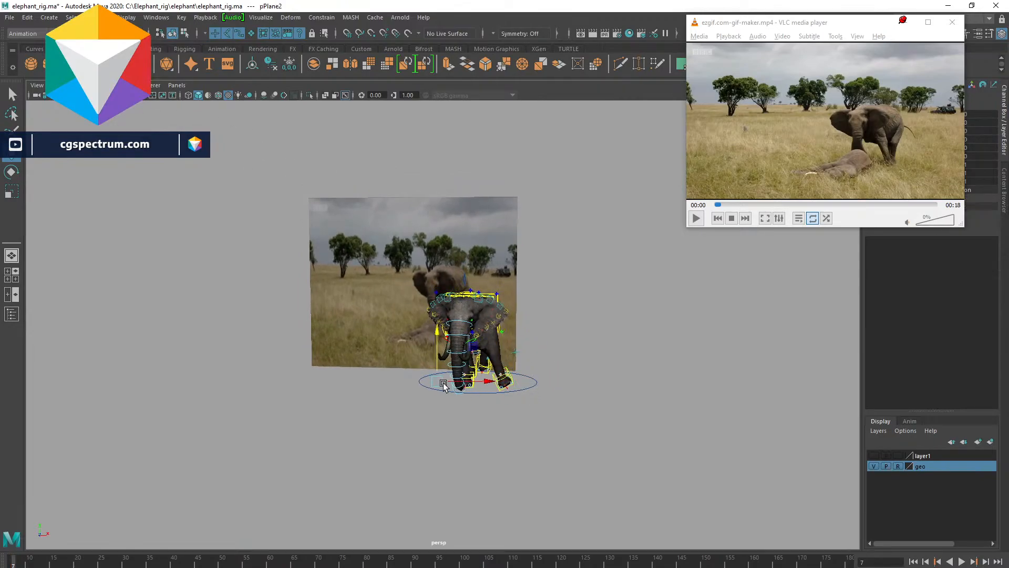
key("r")
left_click_drag(442, 386, 611, 434)
left_click(638, 442)
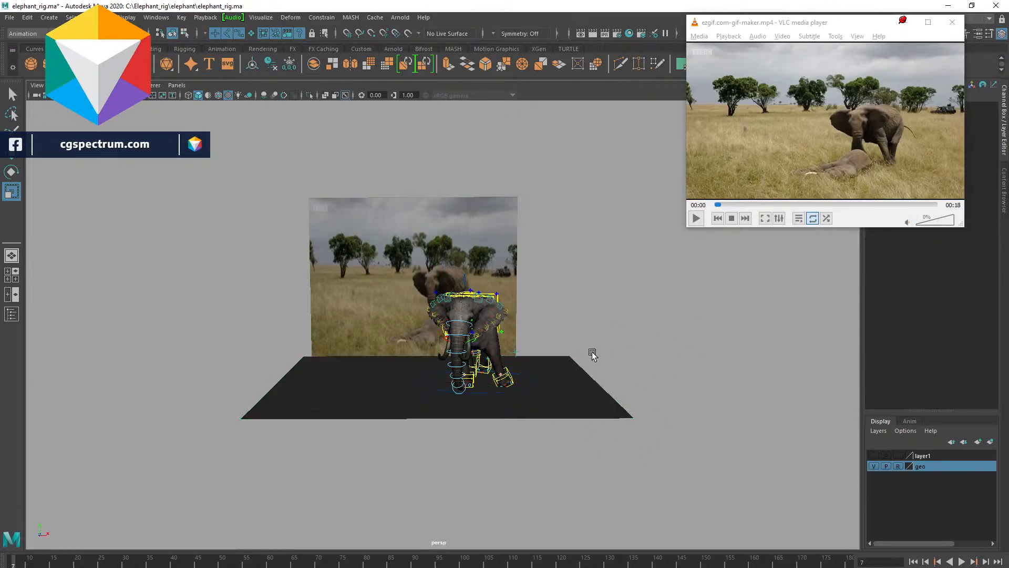
- Cycle between wireframe, shaded and textured display modes while orbiting around the elephant
scroll(620, 379, "up", 3)
scroll(693, 357, "up", 3)
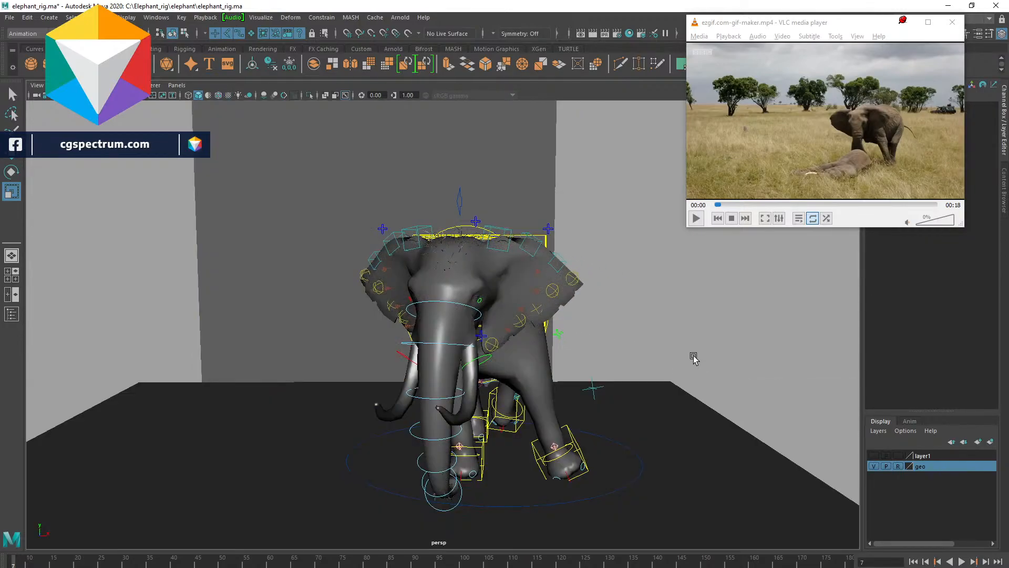
key("4")
key("5")
key("6")
key("5")
right_click_drag(668, 346, 625, 377, "alt")
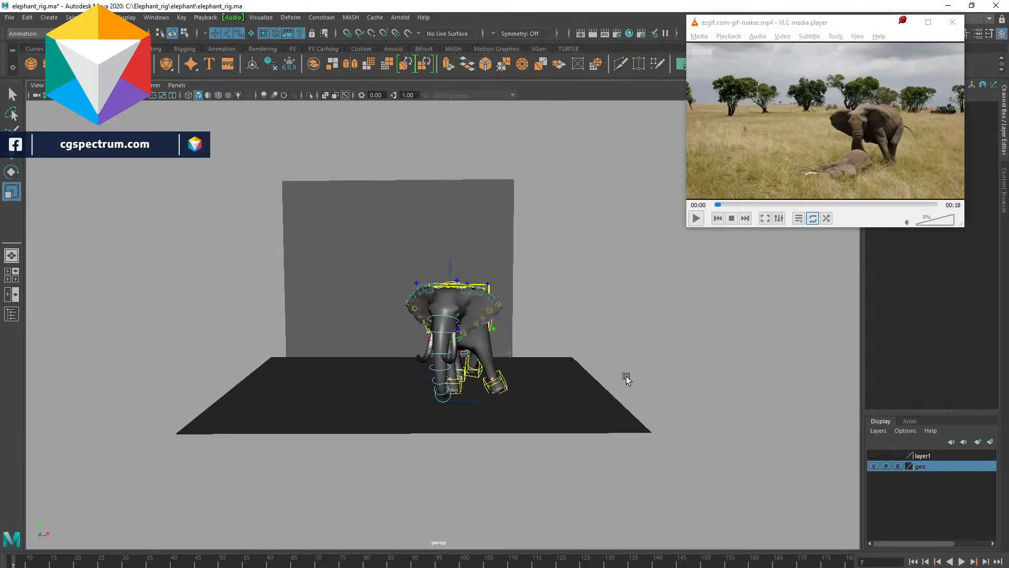
left_click_drag(626, 376, 538, 359, "alt")
right_click_drag(538, 359, 650, 384, "alt")
left_click_drag(650, 383, 697, 375, "alt")
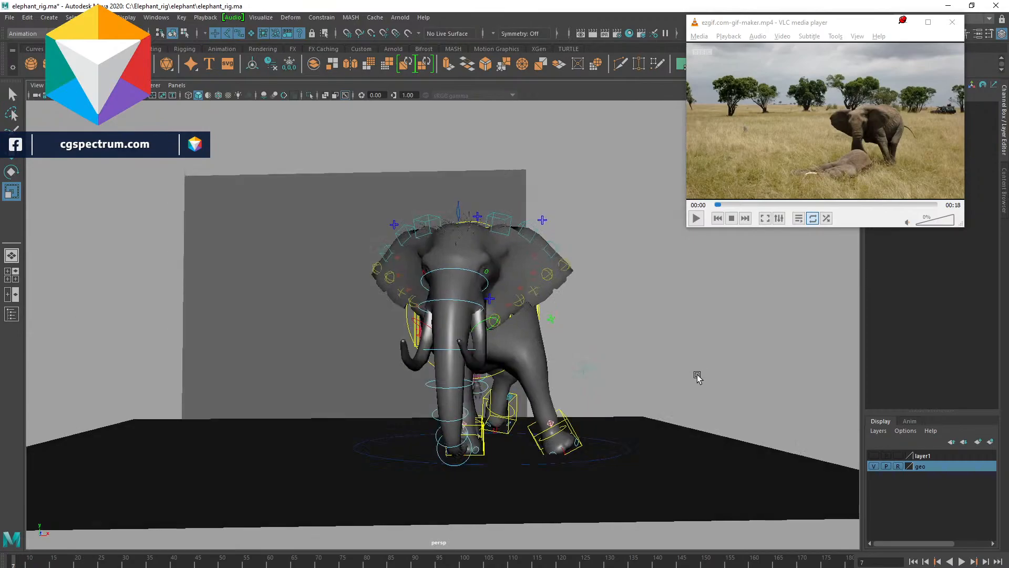
left_click(517, 339)
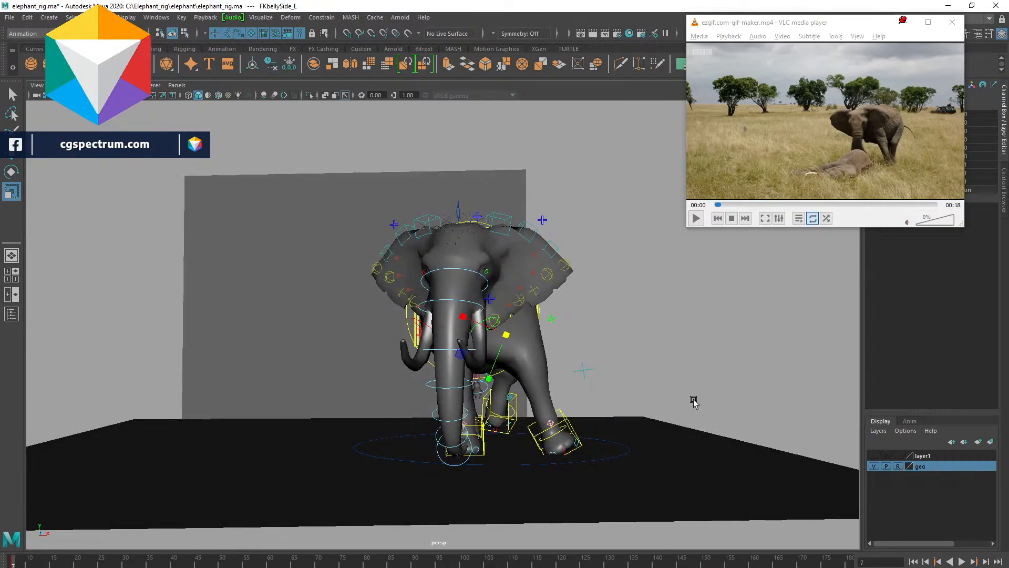
left_click(715, 376)
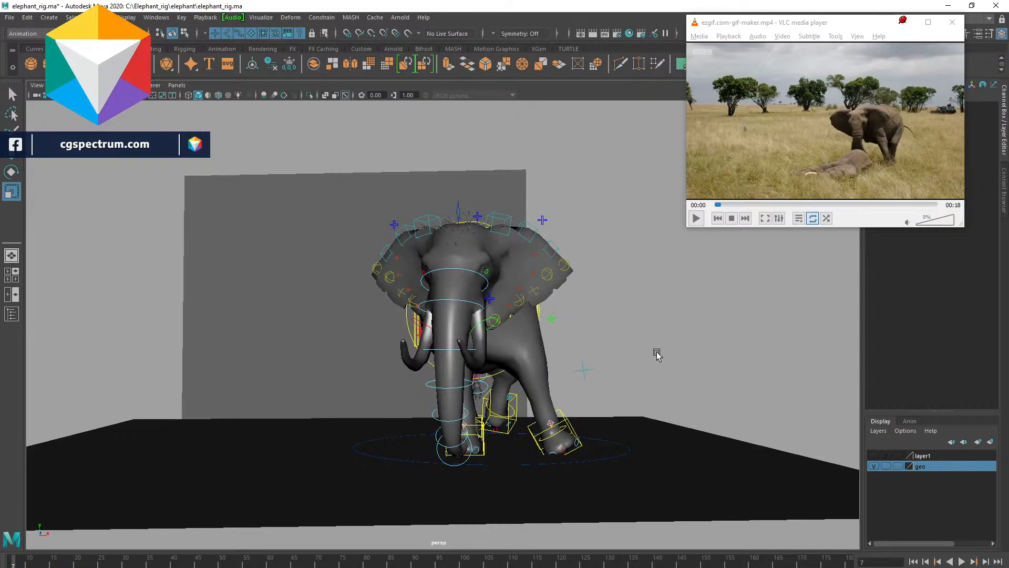
- Assign a new Lambert material to the elephant's body mesh and open its attributes
left_click(523, 338)
right_click(525, 331)
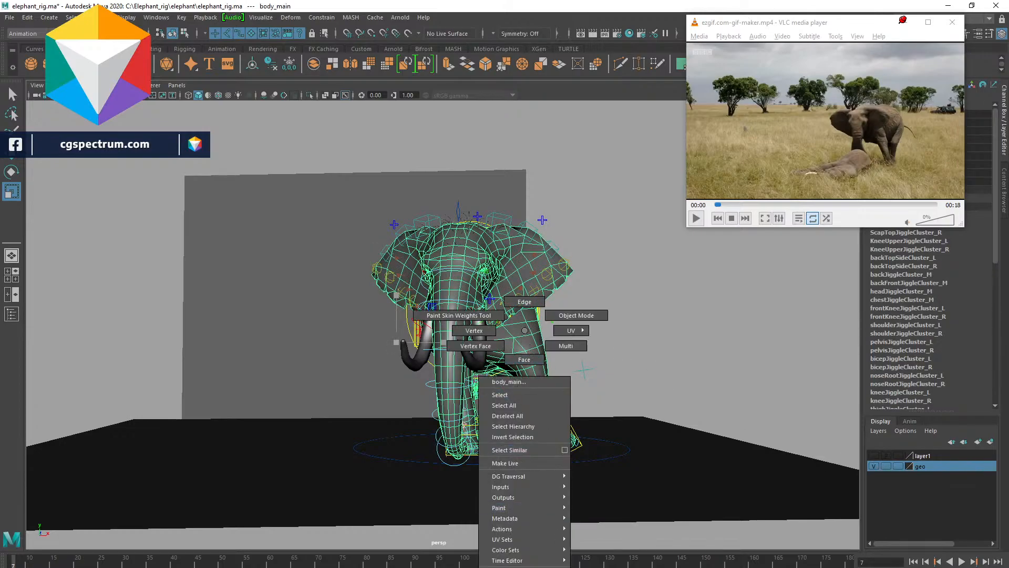
mouse_move(525, 567)
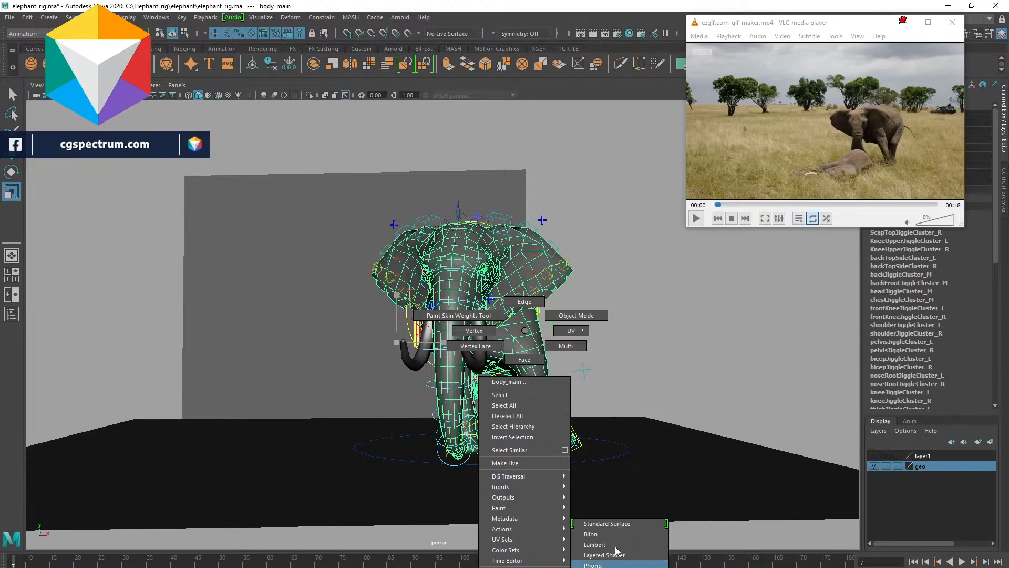
left_click(610, 545)
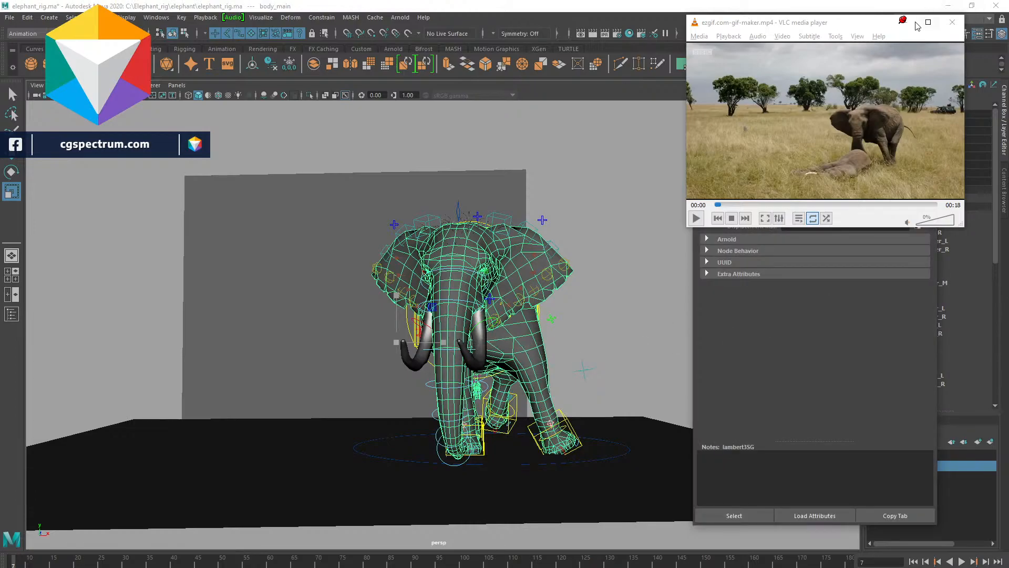
left_click_drag(777, 24, 497, 58)
left_click_drag(832, 82, 819, 39)
left_click(467, 91)
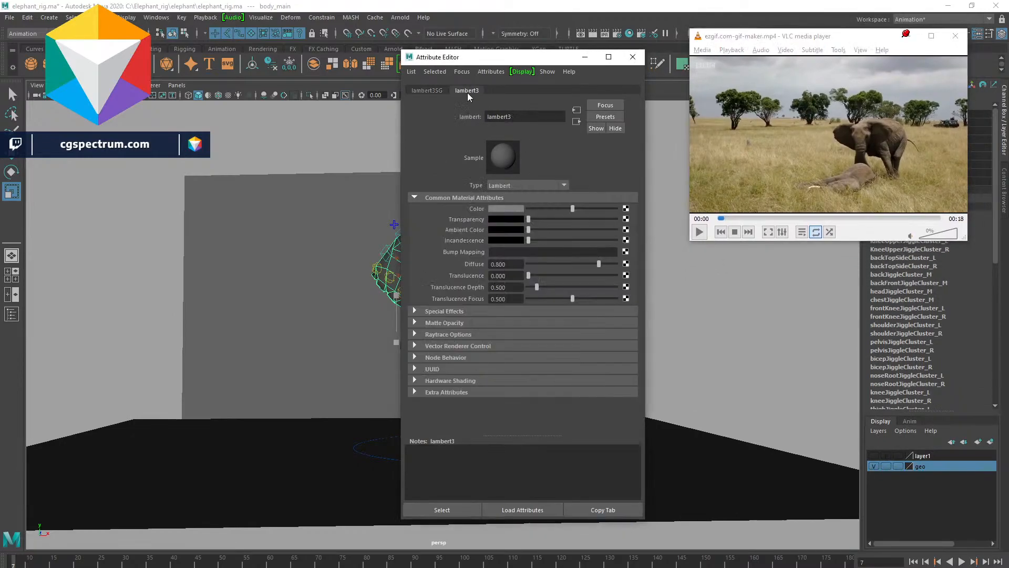
- Set the Lambert colour to a light pinkish grey (H 360, S 0.078, V 0.861)
left_click(508, 209)
left_click_drag(388, 304, 389, 309)
left_click_drag(525, 61, 667, 199)
left_click_drag(25, 88, 33, 107)
left_click_drag(185, 261, 226, 264)
left_click(254, 109)
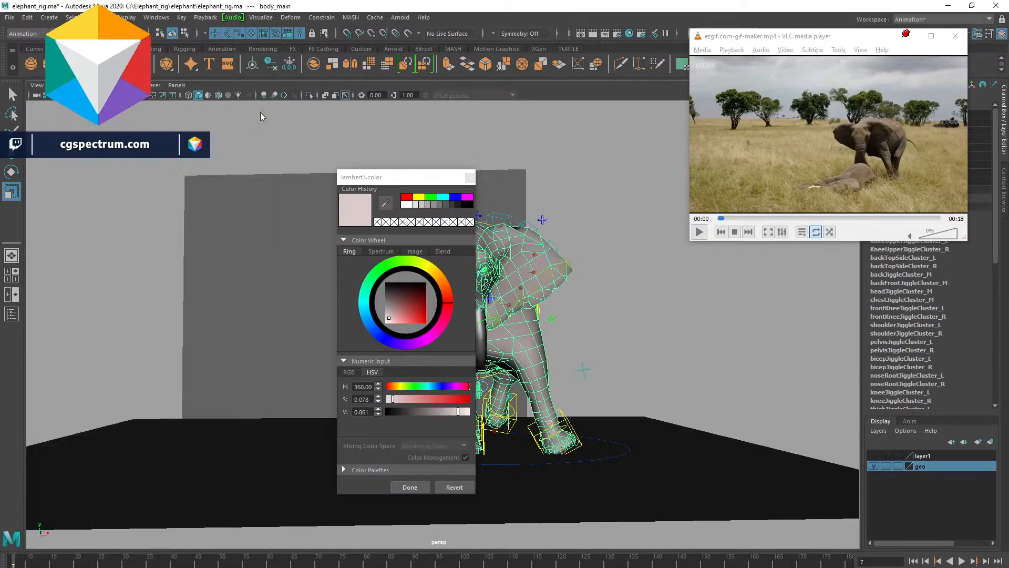
left_click(698, 356)
- Review the new material by cycling display modes around the elephant, and shift the reference player window aside
left_click_drag(667, 352, 599, 338, "alt")
right_click_drag(599, 338, 600, 296, "alt")
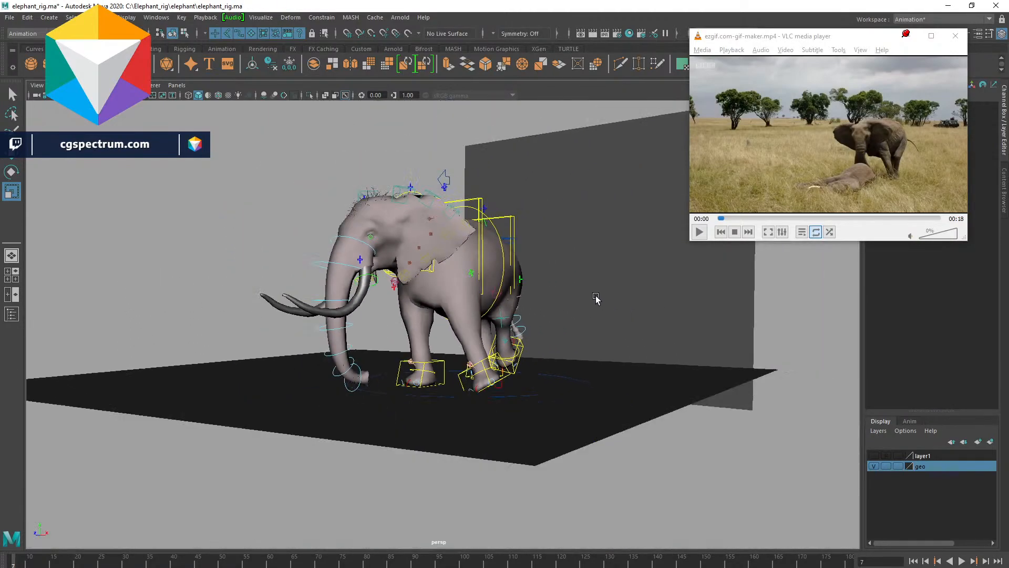
middle_click_drag(699, 288, 524, 283, "alt")
right_click_drag(524, 283, 508, 327, "alt")
left_click_drag(508, 327, 544, 331, "alt")
right_click_drag(484, 336, 576, 382, "alt")
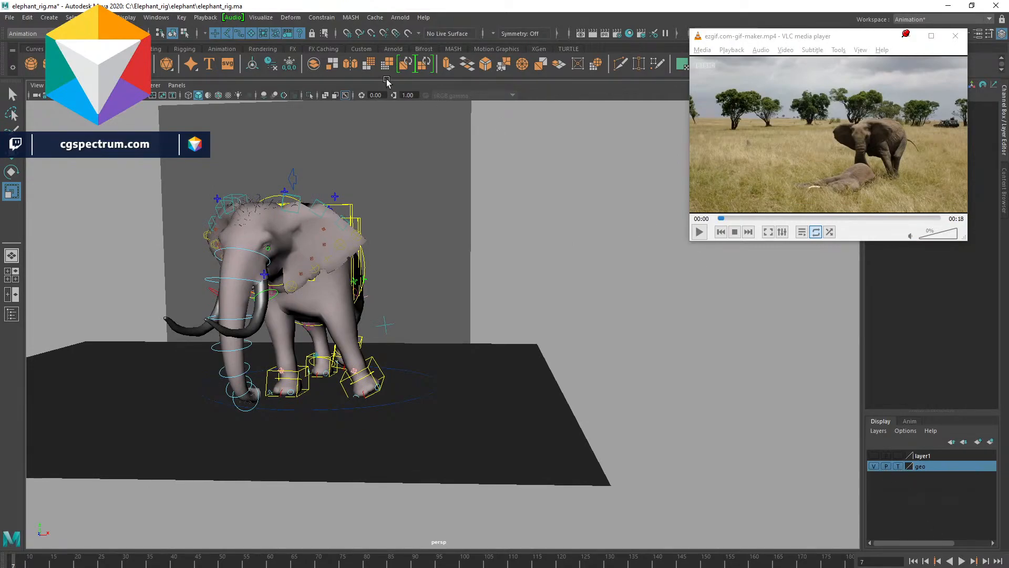
key("4")
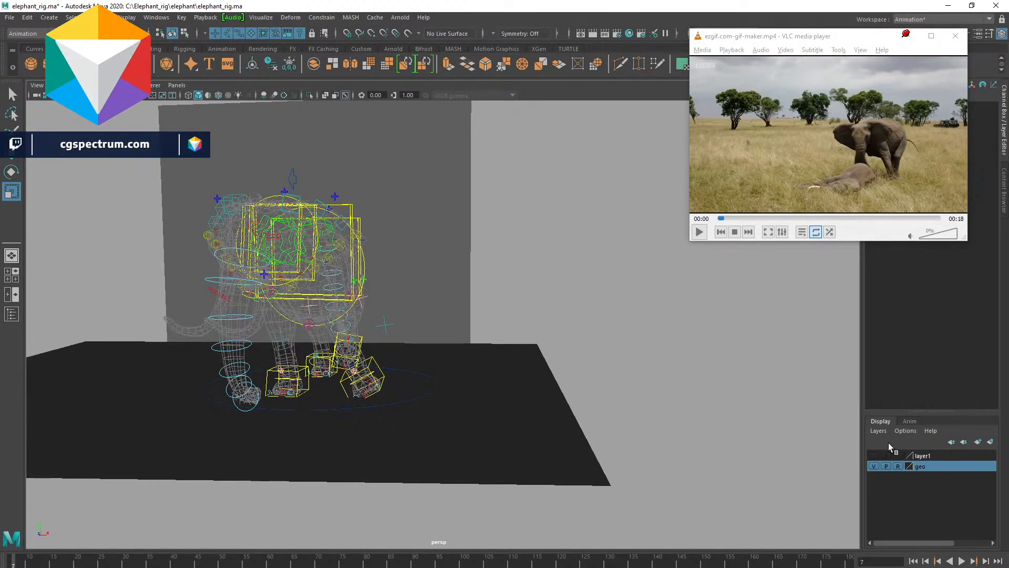
key("5")
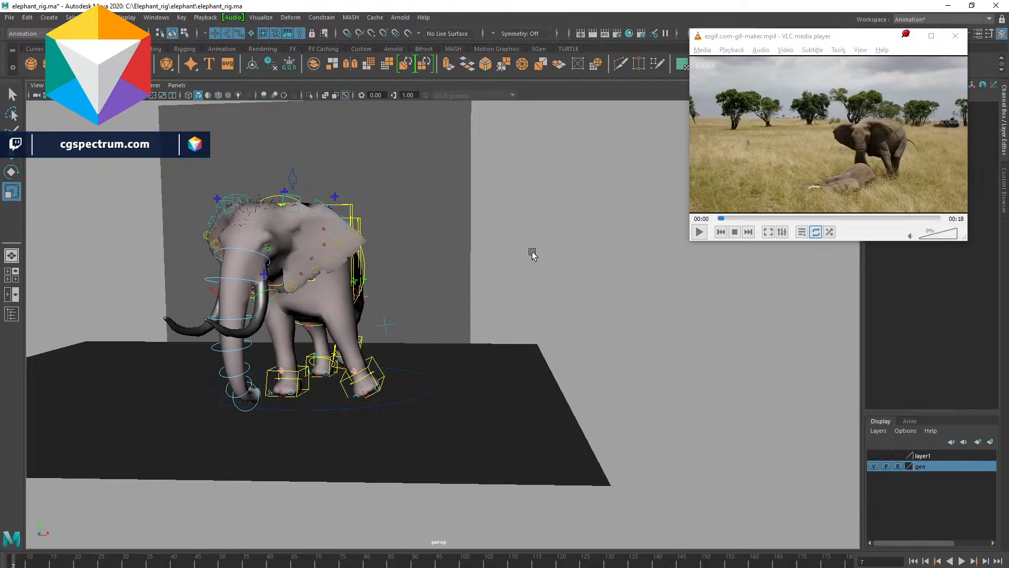
key("6")
left_click_drag(519, 509, 537, 339, "alt")
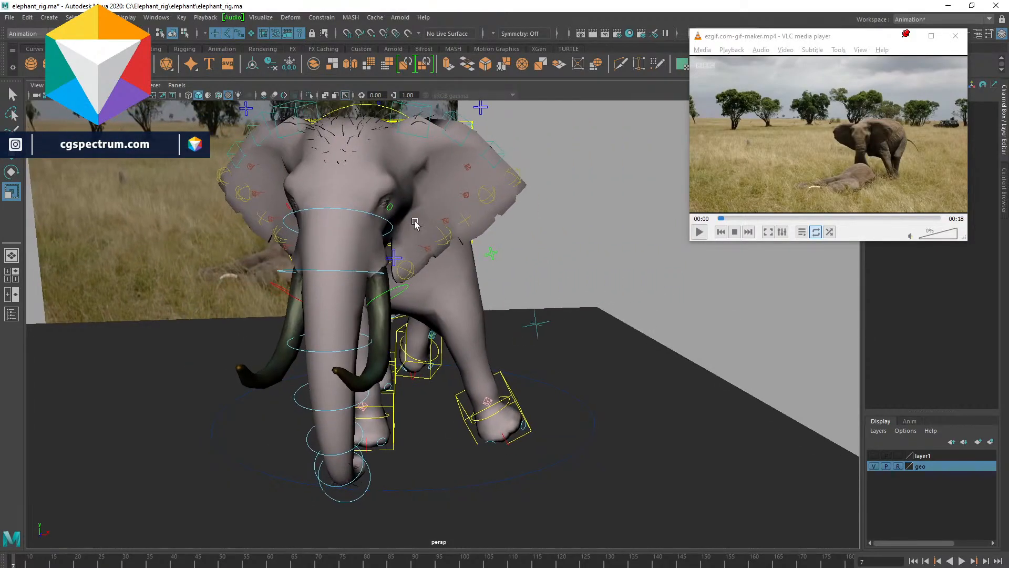
left_click_drag(429, 185, 434, 263, "alt")
left_click_drag(370, 216, 330, 159, "alt")
left_click(327, 156)
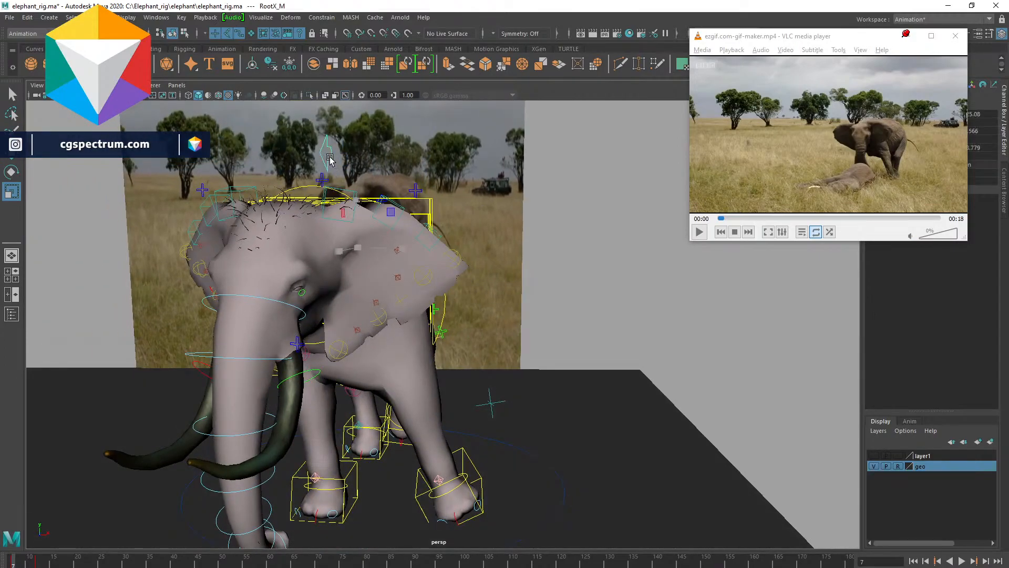
left_click_drag(871, 40, 759, 39)
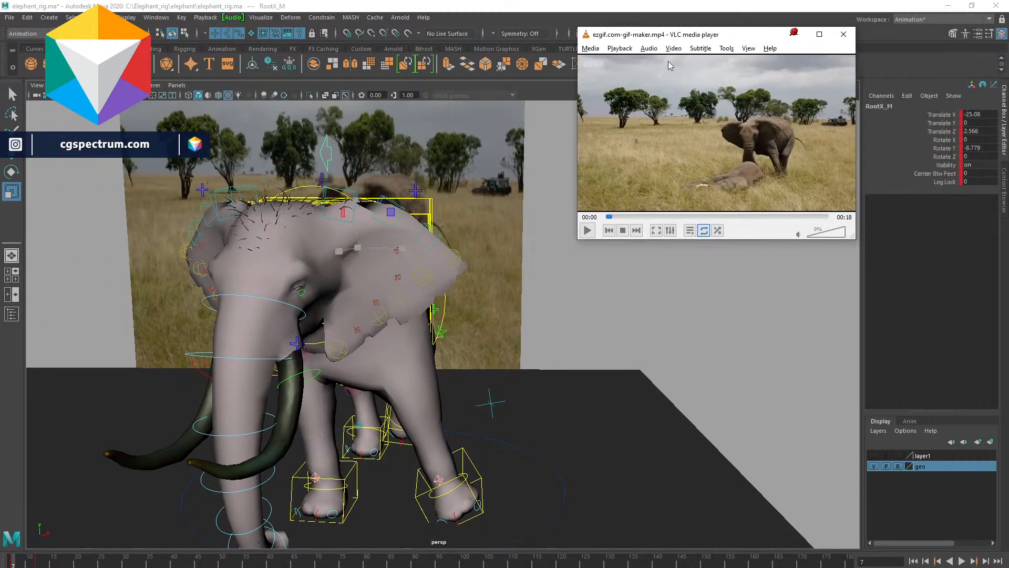
- Try rotating the neck's IK spline control, then undo the rotation
left_click_drag(415, 249, 418, 346, "alt")
left_click(429, 299)
left_click_drag(368, 394, 351, 318, "alt")
left_click(345, 319)
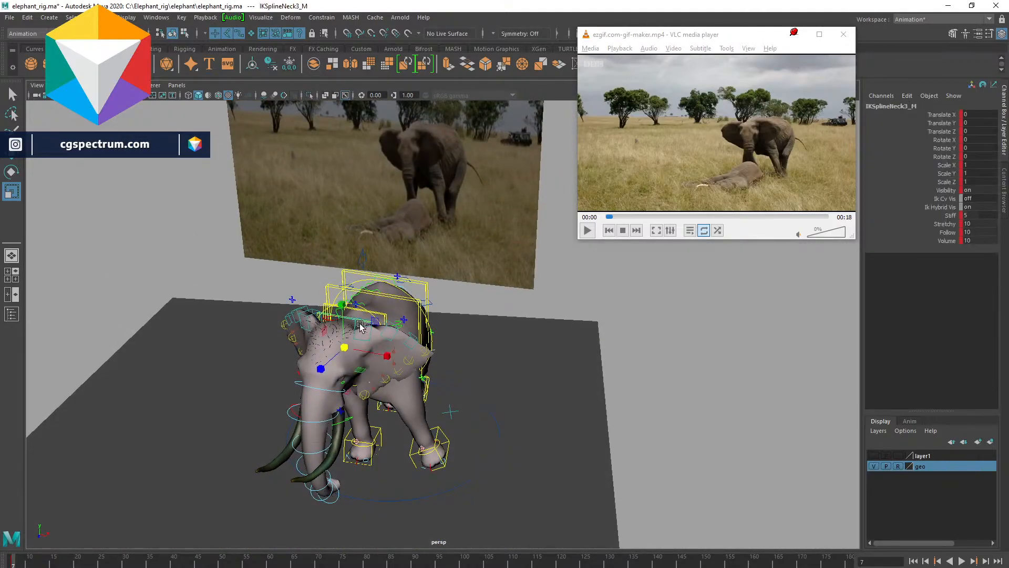
left_click_drag(367, 330, 290, 231, "alt")
left_click_drag(289, 165, 327, 231, "alt")
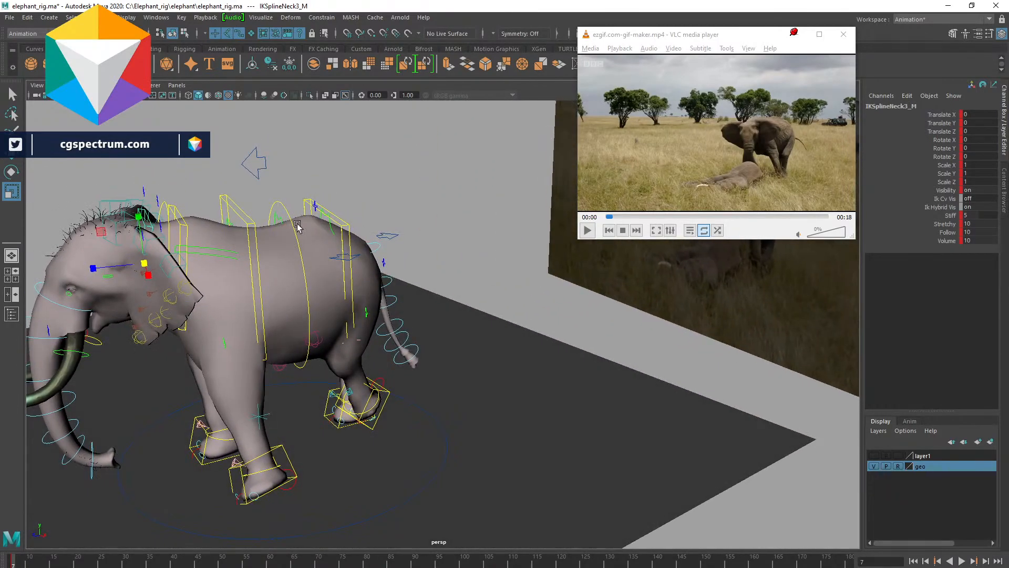
key("e")
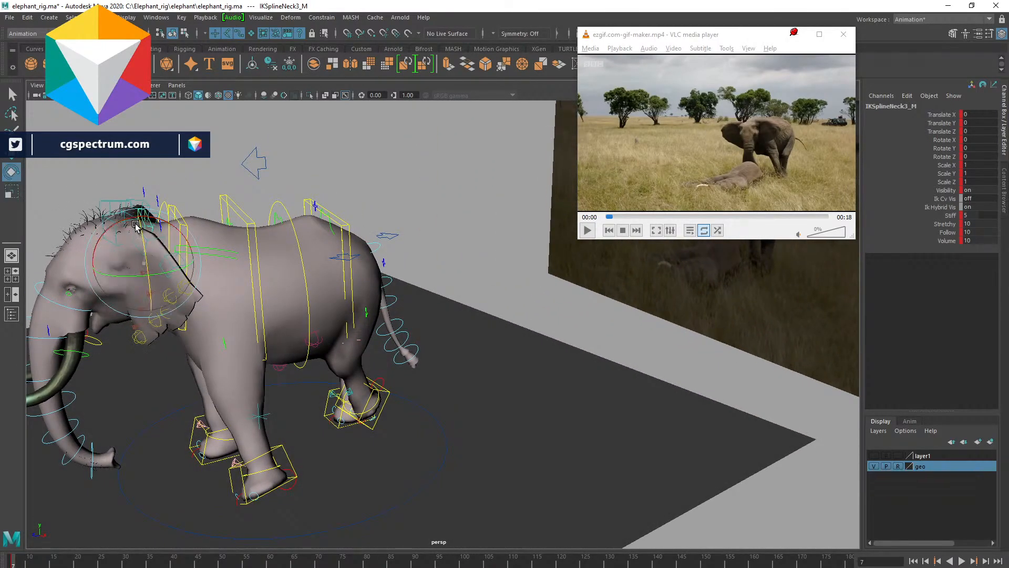
left_click_drag(138, 231, 135, 225)
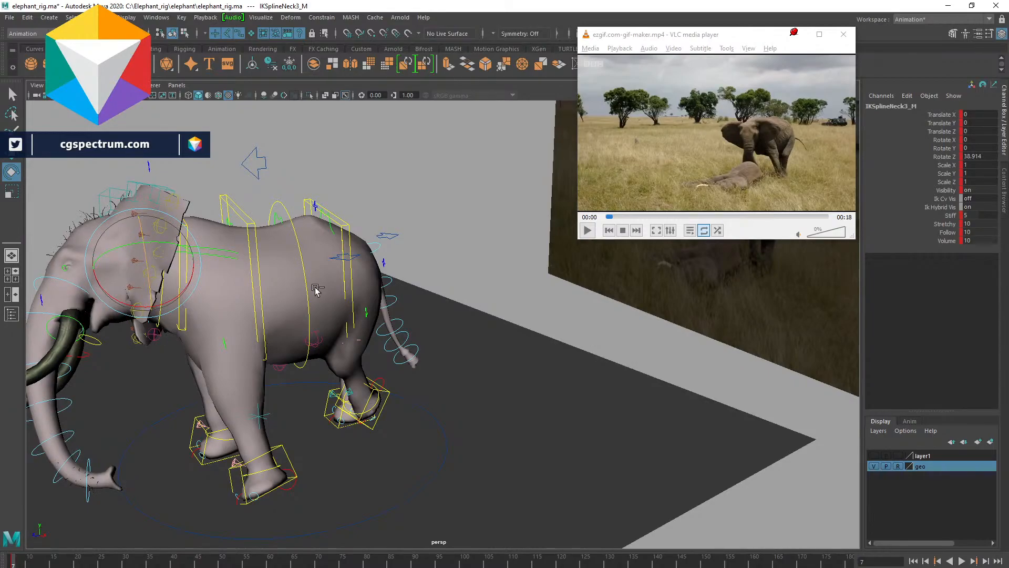
key("ctrl+z")
left_click_drag(315, 289, 336, 357, "alt")
key("ctrl+z")
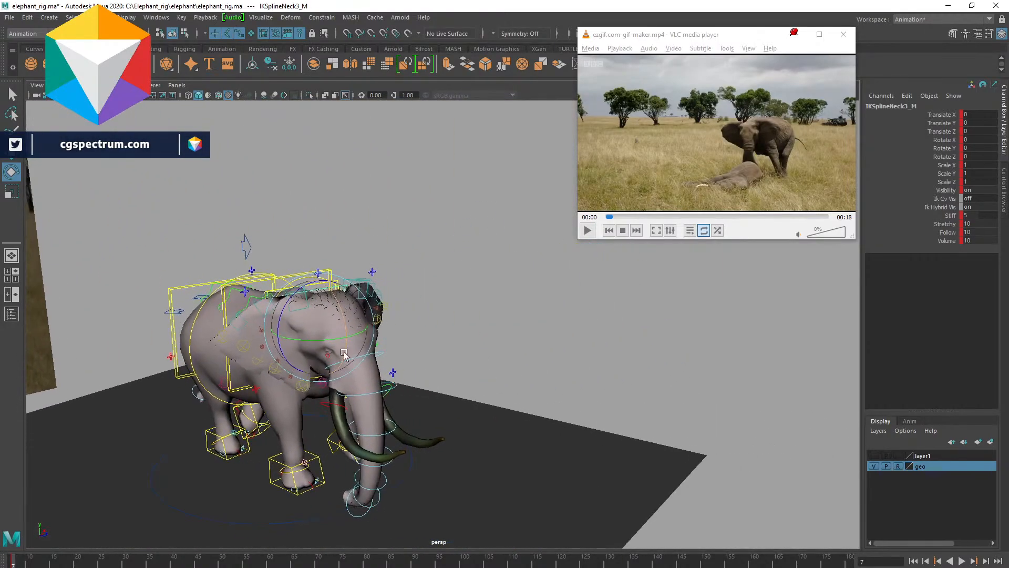
- Rotate the neck spline controls to raise the elephant's neck slightly, about 7 degrees on X at the base
left_click_drag(290, 295, 286, 301)
left_click_drag(407, 355, 388, 370, "alt")
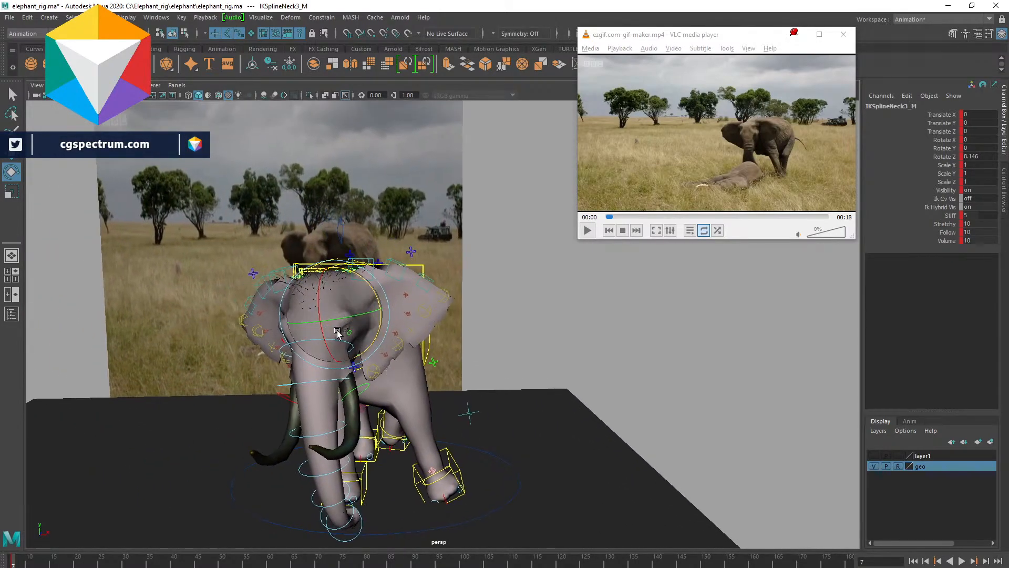
left_click_drag(331, 331, 331, 335)
left_click_drag(398, 330, 376, 308, "alt")
left_click(376, 308)
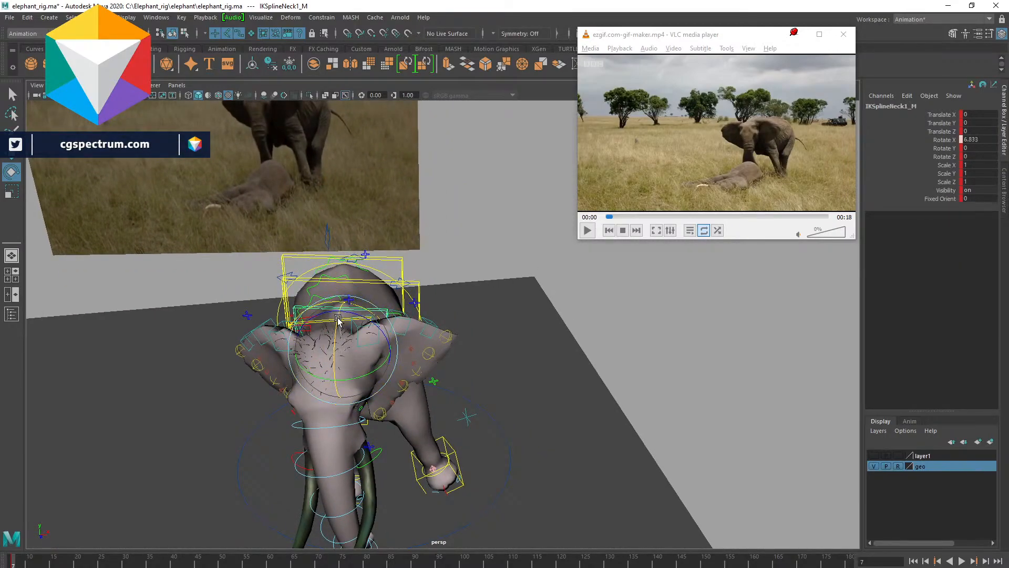
- Try rotating the upper spine control, then undo the rotation
left_click_drag(427, 305, 377, 273, "alt")
left_click(426, 274)
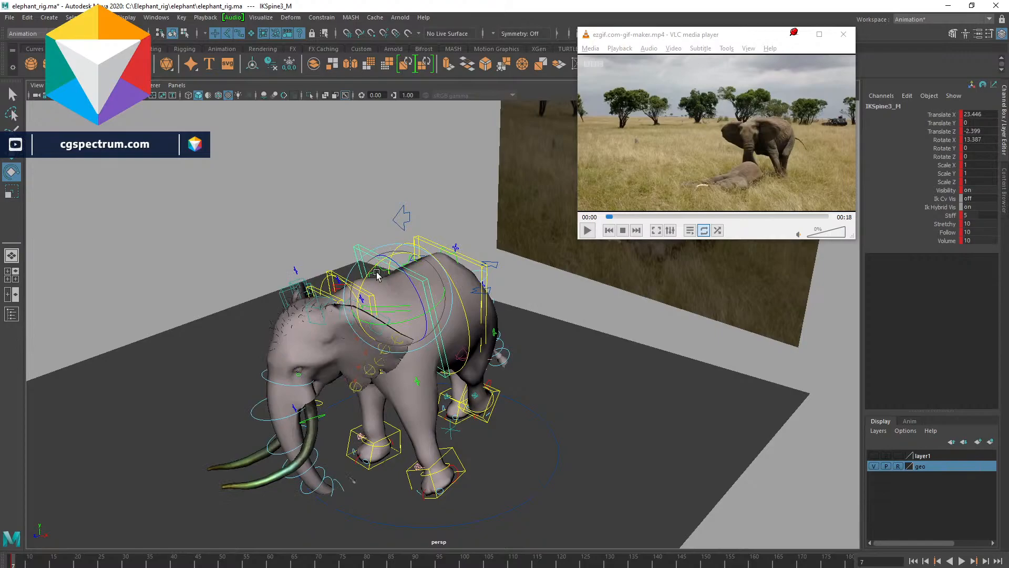
key("ctrl+z")
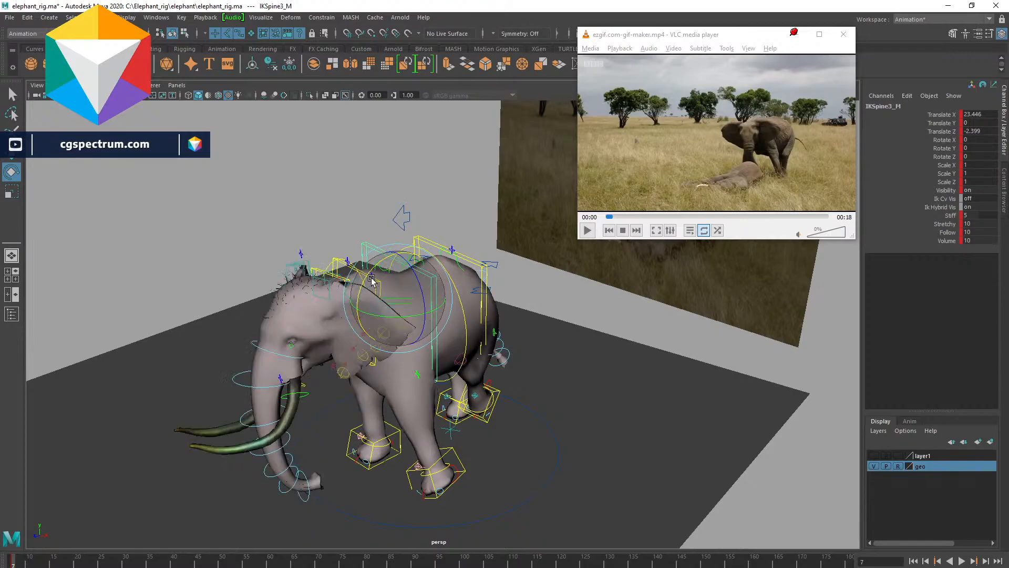
- Rotate the upper spine control about 10.6 degrees on X to arch the back
left_click_drag(372, 281, 582, 311)
left_click_drag(508, 344, 486, 353, "alt")
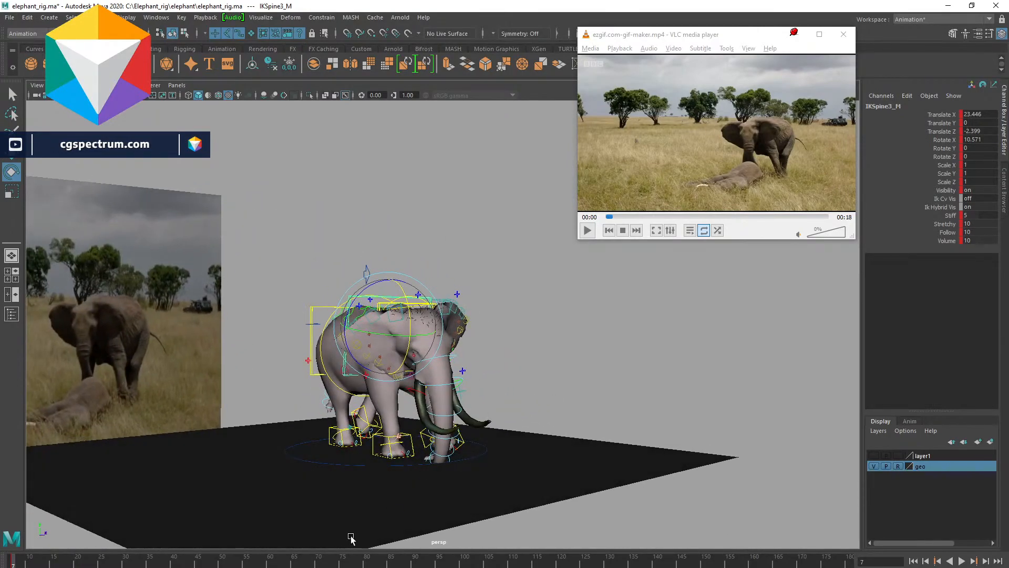
- Select the right front leg's IK control and shift it slightly
scroll(446, 425, "up", 3)
left_click(366, 461)
mouse_move(366, 461)
left_mouse_down("alt")
mouse_move(399, 461)
mouse_move(383, 462)
left_mouse_up("alt")
key("w")
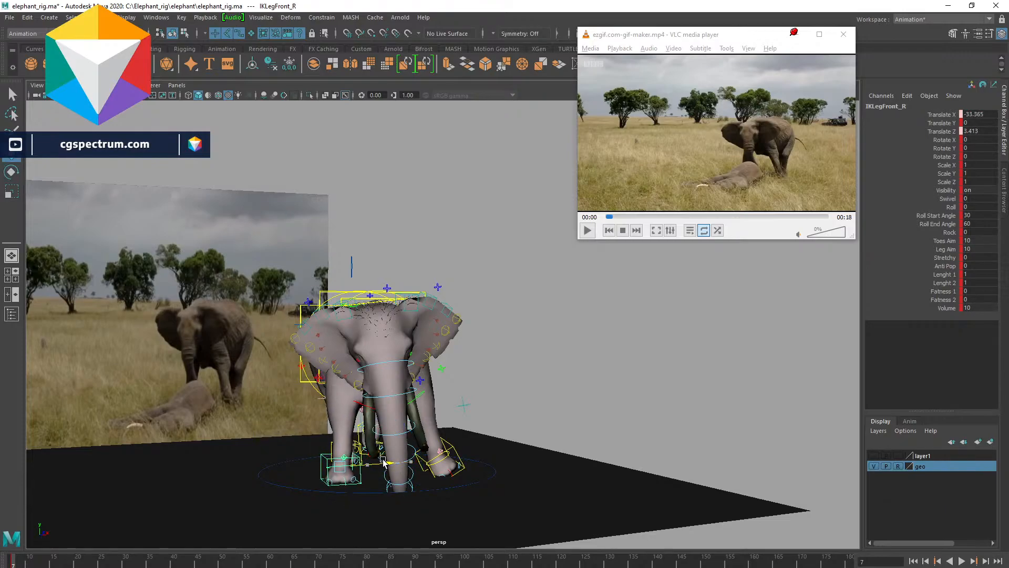
- Lower the root control slightly and tilt it about 4 degrees on Z
left_click_drag(344, 326, 315, 337, "alt")
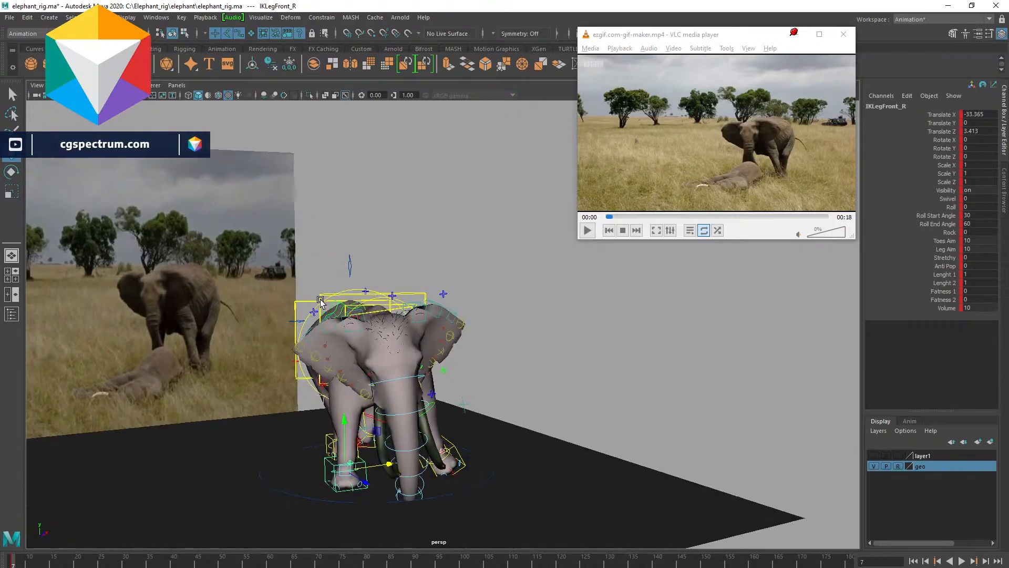
left_click(348, 263)
key("e")
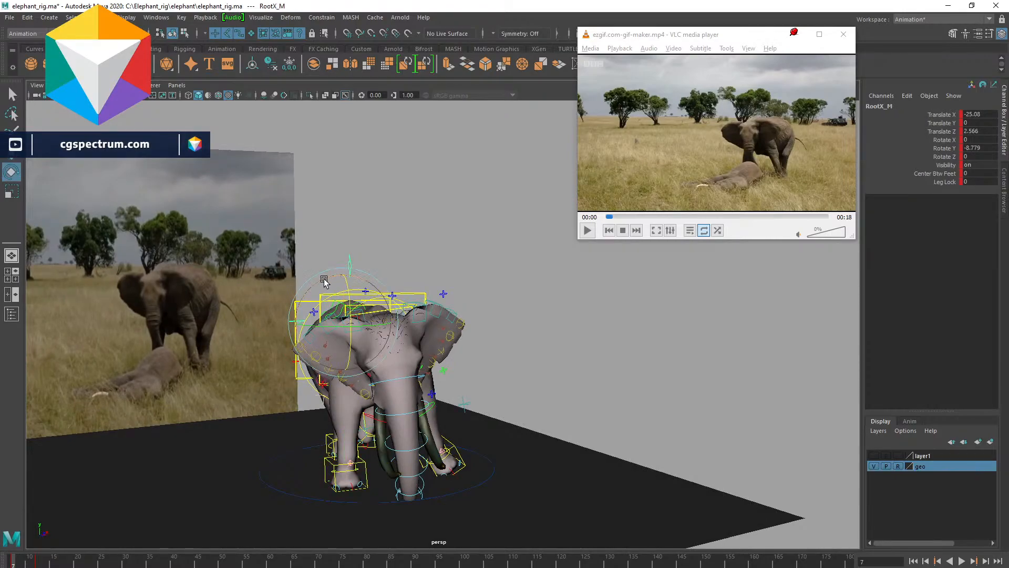
left_click_drag(323, 283, 344, 271)
key("w")
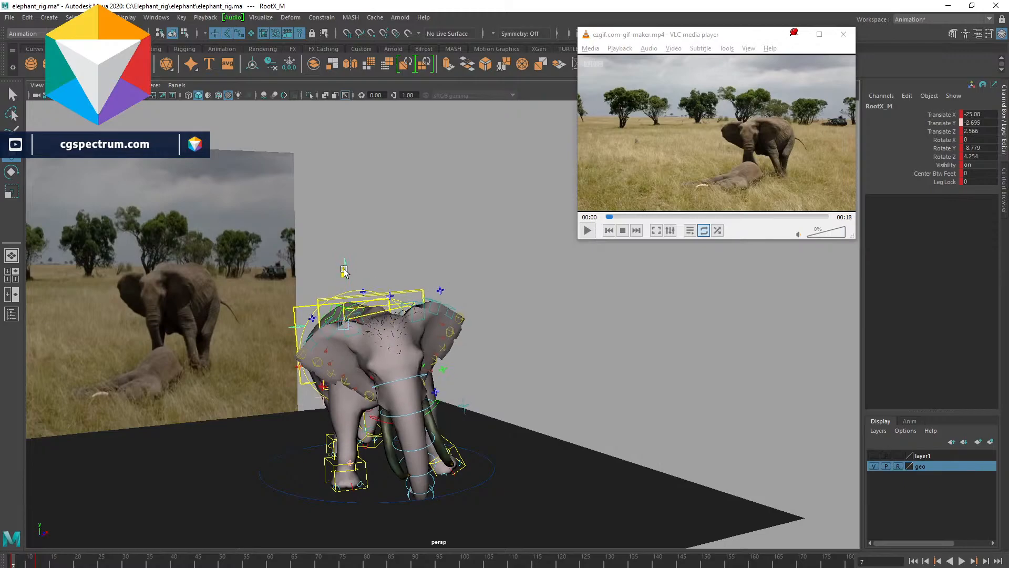
- Move and rotate the left front leg's IK control to lift and angle that foot
left_click_drag(388, 343, 441, 330, "alt")
left_click_drag(452, 373, 483, 378, "alt")
left_click(455, 460)
left_click_drag(484, 461, 451, 446)
key("e")
left_click_drag(555, 402, 603, 365, "alt")
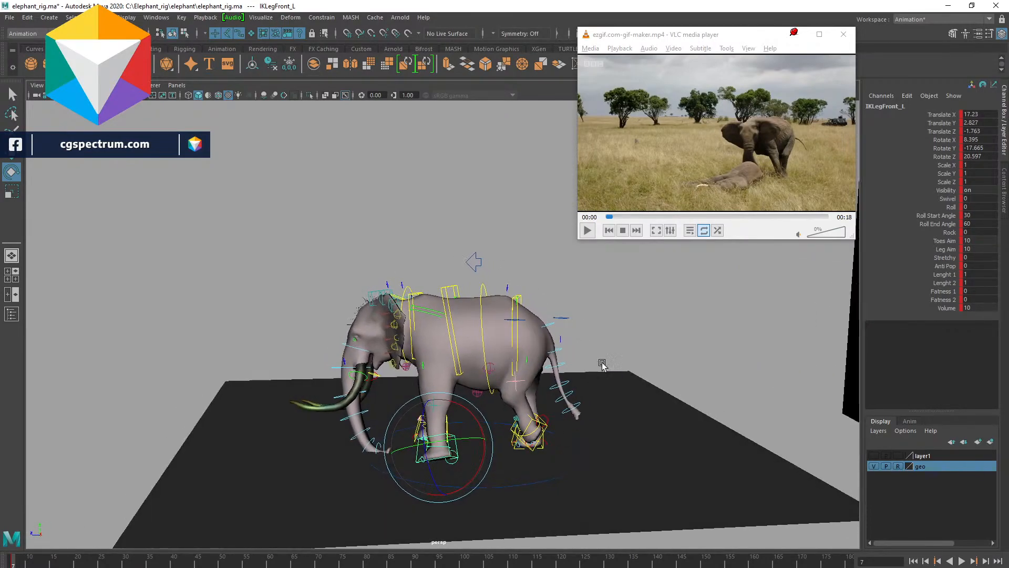
- Raise the left back leg's IK control and rotate it about 63 degrees on X to lift that foot
left_click(526, 428)
left_click_drag(526, 429, 385, 415, "alt")
key("w")
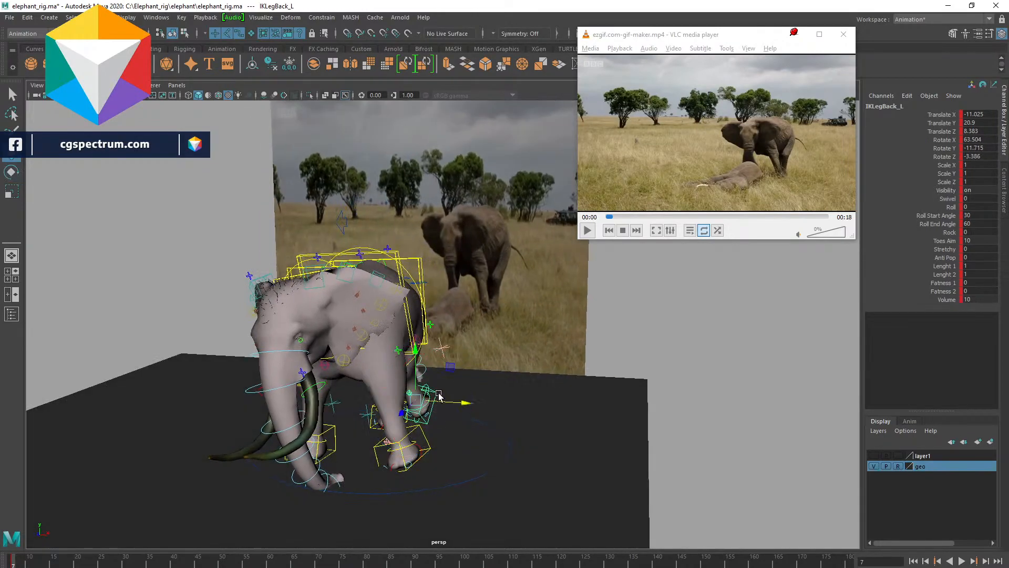
left_click_drag(445, 404, 456, 404)
left_click_drag(424, 354, 424, 350)
key("e")
mouse_move(427, 385)
left_mouse_down()
mouse_move(446, 397)
mouse_move(436, 378)
mouse_move(425, 384)
left_mouse_up()
left_click_drag(470, 430, 427, 439, "alt")
key("w")
mouse_move(514, 409)
left_mouse_down()
mouse_move(515, 392)
mouse_move(501, 420)
left_mouse_up()
left_click_drag(427, 437, 429, 361, "alt")
- Rotate the trunk's base FK control about -13 degrees on Y and Z to swing the trunk
scroll(456, 357, "up", 2)
left_click(360, 373)
key("e")
left_click_drag(392, 389, 330, 381)
key("ctrl+z")
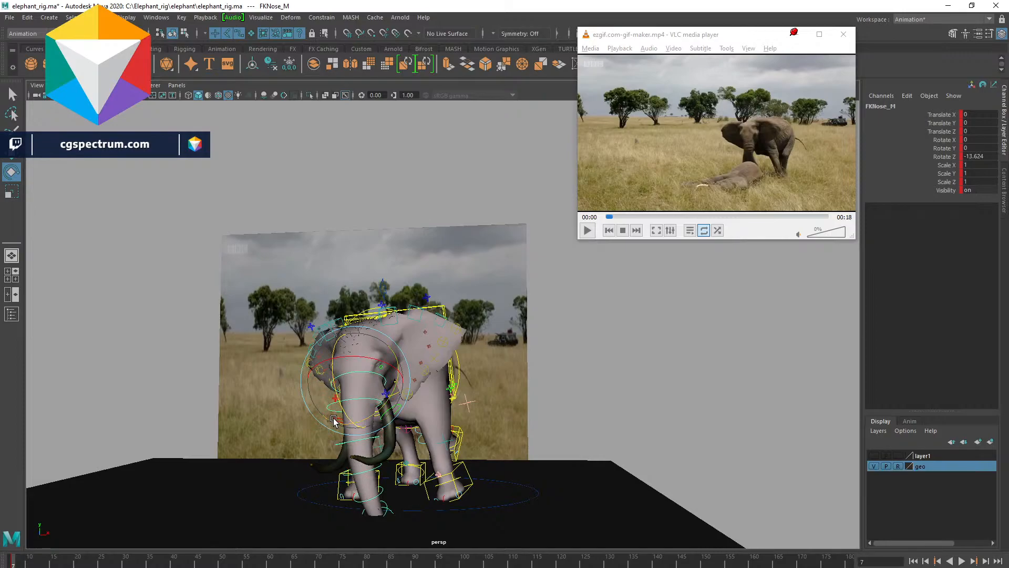
left_click_drag(358, 451, 383, 425)
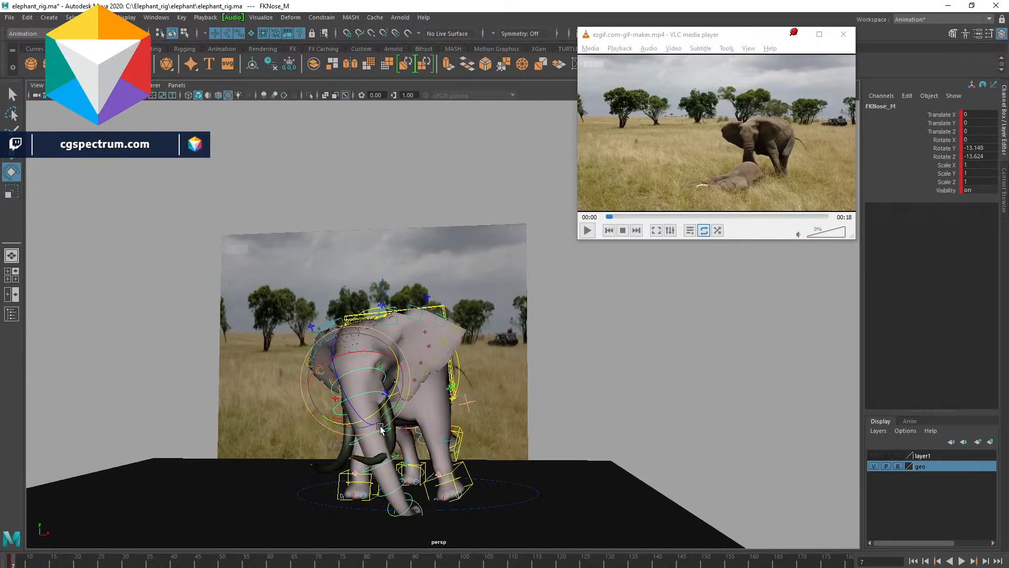
- Try rotating the lower trunk FK controls, then undo both rotations
key("q")
left_click(367, 435)
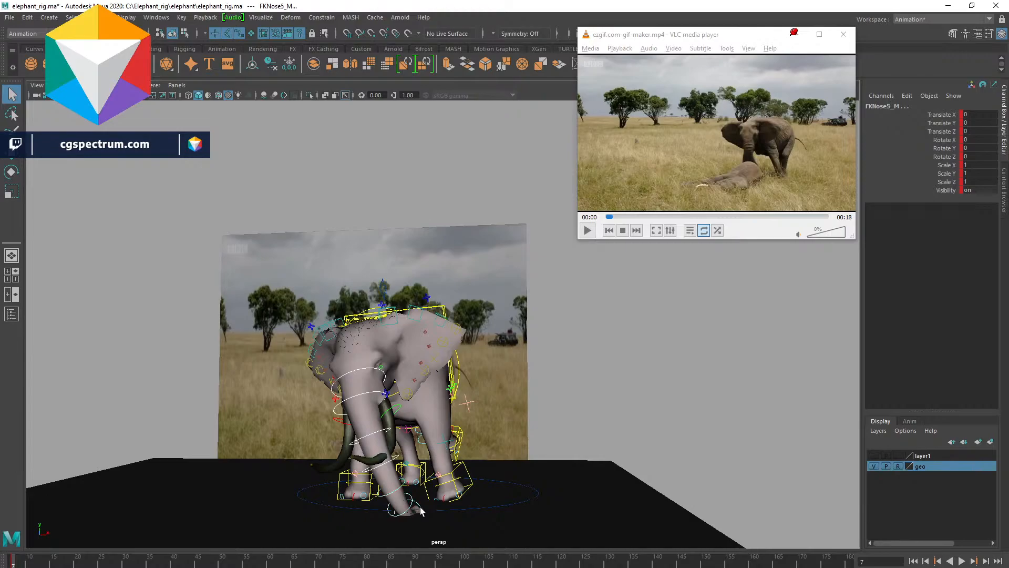
key("e")
left_click_drag(431, 481, 366, 484)
key("ctrl+z")
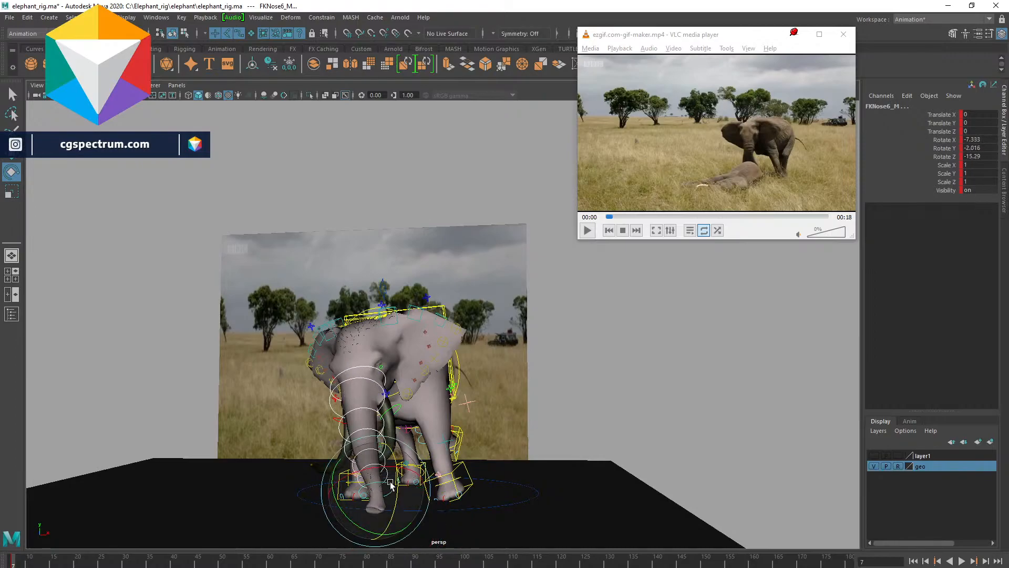
key("ctrl+z")
- Rotate the trunk FK controls to curl the trunk sideways toward the front legs
left_click(919, 148)
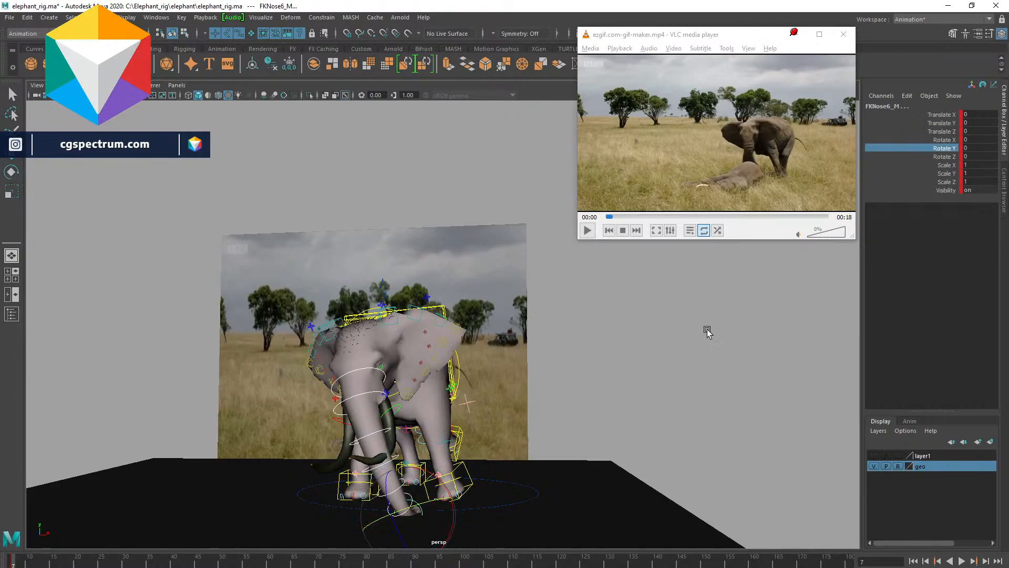
middle_click_drag(651, 400, 627, 376)
left_click(366, 386)
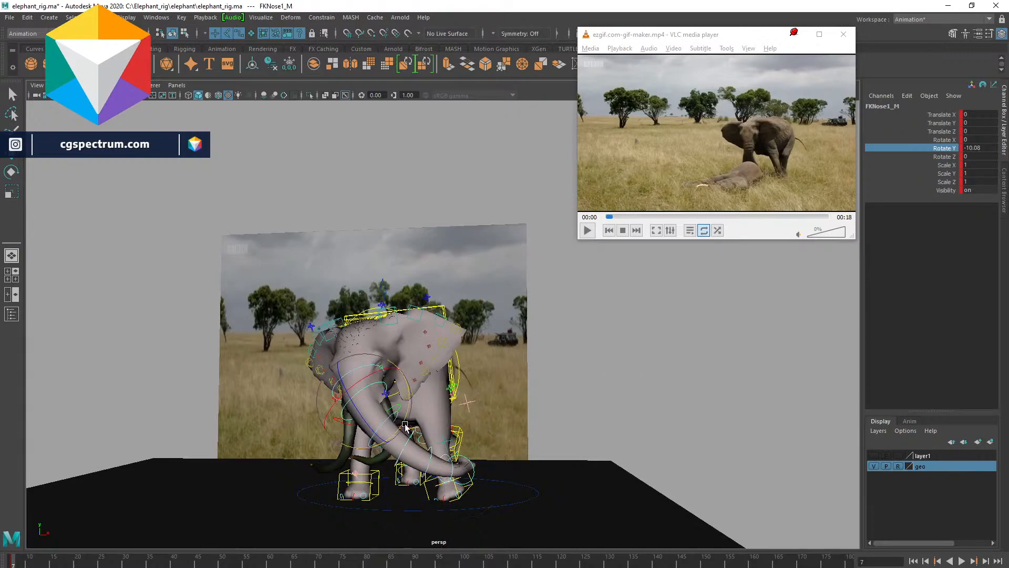
left_click_drag(406, 407, 397, 423)
left_click(538, 353)
left_click(360, 364)
left_click_drag(360, 364, 381, 384)
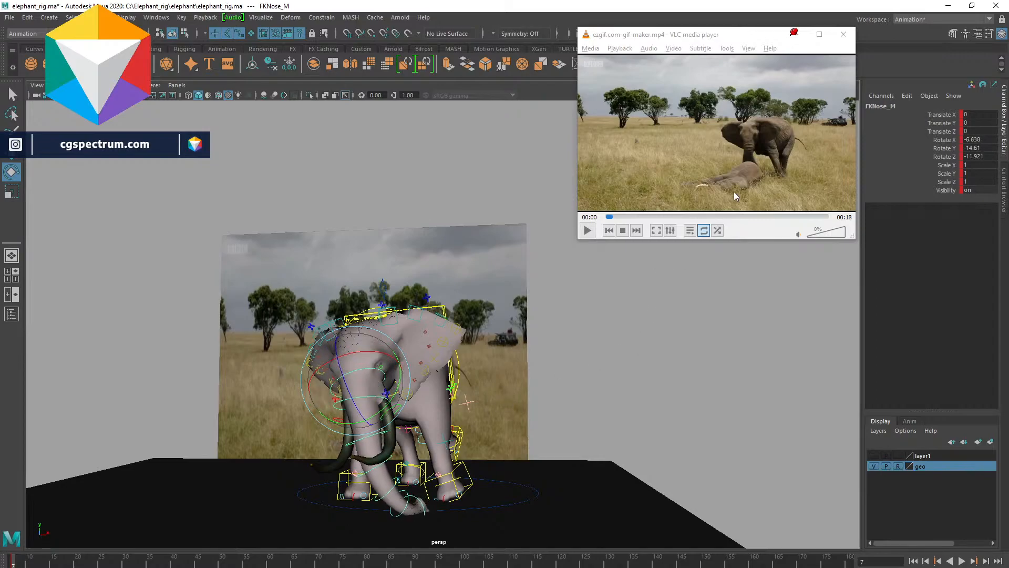
- Rewind the reference clip to its first frame and deselect the rig
left_click_drag(631, 215, 604, 221)
left_click(639, 402)
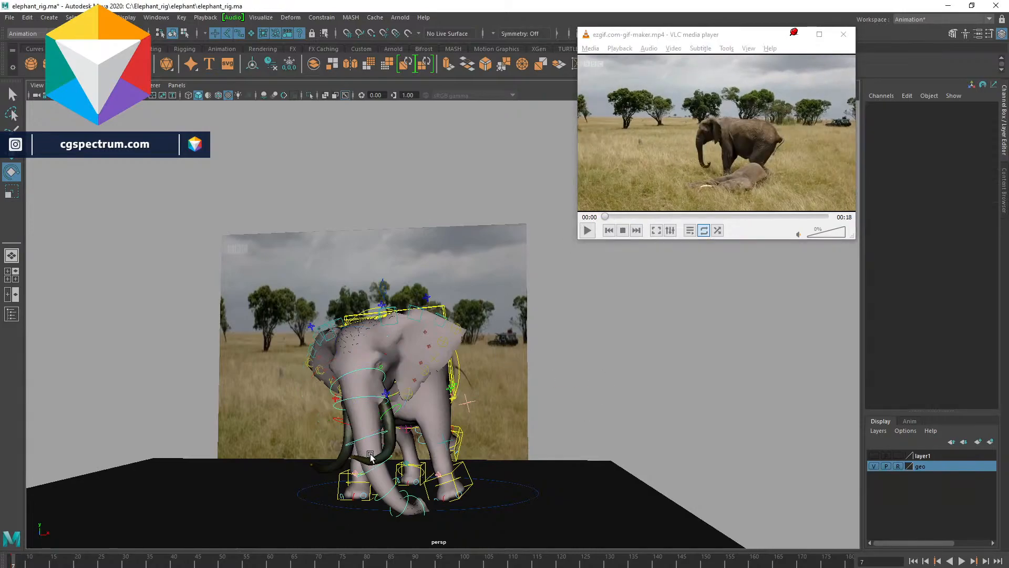
left_click(886, 467)
- Select both tusks, put them on a new display layer, and hide that layer
left_click(388, 450)
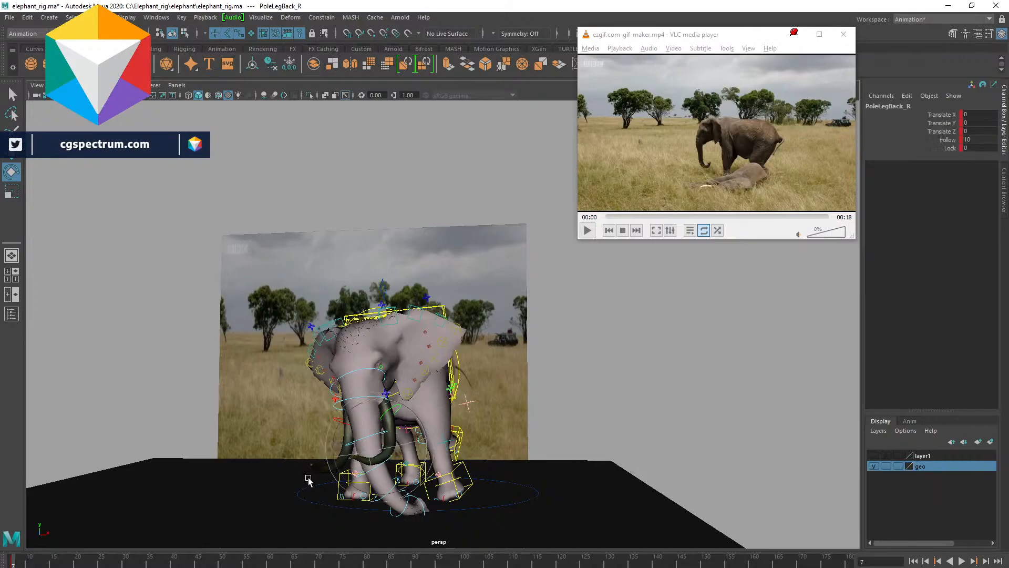
key("q")
left_click(356, 463)
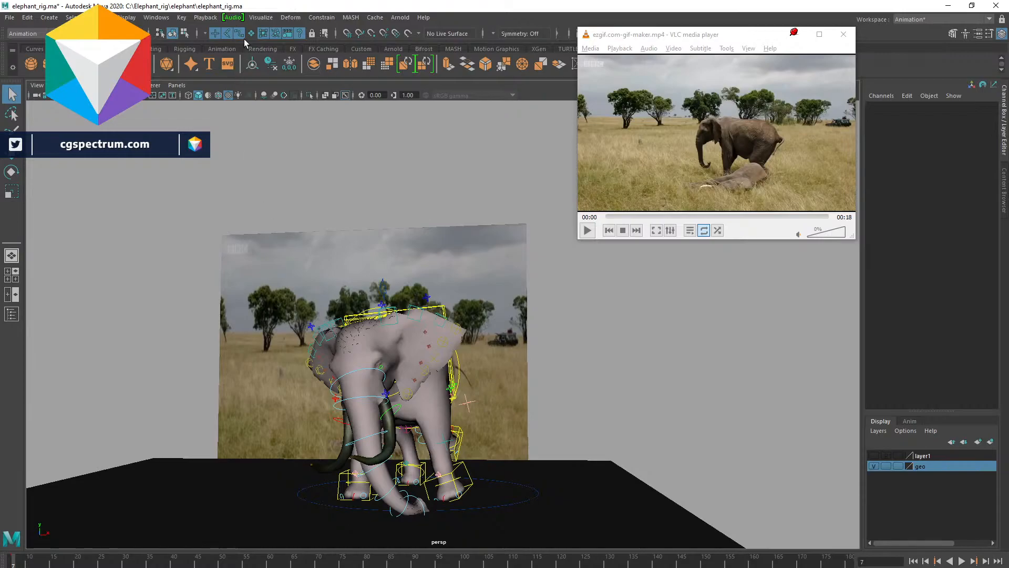
left_click(335, 460)
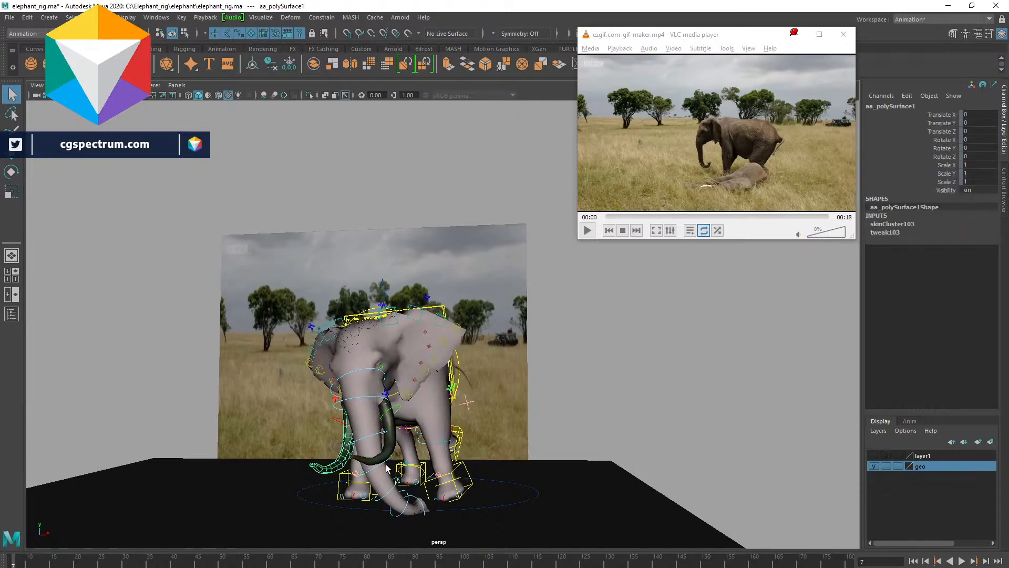
left_click(990, 442)
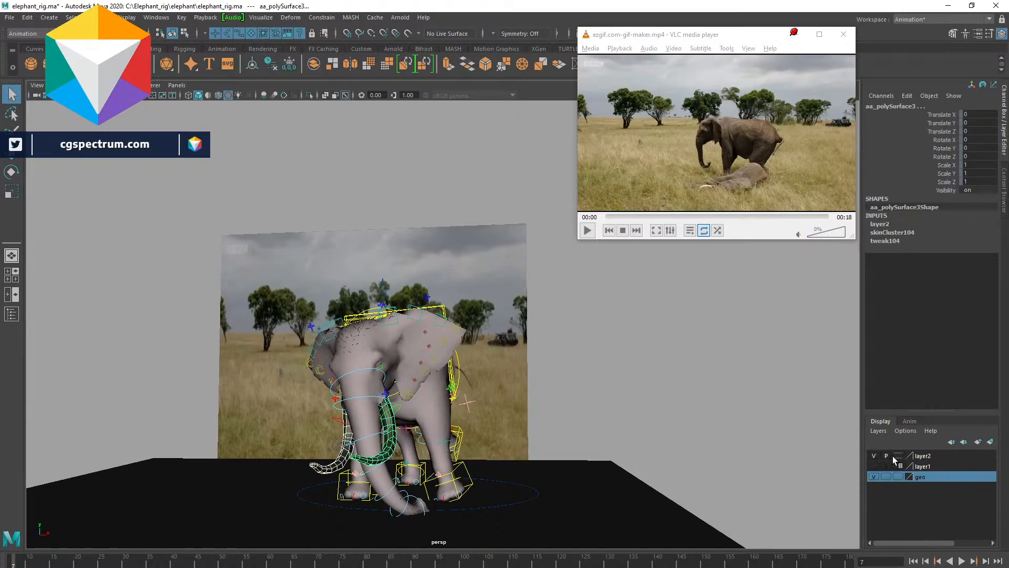
left_click(874, 456)
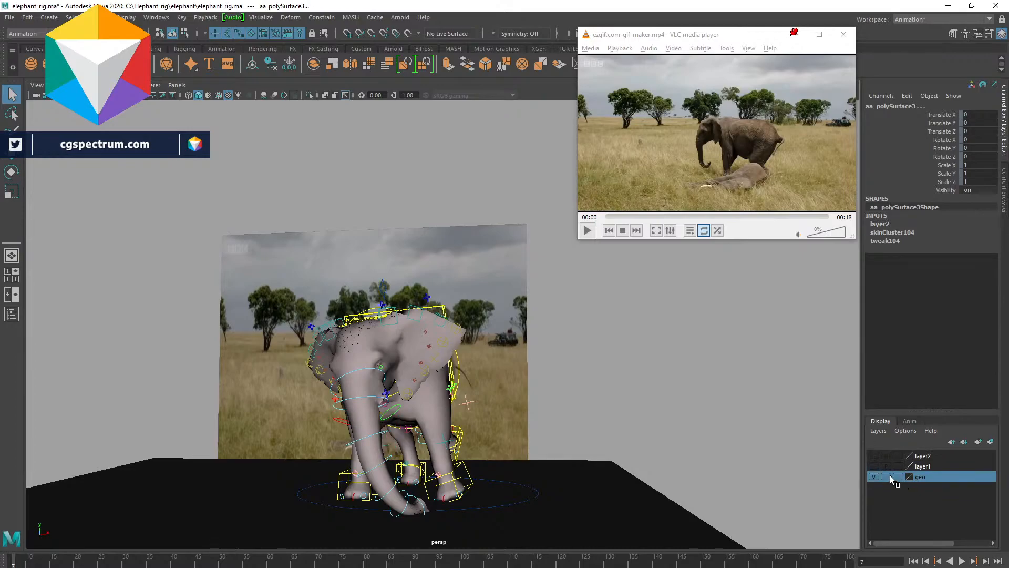
left_click(898, 477)
- Play the scene's timeline to review the elephant's motion
left_click(615, 347)
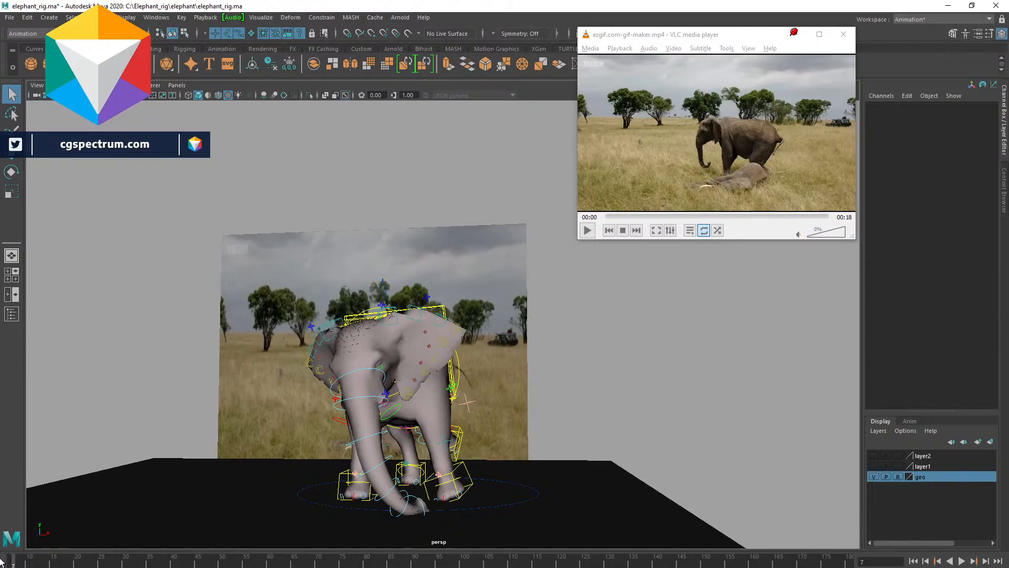
key("alt+v")
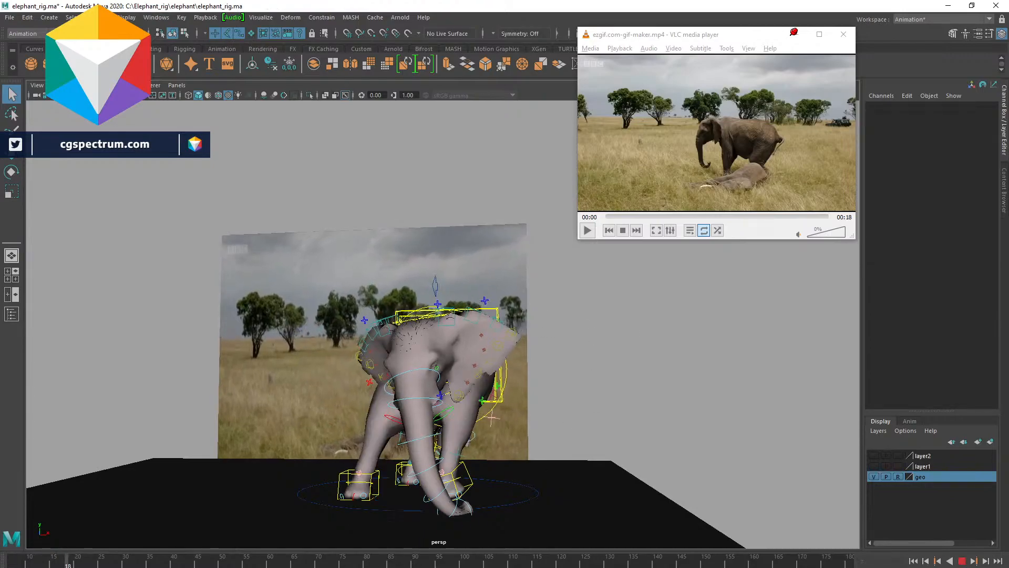
left_click_drag(22, 564, 18, 563)
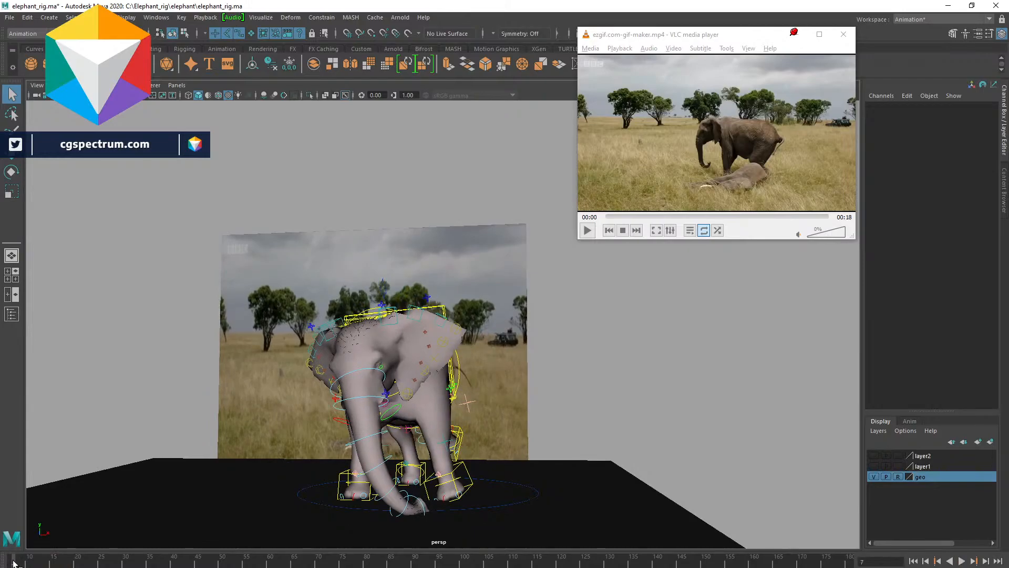
key("alt+v")
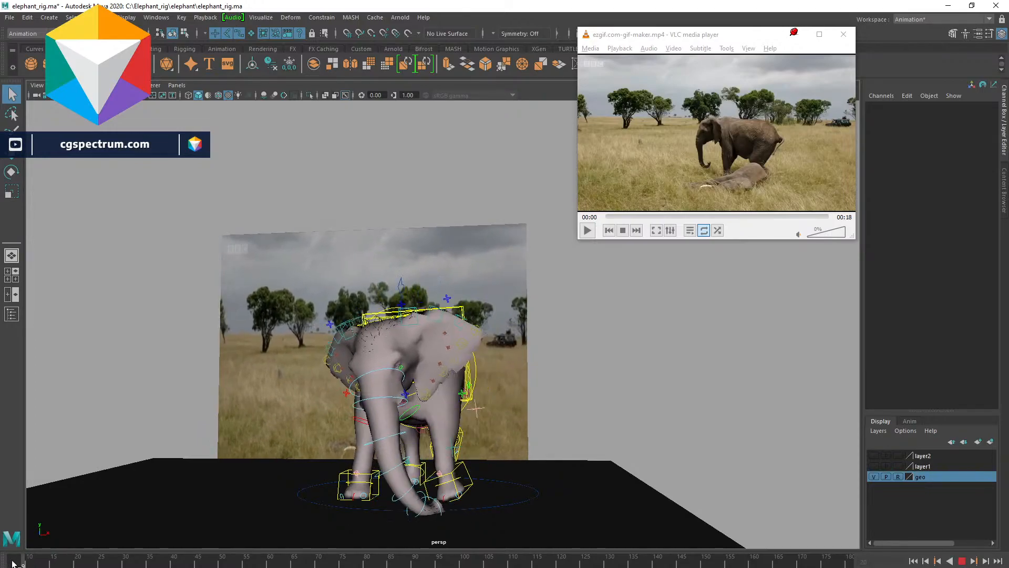
left_click(30, 564)
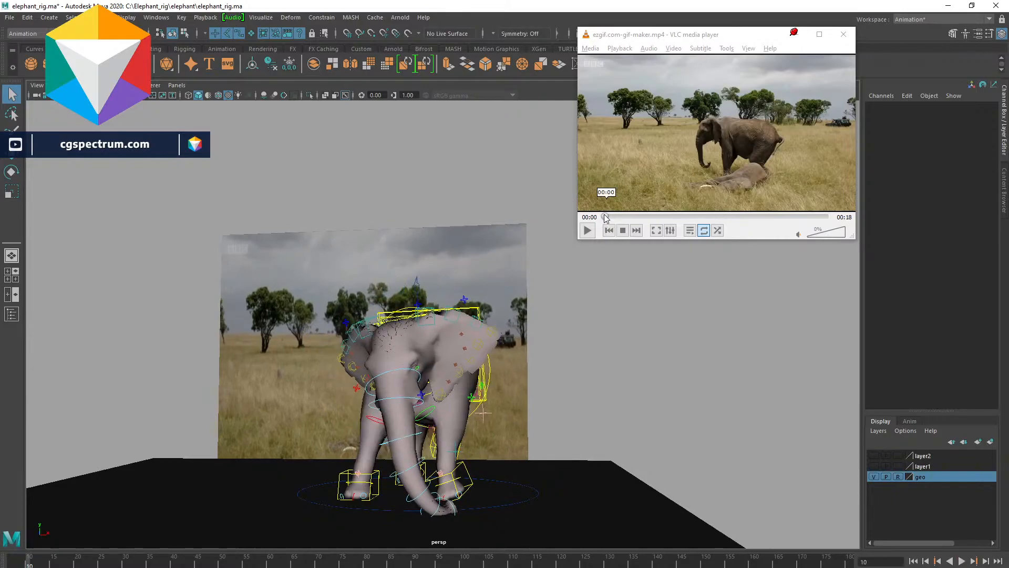
- Advance the reference clip to about one second and play the timeline again from a new angle
left_click(607, 217)
left_click_drag(606, 216, 616, 217)
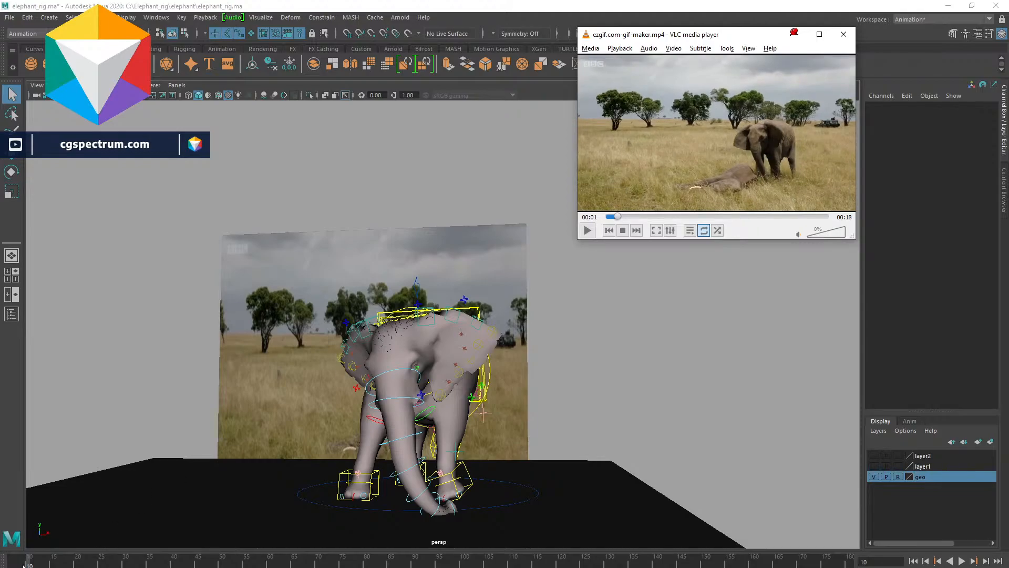
left_click_drag(546, 351, 309, 485, "alt")
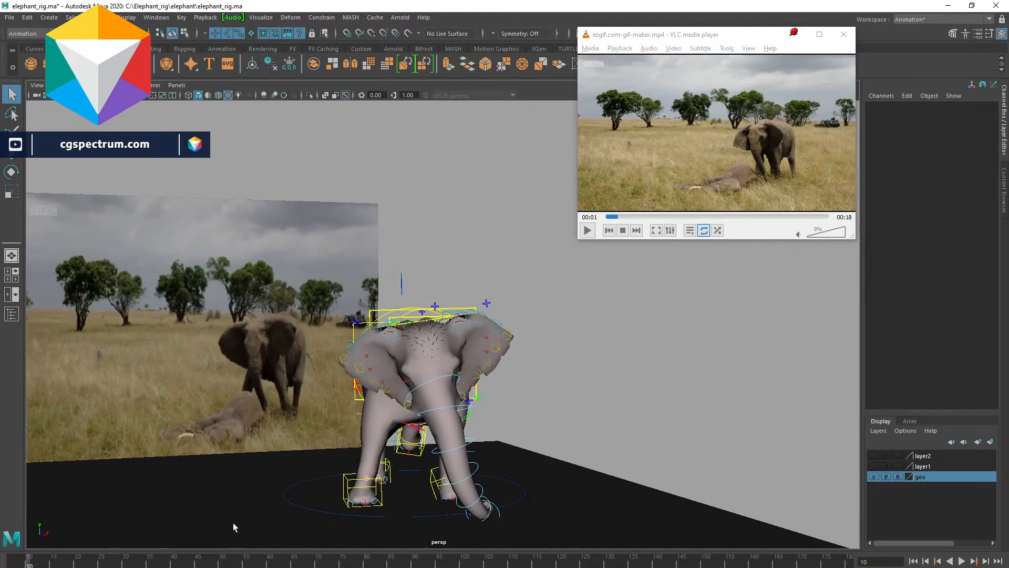
key("alt+v")
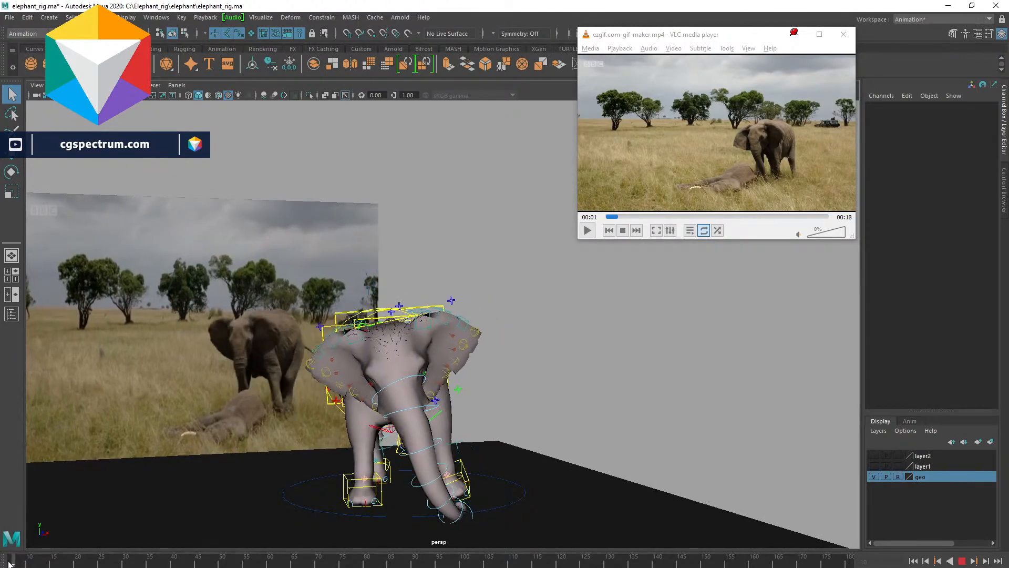
key("Escape")
- Raise the left front leg's IK control and rotate it about -27 degrees on Y to match the reference
left_click(457, 474)
key("w")
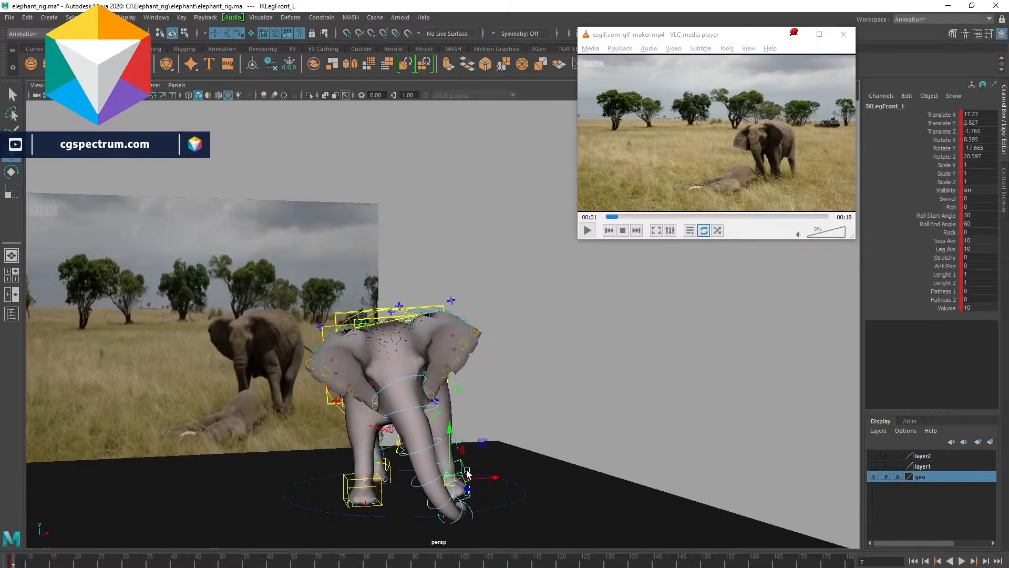
left_click_drag(441, 472, 490, 499, "alt")
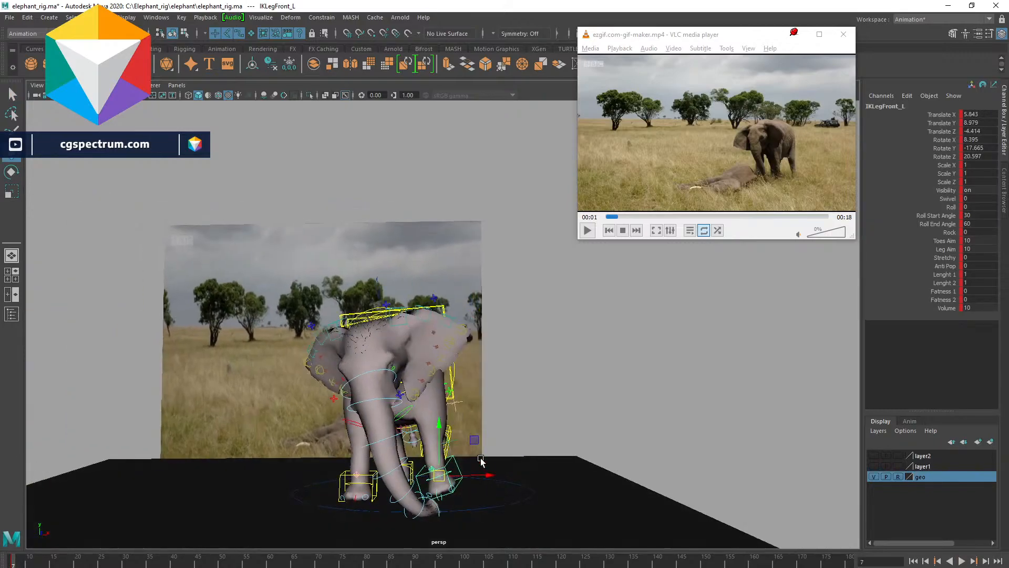
key("e")
left_click_drag(440, 474, 517, 490)
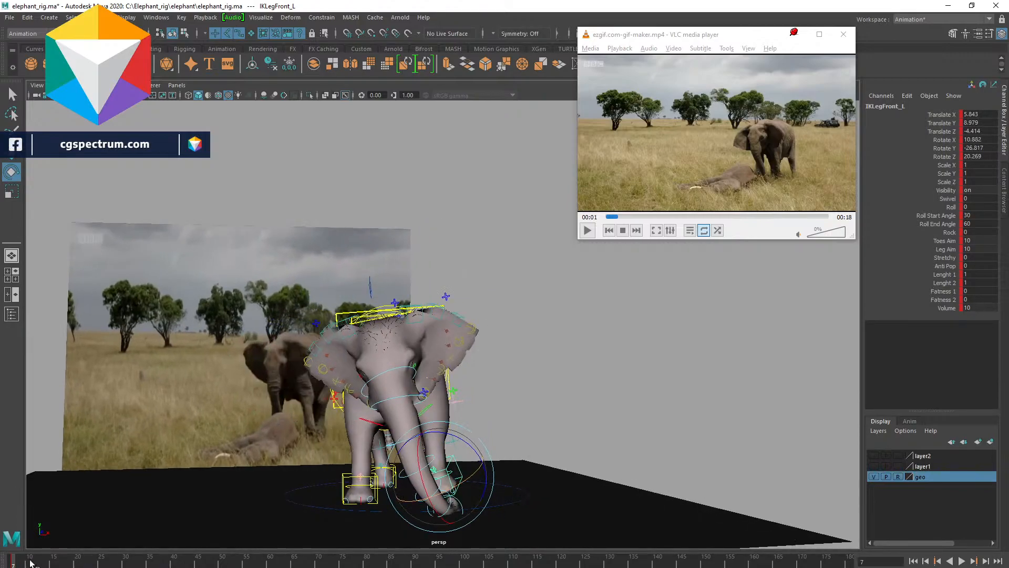
- Play the timeline to review the elephant's current motion
key("alt+v")
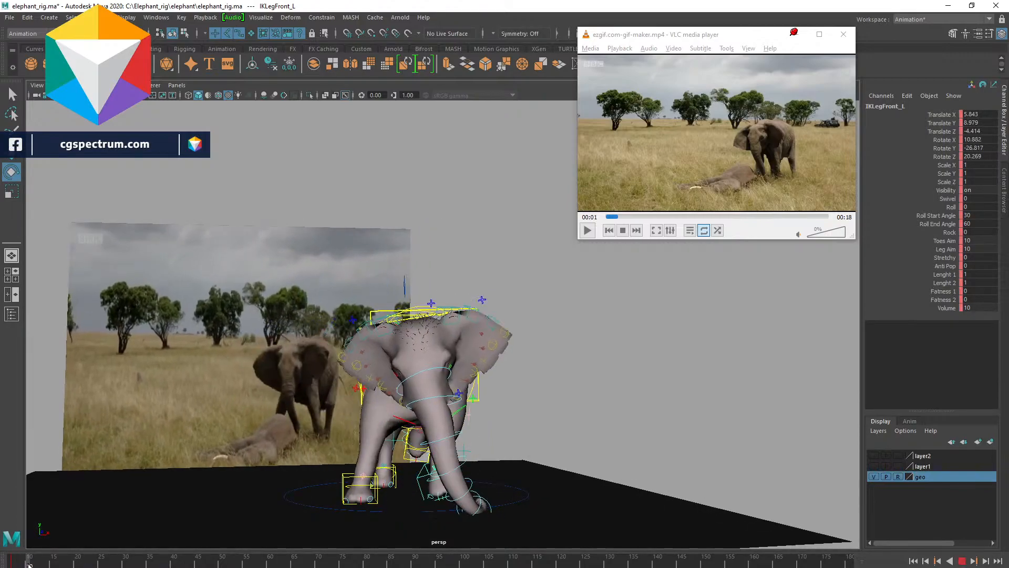
key("alt+v")
- Select the root control, move it to shift the body, and rotate it slightly to line up with the reference
left_click_drag(583, 421, 454, 302, "alt")
left_click(449, 296)
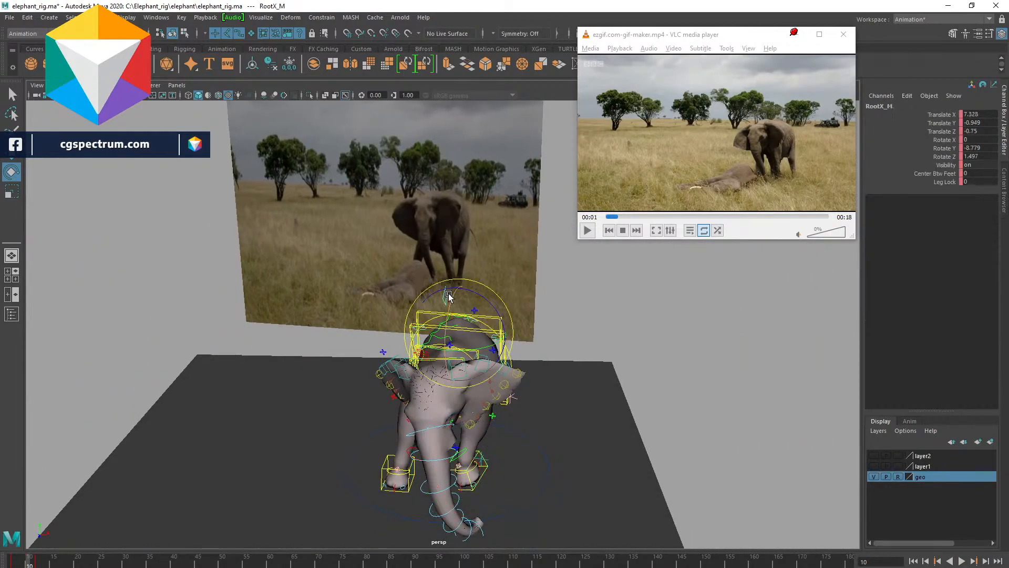
key("w")
left_click_drag(511, 334, 541, 396)
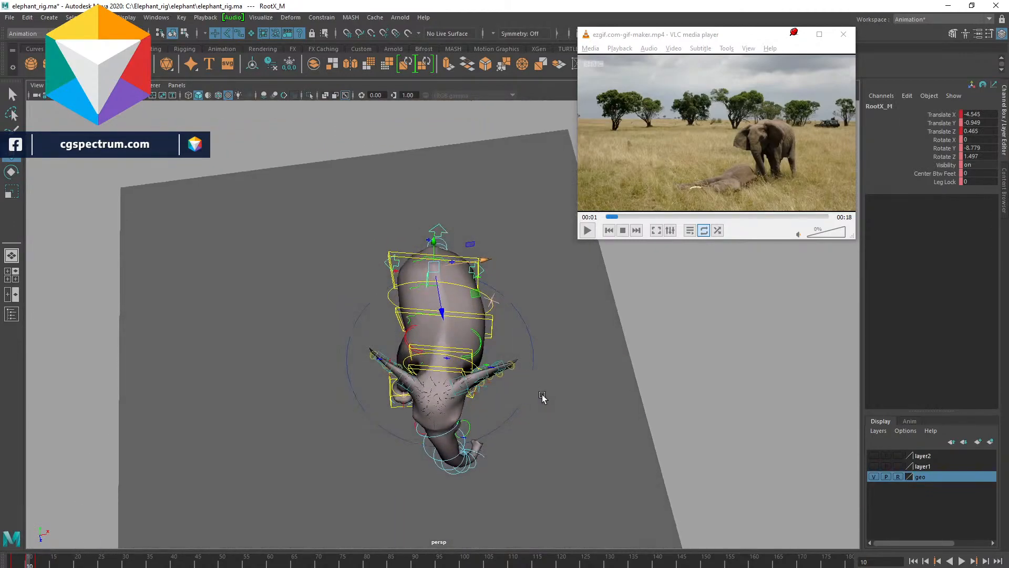
left_click_drag(483, 260, 474, 261)
left_click_drag(477, 336, 489, 369, "alt")
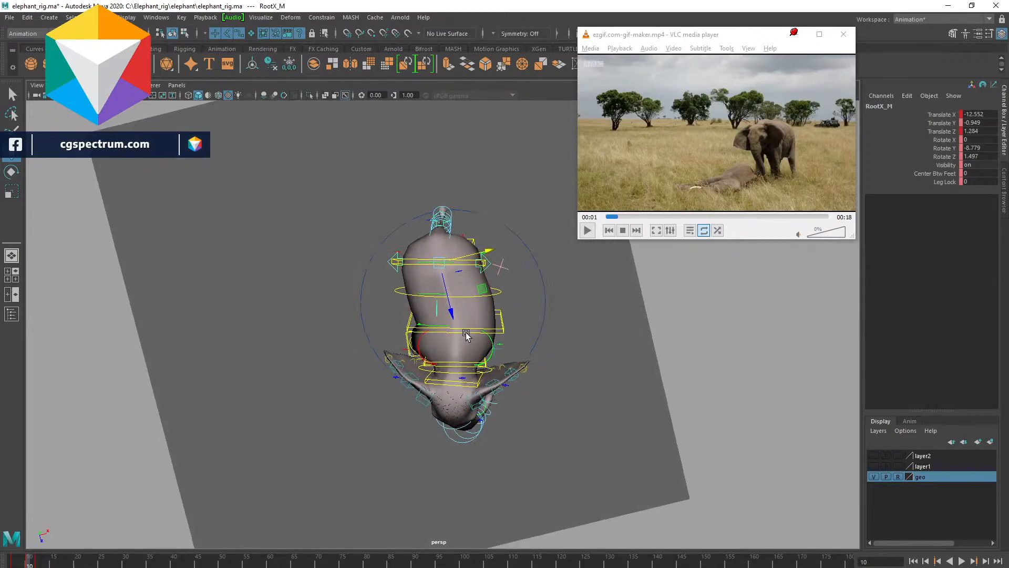
key("e")
left_click_drag(481, 282, 483, 275)
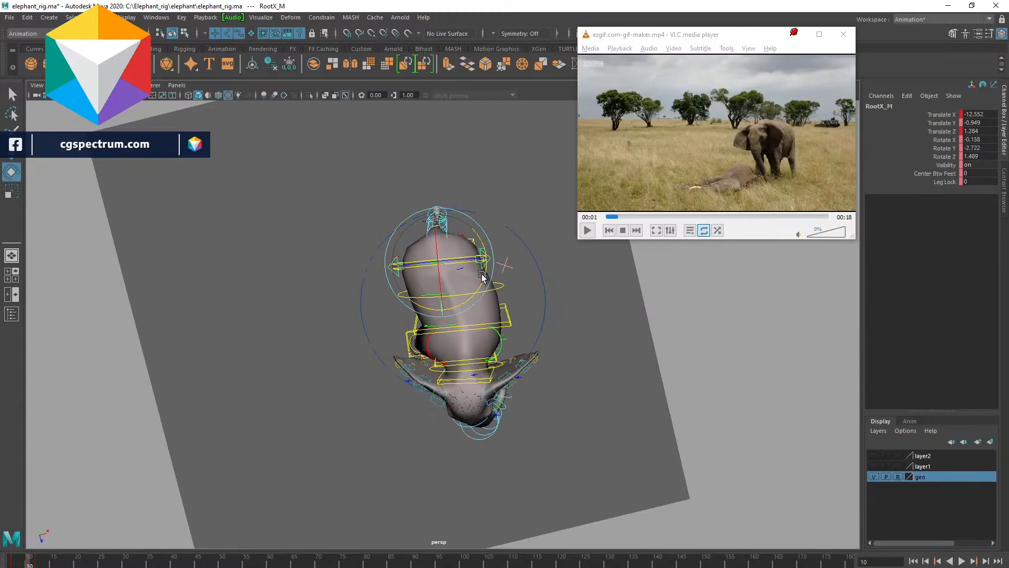
- Select the upper spine IK control and nudge it slightly sideways
left_click_drag(473, 357, 655, 347, "alt")
left_click(532, 365)
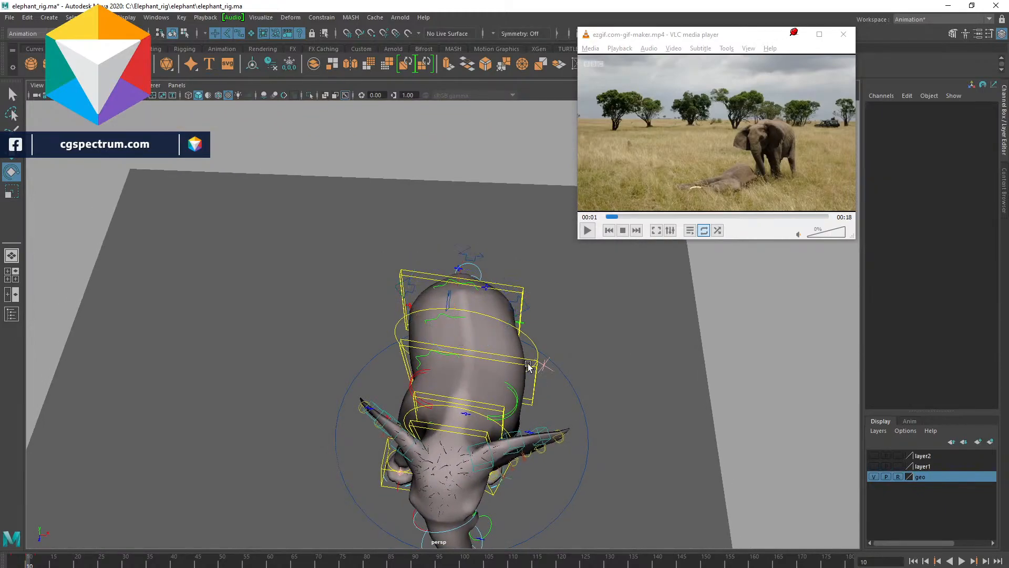
left_click(523, 367)
left_click_drag(512, 395, 524, 396)
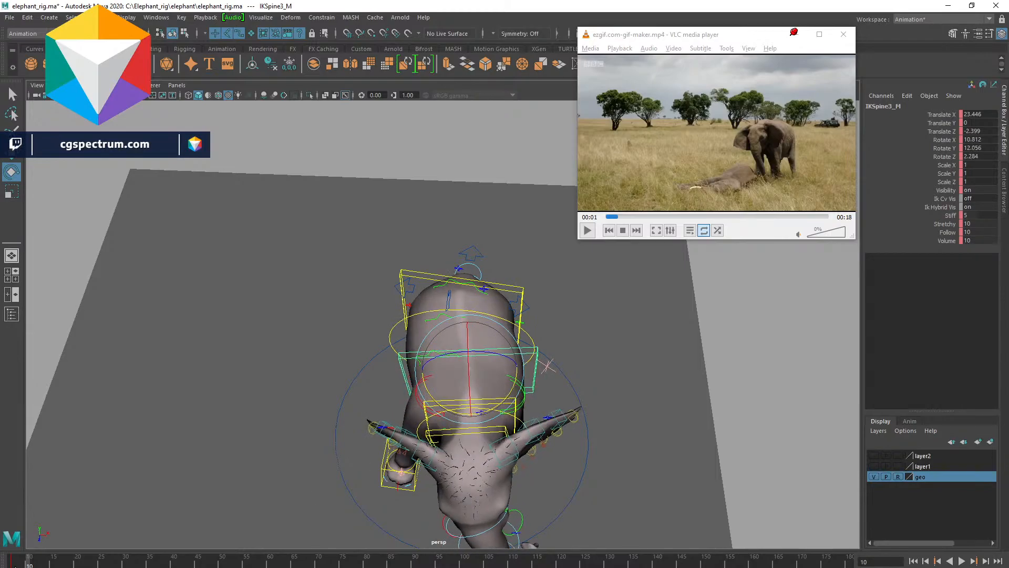
- Play the timeline again to check the root and spine adjustments
key("alt+v")
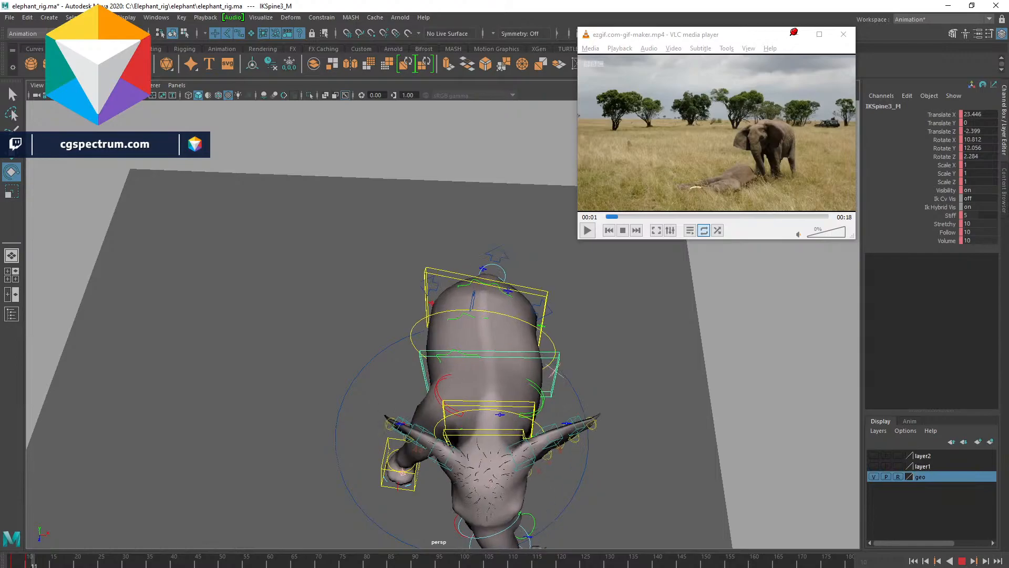
key("alt+v")
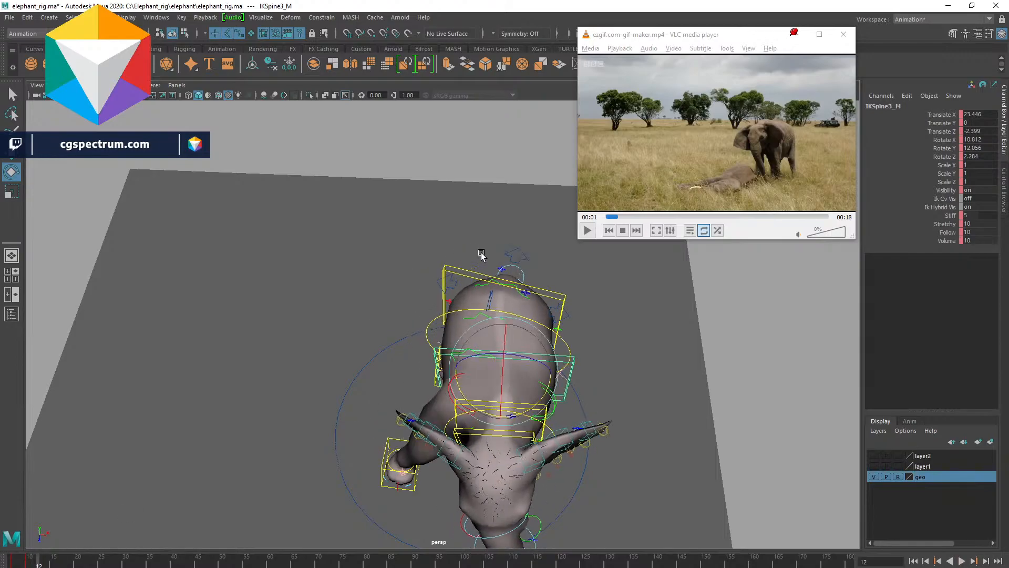
left_click(519, 254)
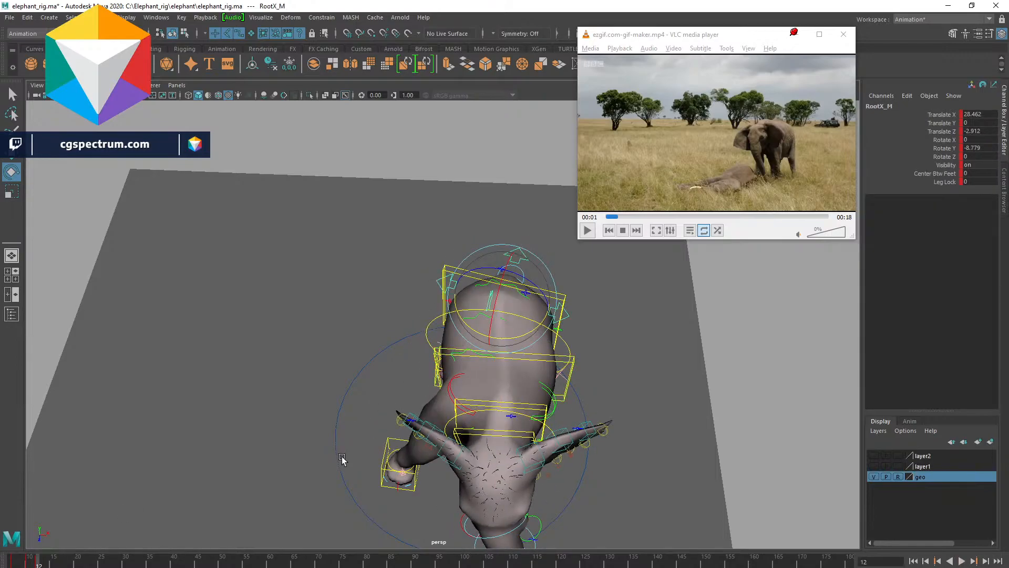
left_click(28, 564)
key("alt+v")
key("alt+v")
key("a")
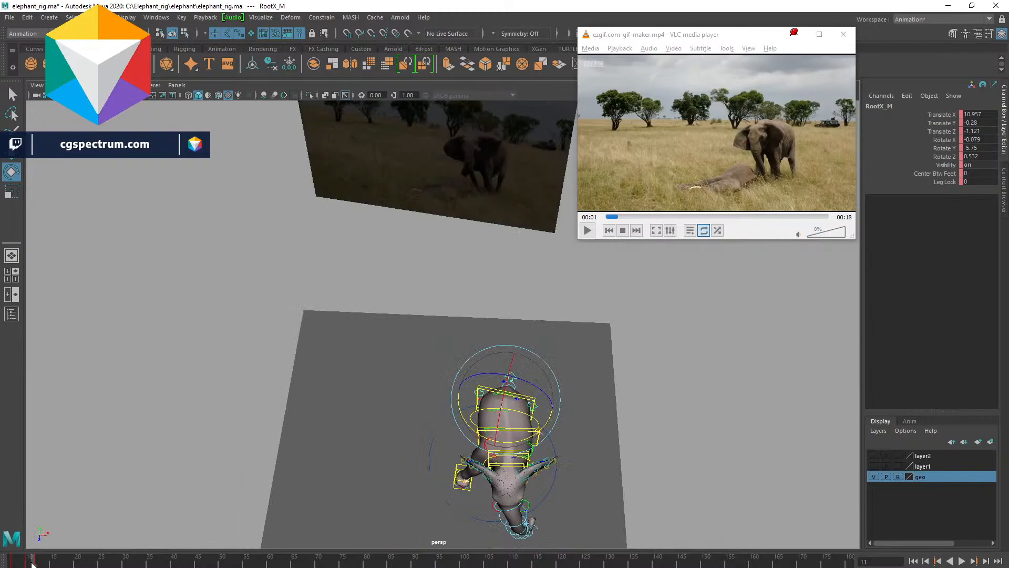
left_click(37, 562)
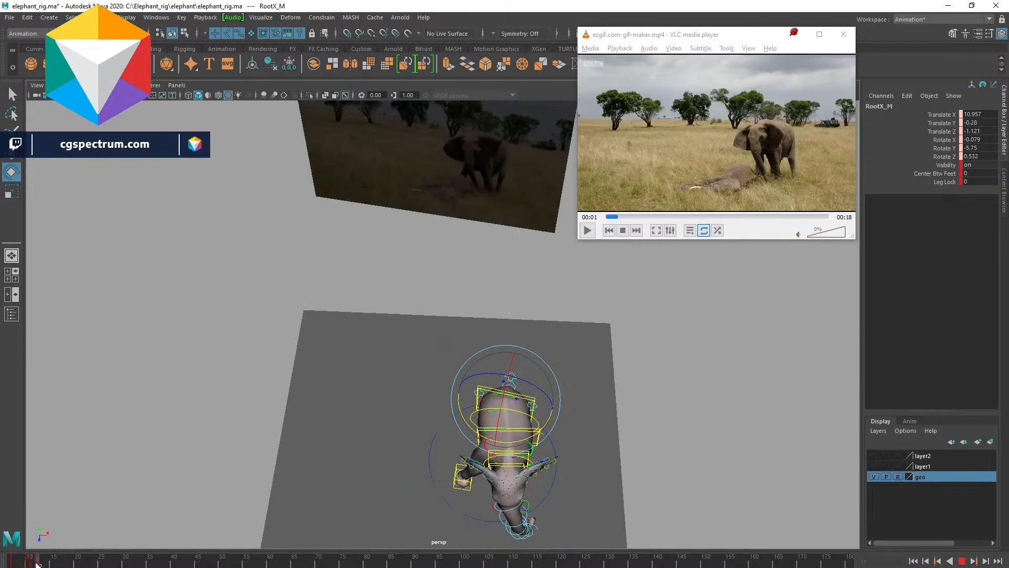
key("s")
left_click(33, 562)
right_click(33, 562)
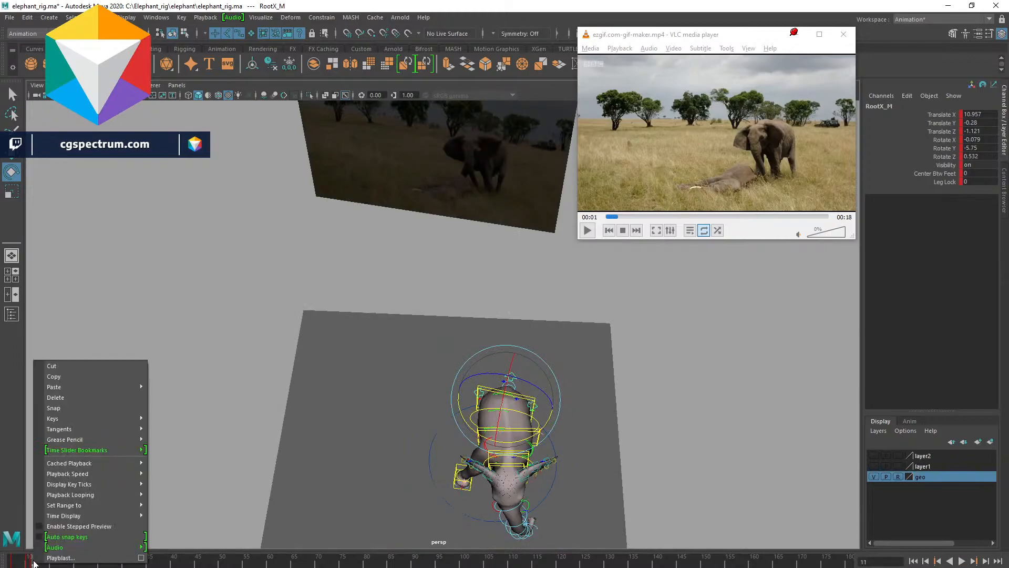
left_click(61, 399)
- Play the timeline and scrub back to the start frame
key("alt+v")
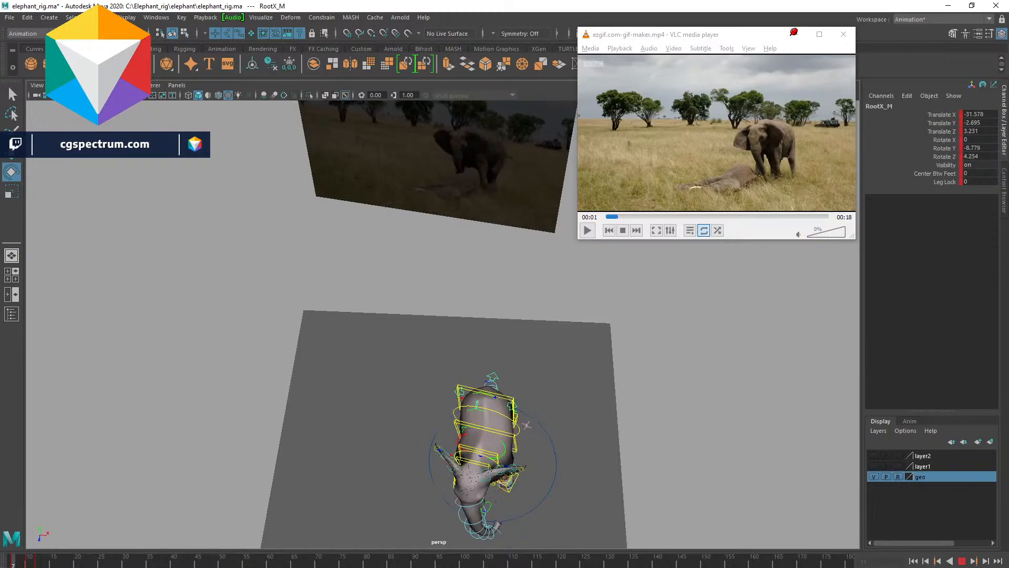
left_click_drag(17, 564, 13, 565)
left_click_drag(503, 418, 179, 167, "alt")
- Save the scene as a new file named elephant_rig_anim_01.ma
left_click(10, 17)
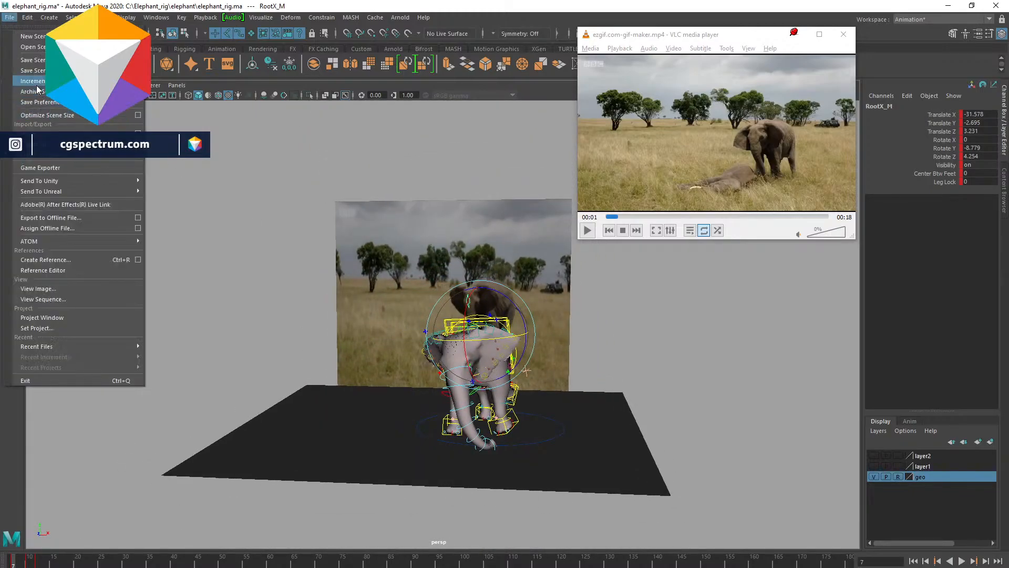
left_click(57, 70)
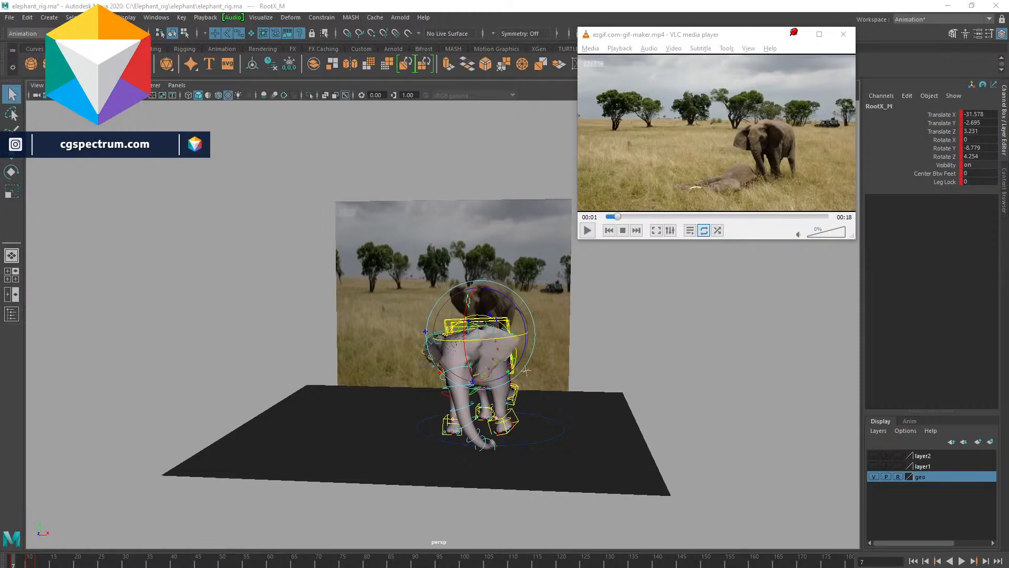
left_click_drag(404, 131, 309, 241)
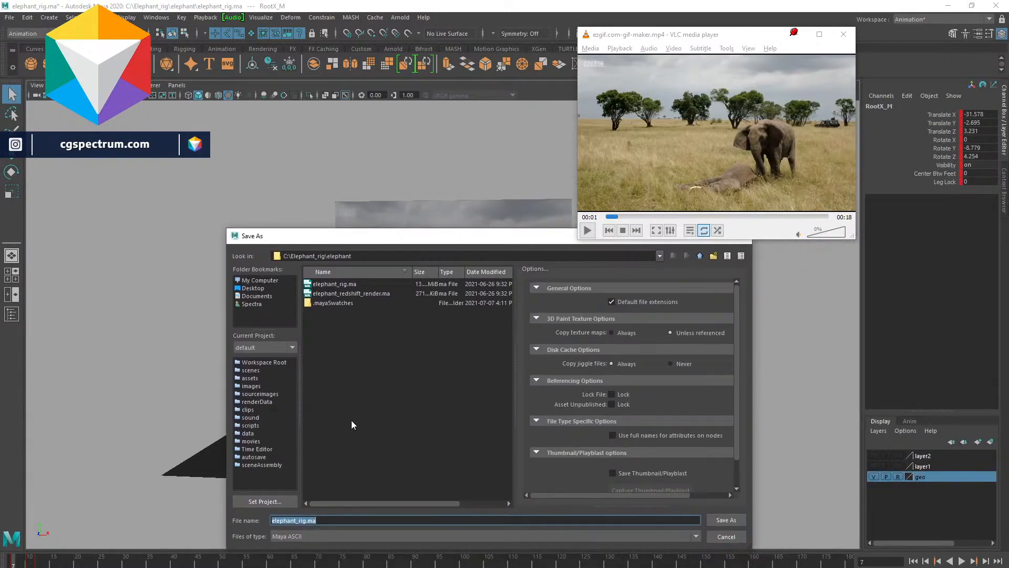
left_click(307, 519)
type("_anim_01")
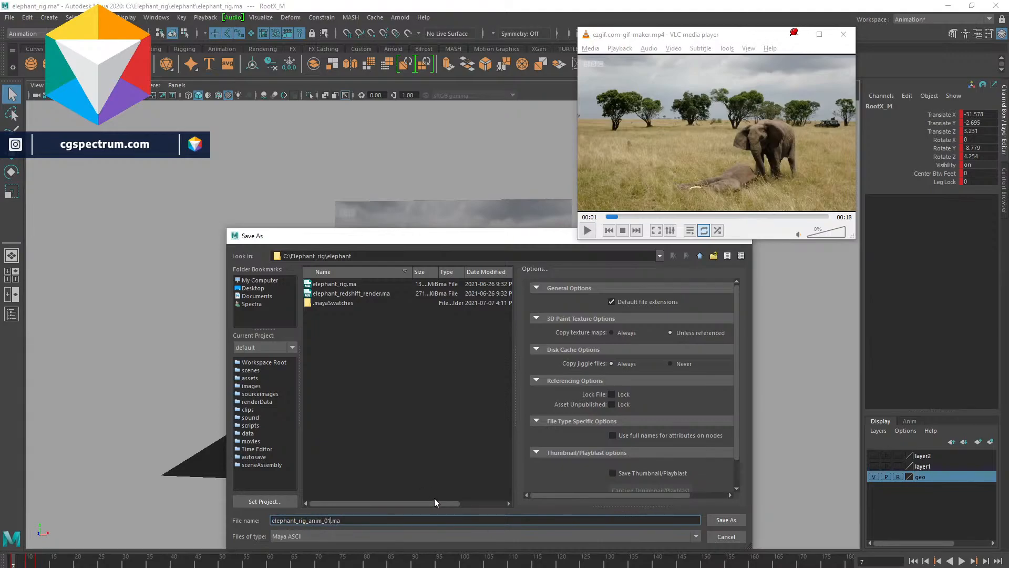
left_click(725, 520)
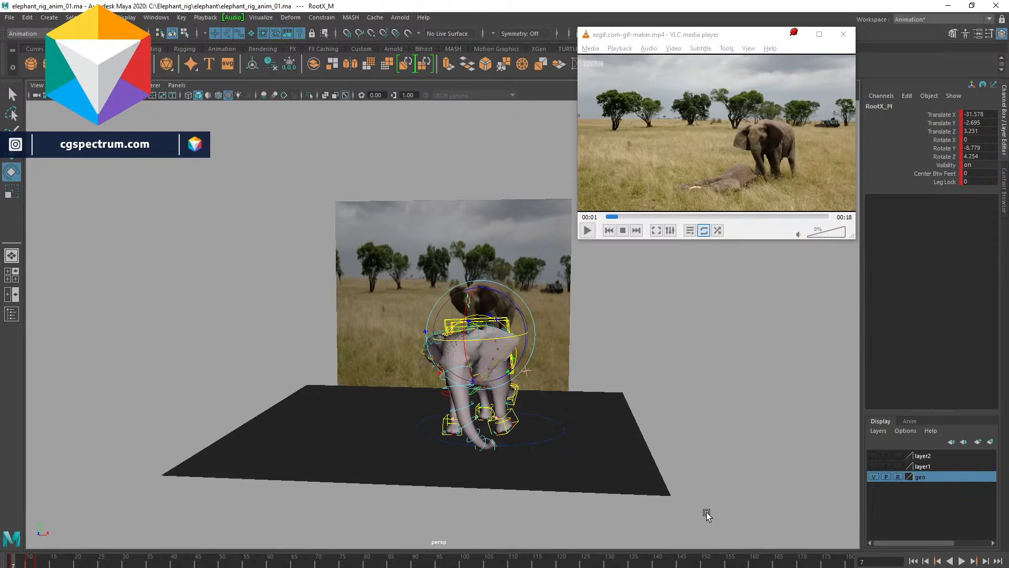
- Play the timeline and examine the elephant's pose from several angles
left_click_drag(612, 434, 603, 419, "alt")
right_click_drag(604, 418, 662, 534, "alt")
left_click_drag(599, 367, 574, 412, "alt")
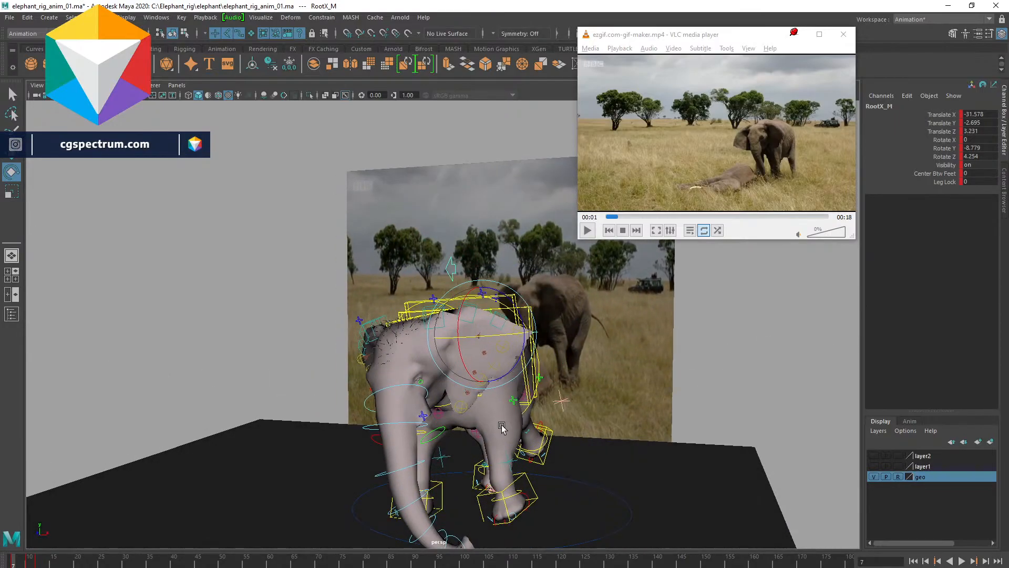
key("alt+v")
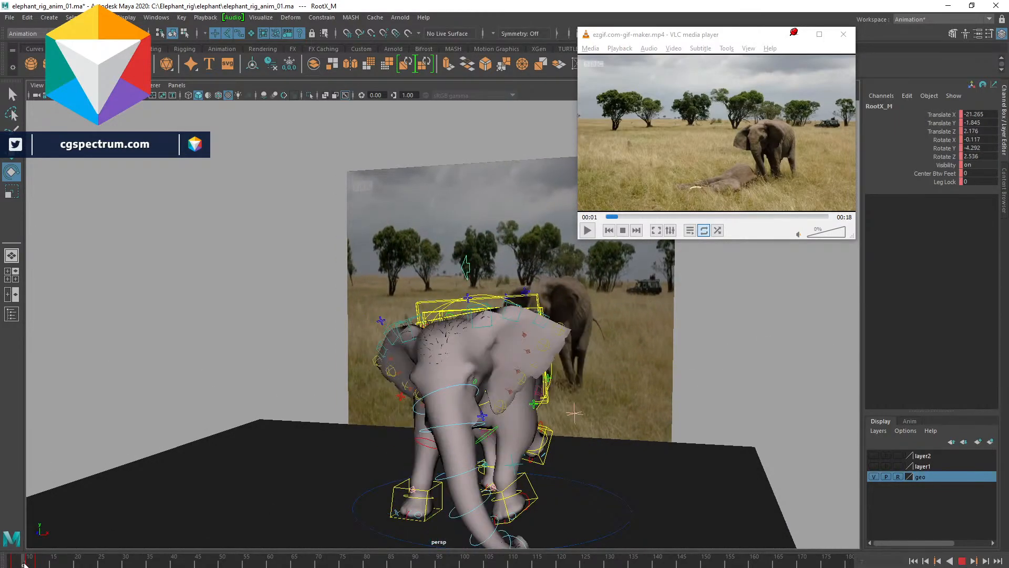
left_click_drag(586, 439, 612, 465, "alt")
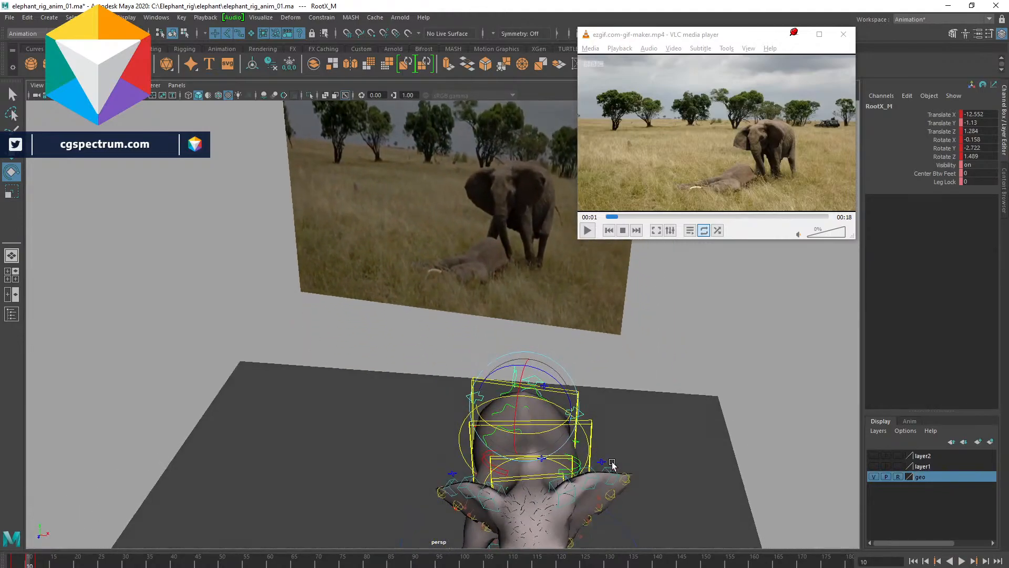
left_click_drag(564, 436, 575, 434, "alt")
- Select the root control and set its Rotate Z to 0
left_click(541, 347)
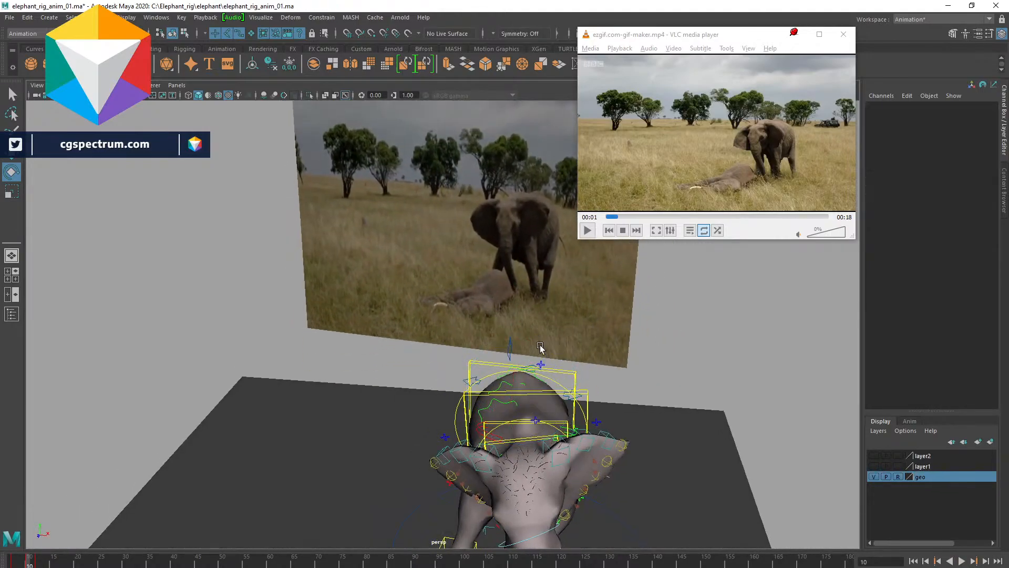
left_click(508, 349)
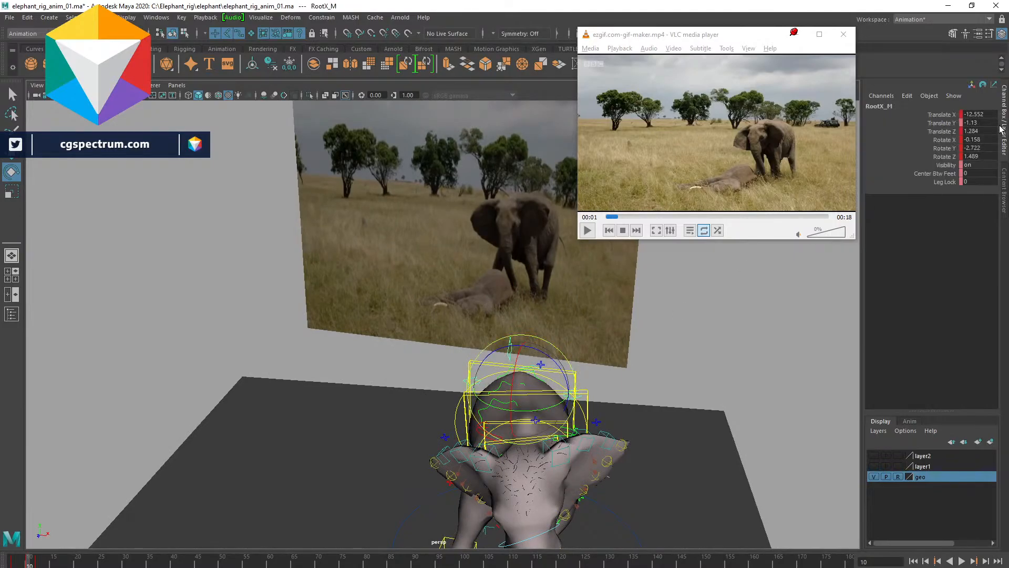
double_click(978, 158)
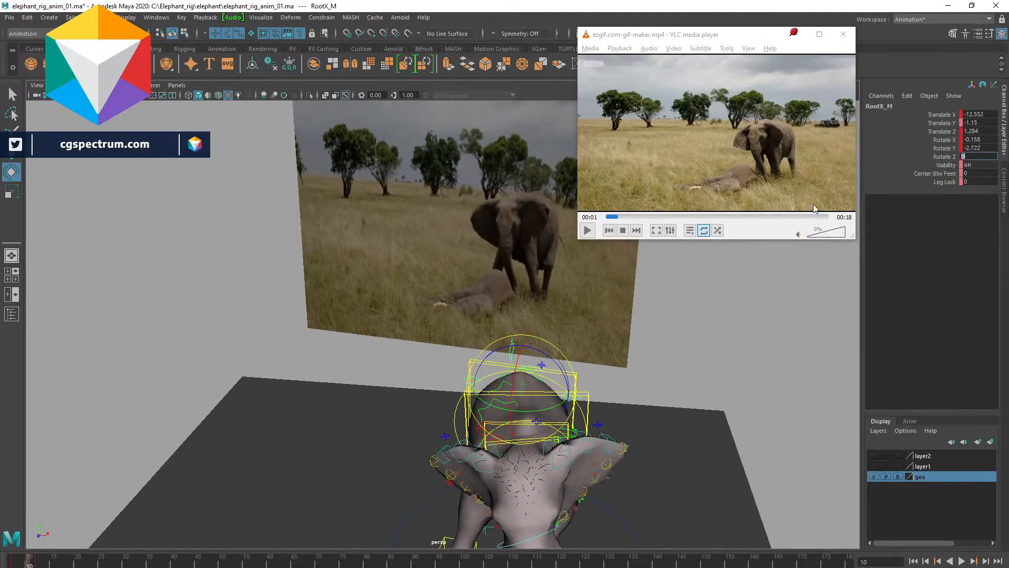
key("Return")
- Select the left front leg IK control and reset its Rotate X, Y and Z to 0
left_click_drag(671, 398, 602, 368, "alt")
left_click_drag(561, 471, 592, 491, "alt")
left_click(536, 475)
key("w")
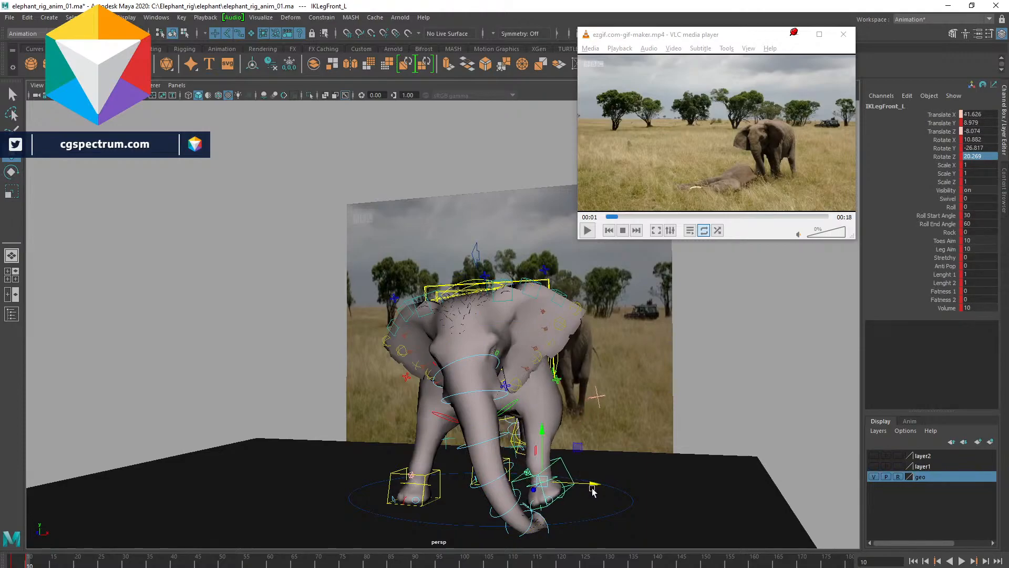
key("e")
left_click_drag(976, 147, 978, 156)
type("0")
key("Return")
double_click(974, 140)
type("0")
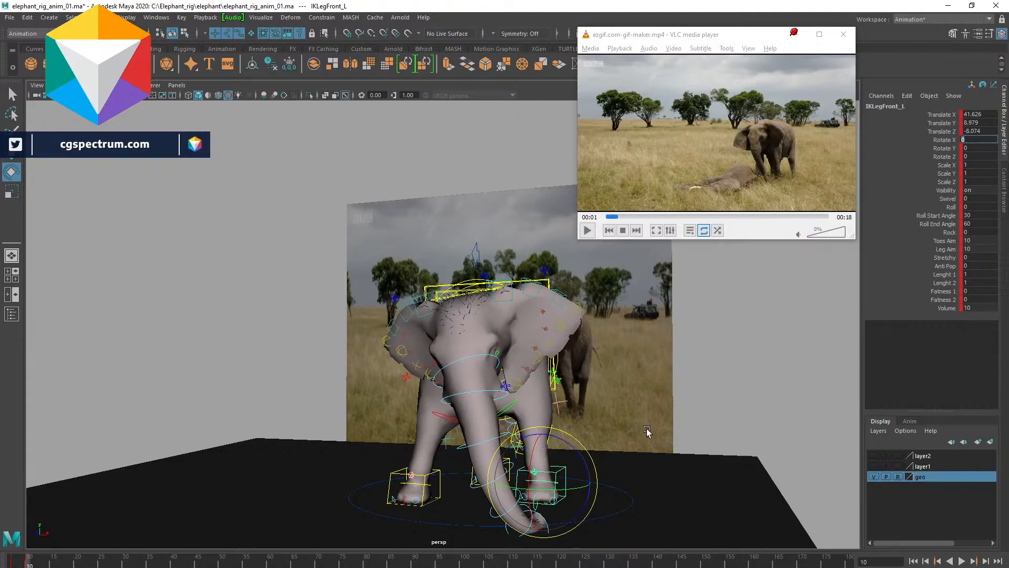
key("Return")
left_click(586, 464)
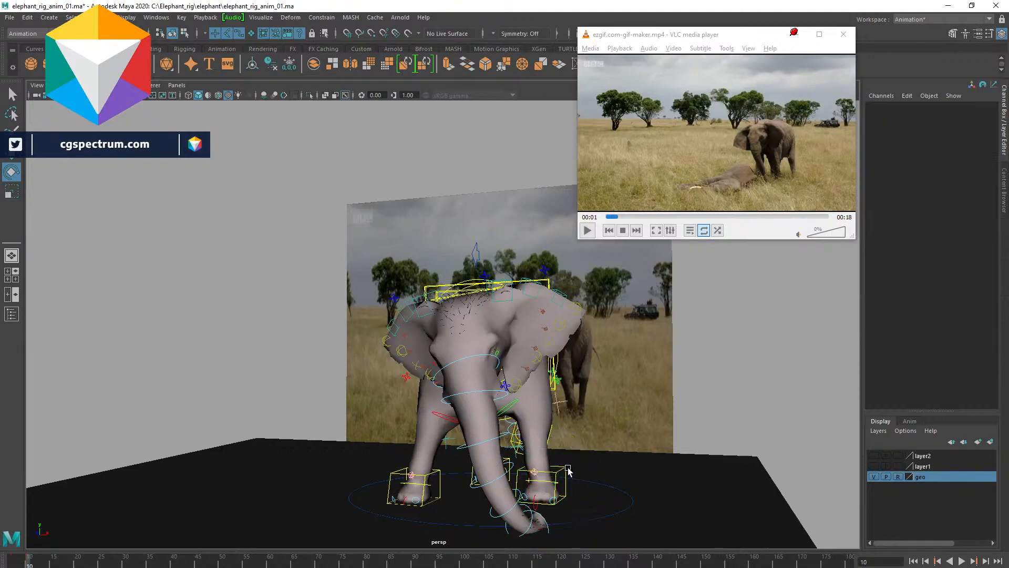
- Select the root control, rotate it about -3.8 degrees on Z and move it slightly
left_click_drag(602, 406, 560, 371, "alt")
left_click(495, 302)
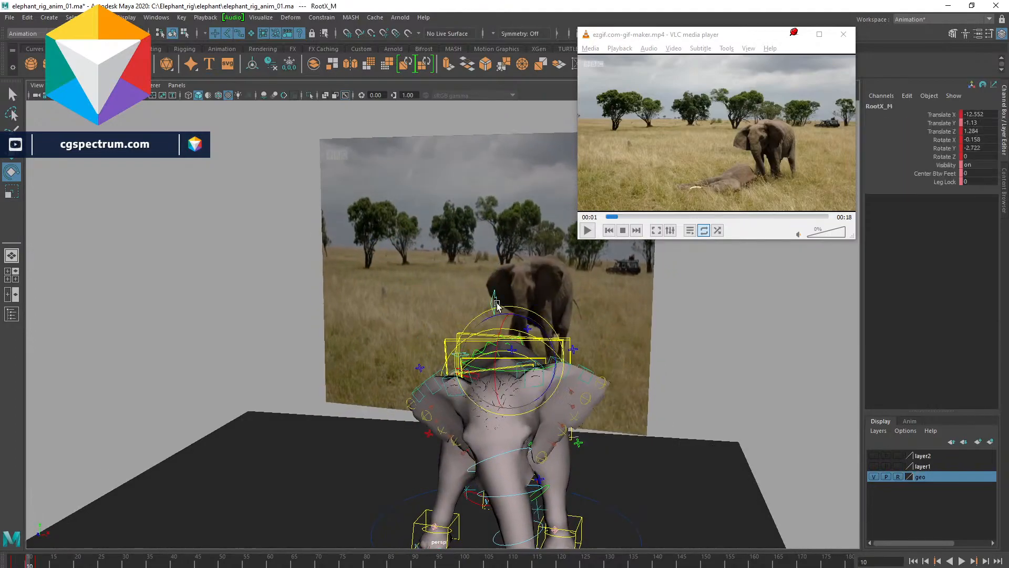
left_click_drag(539, 324, 563, 361)
key("w")
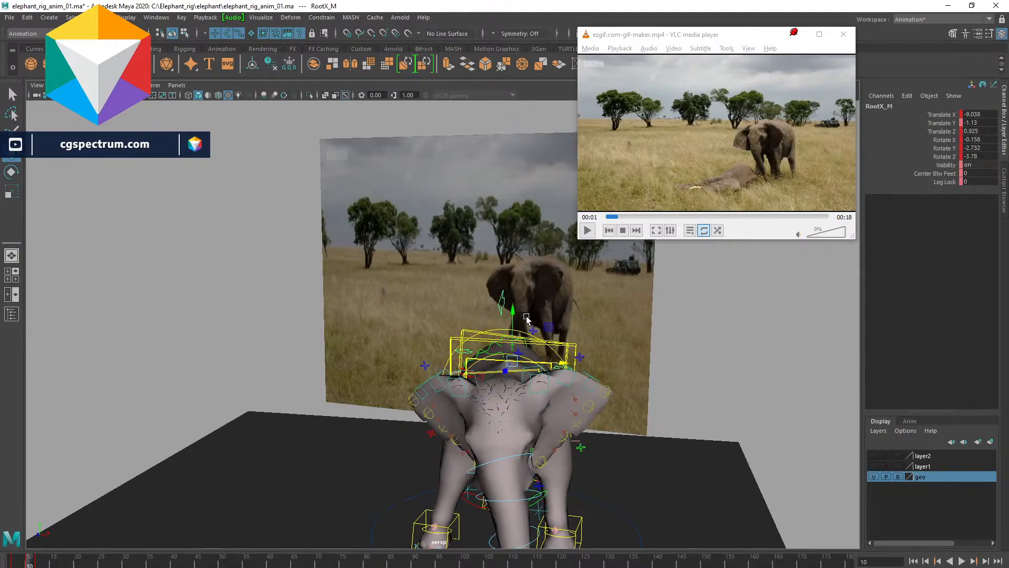
left_click_drag(515, 314, 516, 331)
- Select the left front leg IK control and set its Translate Y to 0
left_click_drag(635, 468, 603, 436, "alt")
left_click(636, 435)
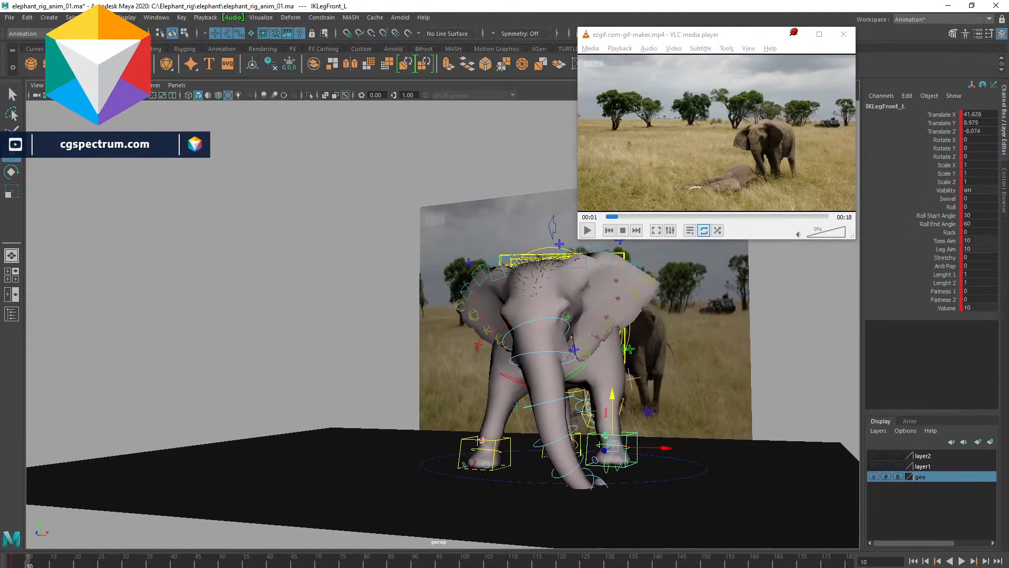
double_click(975, 122)
key("Return")
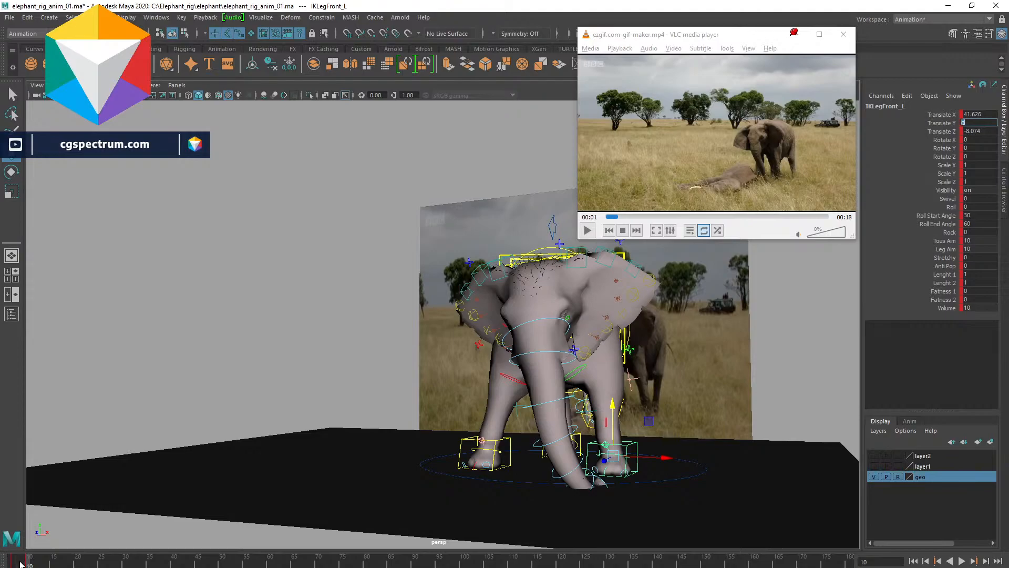
- Play the timeline and view the pose from the side
key("alt+v")
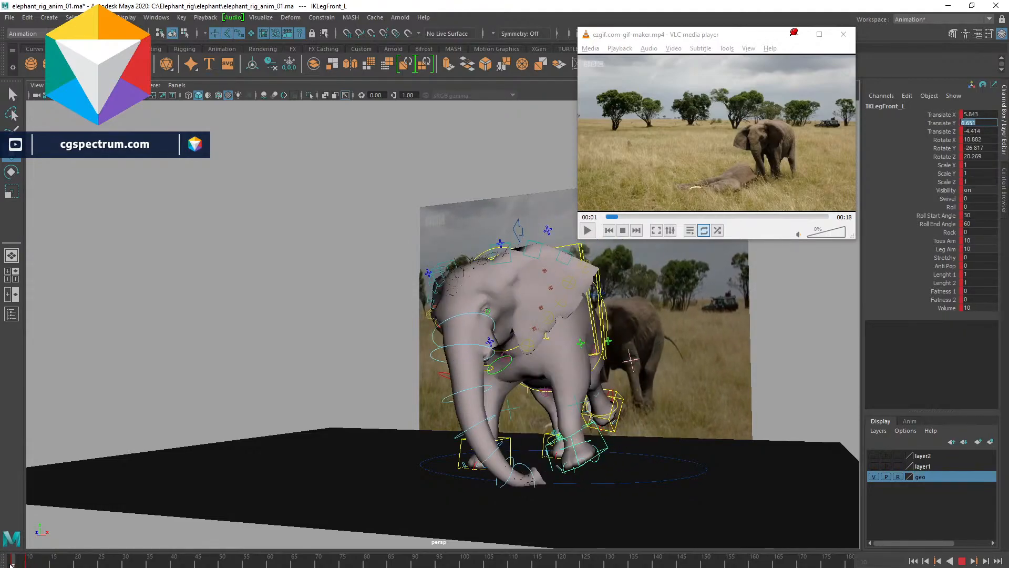
key("alt+v")
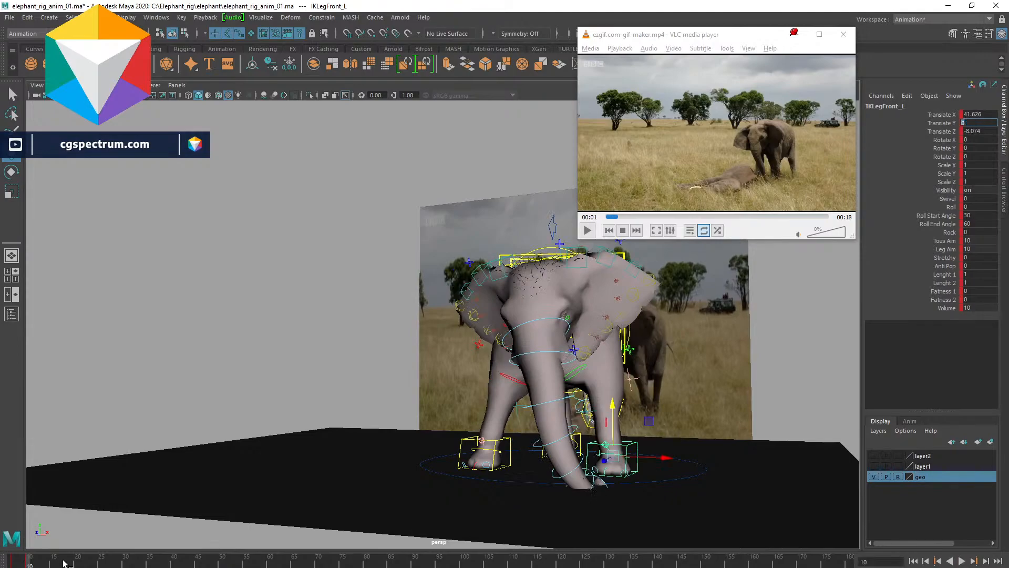
left_click_drag(674, 417, 634, 430, "alt")
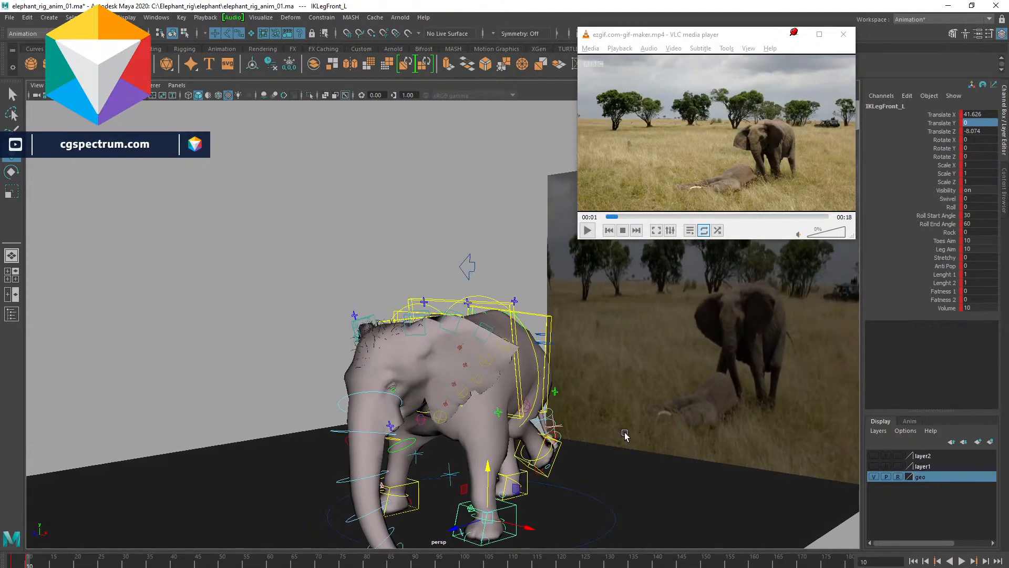
- Select the left back leg IK control and set its Translate Y and Rotate X, Y and Z to 0
left_click(558, 461)
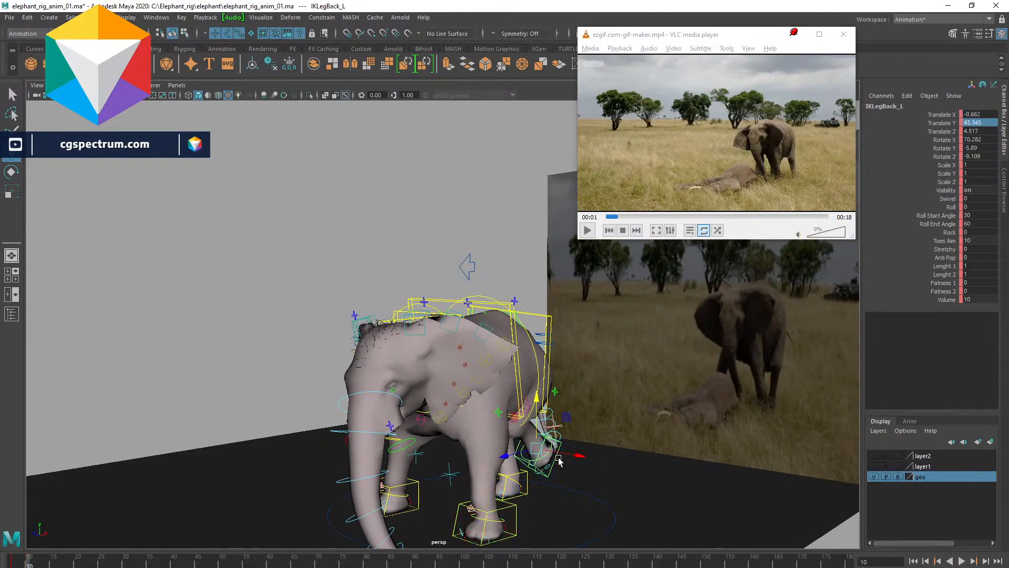
double_click(981, 120)
type("0")
key("Return")
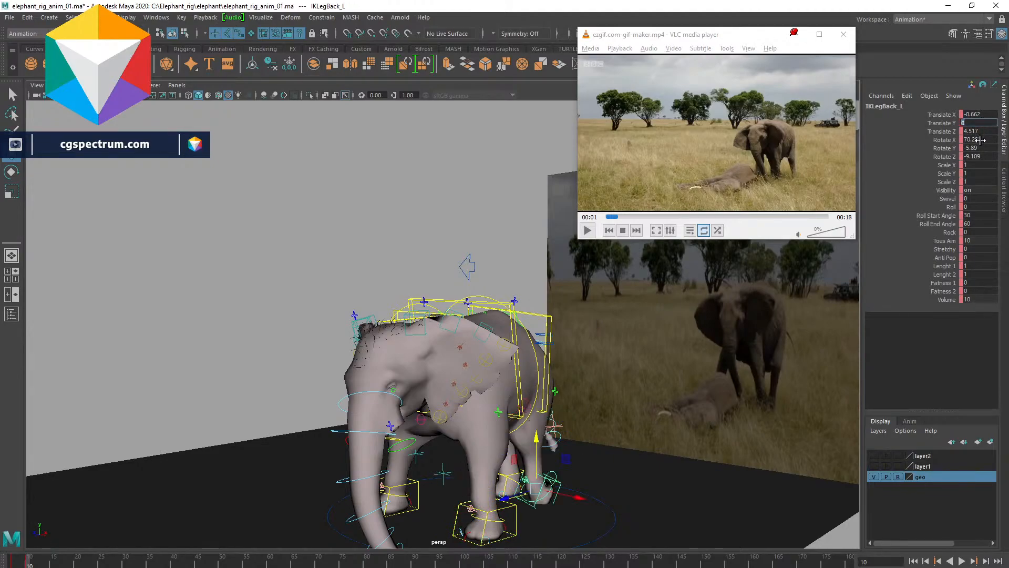
left_click_drag(976, 140, 979, 154)
key("Return")
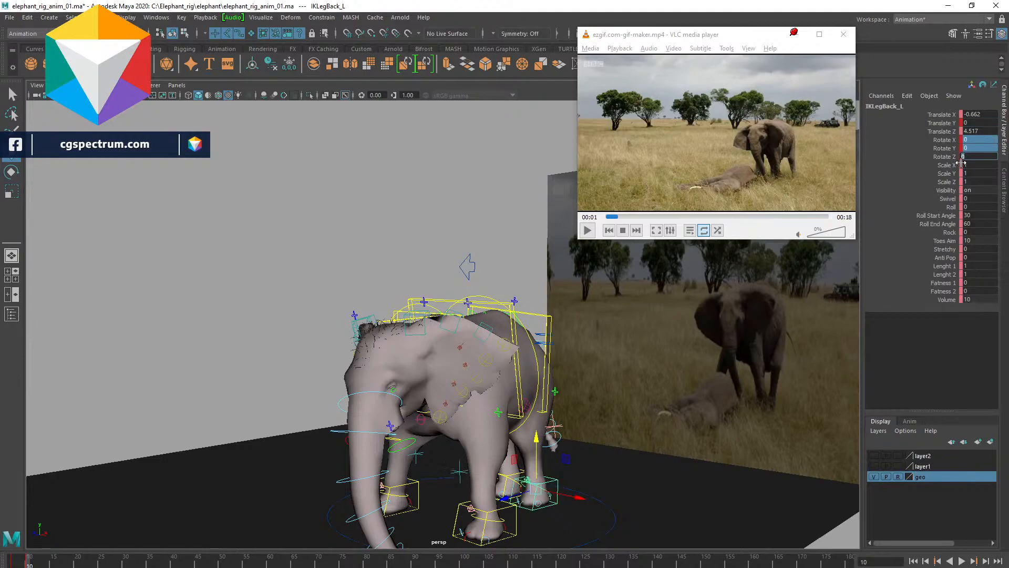
- Move the left back leg IK control forward along the ground
double_click(972, 124)
left_click_drag(591, 498, 602, 505)
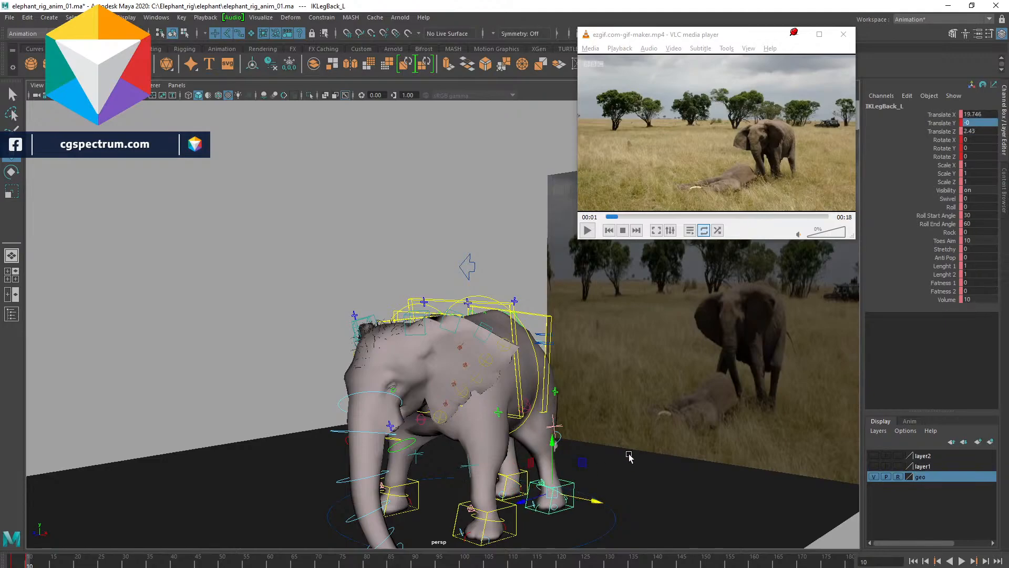
left_click_drag(675, 460, 483, 258, "alt")
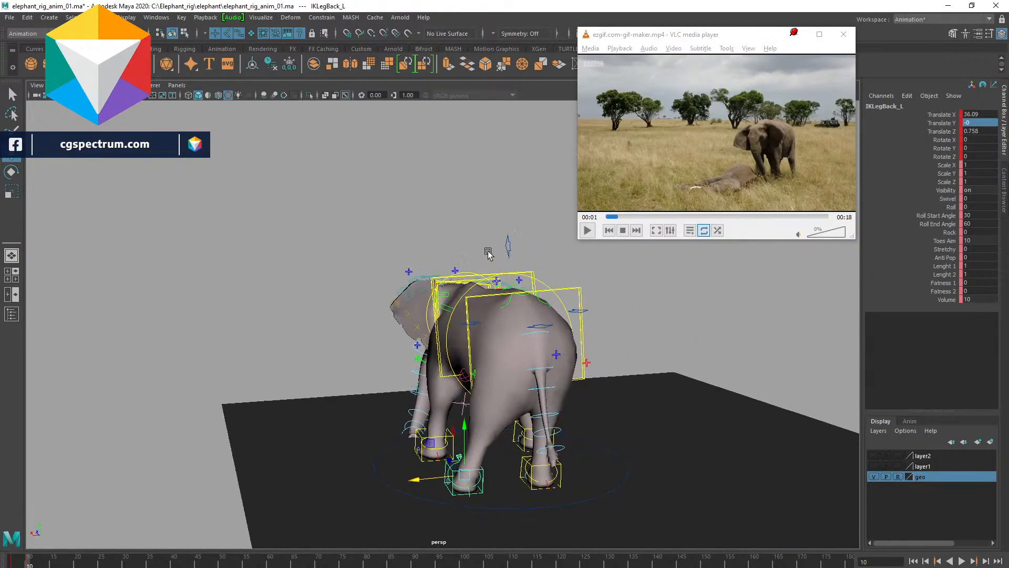
- Select the root control and rotate and shift it sideways
left_click(508, 243)
left_click_drag(520, 294, 545, 322, "alt")
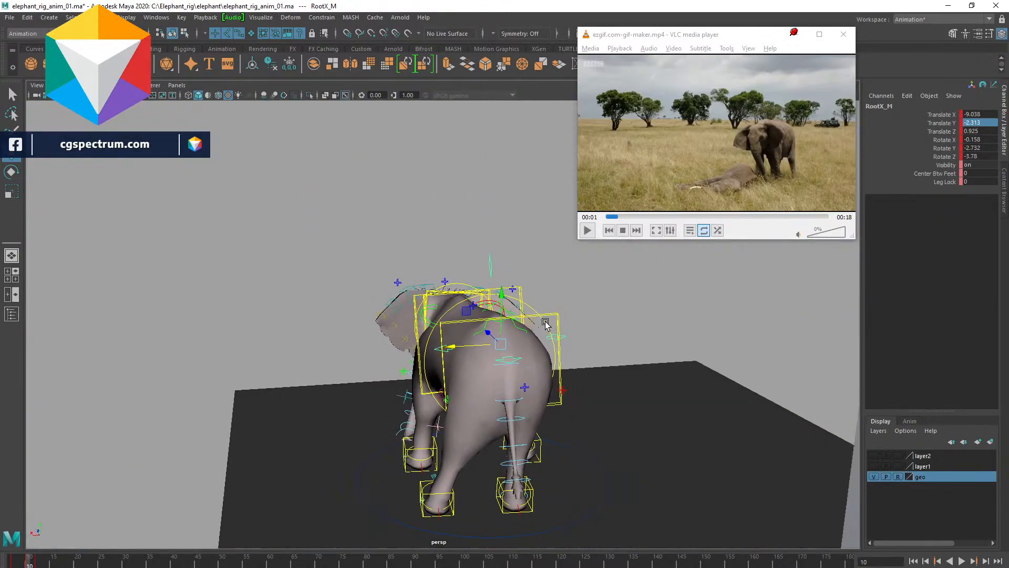
left_click_drag(449, 347, 425, 349)
- Step back to the previous key and play the animation
key("comma")
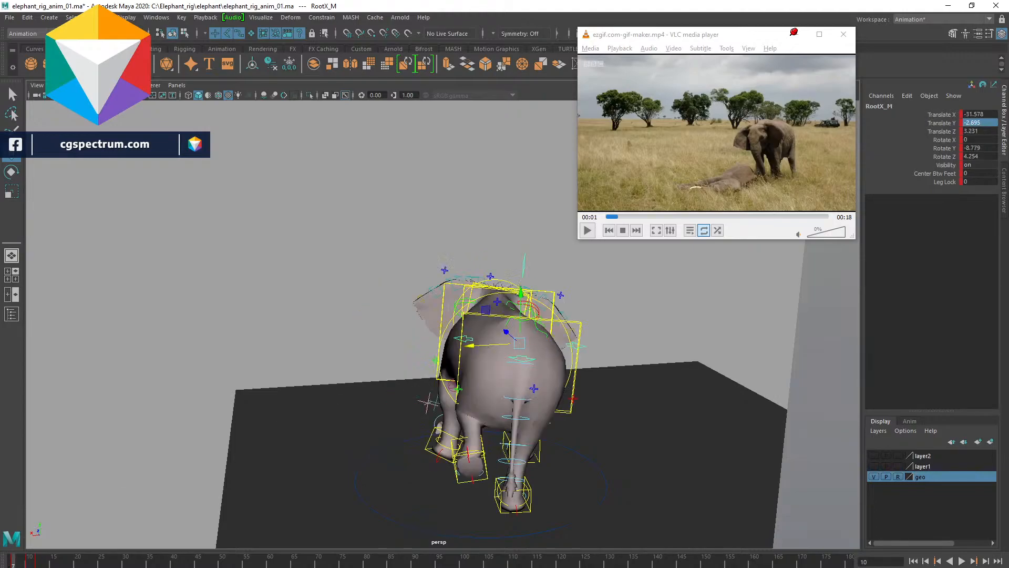
key("alt+v")
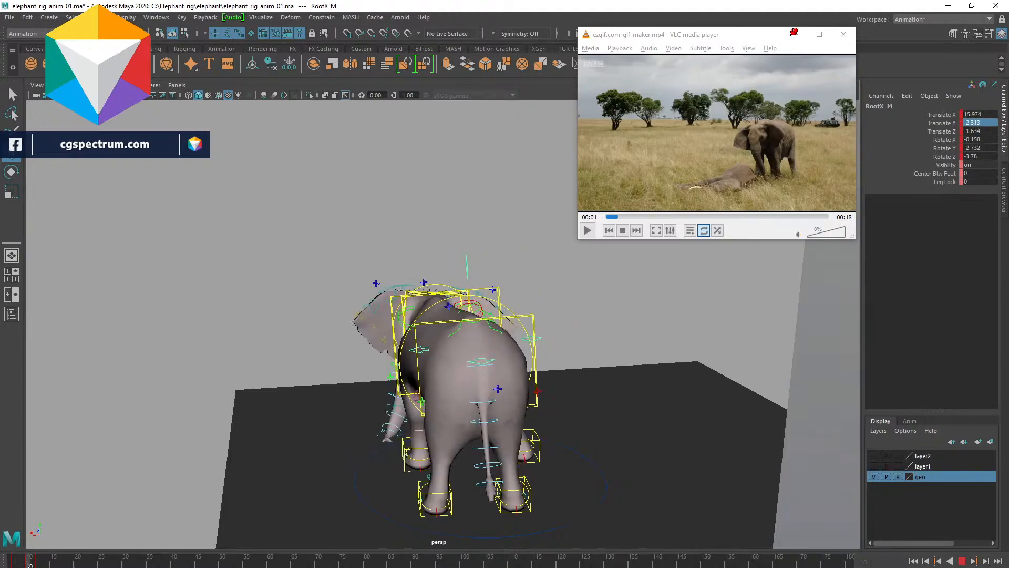
key("alt+v")
- Delete the root control's key at frame 12 on the timeline
left_click_drag(30, 561, 35, 561)
right_click(35, 562)
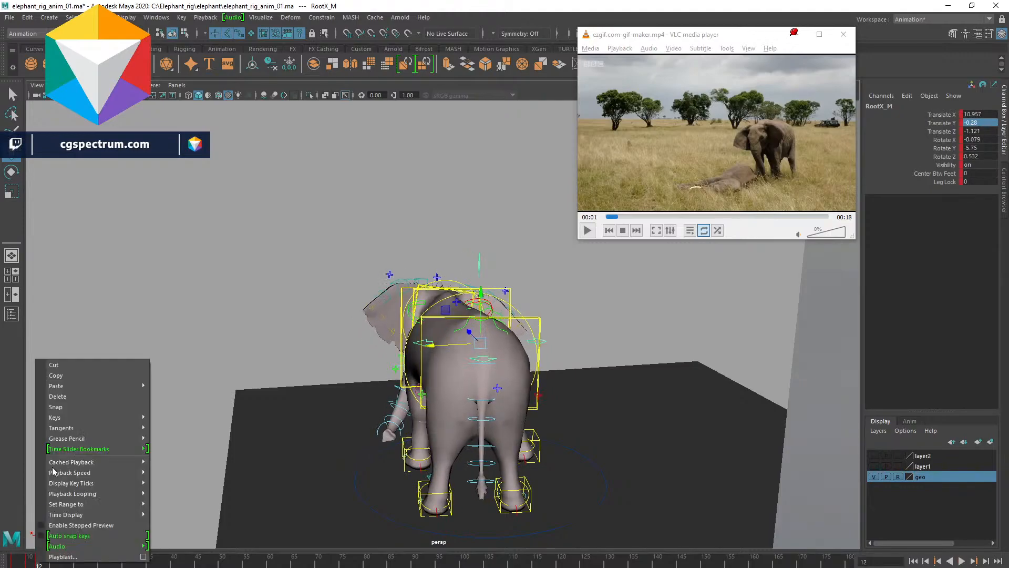
left_click(60, 399)
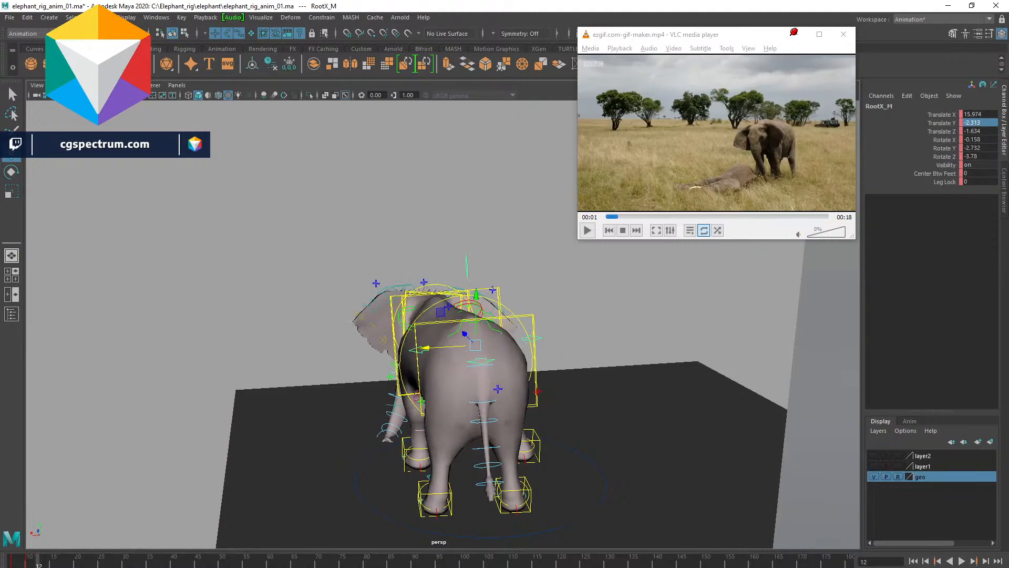
- Replay the animation from the front and nudge the root control sideways
left_click_drag(432, 268, 492, 398, "alt")
left_click(10, 564)
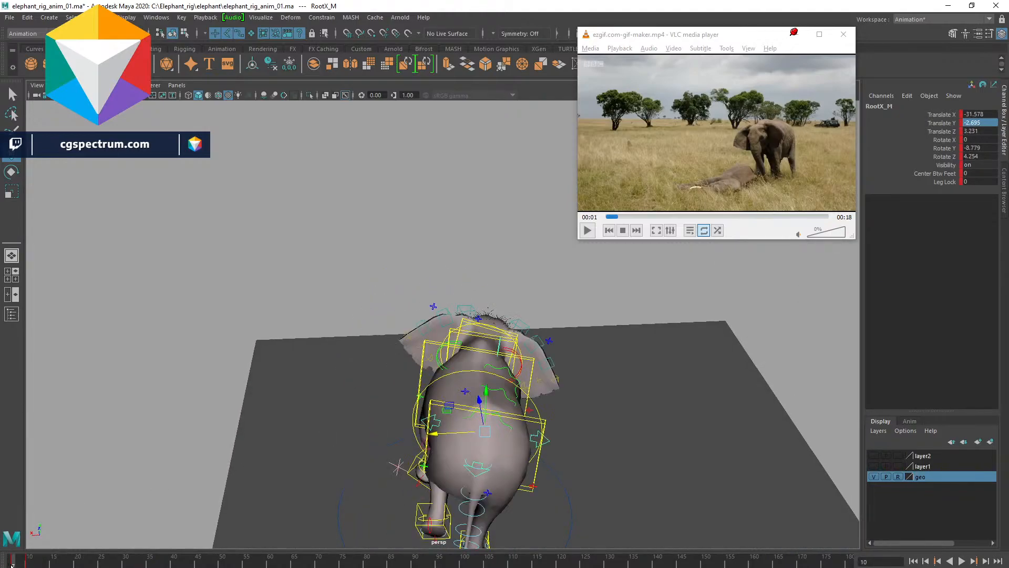
key("alt+v")
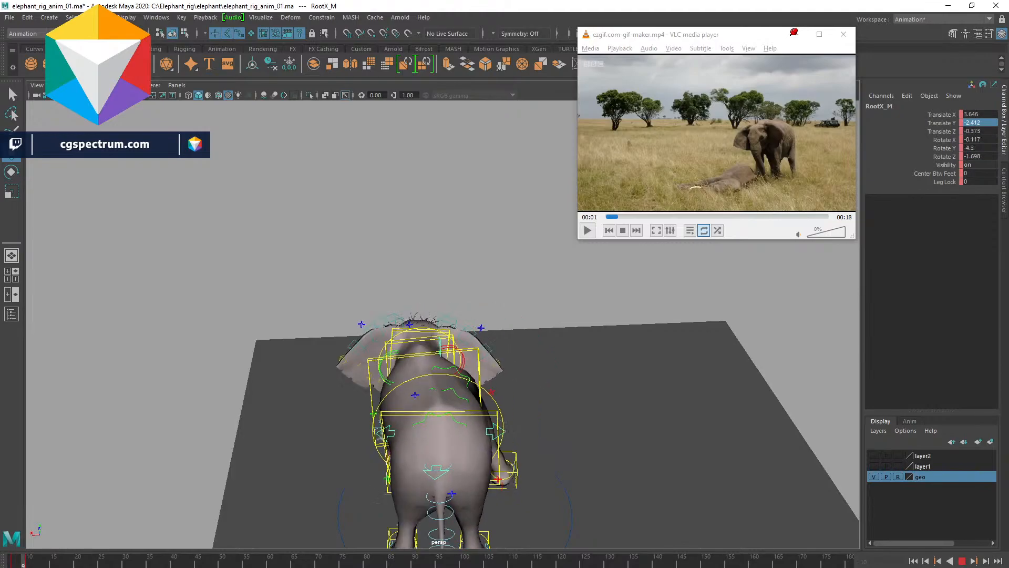
key("alt+v")
left_click_drag(428, 406, 466, 406, "alt")
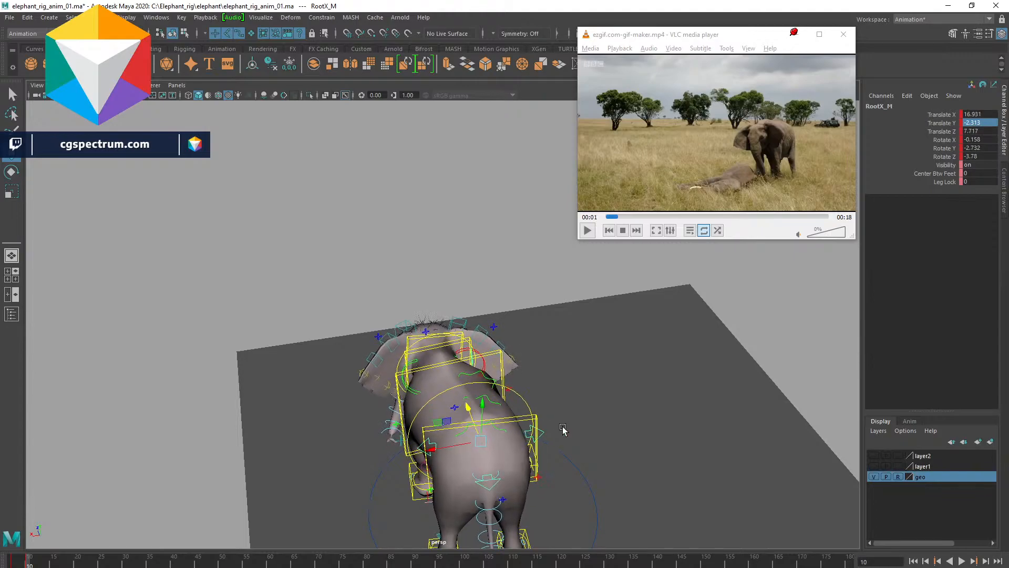
- Orbit the view and replay the animation from the start
left_click_drag(562, 425, 607, 418, "alt")
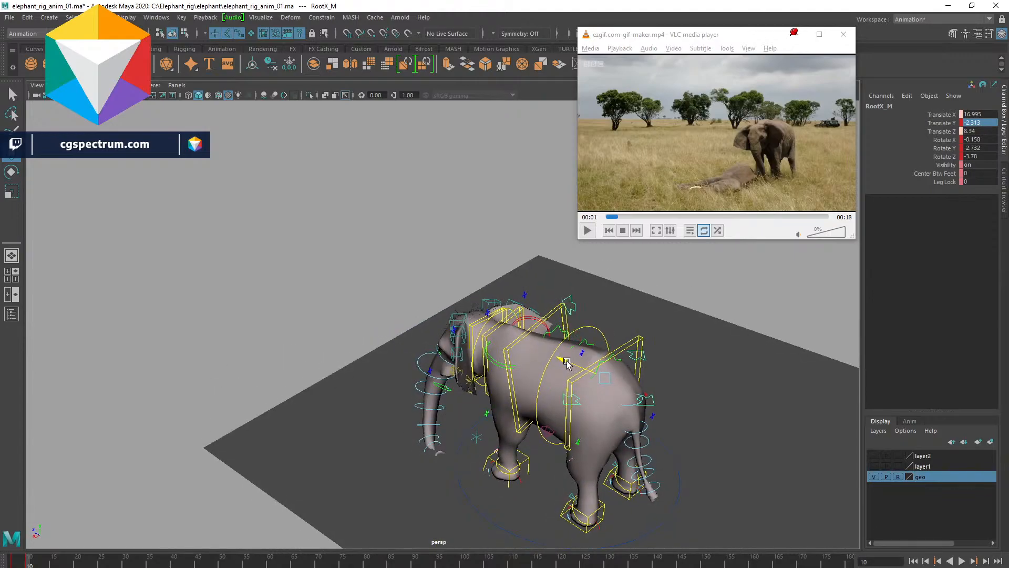
left_click(8, 560)
key("alt+v")
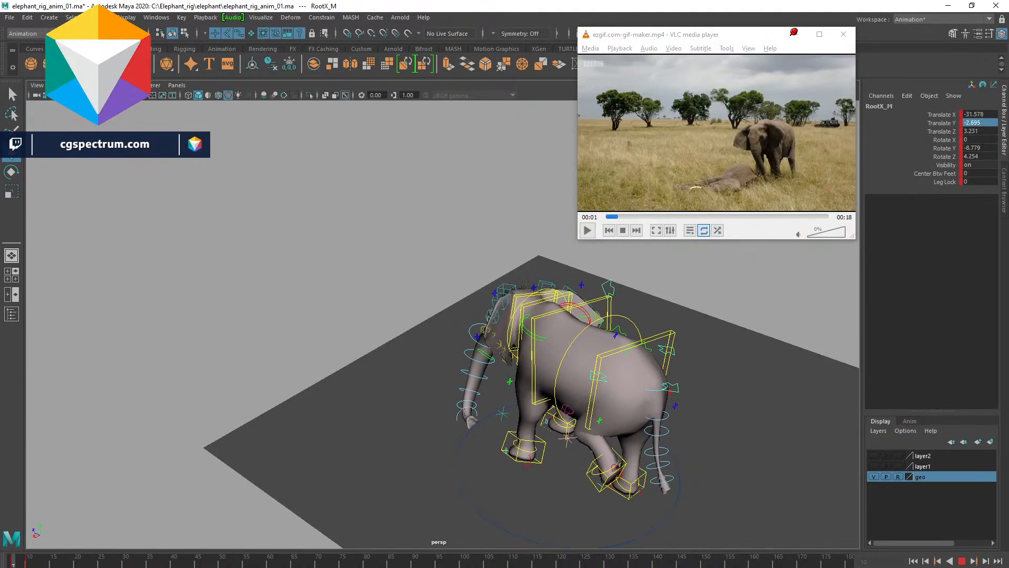
key("alt+v")
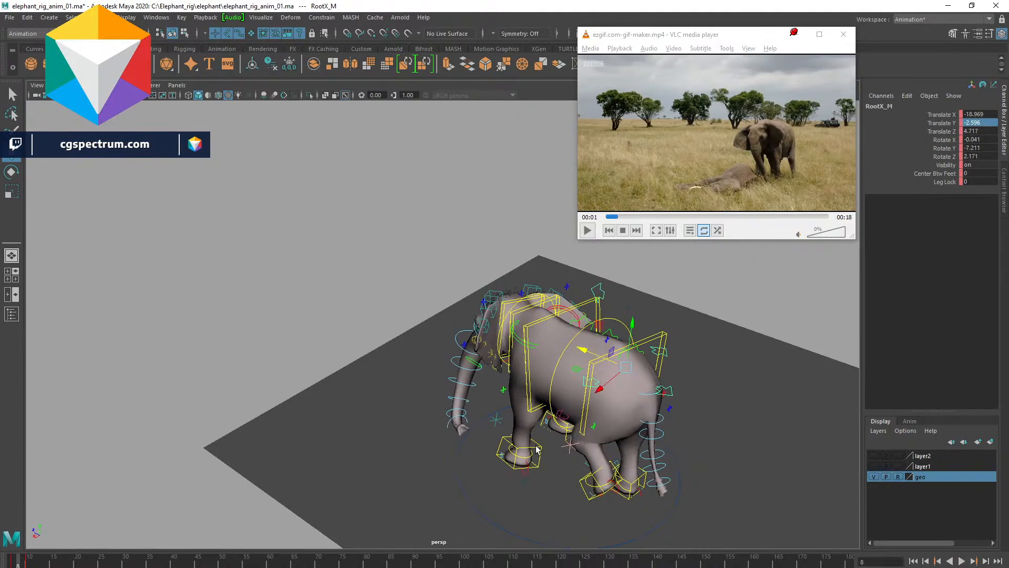
- Select the left front leg IK control and reposition it at an in-between frame
left_click(536, 448)
key("alt+v")
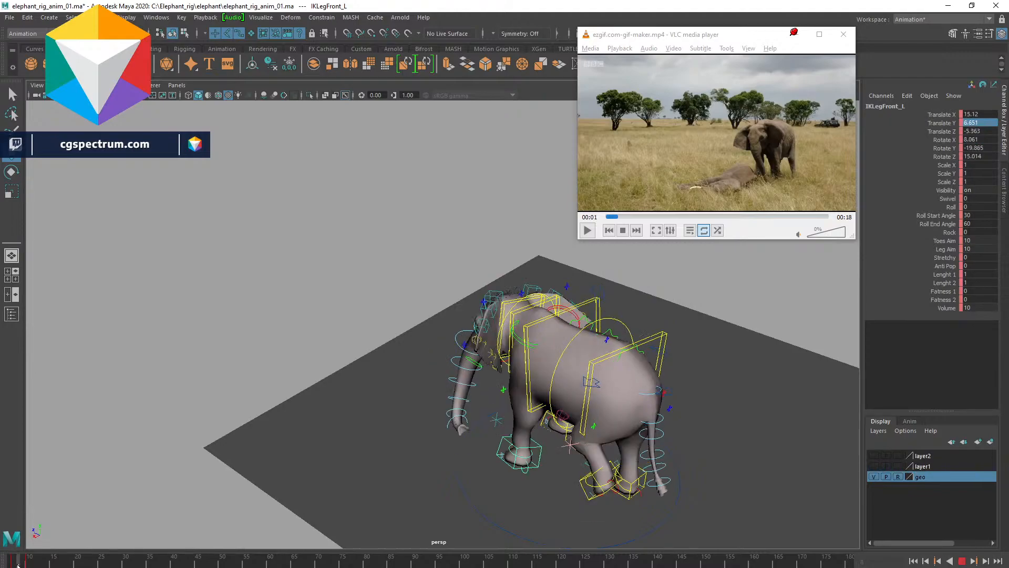
key("alt+v")
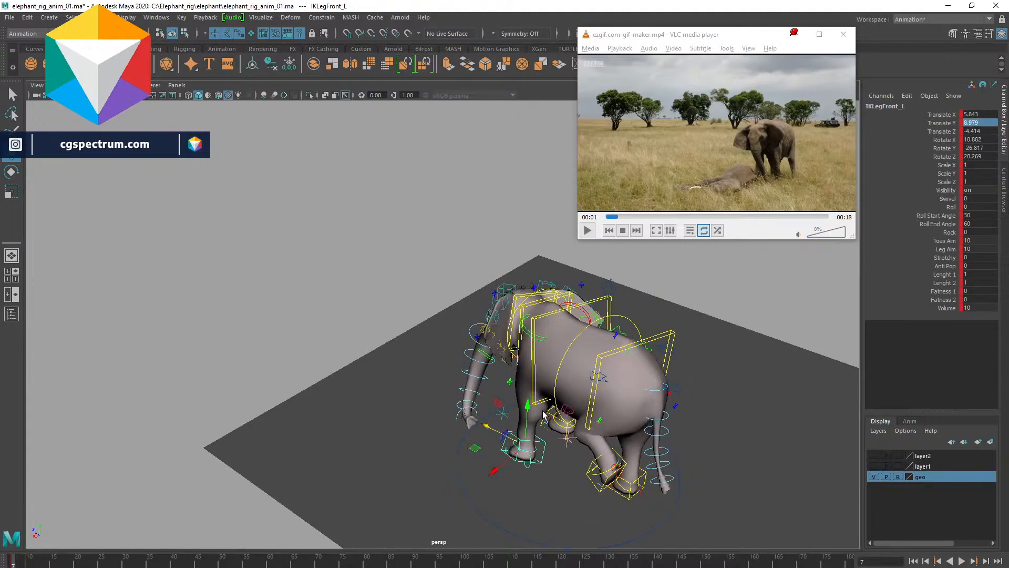
left_click_drag(476, 444, 516, 382, "alt")
left_click_drag(486, 331, 487, 327)
mouse_move(500, 381)
left_mouse_down()
mouse_move(509, 381)
mouse_move(489, 382)
left_mouse_up()
- Shift the left front leg IK control further forward and replay the animation
key("alt+v")
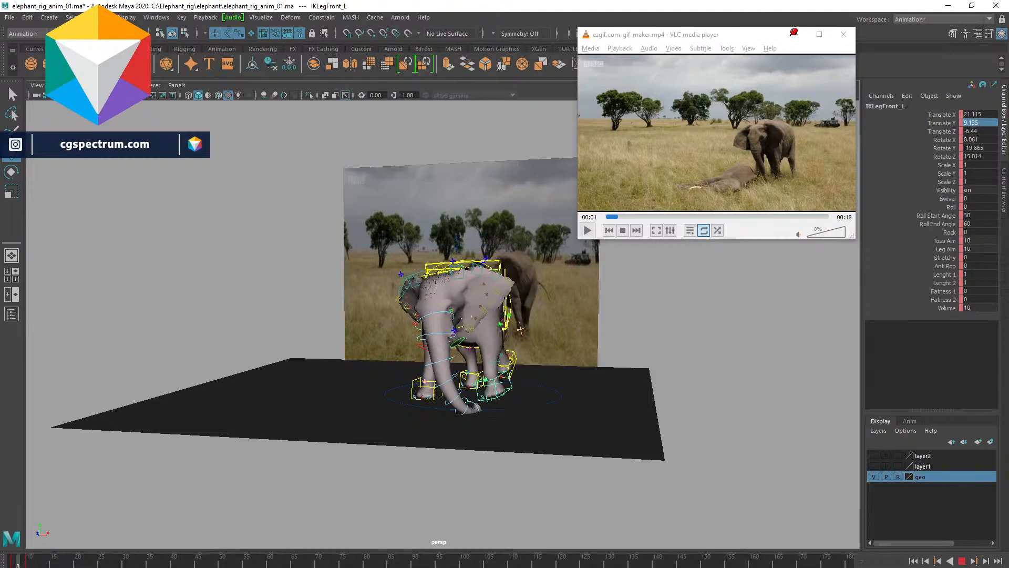
key("alt+v")
left_click_drag(526, 388, 539, 389)
key("alt+v")
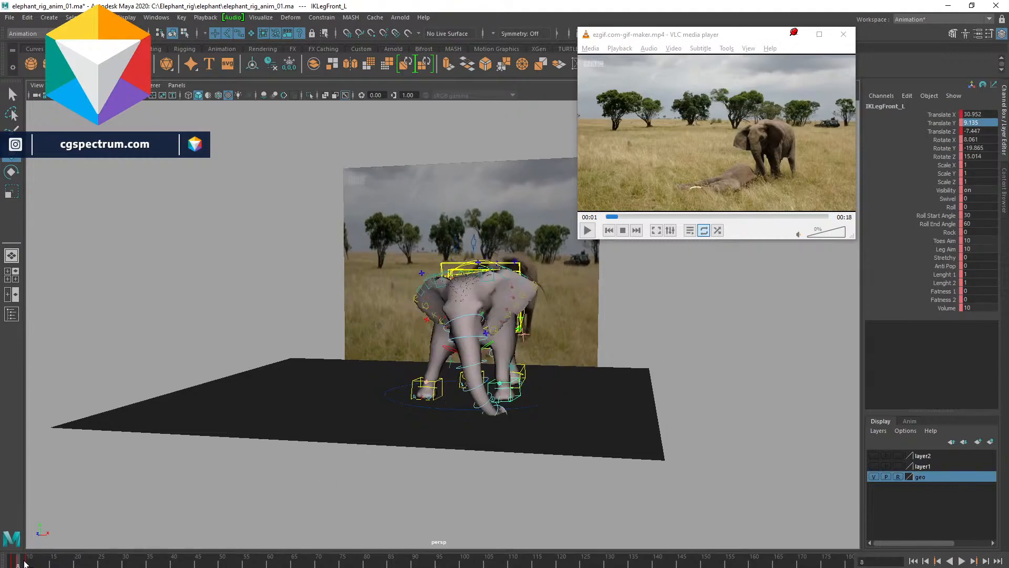
key("alt+v")
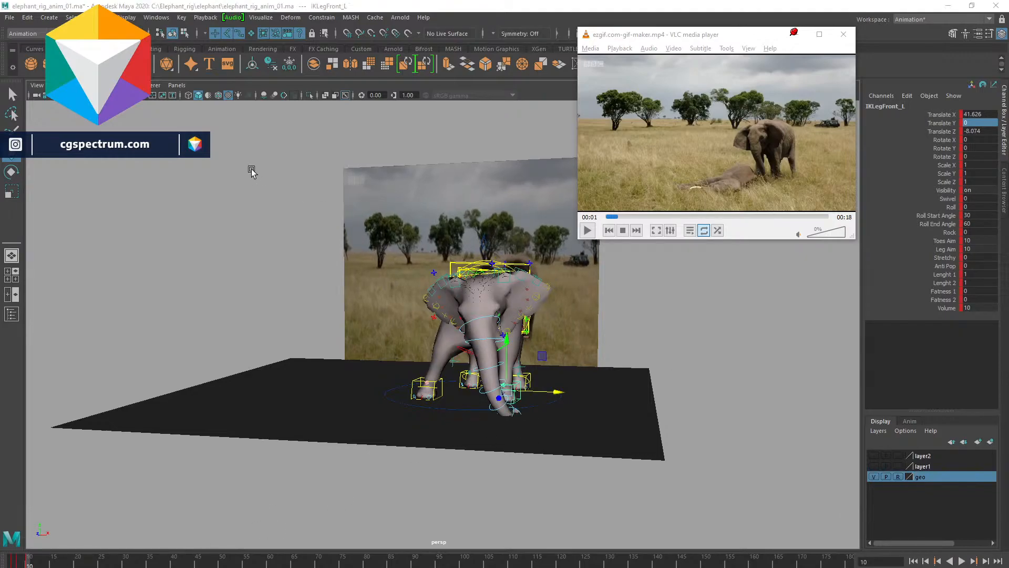
- Adjust the tangents of the left front leg's Translate X curve in the Graph Editor
left_click_drag(1008, 284, 399, 216)
left_click(113, 291)
left_click(141, 241)
left_click_drag(703, 284, 730, 313)
left_click_drag(345, 323, 369, 351)
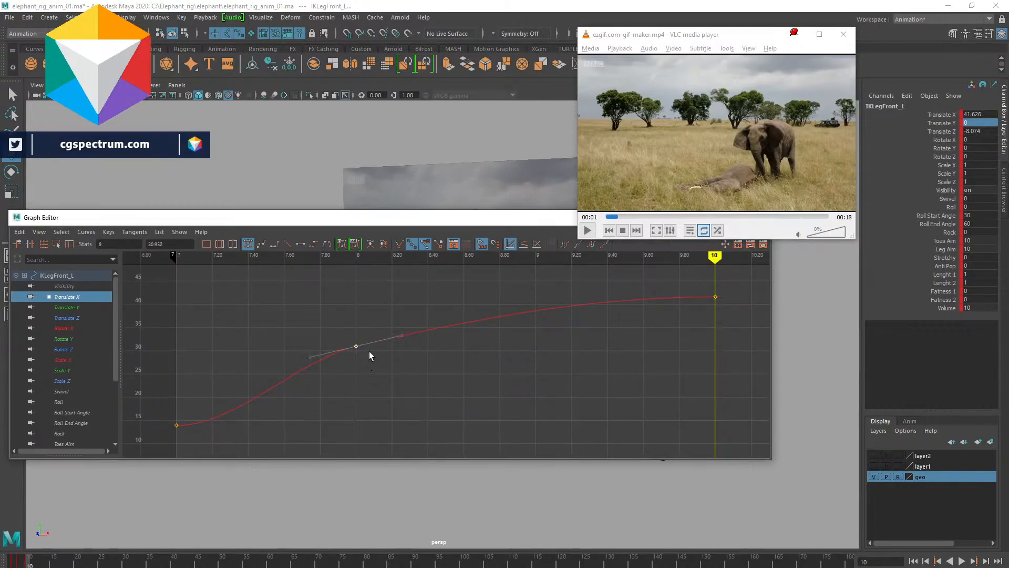
right_click(429, 322)
left_click(464, 391)
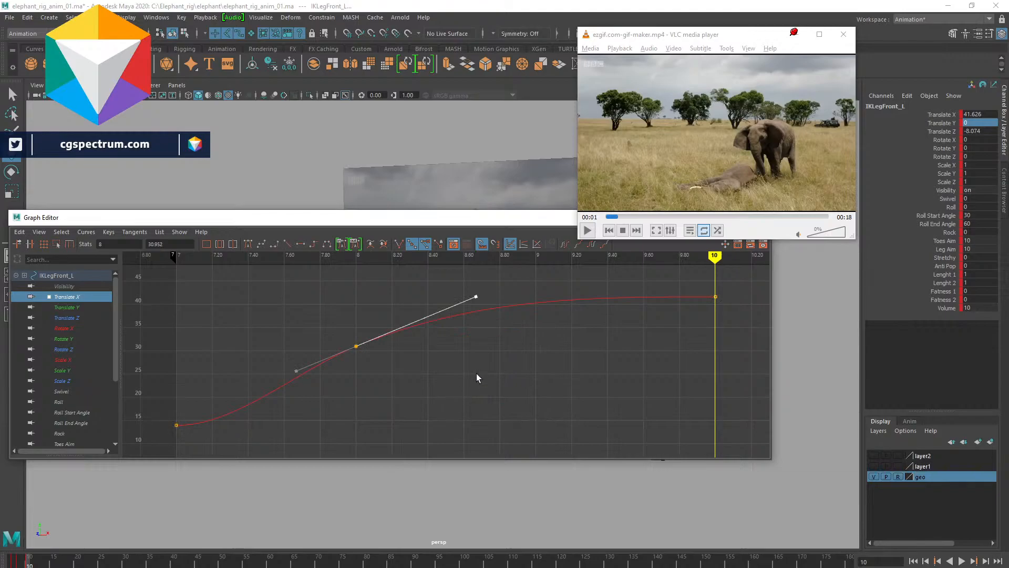
left_click(343, 296)
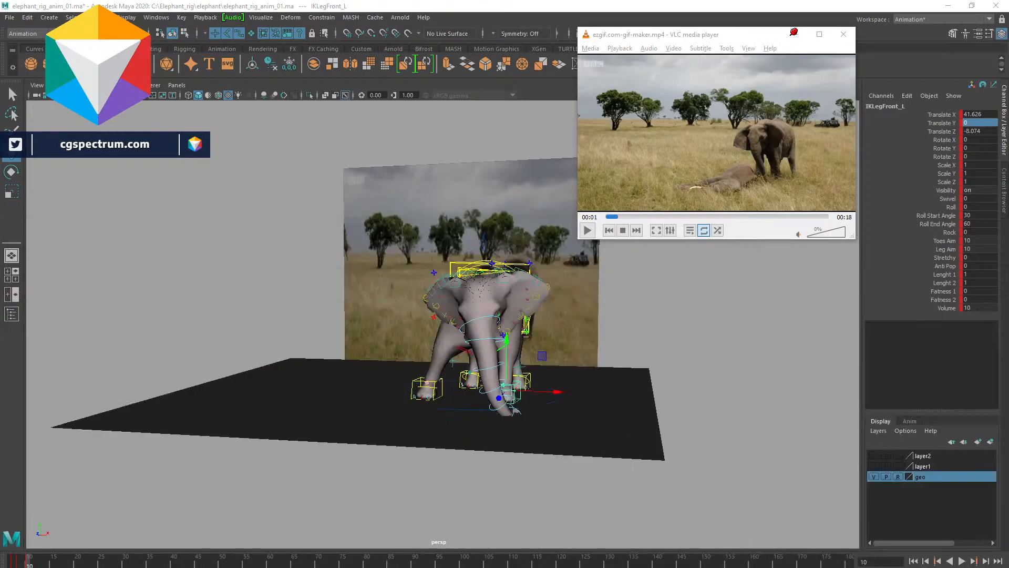
- Replay the animation and orbit around the elephant to the front
key("alt+v")
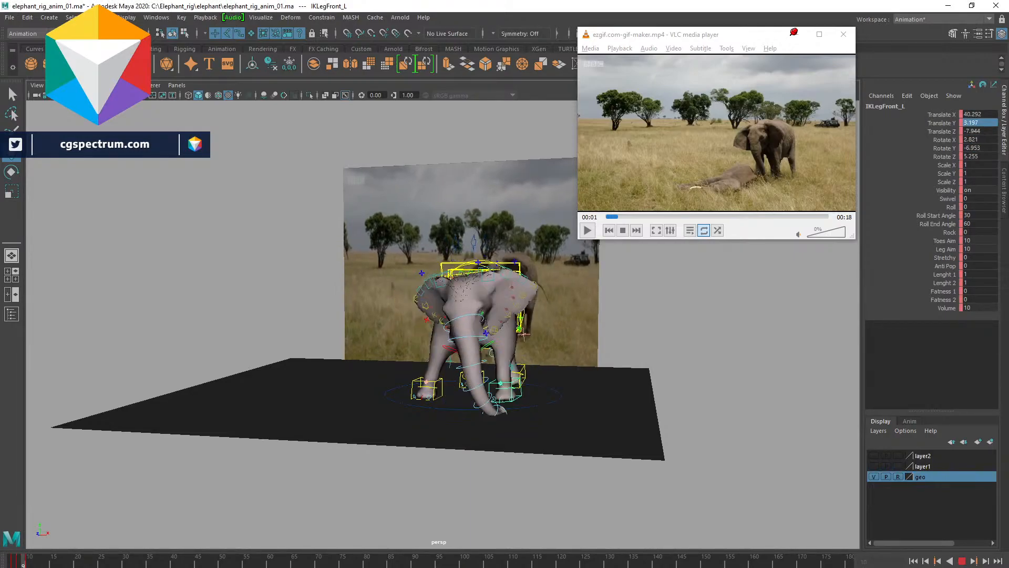
key("alt+v")
left_click_drag(418, 399, 444, 385, "alt")
right_click_drag(454, 378, 488, 360, "alt")
left_click_drag(491, 361, 463, 382, "alt")
middle_click_drag(475, 414, 448, 356, "alt")
mouse_move(455, 400)
left_mouse_down("alt")
mouse_move(439, 381)
mouse_move(458, 405)
left_mouse_up("alt")
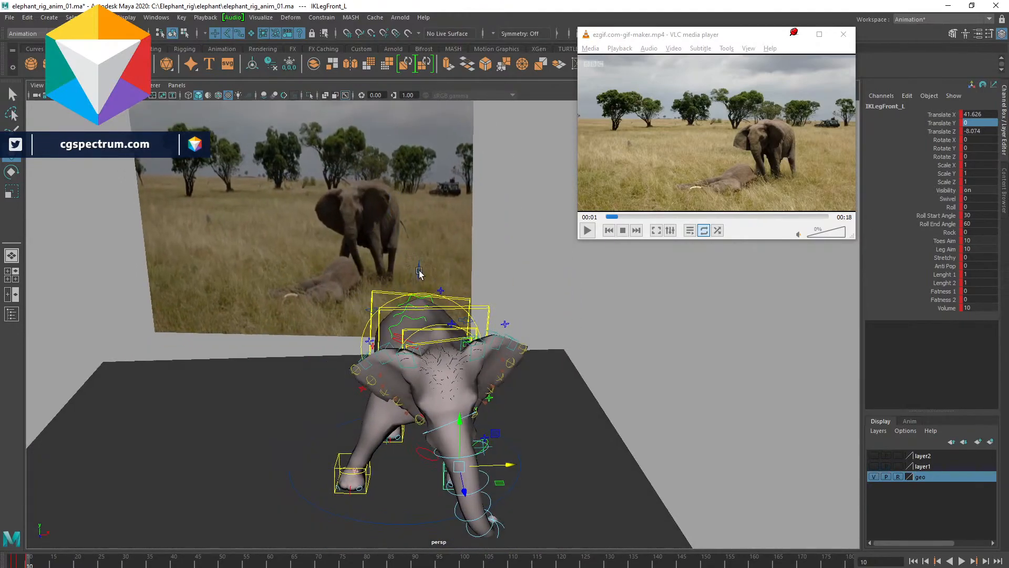
- Select the root control and shift it sideways toward the reference elephant's stance
left_click(419, 270)
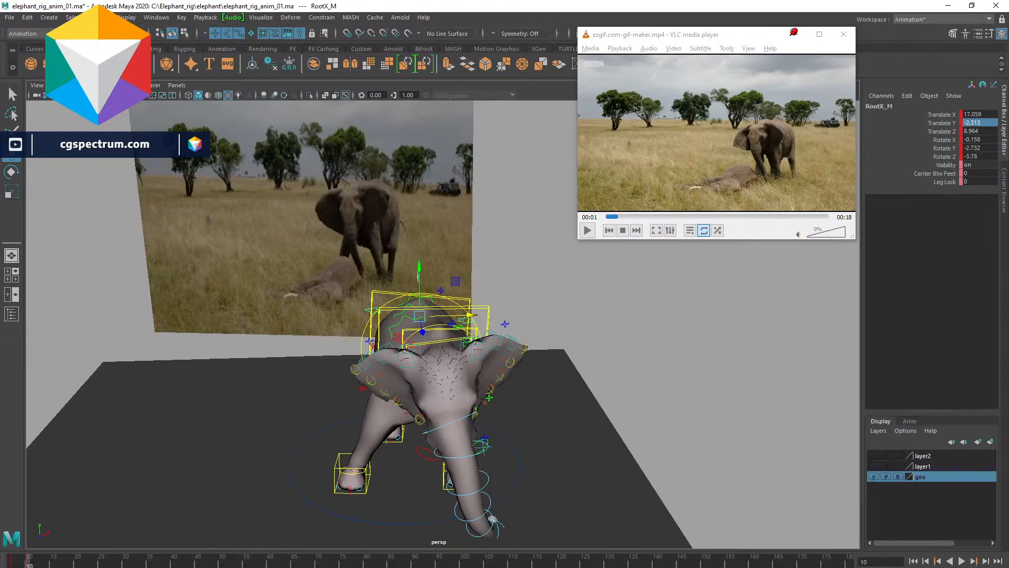
left_click_drag(471, 315, 455, 315)
mouse_move(576, 389)
left_mouse_down("alt")
mouse_move(572, 371)
mouse_move(545, 397)
mouse_move(568, 385)
left_mouse_up("alt")
left_click_drag(482, 361, 477, 361)
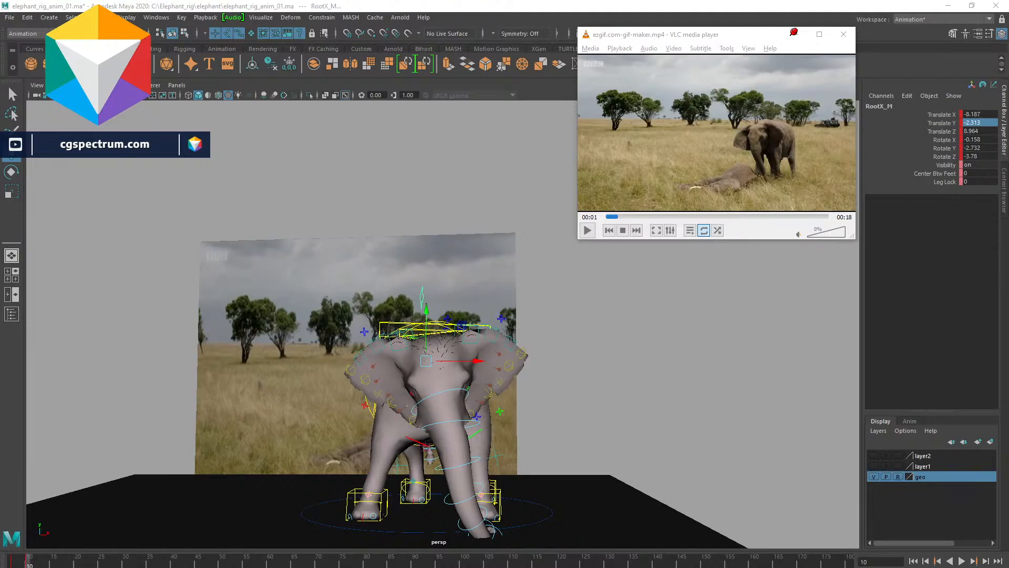
- Play the animation from the start and orbit to a three-quarter view
left_click(8, 562)
key("alt+v")
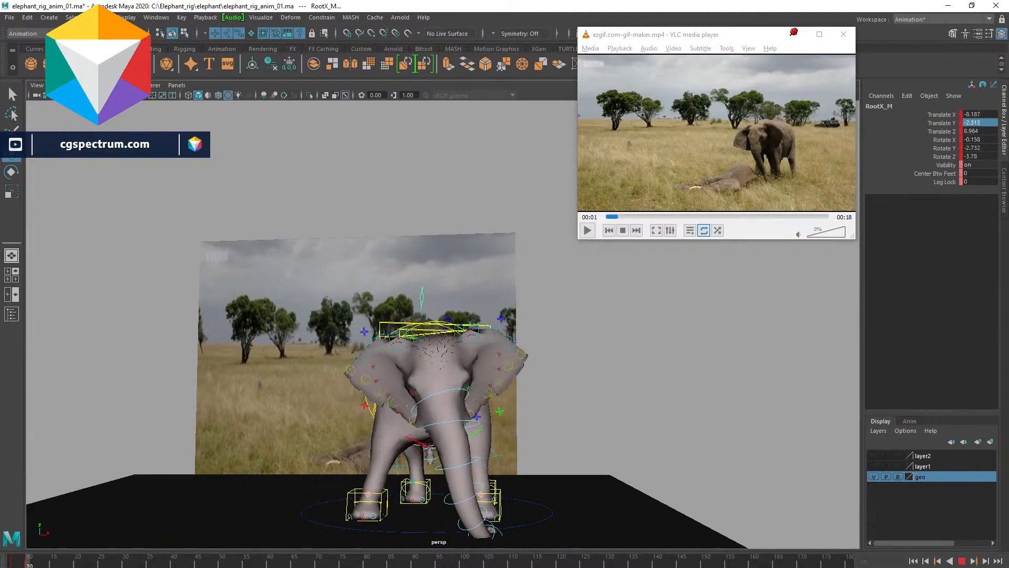
key("alt+v")
left_click_drag(511, 372, 553, 363, "alt")
left_click_drag(292, 449, 312, 421, "alt")
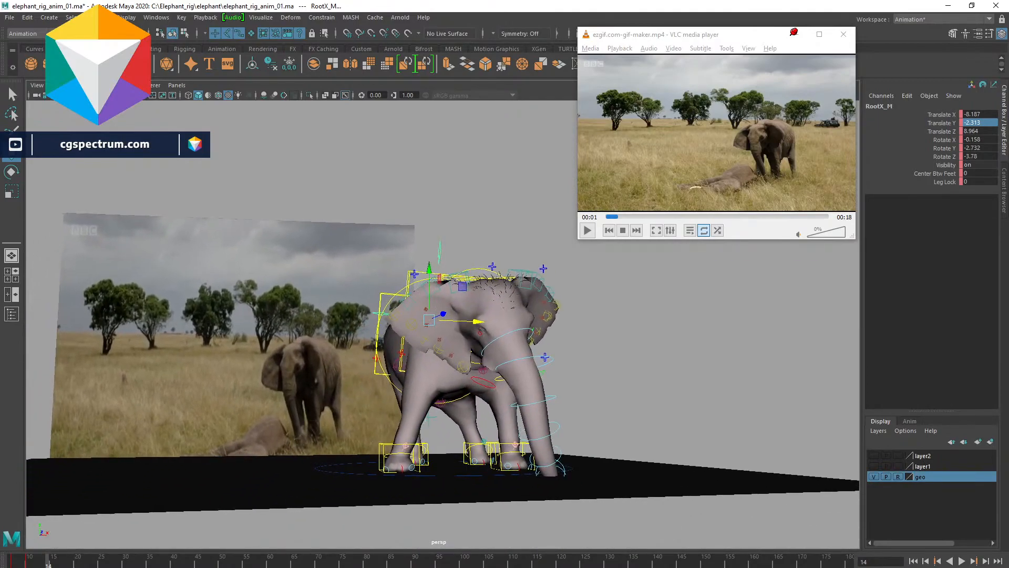
key("alt+v")
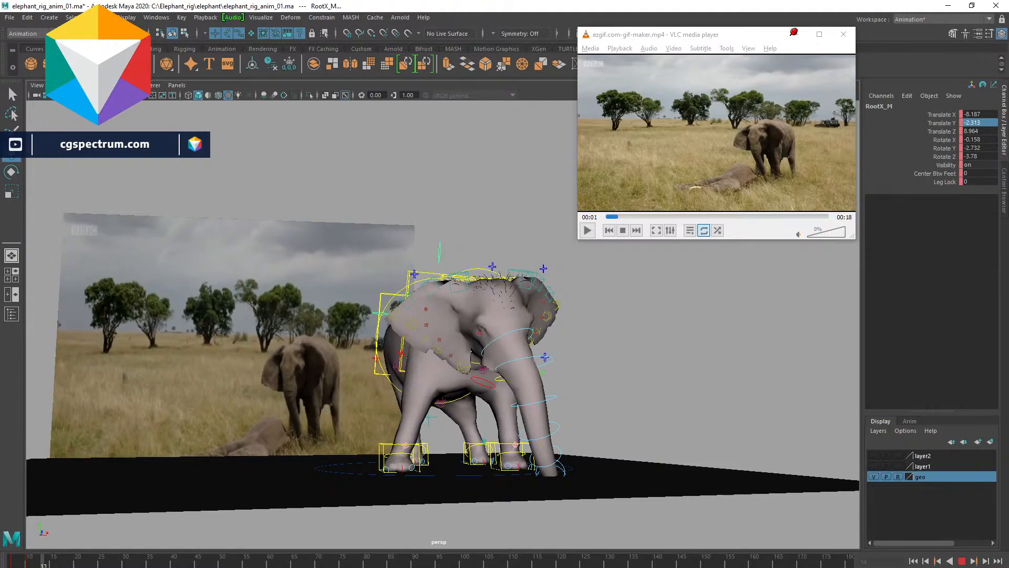
- Set a key on the root control, nudge it slightly forward, and replay
key("s")
mouse_move(526, 344)
left_mouse_down("alt")
mouse_move(507, 348)
mouse_move(520, 353)
left_mouse_up("alt")
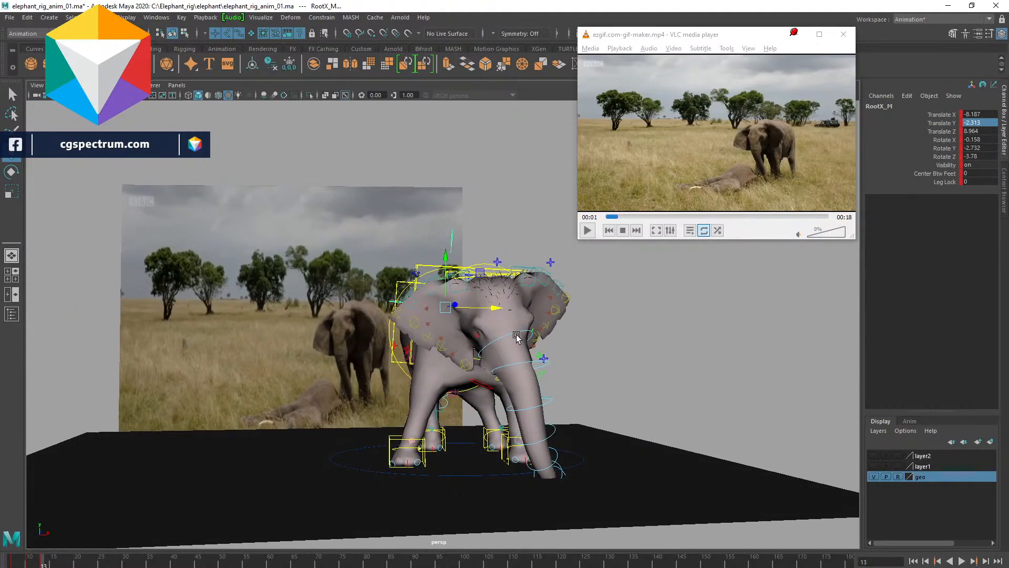
left_click_drag(503, 309, 511, 308)
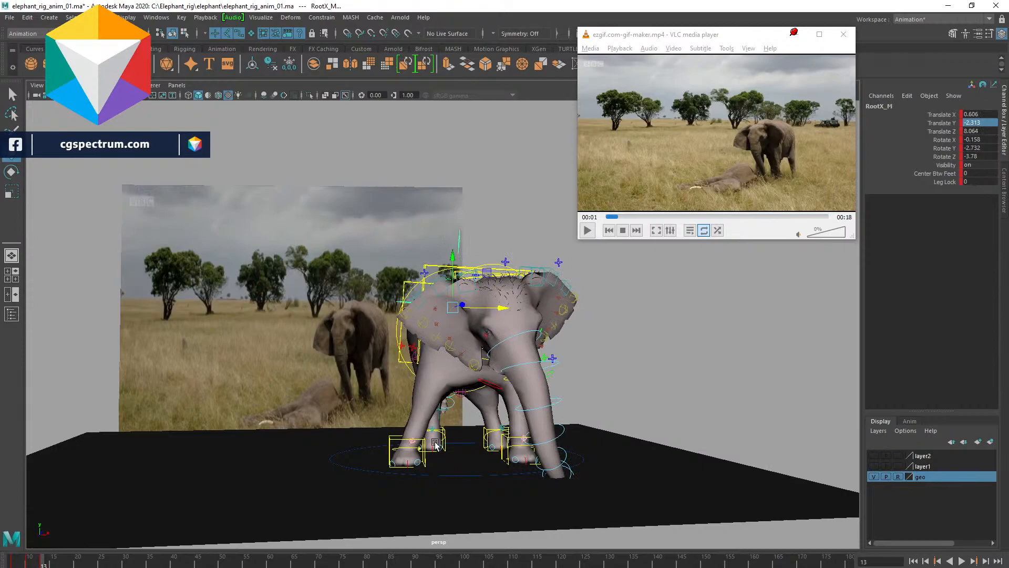
key("alt+v")
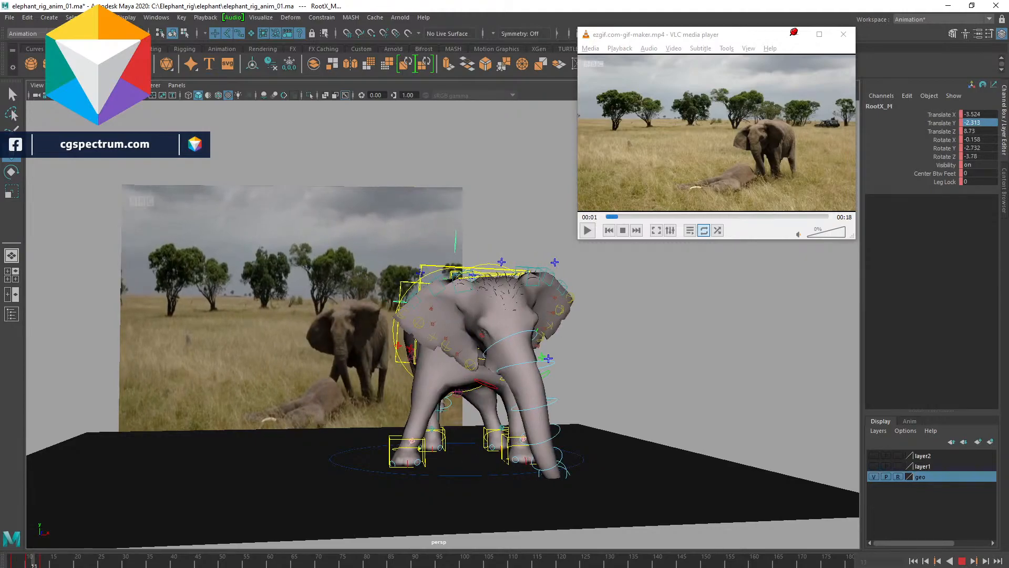
- At the first frame, select the right leg controls and set a key on the right back leg control
left_click(30, 561)
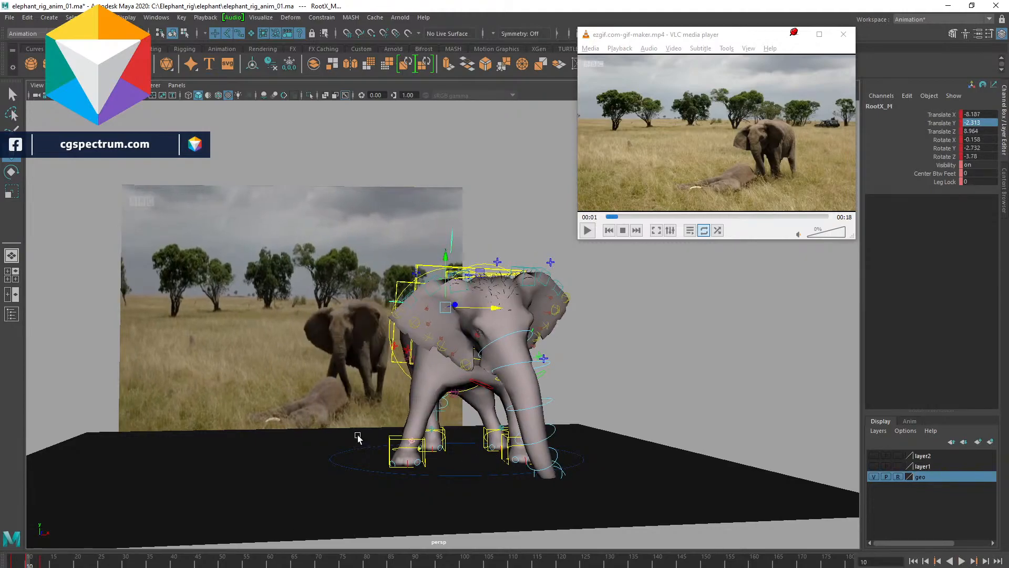
left_click(389, 442)
key("q")
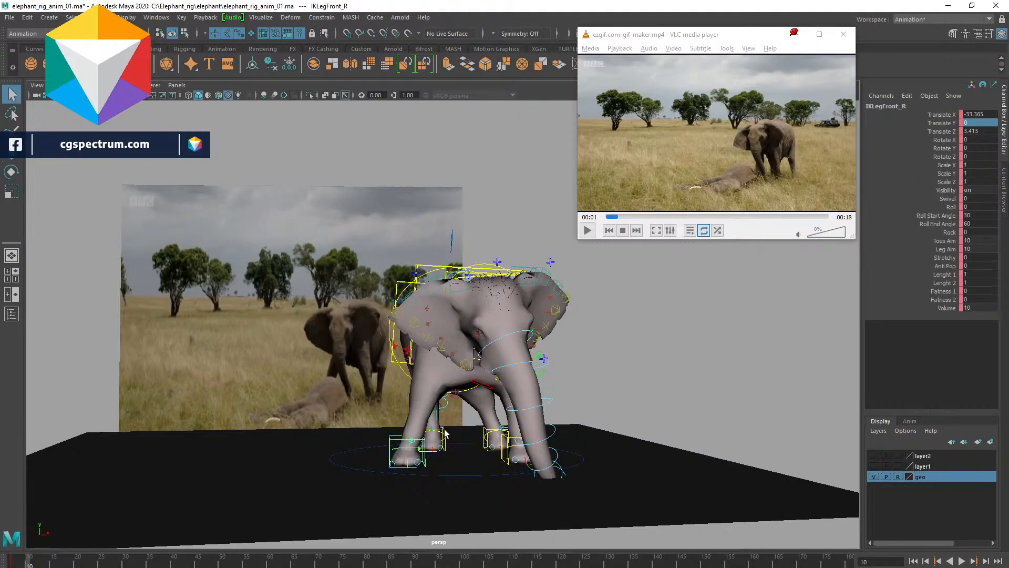
left_click(445, 441)
key("s")
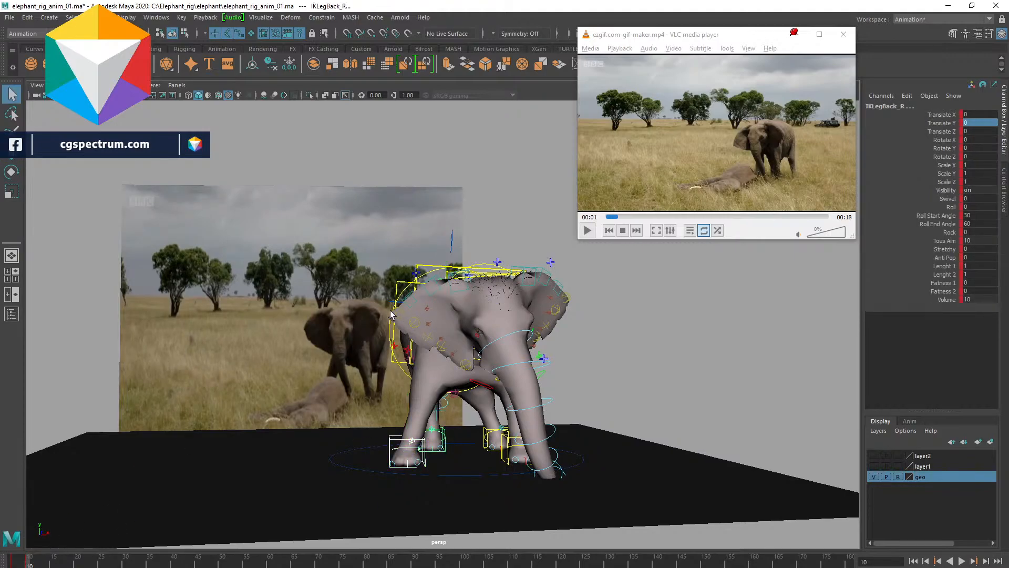
- At frame 13, move the right back leg control forward and play the animation
left_click(452, 241)
left_click_drag(37, 565, 42, 564)
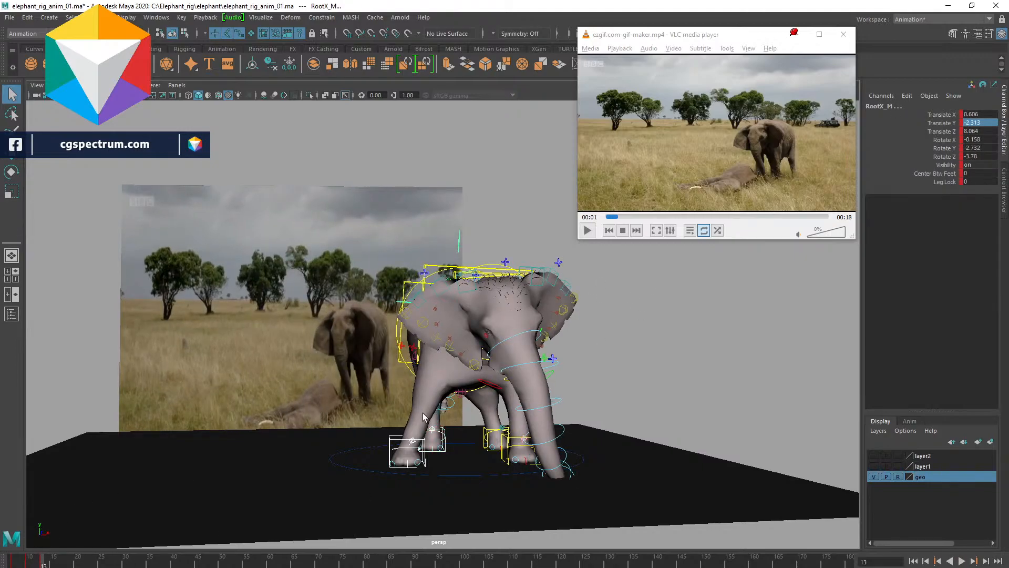
left_click(387, 443)
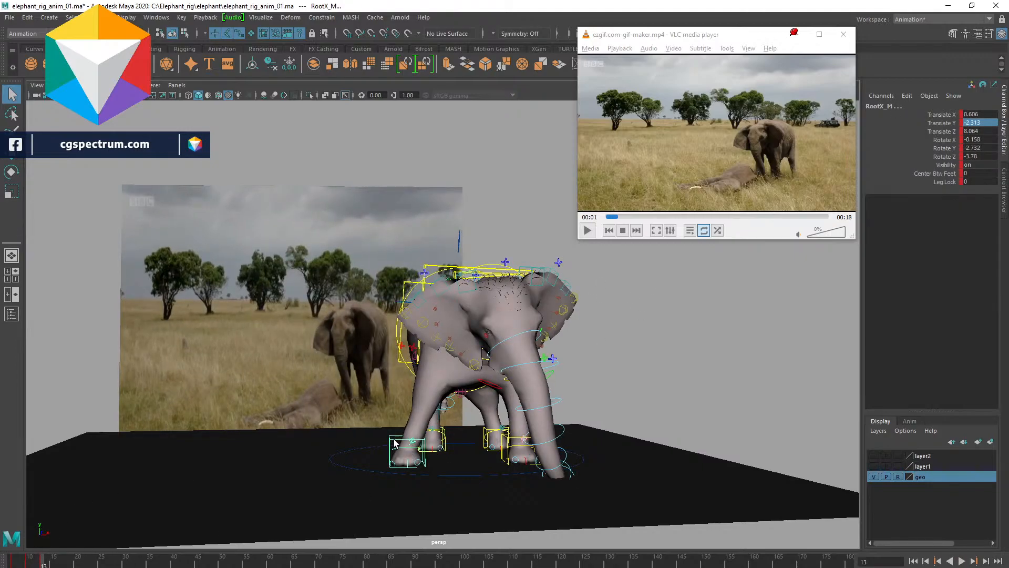
left_click(444, 432)
key("w")
left_click_drag(471, 438, 497, 439)
key("alt+v")
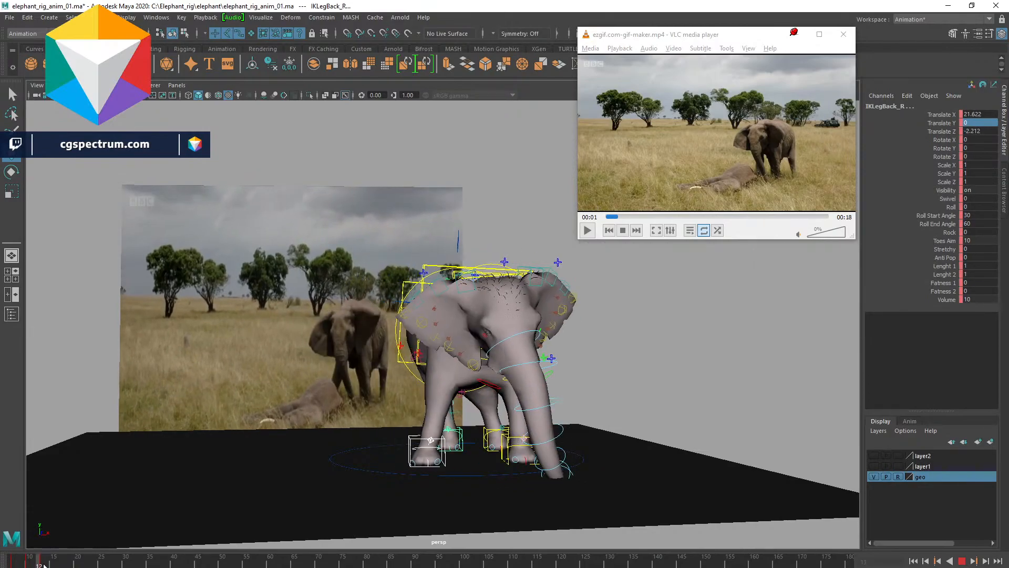
- At frame 15, nudge the right front leg control and orbit around to the elephant's front
mouse_move(55, 567)
left_mouse_down()
mouse_move(17, 566)
mouse_move(26, 566)
left_mouse_up()
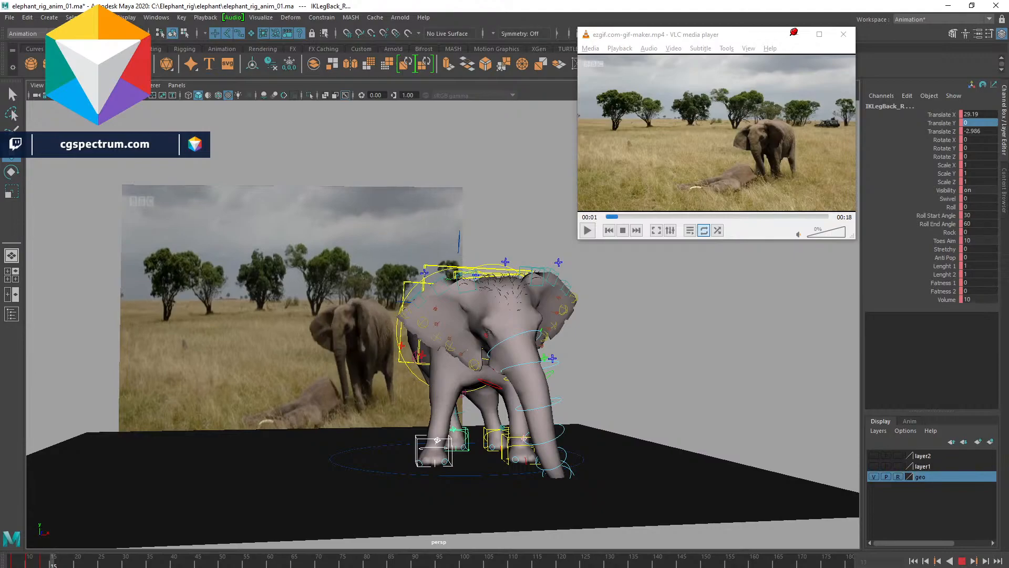
key("Escape")
left_click(437, 448)
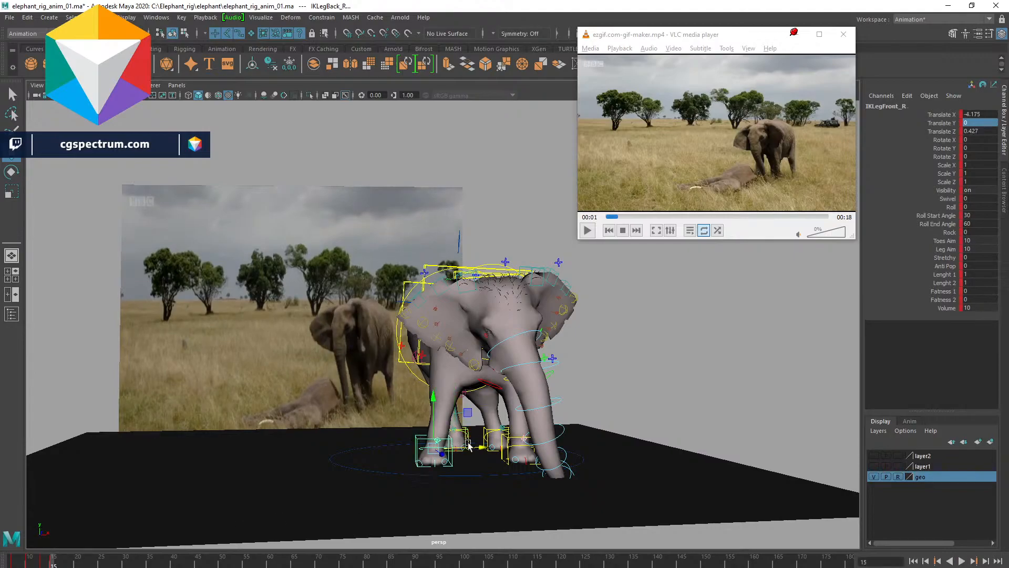
mouse_move(486, 448)
left_mouse_down()
mouse_move(520, 457)
mouse_move(464, 466)
mouse_move(473, 456)
left_mouse_up()
middle_click_drag(535, 419, 521, 382, "alt")
left_click_drag(553, 427, 580, 340)
- Select the root control, shift it sideways and rotate it to angle the elephant's body
left_click(499, 295)
left_click(506, 296)
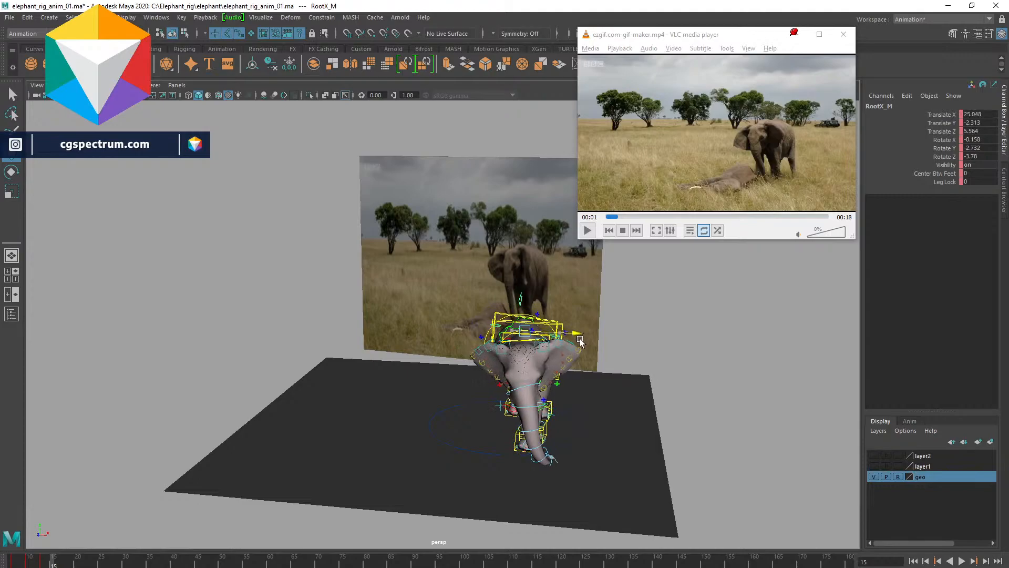
left_click_drag(581, 401, 636, 384, "alt")
key("e")
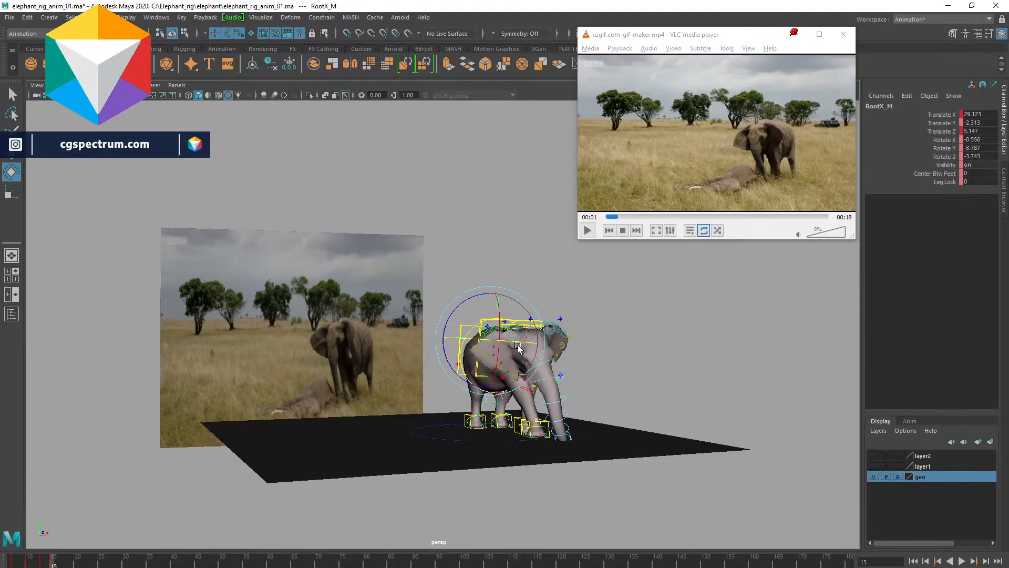
left_click_drag(518, 347, 573, 391, "alt")
- Rewind and play the animation, then scrub the reference video slightly forward to compare
left_click_drag(33, 557, 0, 557)
key("alt+v")
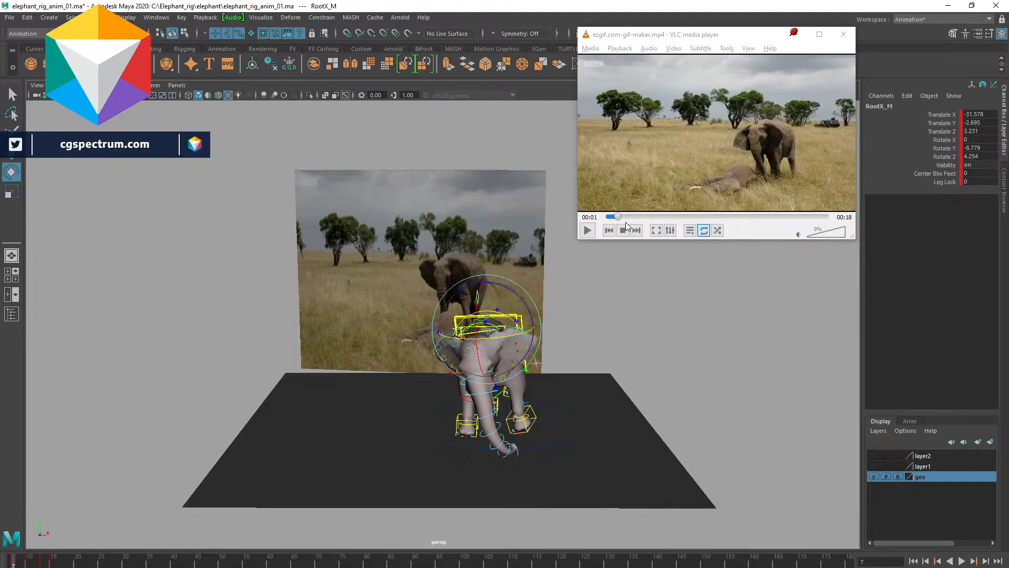
left_click_drag(617, 216, 625, 225)
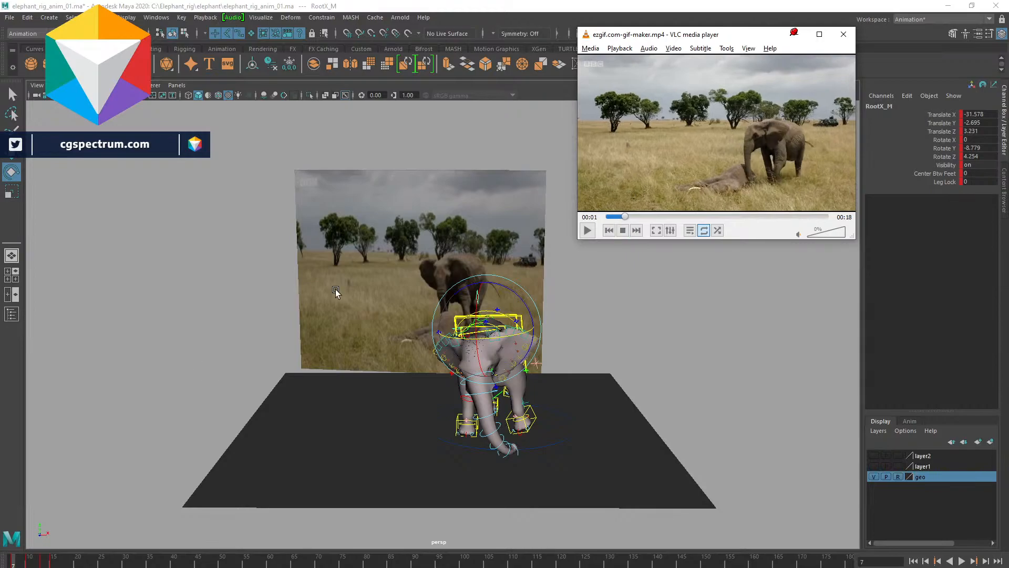
- Orbit to a top view, select the upper spine control and inspect its Rotate X value
left_click_drag(277, 468, 525, 338, "alt")
left_click(525, 338)
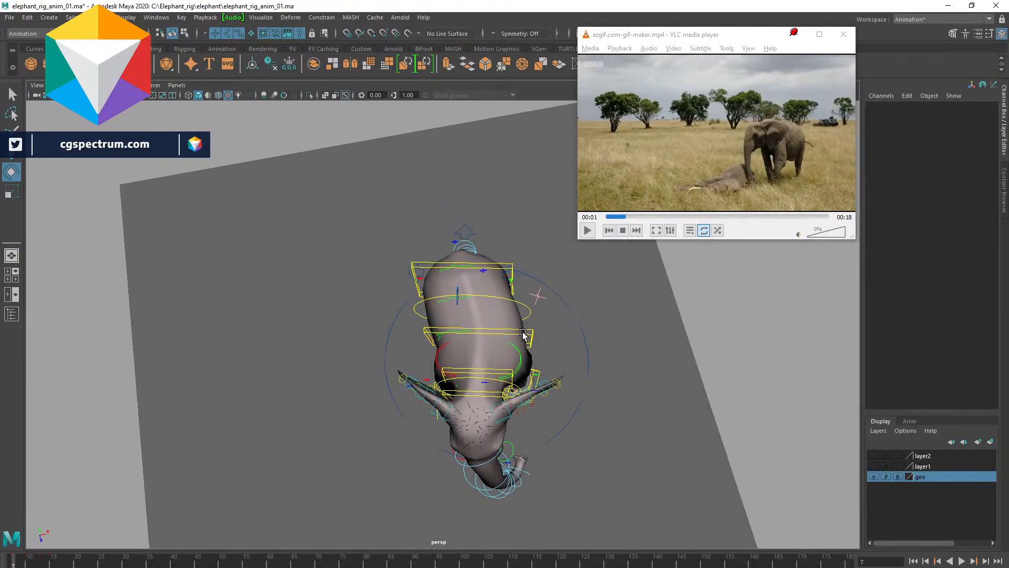
left_click(523, 334)
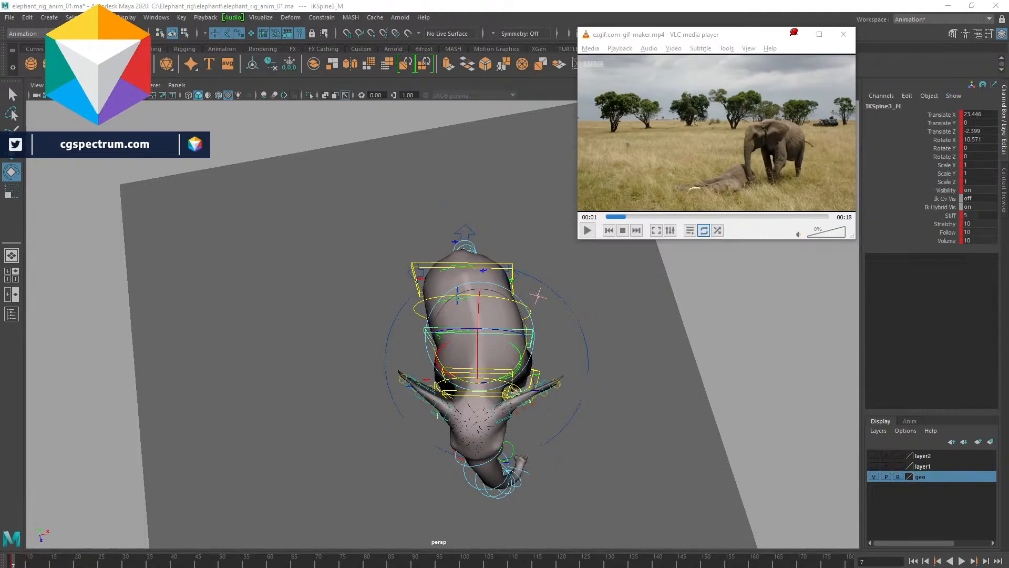
double_click(975, 138)
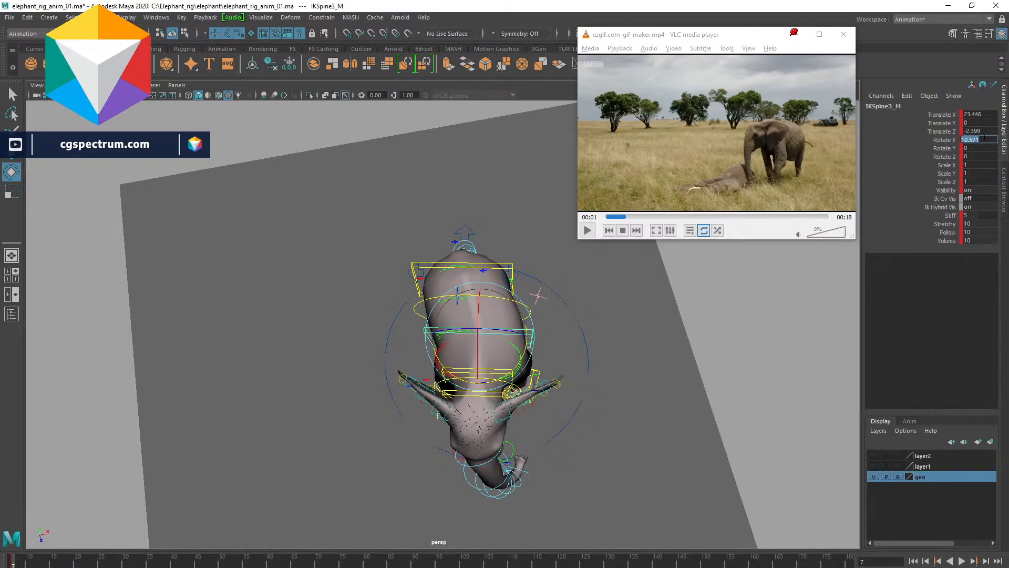
key("Return")
left_click_drag(576, 392, 518, 369, "alt")
key("ctrl+z")
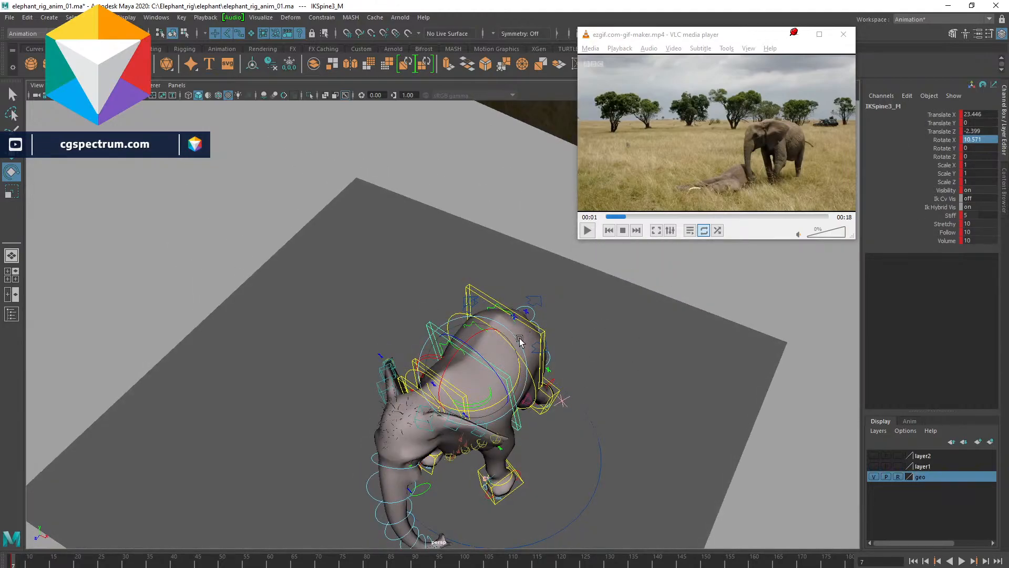
- Select the middle and lower spine controls in turn and play the animation
left_click(679, 282)
left_click(506, 337)
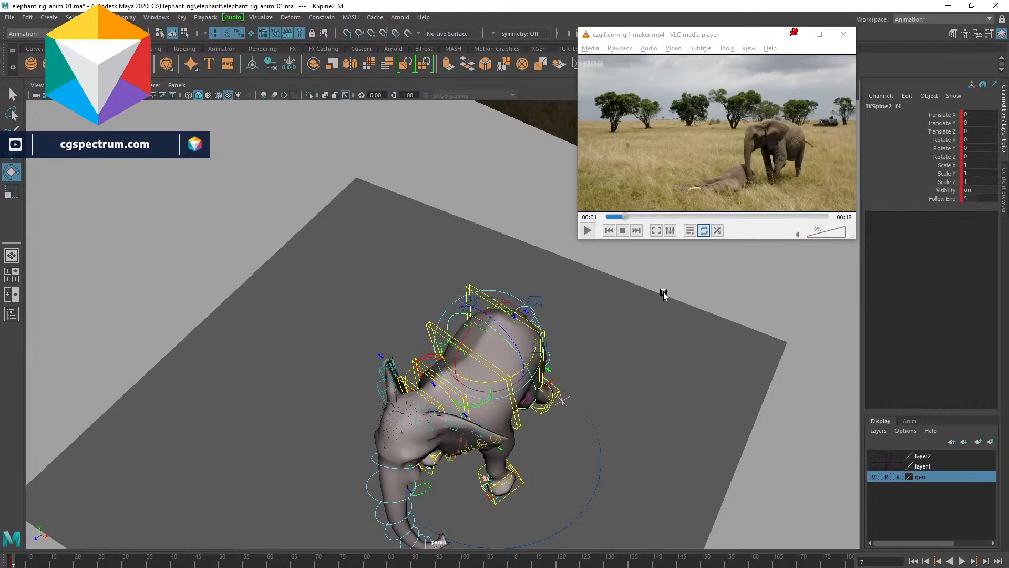
left_click(718, 256)
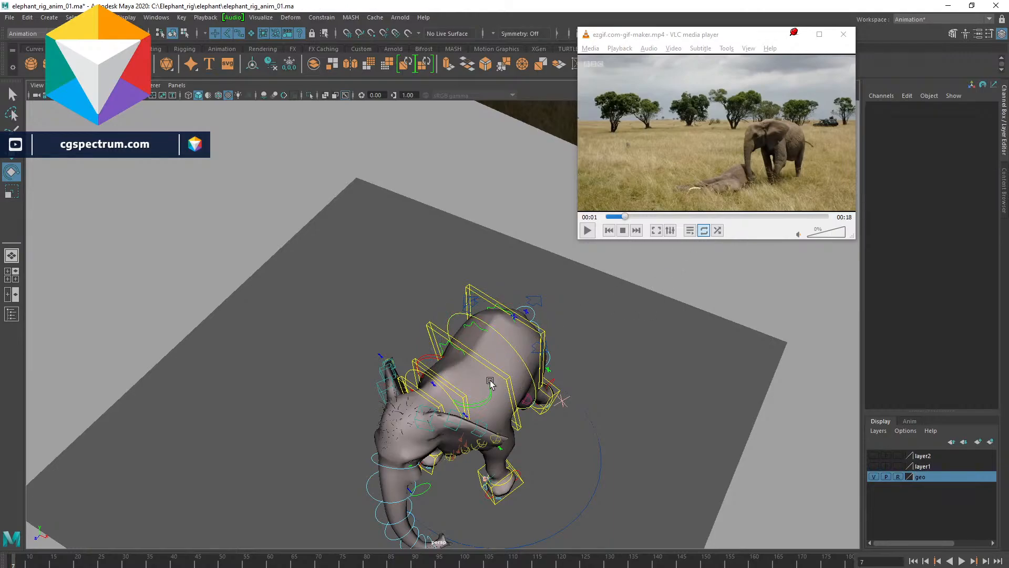
left_click(543, 332)
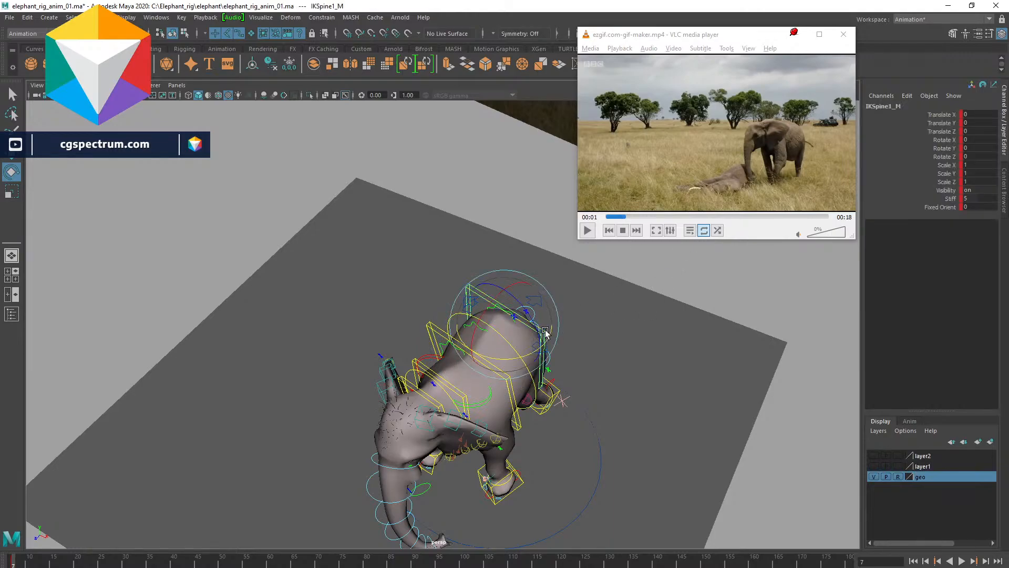
key("alt+v")
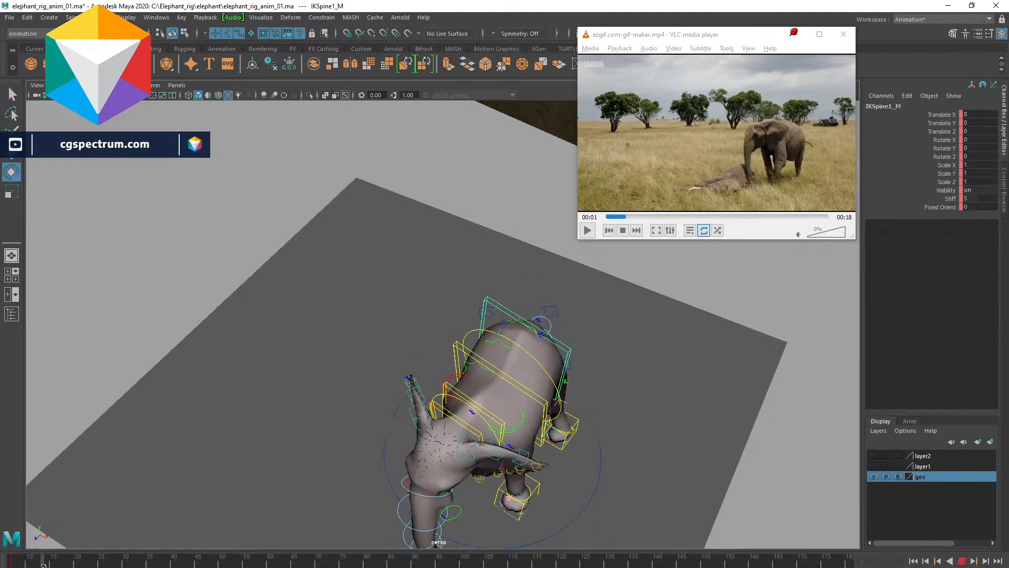
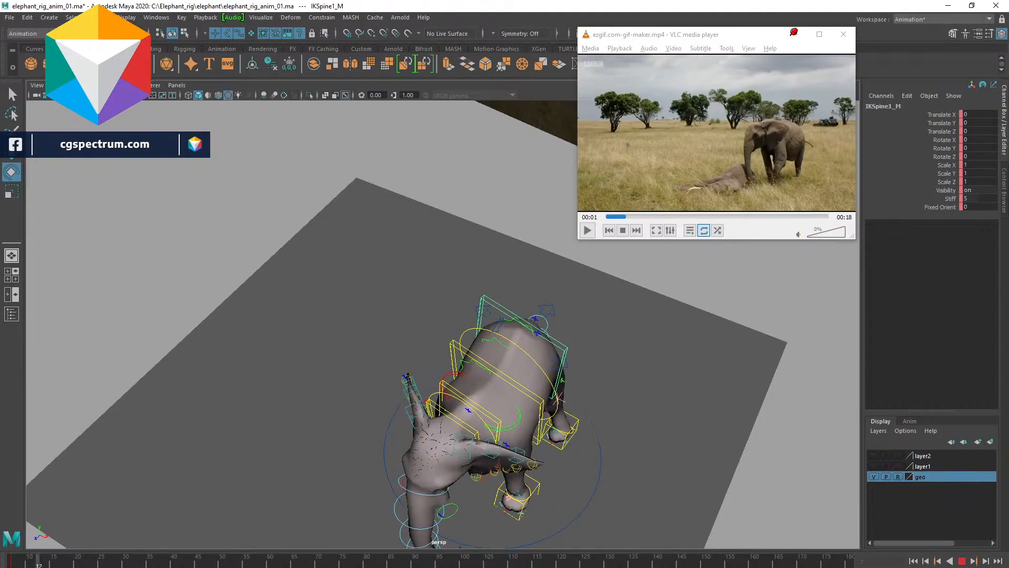
- Stop playback, orbit to a front view, select the root control and shift it sideways
key("Escape")
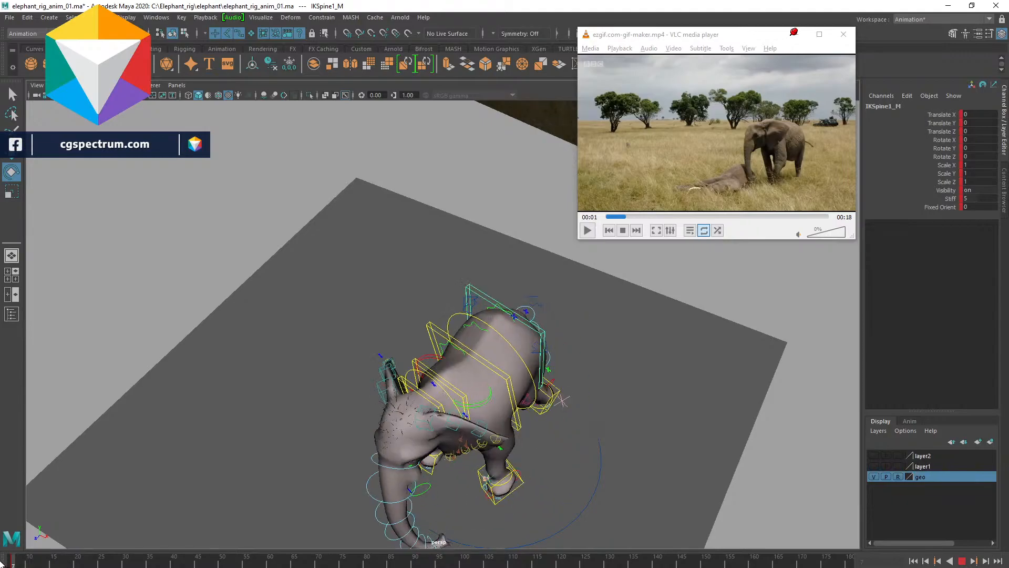
left_click_drag(171, 505, 379, 393, "alt")
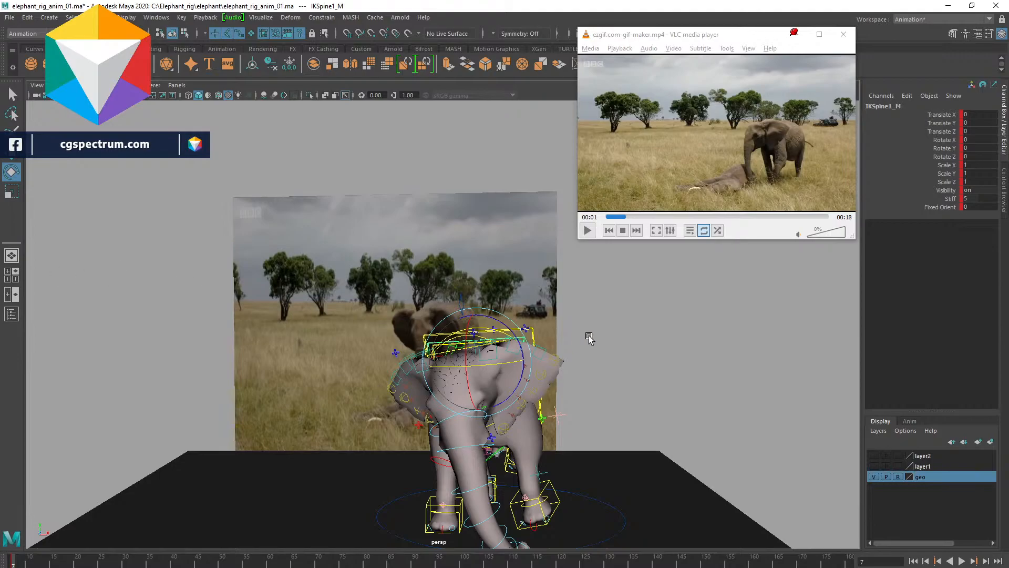
left_click_drag(588, 338, 619, 331, "alt")
left_click(600, 312)
left_click(459, 298)
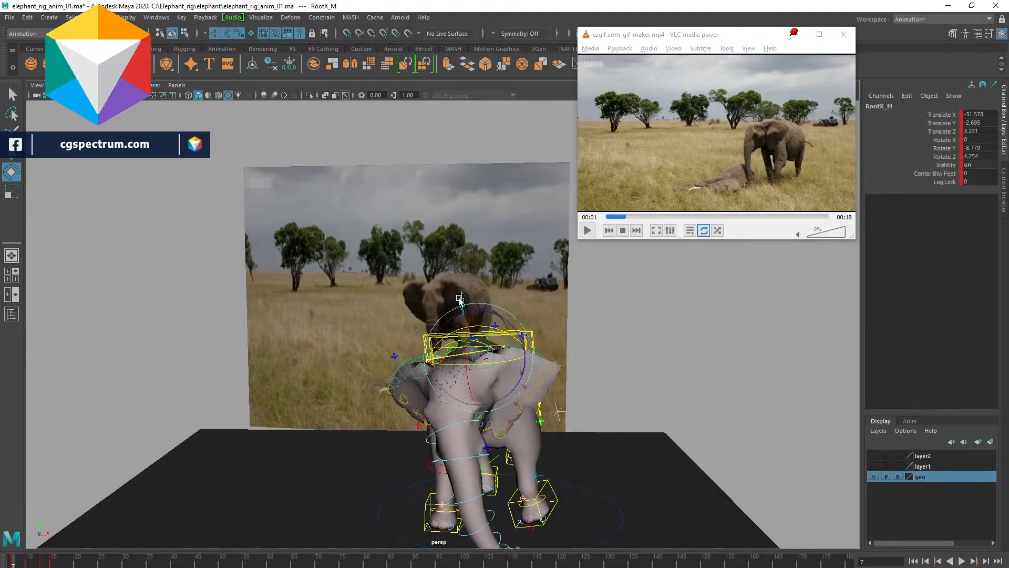
left_click_drag(702, 359, 694, 315, "alt")
key("w")
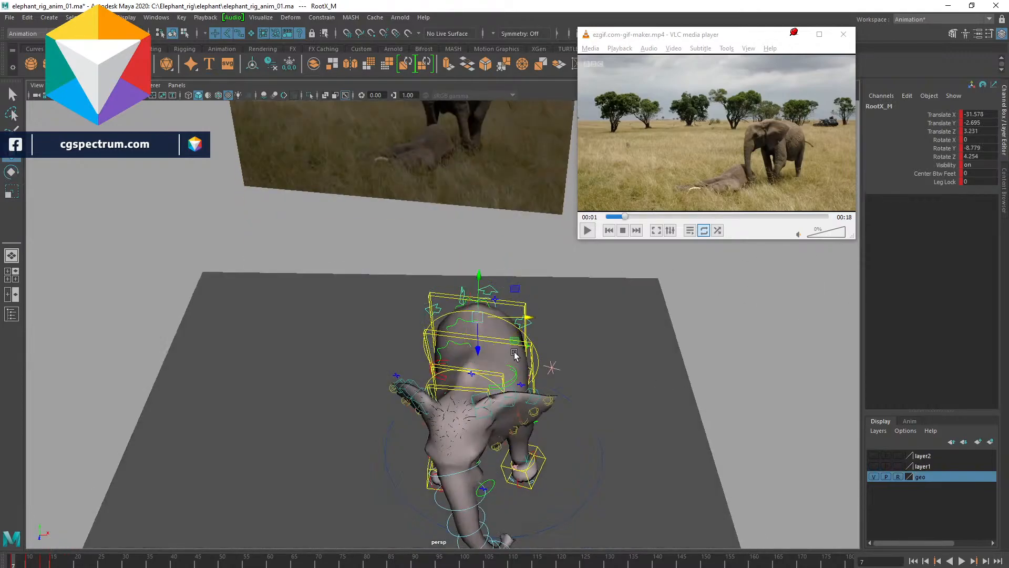
left_click_drag(520, 316, 532, 319)
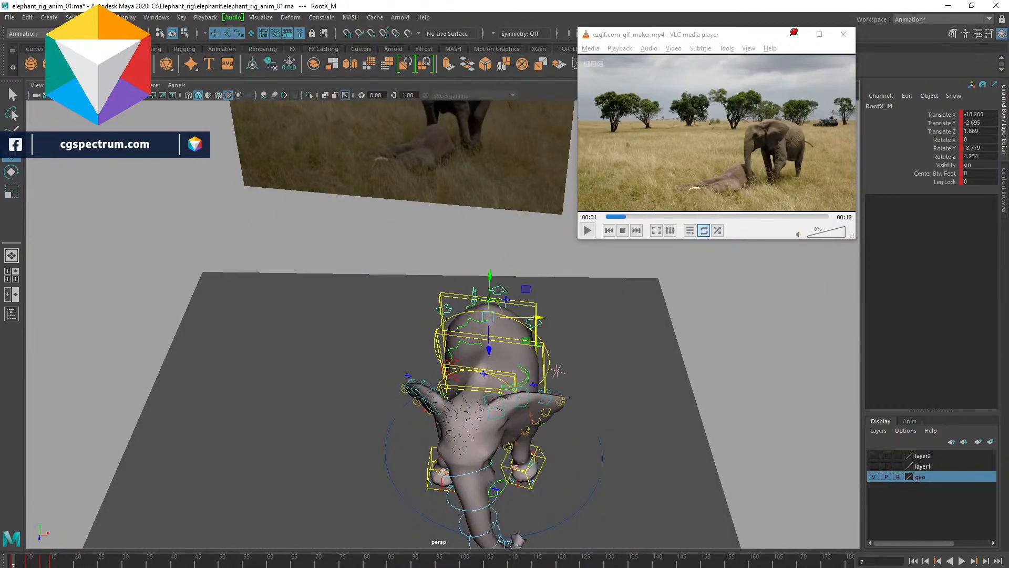
- Play and stop the animation repeatedly, orbiting to compare the elephant's motion with the reference image
key("alt+v")
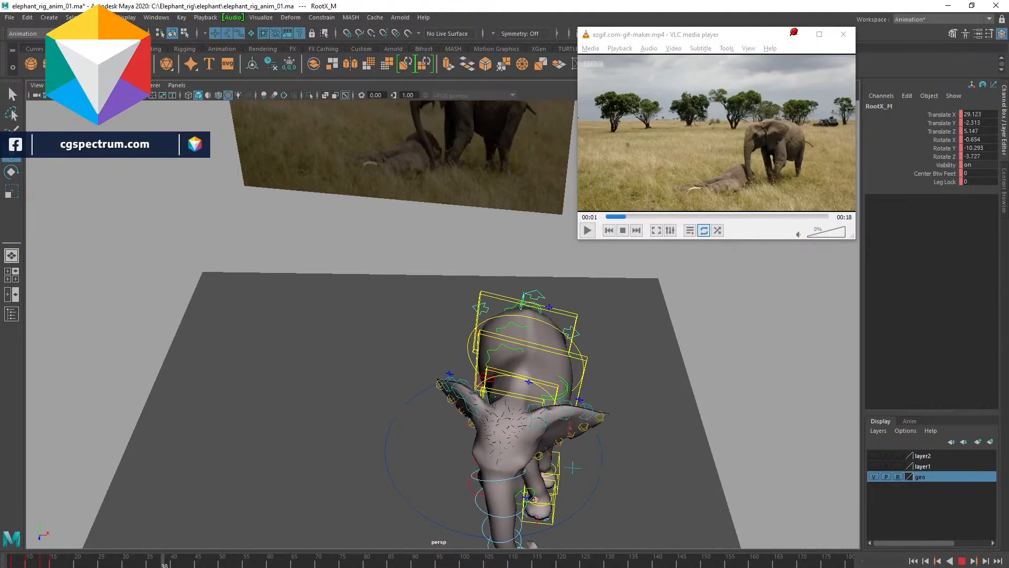
key("alt+v")
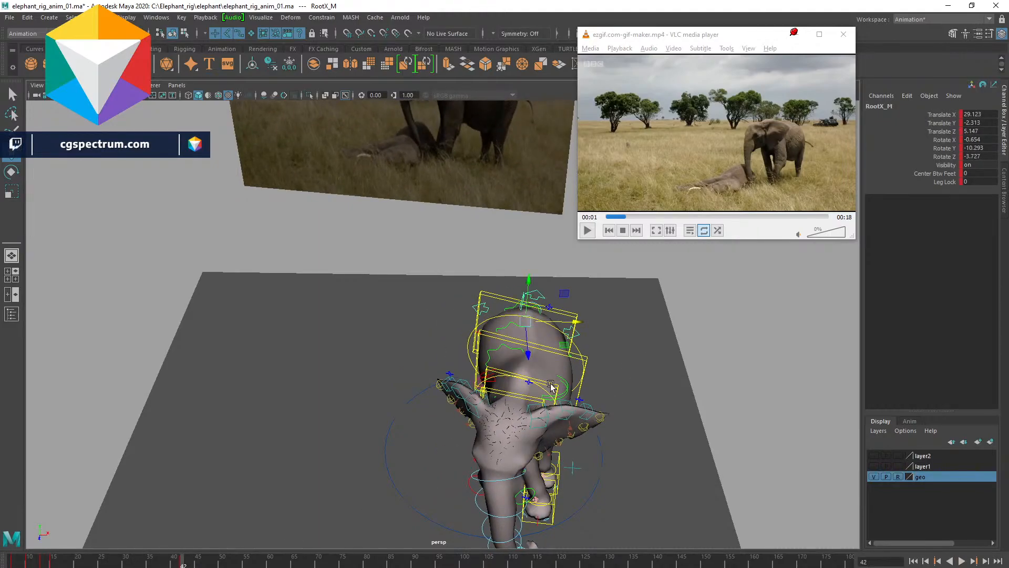
key("alt+v")
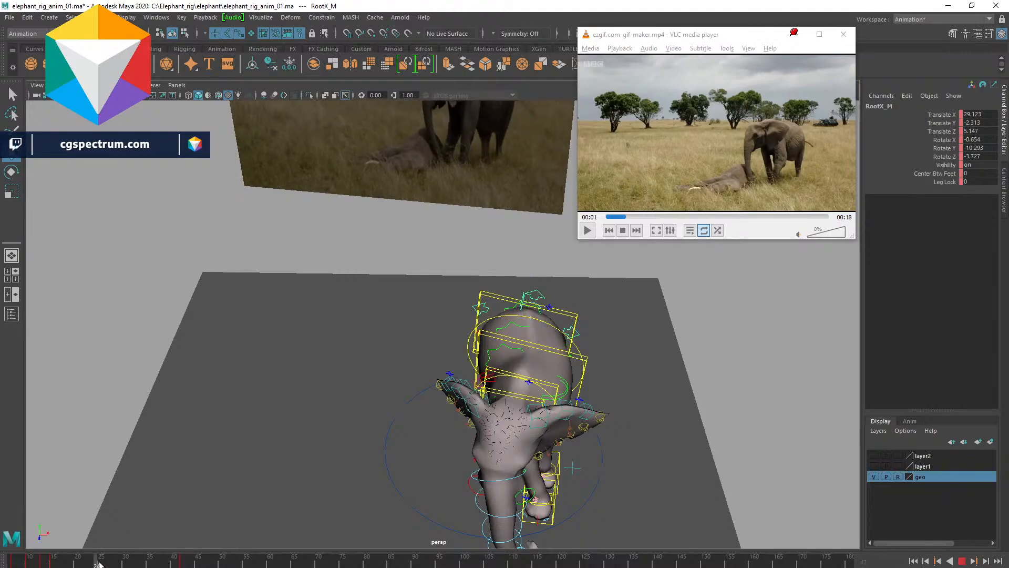
key("alt+v")
left_click_drag(441, 262, 491, 341, "alt")
key("alt+v")
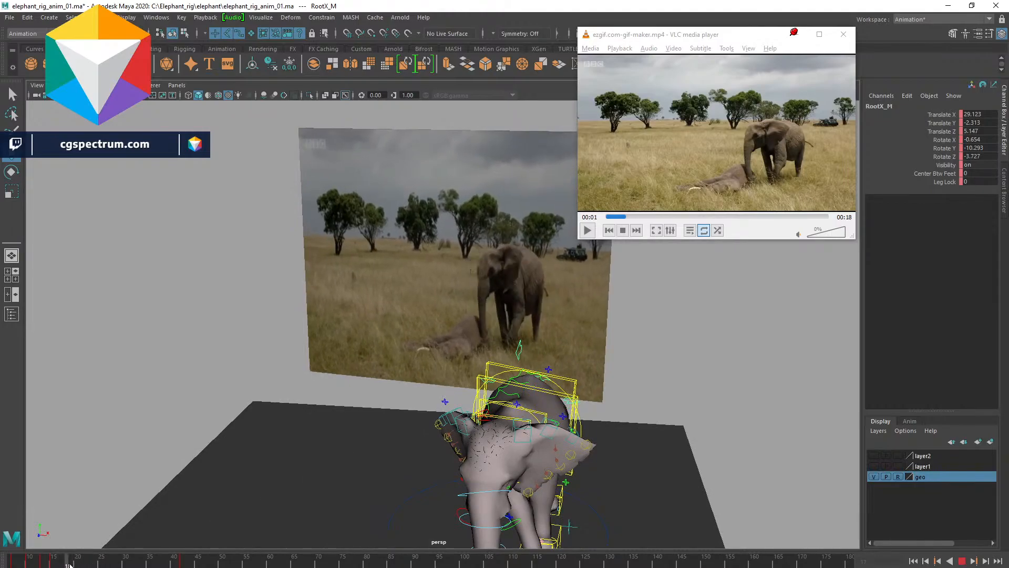
key("alt+v")
key("alt+v")
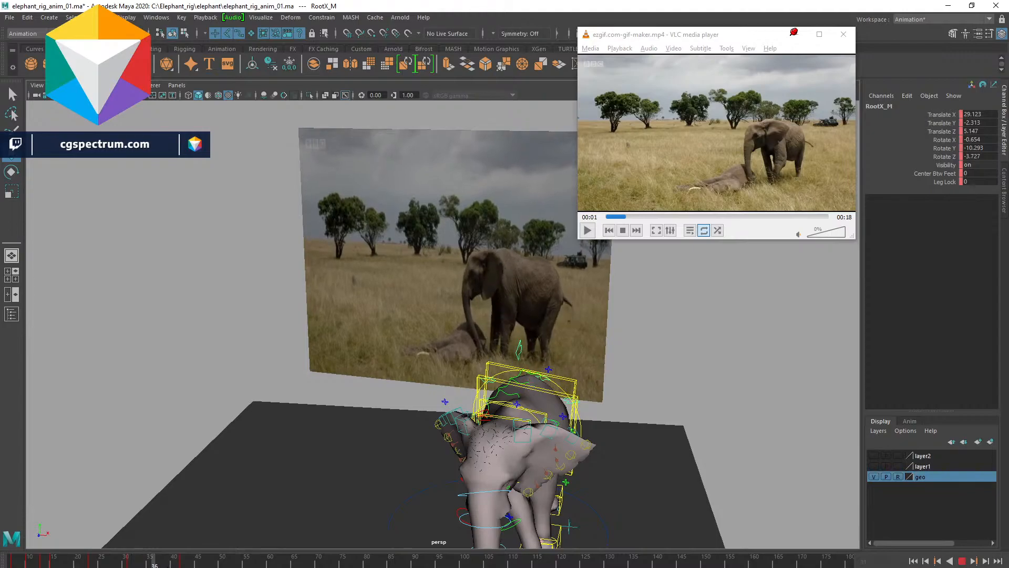
key("alt+v")
- Move and rotate the root control to reposition and turn the elephant's body at frame 42
right_click_drag(640, 442, 572, 447, "alt")
middle_click_drag(572, 448, 577, 419, "alt")
left_click_drag(576, 419, 493, 388, "alt")
key("e")
key("w")
middle_click_drag(493, 388, 616, 359, "alt")
left_click_drag(437, 408, 532, 421)
key("e")
left_click_drag(602, 463, 342, 368)
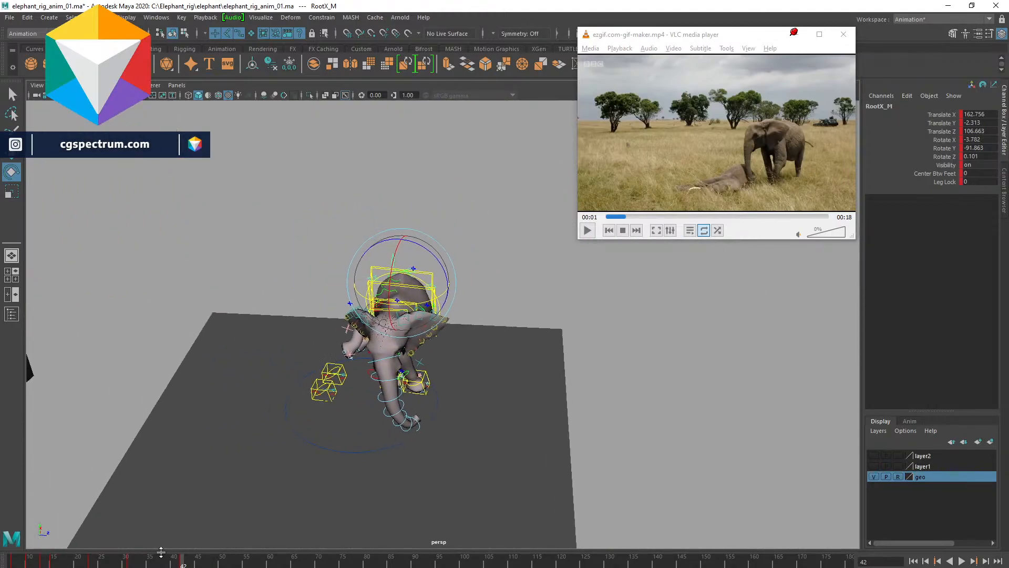
- Go to frame 31 and move and rotate the root control to match the reference pose
left_click(129, 563)
left_click_drag(491, 368, 398, 407, "alt")
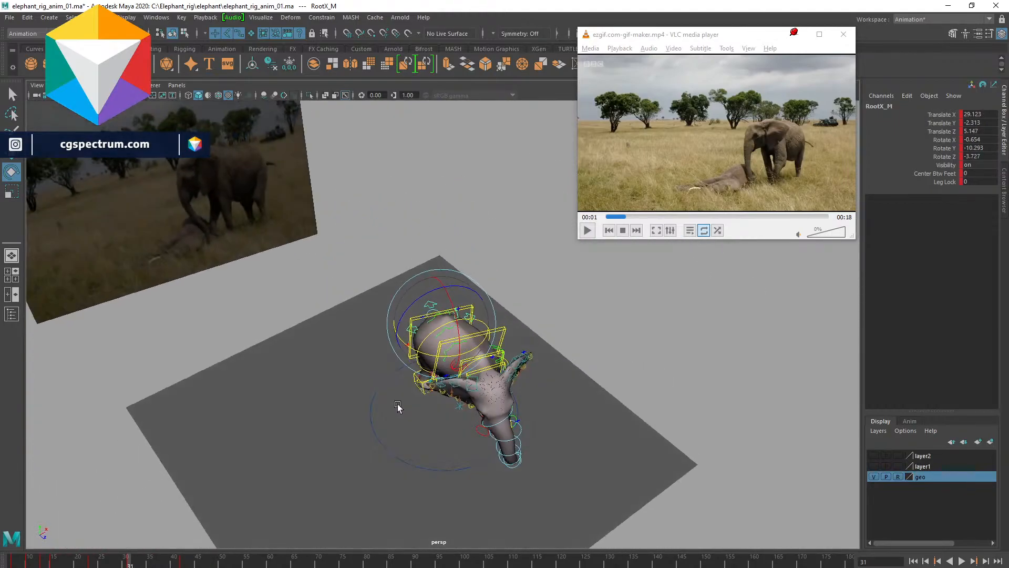
left_click_drag(478, 342, 516, 382)
key("w")
key("e")
left_click_drag(496, 316, 461, 377)
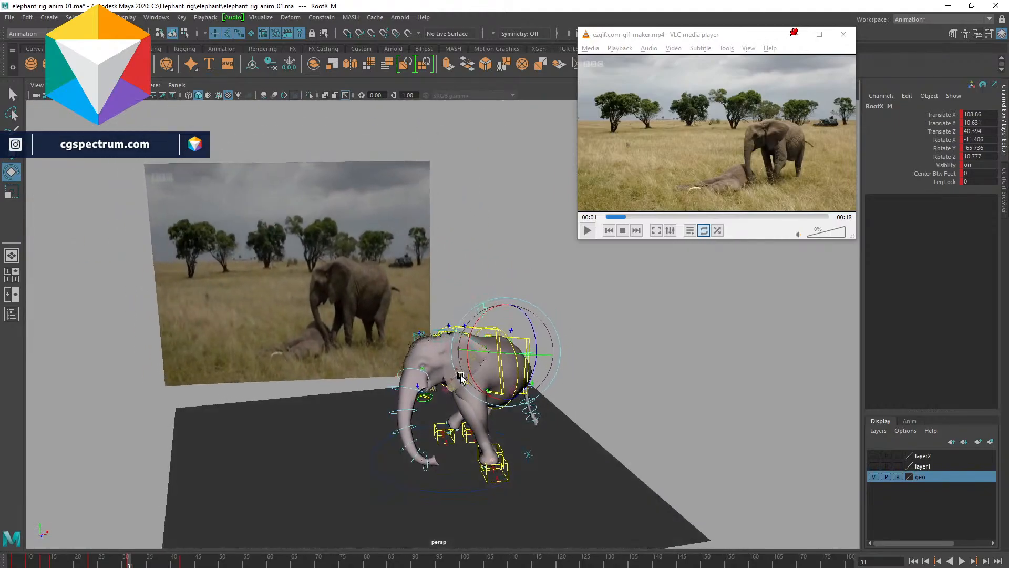
- Go to frame 23 and shift the root control to adjust the body position
left_click(90, 561)
left_click_drag(327, 457, 498, 409, "alt")
left_click_drag(496, 353, 533, 338)
key("w")
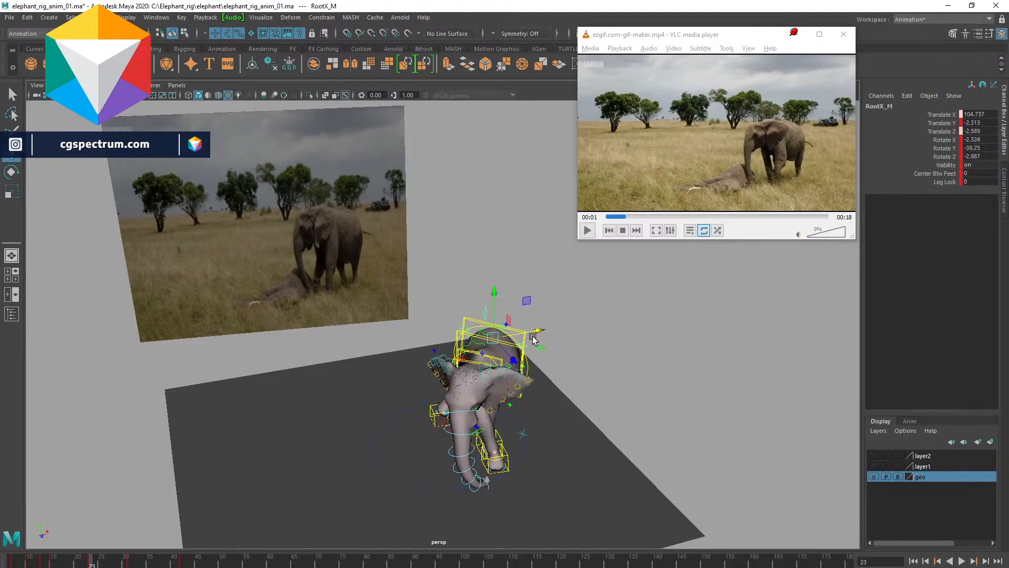
- Scrub back to the start, reframe the view and play the animation to review the body motion
left_click_drag(77, 561, 13, 561)
scroll(659, 414, "down", 2)
left_click_drag(811, 414, 617, 390, "alt")
key("alt+v")
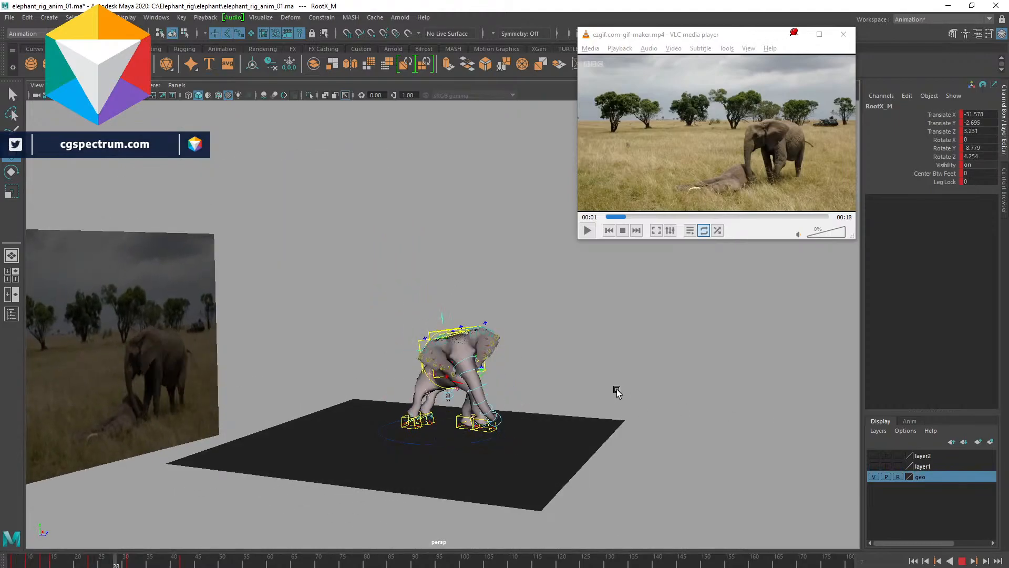
key("alt+v")
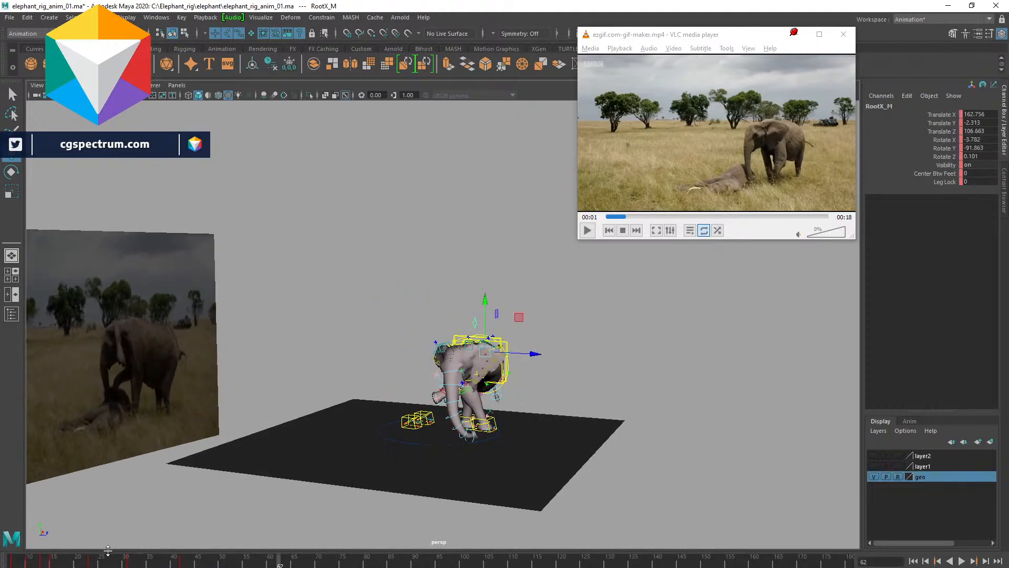
left_click(90, 562)
left_click_drag(67, 564, 97, 562)
middle_click_drag(512, 367, 639, 393, "alt")
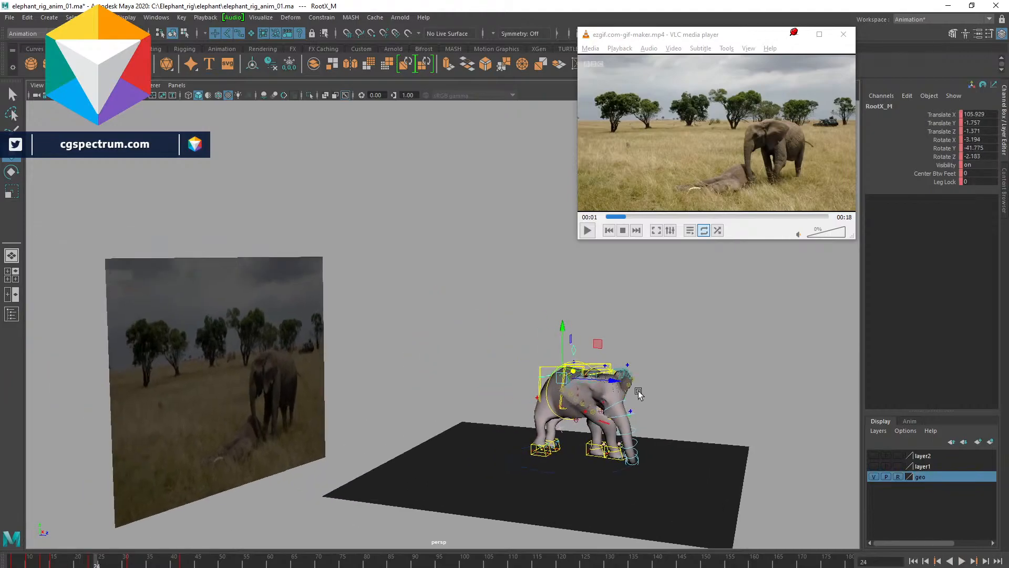
left_click_drag(638, 393, 561, 410, "alt")
key("alt+v")
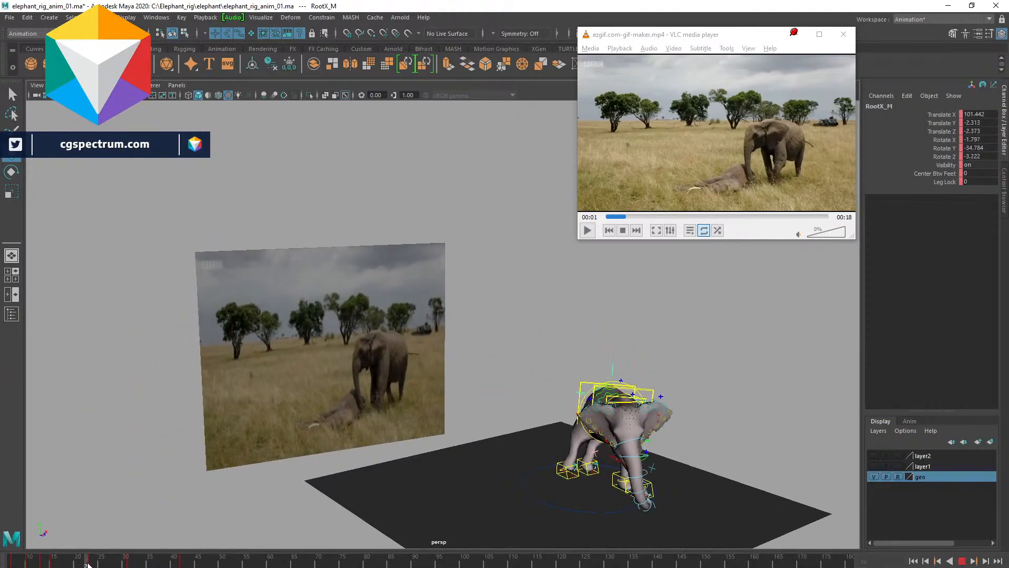
- Select the left back leg IK control and adjust its position under the body
left_click_drag(629, 438, 550, 429, "alt")
middle_click_drag(442, 502, 517, 462, "alt")
left_click_drag(517, 463, 695, 500, "alt")
left_click(589, 481)
key("e")
left_click_drag(718, 417, 431, 470, "alt")
left_click(416, 488)
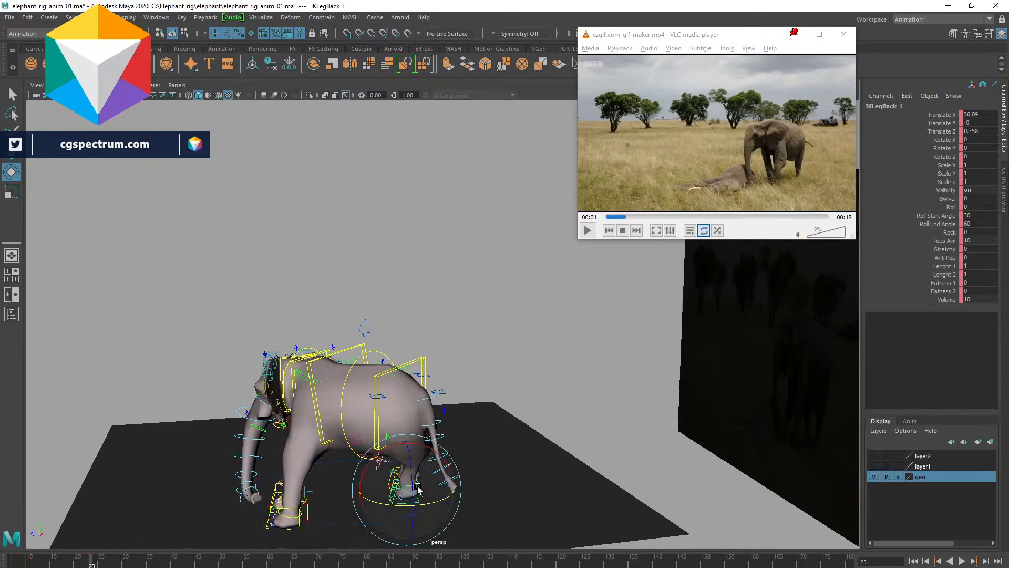
key("q")
left_click(396, 469, "shift")
left_click_drag(416, 489, 471, 495, "alt")
key("w")
left_click_drag(598, 446, 732, 396)
left_click(732, 397)
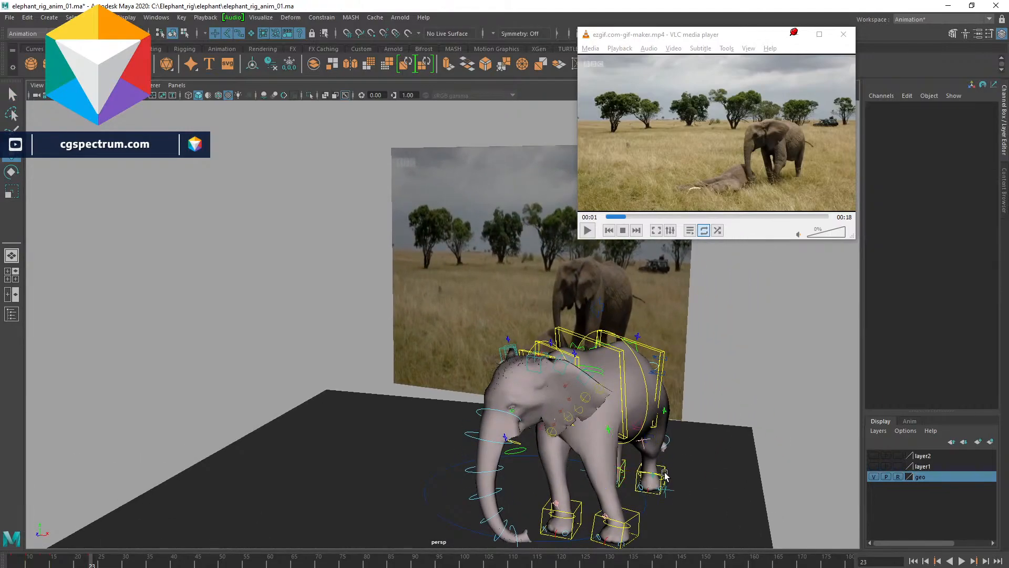
- Select the right back leg IK control and move it to reposition the back foot
left_click(662, 469)
left_click_drag(698, 481, 552, 507)
left_click(524, 473)
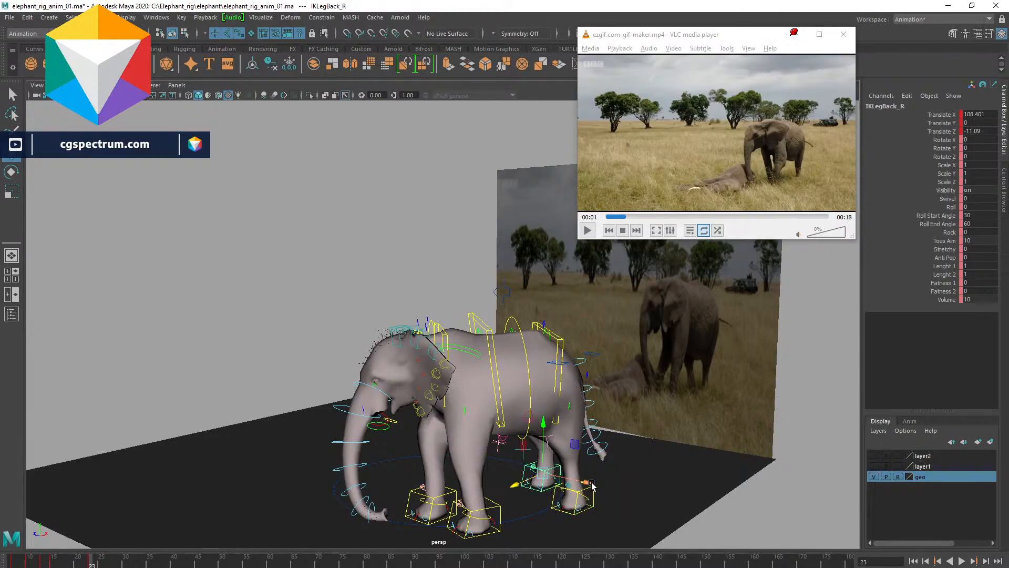
left_click_drag(590, 483, 639, 386)
left_click(608, 343)
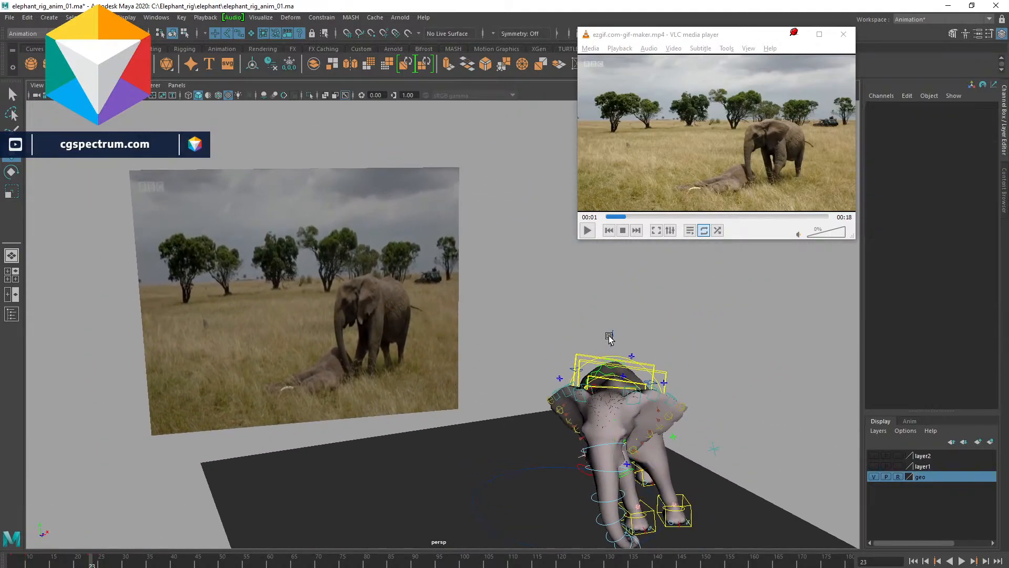
- Select the root control, play to frame 31 and lower the body, then play the animation again
left_click(616, 338)
left_click_drag(654, 371, 673, 375)
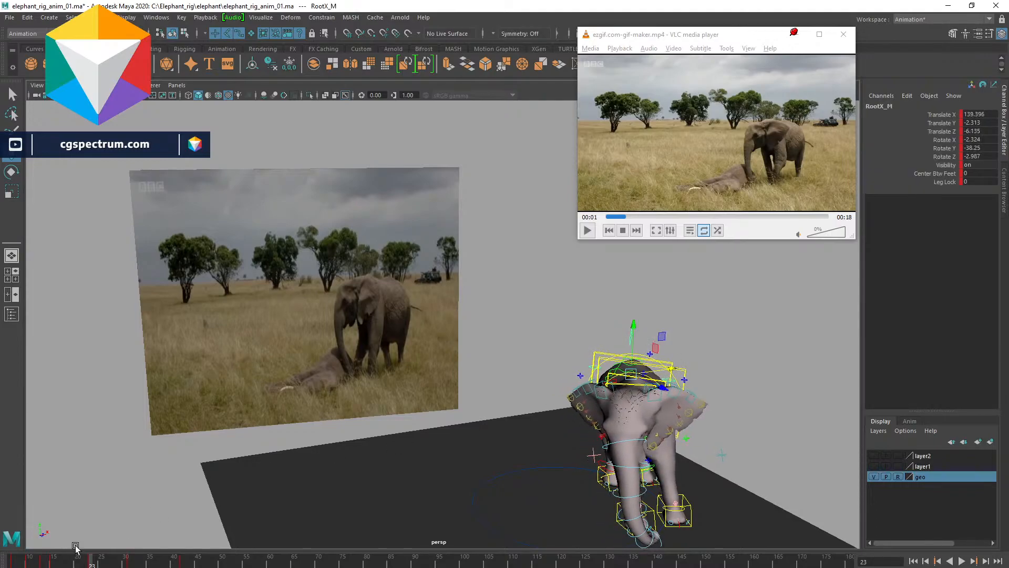
key("alt+v")
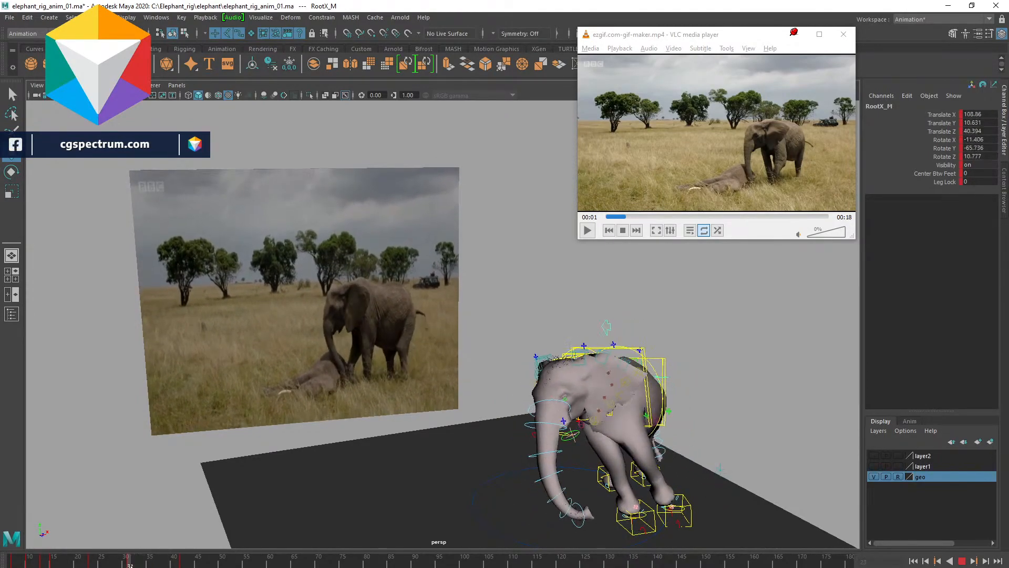
key("alt+v")
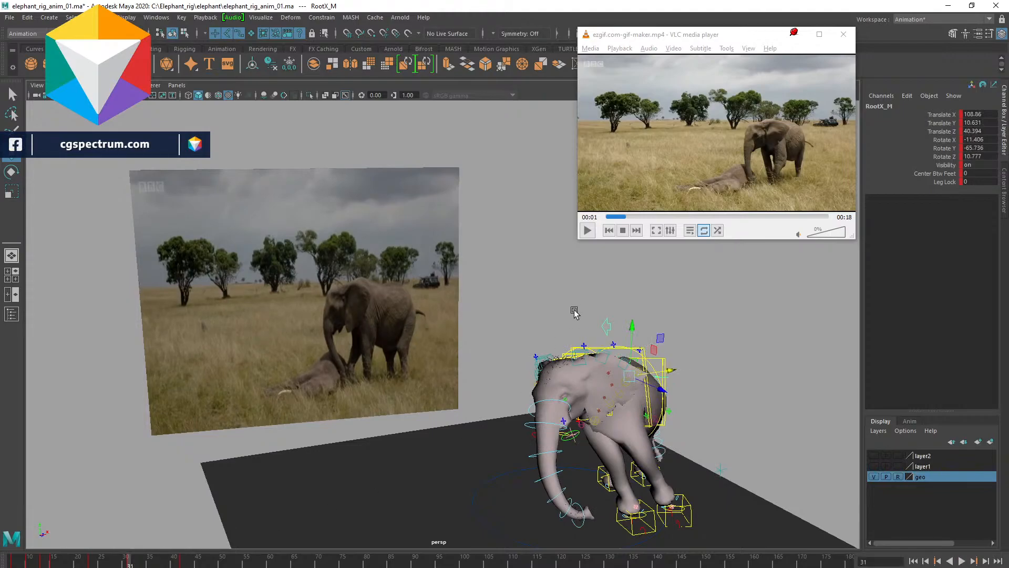
left_click_drag(635, 328, 648, 353)
left_click_drag(650, 406, 672, 394, "alt")
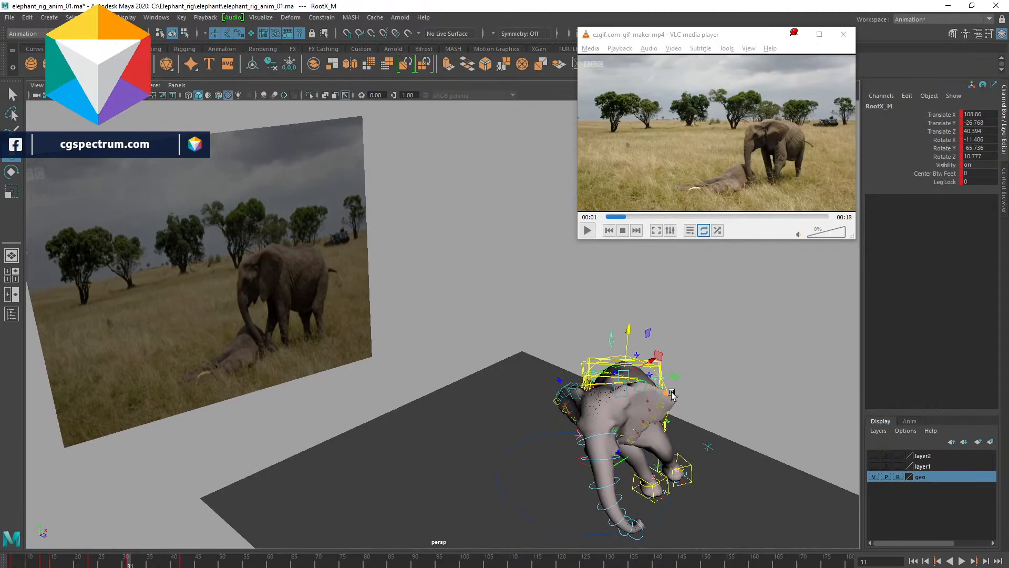
left_click_drag(656, 361, 686, 388)
key("alt+v")
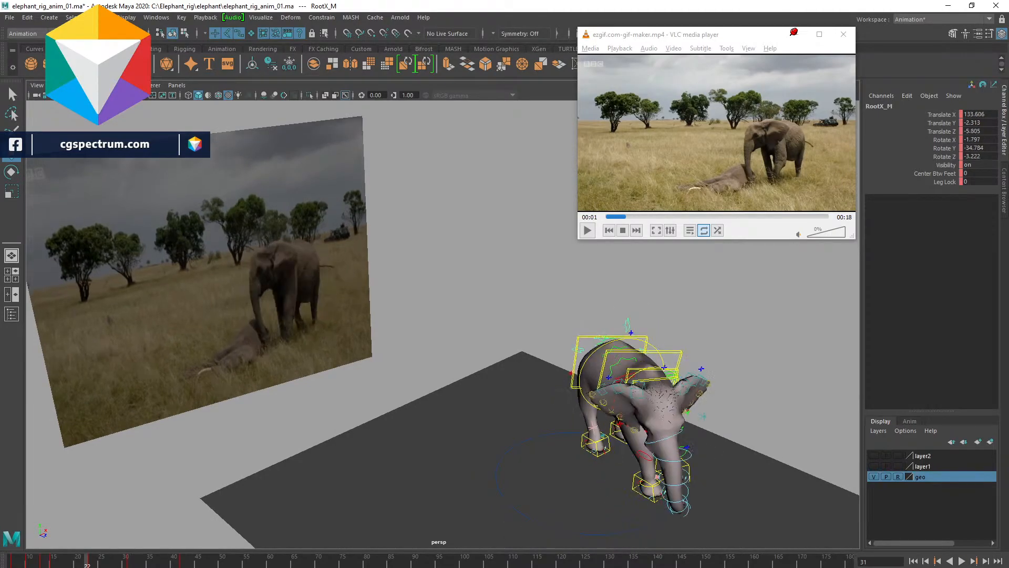
key("alt+v")
- Go to frame 23, select the right front leg IK control and rotate the foot
left_click(95, 564)
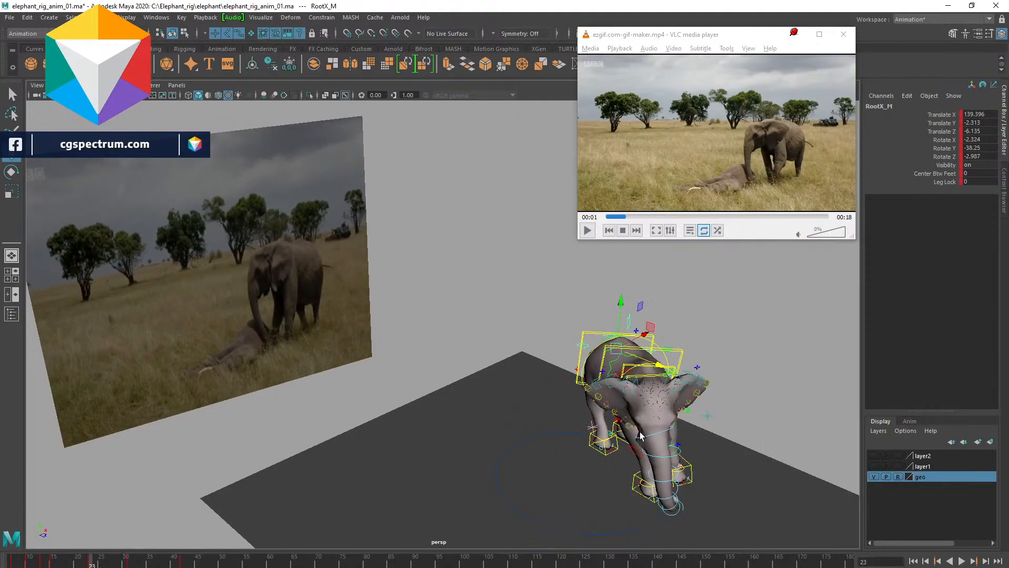
left_click_drag(603, 413, 667, 372, "alt")
left_click_drag(518, 408, 593, 409, "alt")
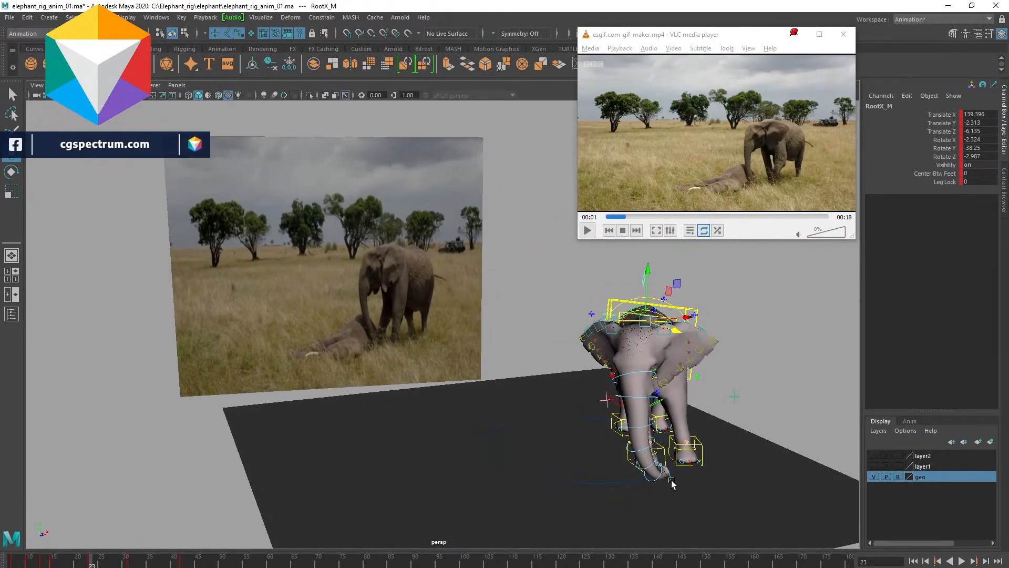
left_click_drag(671, 484, 664, 479, "alt")
left_click(655, 447)
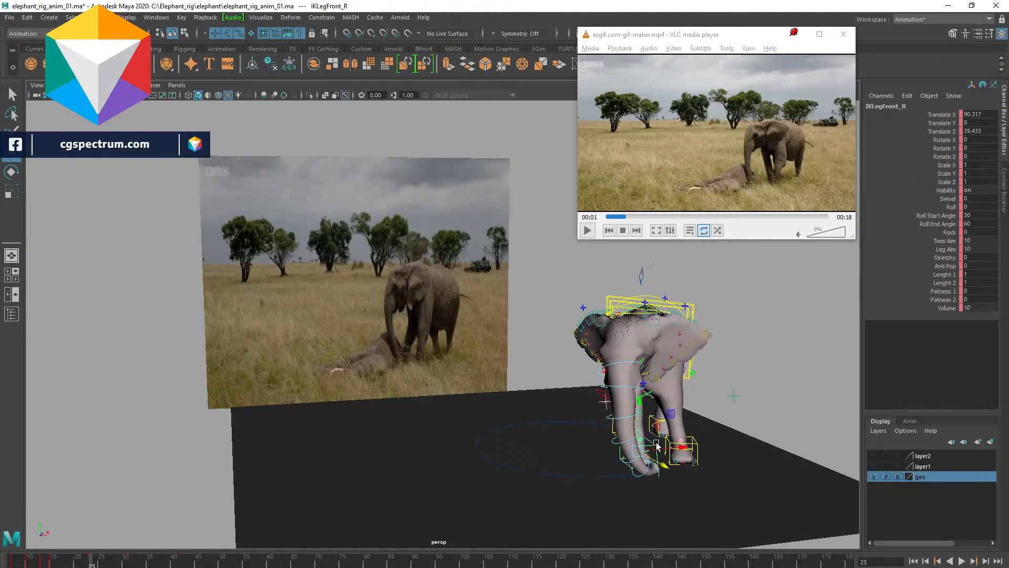
key("e")
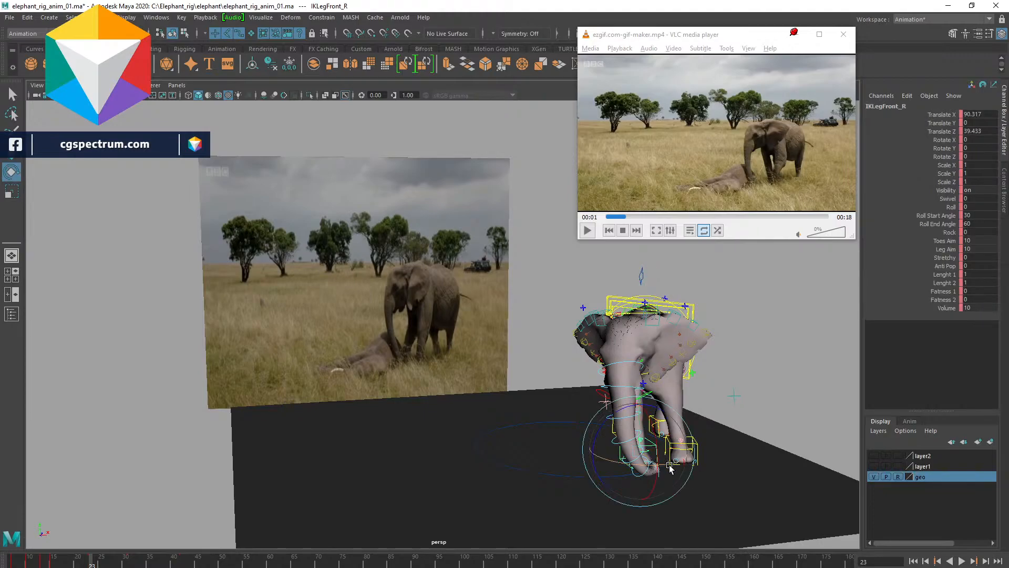
left_click_drag(642, 467, 613, 477)
- Lift the right front foot, tilt it and shift it forward to form a stepping pose
key("w")
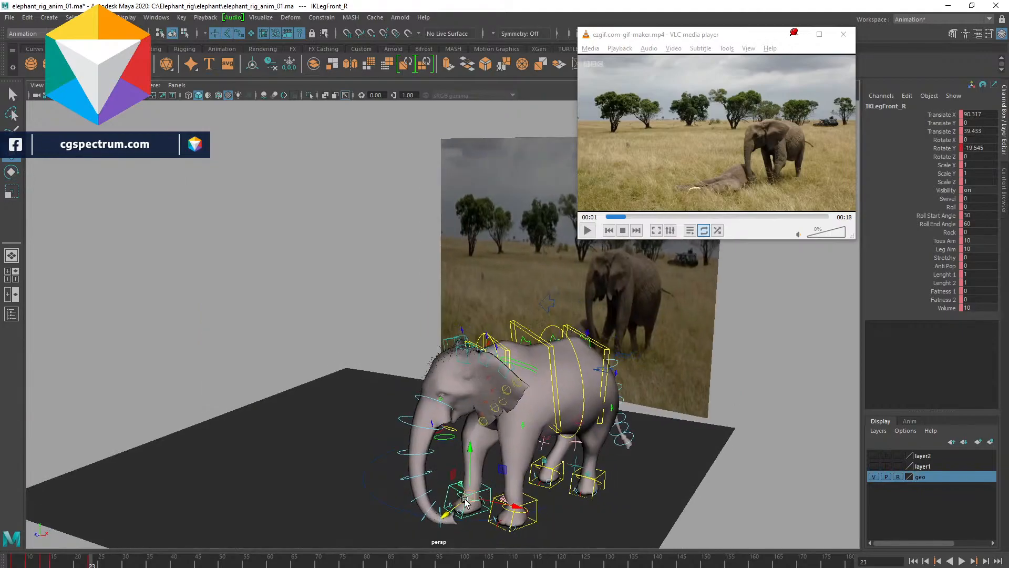
left_click_drag(476, 499, 510, 489)
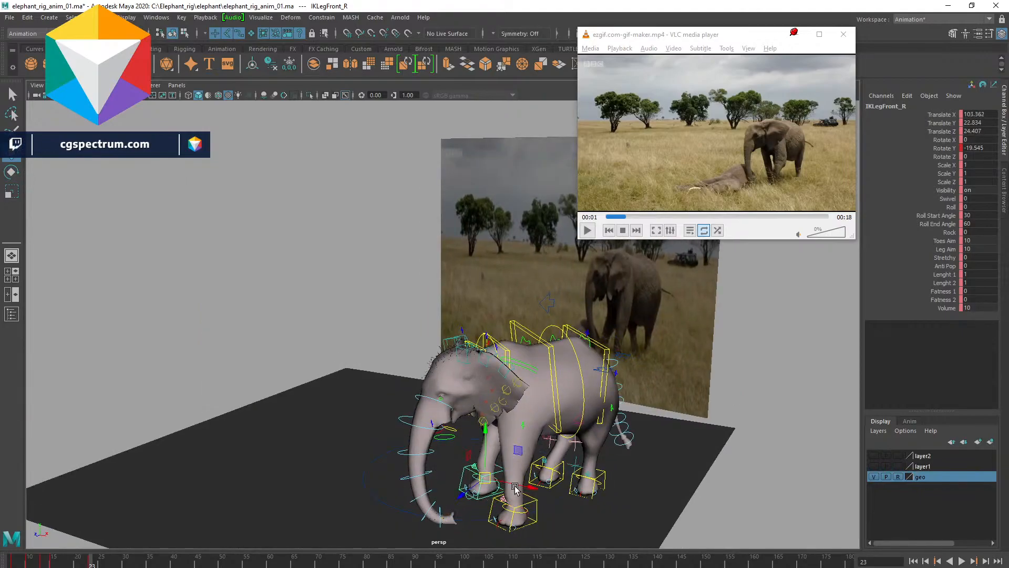
left_click_drag(608, 474, 618, 408, "alt")
key("e")
key("w")
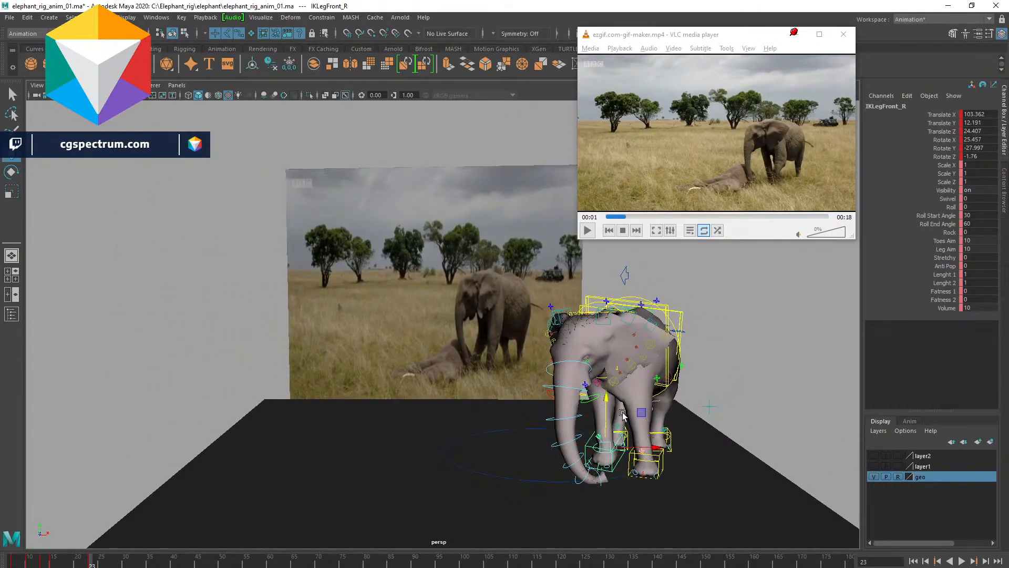
middle_click_drag(652, 450, 647, 447)
left_click_drag(733, 420, 704, 412, "alt")
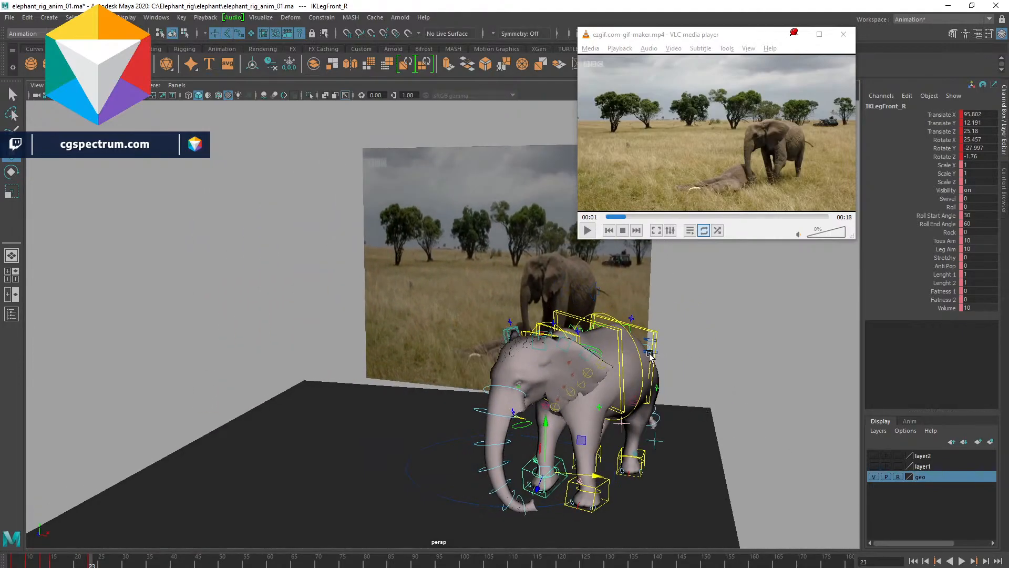
- Select the root control and nudge the body slightly forward at the current frame
left_click(593, 295)
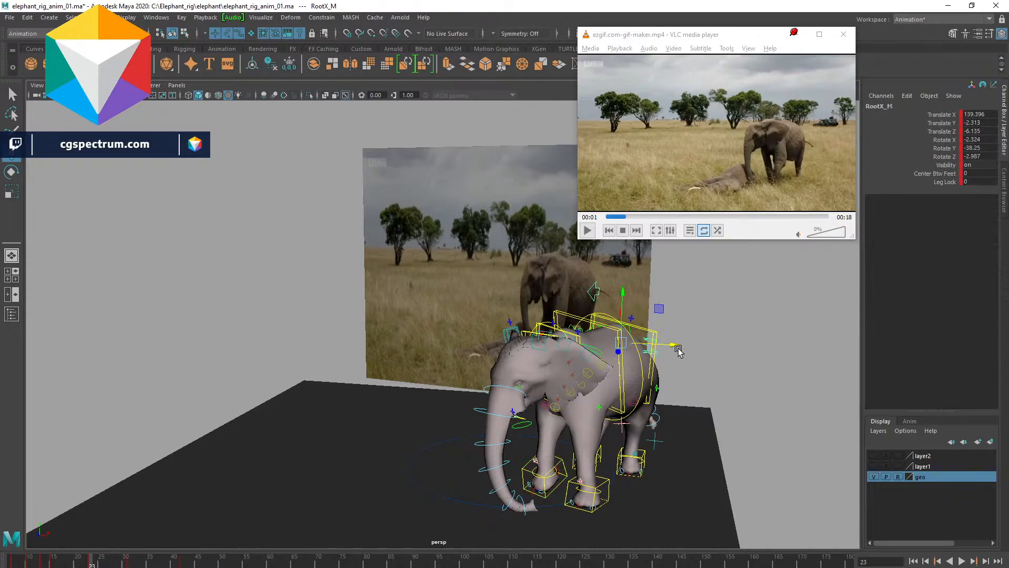
left_click_drag(675, 345, 677, 346)
mouse_move(664, 400)
left_mouse_down("alt")
mouse_move(689, 414)
mouse_move(675, 382)
left_mouse_up("alt")
left_click_drag(678, 347, 704, 407, "alt")
left_click_drag(622, 418, 574, 373, "alt")
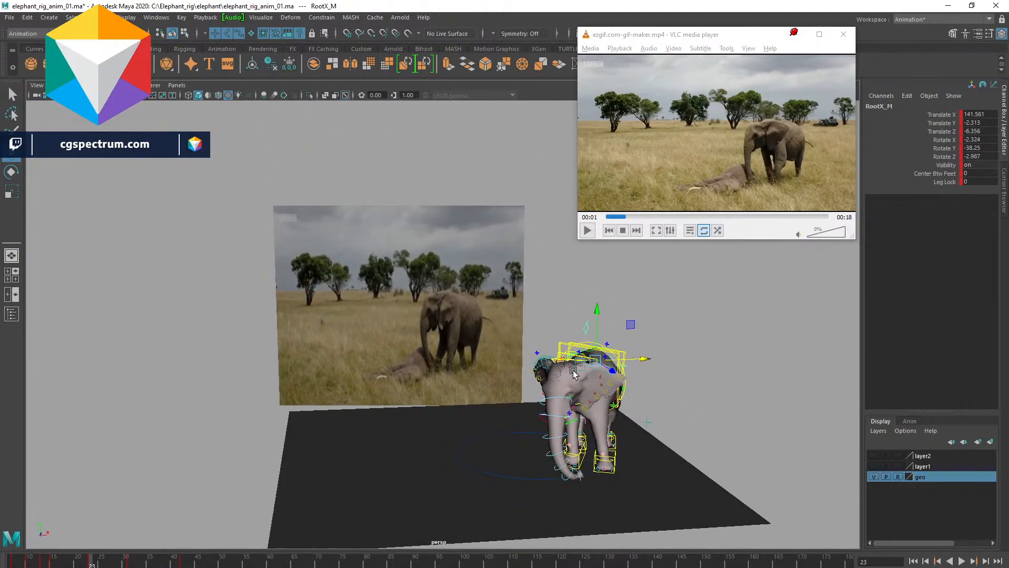
- Go to frame 31, select the left back leg IK control, then move and rotate the back foot
left_click(130, 560)
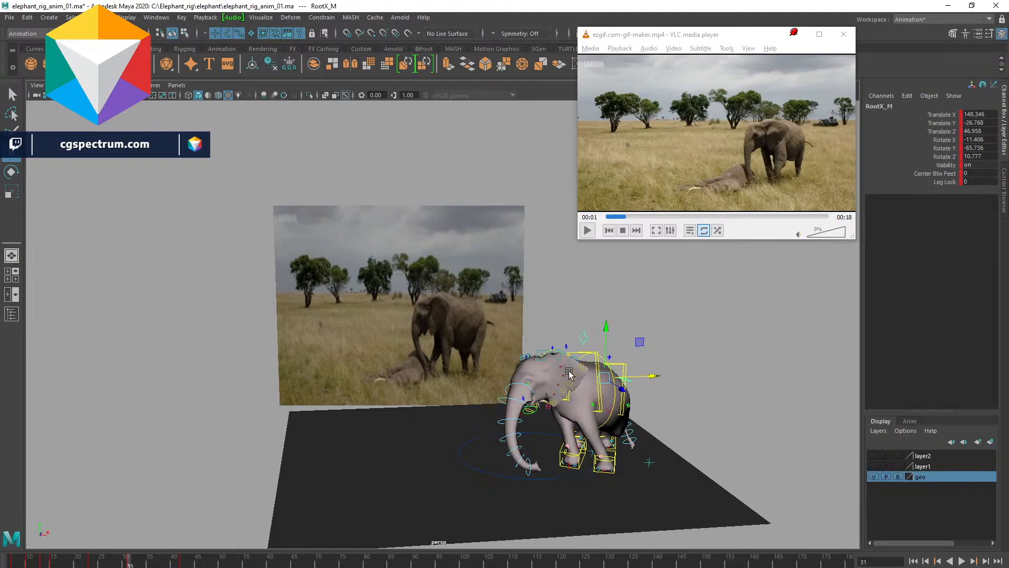
left_click_drag(643, 417, 629, 435, "alt")
right_click_drag(629, 435, 694, 494, "alt")
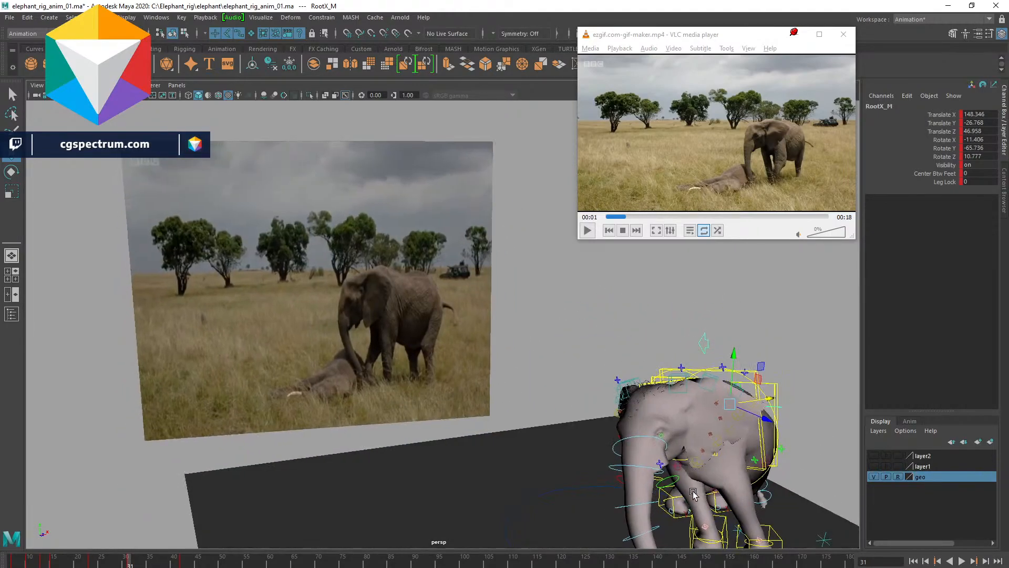
left_click(666, 495)
middle_click_drag(667, 496, 661, 440, "alt")
left_click(660, 446, "shift")
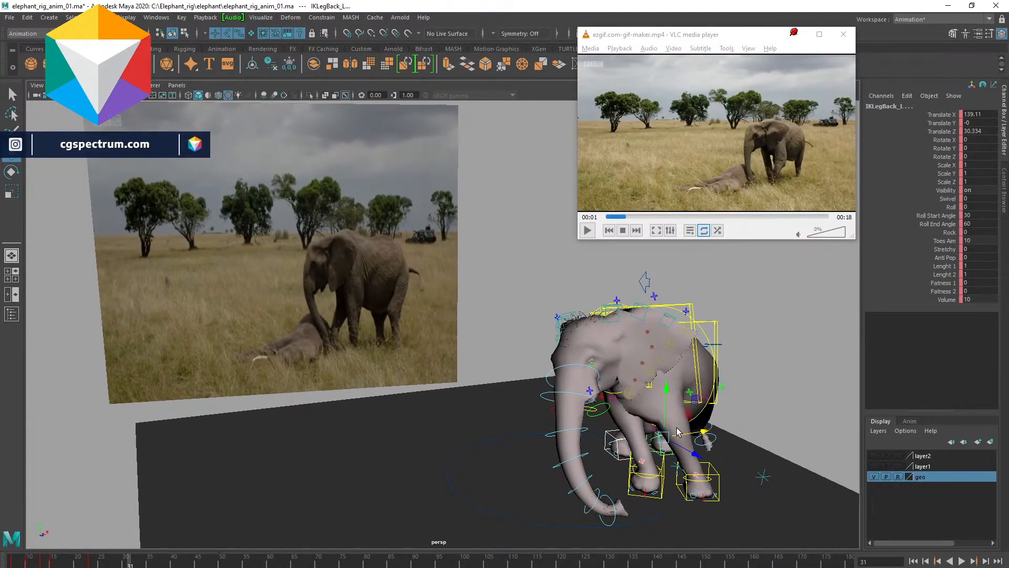
left_click_drag(702, 430, 664, 460)
key("e")
left_click_drag(754, 456, 702, 466, "alt")
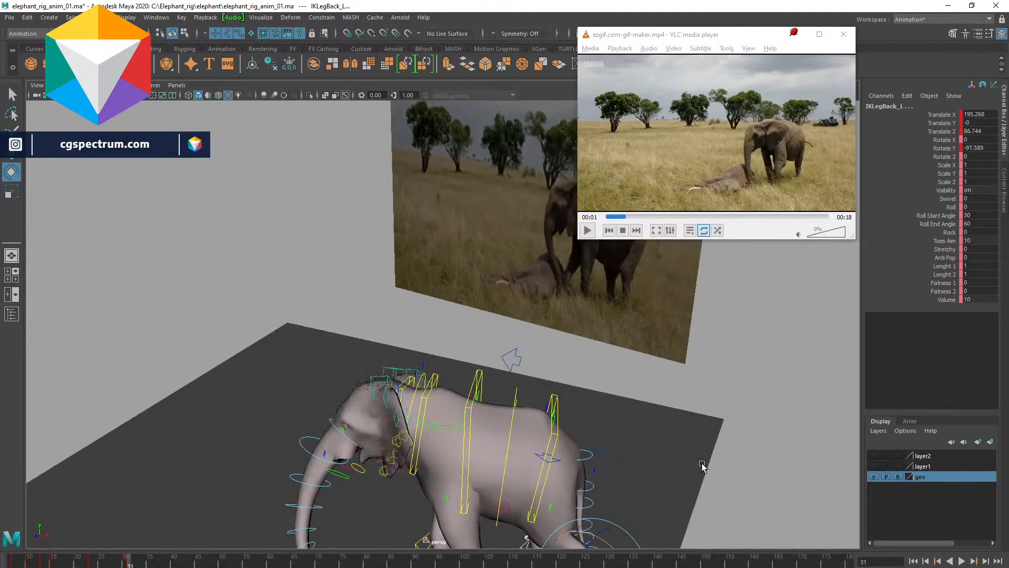
- Reposition the left back leg IK control further along the ground to plant the back foot
left_click_drag(599, 458, 335, 395, "alt")
key("w")
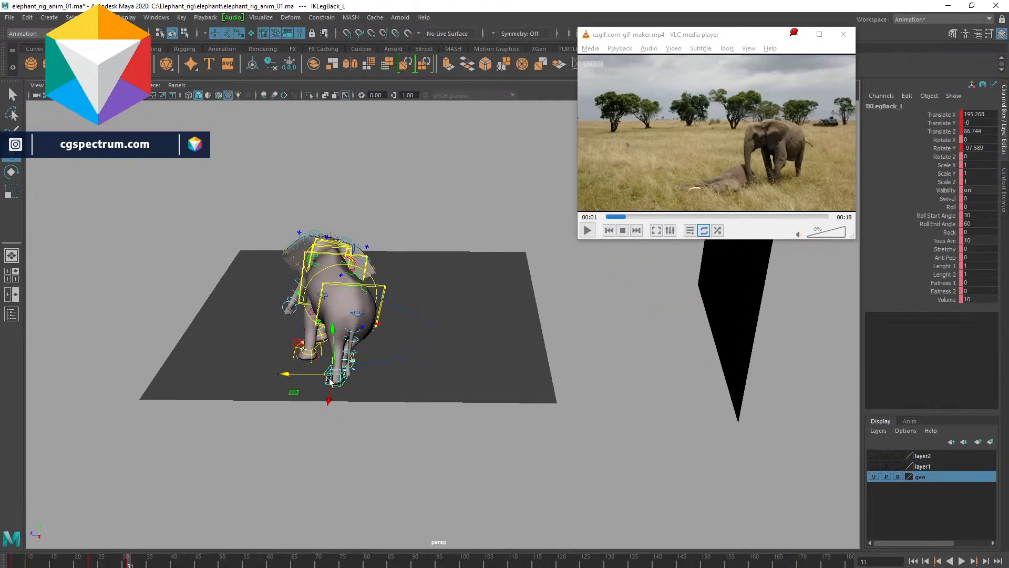
left_click_drag(295, 373, 273, 373)
left_click_drag(414, 340, 362, 314, "alt")
middle_click_drag(362, 314, 460, 344, "alt")
left_click_drag(459, 344, 444, 330, "alt")
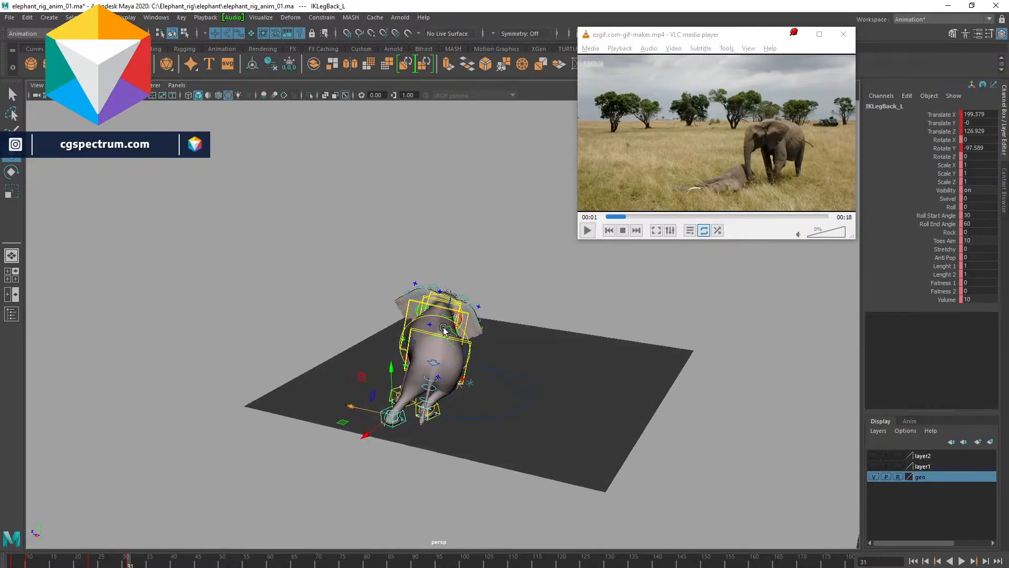
- Select the root control and rotate the elephant's body at frame 31
left_click(415, 340)
key("e")
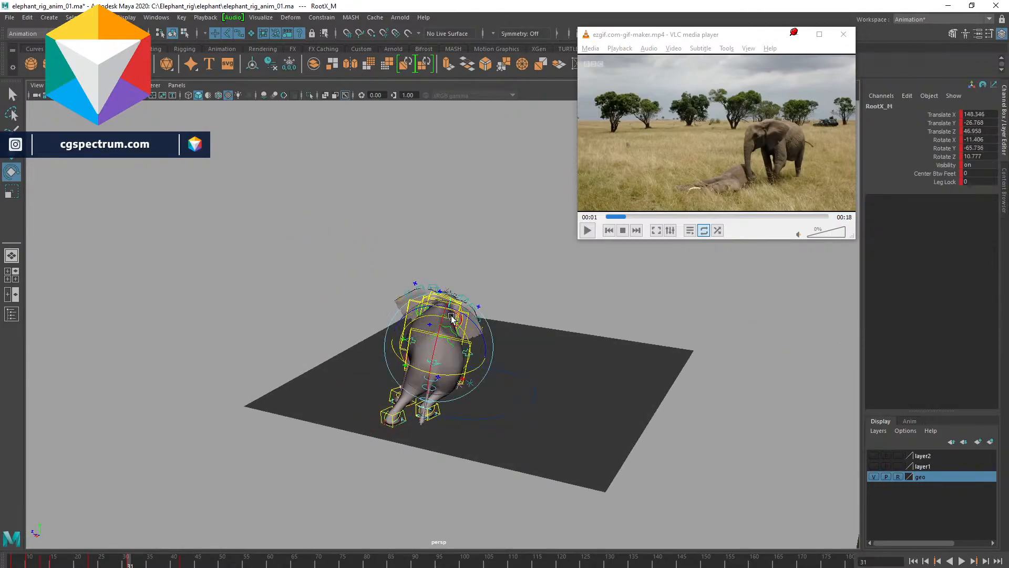
left_click_drag(474, 320, 367, 338)
key("w")
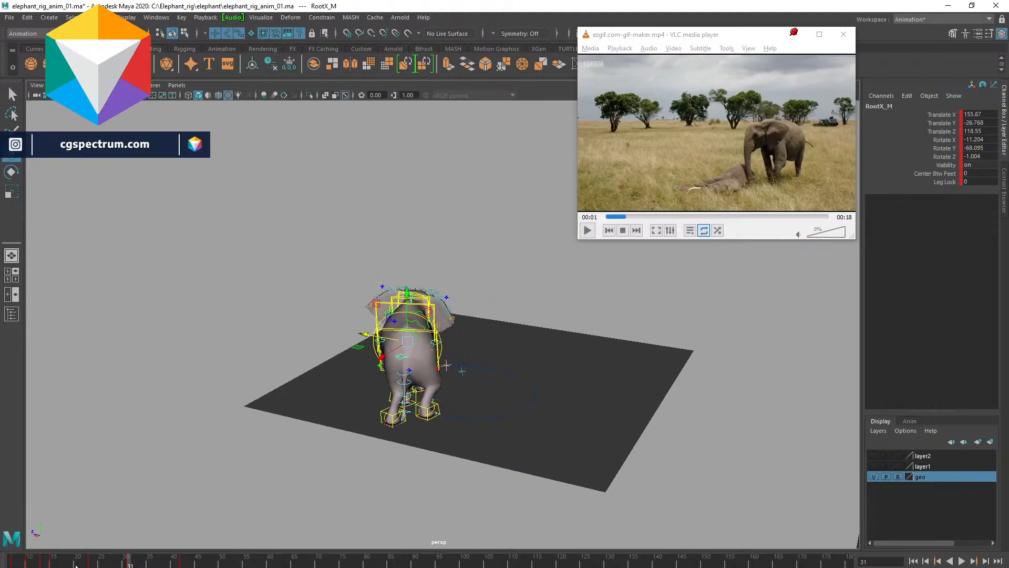
- Go to frame 23 and move the root control to shift the body forward
left_click(95, 563)
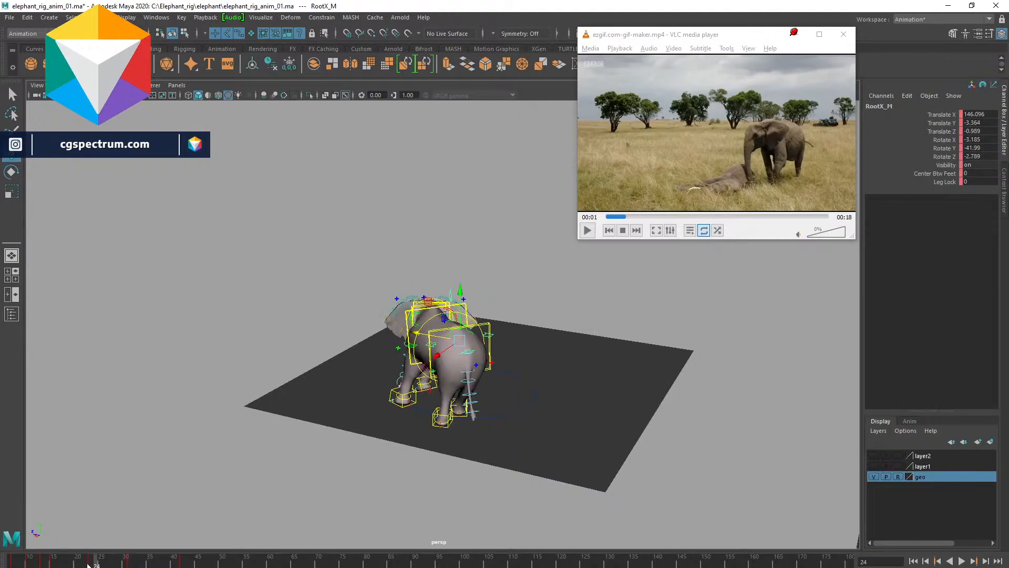
left_click(88, 564)
left_click_drag(82, 564, 91, 564)
left_click_drag(441, 446, 368, 451, "alt")
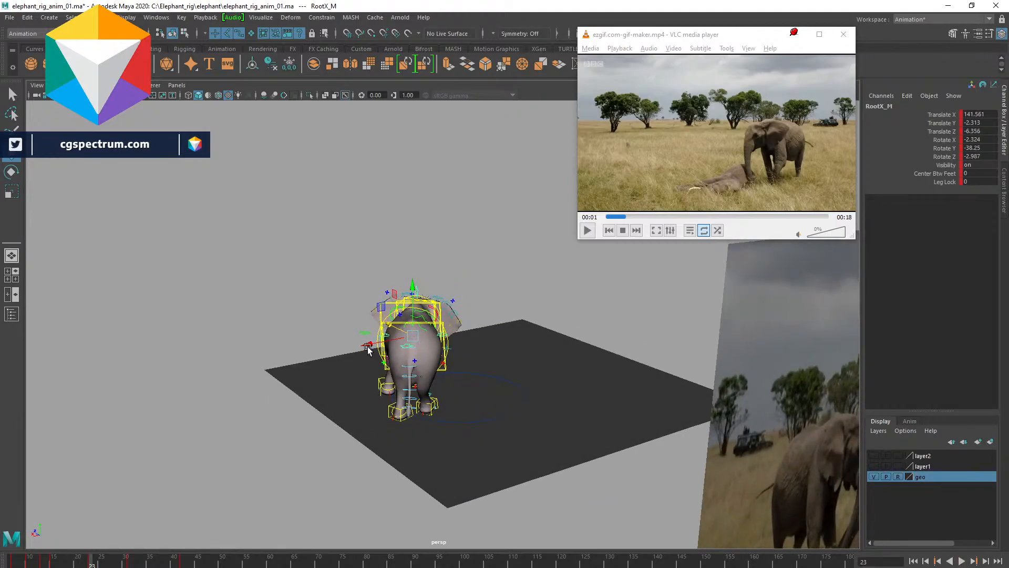
mouse_move(367, 345)
left_mouse_down()
mouse_move(410, 374)
mouse_move(380, 347)
left_mouse_up()
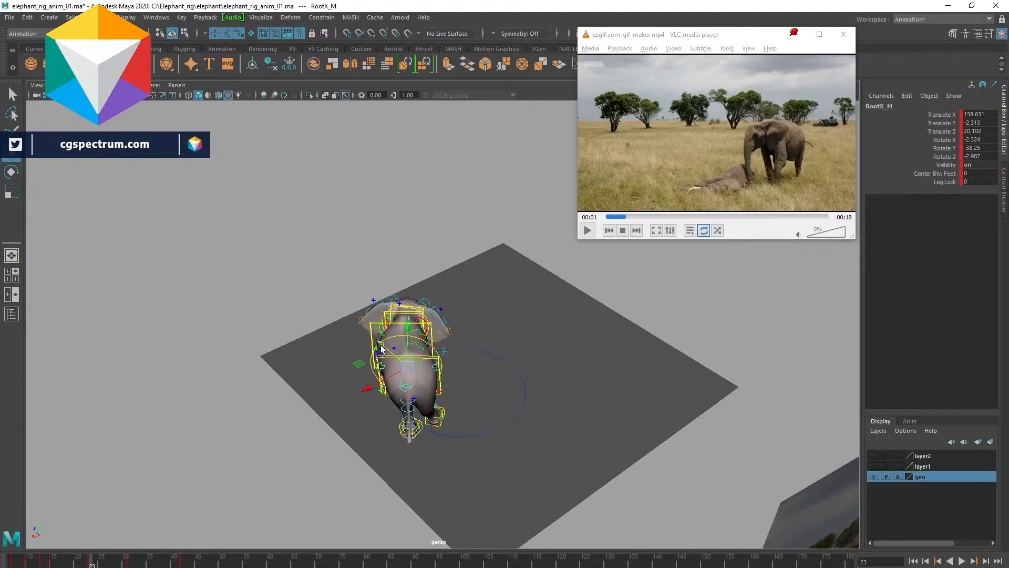
- Return to frame 31, rotate the root control further to turn the body, and play the animation briefly
left_click(127, 562)
left_click_drag(439, 351, 462, 389, "alt")
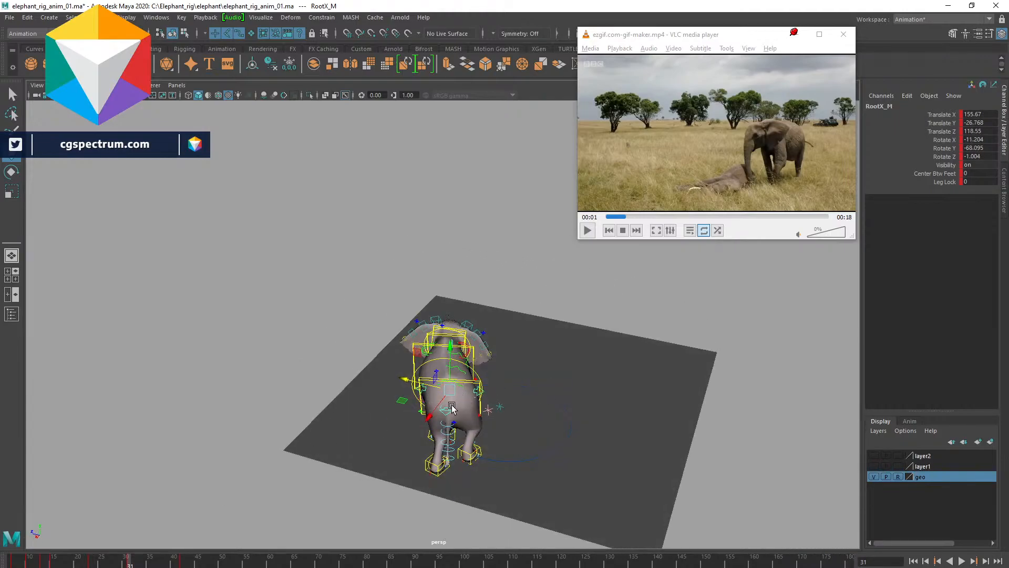
key("e")
left_click_drag(446, 395, 415, 418)
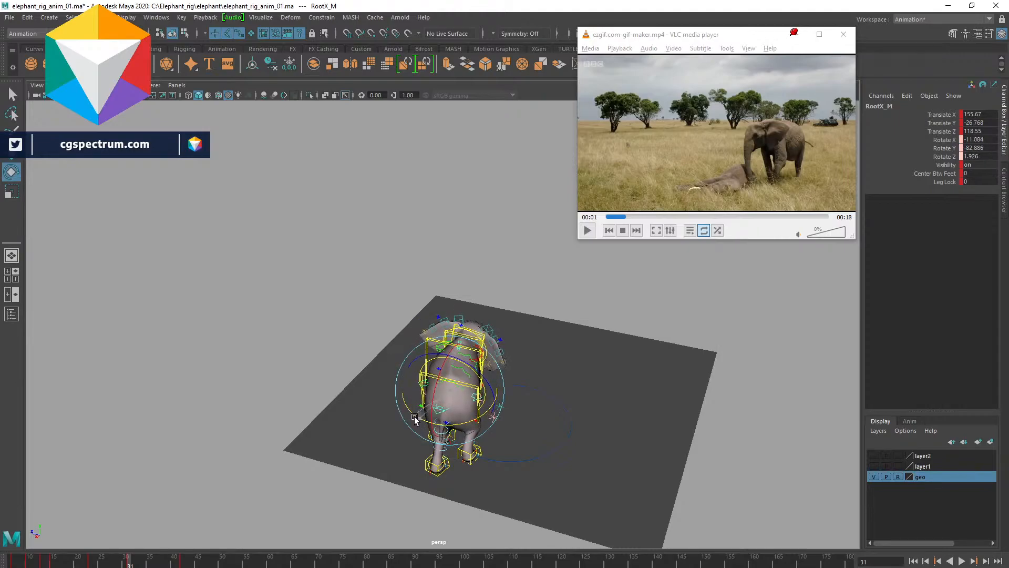
key("alt+v")
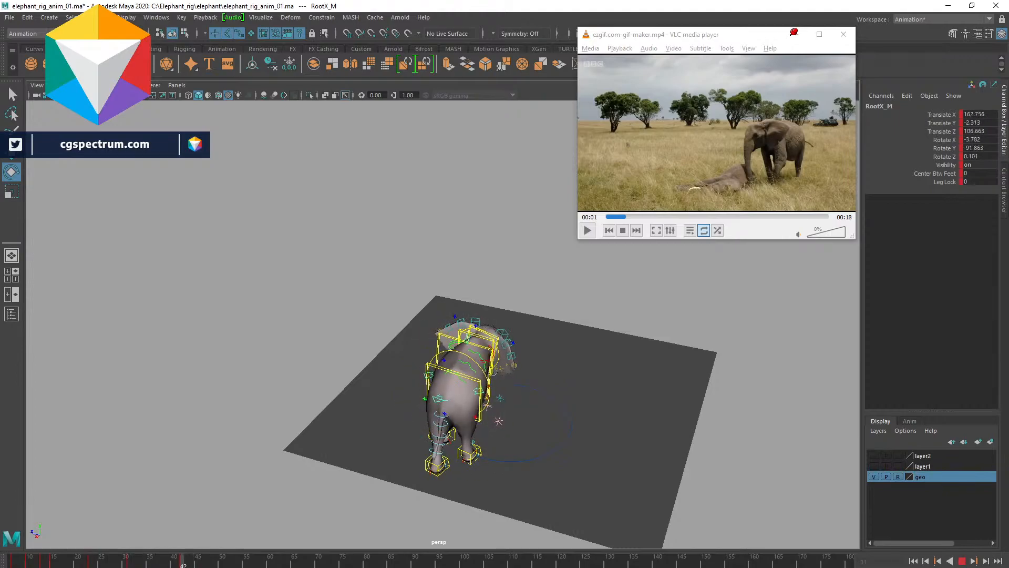
key("alt+v")
- Orbit around the elephant, scrub the timeline and play the animation to review the body turn
middle_click_drag(450, 425, 578, 474, "alt")
left_click_drag(578, 475, 618, 446, "alt")
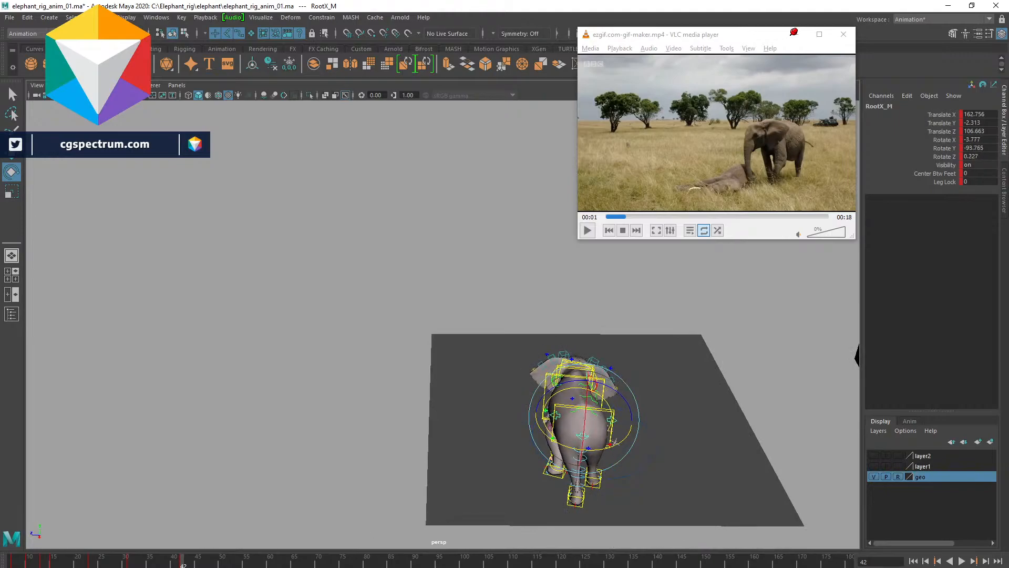
mouse_move(114, 564)
left_mouse_down()
mouse_move(33, 562)
mouse_move(75, 565)
left_mouse_up()
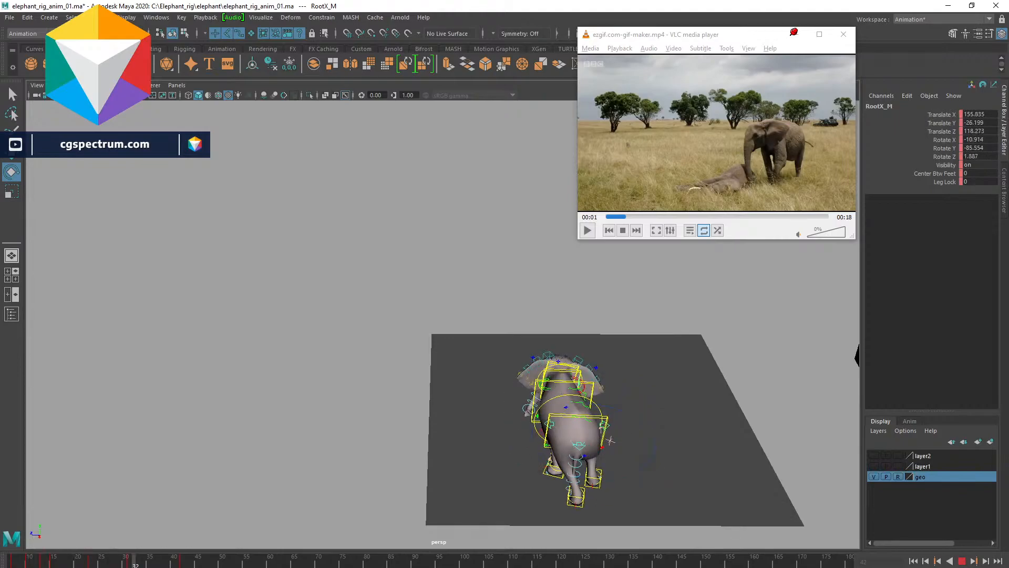
key("alt+v")
left_click_drag(594, 395, 599, 453, "alt")
key("alt+v")
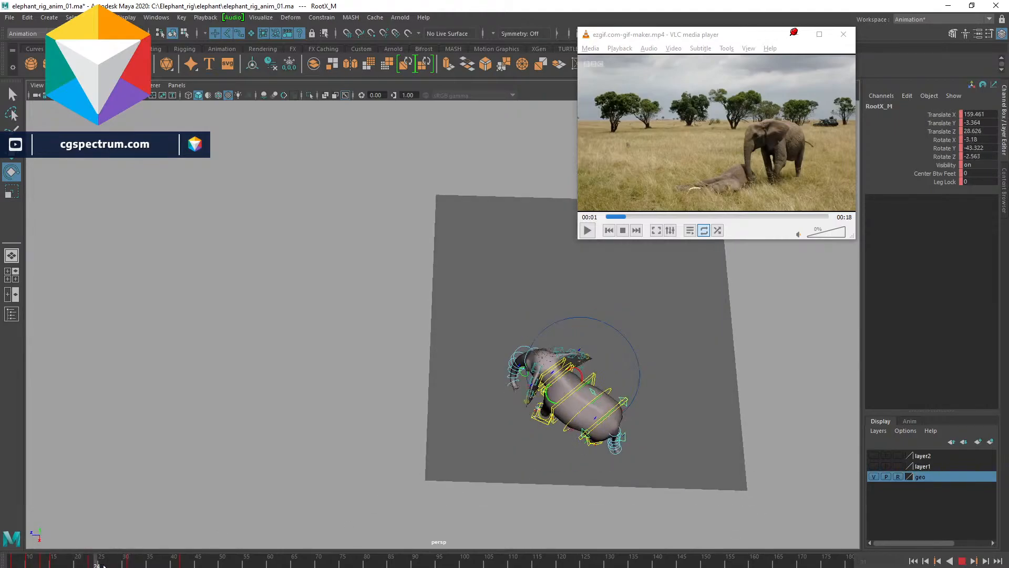
- Go back to frame 23 and move and slightly rotate the root control
left_click_drag(159, 562, 92, 565)
key("w")
left_click_drag(608, 419, 602, 453)
key("e")
left_click_drag(579, 448, 576, 448)
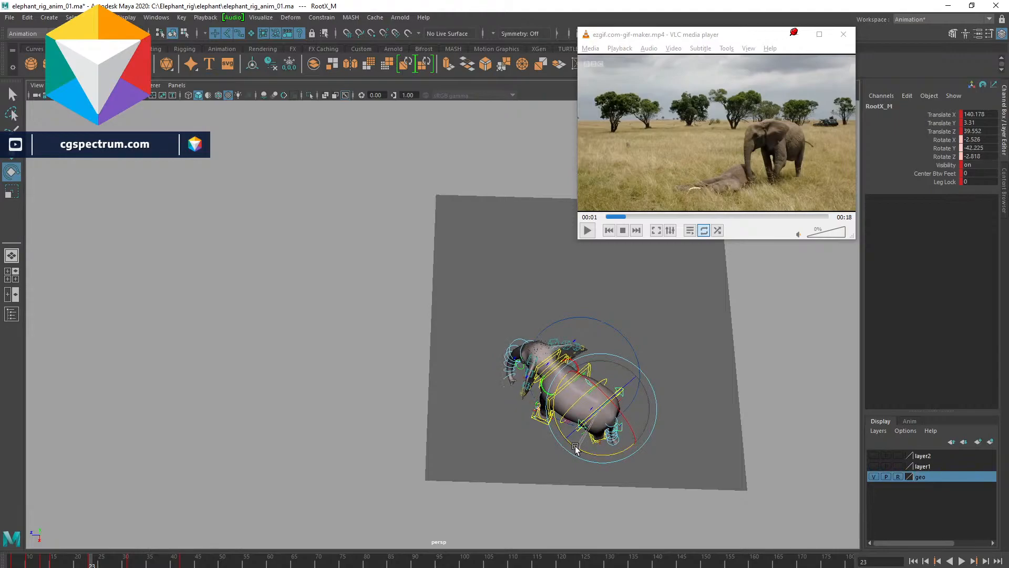
- At frame 23, set the root control's Rotate Z and Rotate X to 0 and adjust Rotate Y to about -47.7
left_click(129, 560)
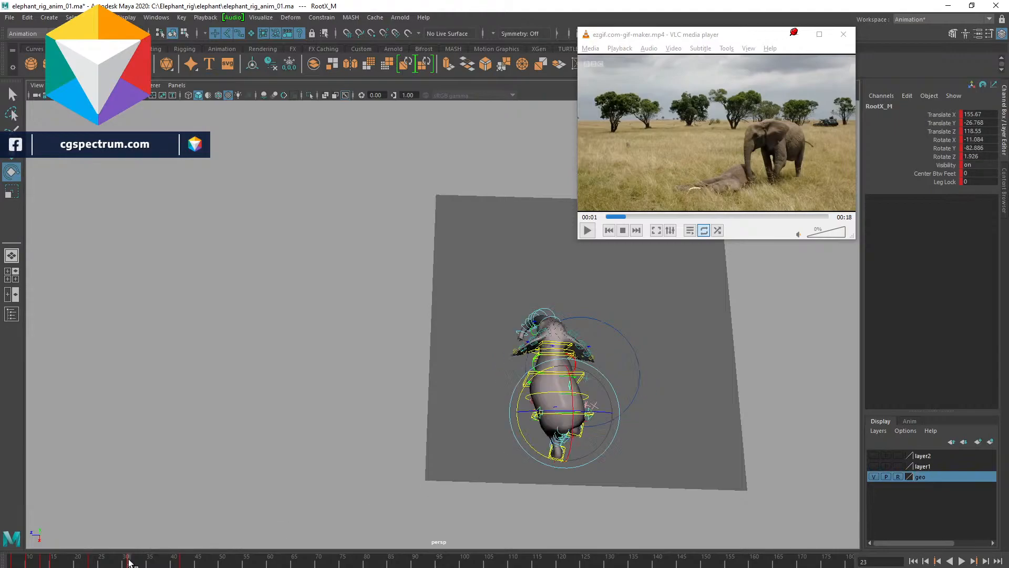
left_click(91, 561)
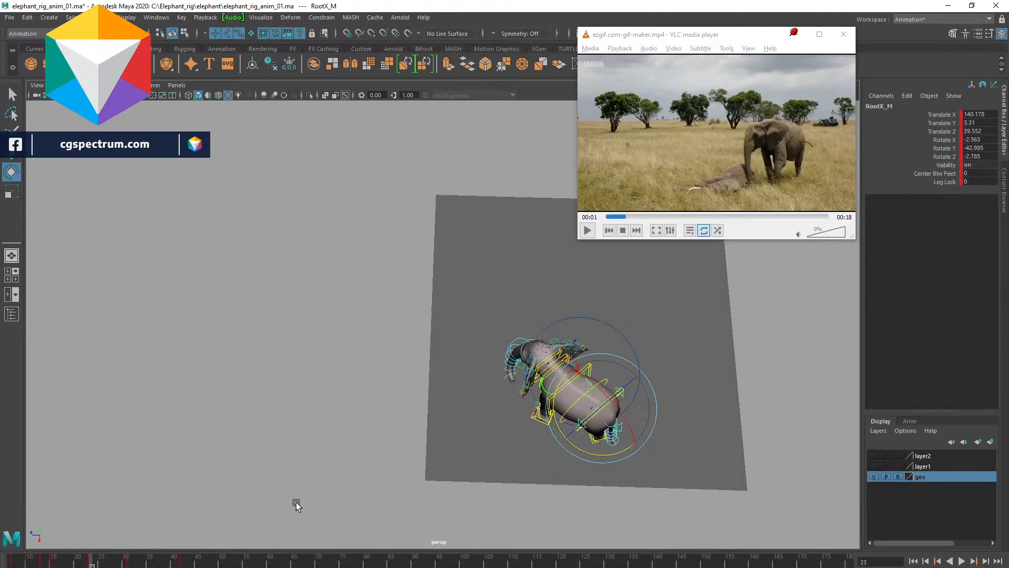
left_click(970, 157)
type("0")
key("Return")
left_click(973, 140)
key("Return")
left_click(946, 148)
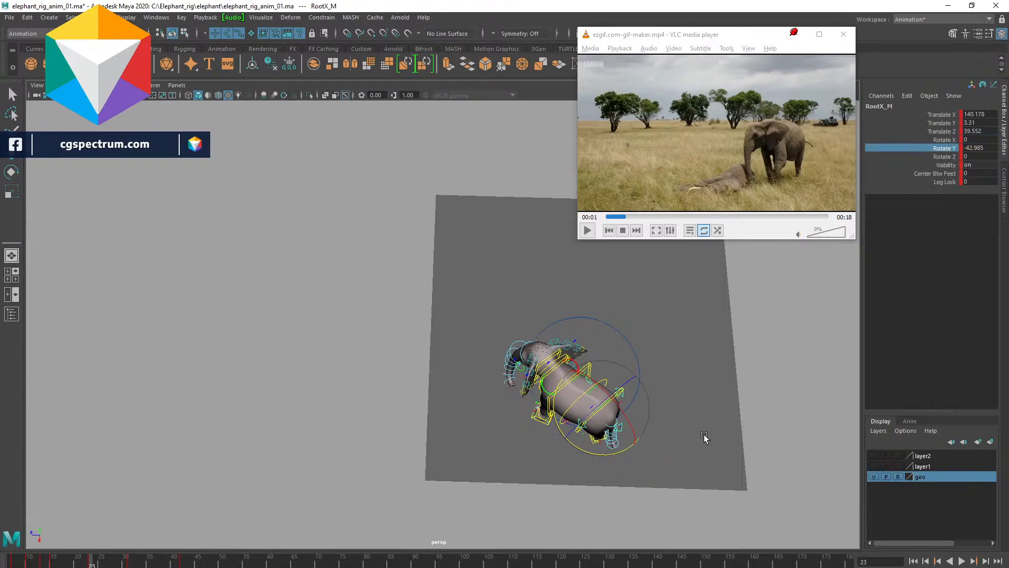
middle_click_drag(709, 341, 718, 342)
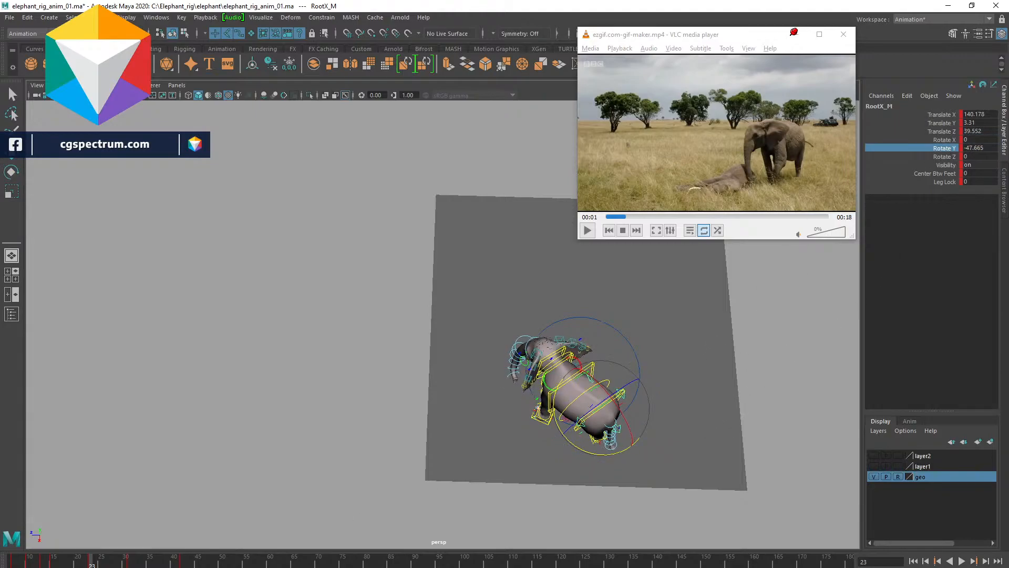
- Scrub back to the start and play the animation several times to review the motion
left_click(127, 565)
left_click_drag(127, 566, 11, 563)
key("alt+v")
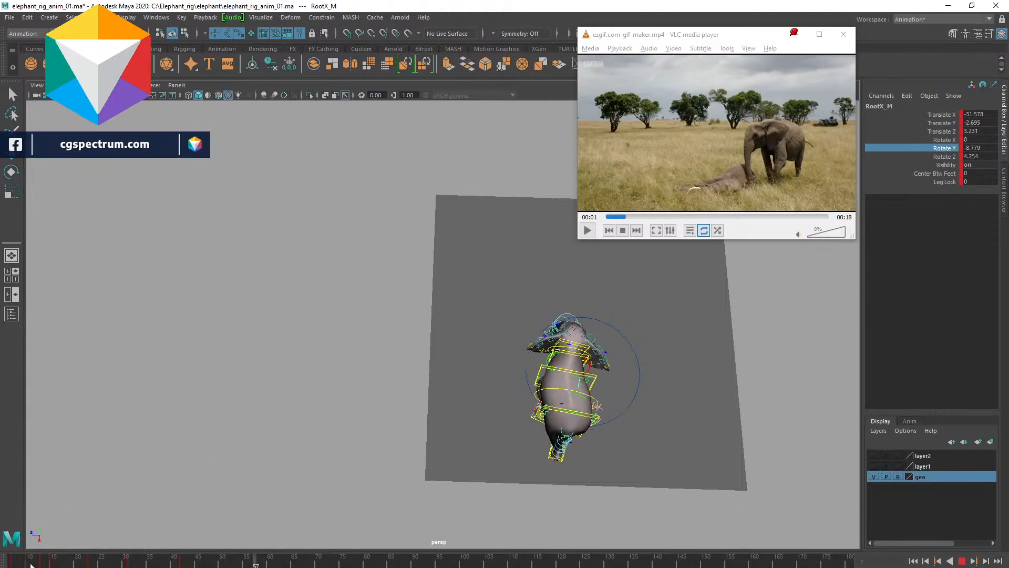
left_click(14, 565)
key("alt+v")
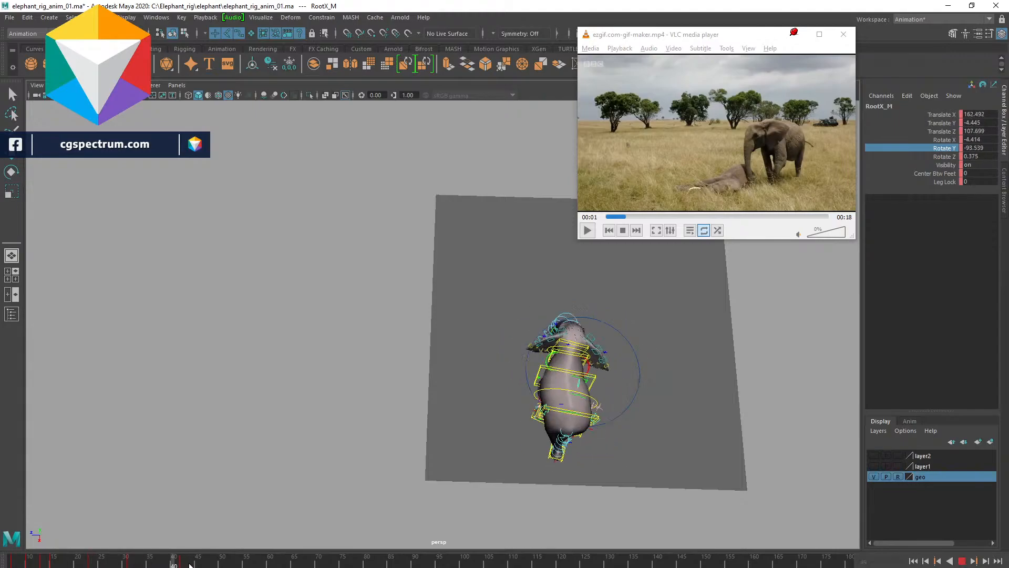
left_click_drag(137, 558, 0, 548)
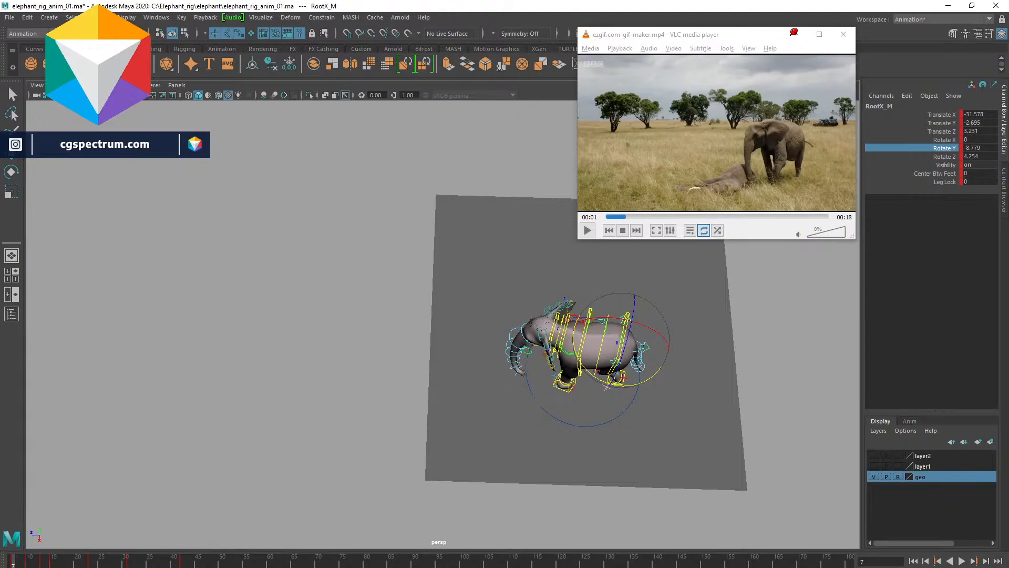
key("alt+v")
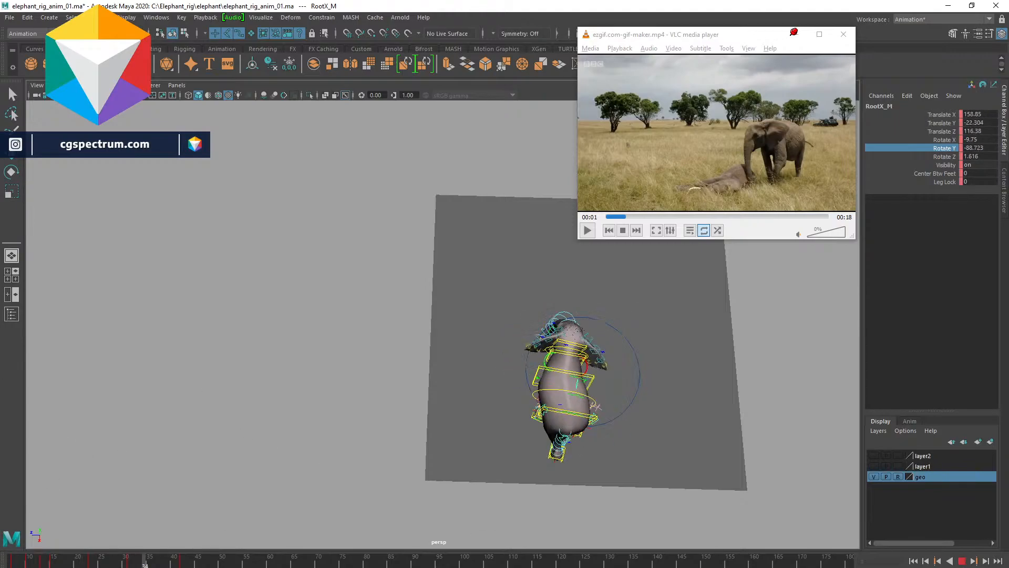
key("alt+v")
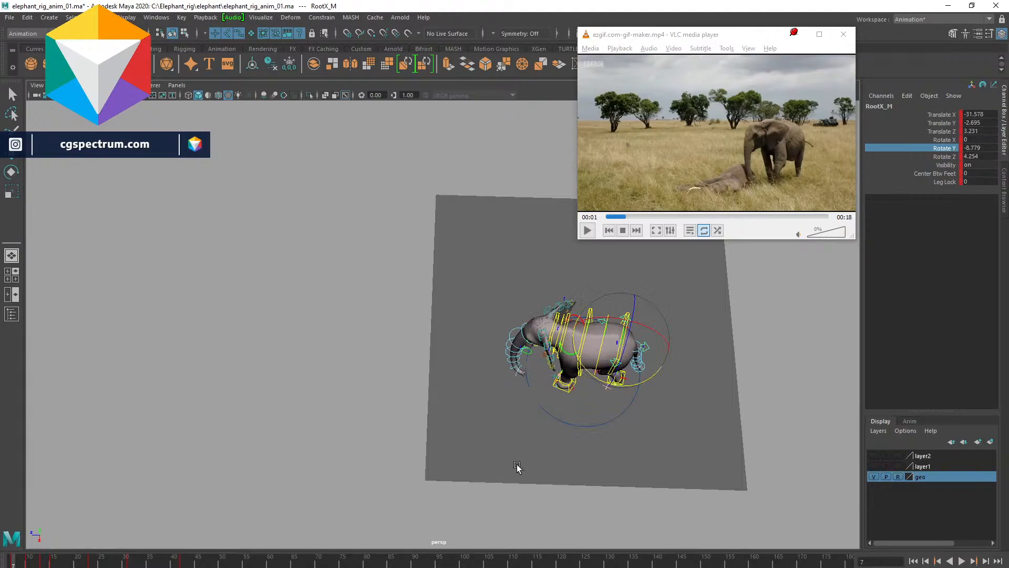
key("alt+v")
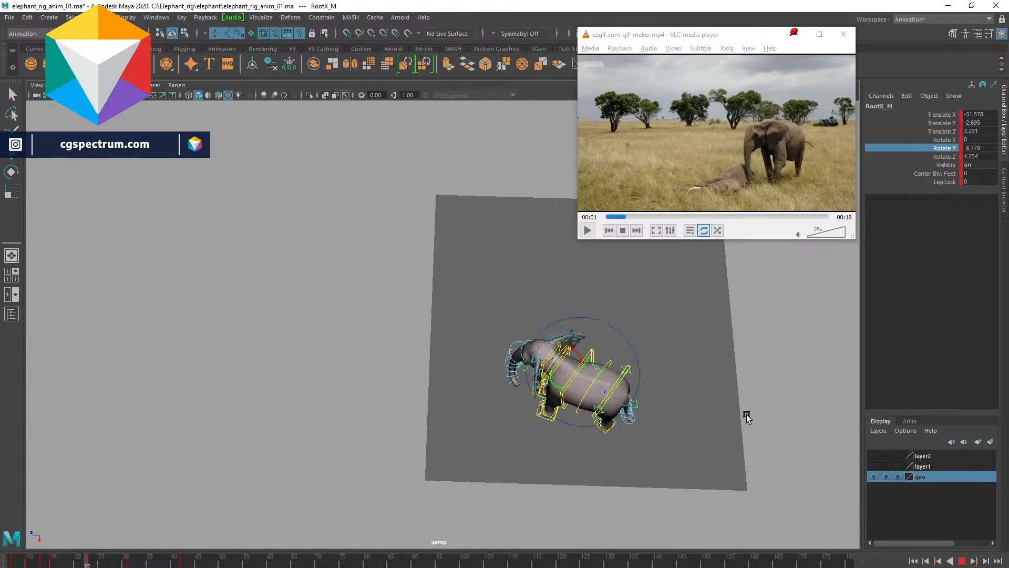
key("alt+v")
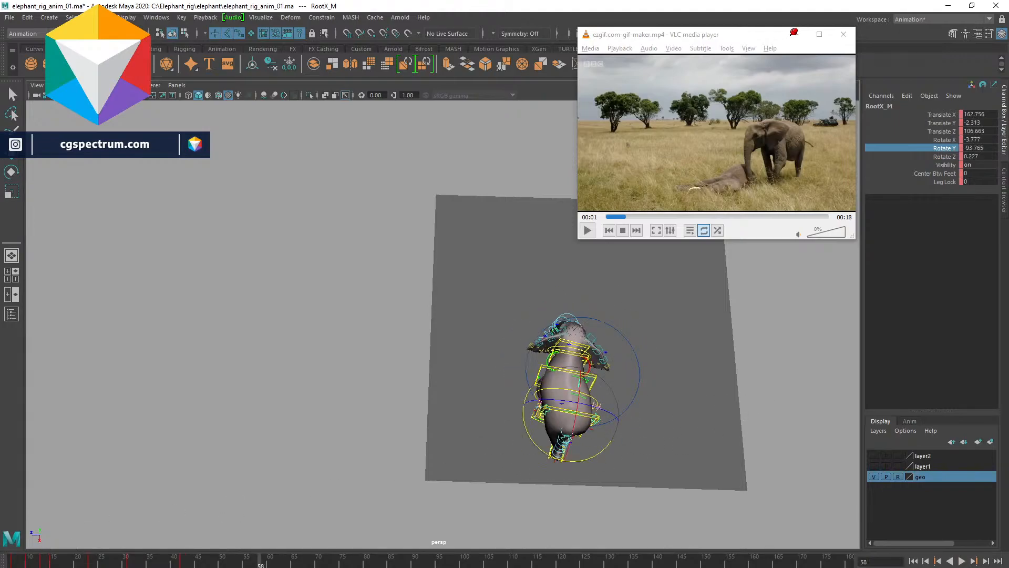
- Go to frame 42 and rotate the root control to tilt the body sideways
left_click(181, 564)
key("w")
key("e")
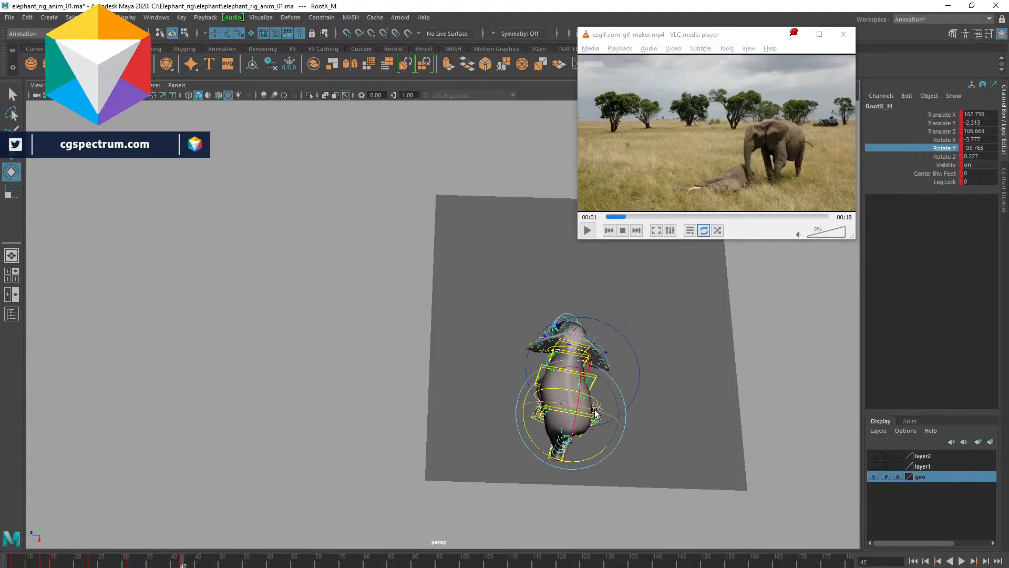
left_click_drag(595, 411, 594, 436)
key("w")
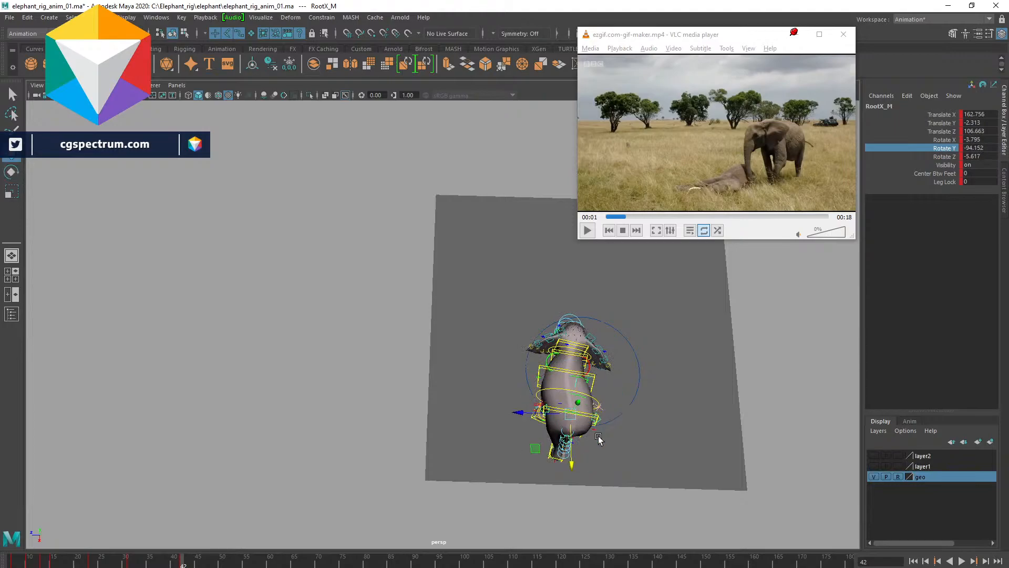
- Return to the start, orbit back to the reference view and play the animation
left_click_drag(119, 560, 5, 560)
left_click_drag(612, 380, 725, 330, "alt")
key("alt+v")
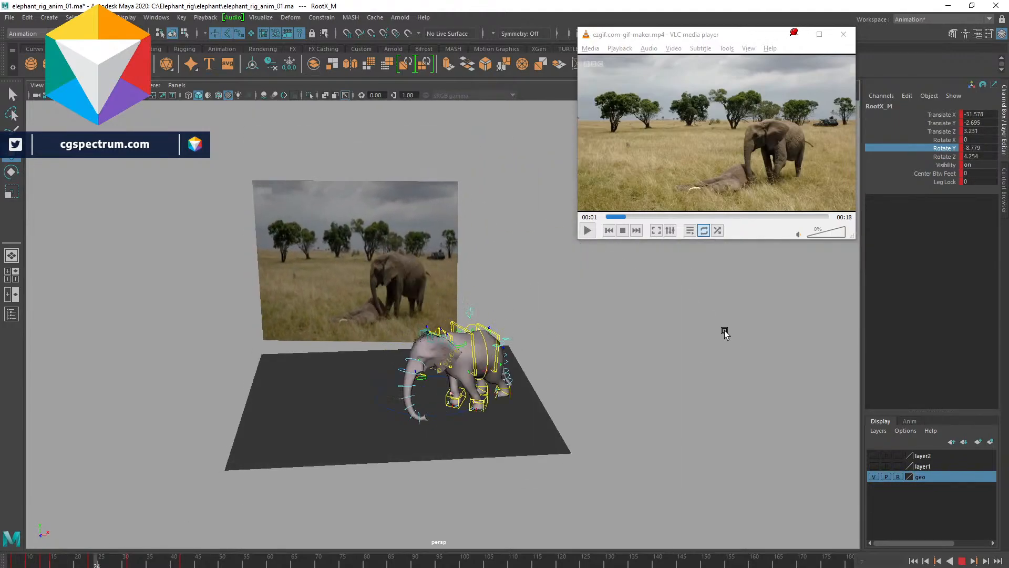
key("alt+v")
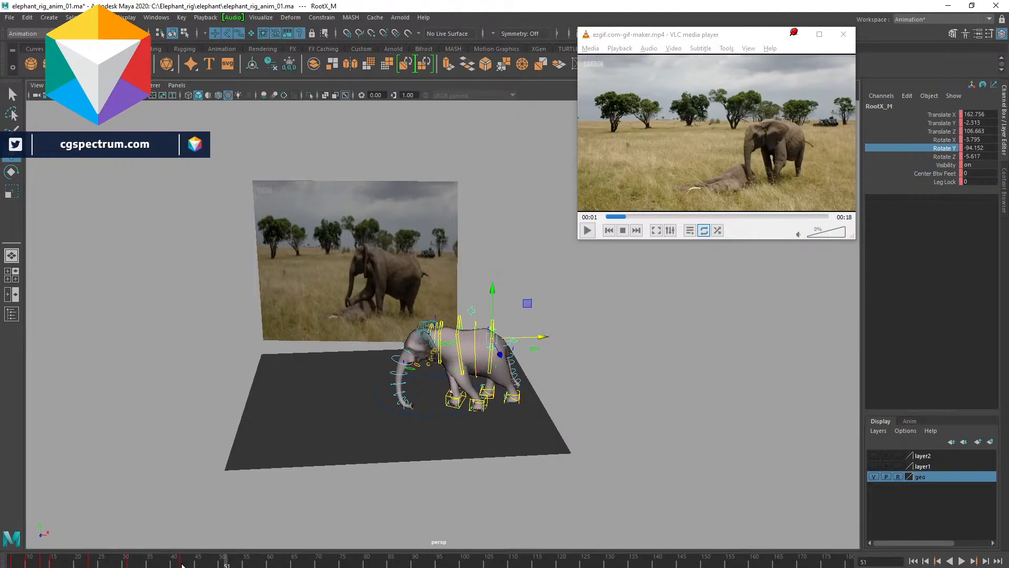
- At frame 31, select the front left leg IK control and move it slightly backward
left_click_drag(182, 565, 130, 565)
mouse_move(562, 403)
left_mouse_down("alt")
mouse_move(532, 390)
mouse_move(552, 397)
left_mouse_up("alt")
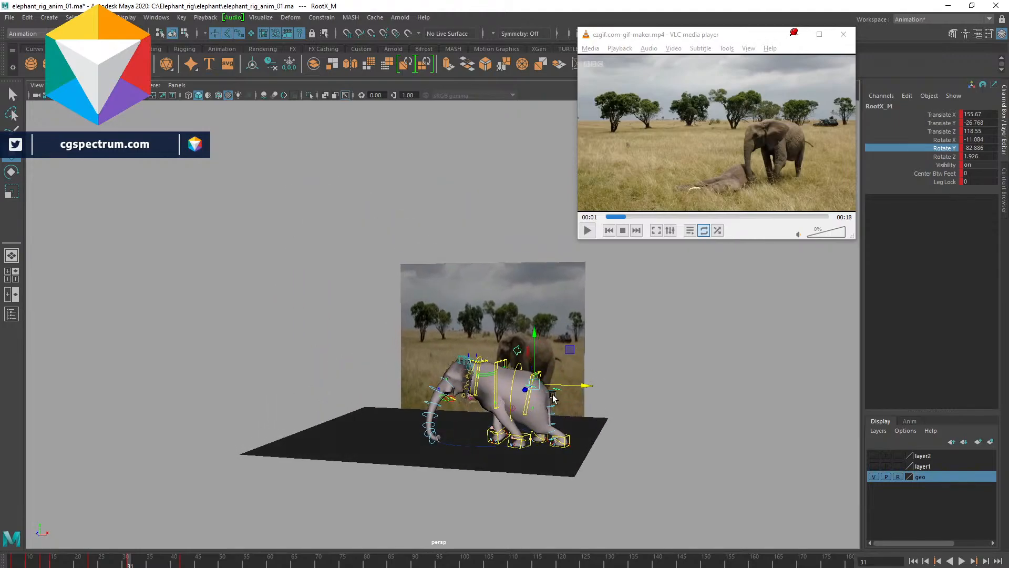
left_click(488, 437)
key("q")
left_click(524, 435, "shift")
key("w")
left_click_drag(570, 443, 548, 442)
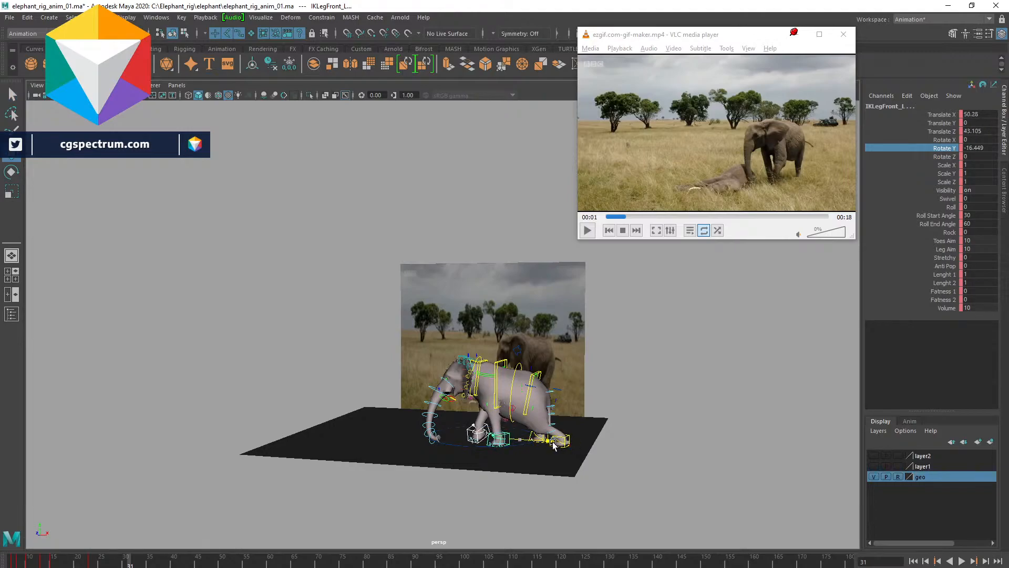
- Select the root control, try rotating it and undo, then set its Translate Y to 0
mouse_move(612, 415)
left_mouse_down("alt")
mouse_move(639, 421)
mouse_move(612, 415)
left_mouse_up("alt")
scroll(586, 403, "up", 4)
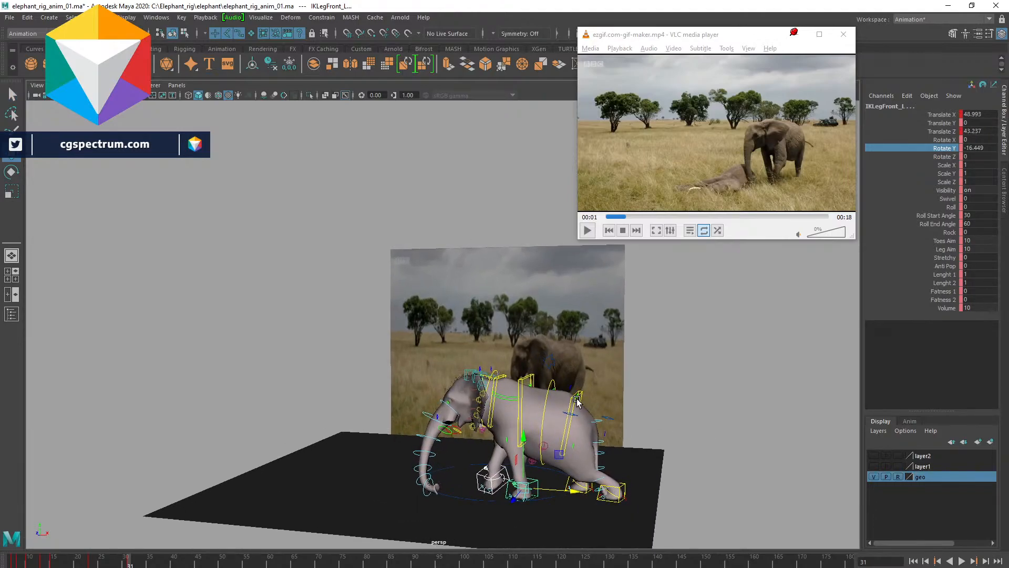
left_click(577, 402)
key("e")
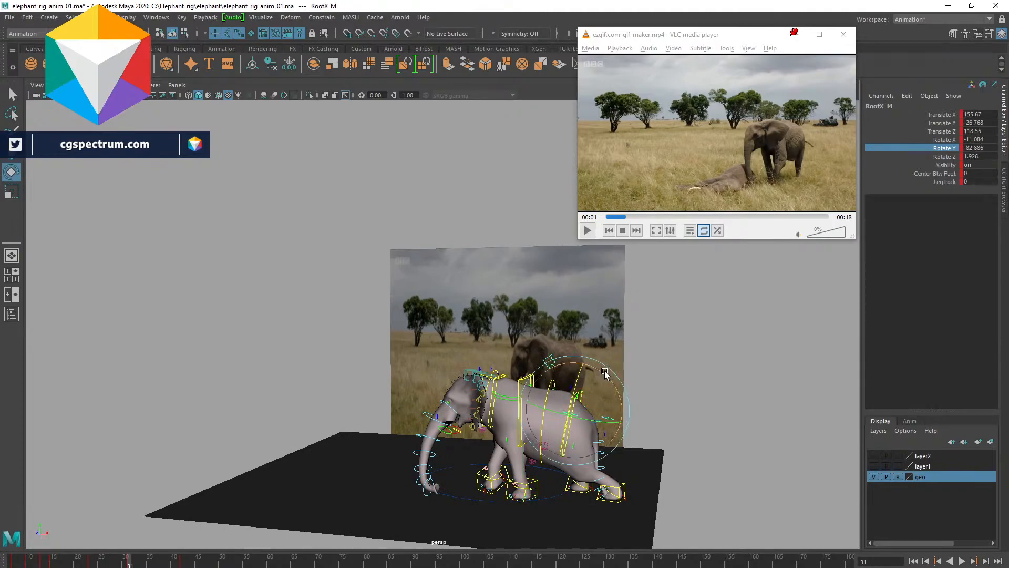
left_click_drag(614, 387, 610, 378)
key("ctrl+z")
left_click(972, 122)
type("0")
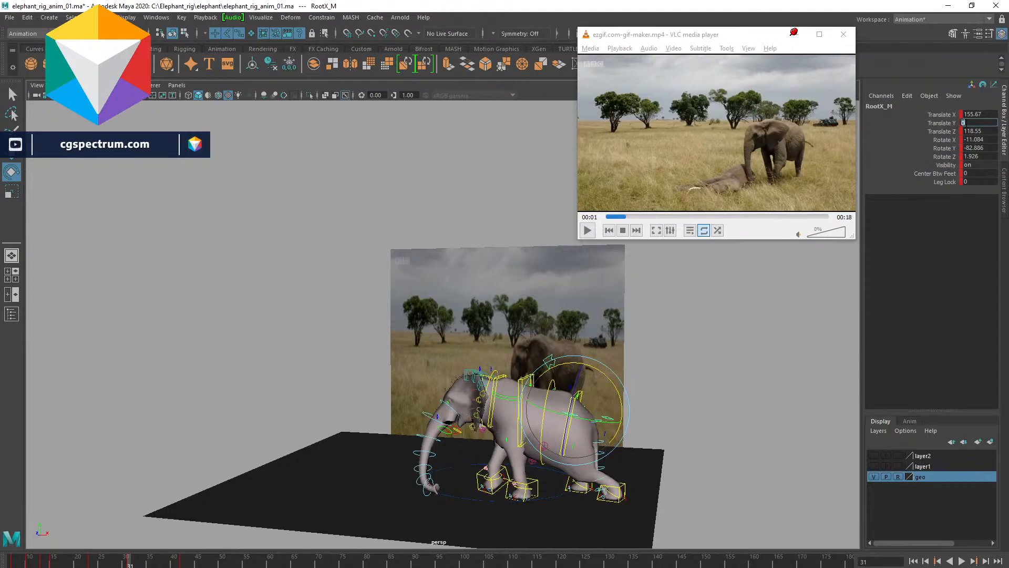
key("Return")
- Move and rotate the root control to lift and level the elephant's body
type("w")
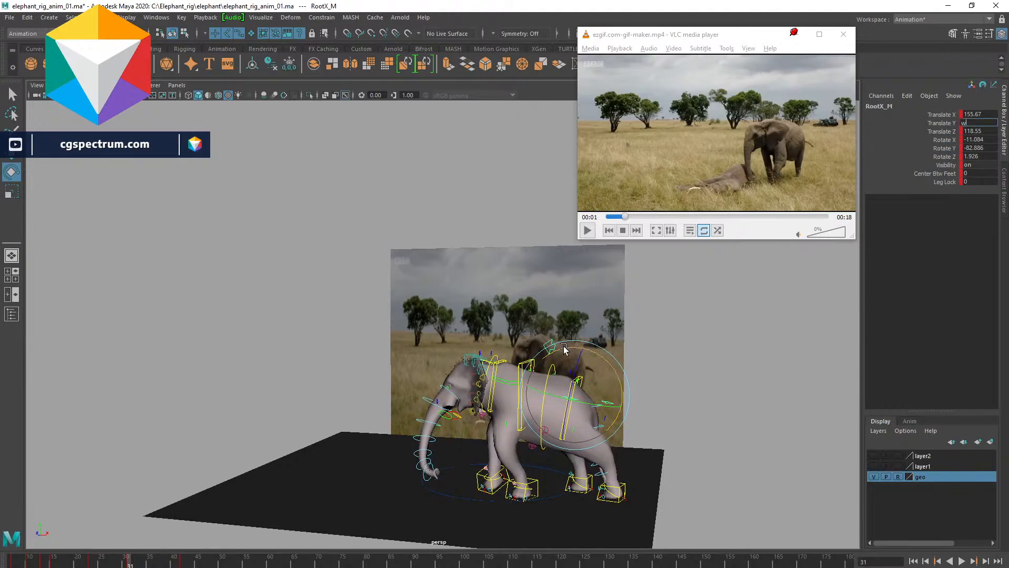
left_click(604, 347)
left_click(577, 342)
mouse_move(596, 355)
left_mouse_down()
mouse_move(585, 378)
mouse_move(575, 345)
mouse_move(575, 355)
mouse_move(607, 358)
left_mouse_up()
key("w")
key("e")
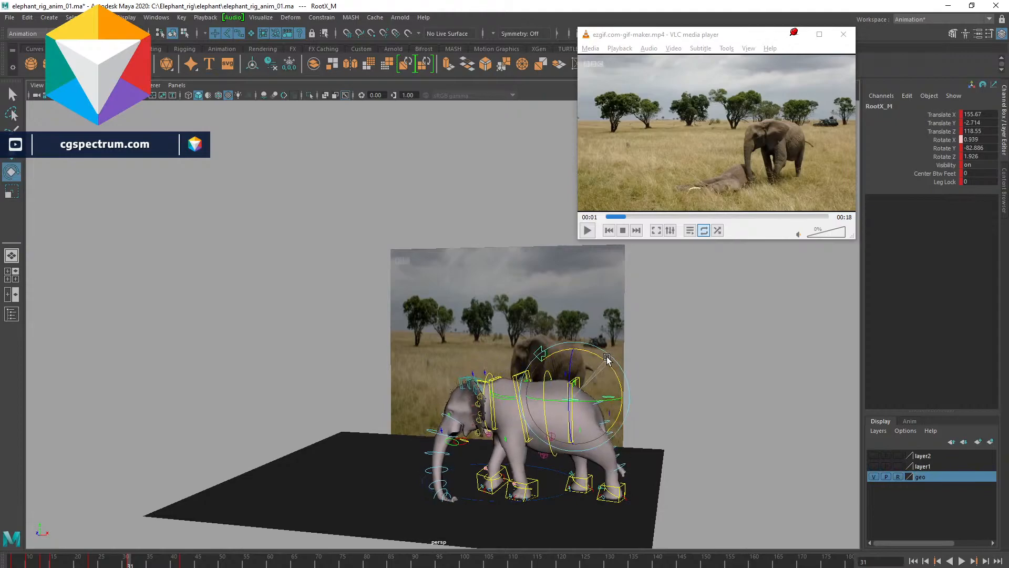
- Select the back left leg control and play the animation to review it
left_click(620, 485)
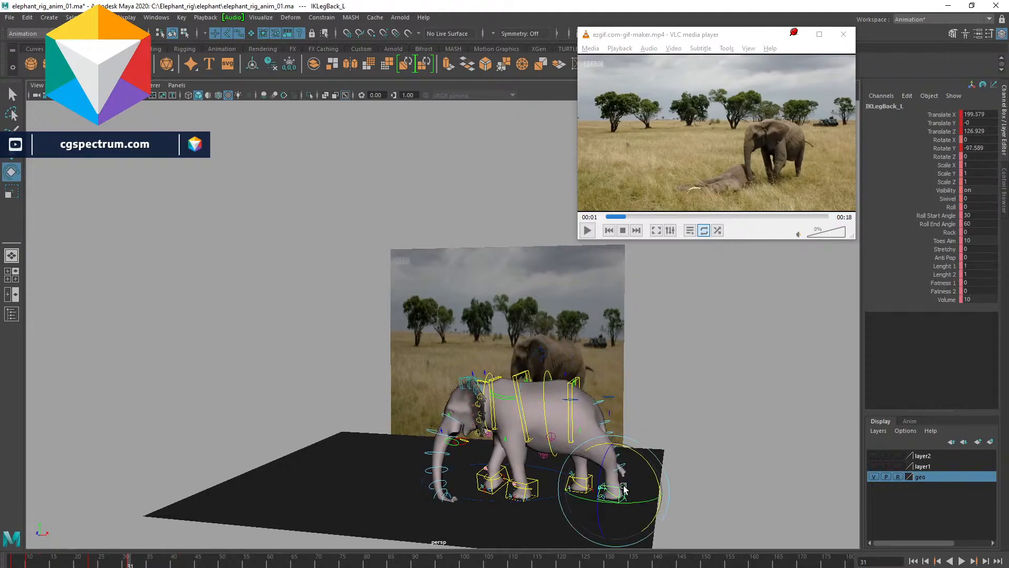
key("alt+v")
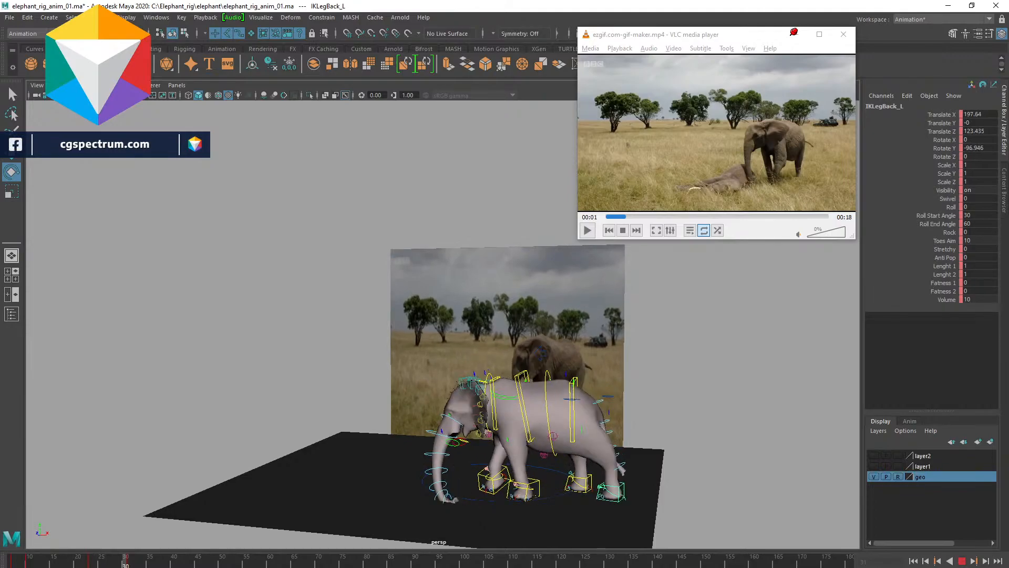
key("Escape")
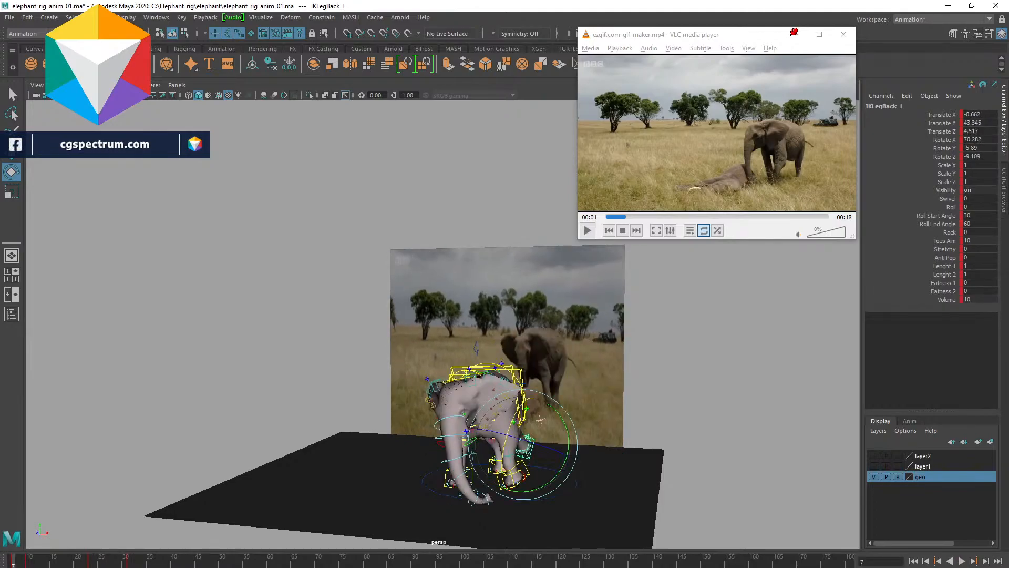
- Return to the start, orbit the view and play the animation to review the motion
left_click_drag(134, 564, 2, 564)
left_click_drag(706, 372, 624, 368, "alt")
right_click_drag(624, 368, 676, 439, "alt")
left_click_drag(521, 370, 606, 331, "alt")
left_click_drag(525, 358, 517, 400, "alt")
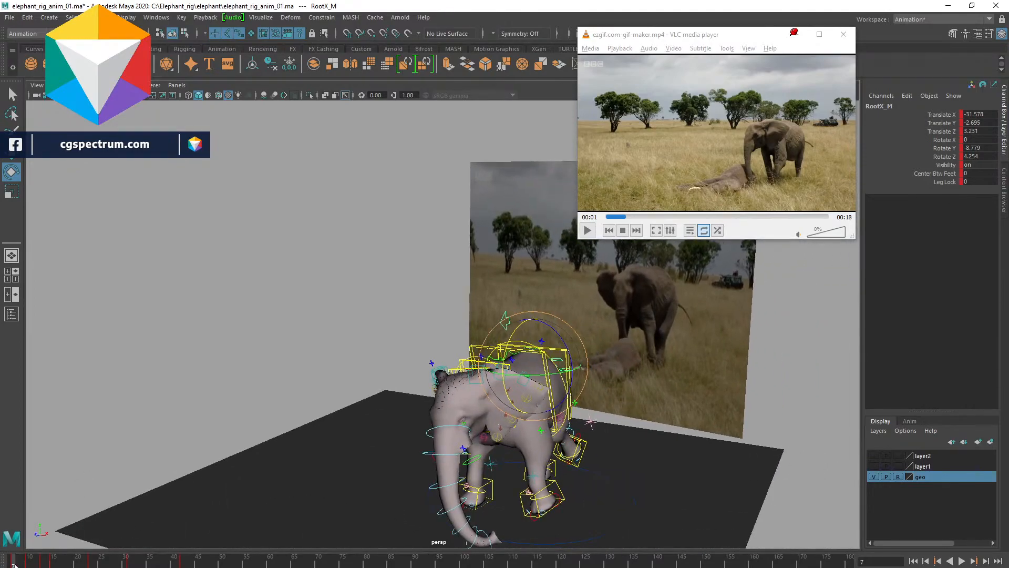
key("alt+v")
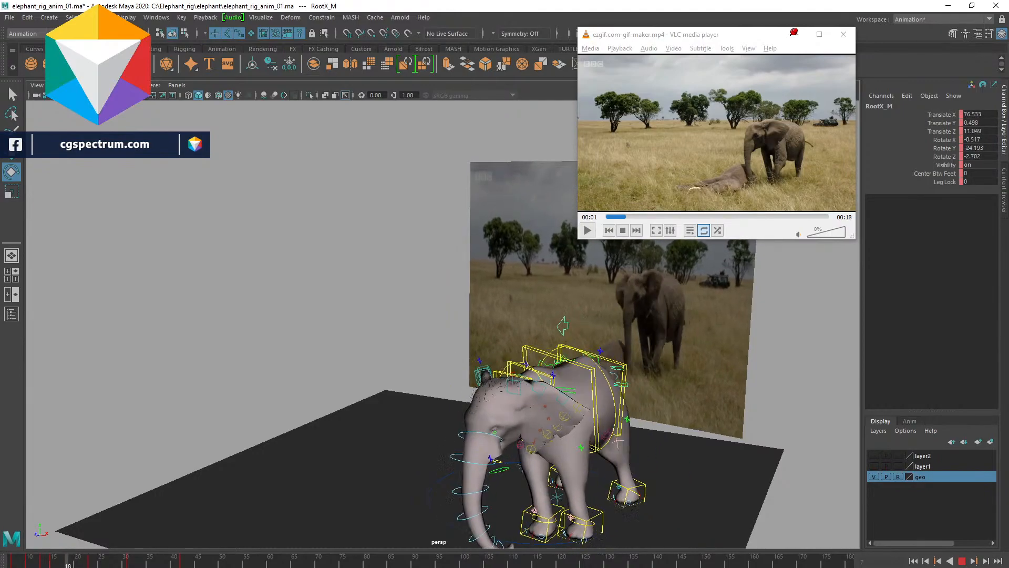
left_click(70, 561)
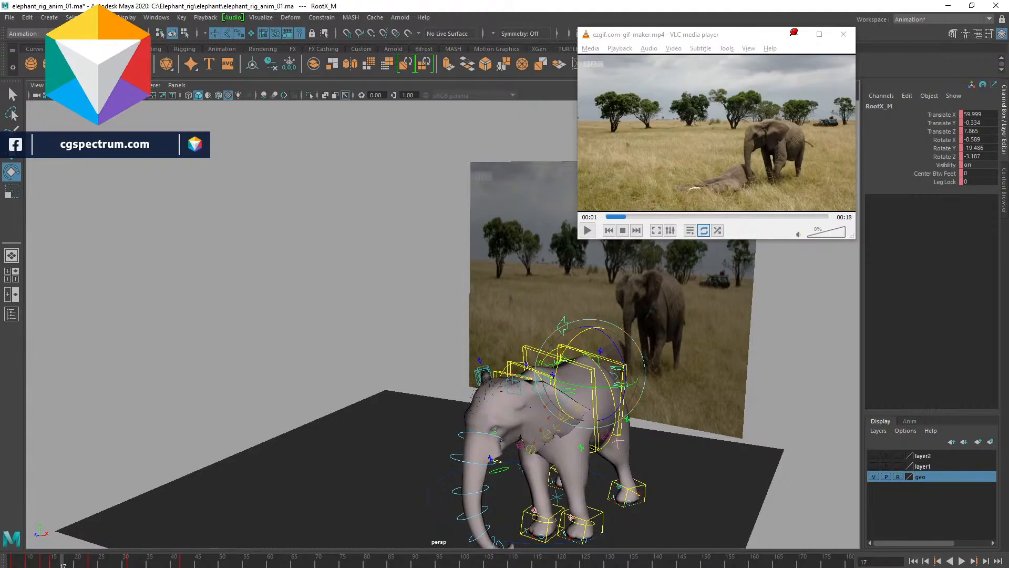
- Open the Graph Editor for the root control, close the reference player and arrange the editor above the viewport
left_click_drag(0, 108, 247, 108)
left_click_drag(308, 97, 404, 95)
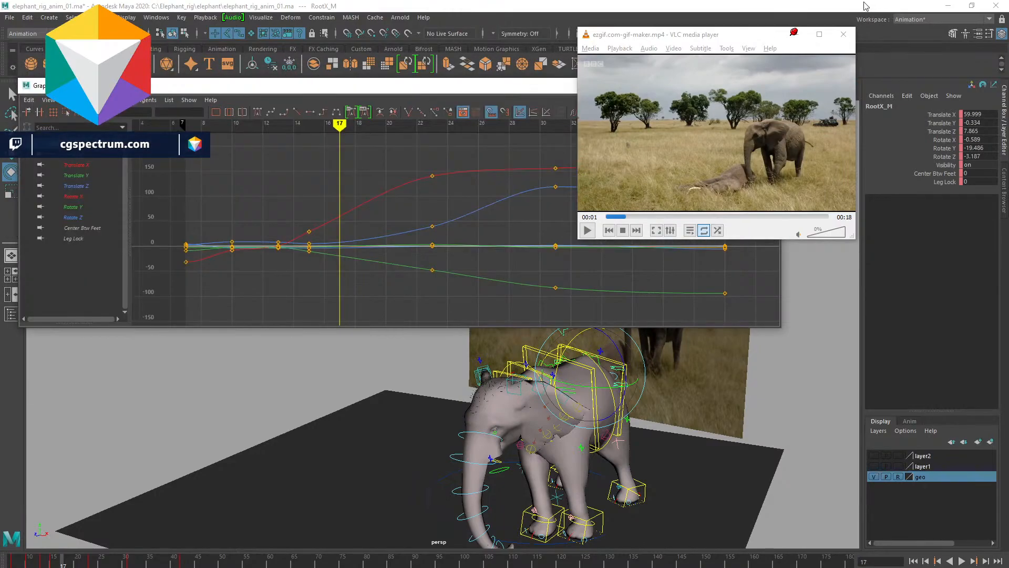
mouse_move(709, 34)
left_mouse_down()
mouse_move(647, 53)
mouse_move(711, 34)
left_mouse_up()
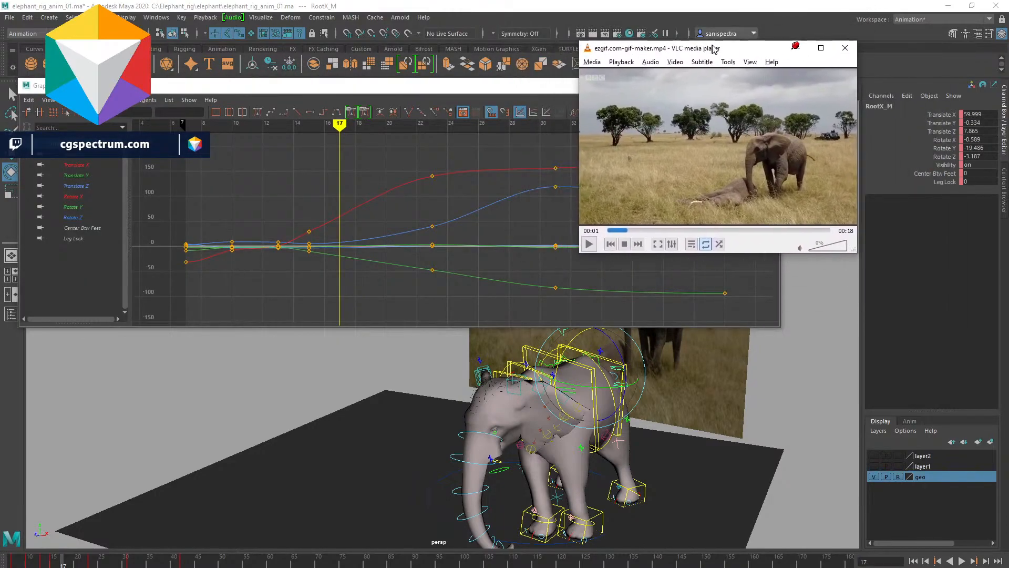
left_click(796, 41)
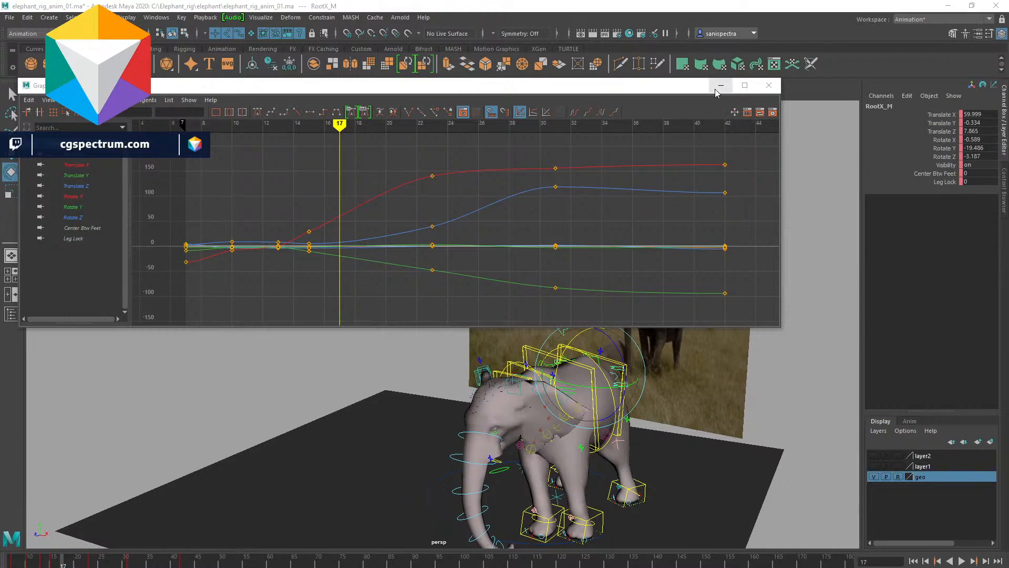
left_click_drag(715, 91, 847, 63)
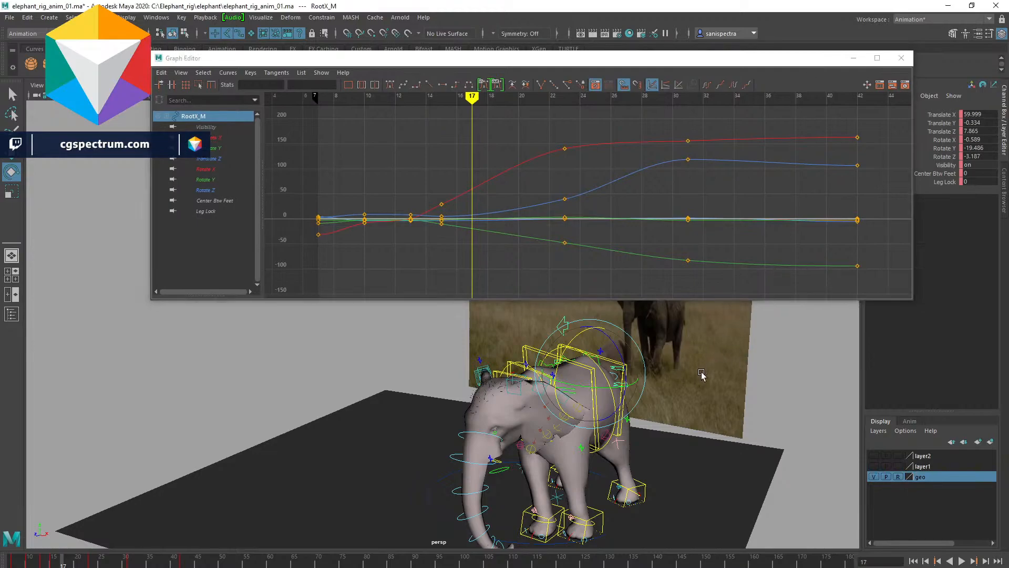
right_click_drag(702, 372, 625, 383, "alt")
left_click_drag(626, 383, 682, 408, "alt")
right_click_drag(682, 407, 640, 420, "alt")
mouse_move(641, 421)
left_mouse_down("alt")
mouse_move(682, 405)
mouse_move(641, 412)
left_mouse_up("alt")
middle_click_drag(718, 473, 677, 452, "alt")
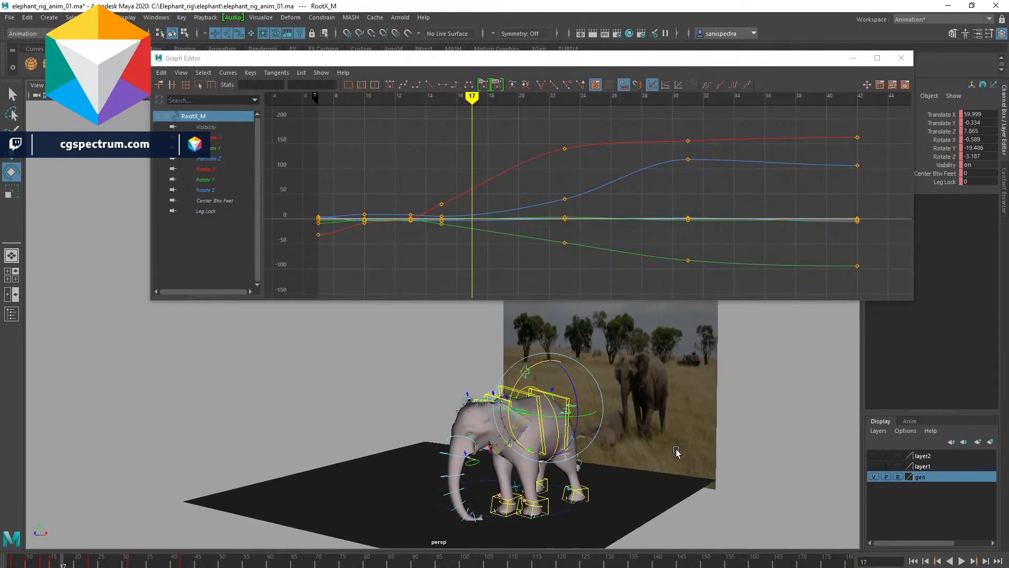
left_click_drag(704, 472, 699, 472, "alt")
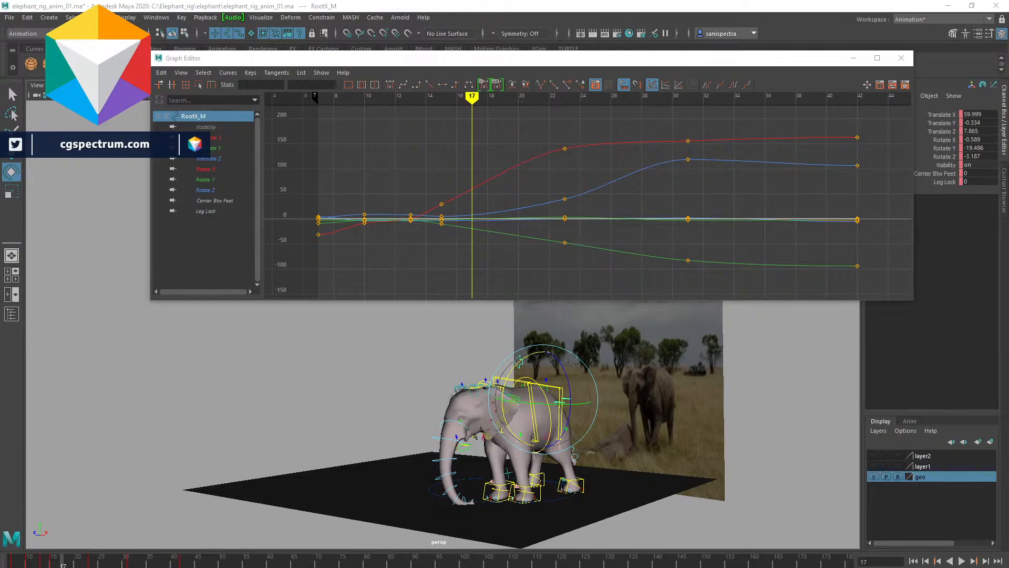
- Browse the Creature Rigs folder in the shared Animation Rig Library on Google Drive
left_click_drag(1008, 158, 627, 136)
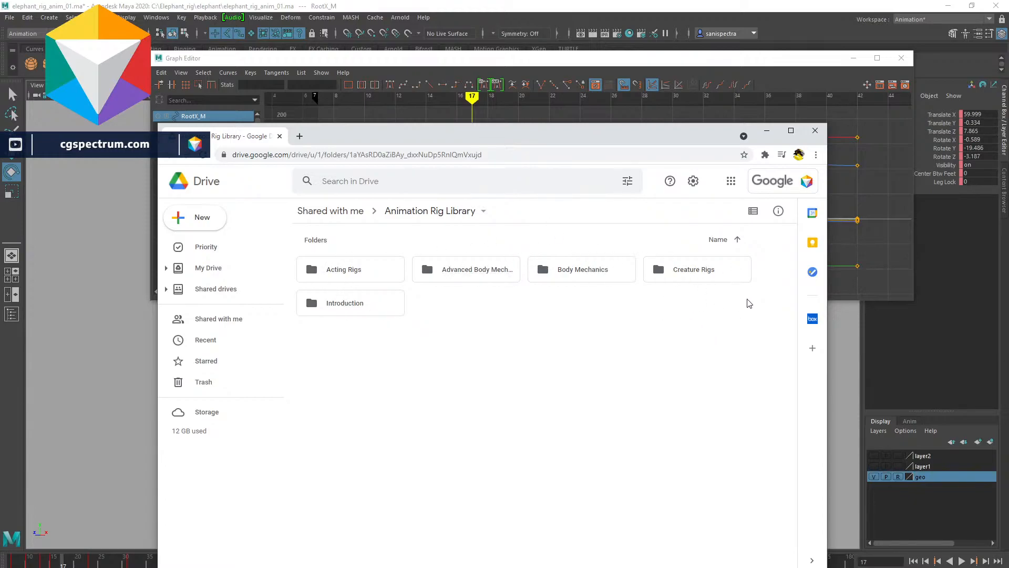
double_click(673, 262)
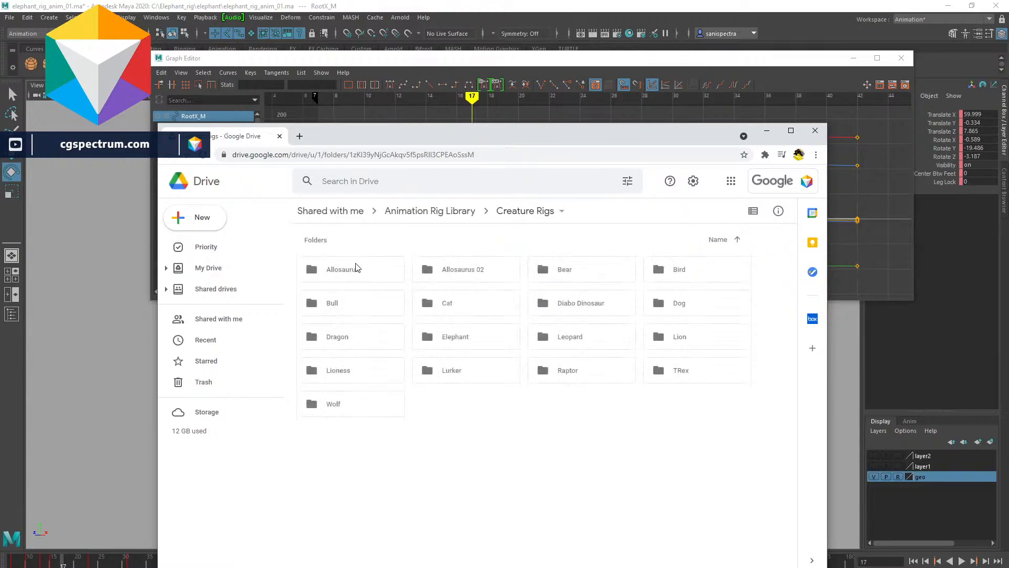
left_click_drag(560, 133, 1008, 135)
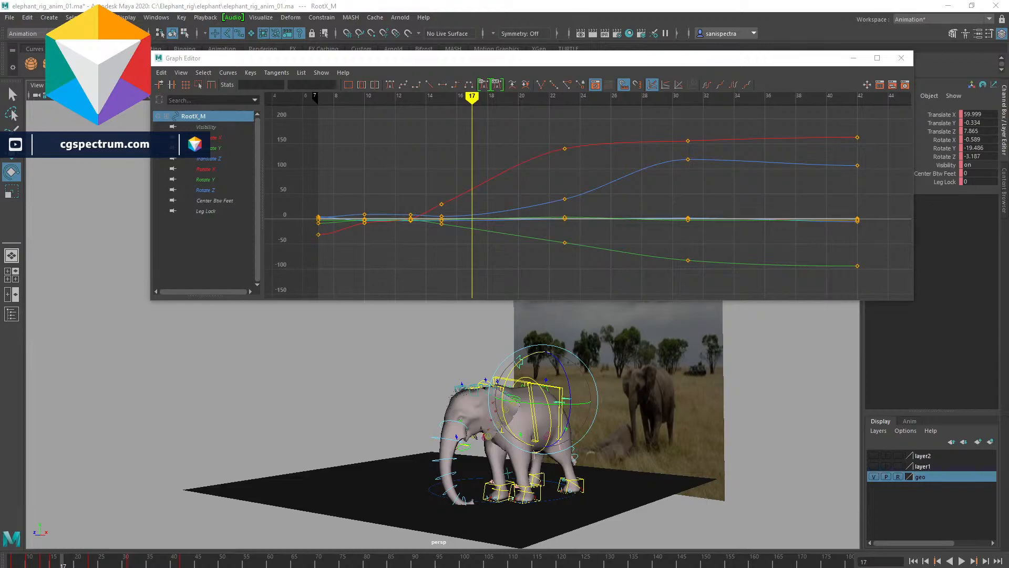
left_click_drag(1008, 53, 816, 96)
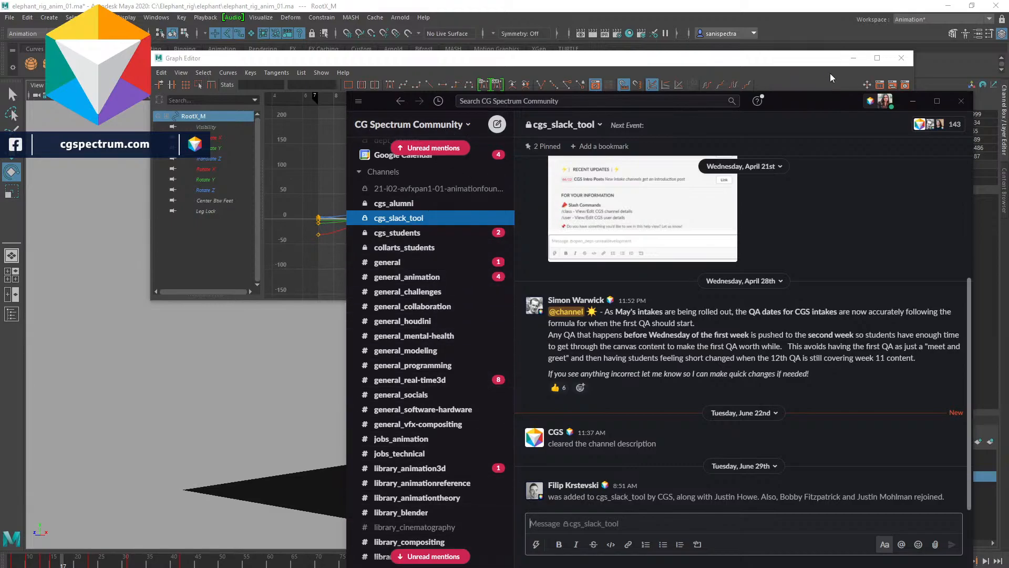
left_click_drag(801, 97, 1008, 102)
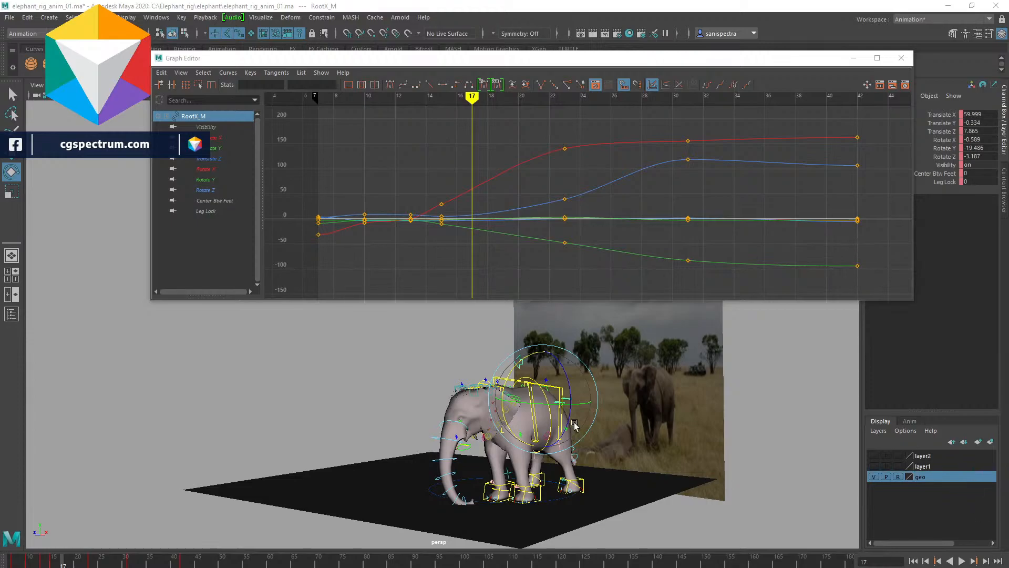
- Return to the start, play the animation and step back to the first key to review
left_click_drag(62, 561, 13, 560)
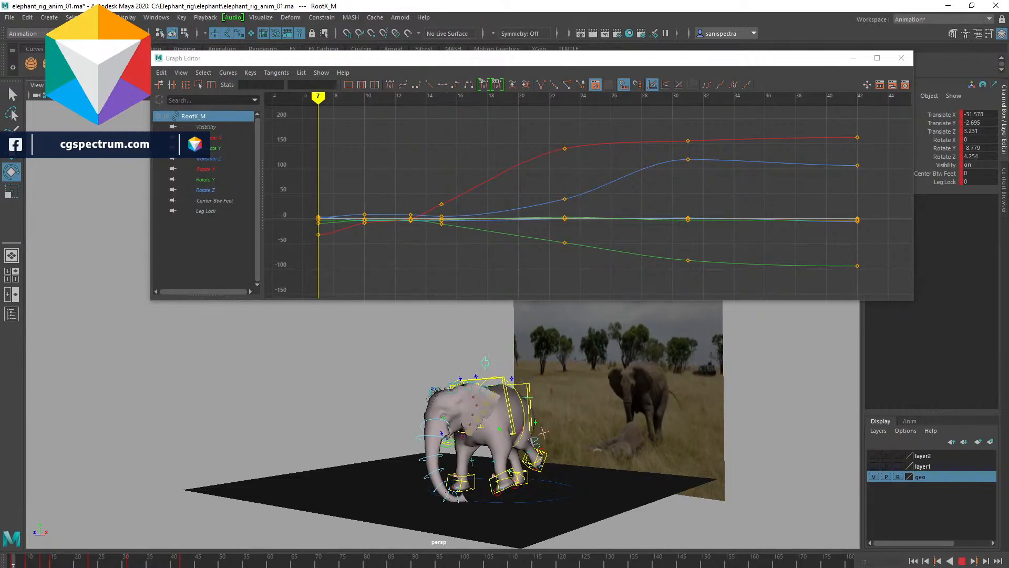
key("alt+v")
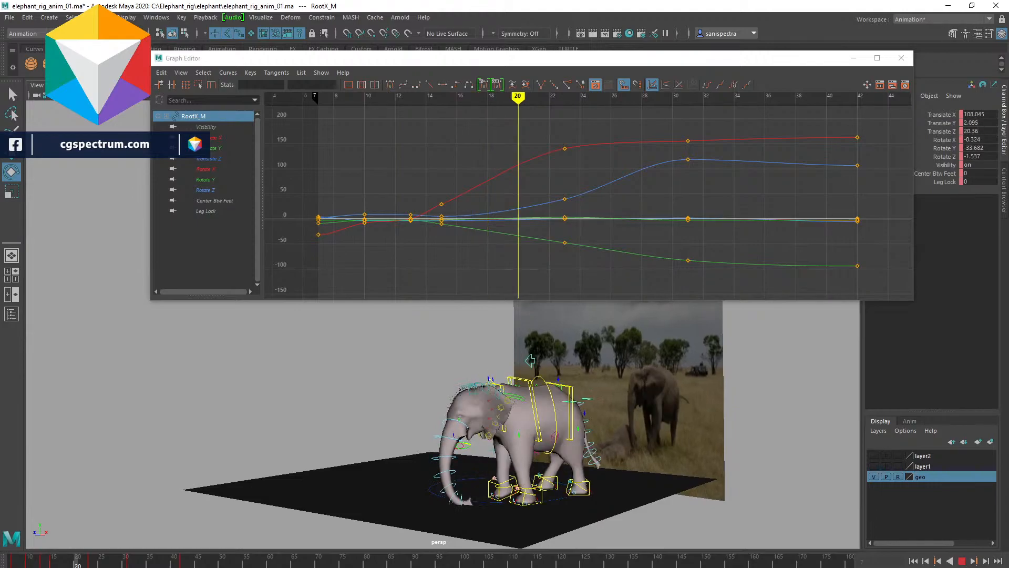
key("comma")
key("comma")
key("comma")
key("comma")
key("comma")
key("comma")
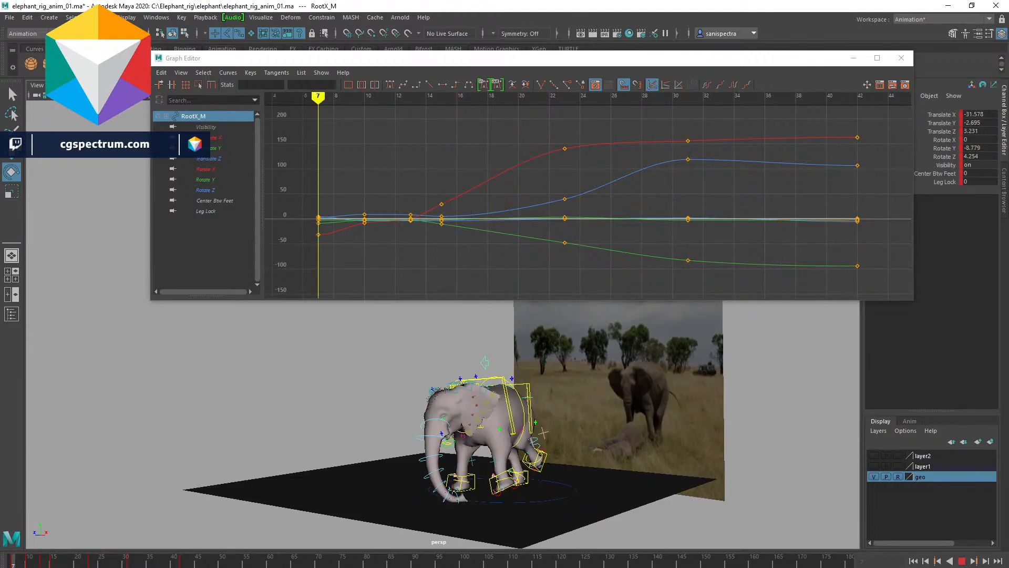
left_click_drag(631, 374, 703, 441, "alt")
key("alt+v")
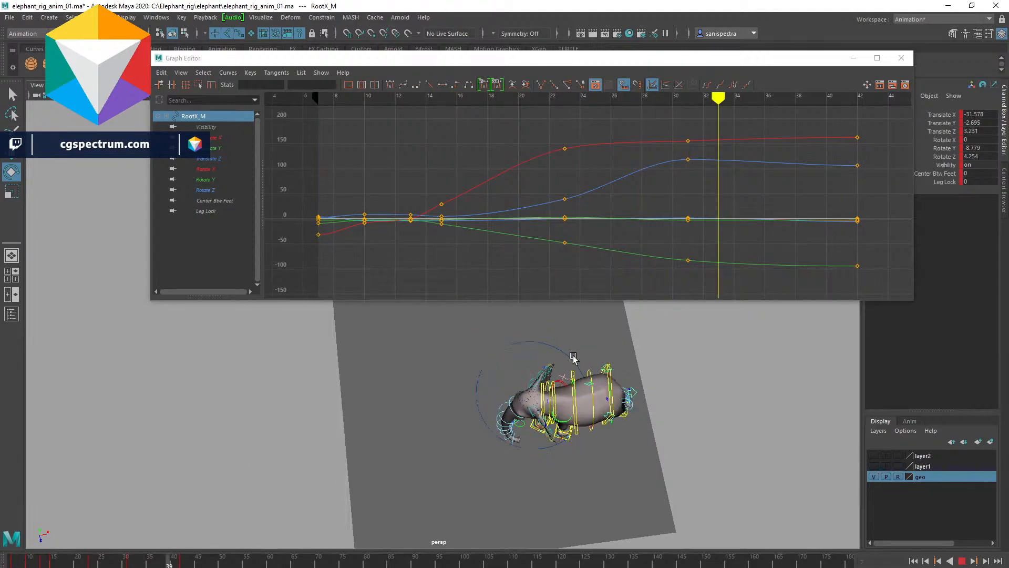
key("alt+v")
key("alt+v")
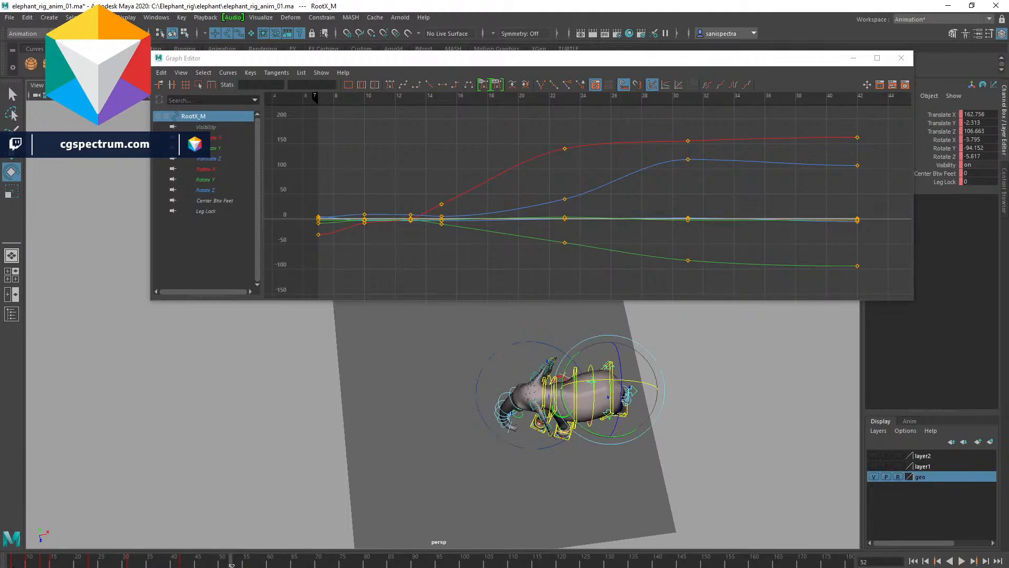
key("alt+v")
- Orbit to a front view facing the reference and play the animation again to compare
left_click_drag(619, 420, 570, 452, "alt")
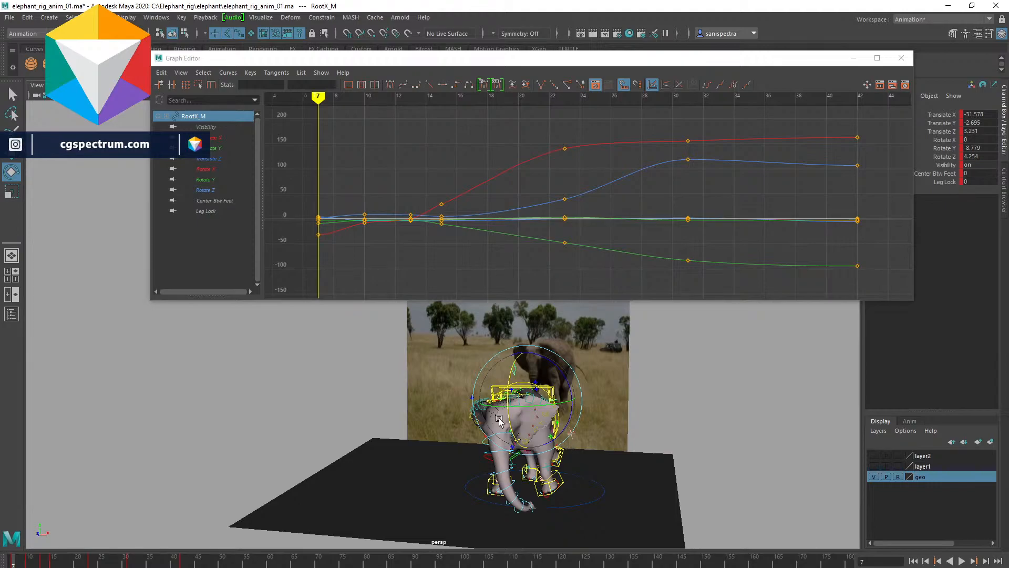
left_click_drag(653, 431, 628, 452, "alt")
right_click_drag(628, 452, 729, 473, "alt")
left_click_drag(730, 473, 682, 469, "alt")
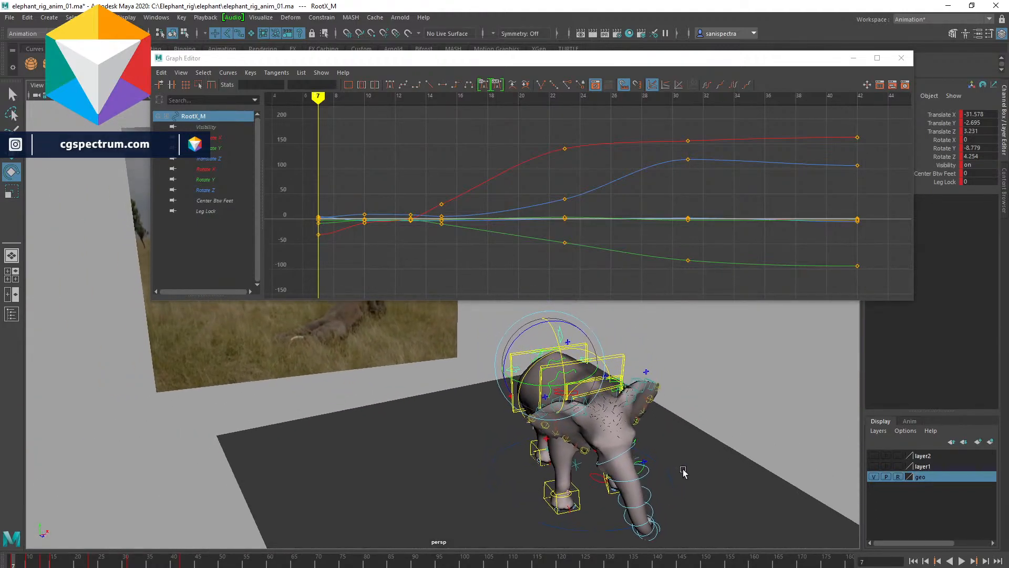
right_click_drag(681, 470, 666, 467, "alt")
left_click_drag(666, 467, 600, 478, "alt")
middle_click_drag(600, 478, 602, 488, "alt")
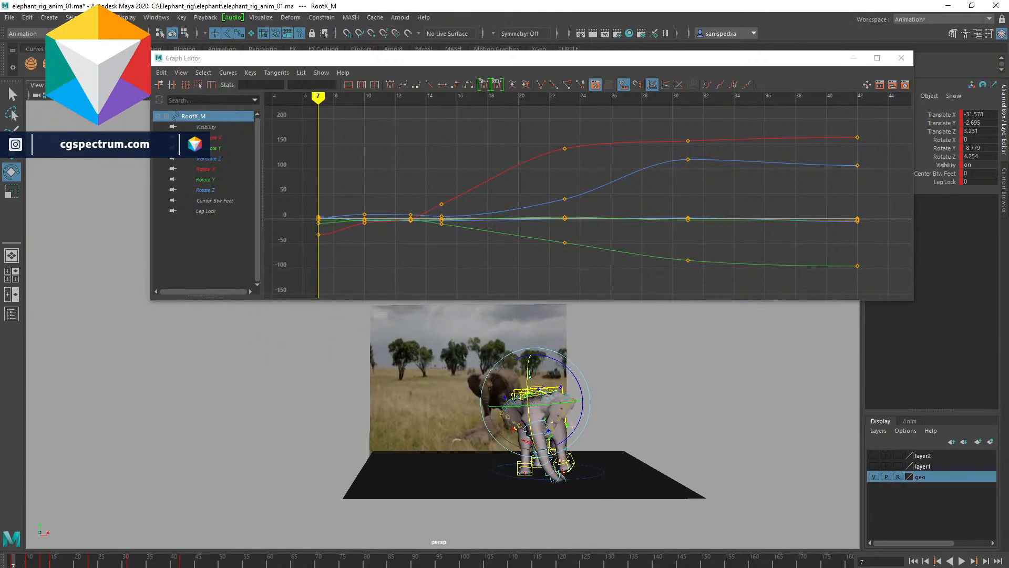
key("alt+v")
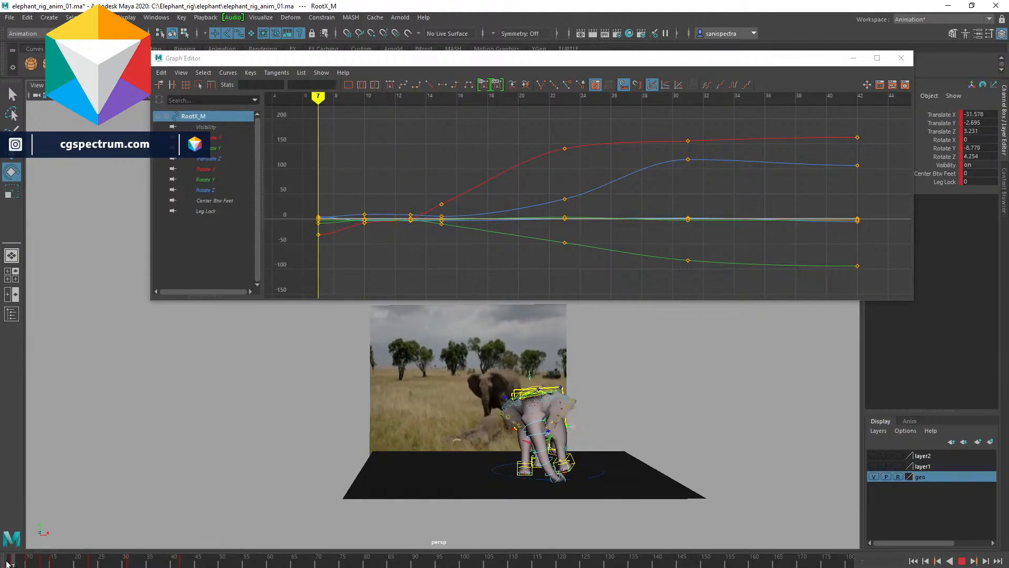
key("Escape")
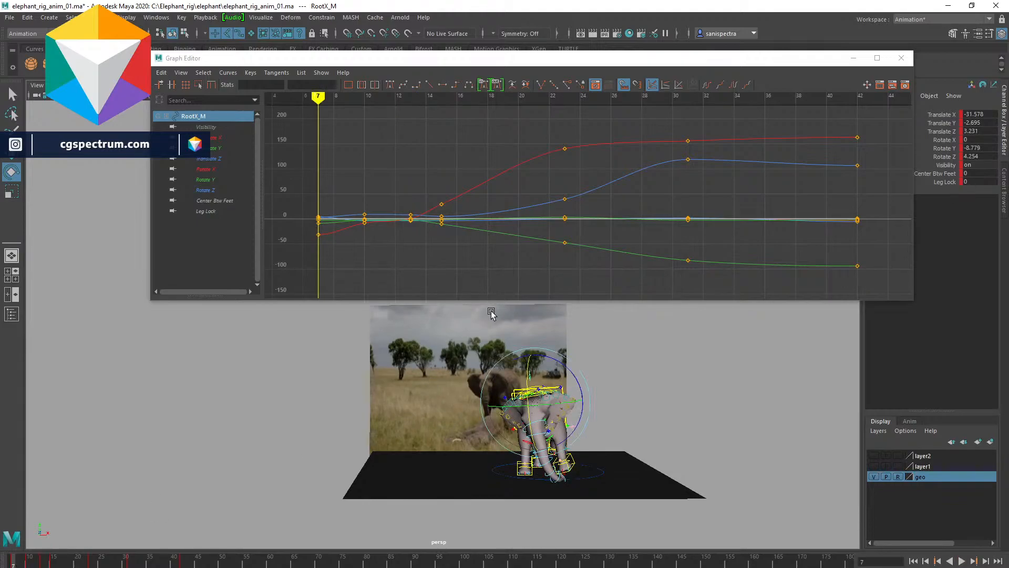
key("alt+v")
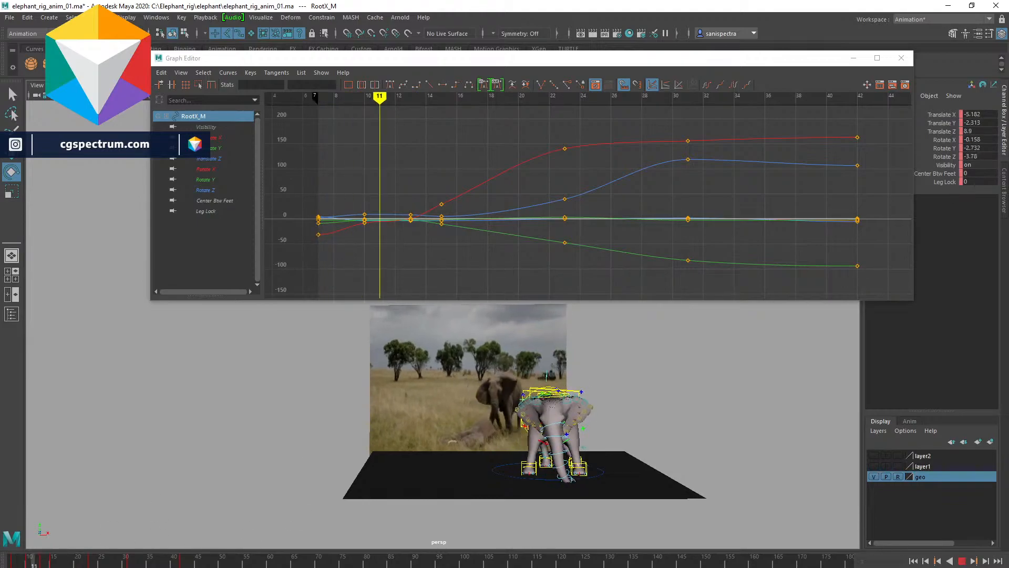
- Move the root control forward at frame 13 to key a new body pose, then play it back
key("period")
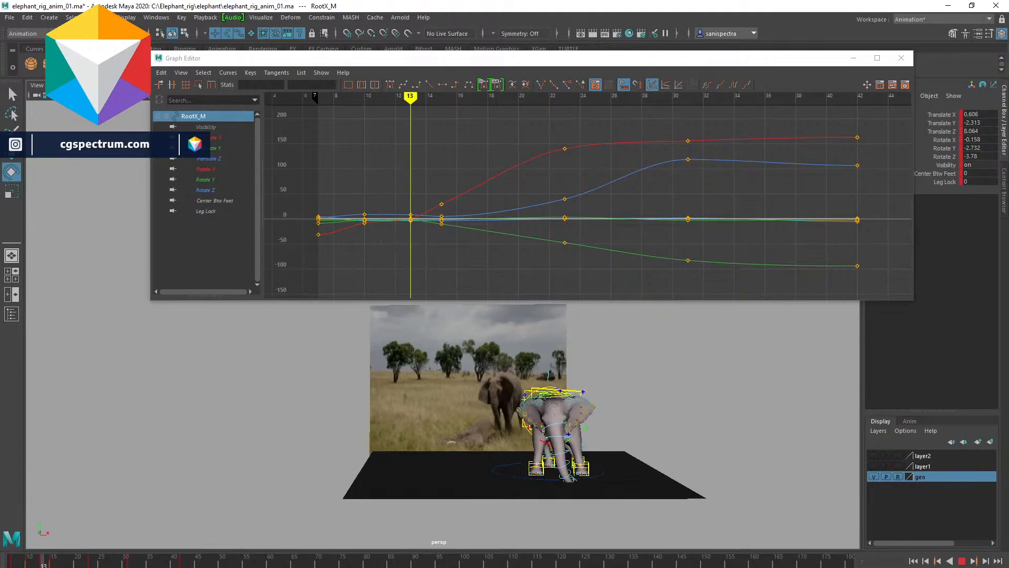
mouse_move(43, 563)
left_mouse_down()
mouse_move(30, 563)
mouse_move(44, 564)
left_mouse_up()
key("w")
left_click_drag(604, 370, 593, 378, "alt")
left_click_drag(545, 355, 595, 431)
key("alt+v")
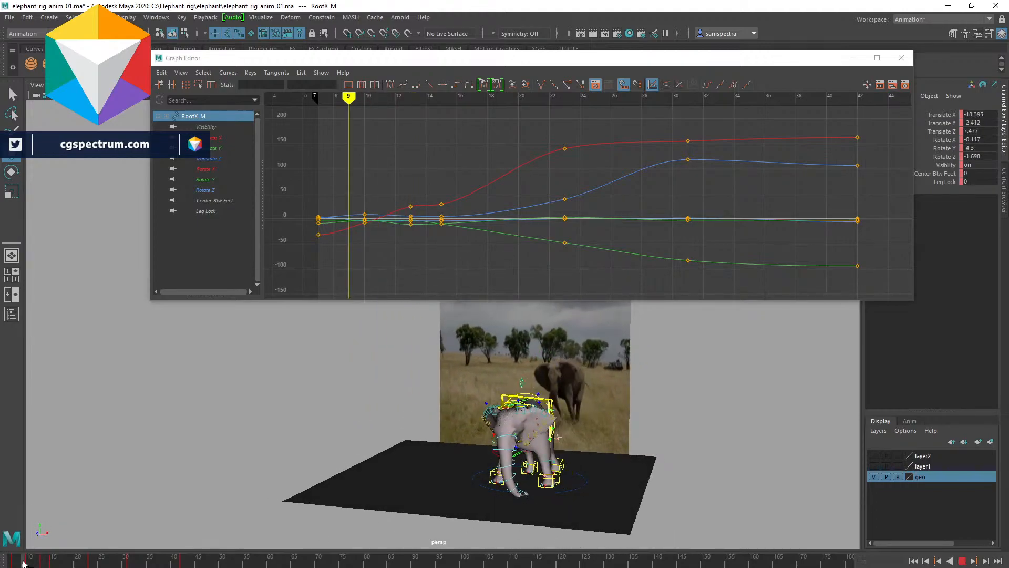
- Select the left hind leg control and set a key on it at frame 13
left_click_drag(43, 561, 30, 560)
scroll(628, 481, "up", 3)
scroll(628, 481, "up", 3)
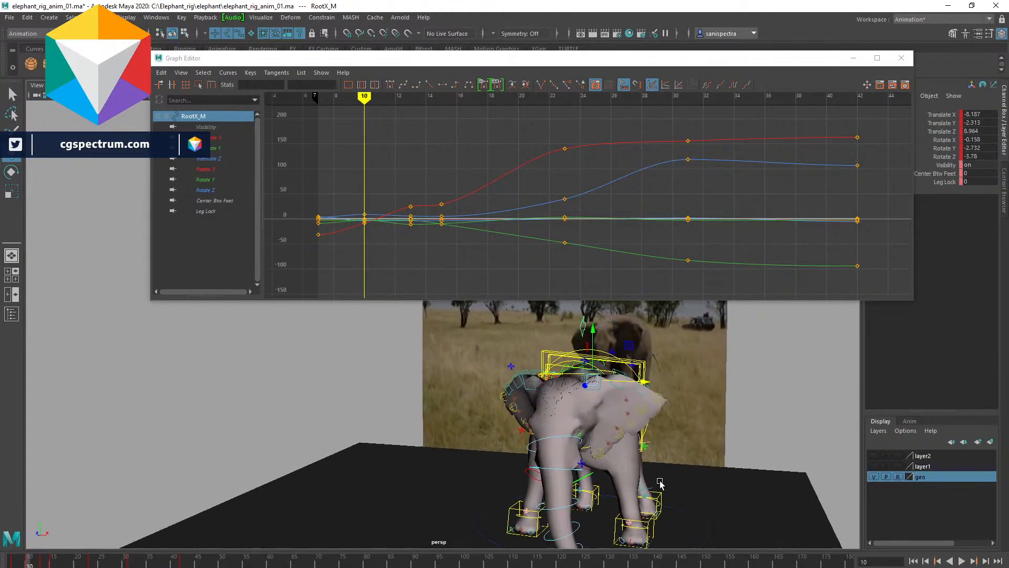
left_click(647, 523)
left_click(630, 523, "shift")
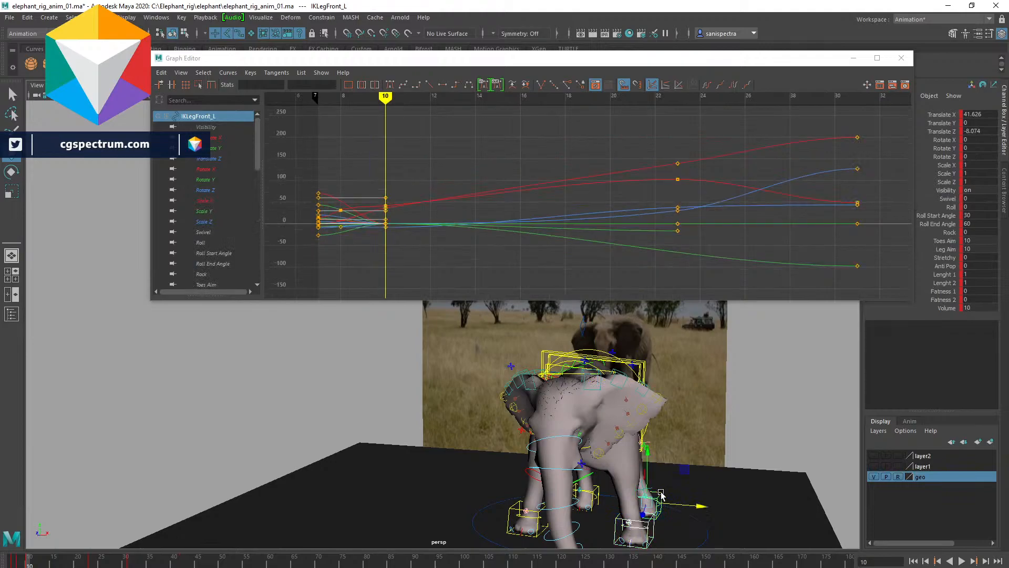
mouse_move(28, 562)
left_mouse_down()
mouse_move(18, 563)
mouse_move(29, 565)
left_mouse_up()
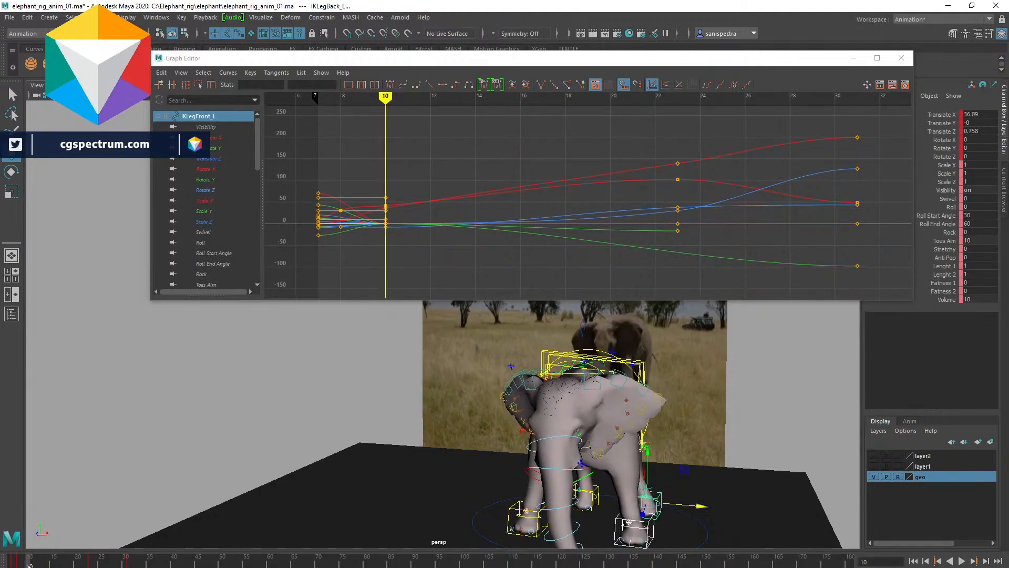
key("alt+period")
key("alt+period")
key("alt+period")
key("s")
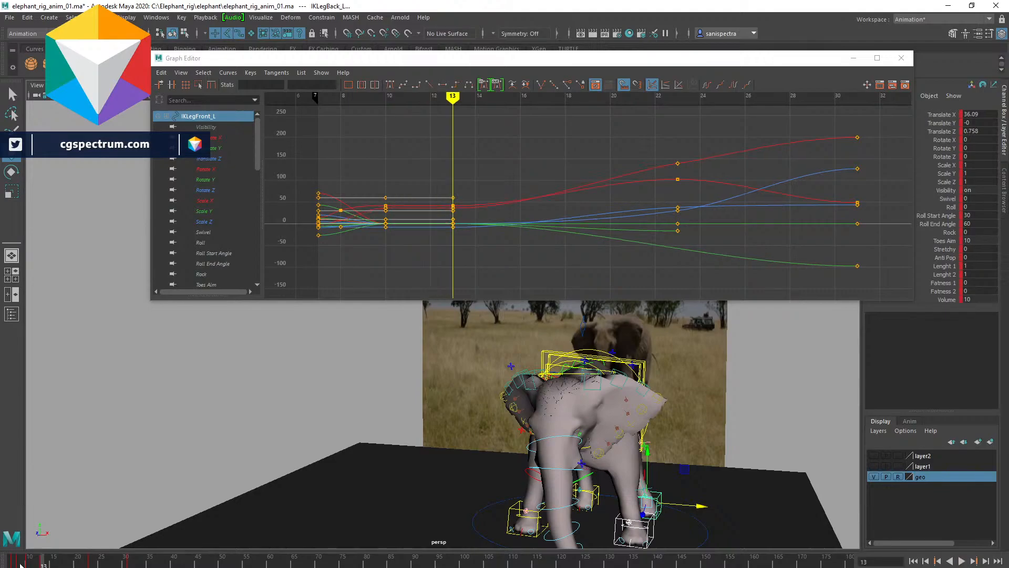
- Isolate the root's Translate Y curve and raise its first key at frame 7 to about 1.74
left_click_drag(27, 564, 43, 565)
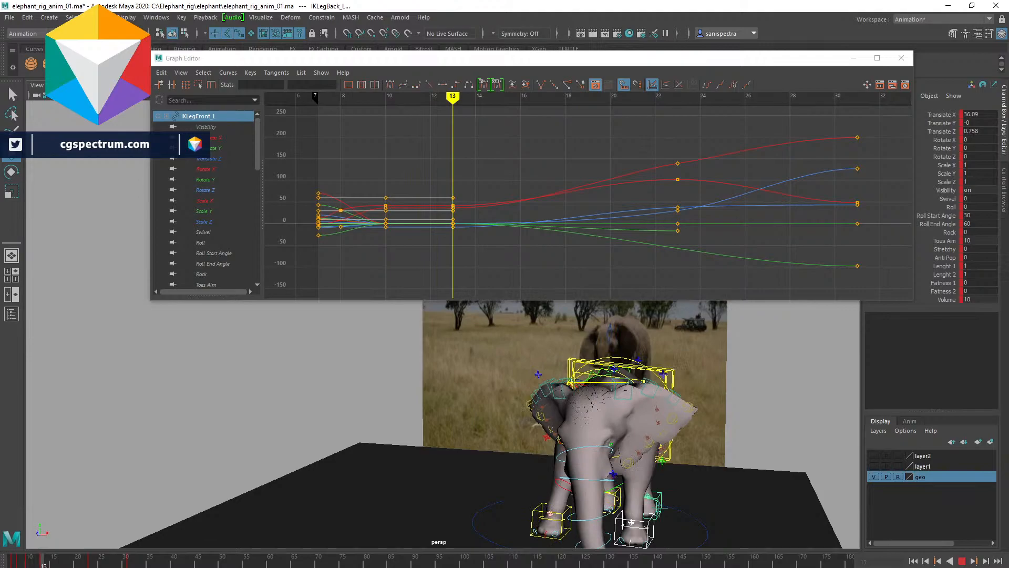
left_click_drag(528, 453, 611, 380, "alt")
left_click(623, 346)
left_click_drag(679, 394, 525, 413)
left_click_drag(21, 560, 7, 559)
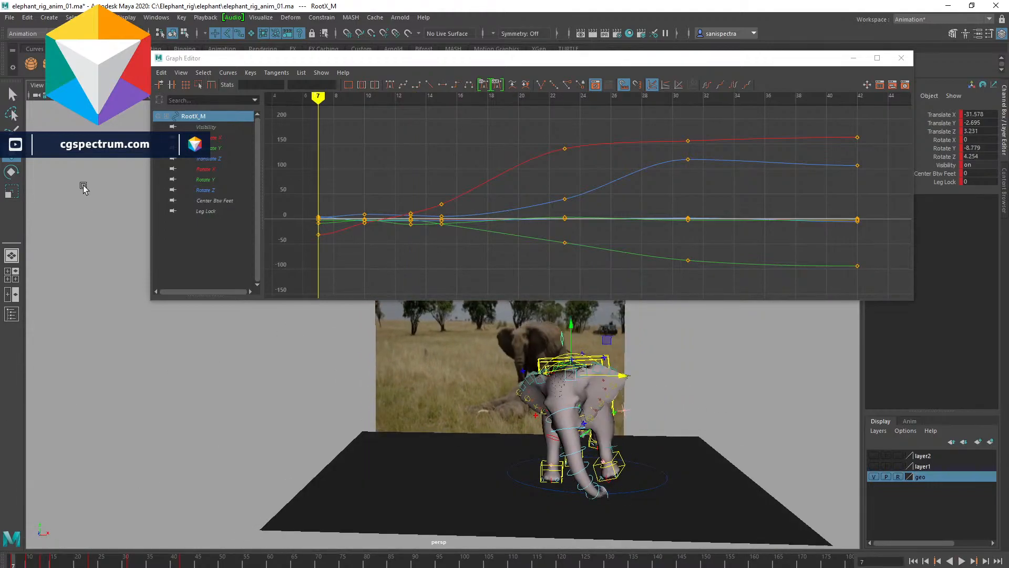
left_click(235, 146)
middle_click_drag(339, 213, 384, 229, "alt")
left_click_drag(352, 192, 366, 226)
middle_click_drag(362, 231, 362, 248, "shift")
key("ctrl+z")
middle_click_drag(369, 210, 372, 184, "shift")
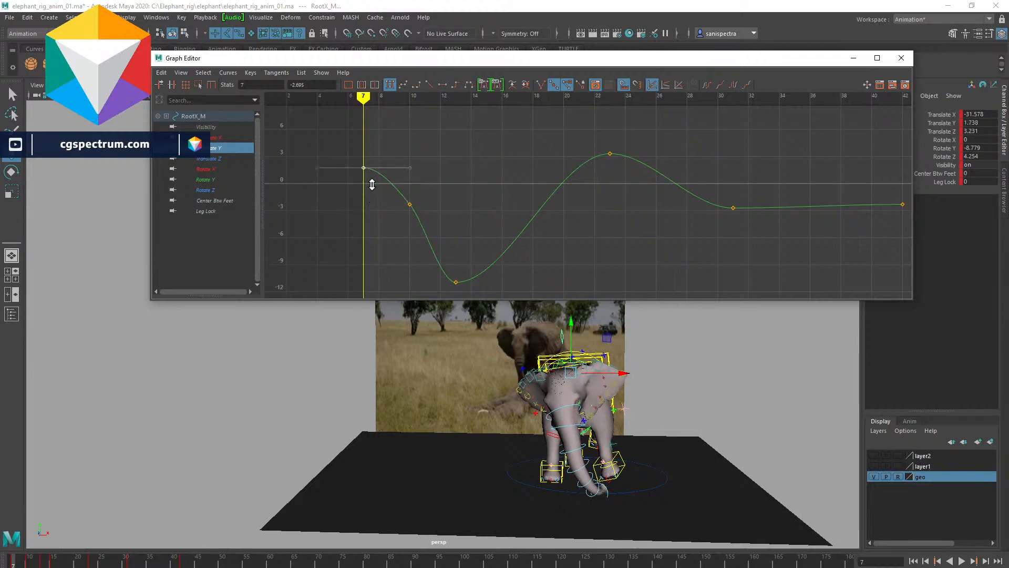
key("alt+v")
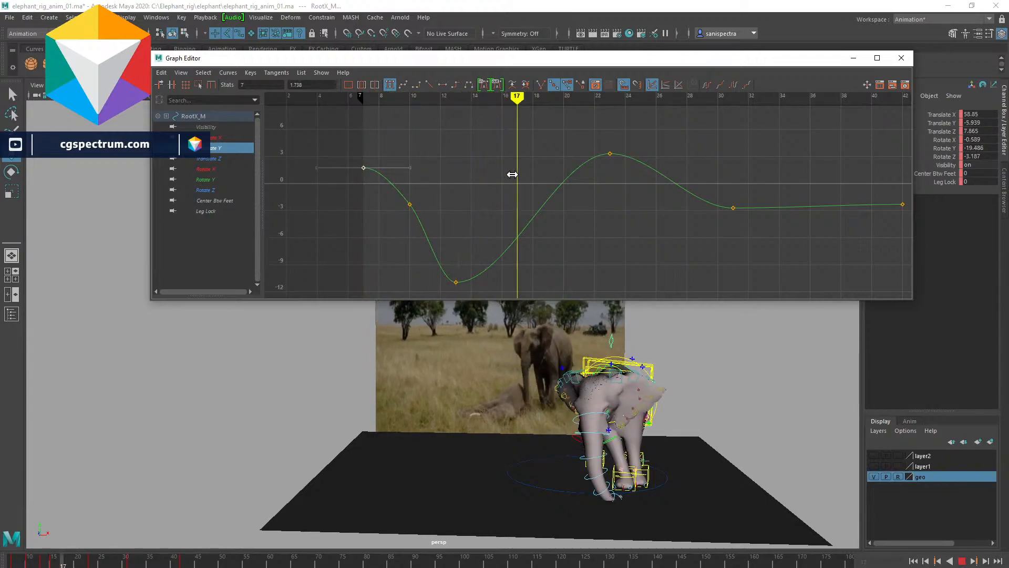
- Insert a key on the root's Translate Y curve at frame 17 and smooth the curve around it
key("alt+v")
middle_click_drag(464, 286, 428, 257, "shift")
right_click(480, 198)
left_click(501, 206)
middle_click_drag(524, 198, 524, 198, "shift")
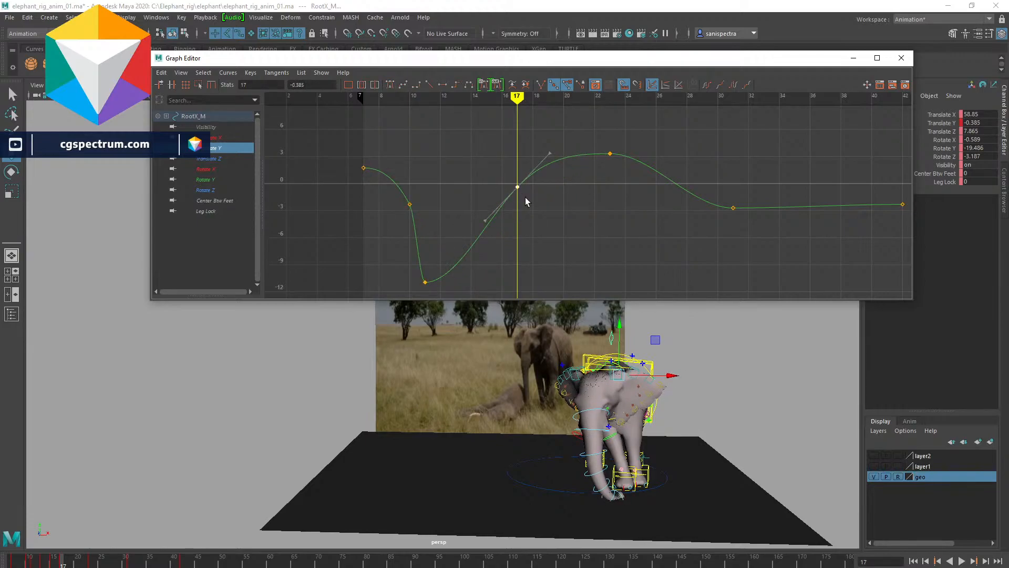
left_click_drag(399, 257, 463, 286)
middle_click_drag(463, 286, 476, 289, "shift")
left_click_drag(399, 158, 424, 193)
left_click(467, 151)
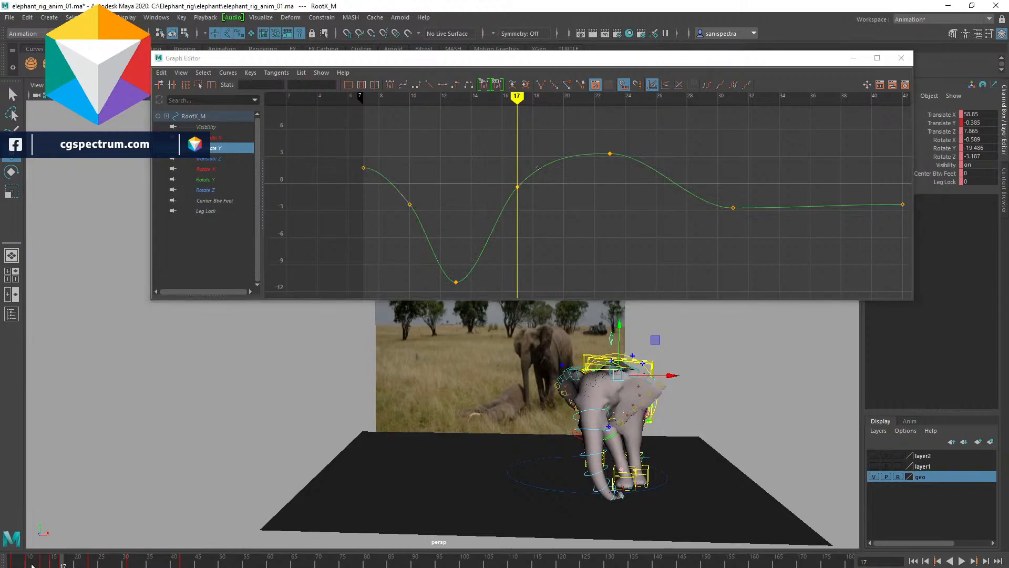
- Play the animation from a front view to review the body motion against the reference
key("alt+v")
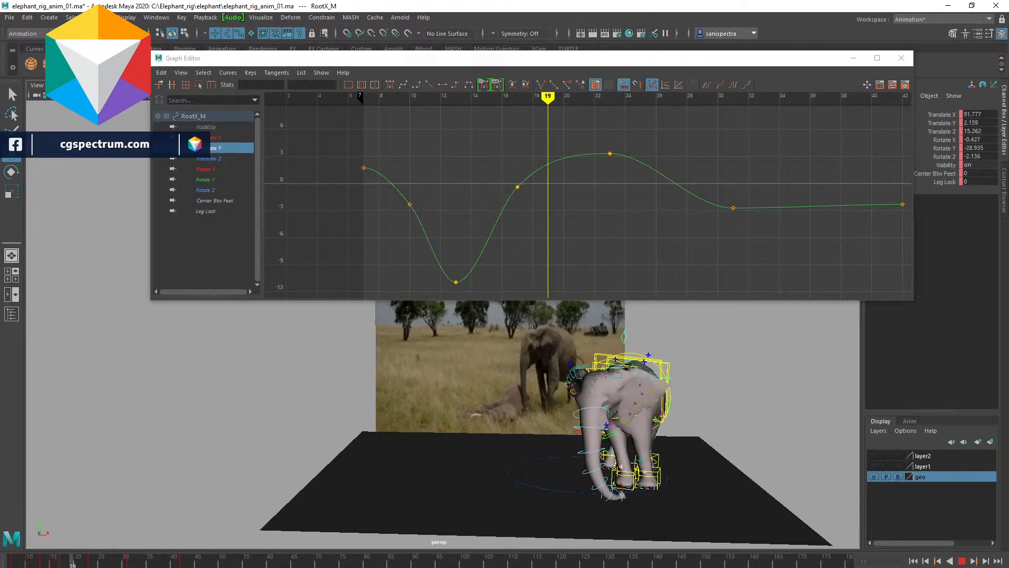
key("alt+v")
left_click_drag(486, 427, 526, 419, "alt")
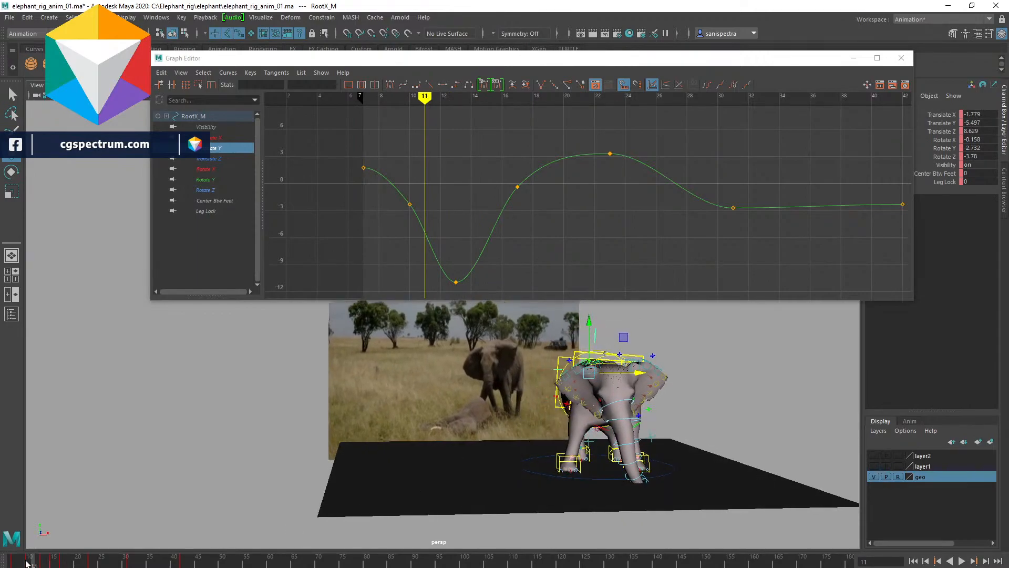
key("alt+v")
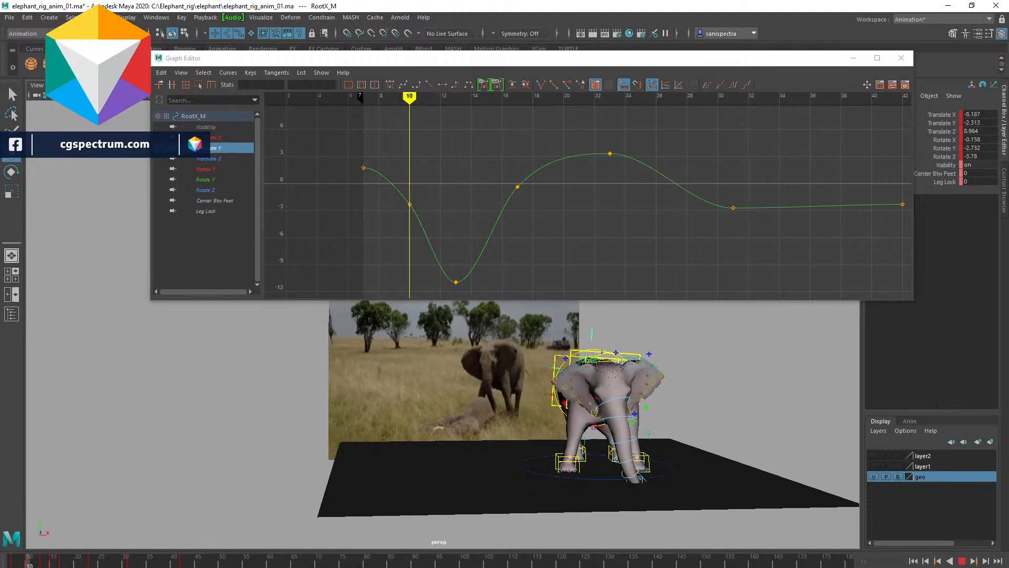
key("Escape")
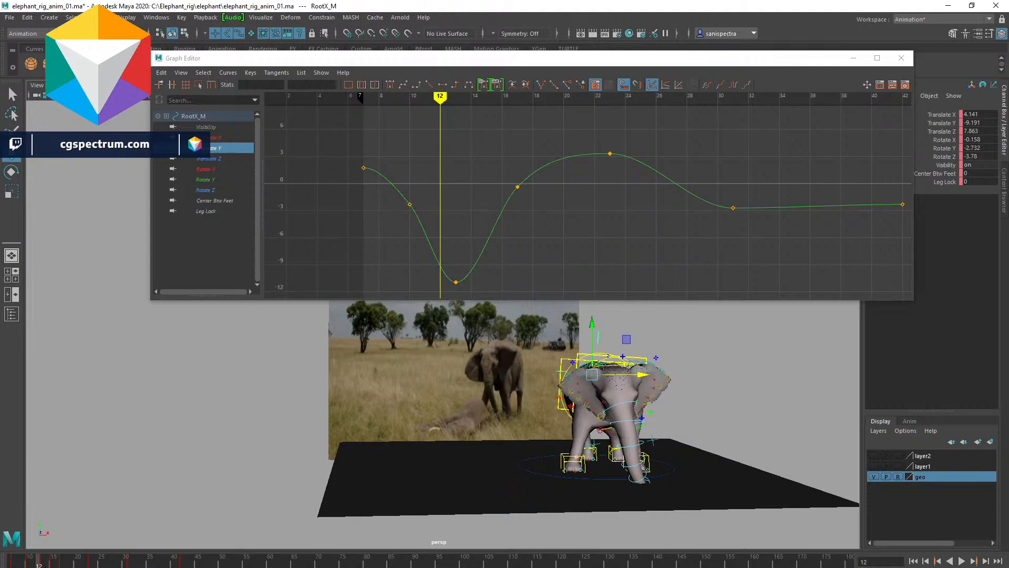
- Move the left hind leg control forward at frame 13
left_click_drag(699, 426, 604, 473, "alt")
left_click(590, 474)
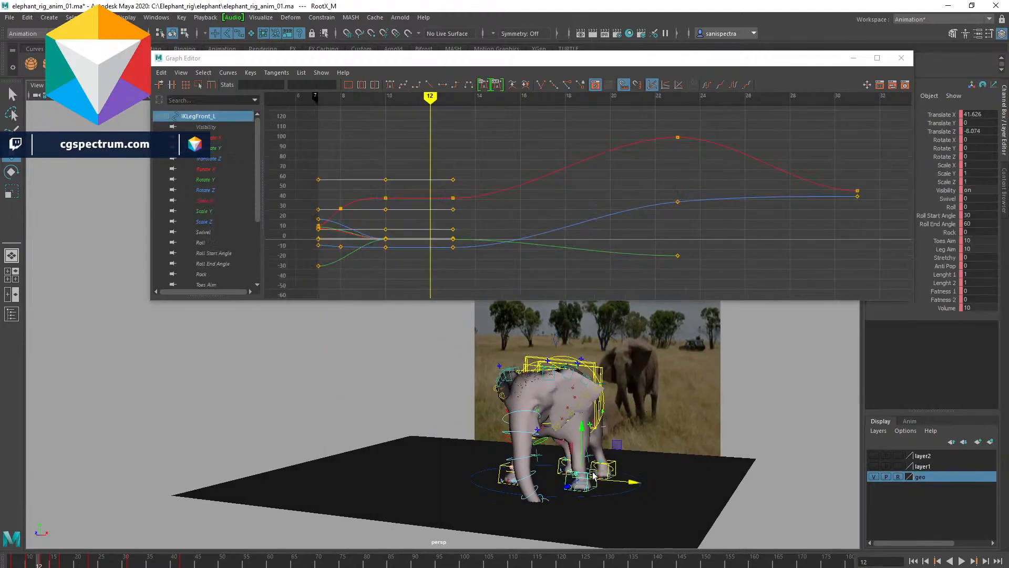
left_click(561, 460)
left_click(29, 561)
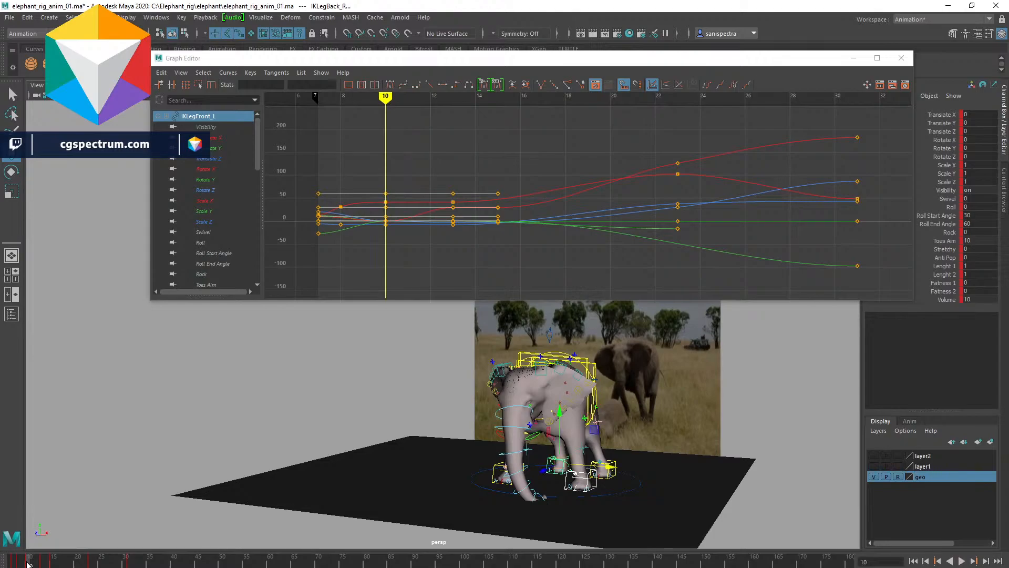
mouse_move(29, 563)
left_mouse_down()
mouse_move(53, 565)
mouse_move(44, 565)
left_mouse_up()
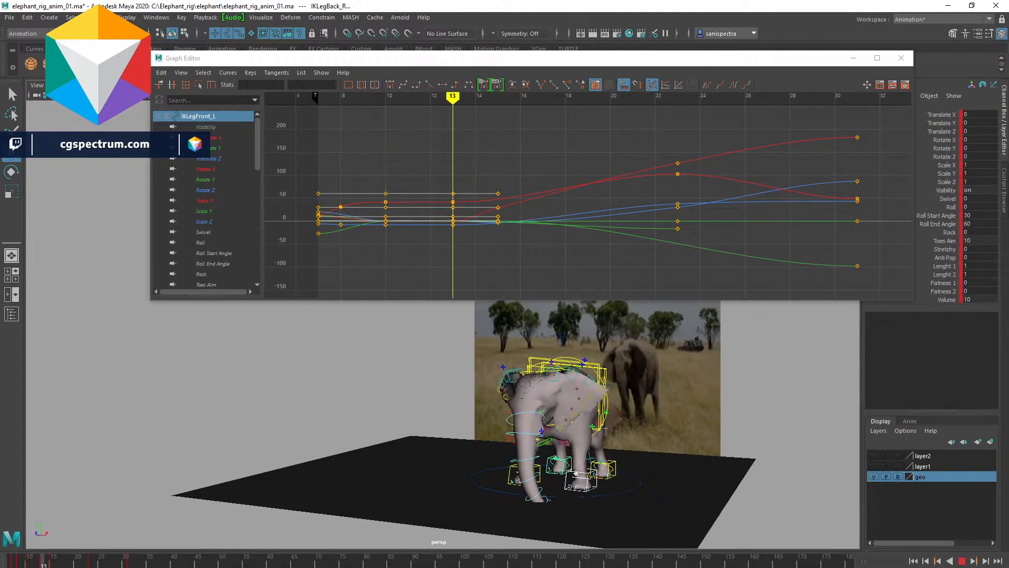
left_click(615, 463)
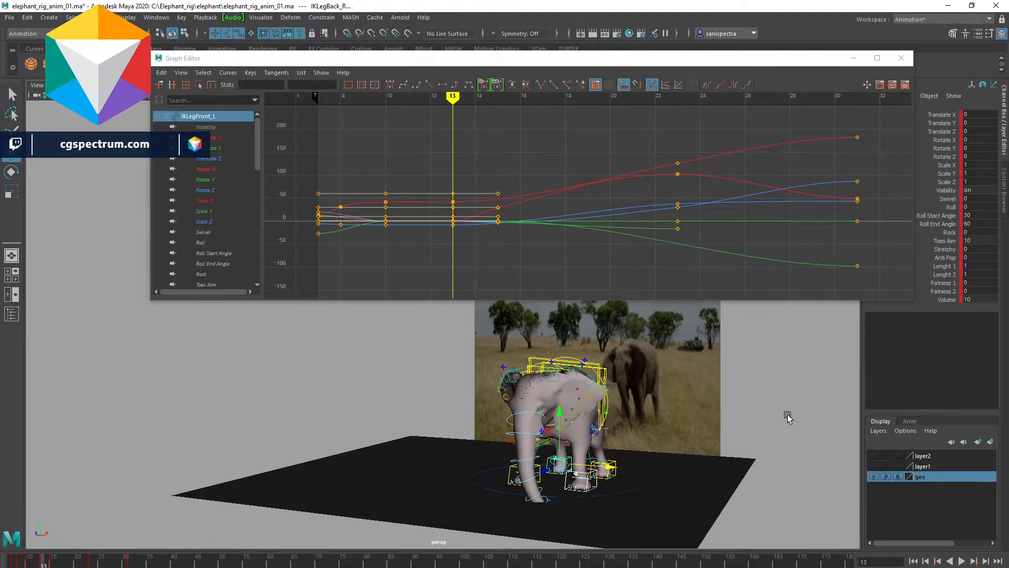
left_click(791, 415)
left_click(611, 467)
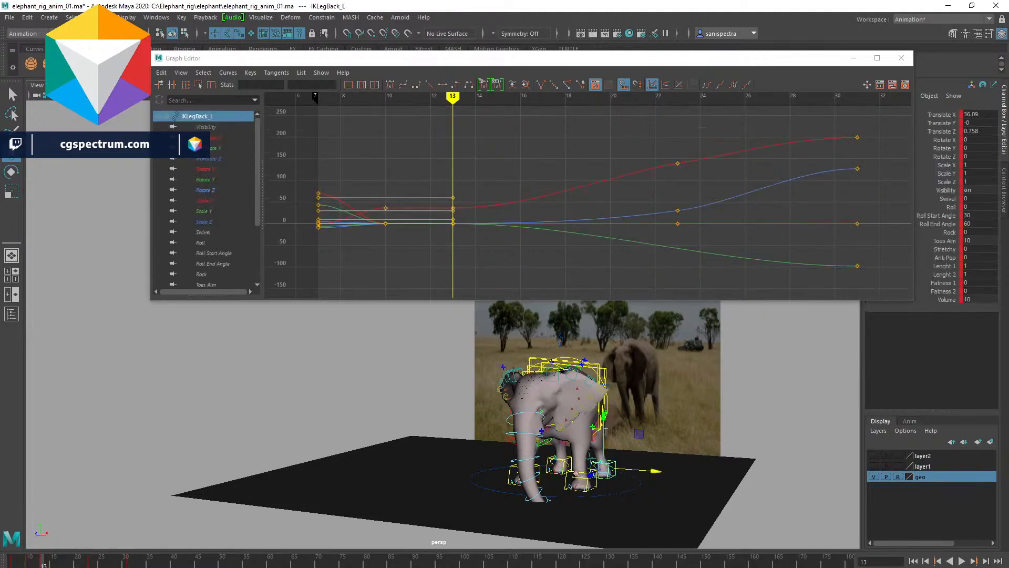
left_click_drag(704, 457, 655, 487, "alt")
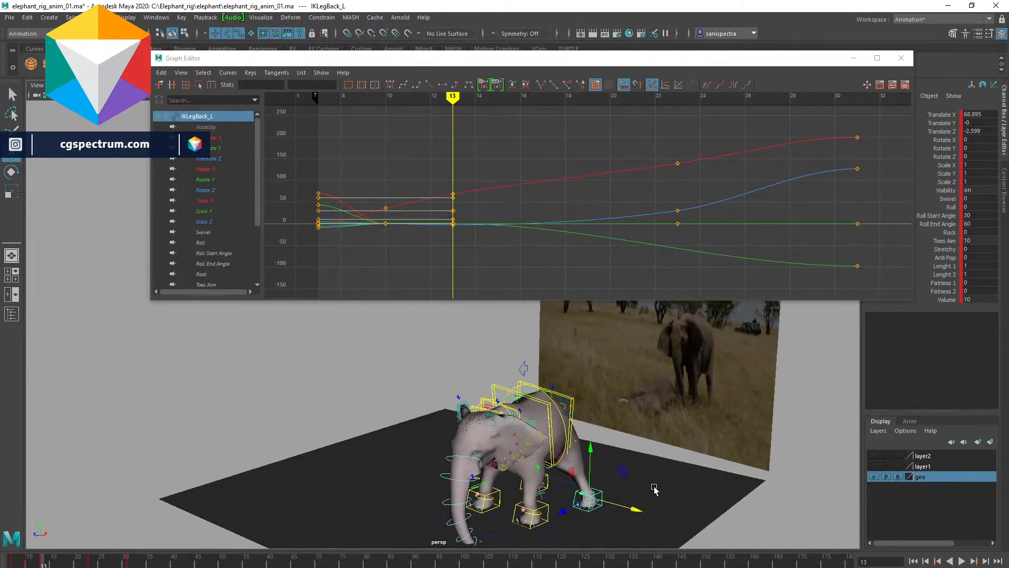
- Rotate and move the root control at frame 13 to adjust the body's pose
left_click_drag(561, 511, 541, 508)
left_click_drag(601, 510, 406, 459, "alt")
left_click_drag(520, 460, 409, 408, "alt")
left_click(384, 358)
key("e")
left_click_drag(400, 417, 343, 413)
key("w")
left_click_drag(420, 426, 568, 439, "alt")
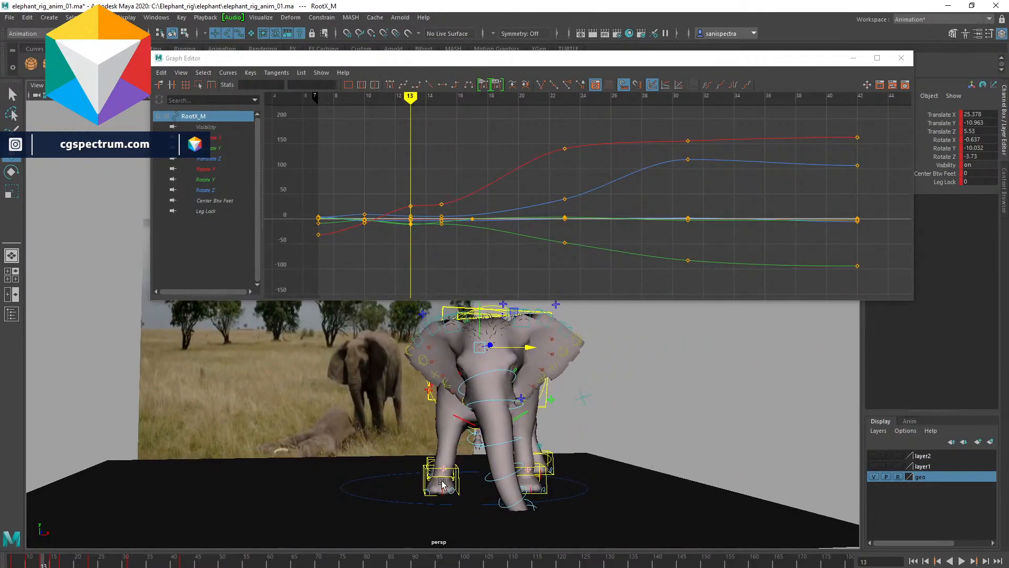
- Move and rotate the root control forward at frame 15 and play the result
left_click(426, 472)
left_click_drag(43, 563, 53, 564)
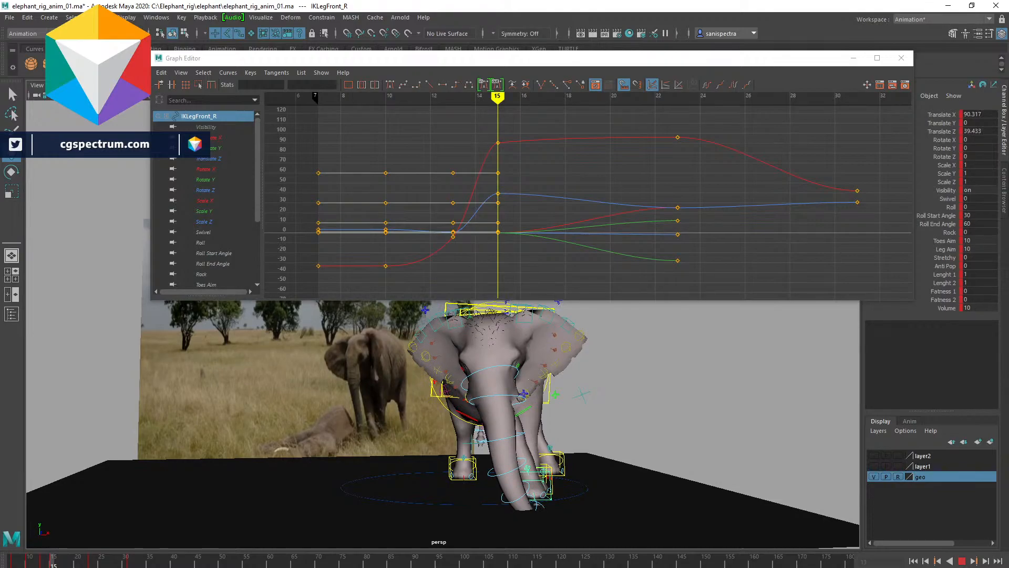
scroll(483, 361, "up", 3)
left_click(499, 364)
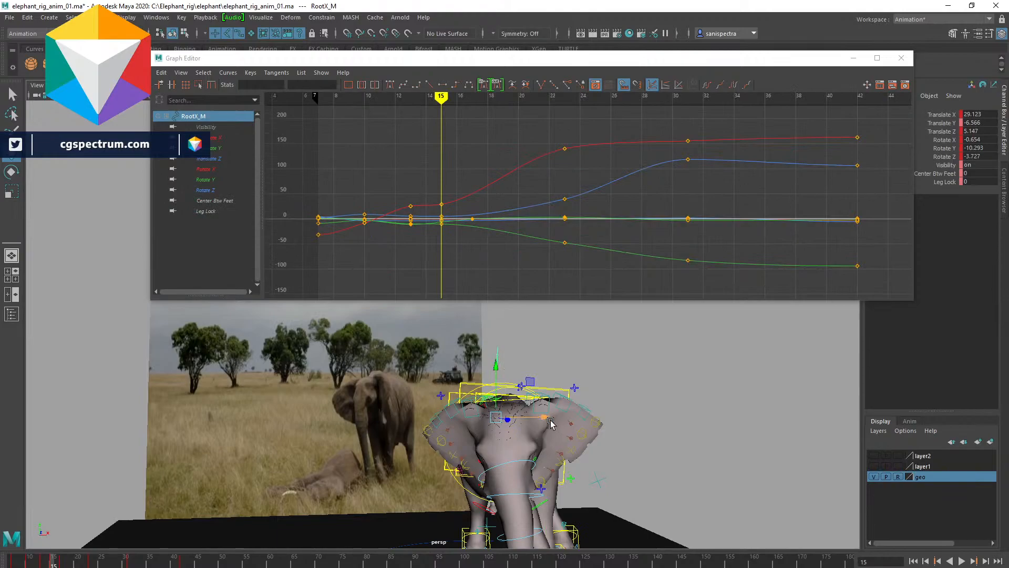
left_click_drag(550, 422, 658, 442)
key("e")
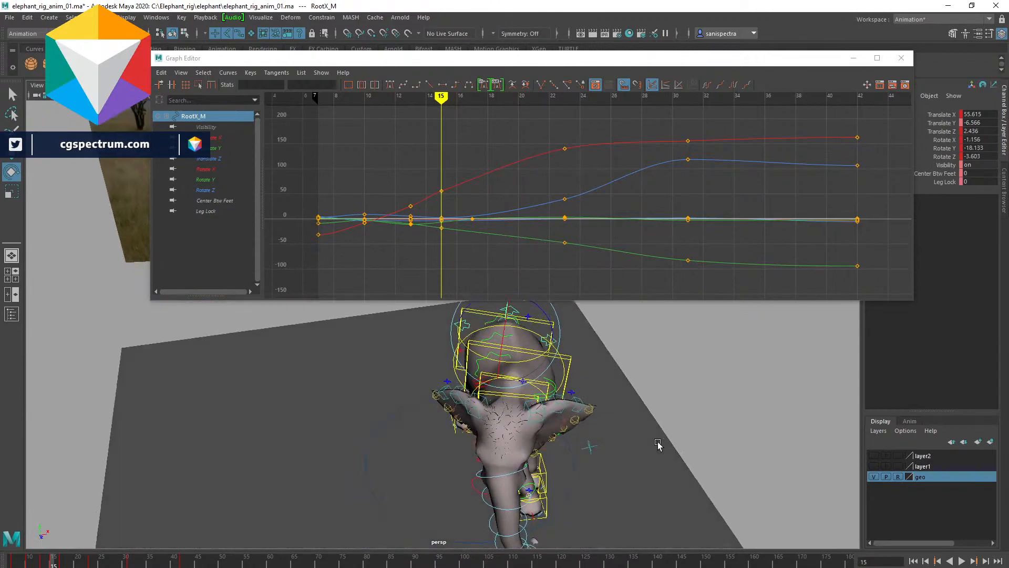
left_click_drag(580, 408, 656, 410, "alt")
key("alt+v")
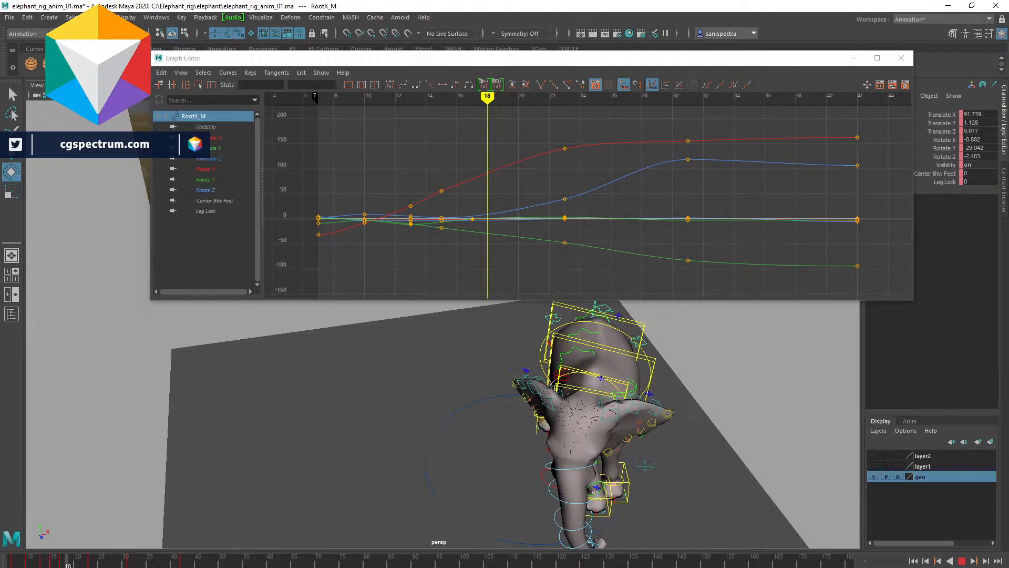
- Select the leg controls and set a key on them at frame 16
key("alt+v")
scroll(594, 392, "down", 5)
left_click_drag(594, 393, 483, 369, "alt")
middle_click_drag(483, 368, 517, 451, "alt")
left_click_drag(517, 451, 516, 457, "alt")
mouse_move(59, 562)
left_mouse_down()
mouse_move(78, 565)
mouse_move(34, 566)
mouse_move(82, 565)
mouse_move(44, 565)
mouse_move(62, 566)
left_mouse_up()
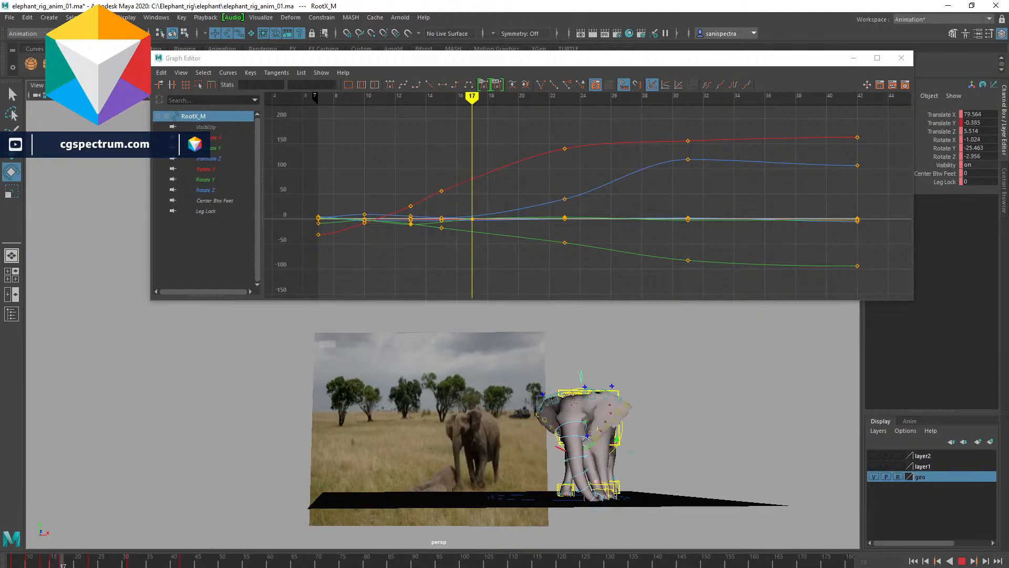
mouse_move(62, 565)
left_mouse_down()
mouse_move(48, 565)
mouse_move(57, 565)
left_mouse_up()
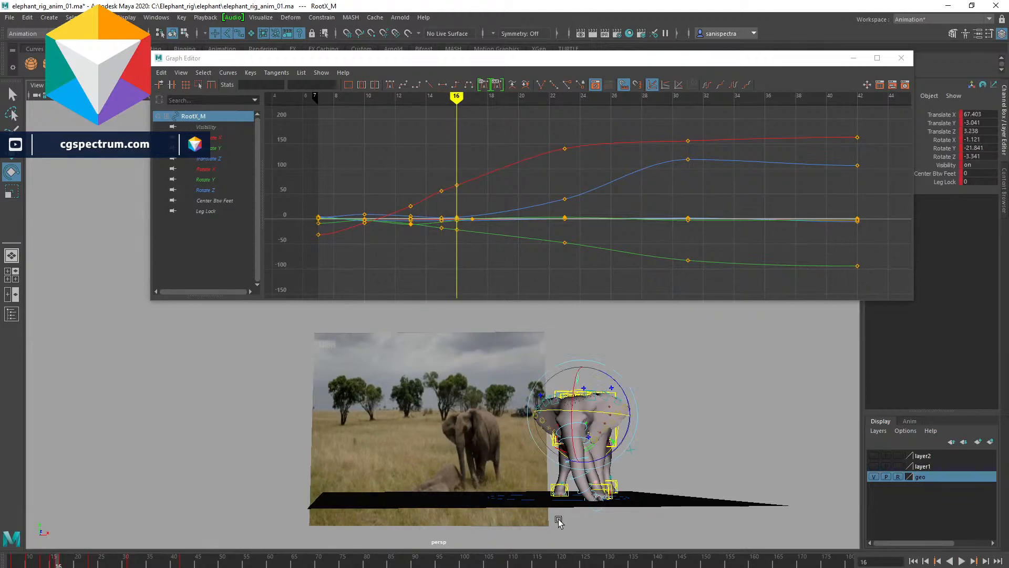
left_click_drag(656, 478, 574, 486, "alt")
left_click(542, 504)
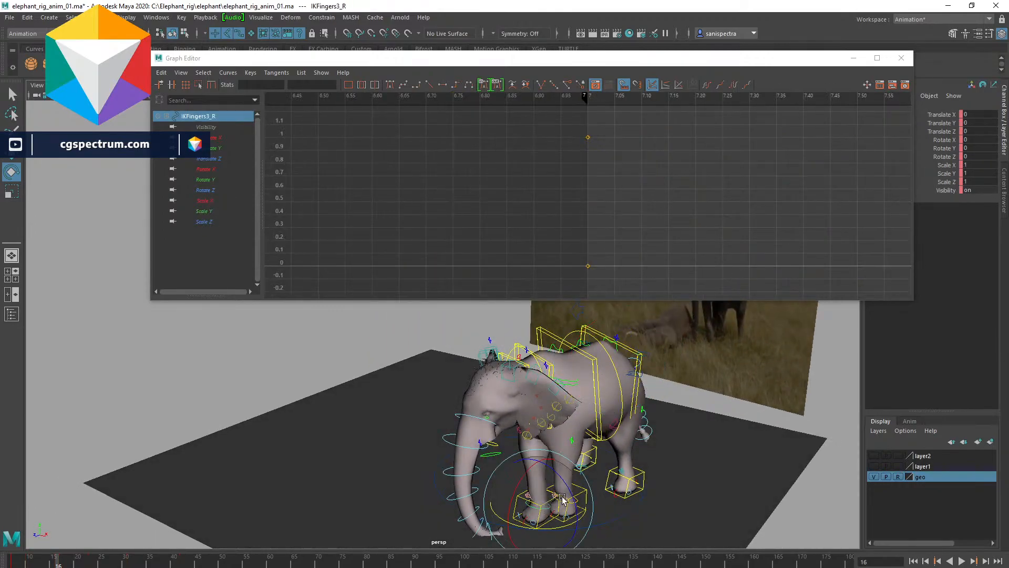
left_click(321, 346)
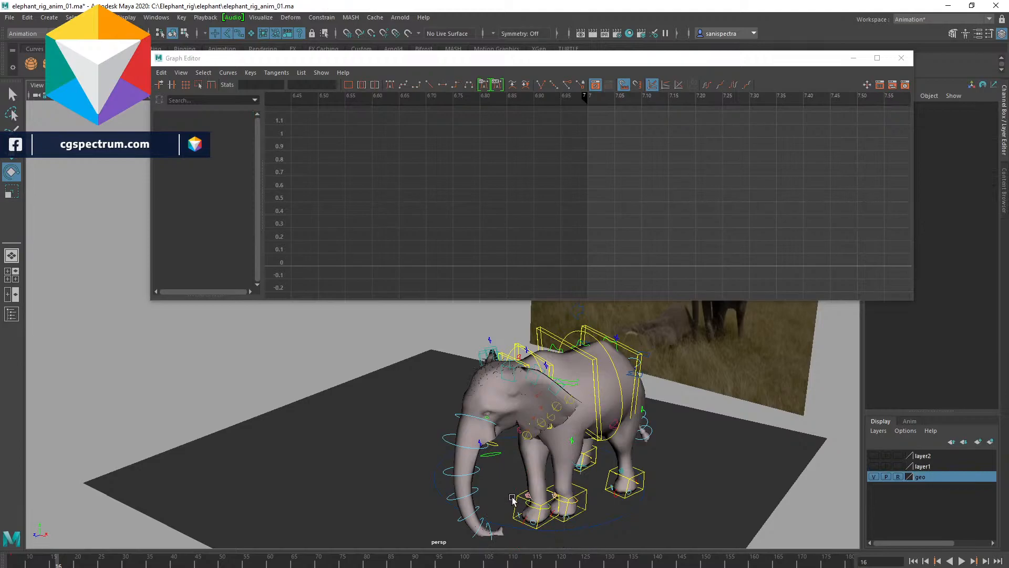
left_click(515, 498)
left_click(643, 475, "shift")
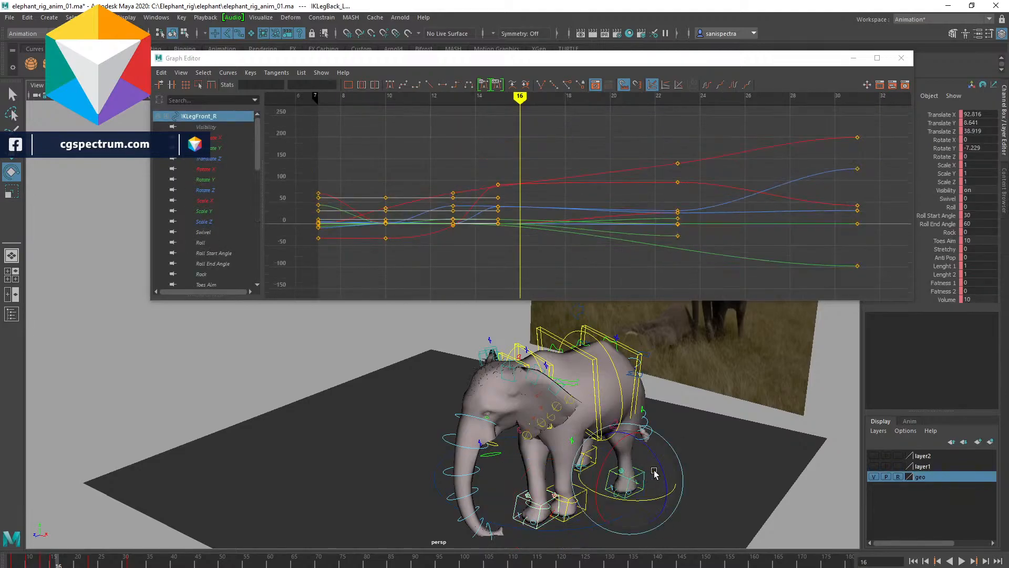
key("s")
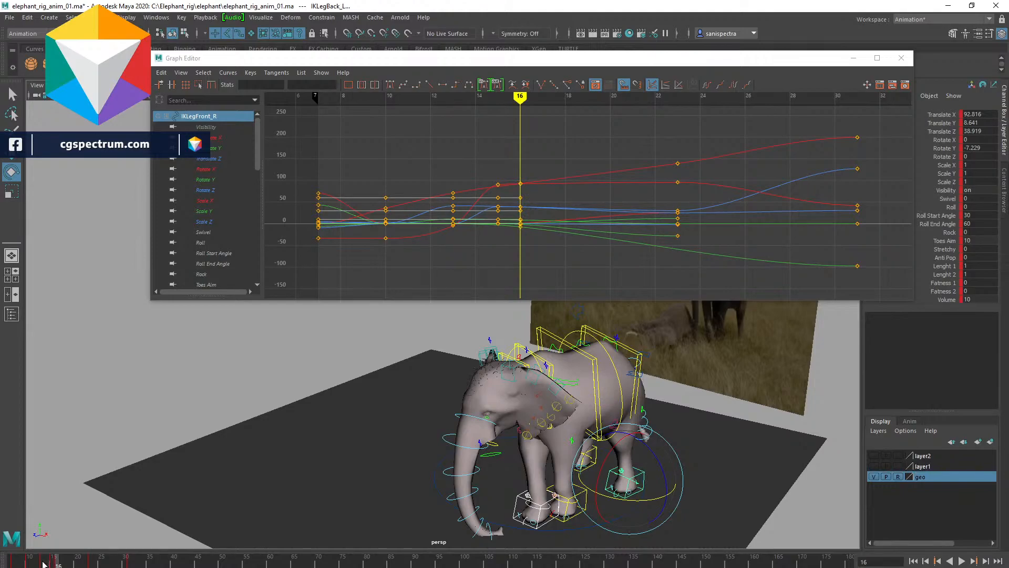
- Delete the keys at frame 15 from the timeline
left_click(44, 563)
left_click_drag(43, 561, 58, 564)
left_click(53, 563)
right_click(52, 562)
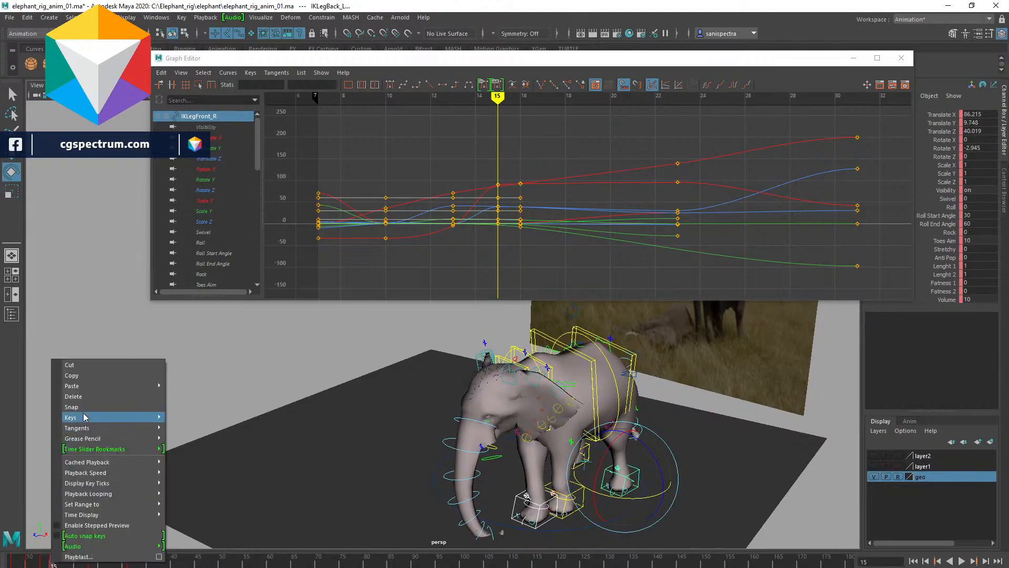
left_click(84, 396)
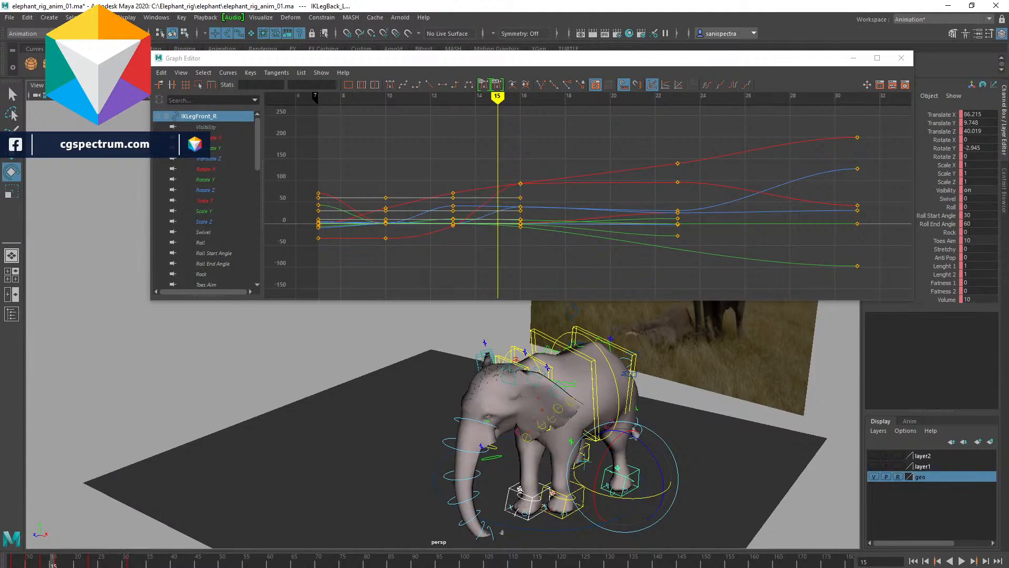
left_click_drag(53, 565, 58, 564)
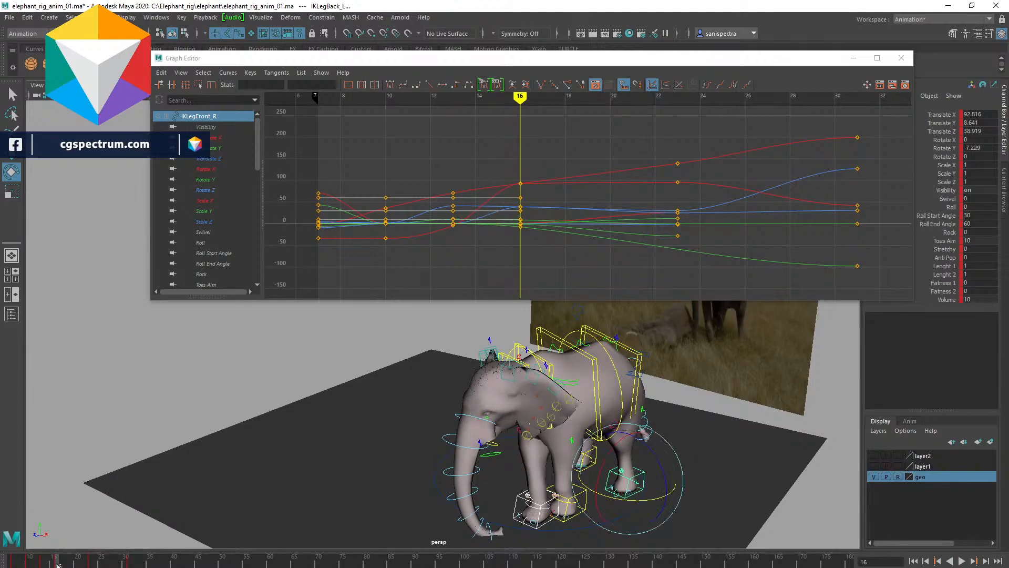
- Play the animation and set a key on the right front leg control at frame 21
key("alt+v")
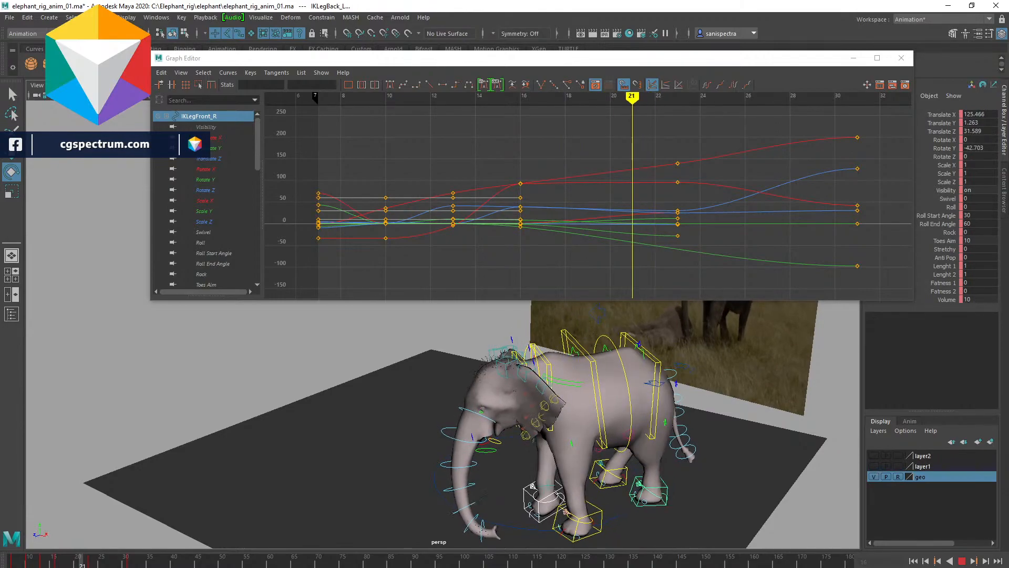
key("alt+v")
key("s")
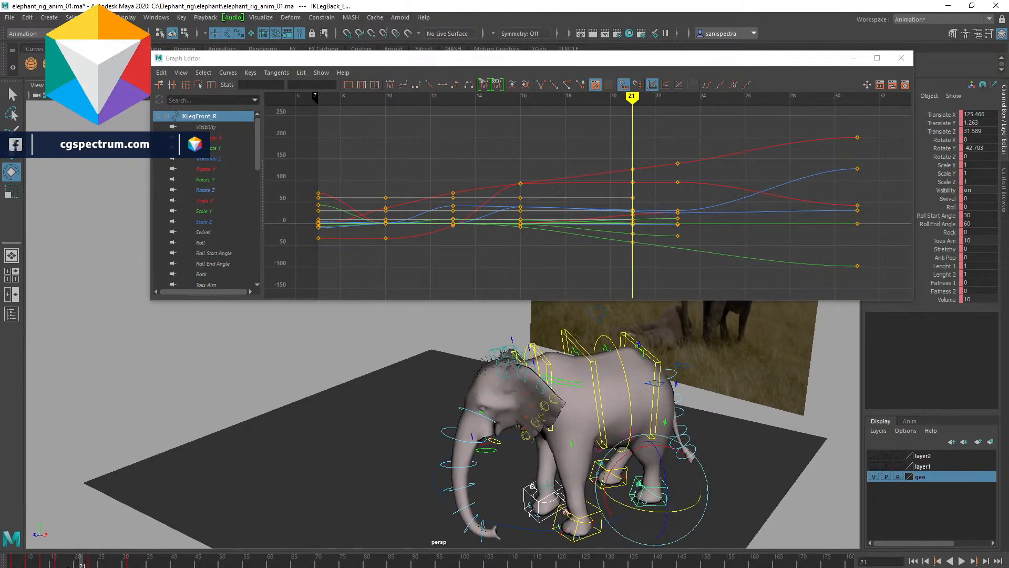
left_click(58, 564)
left_click_drag(58, 564, 82, 565)
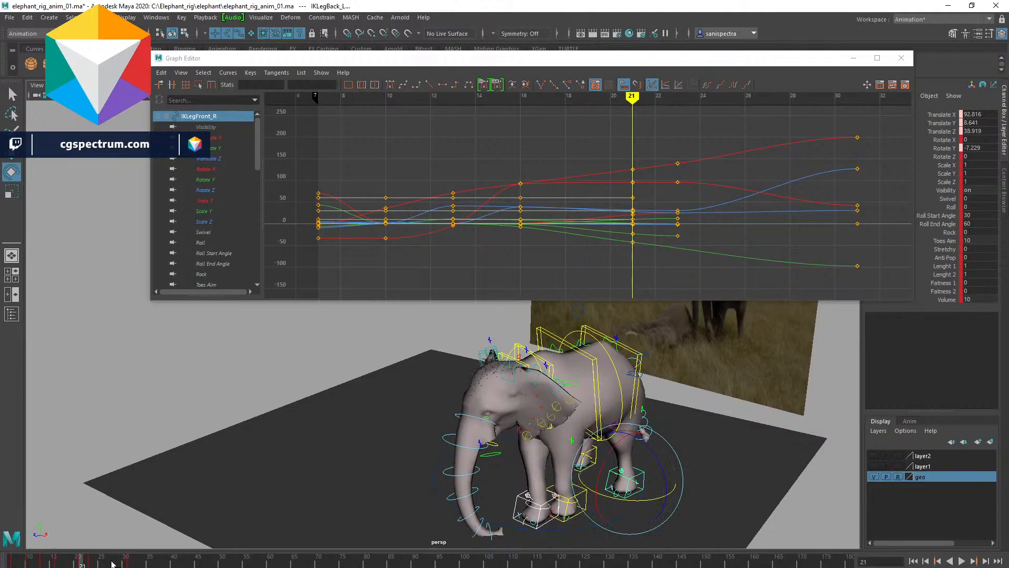
key("s")
key("alt+v")
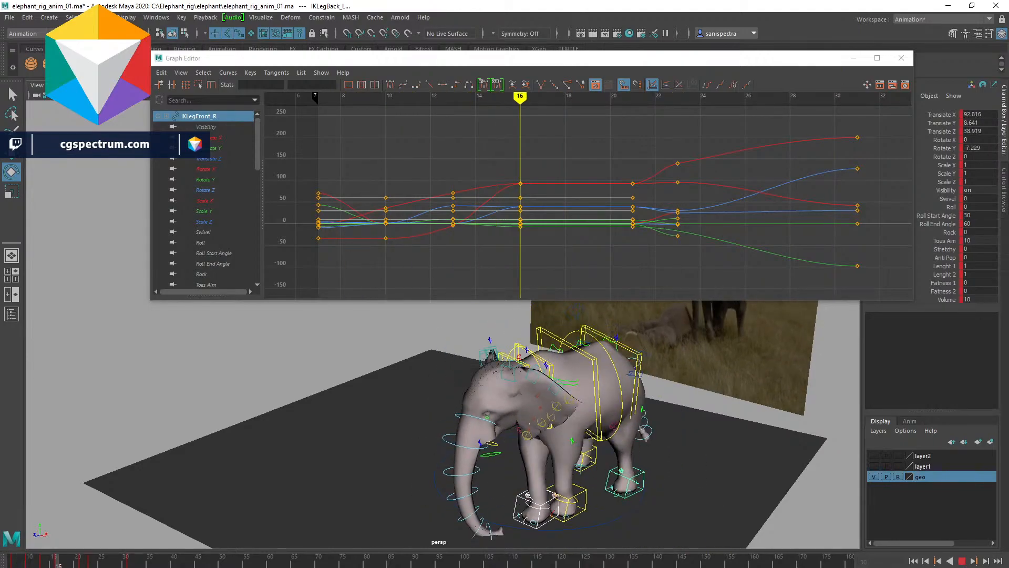
key("alt+v")
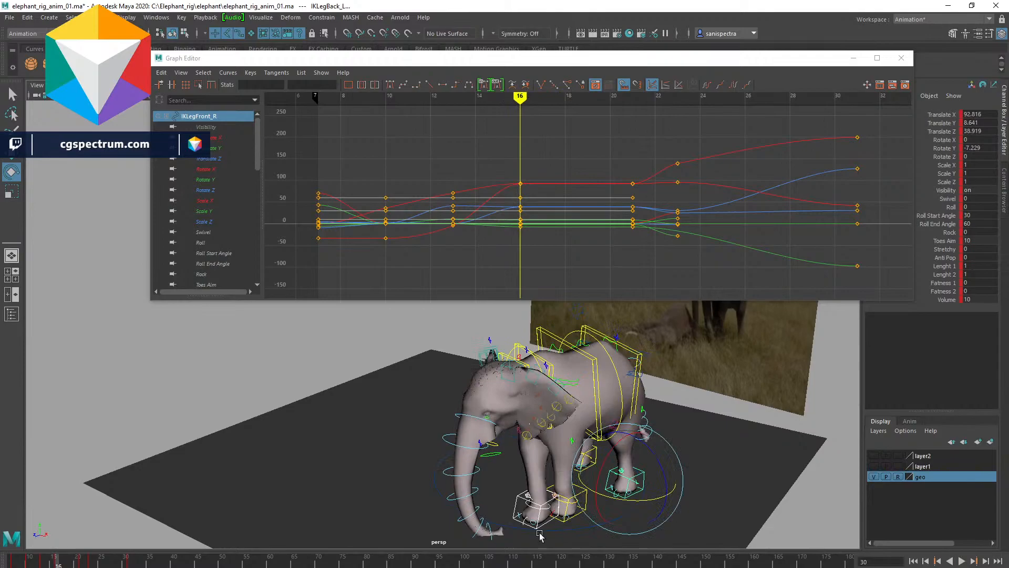
- Select the left front leg control and play the animation to review its motion
left_click(596, 512)
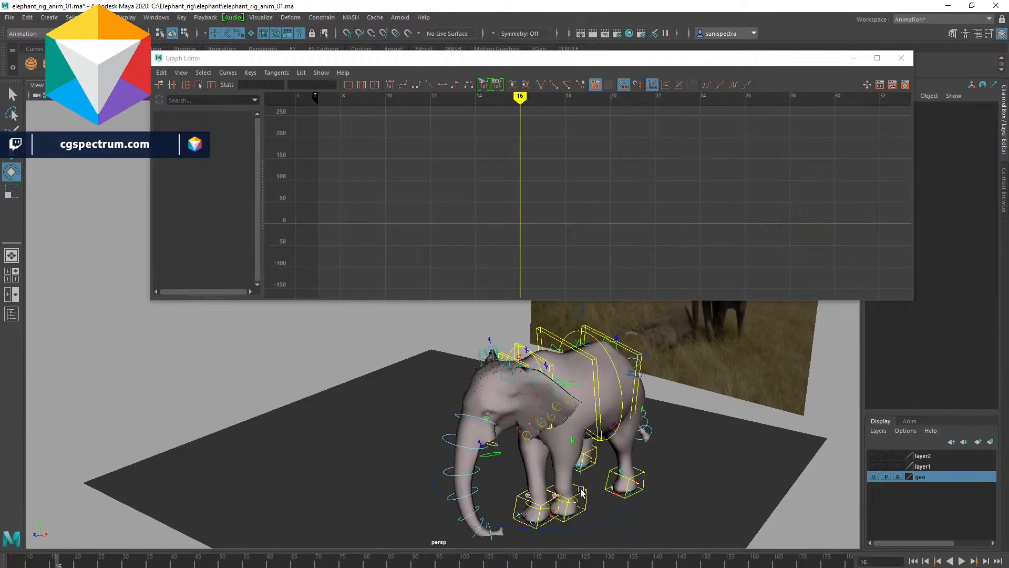
left_click(582, 492)
left_click(581, 467, "shift")
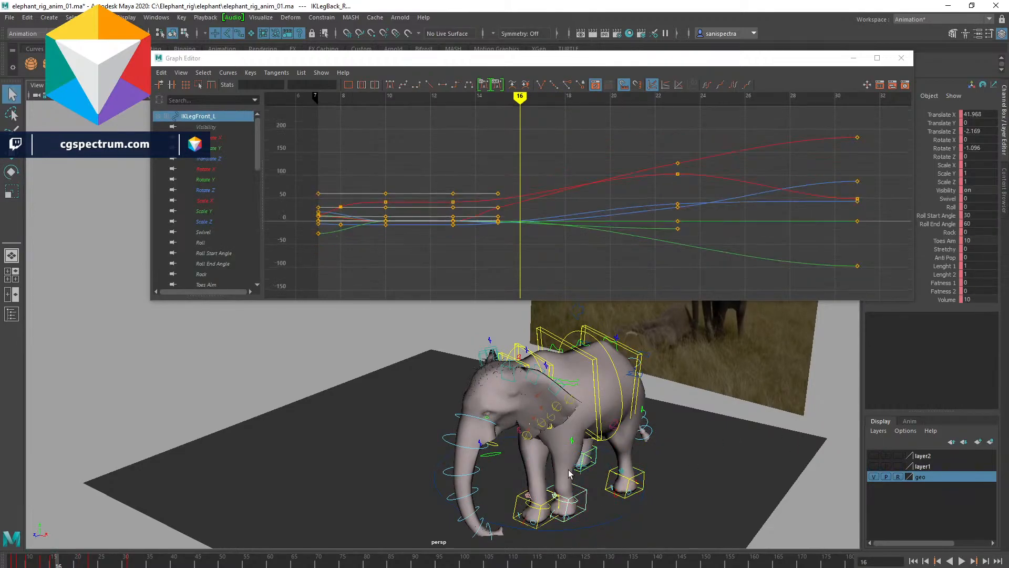
key("alt+v")
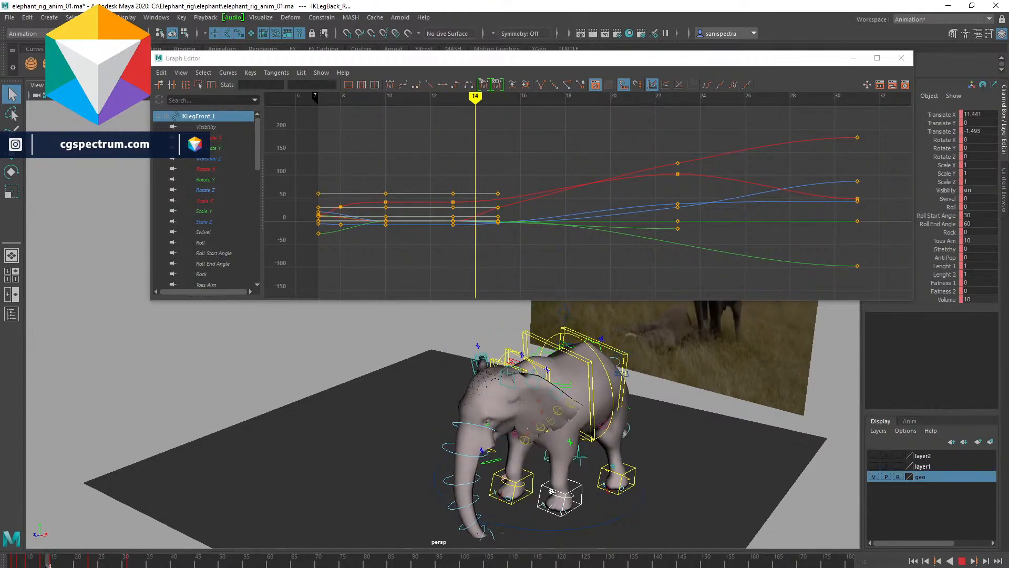
key("Escape")
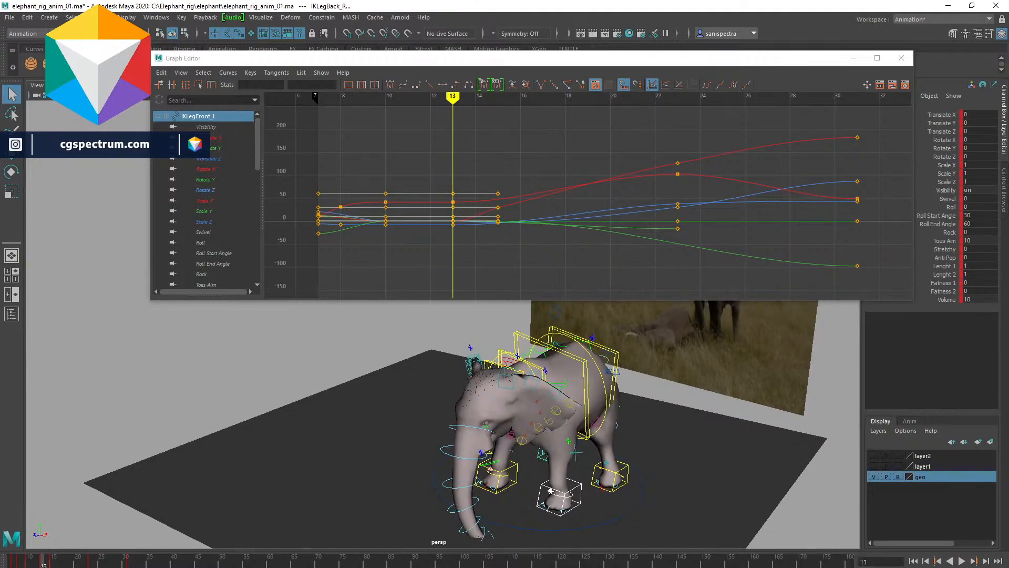
- Delete the left front leg control's key at frame 13 from the timeline
key("alt+v")
key("s")
left_click(42, 561)
right_click(42, 562)
left_click(66, 399)
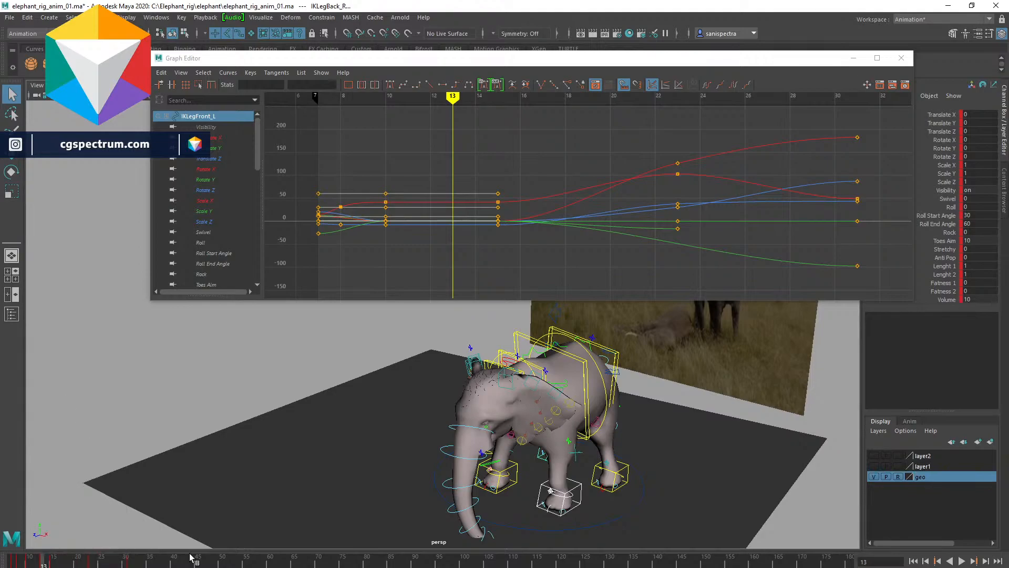
- Retime the left front leg control's keys on the timeline and play back the result
left_click_drag(51, 562, 12, 565)
left_click(52, 562)
left_click(51, 562, "shift")
key("alt+v")
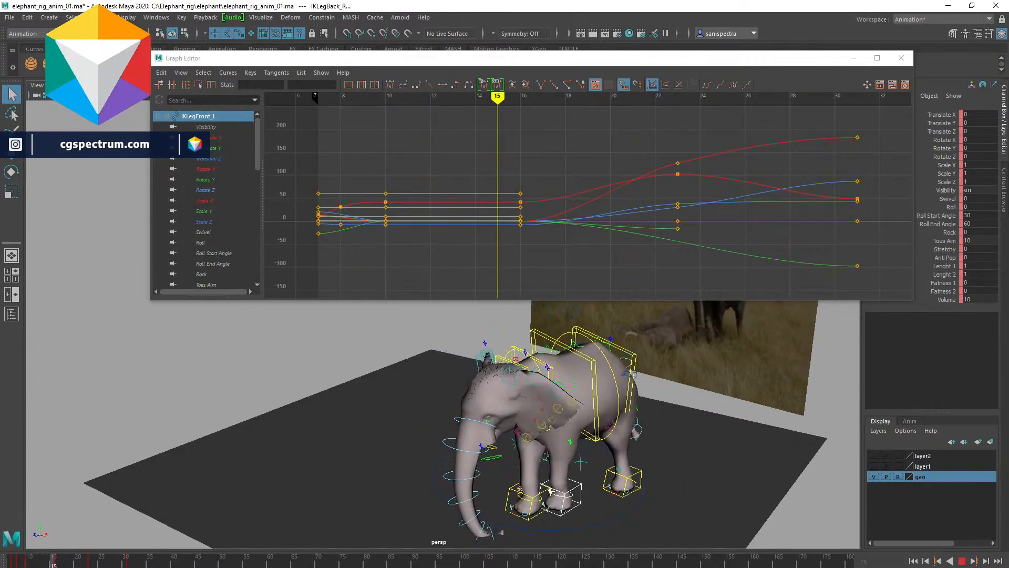
key("Escape")
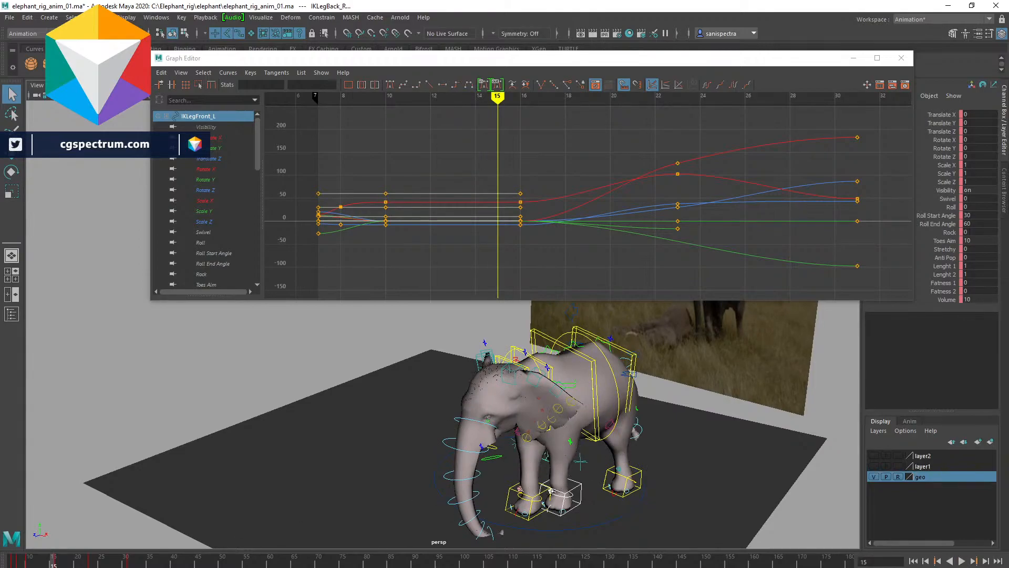
- Play back the animation from frame 7 to review the leg motion
key("alt+v")
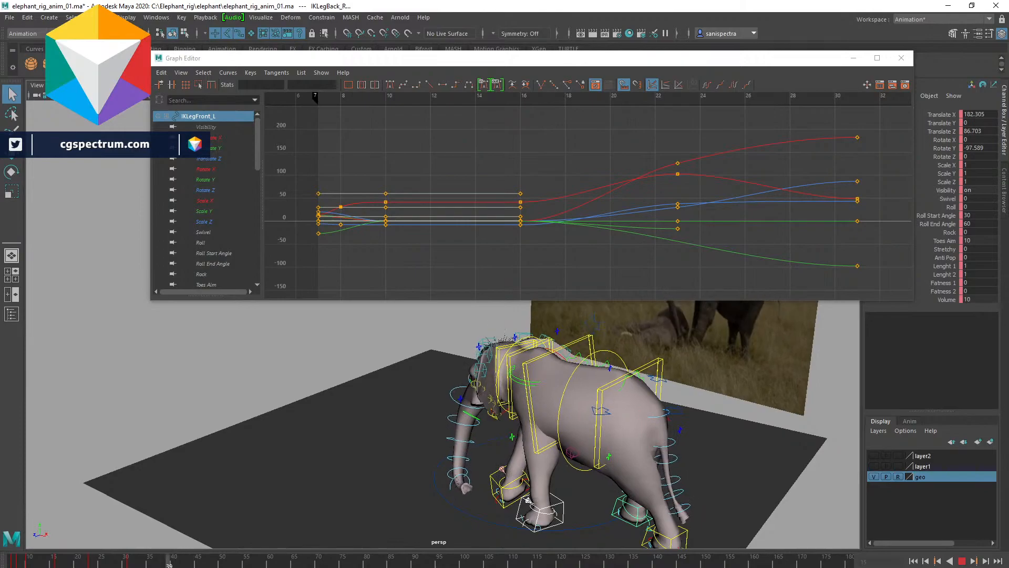
key("alt+v")
mouse_move(696, 408)
left_mouse_down("alt")
mouse_move(683, 423)
mouse_move(686, 457)
mouse_move(703, 421)
mouse_move(696, 404)
mouse_move(666, 405)
mouse_move(684, 411)
left_mouse_up("alt")
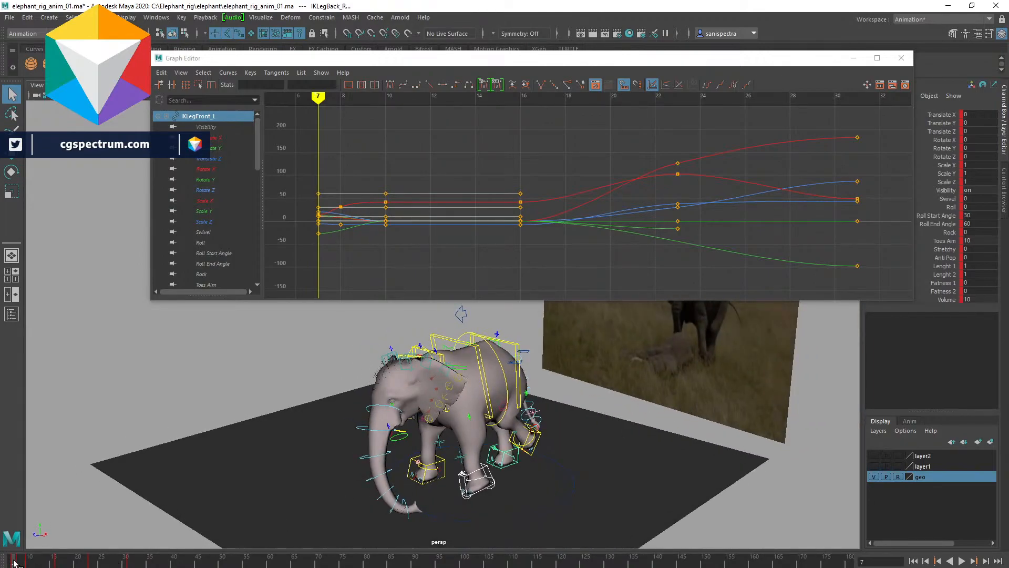
key("alt+v")
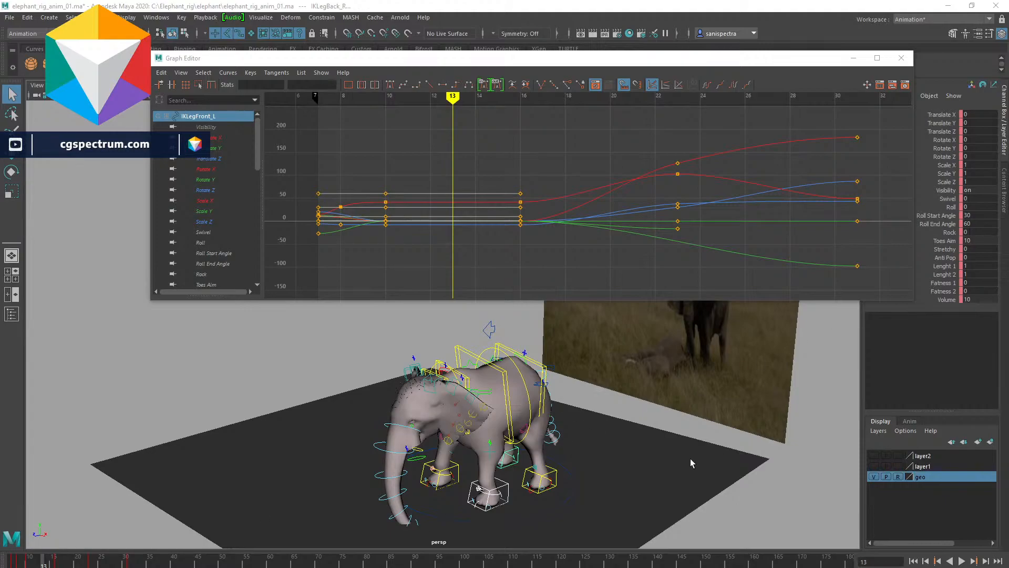
left_click_drag(40, 563, 13, 562)
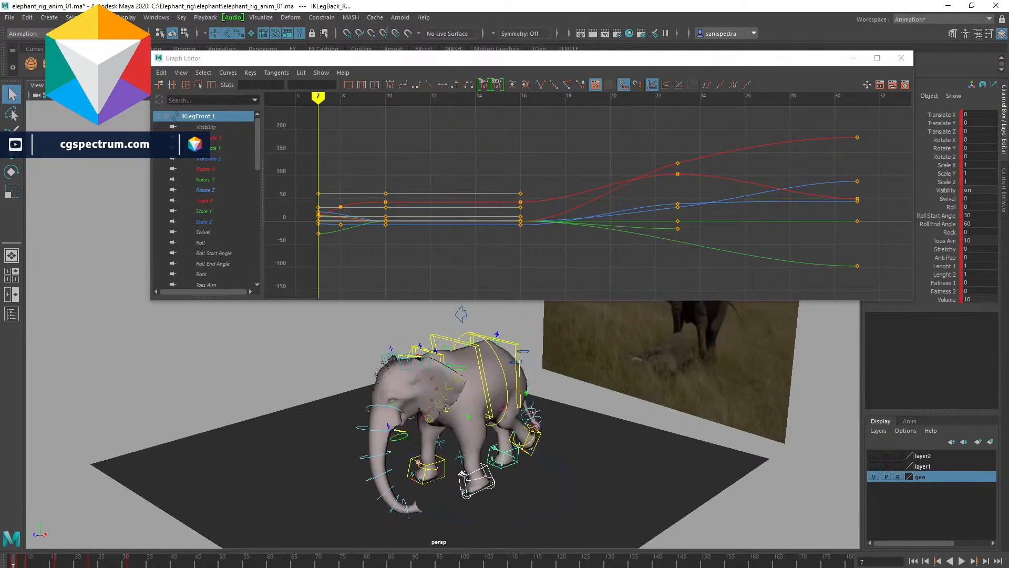
left_click(961, 562)
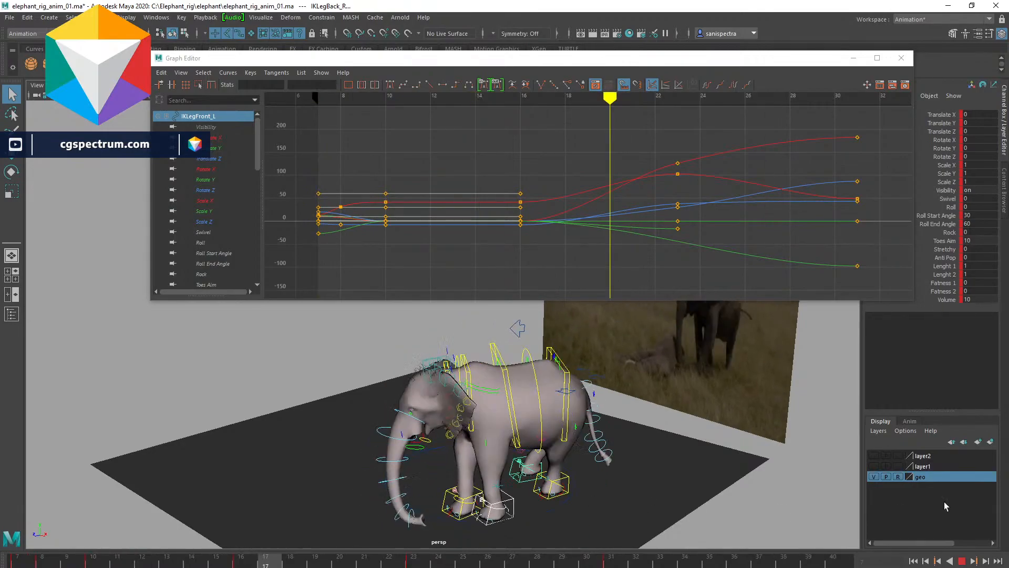
left_click(961, 561)
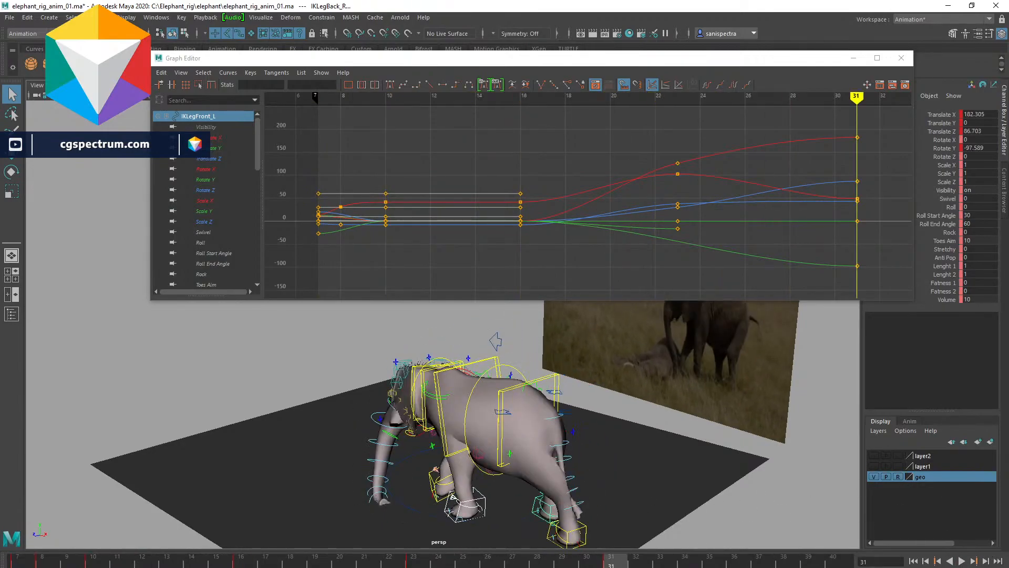
left_click(961, 560)
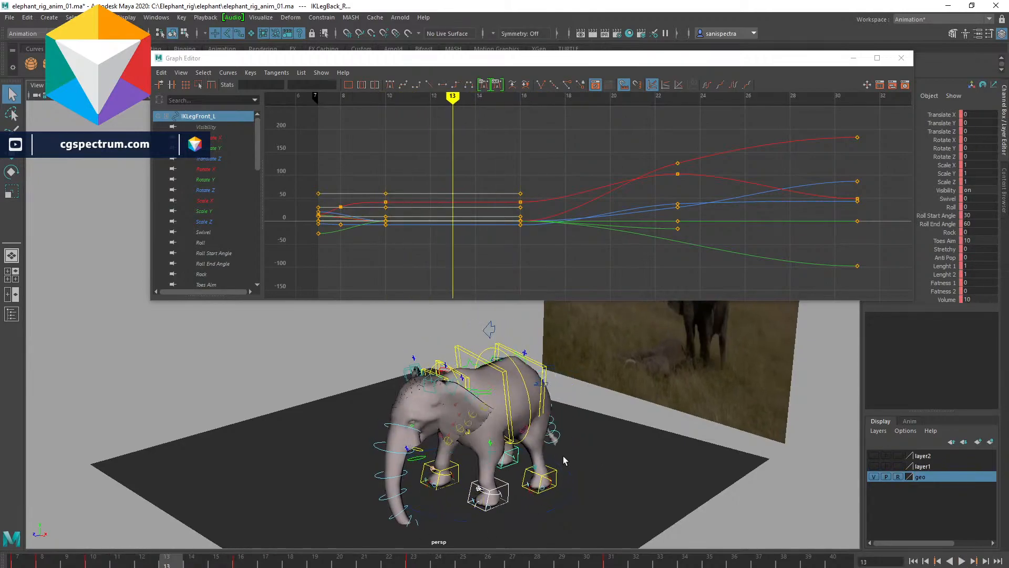
- Select the left back leg control and delete its key at frame 10
left_click(547, 473)
left_click(87, 563)
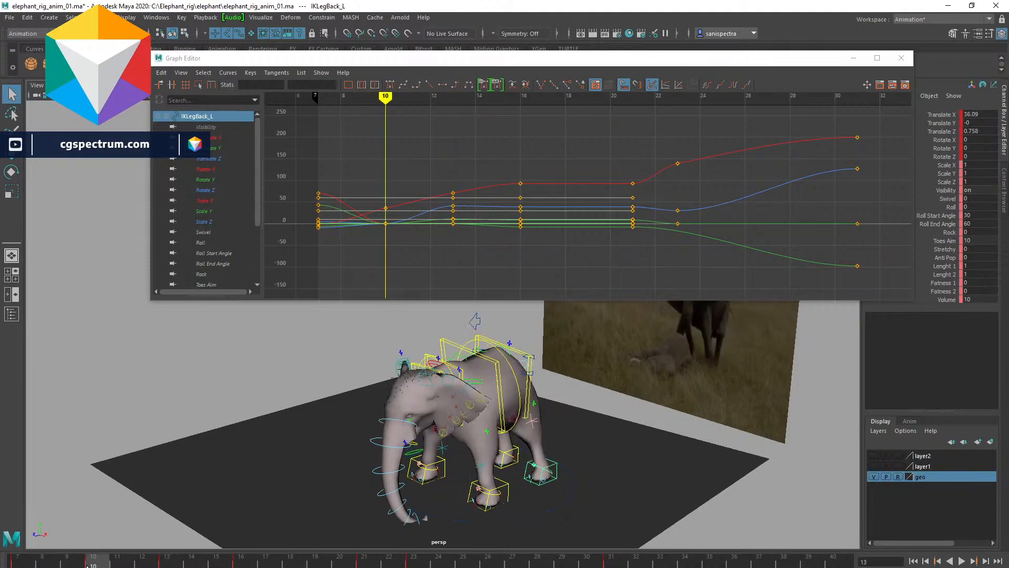
key("alt+v")
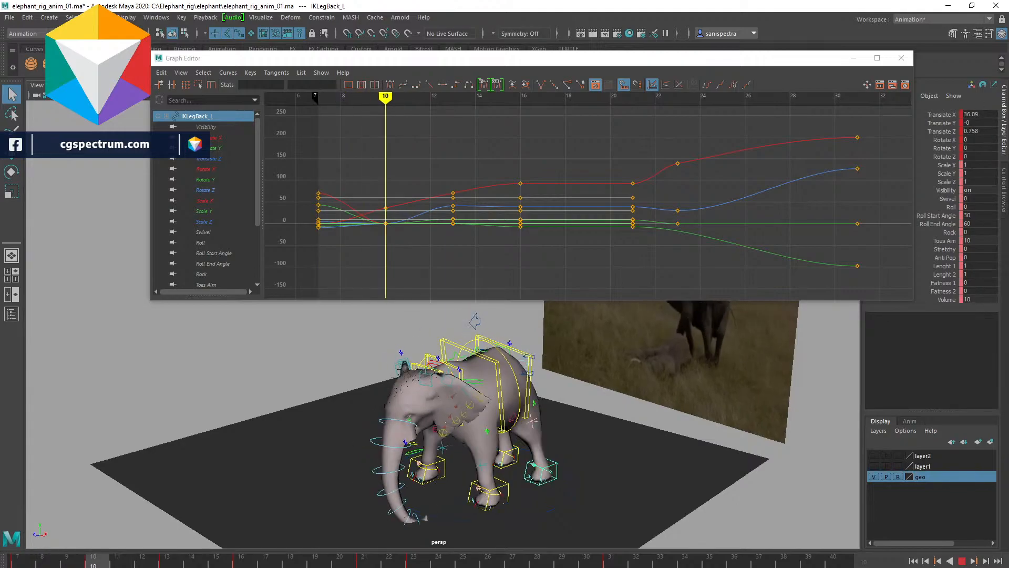
left_click(100, 566)
right_click(101, 565)
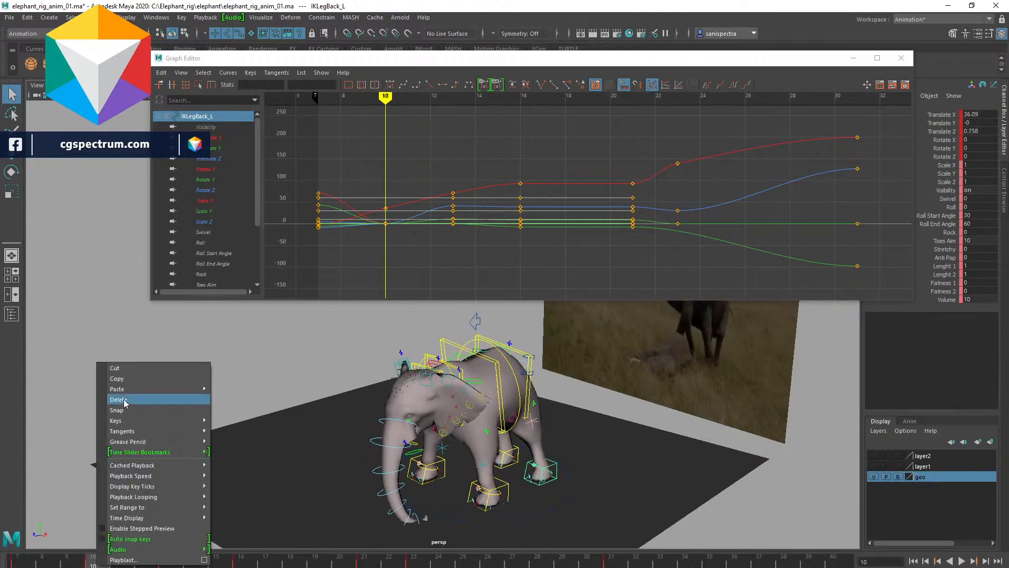
left_click(121, 399)
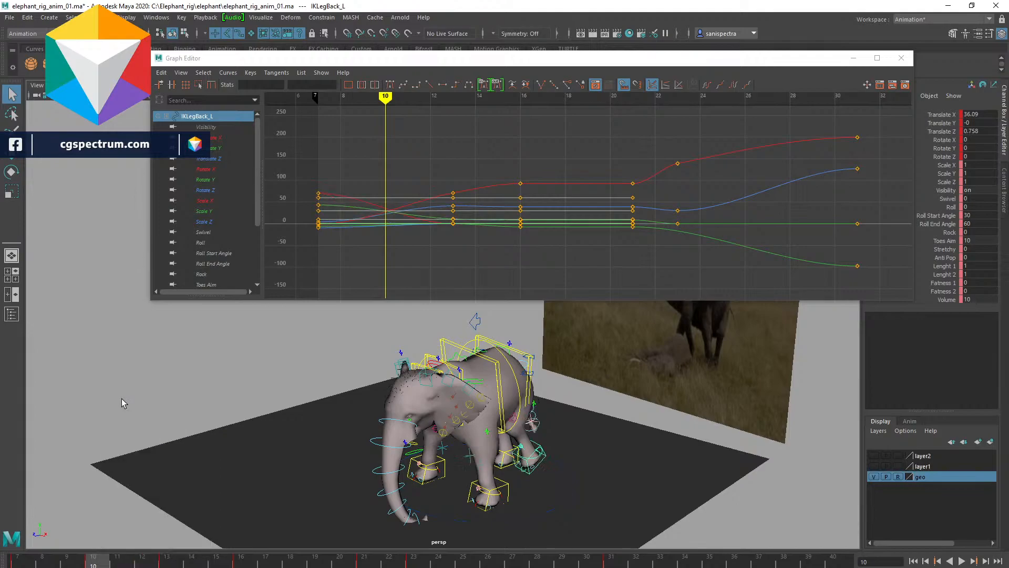
- Move the left back leg control up and forward at frame 7
left_click(21, 563)
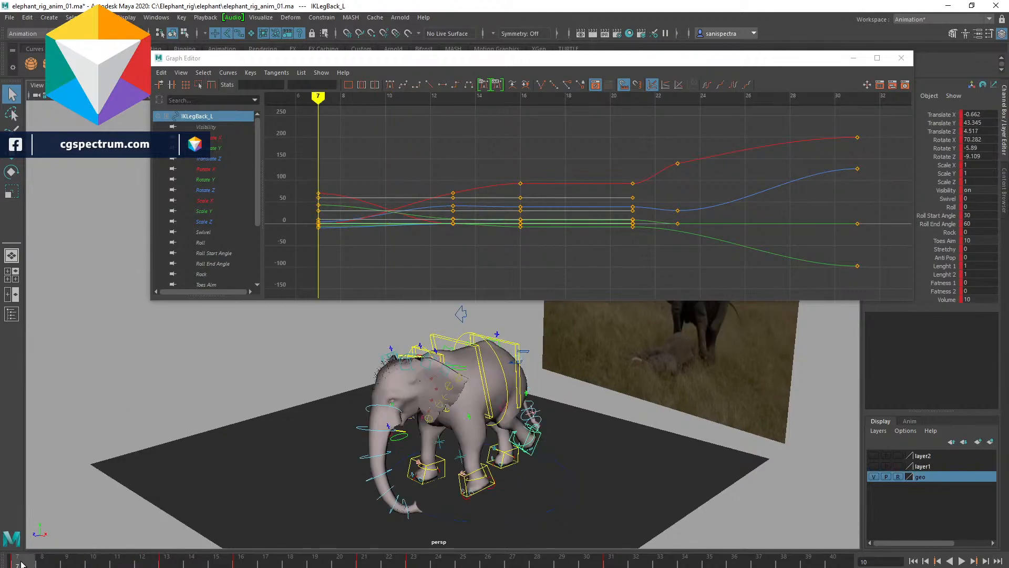
key("w")
left_click_drag(522, 443, 560, 471)
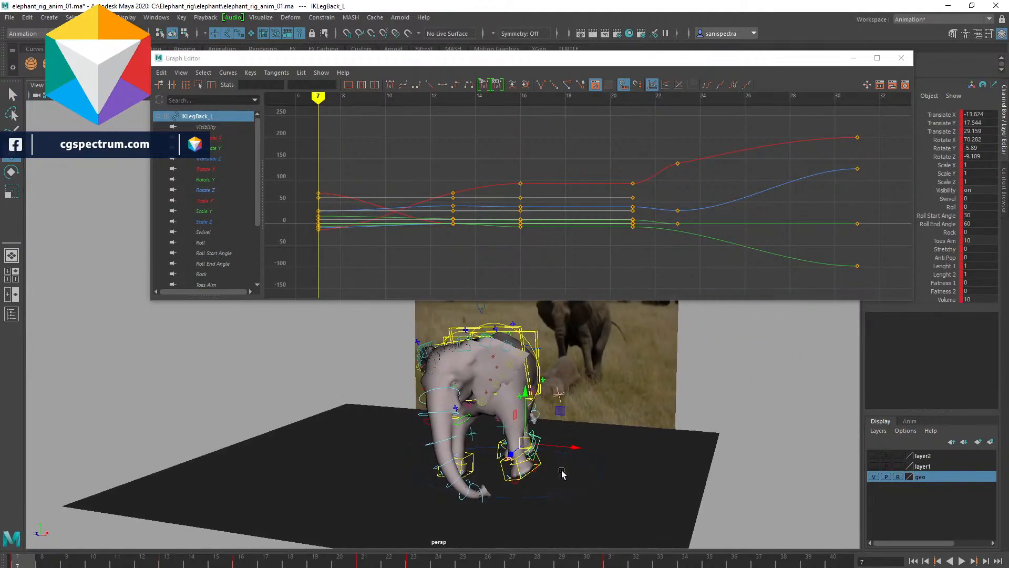
- Set a key on the left back leg control at frame 16 and play the animation
key("alt+v")
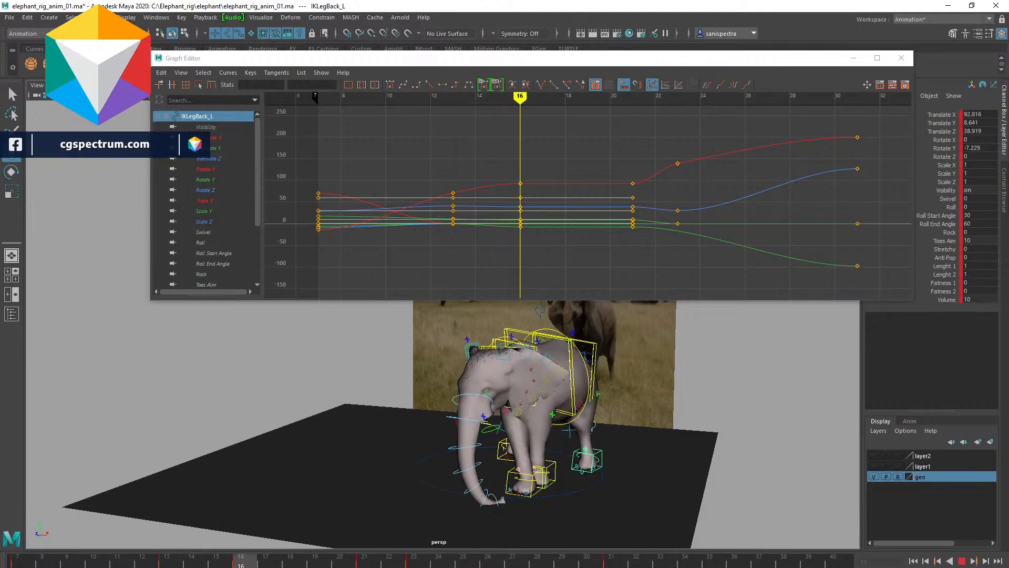
left_click_drag(216, 561, 166, 561)
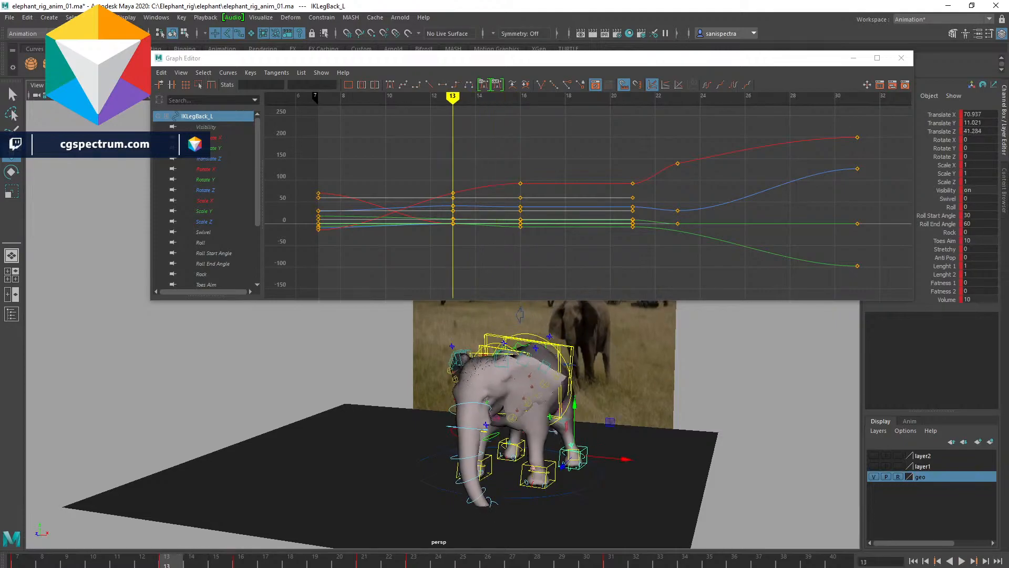
middle_click_drag(169, 563, 240, 564)
key("s")
left_click(166, 563)
key("alt+v")
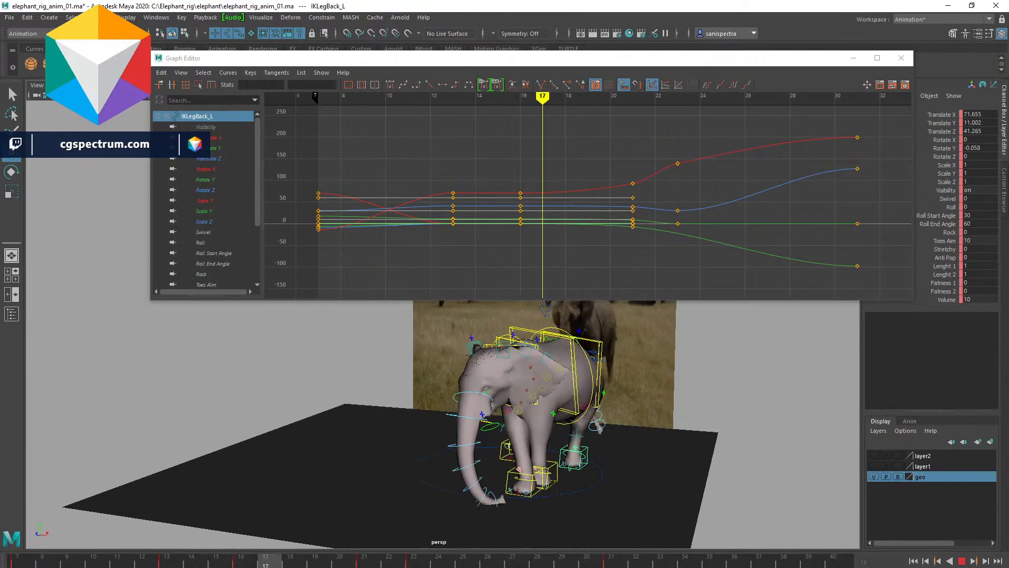
- Move the left back leg control slightly forward at frame 16
key("Escape")
left_click(908, 421)
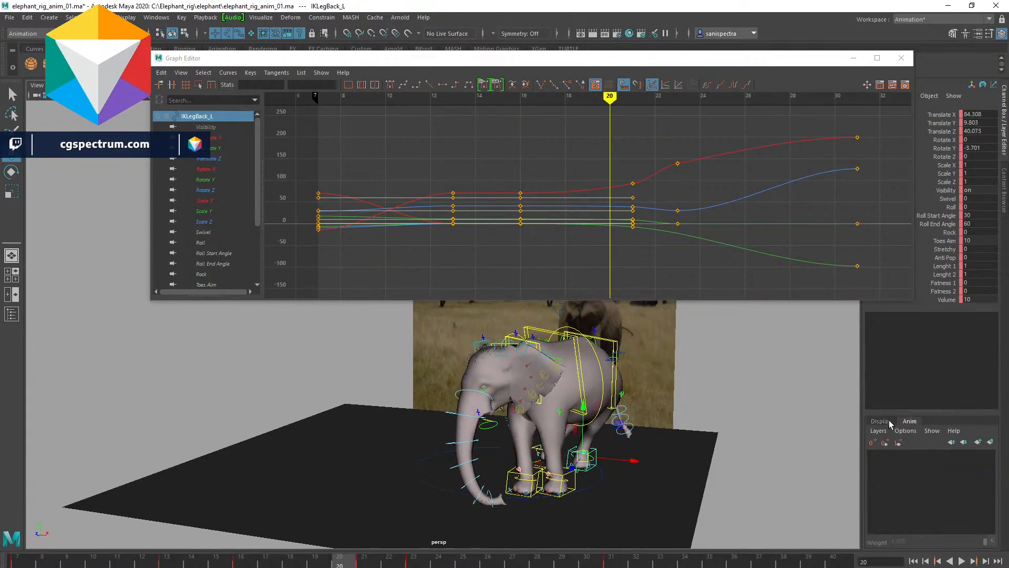
left_click(880, 421)
scroll(633, 415, "down", 4)
left_click_drag(633, 415, 592, 426, "alt")
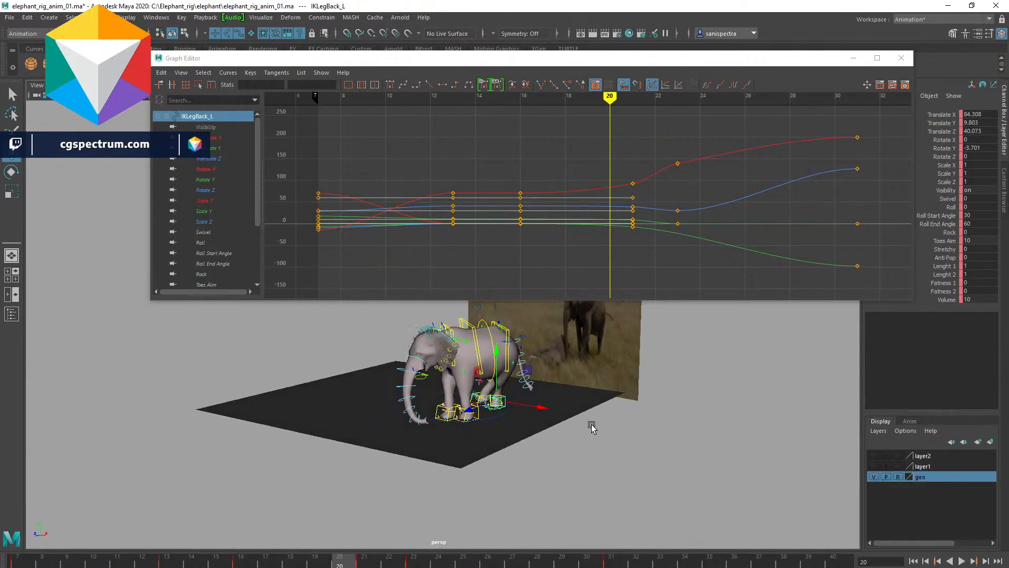
right_click_drag(549, 417, 608, 428, "alt")
middle_click_drag(608, 428, 660, 450, "alt")
left_click_drag(660, 450, 545, 466, "alt")
left_click(240, 561)
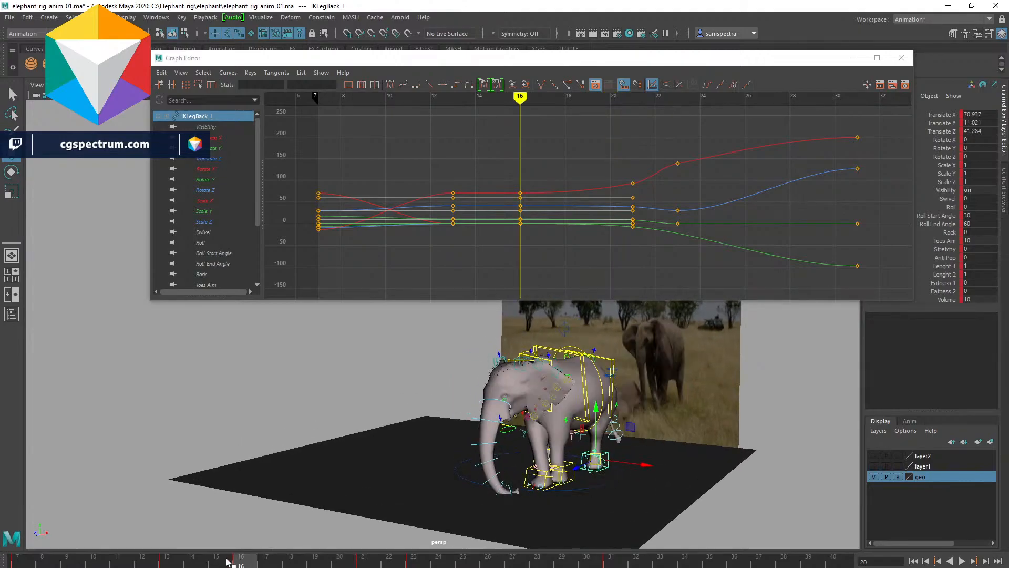
key("alt+v")
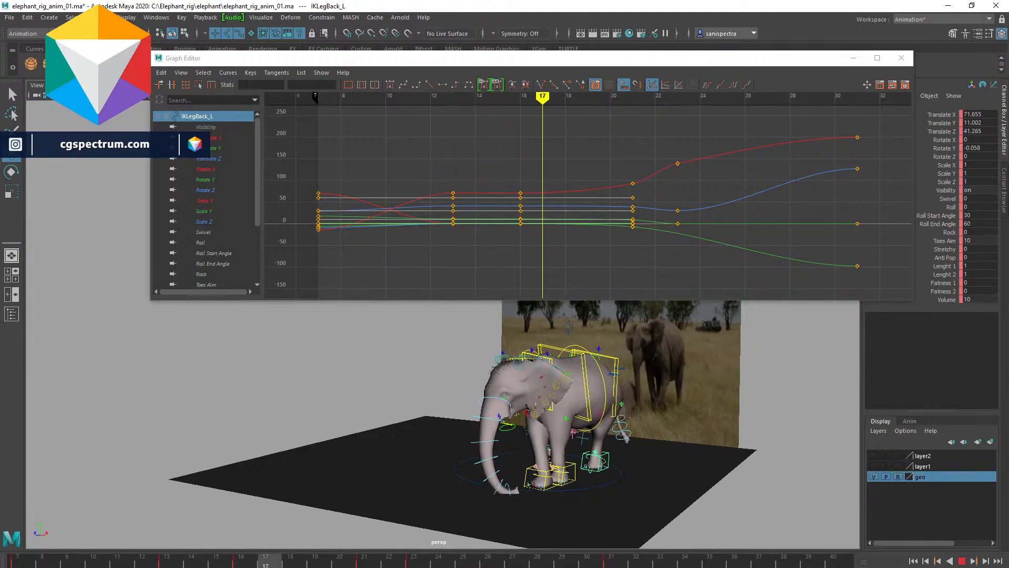
key("alt+v")
left_click_drag(644, 464, 656, 464)
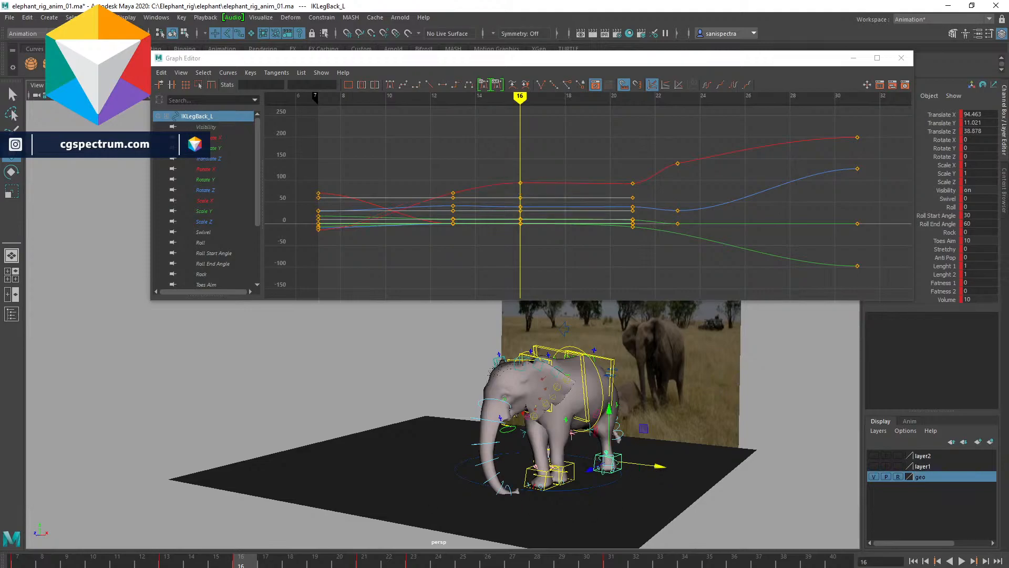
- Play back the animation to check the left back leg's step
left_click(159, 562)
key("alt+v")
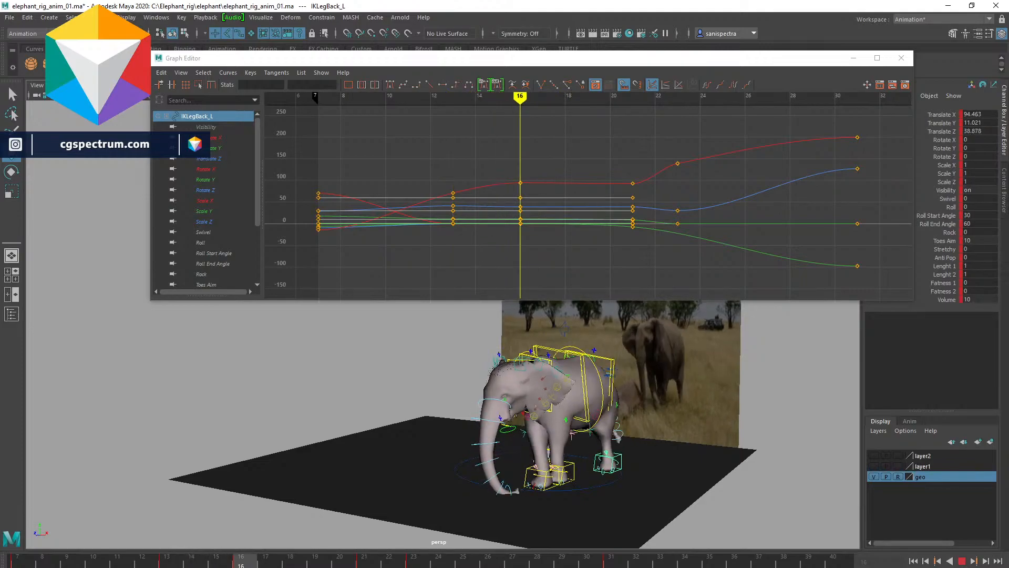
key("Escape")
left_click_drag(657, 468, 526, 497)
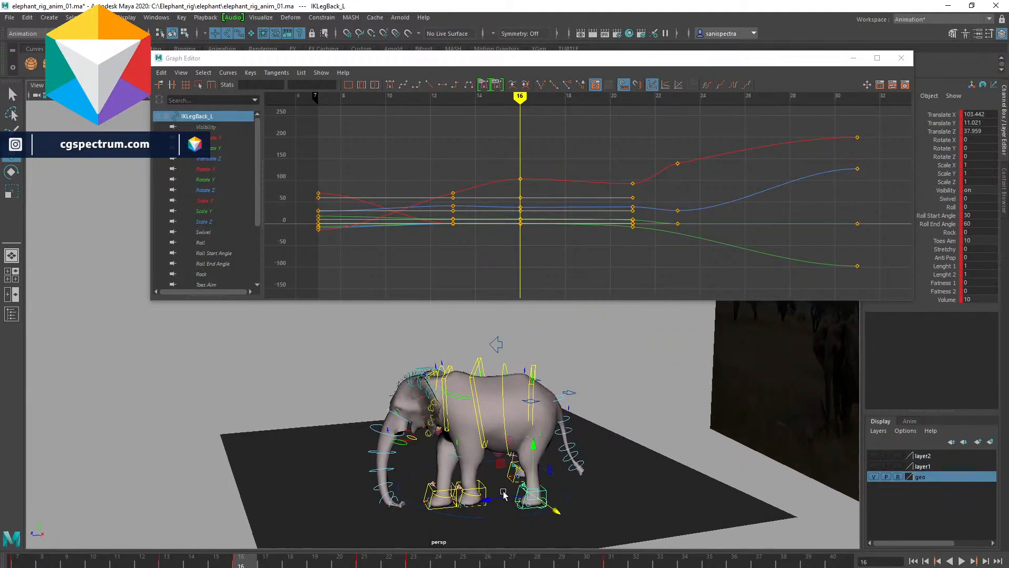
- Play back the animation, stop at frame 23 and set a key on the left back leg control there
left_click_drag(436, 468, 527, 464, "alt")
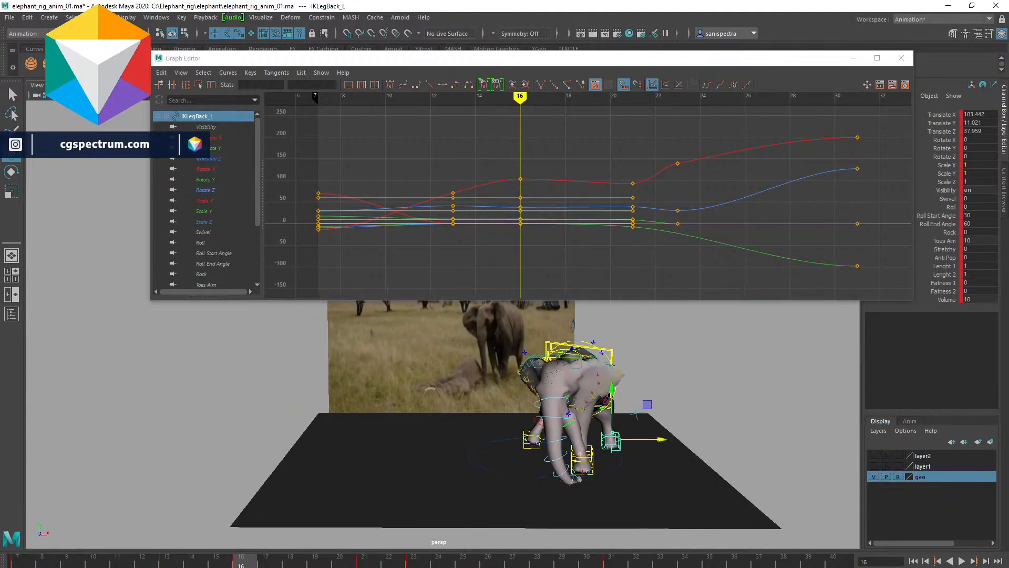
left_click_drag(431, 426, 437, 427, "alt")
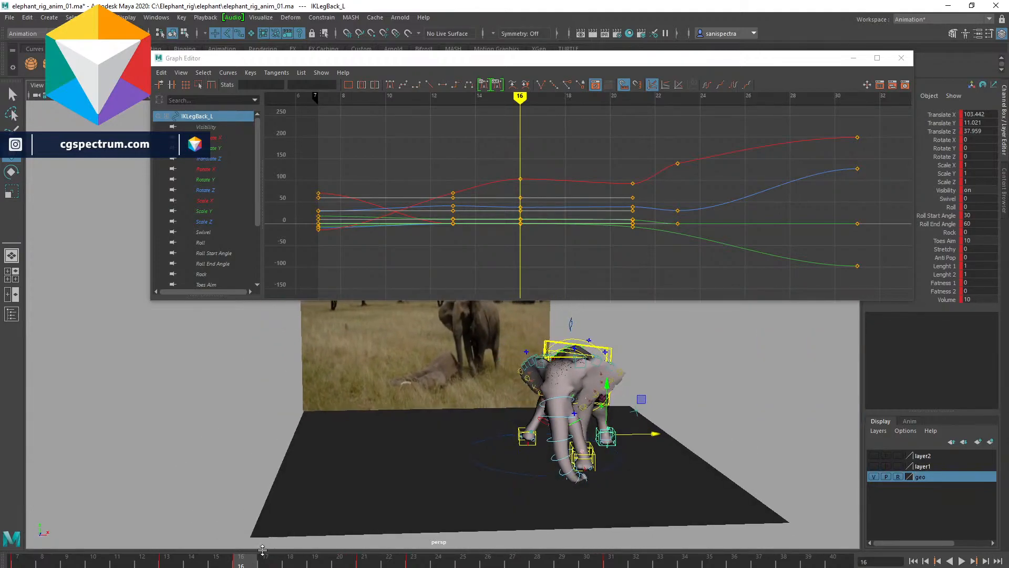
key("alt+v")
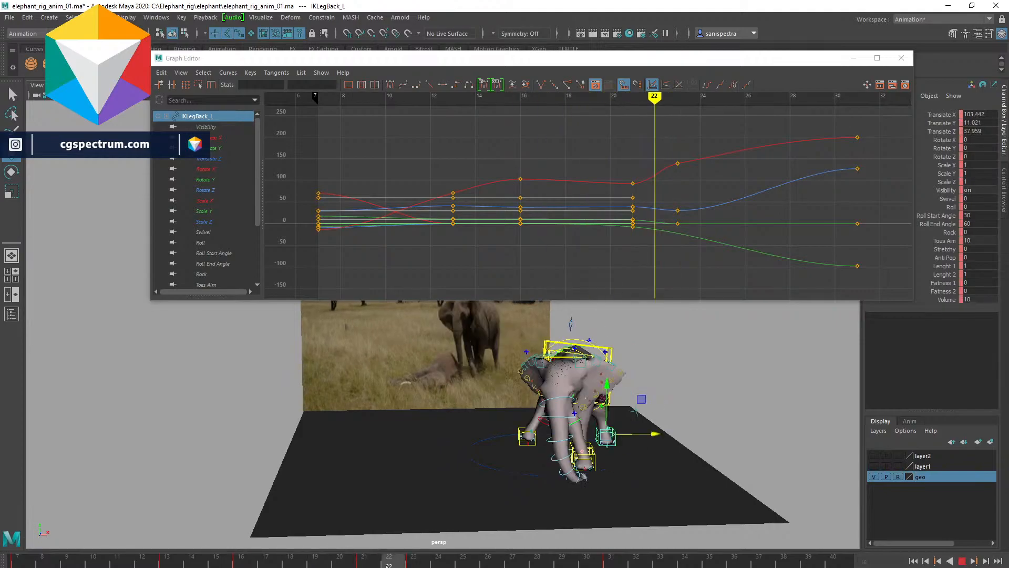
left_click(413, 564)
key("s")
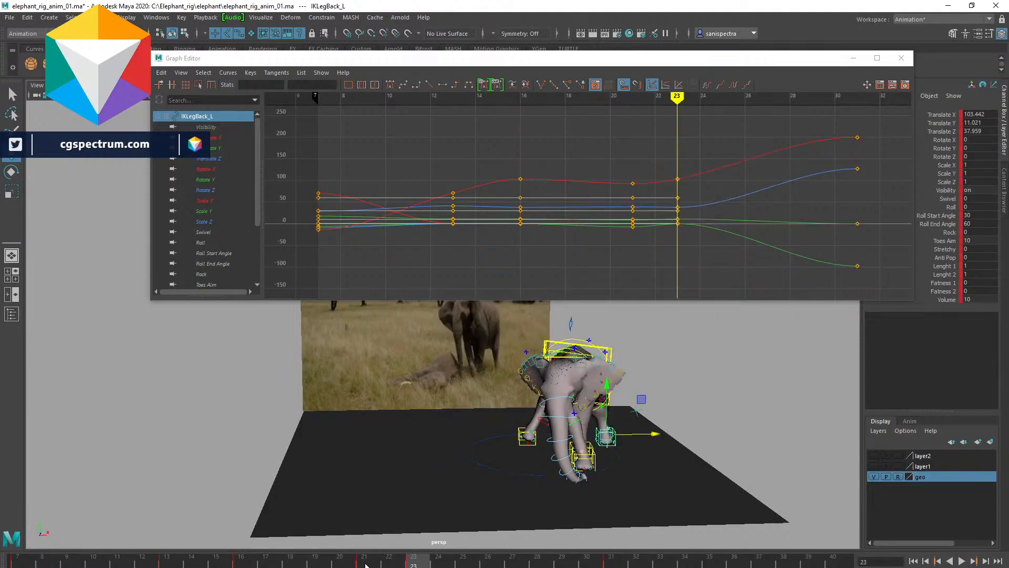
- Delete the left back leg control's key at frame 21 and play back the result
left_click(366, 565)
right_click(367, 565)
left_click(402, 399)
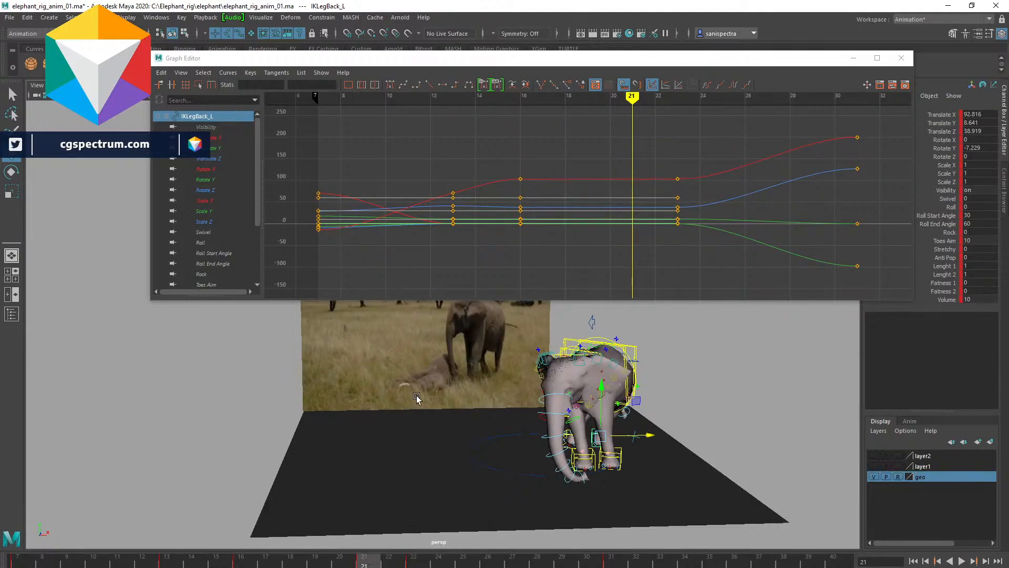
left_click_drag(455, 427, 479, 441, "alt")
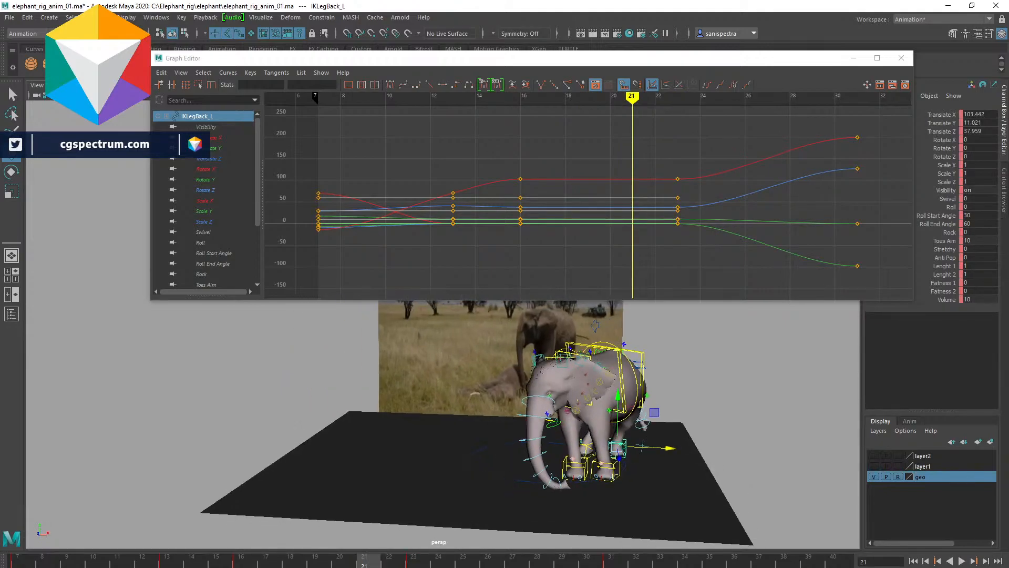
key("alt+v")
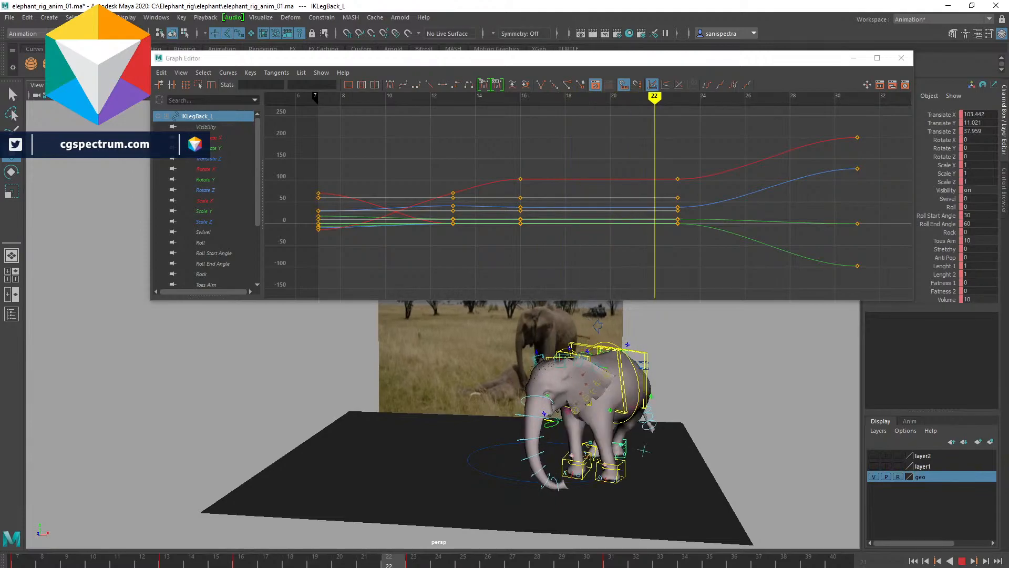
key("alt+v")
- Select the root control and play back the animation from several viewing angles to compare with the reference
left_click_drag(558, 440, 407, 417, "alt")
left_click(377, 405)
left_click_drag(493, 407, 600, 433, "alt")
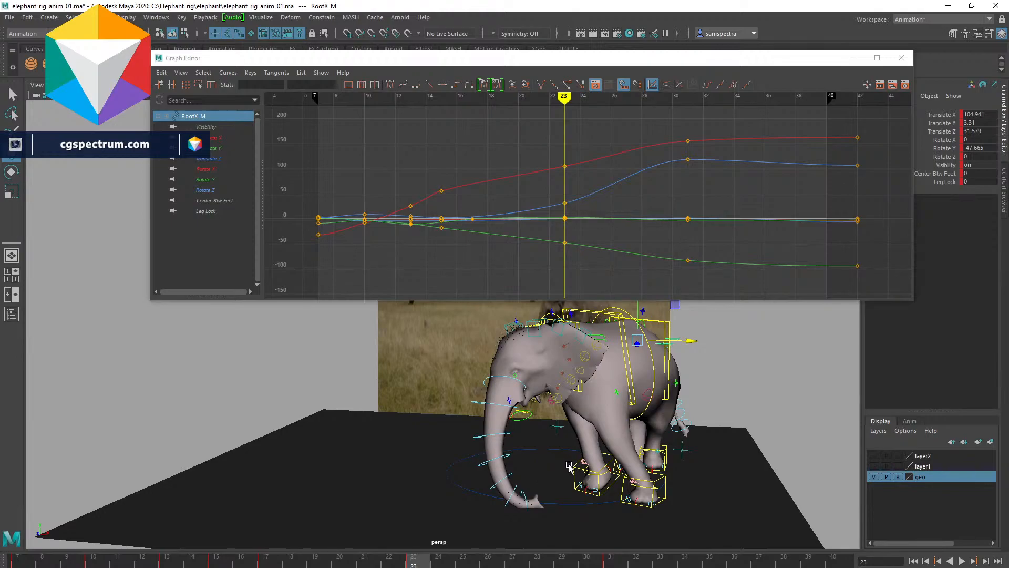
left_click_drag(556, 461, 536, 457, "alt")
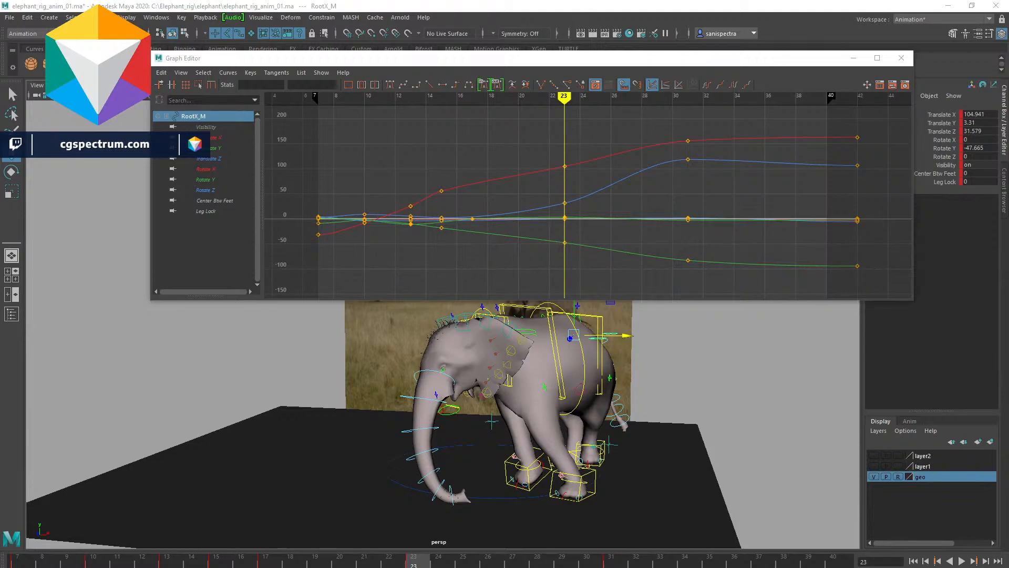
key("alt+v")
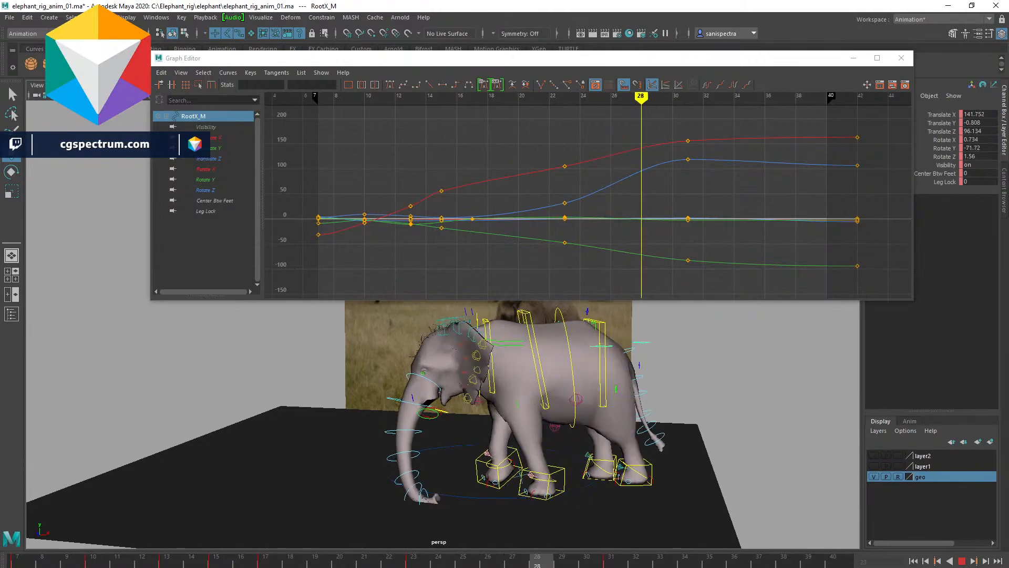
key("Escape")
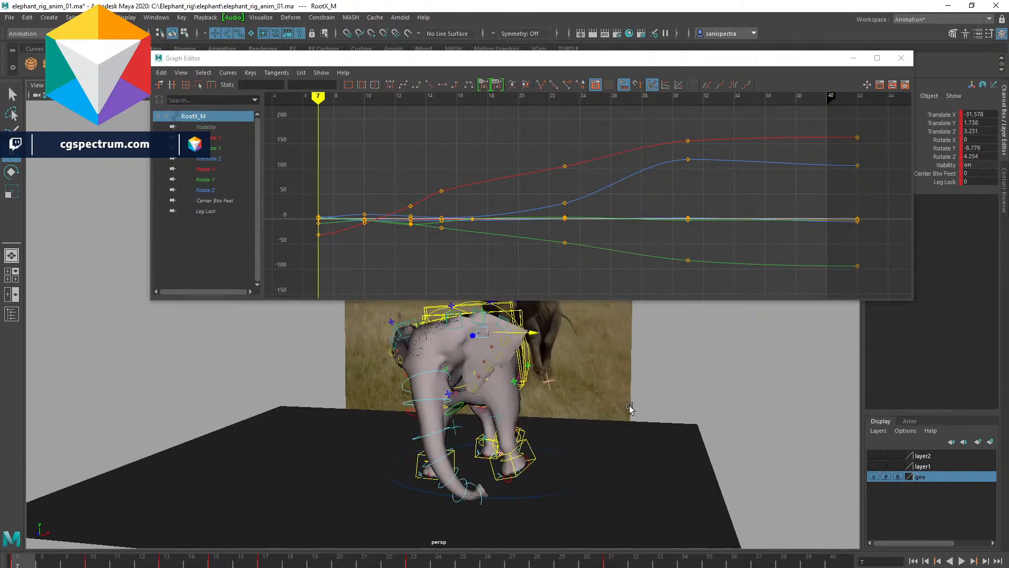
left_click(725, 394)
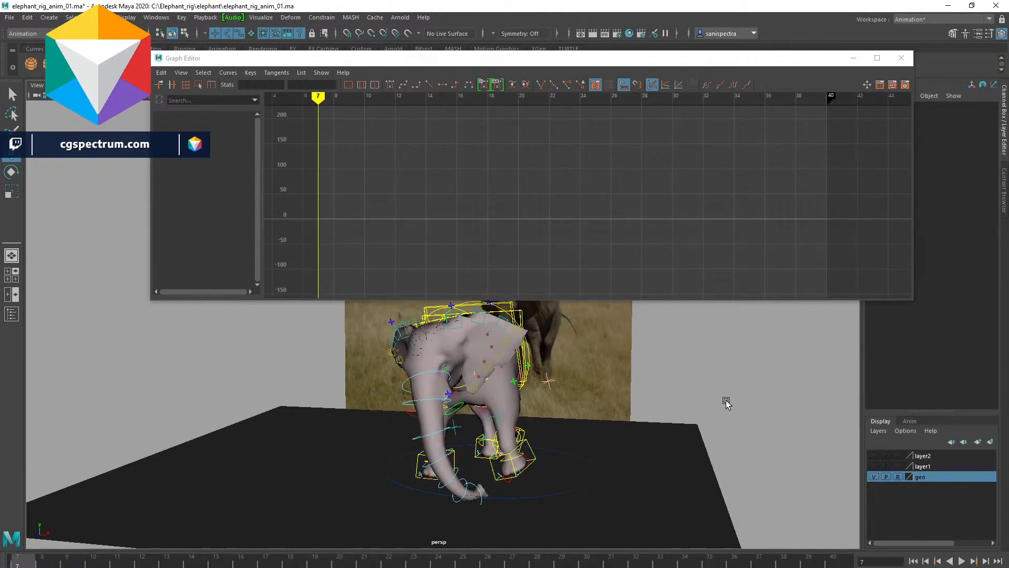
key("alt+c")
right_click_drag(625, 407, 492, 440, "alt")
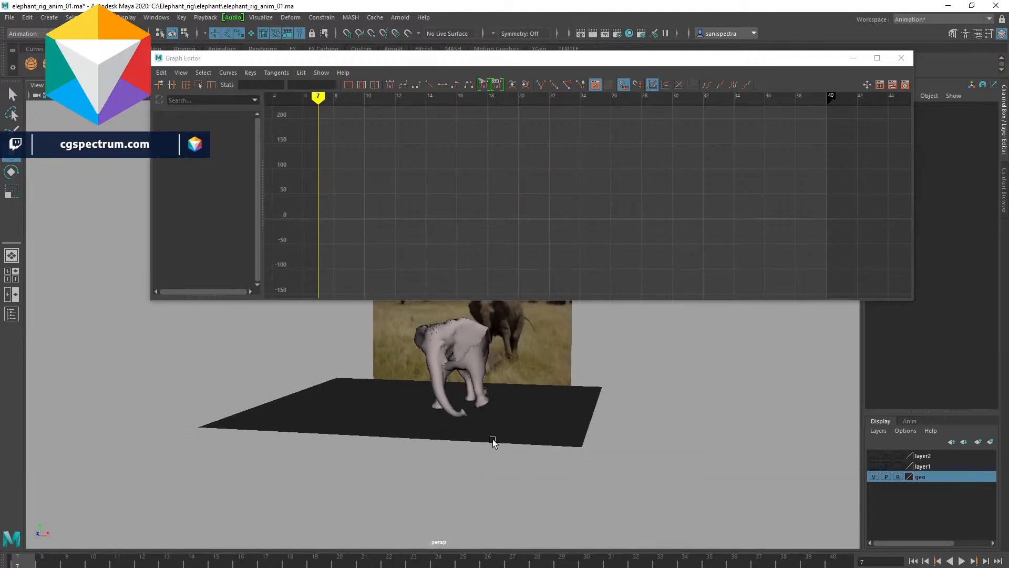
middle_click_drag(570, 423, 594, 527, "alt")
left_click_drag(594, 527, 621, 487, "alt")
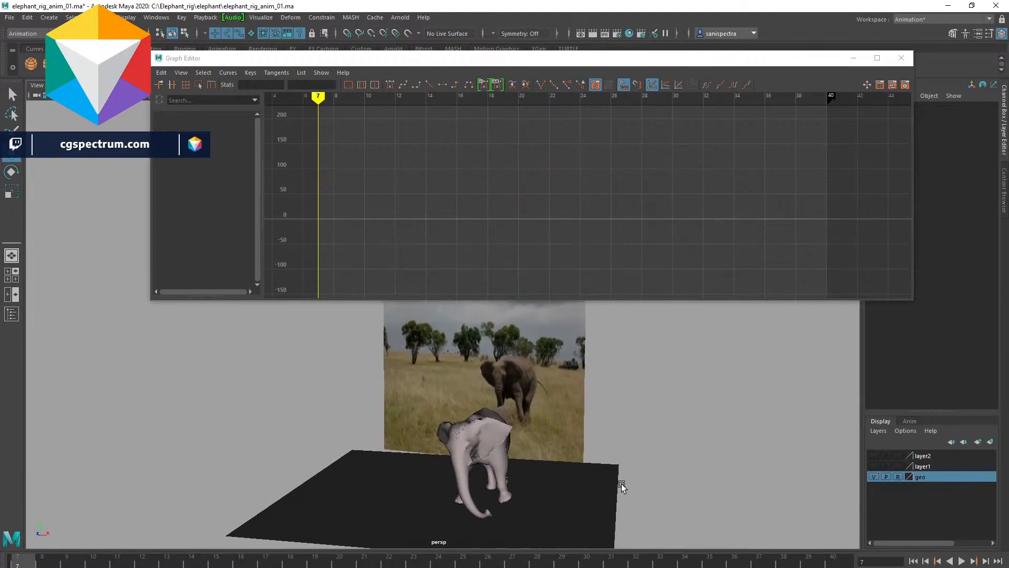
key("alt+v")
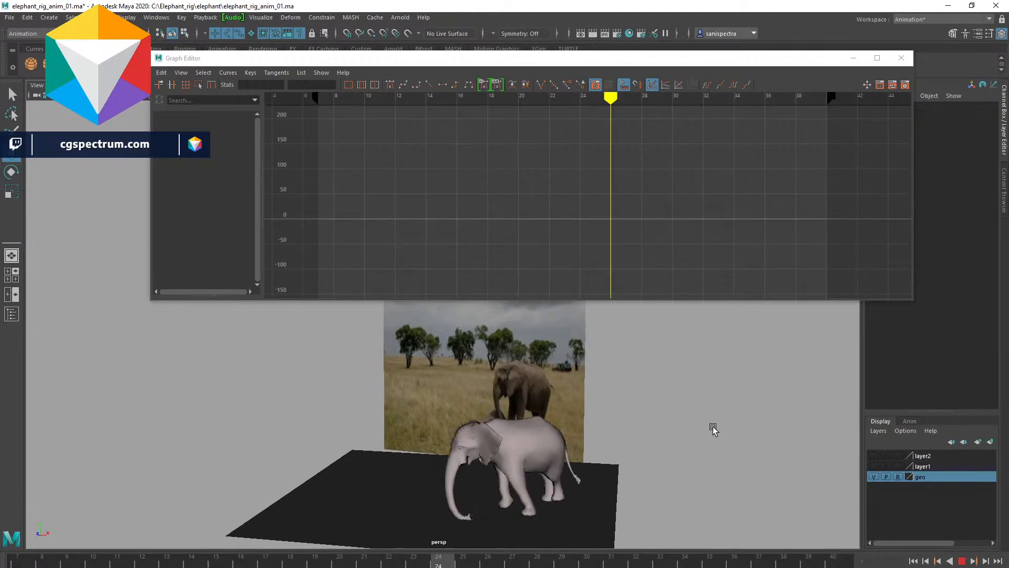
key("alt+v")
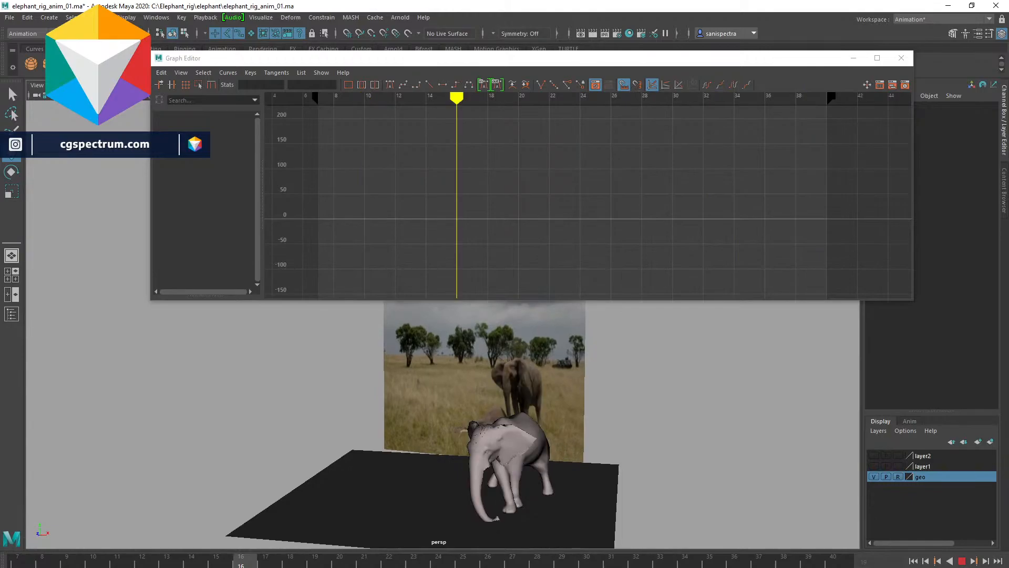
key("Escape")
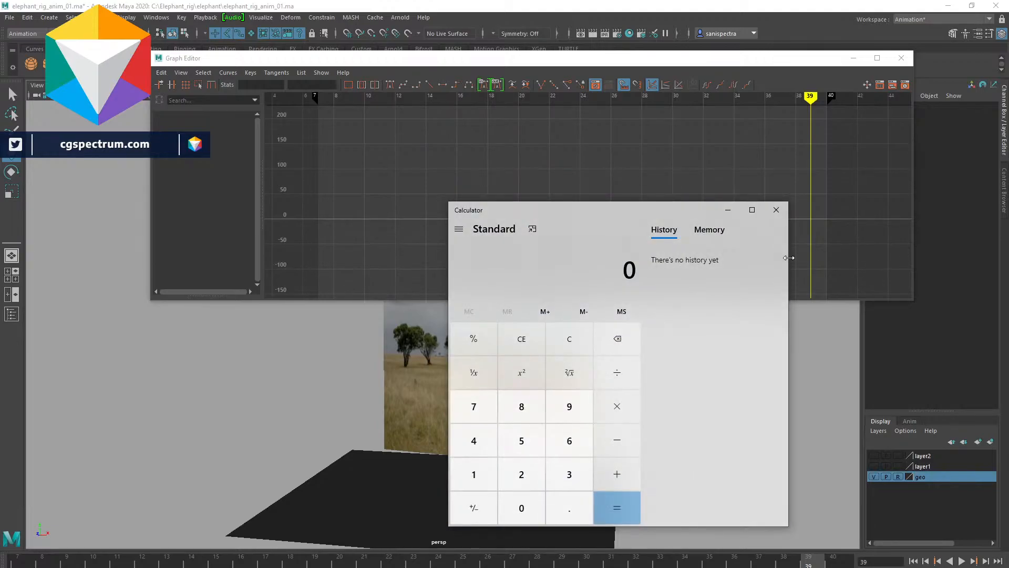
- In the Calculator, multiply 8 by 5 and 40 by 4, then close it
type("8")
type("5")
key("Return")
type("4")
key("Return")
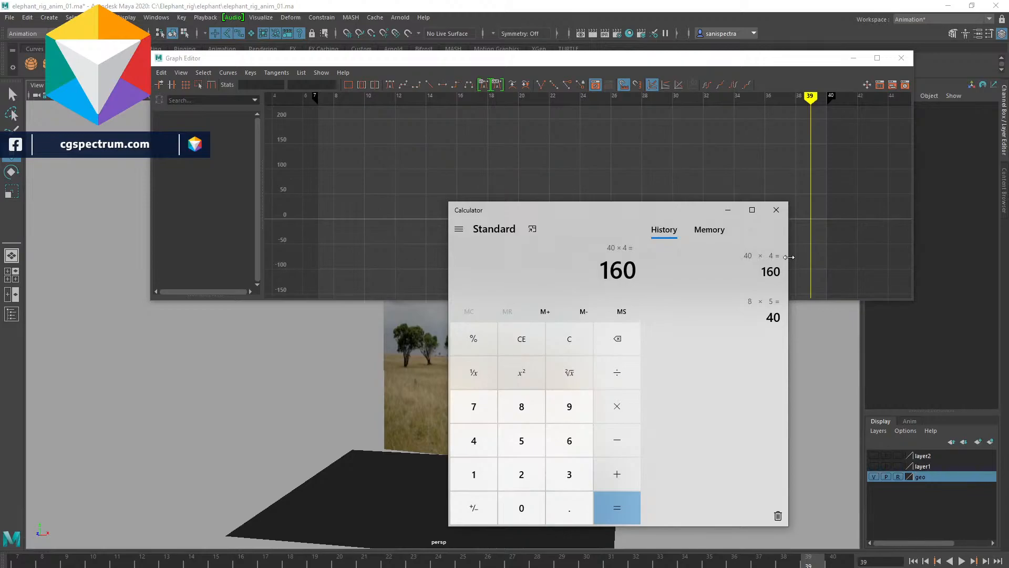
type("0.0")
key("Return")
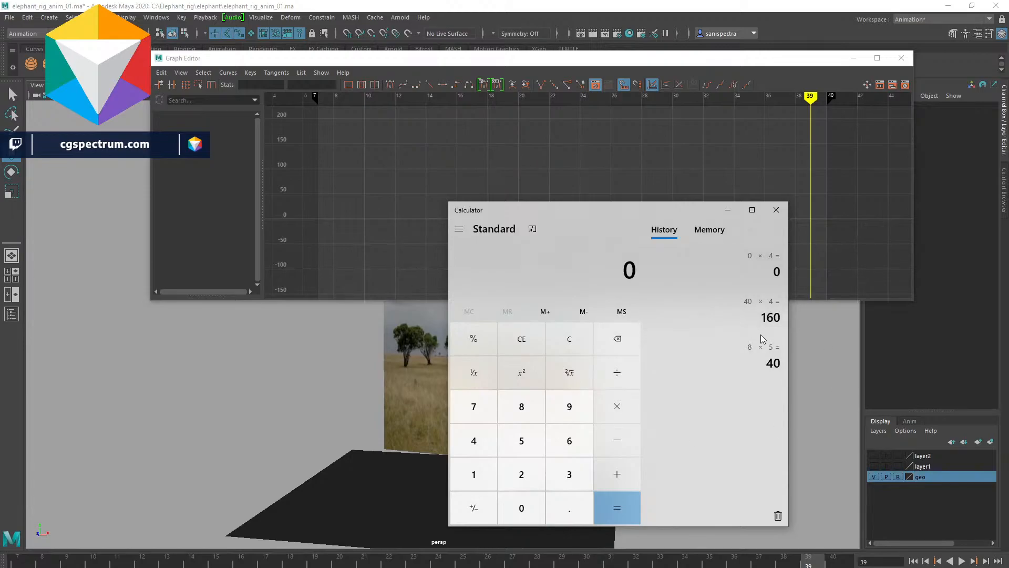
left_click(776, 211)
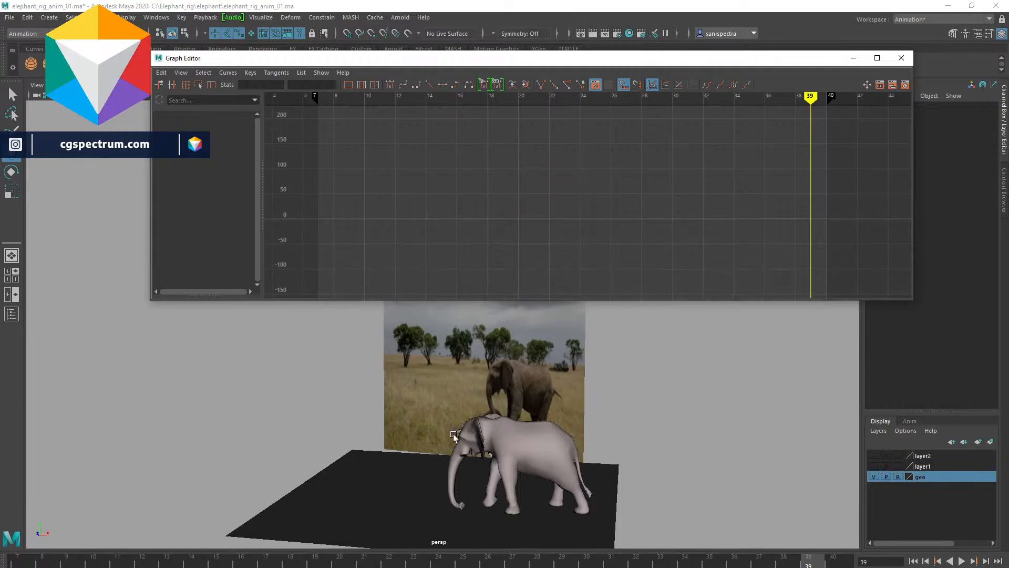
- Play back the full animation from the first frame against the reference footage
left_click(5, 560)
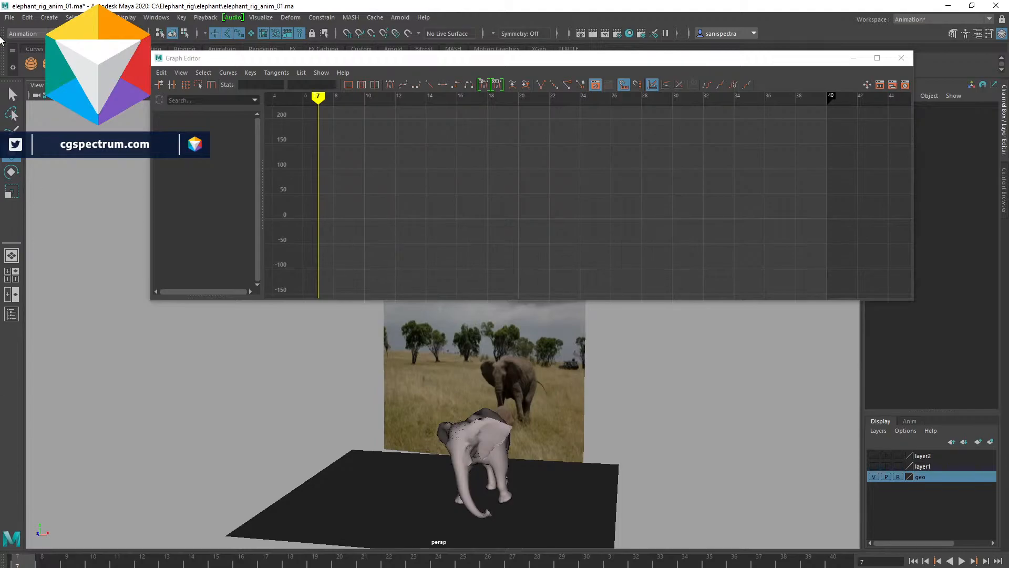
key("alt+v")
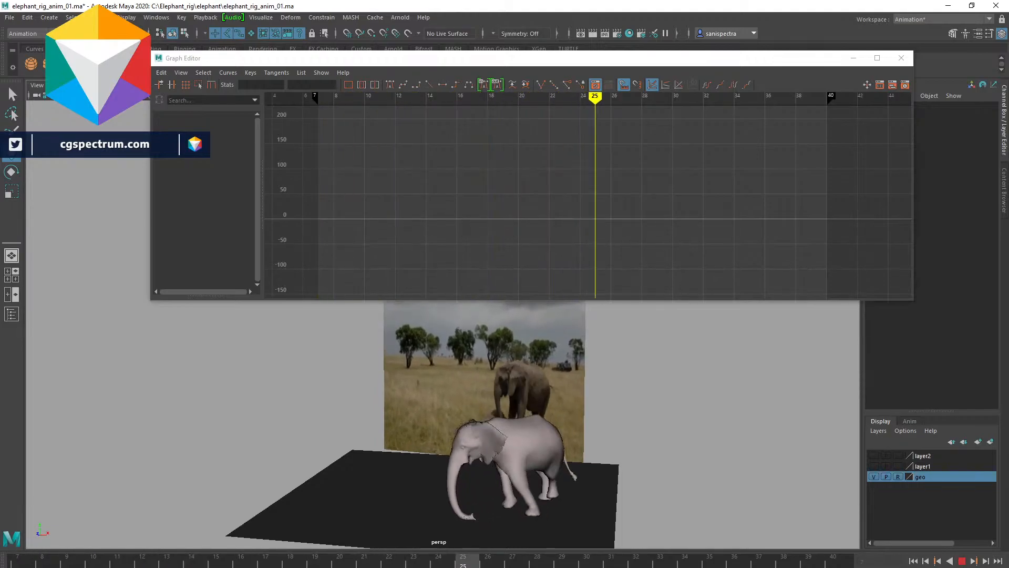
key("alt+v")
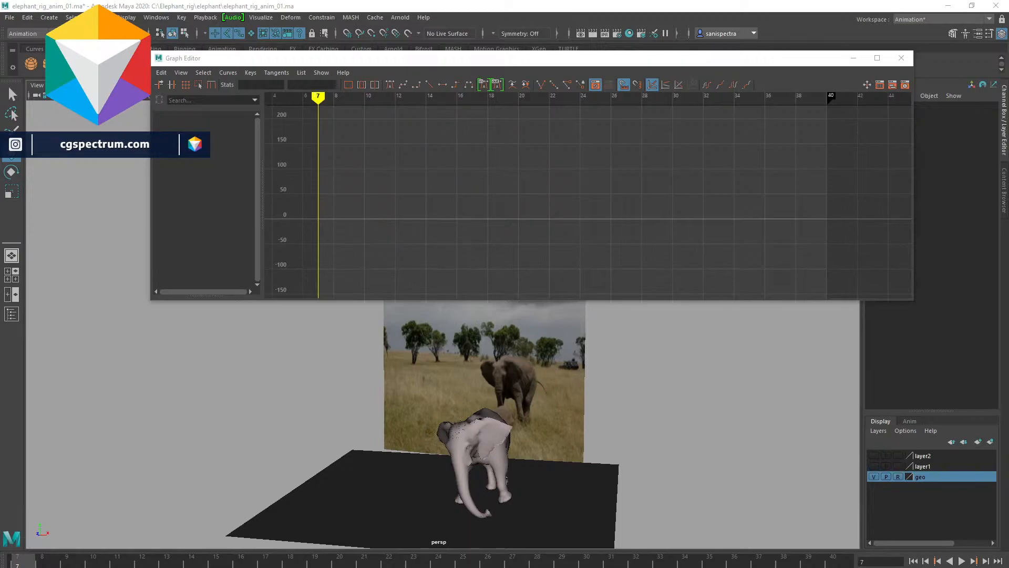
mouse_move(37, 559)
left_mouse_down()
mouse_move(50, 559)
mouse_move(28, 555)
left_mouse_up()
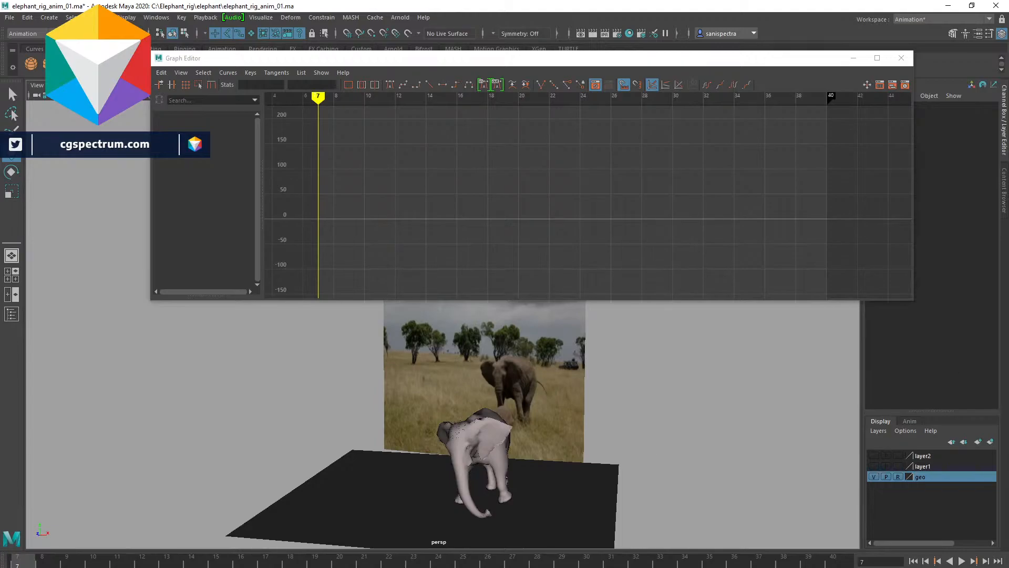
key("alt+v")
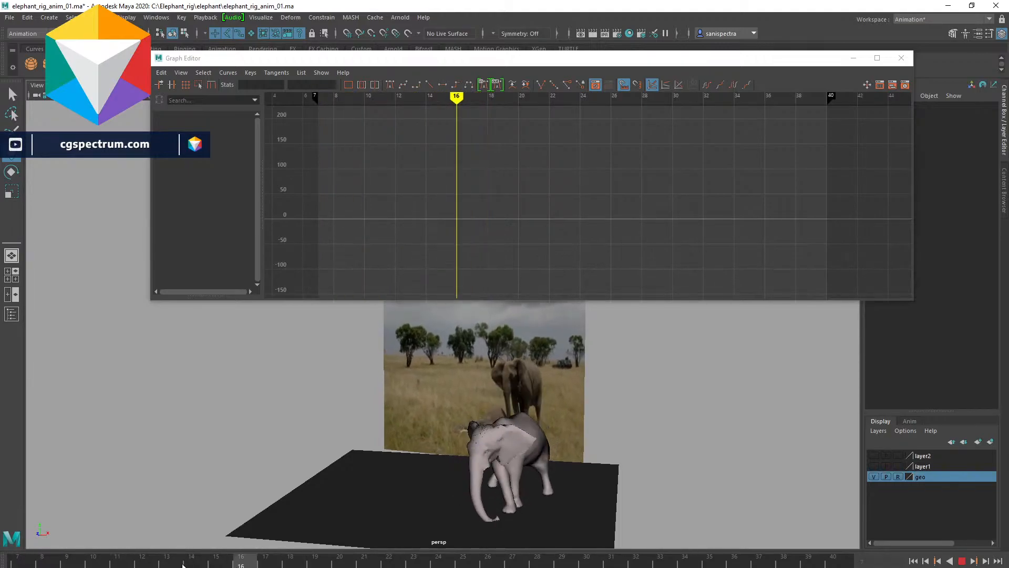
key("Escape")
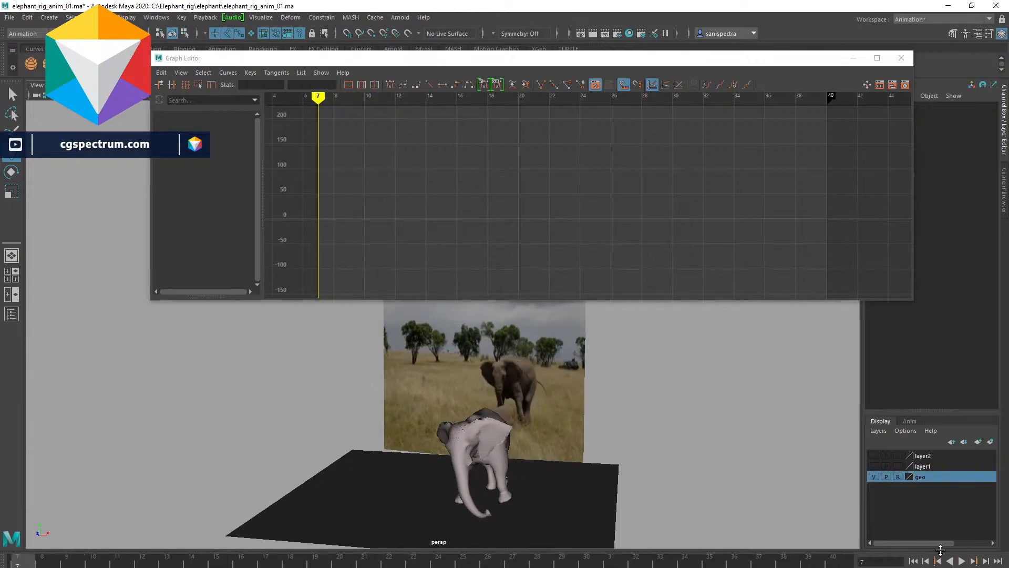
left_click(961, 561)
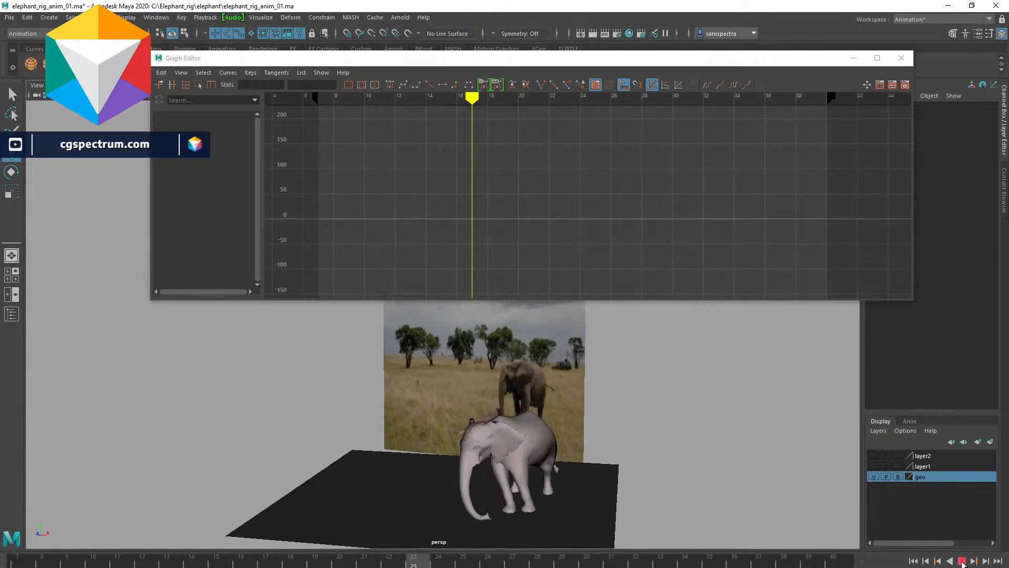
left_click(961, 561)
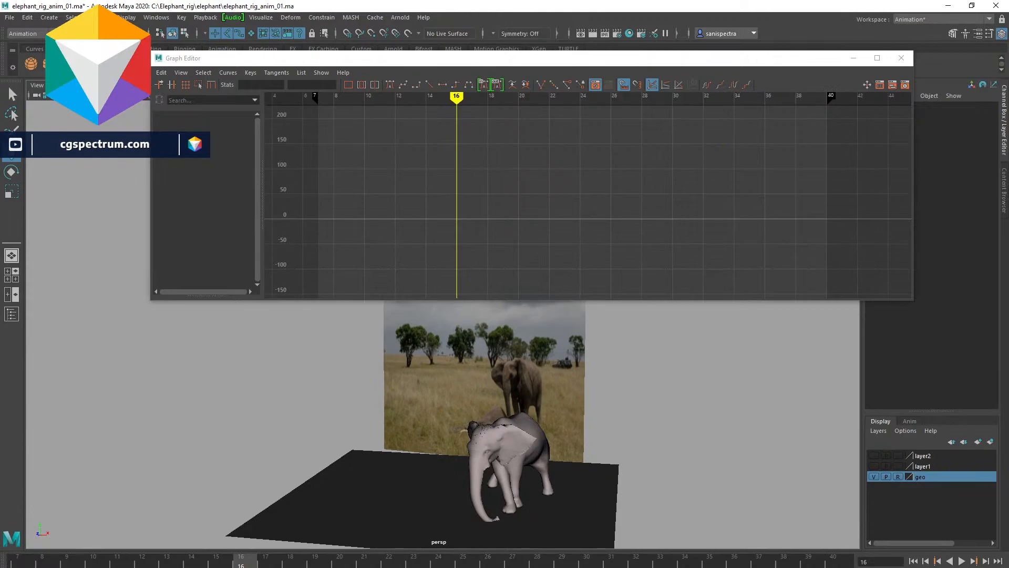
left_click(24, 563)
- Create a playblast of the animation and watch it in the video player, then close the player
right_click(352, 561)
left_click(380, 555)
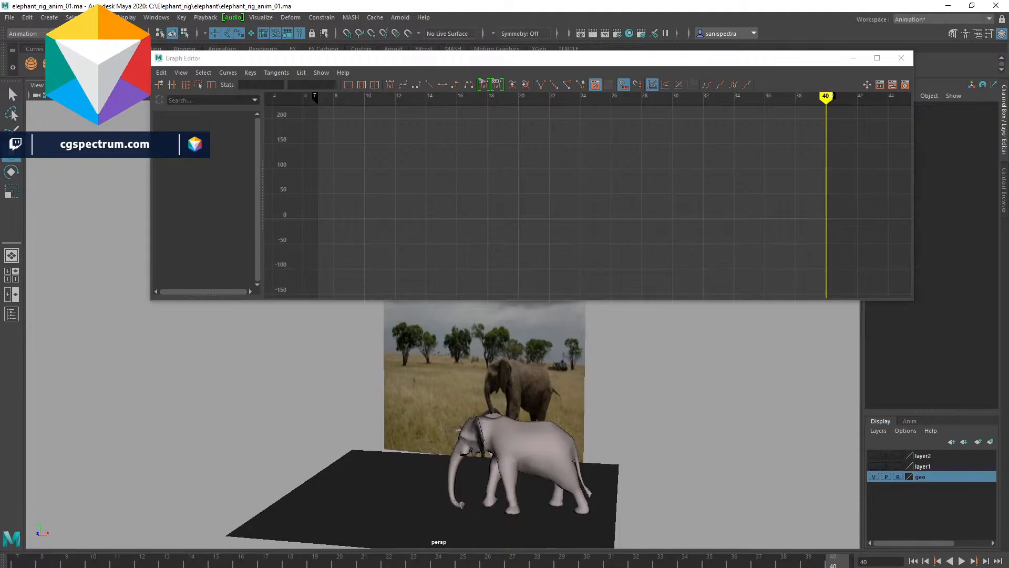
key("alt+Tab")
left_click(800, 205)
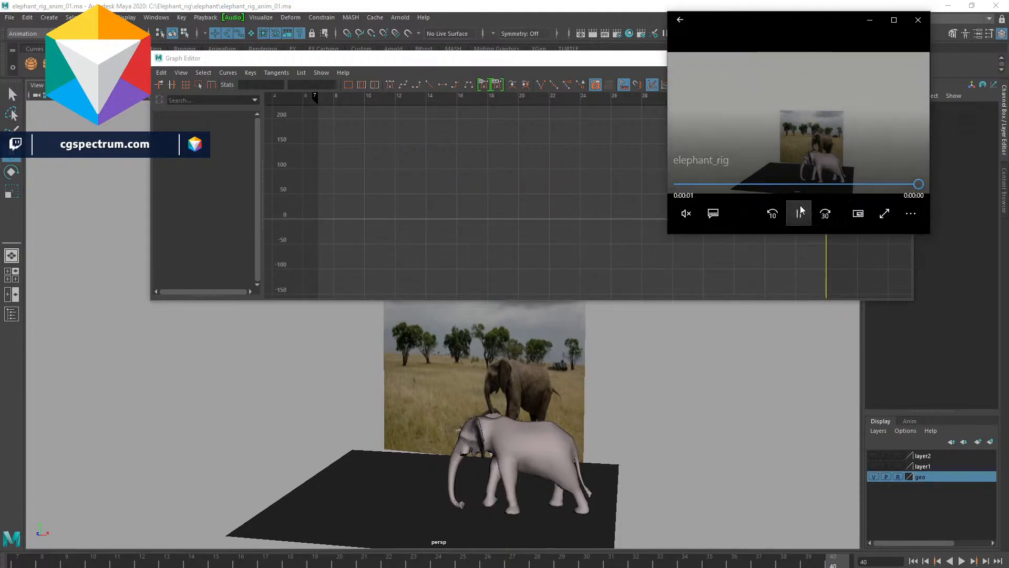
left_click(799, 206)
left_click(797, 211)
left_click(798, 212)
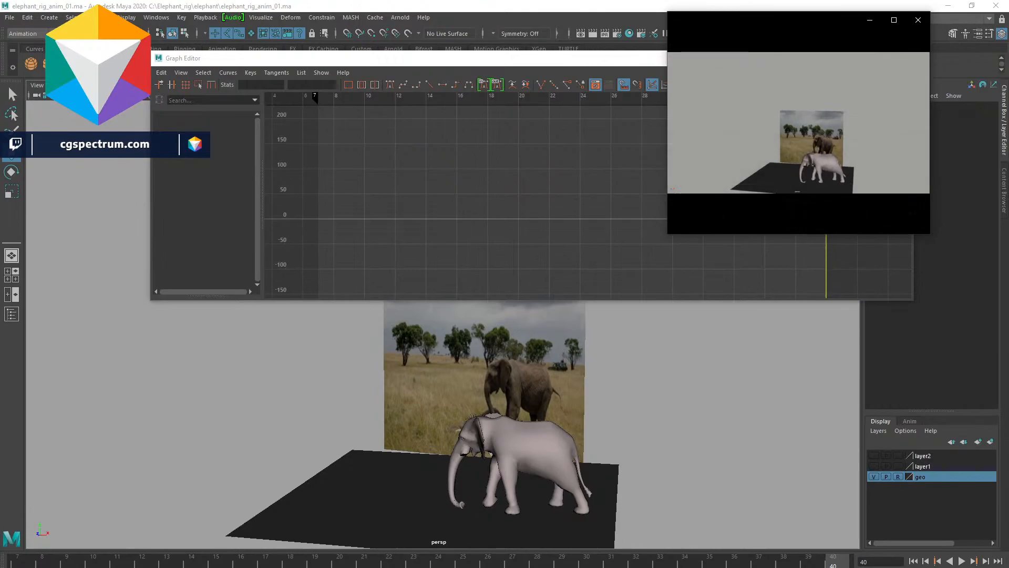
left_click(798, 207)
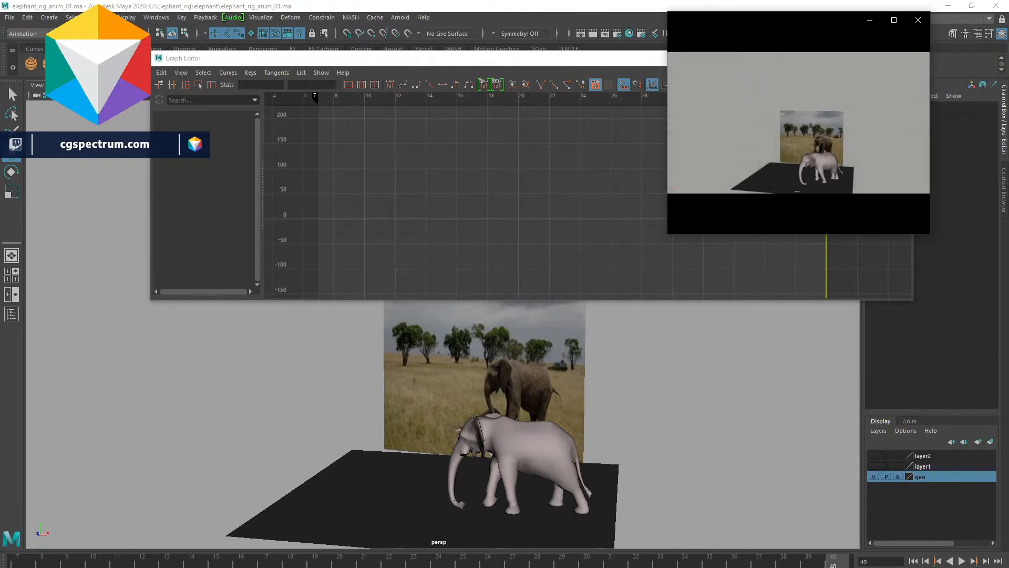
left_click(919, 19)
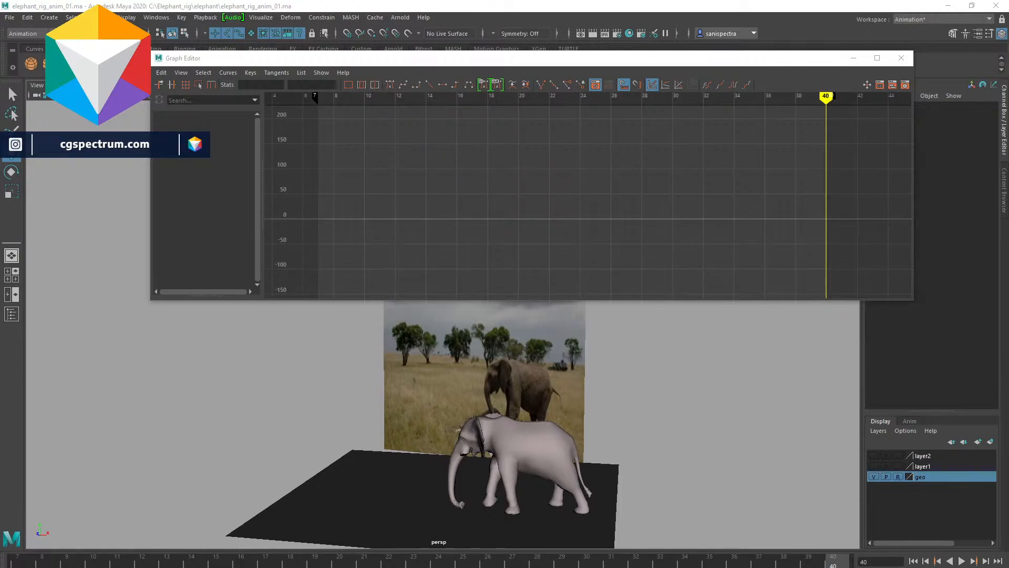
- Play back the animation from the start again to review the walk
left_click(646, 413)
left_click(18, 562)
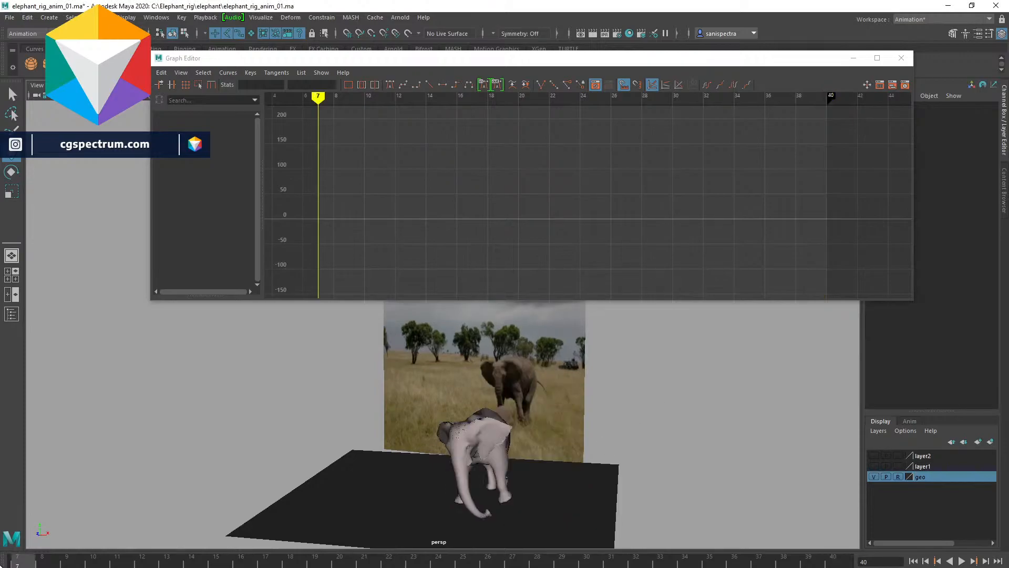
left_click(962, 561)
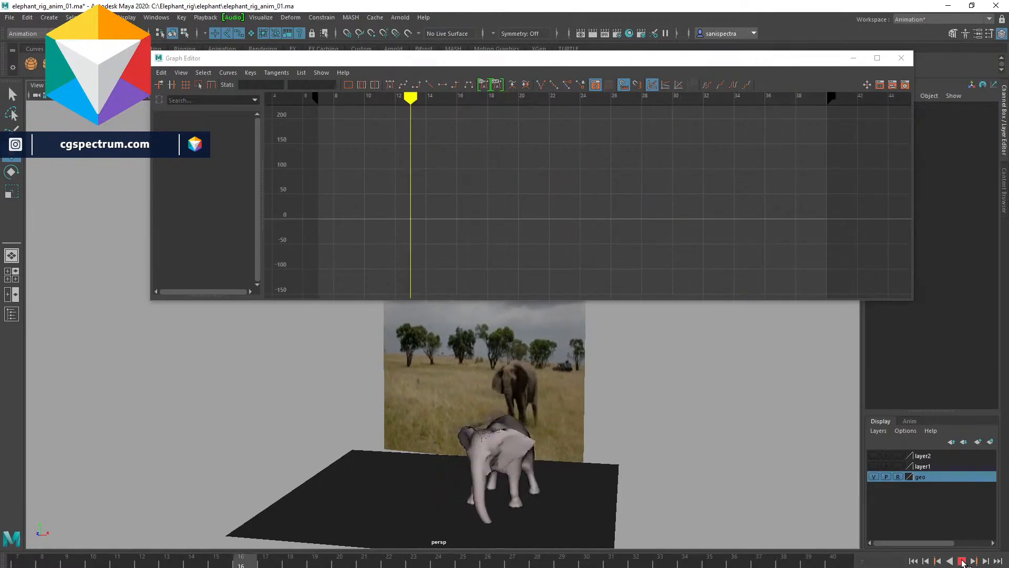
left_click(962, 560)
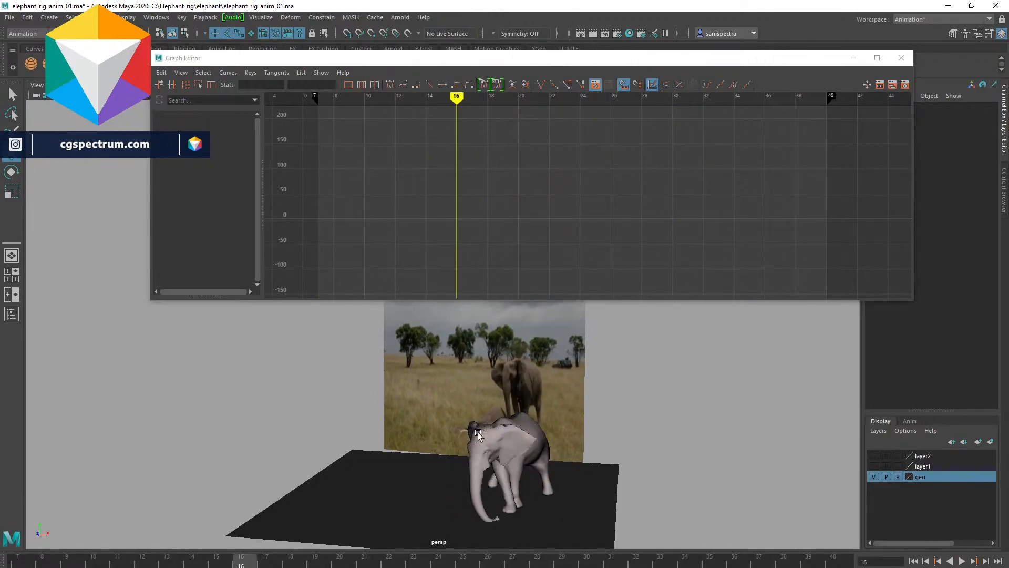
left_click_drag(517, 374, 517, 374)
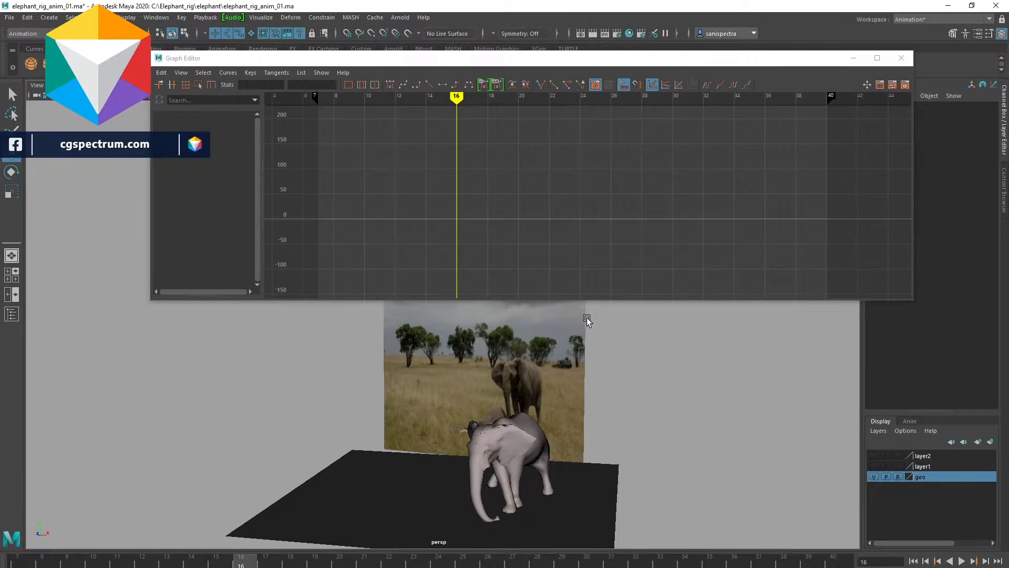
- Close the Graph Editor, select the reference image plane and open its Attribute Editor
left_click(852, 59)
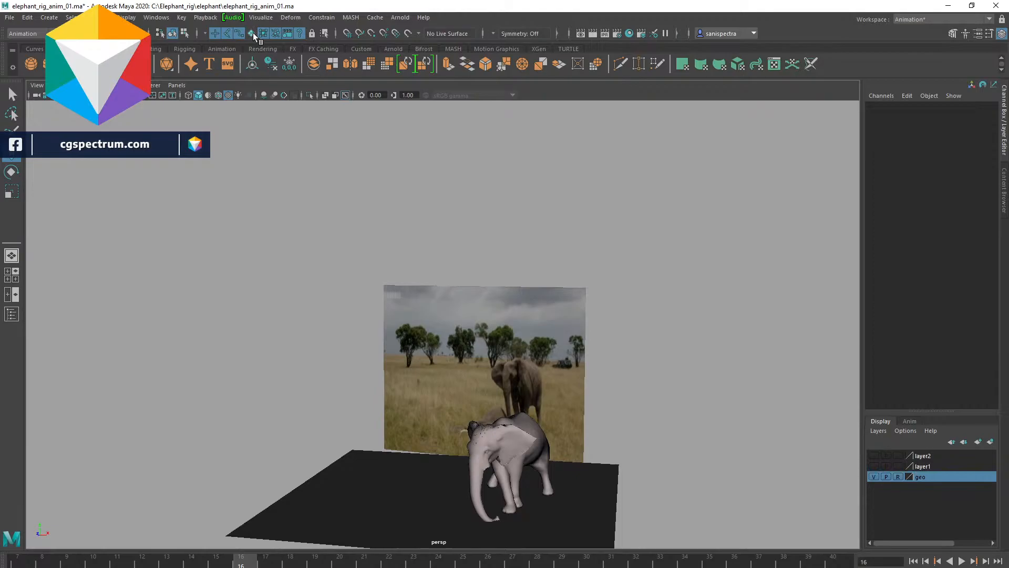
left_click(571, 361)
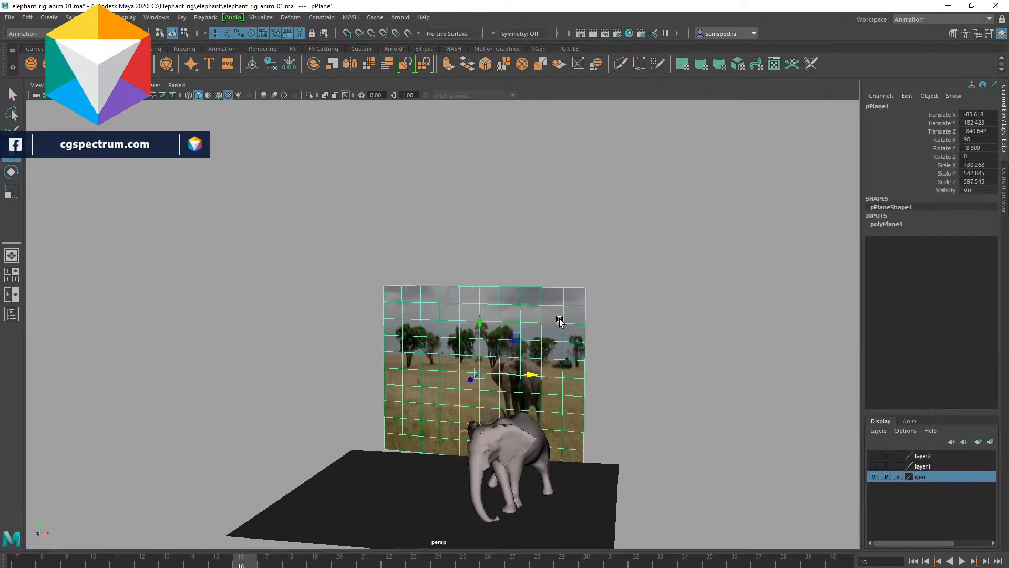
left_click(977, 34)
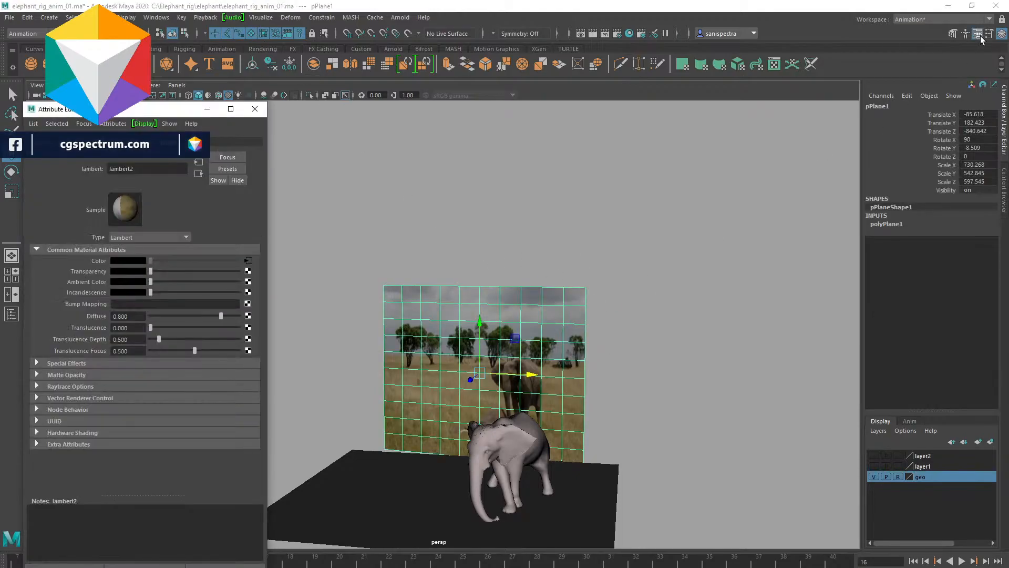
- Load the Ref_image_seq folder's JPG sequence, starting from ezgif-frame-001.jpg, as the plane's color texture
left_click(247, 258)
left_click(244, 285)
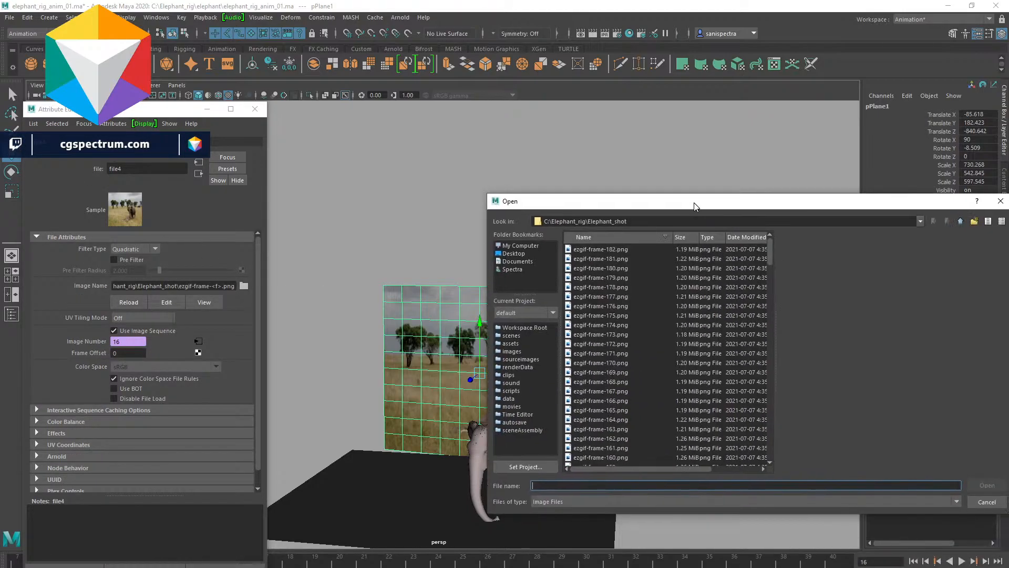
left_click(960, 220)
double_click(585, 251)
left_click(597, 249)
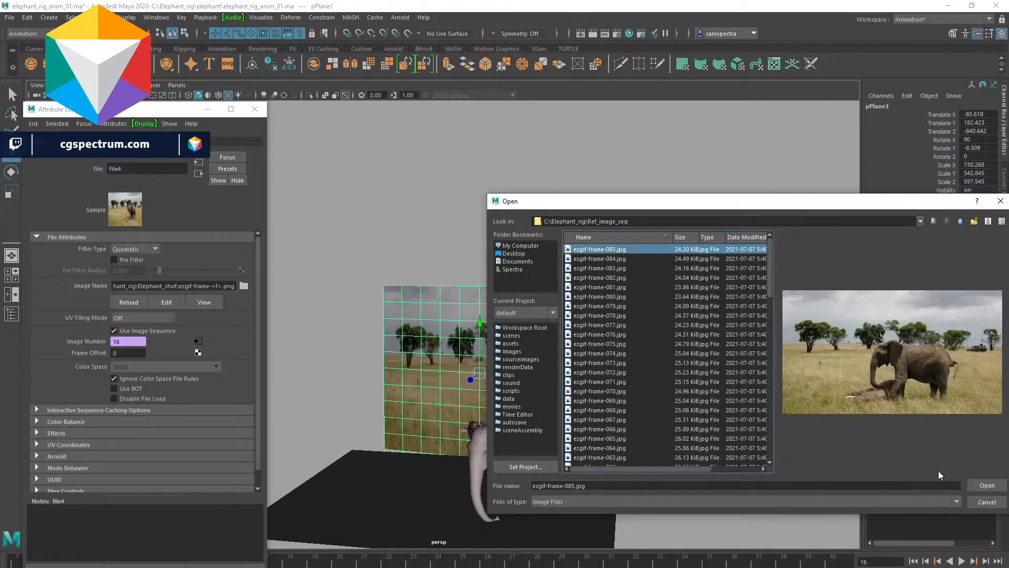
left_click(987, 485)
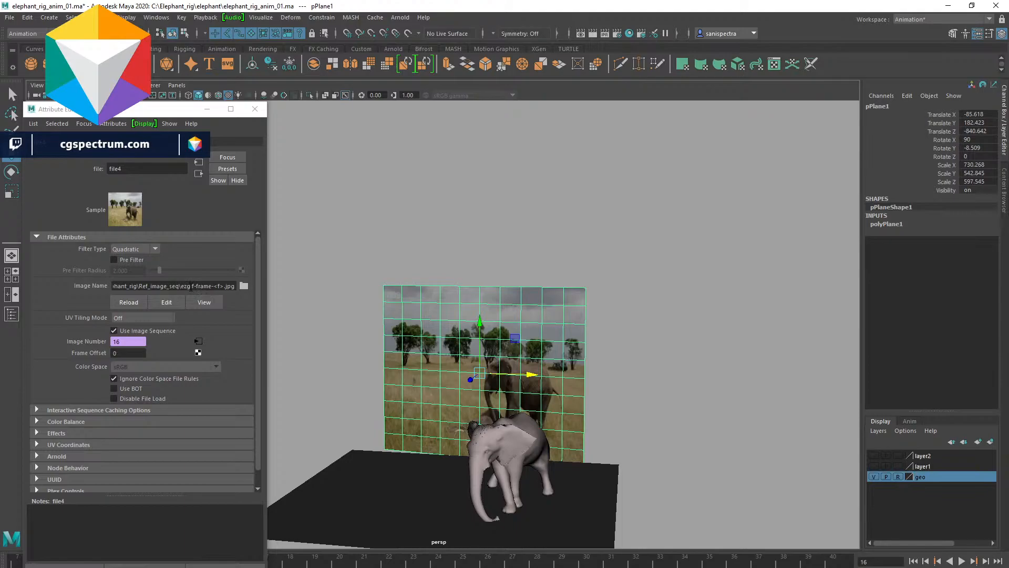
left_click(243, 286)
scroll(642, 419, "down", 5)
scroll(641, 420, "down", 11)
left_click(609, 448)
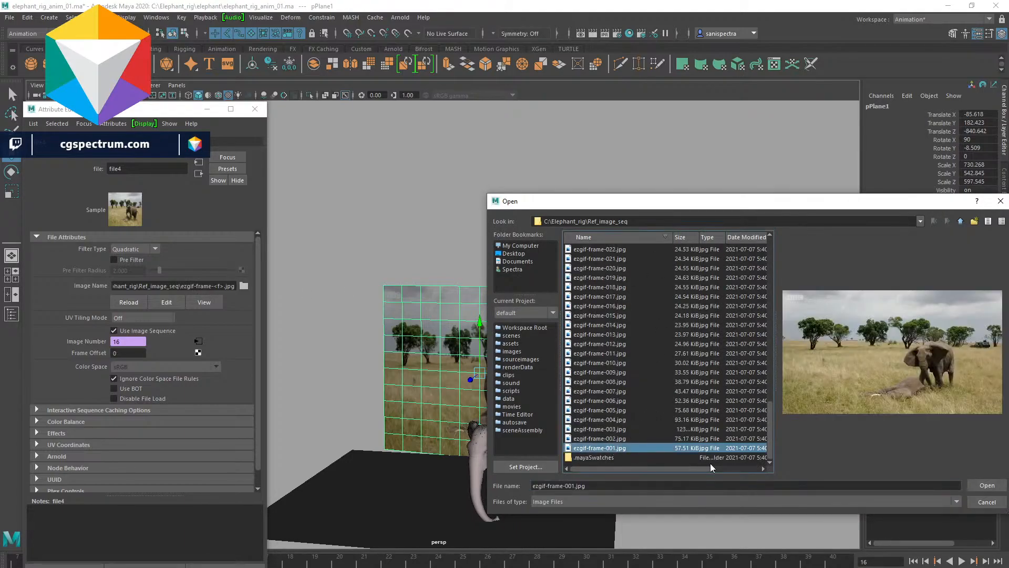
left_click(985, 485)
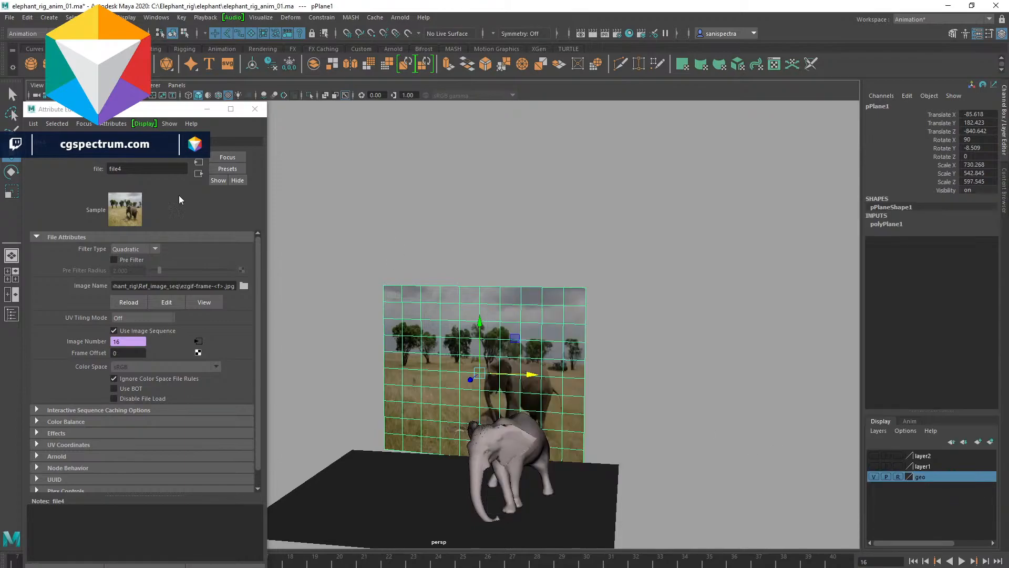
- Jump to frame 19 and briefly play the animation to check the new reference sequence
left_click(315, 558)
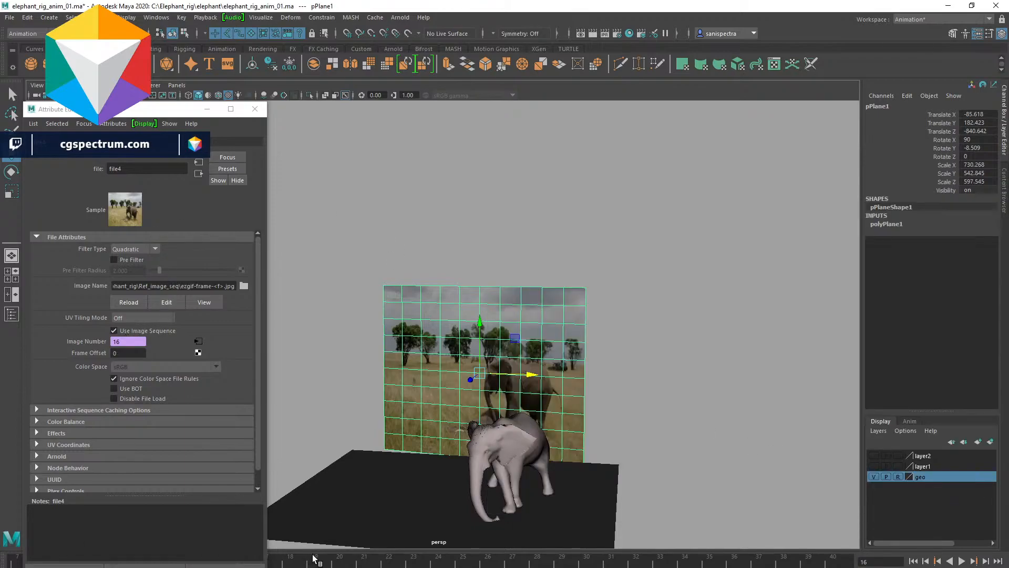
left_click(961, 561)
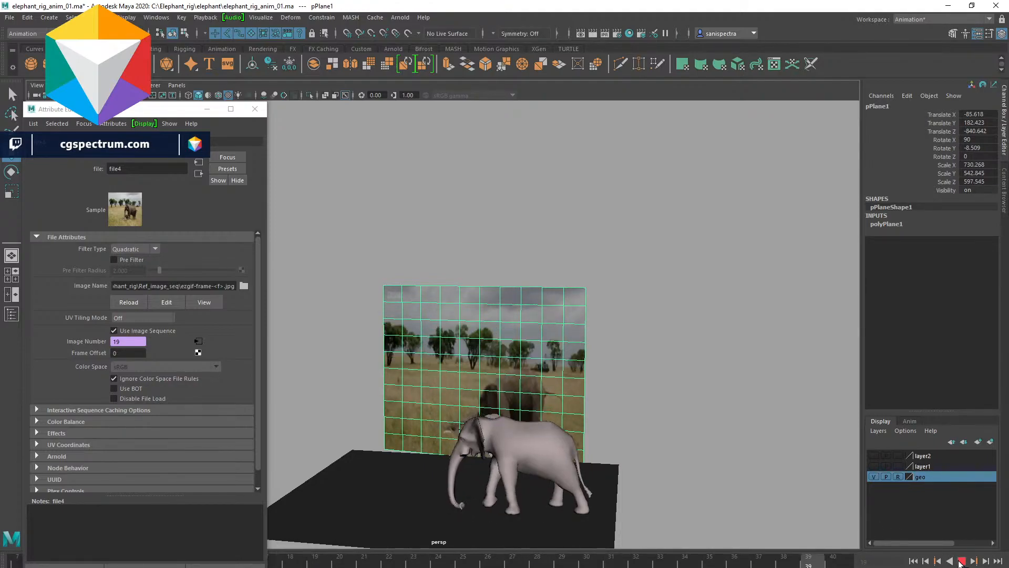
left_click(961, 560)
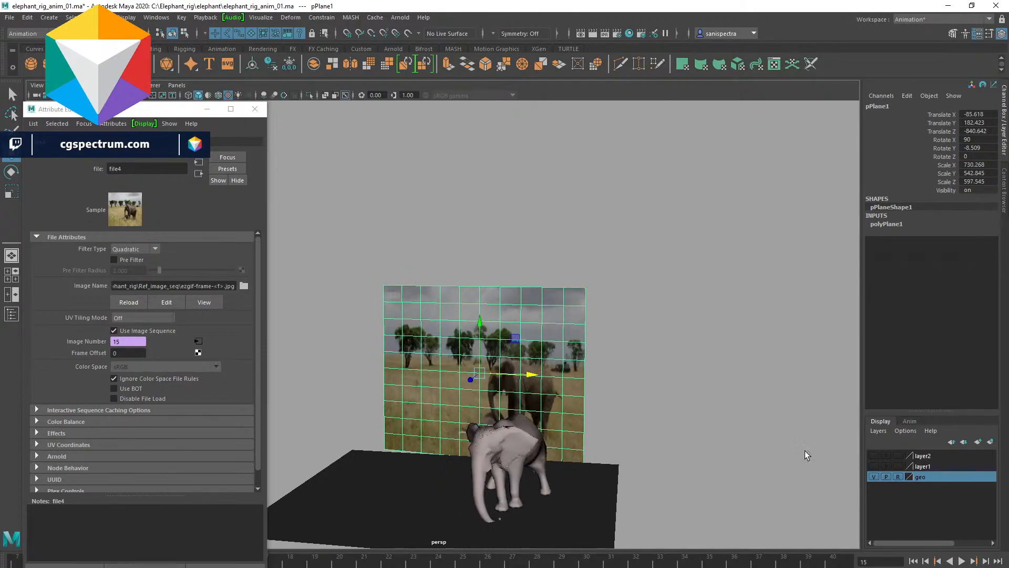
- Switch the plane's texture back to the Elephant_shot PNG sequence starting at ezgif-frame-001.png, then close the Attribute Editor
left_click(243, 286)
left_click(963, 220)
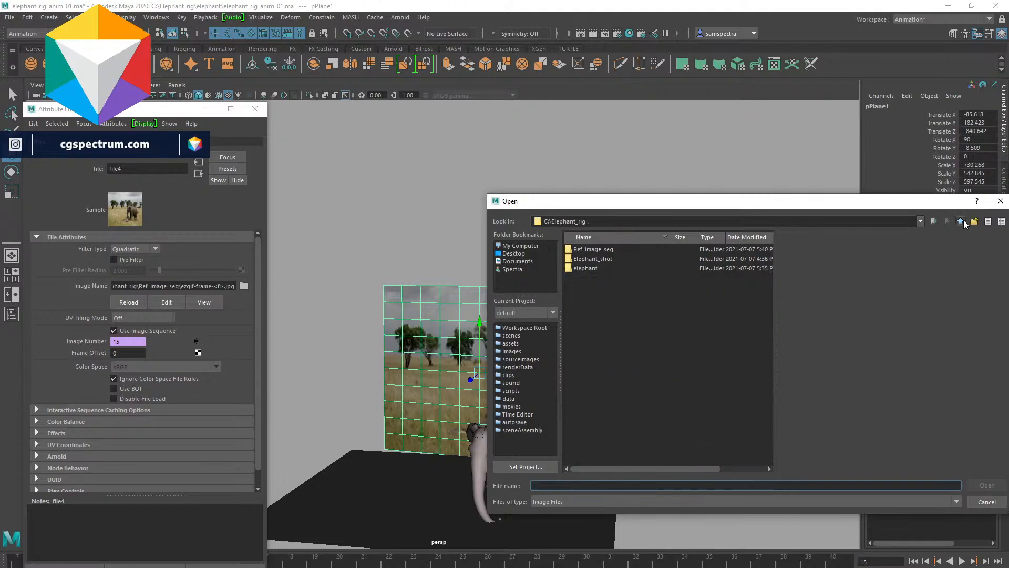
double_click(596, 249)
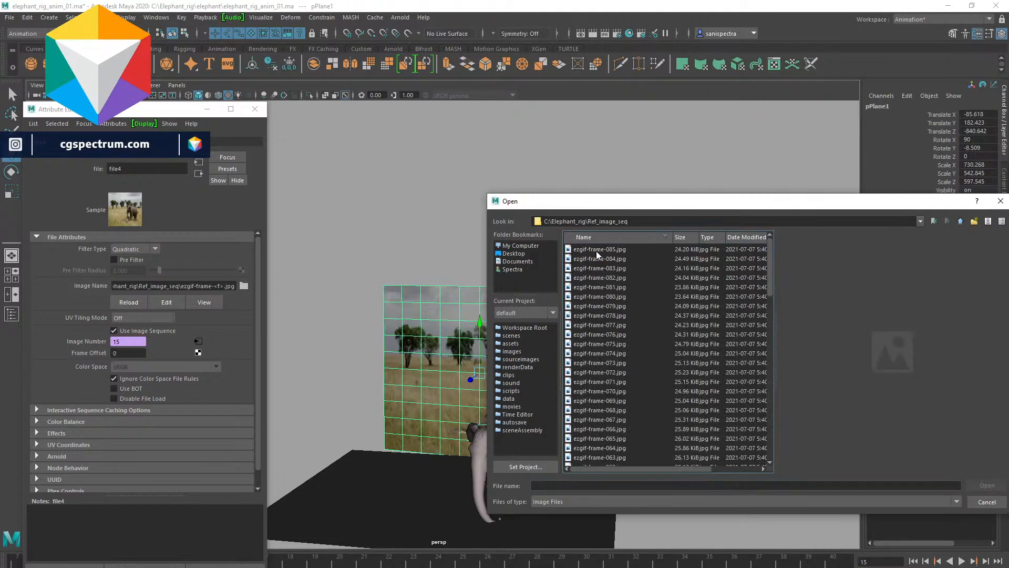
scroll(597, 284, "down", 20)
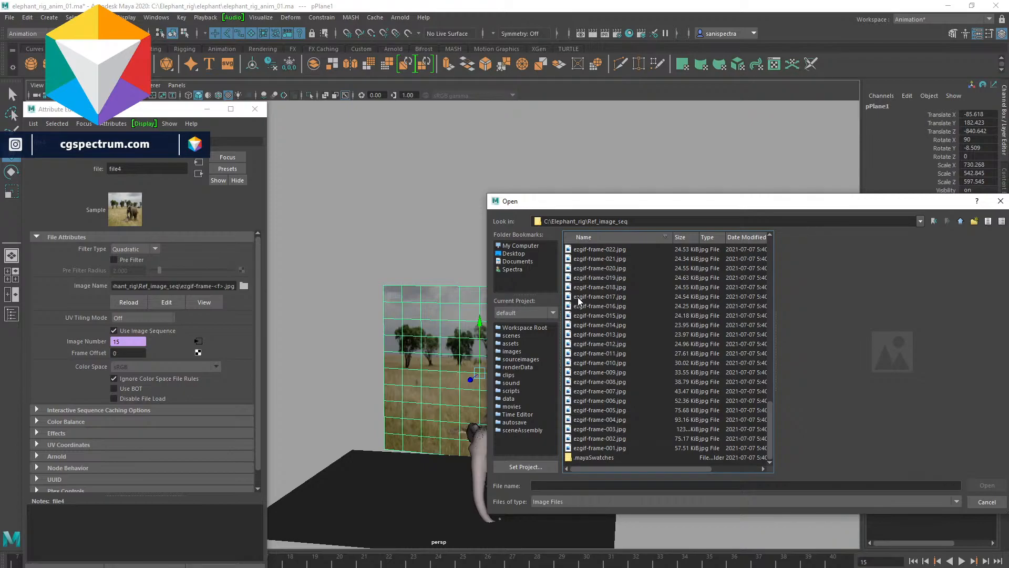
scroll(618, 250, "up", 8)
scroll(620, 252, "down", 4)
scroll(616, 255, "down", 4)
left_click(960, 221)
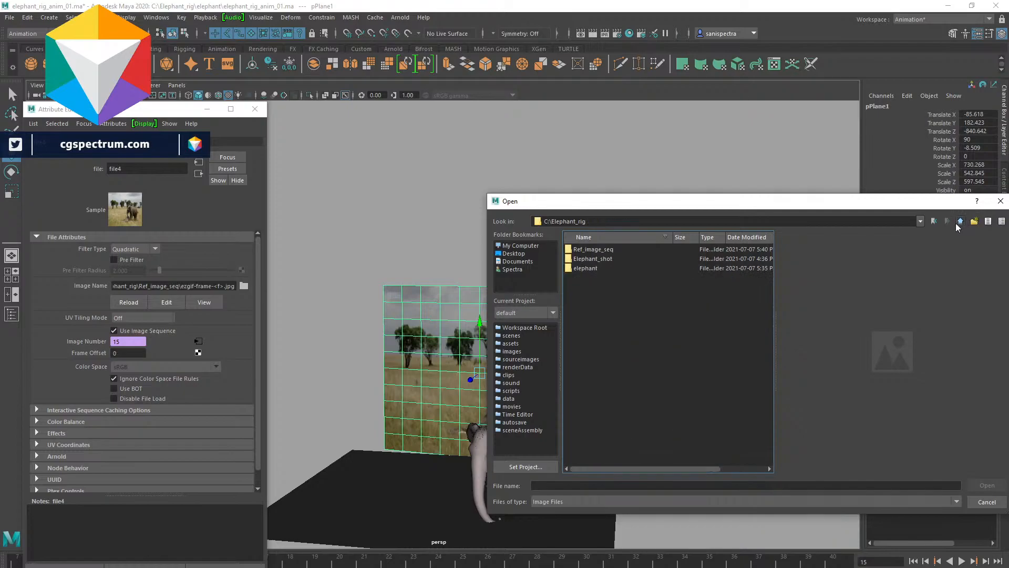
double_click(591, 260)
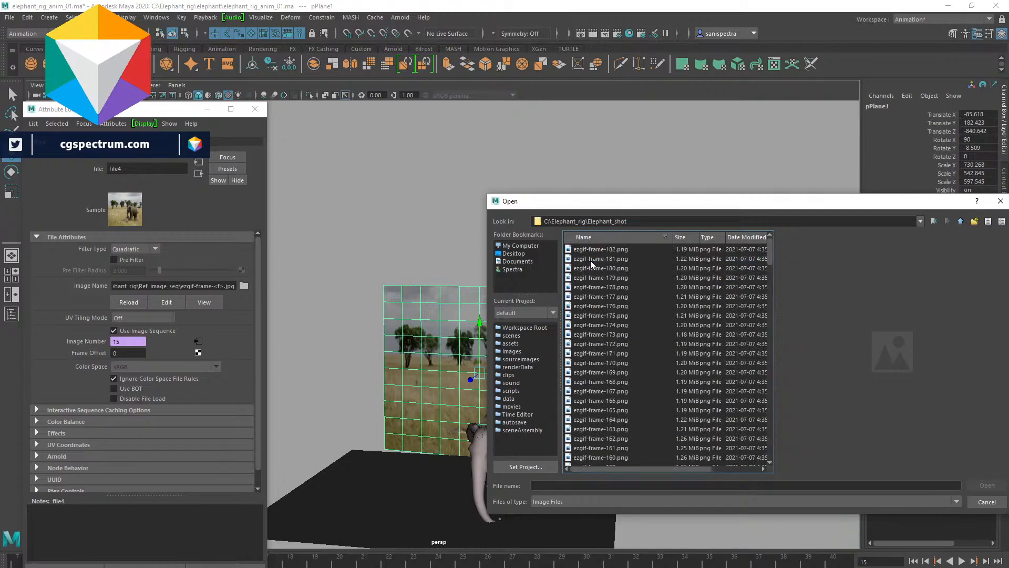
left_click(590, 253)
scroll(655, 398, "down", 4)
scroll(656, 399, "down", 20)
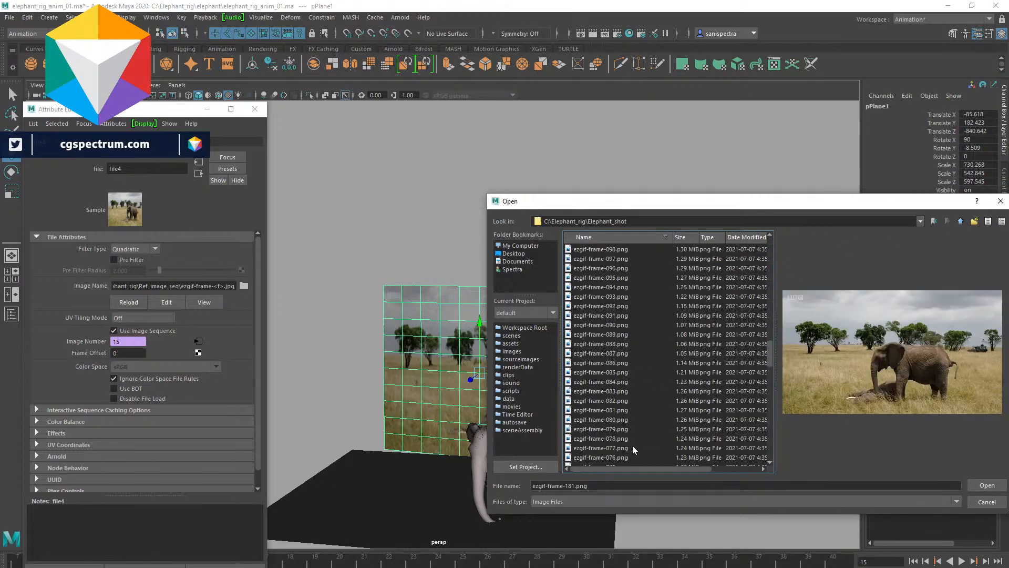
left_click(609, 457)
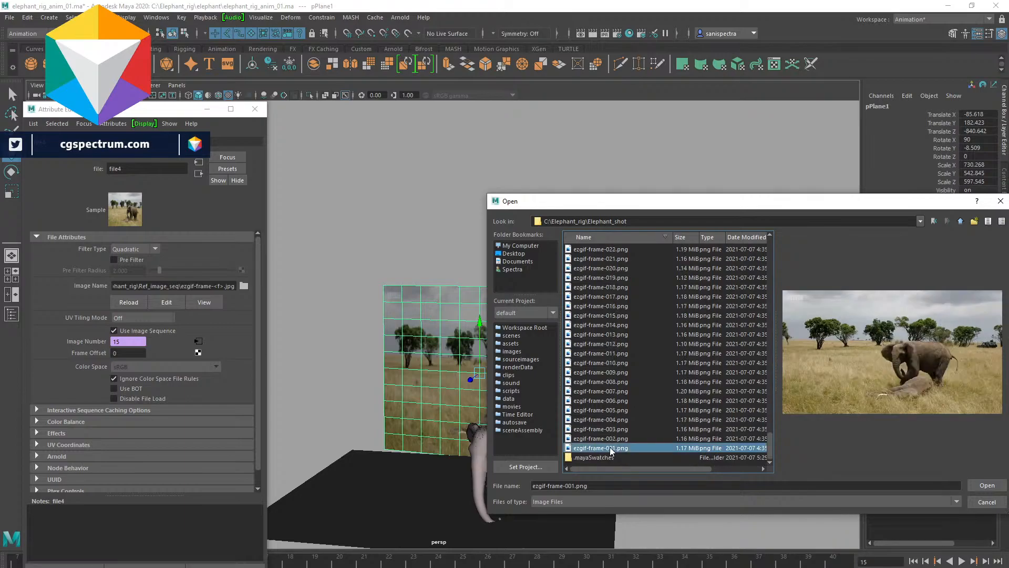
left_click(984, 485)
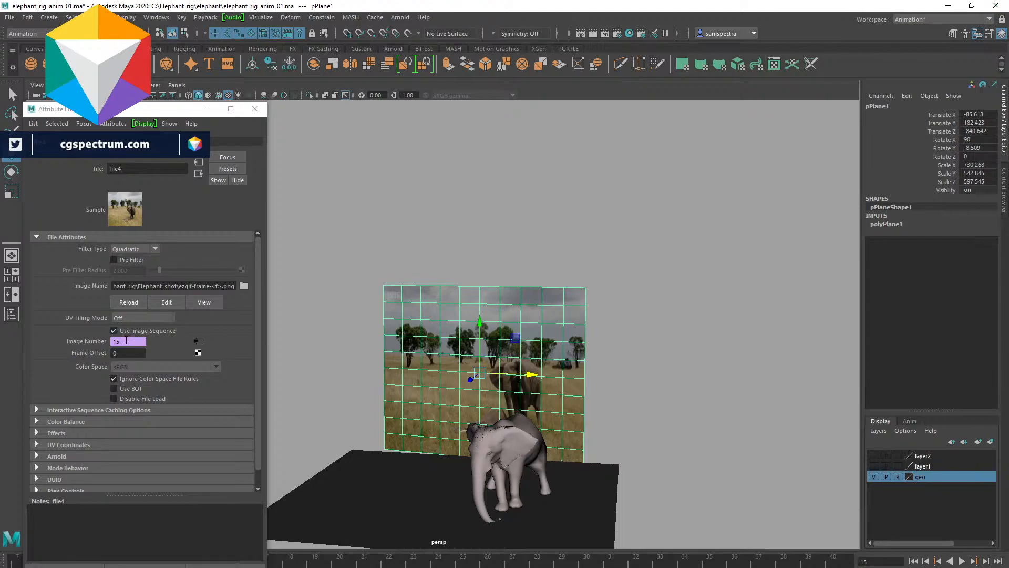
left_click(255, 109)
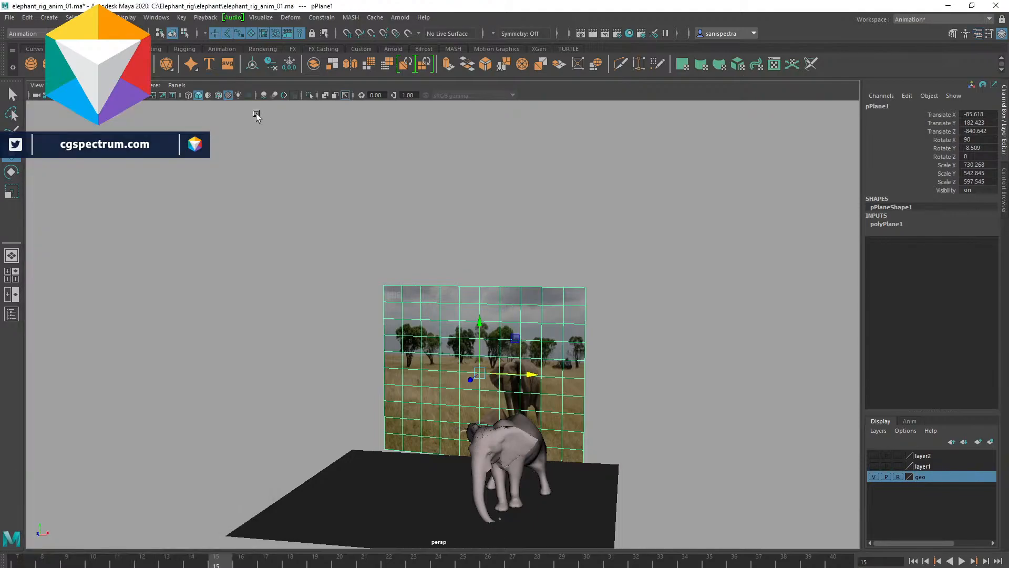
- Play the animation from the start against the reference plane and stop it
left_click_drag(184, 558, 23, 562)
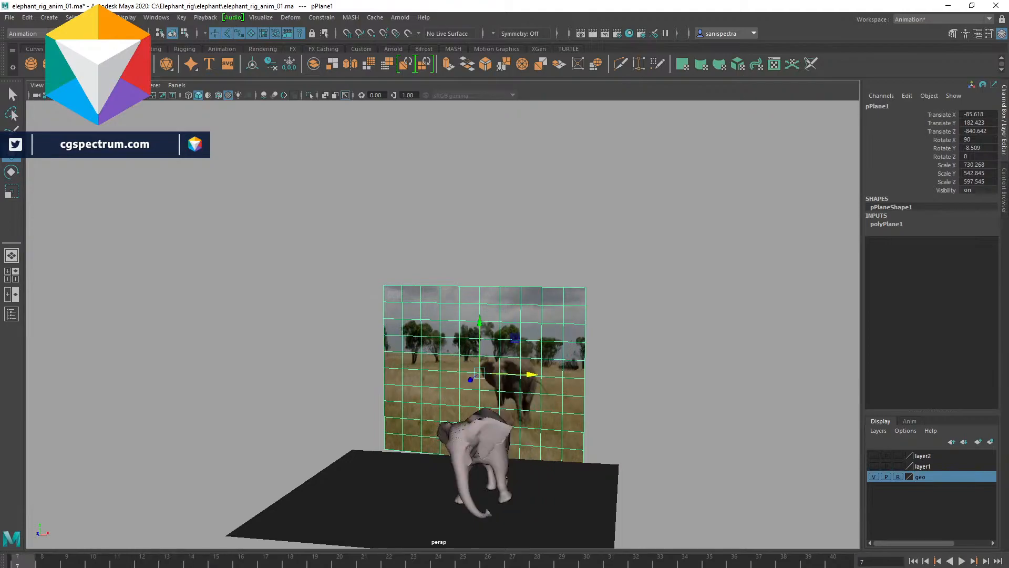
left_click(962, 561)
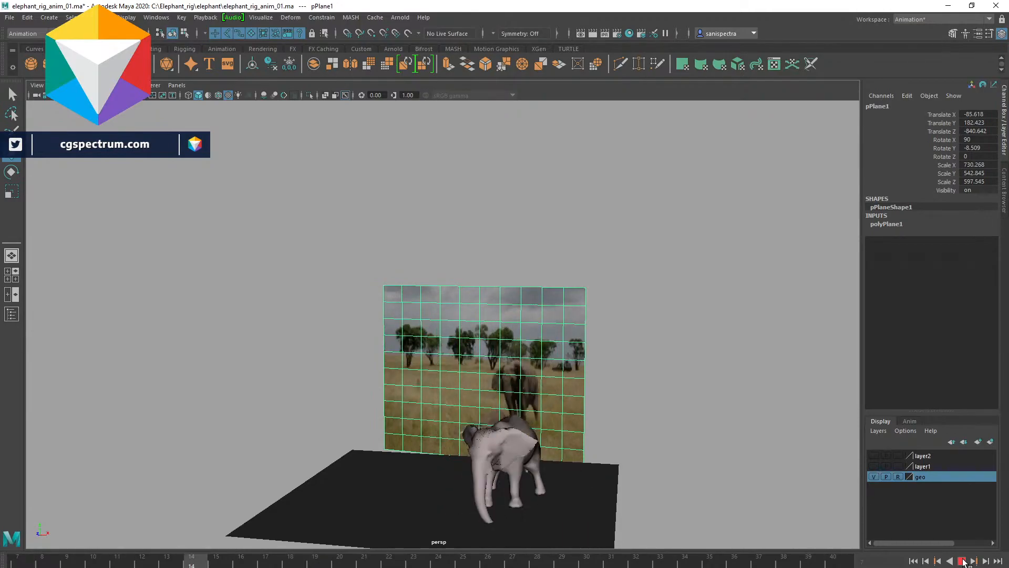
left_click(963, 561)
left_click(23, 561)
key("alt+v")
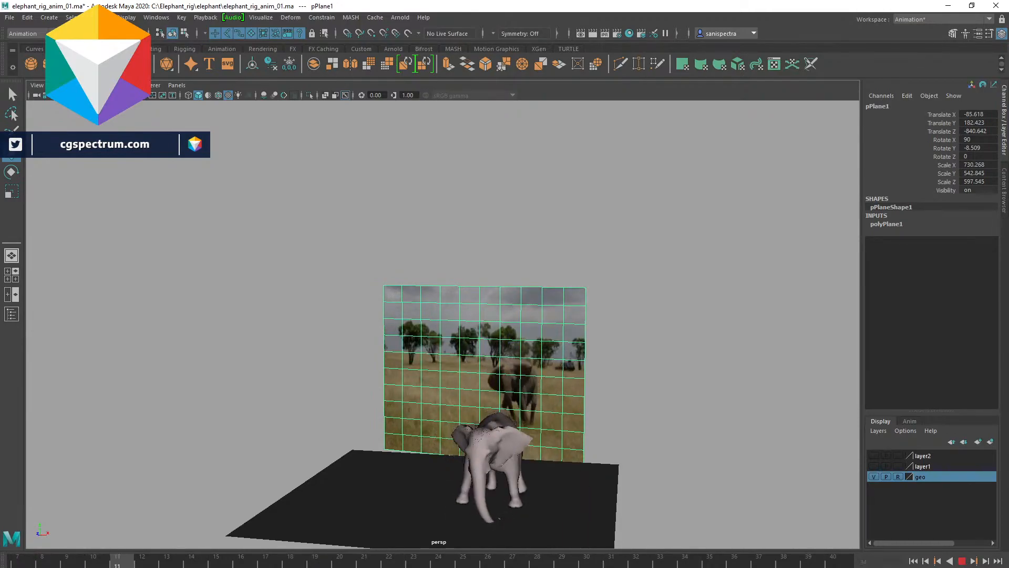
key("alt+v")
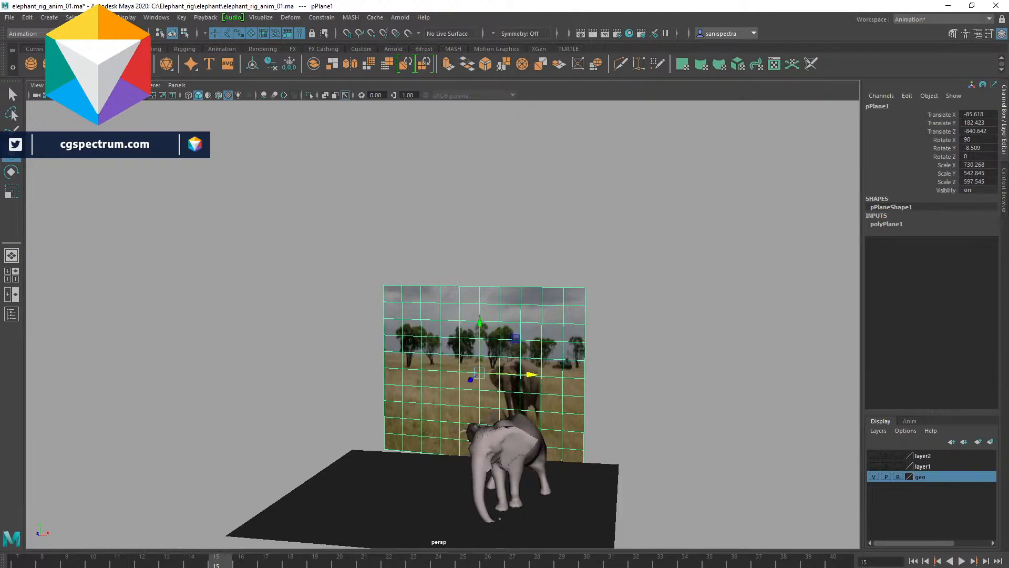
- Bring up the reference clip player, play the clip and pause it at about 4 seconds
left_click_drag(1008, 149, 684, 114)
left_click(522, 351)
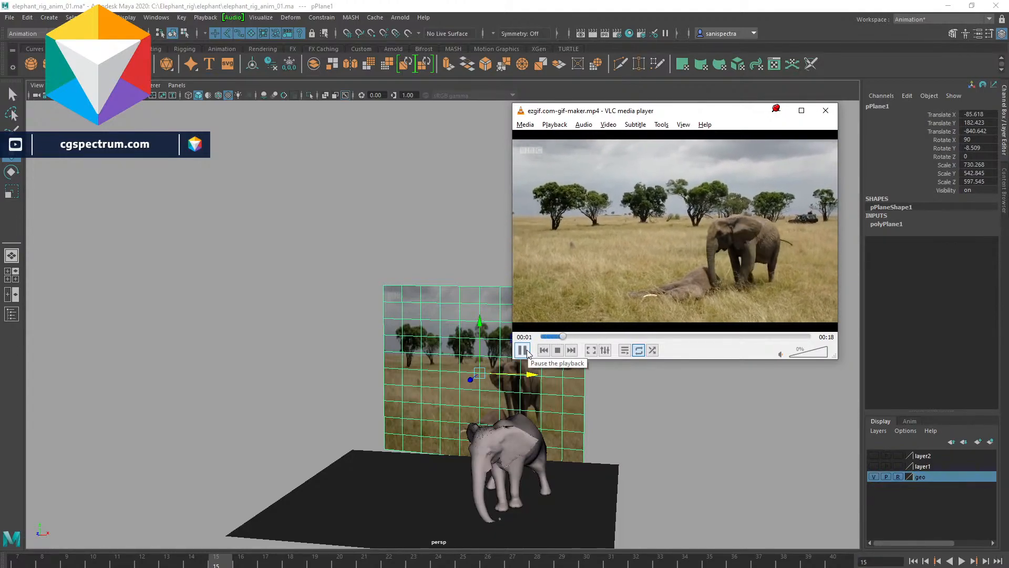
left_click(545, 337)
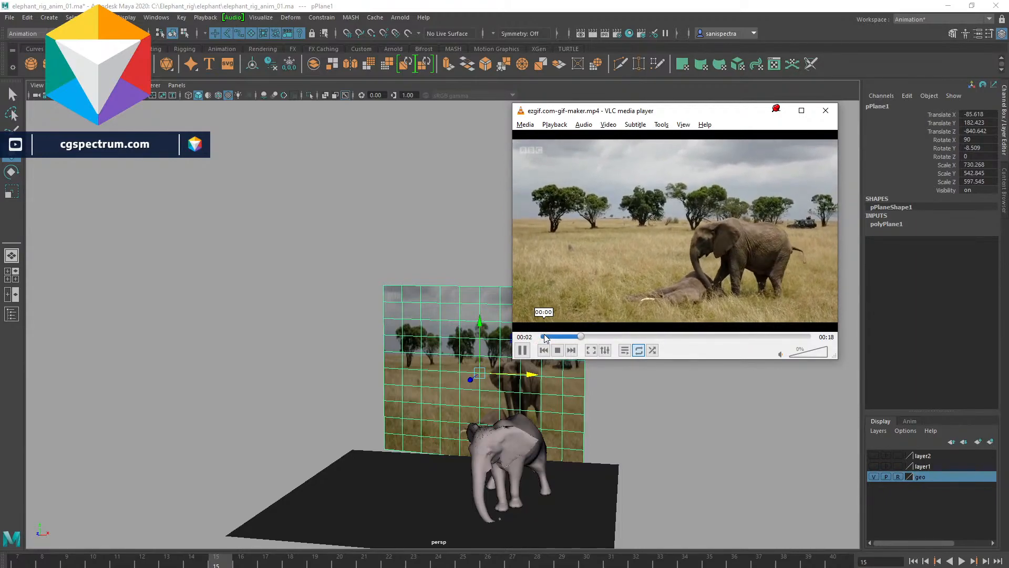
left_click(522, 350)
- Play the animation from the start again and move the reference player aside
left_click_drag(194, 559, 19, 556)
left_click(959, 561)
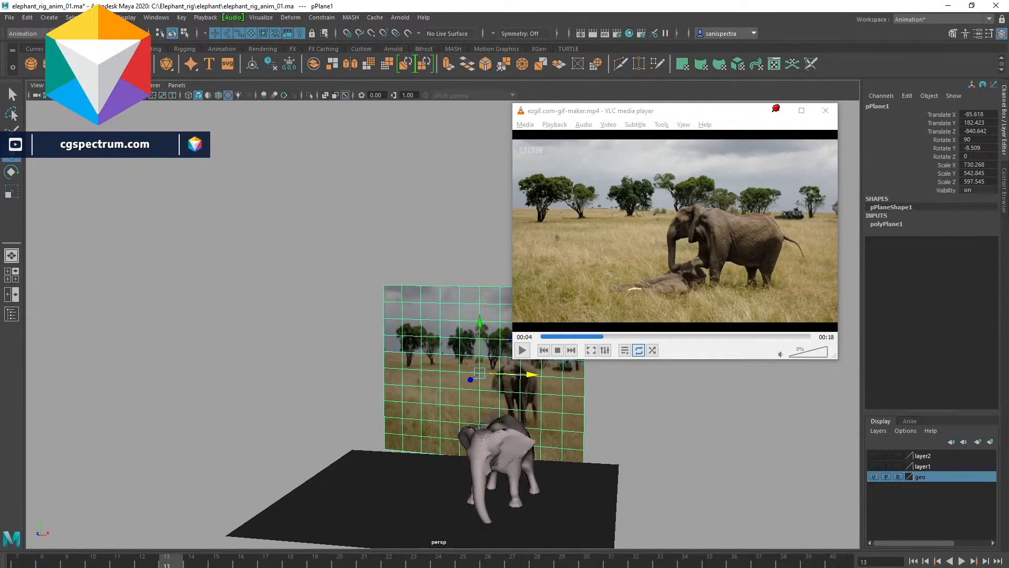
left_click_drag(605, 110, 728, 45)
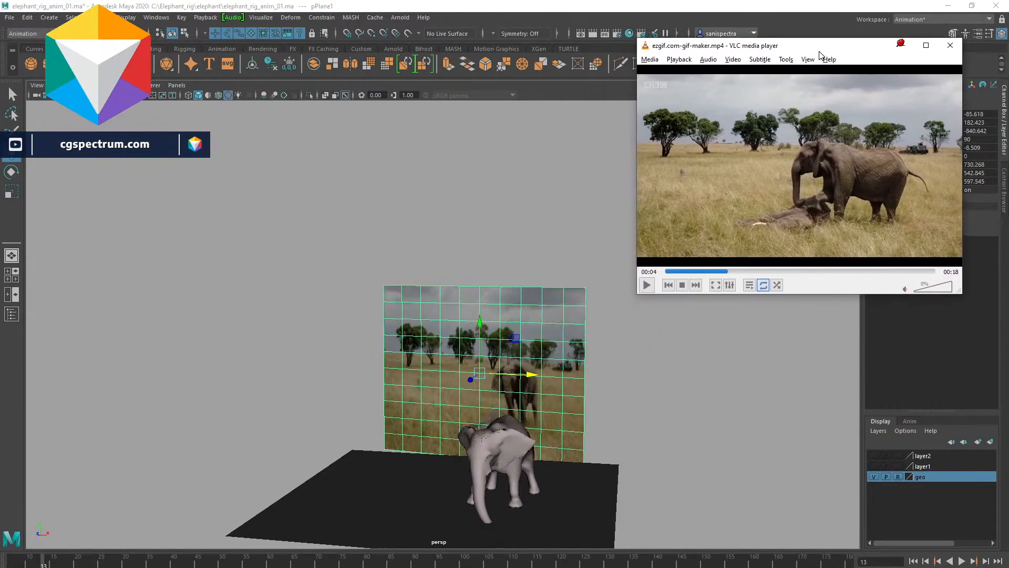
- Frame a closer view of the elephant and reference plane, then create a playblast overwriting elephant_rig.avi
left_click(644, 362)
scroll(644, 363, "up", 6)
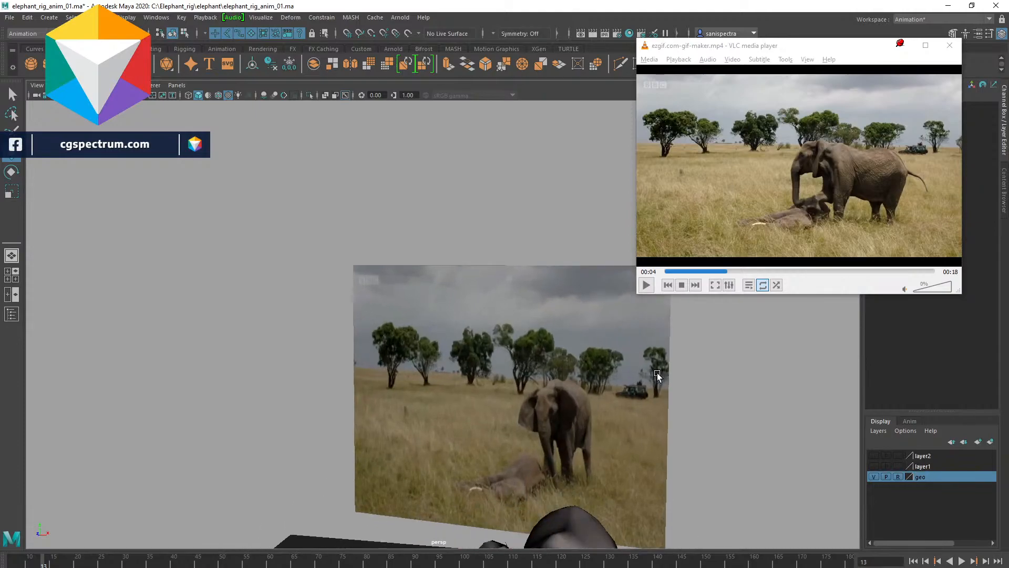
middle_click_drag(656, 373, 400, 303, "alt")
left_click_drag(401, 304, 423, 310, "alt")
middle_click_drag(423, 309, 550, 281, "alt")
middle_click_drag(340, 424, 456, 373, "alt")
left_click_drag(449, 415, 459, 372, "alt")
right_click(350, 562)
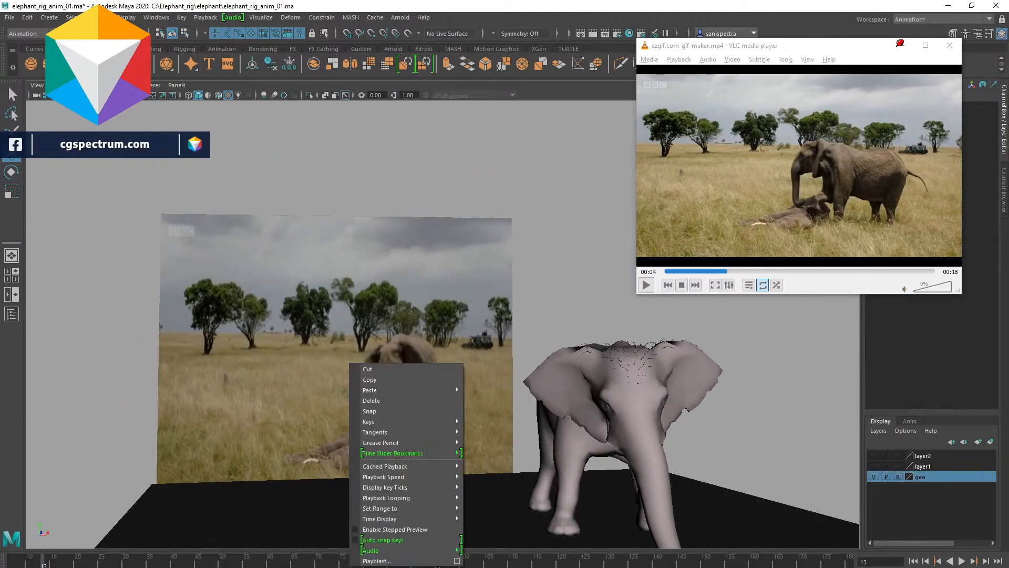
left_click(436, 561)
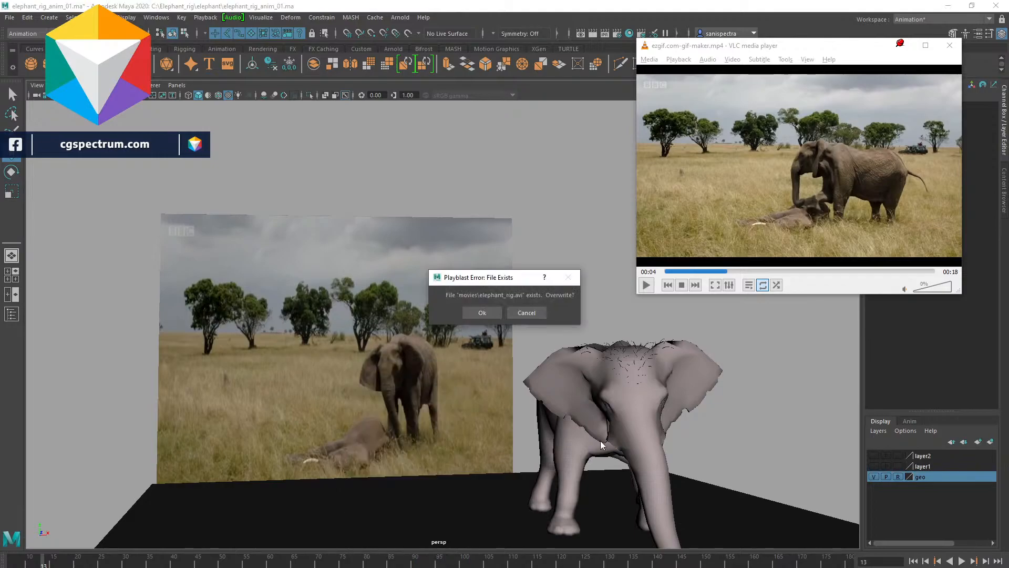
left_click(480, 312)
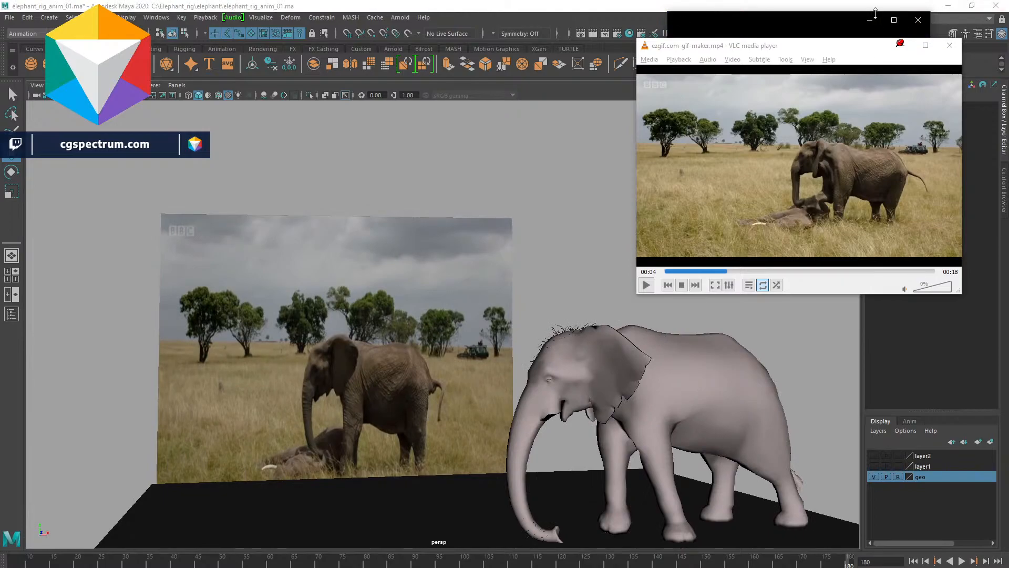
- Enlarge the playblast player window and play the playblast beside the reference clip
left_click_drag(833, 18, 349, 93)
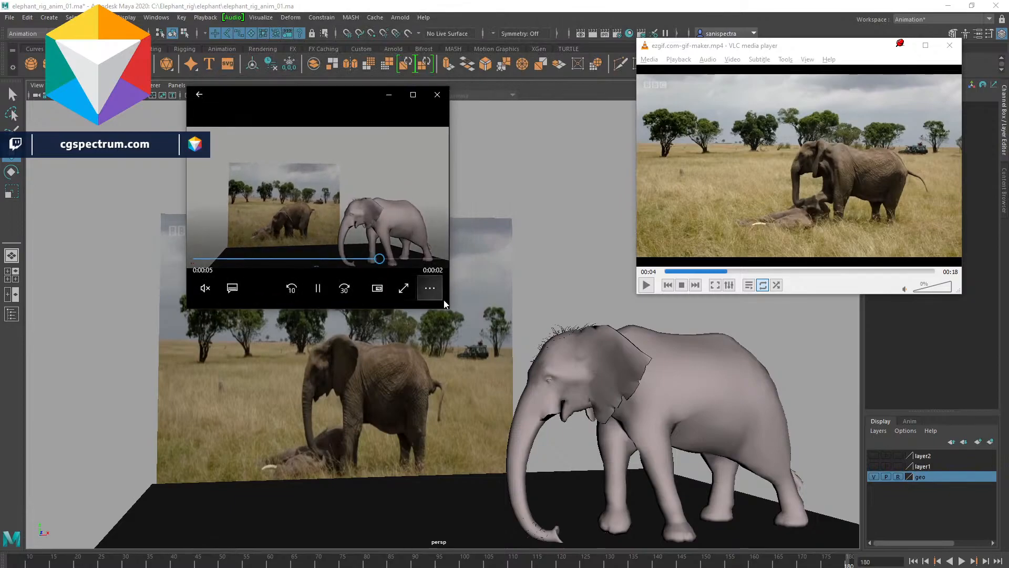
left_click_drag(446, 308, 714, 513)
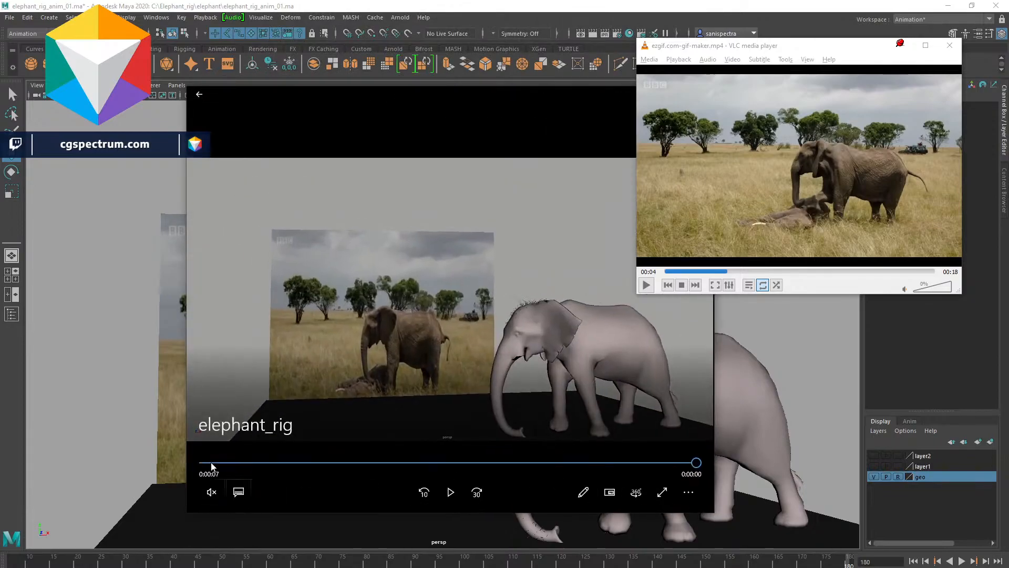
left_click(449, 493)
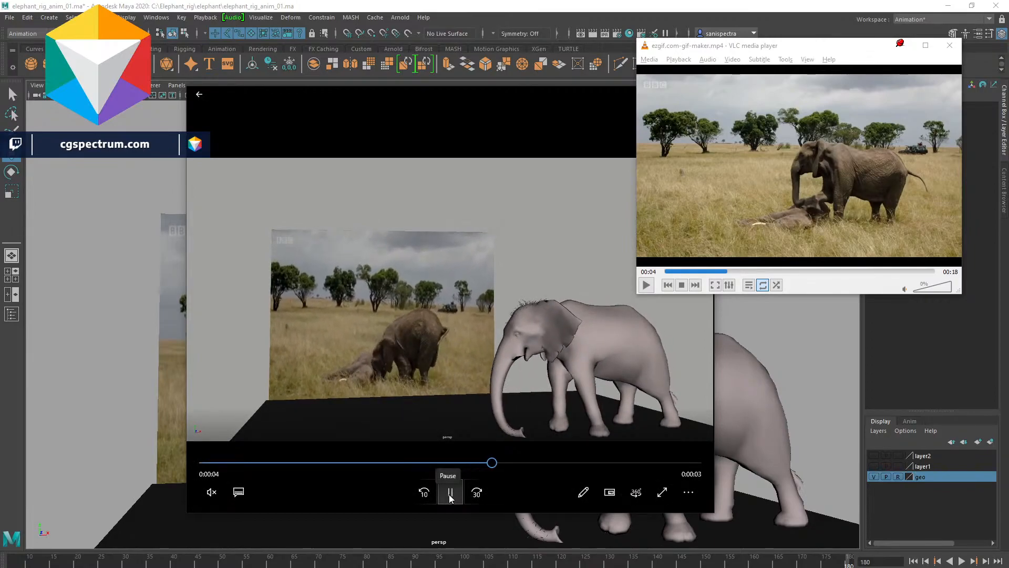
left_click_drag(525, 98, 433, 88)
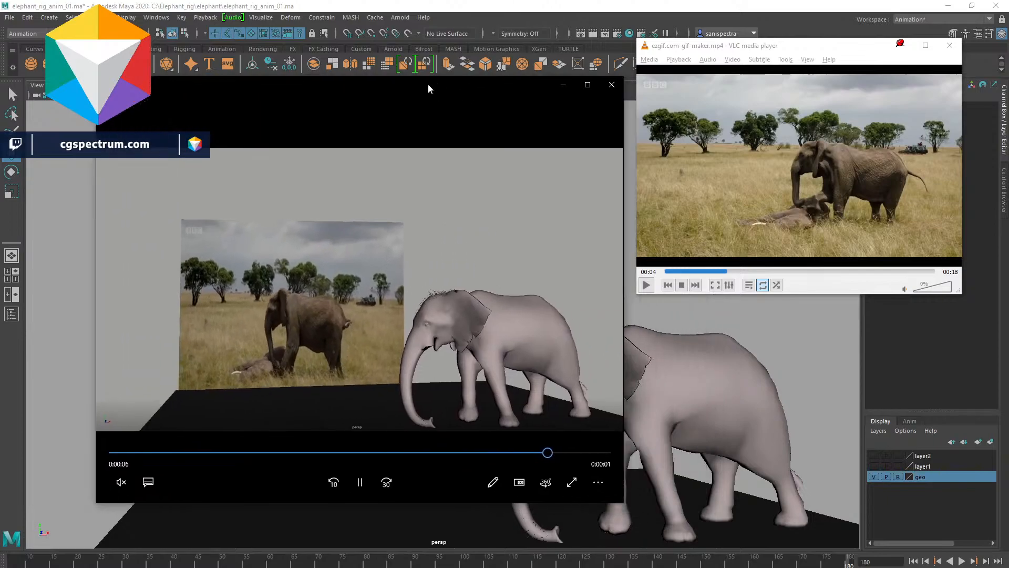
- Close the playblast player and return the timeline to its start
left_click(605, 87)
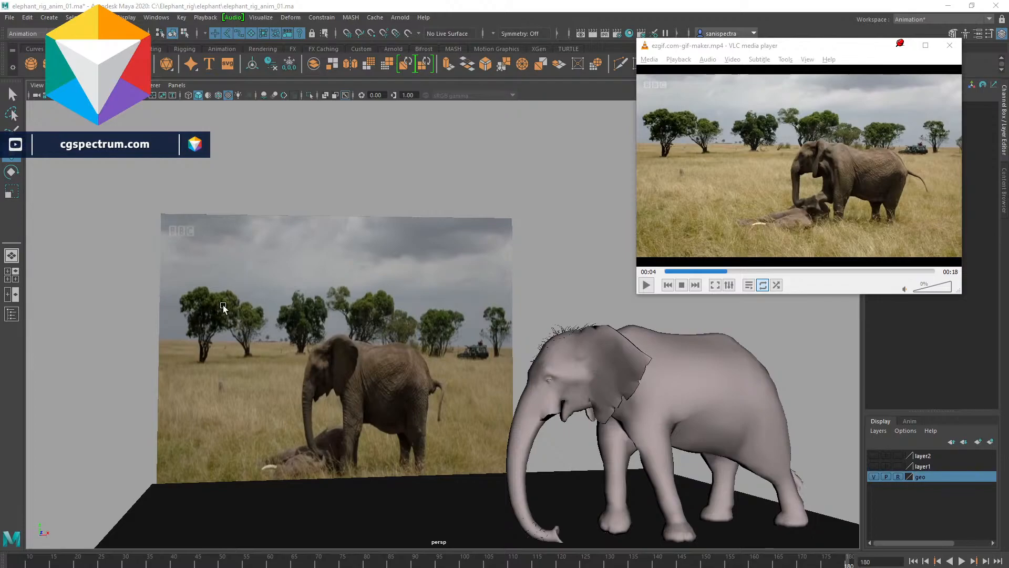
left_click_drag(371, 164, 444, 252)
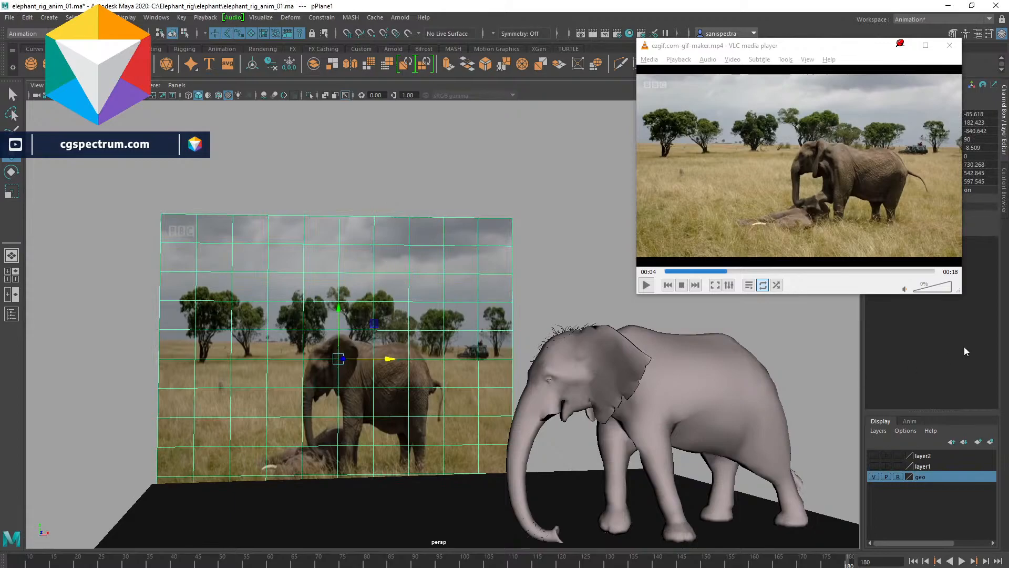
left_click(600, 287)
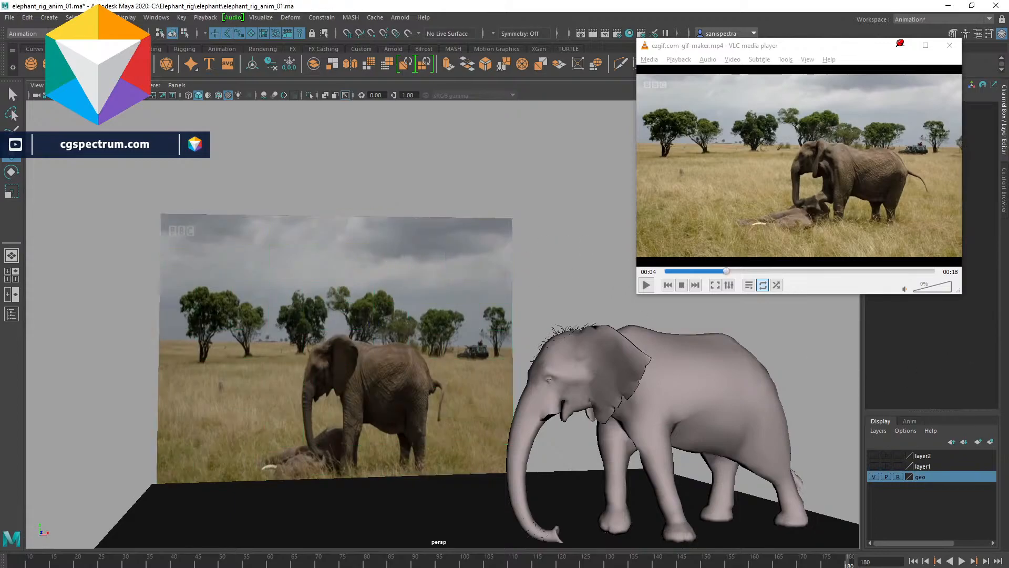
left_click(3, 565)
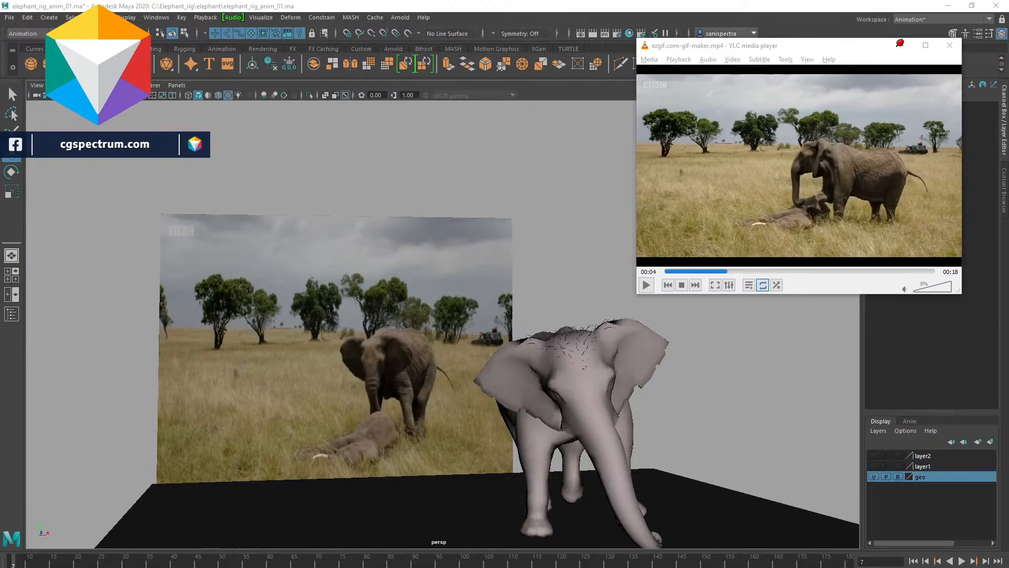
- Select the reference image plane and close the reference clip player
left_click(352, 234)
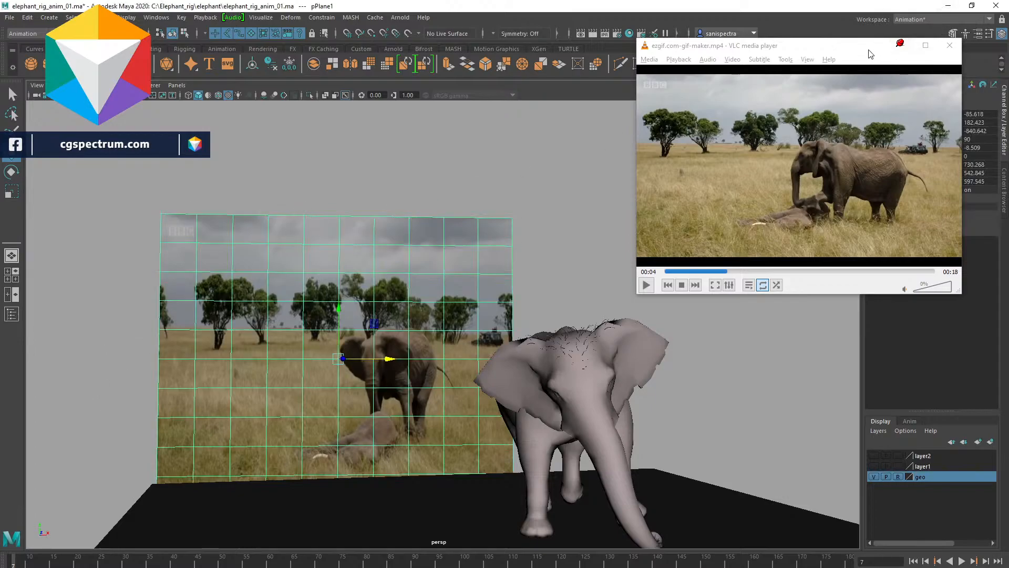
left_click(901, 45)
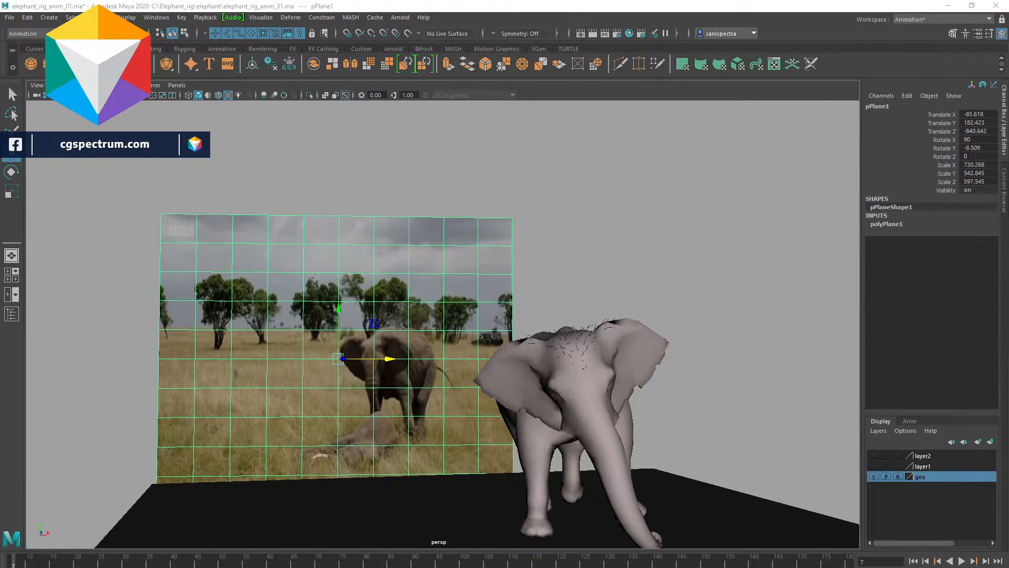
left_click(989, 33)
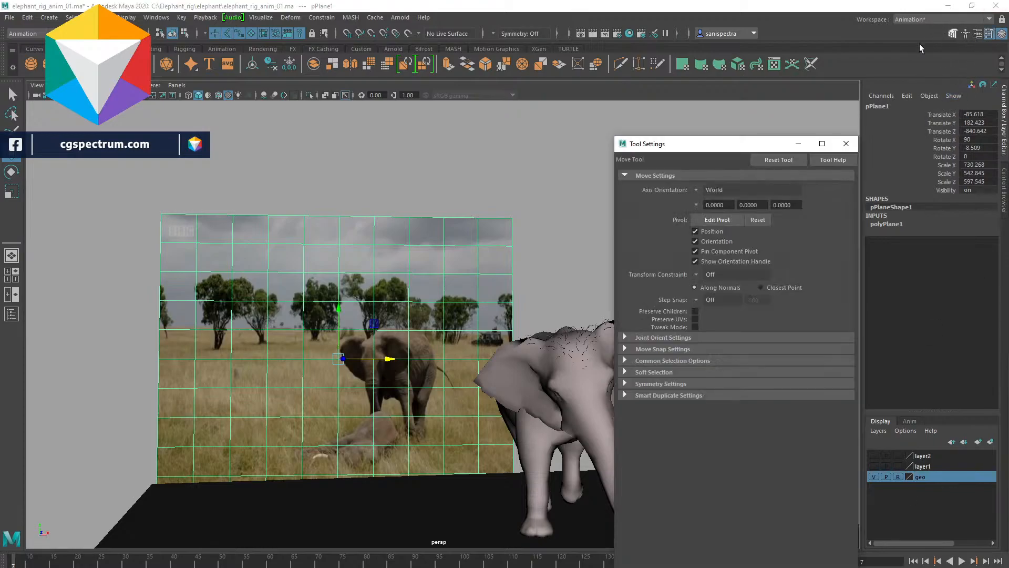
left_click(846, 143)
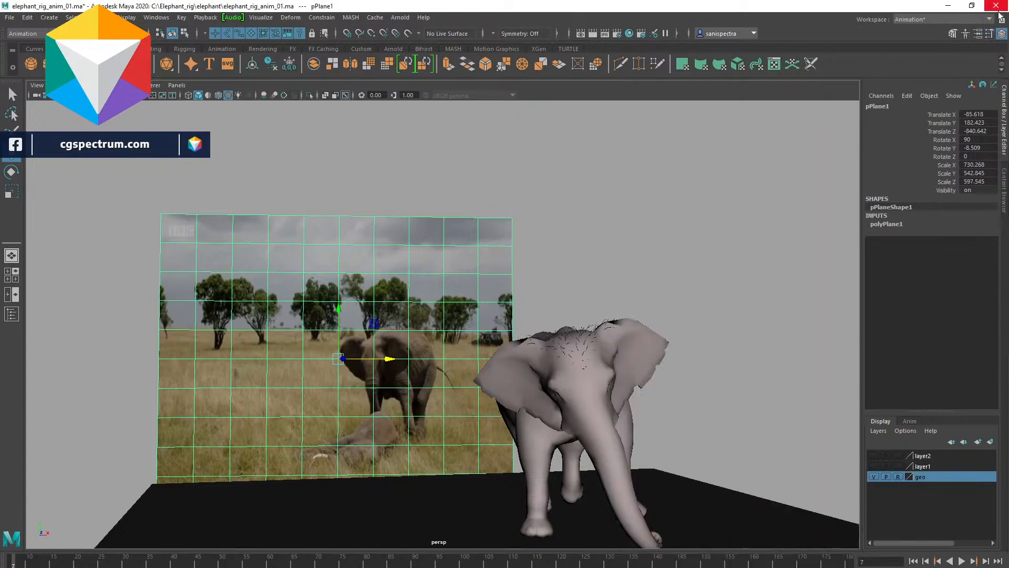
- Load ezgif-frame-001.jpg from the Ref_image_seq folder as the image sequence on the reference plane's material
left_click(981, 34)
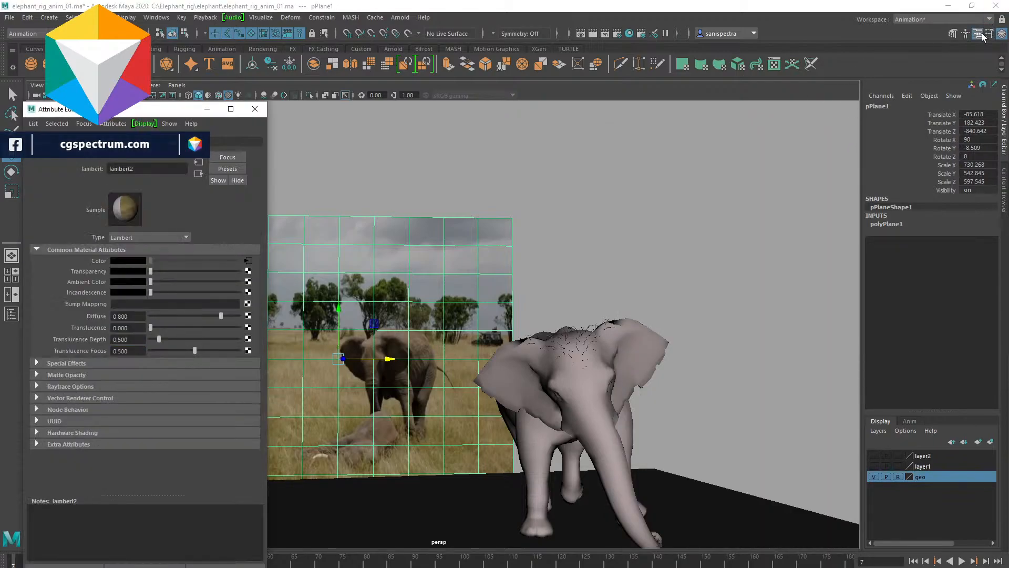
left_click(248, 260)
left_click(244, 286)
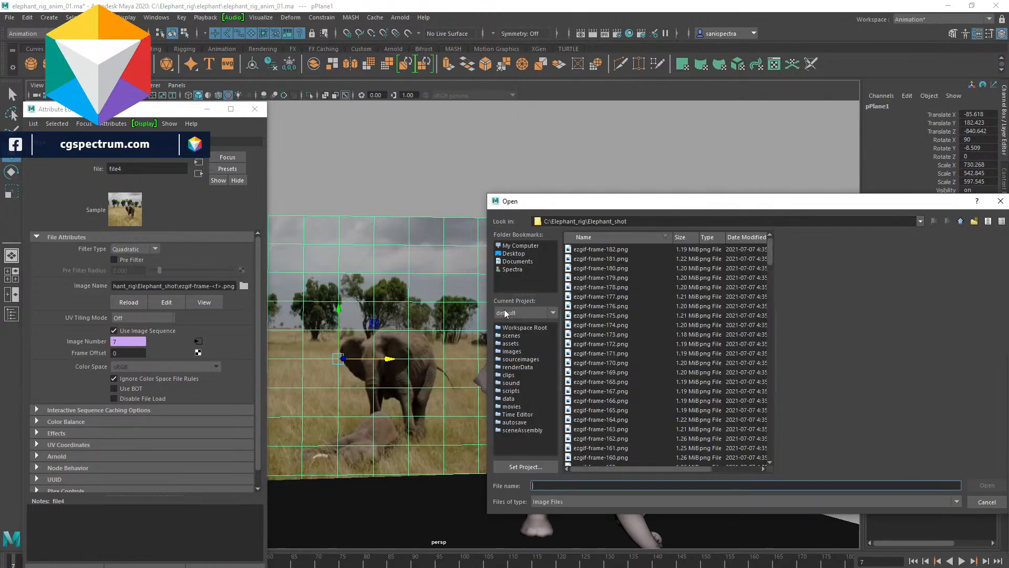
left_click(960, 222)
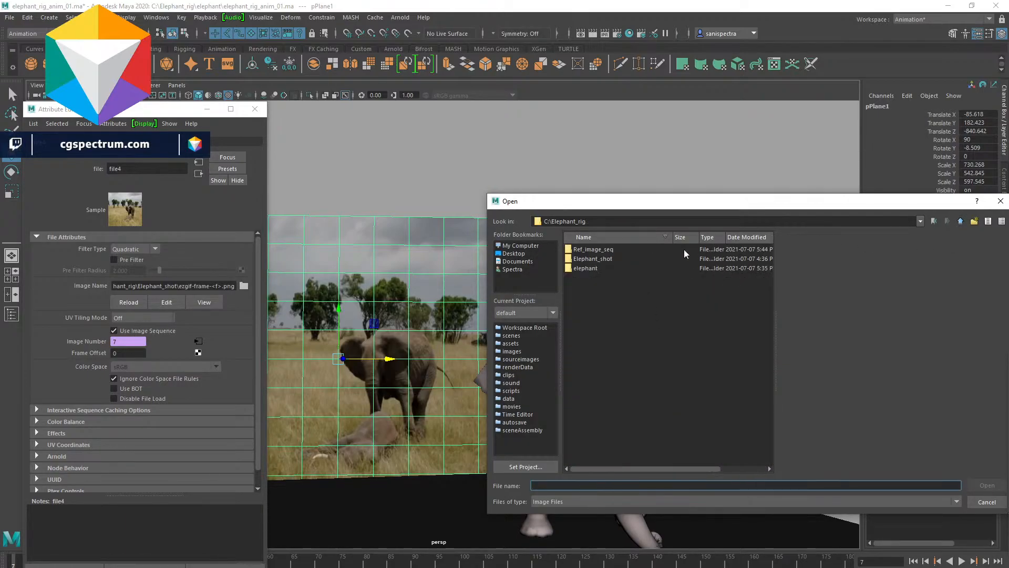
double_click(611, 247)
left_click(610, 250)
scroll(657, 399, "down", 20)
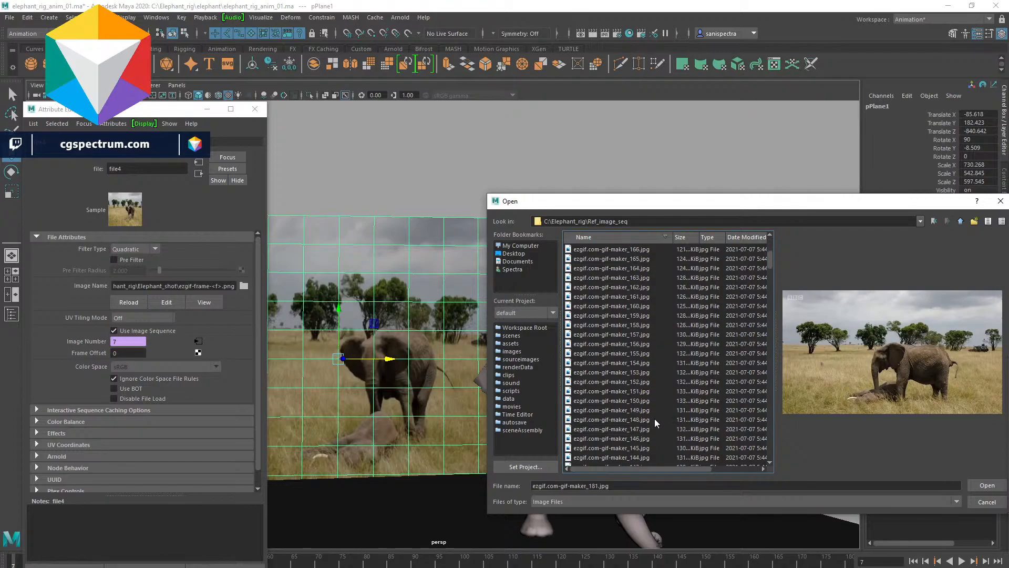
left_click_drag(770, 304, 757, 468)
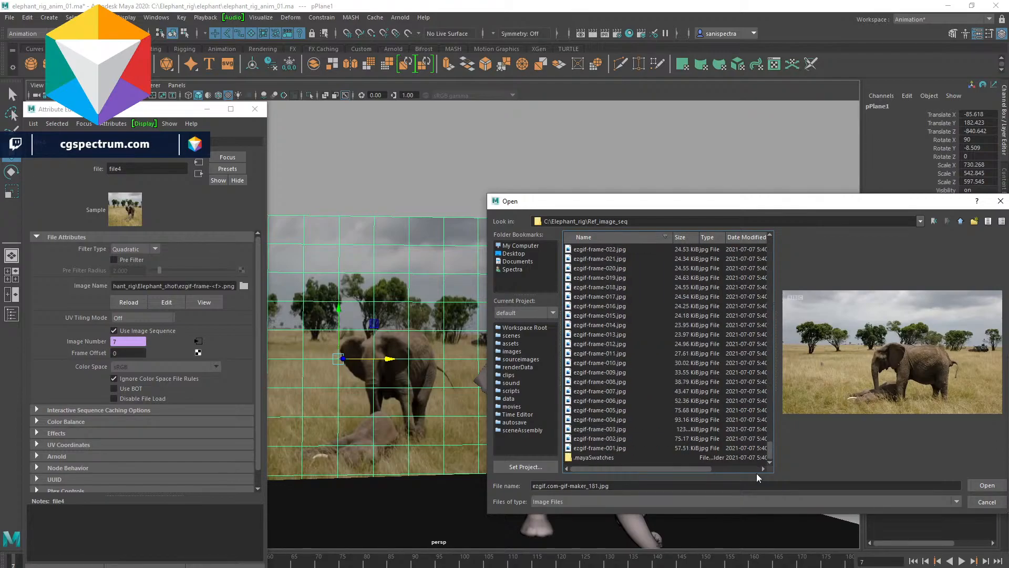
left_click(644, 448)
left_click(975, 479)
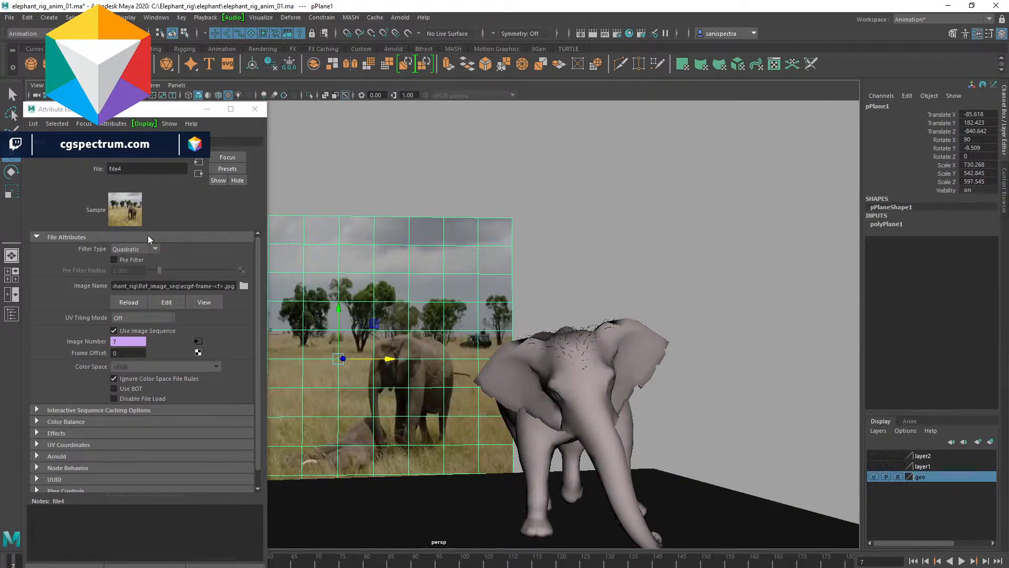
- Play and scrub the timeline to compare the new reference sequence against the elephant
left_click(254, 109)
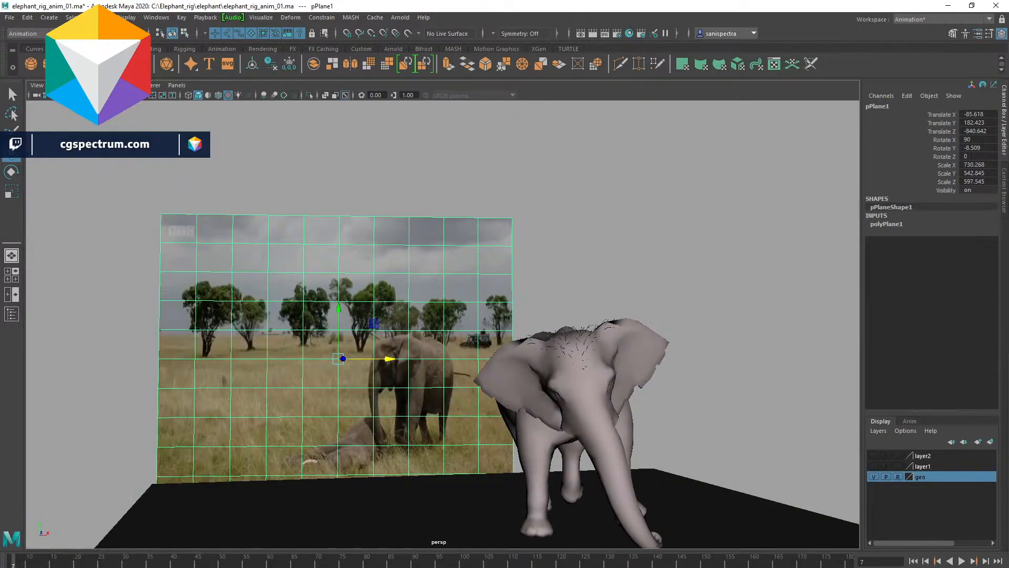
left_click(962, 561)
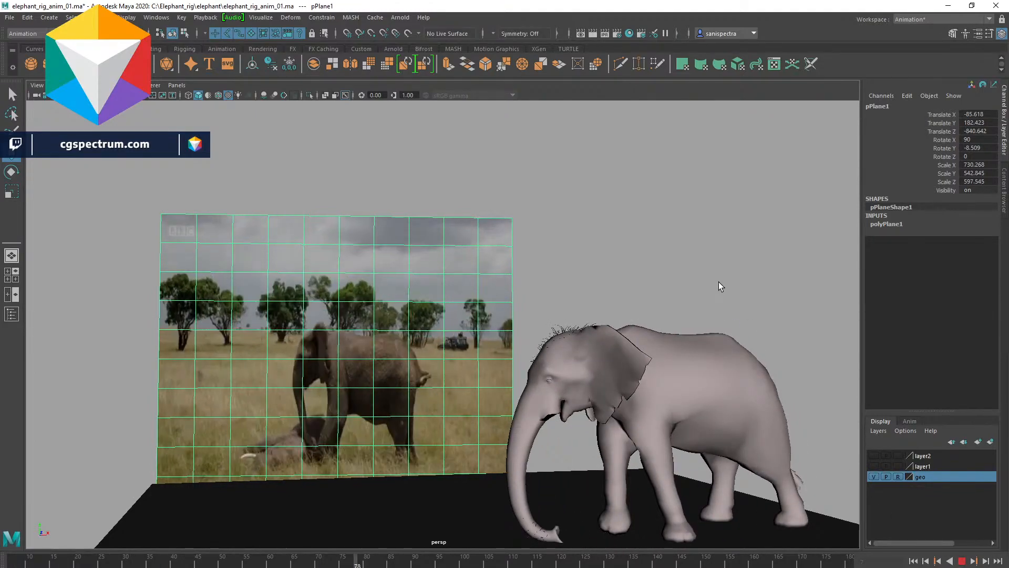
left_click(966, 561)
left_click(961, 561)
key("Escape")
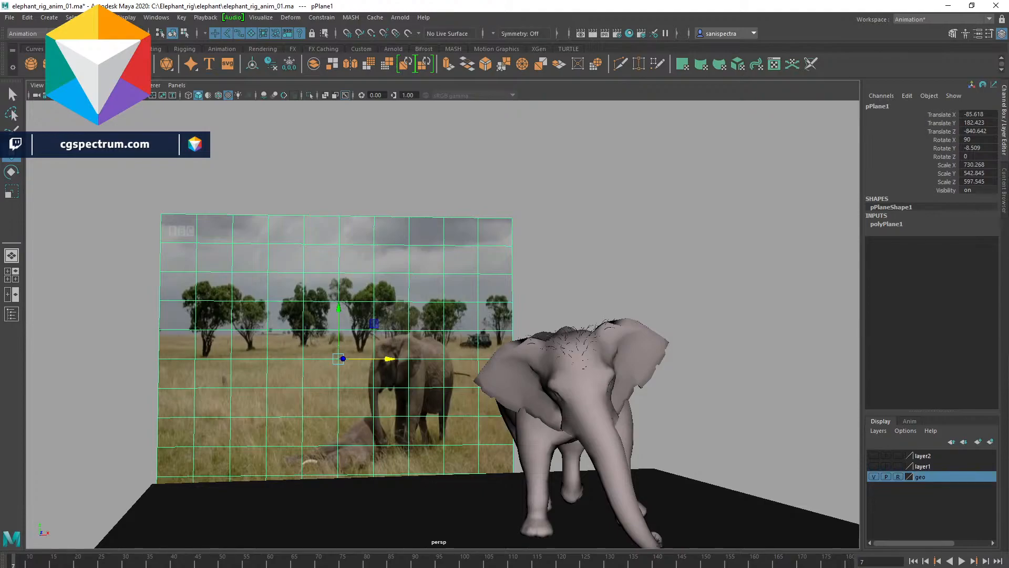
mouse_move(363, 563)
left_mouse_down()
mouse_move(425, 566)
mouse_move(343, 566)
mouse_move(846, 565)
left_mouse_up()
left_click_drag(786, 553, 2, 552)
key("alt+Tab")
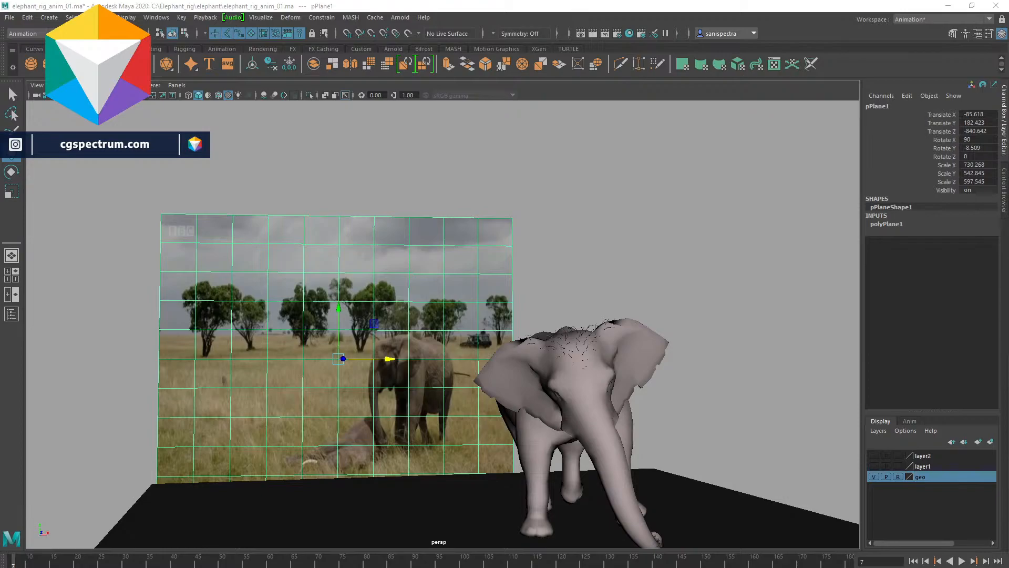
key("alt+Tab")
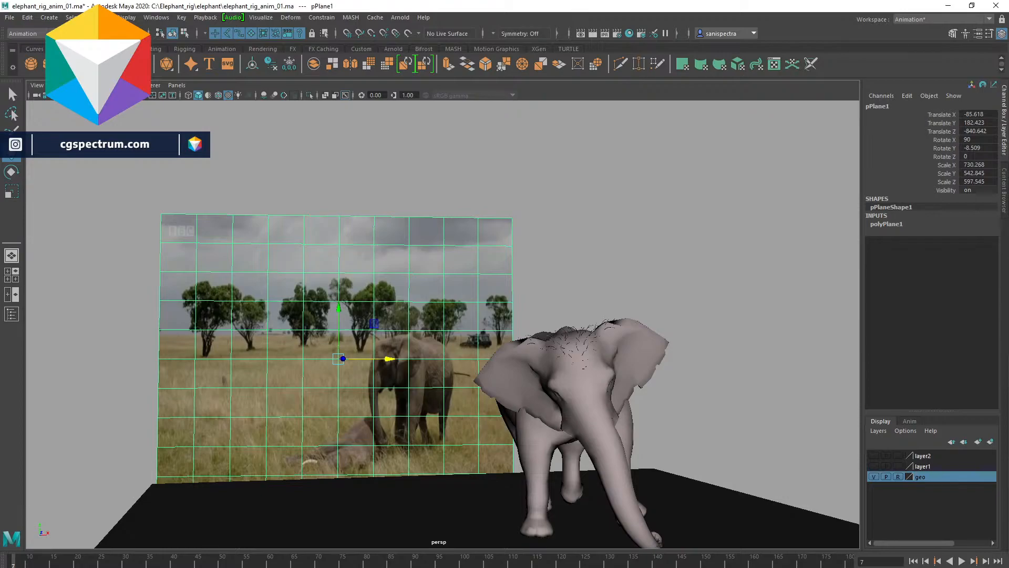
key("alt+Tab")
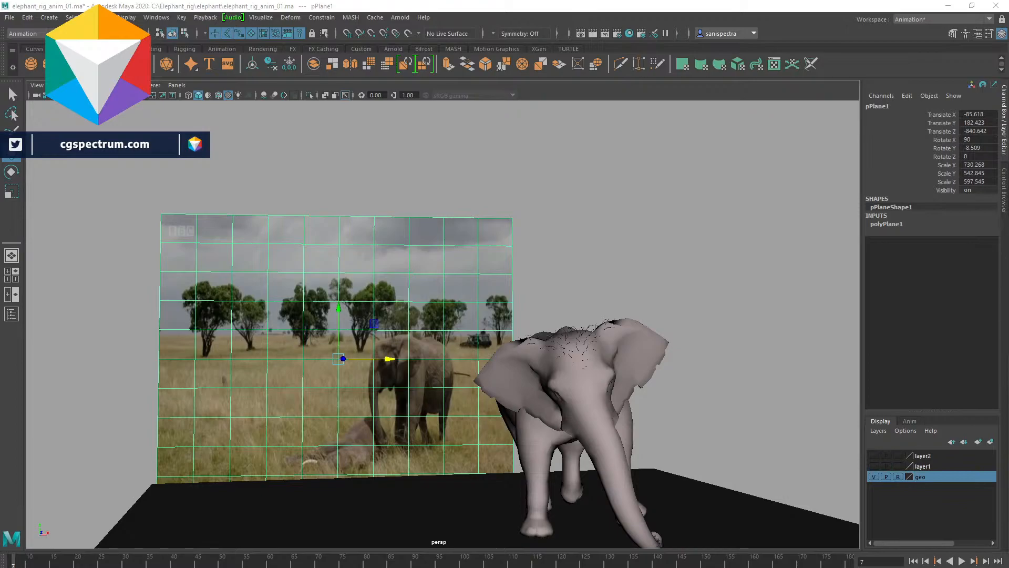
- Reload the plane's image sequence from ezgif-frame-001.png in the Elephant_shot folder and scrub it back to the start
left_click(976, 33)
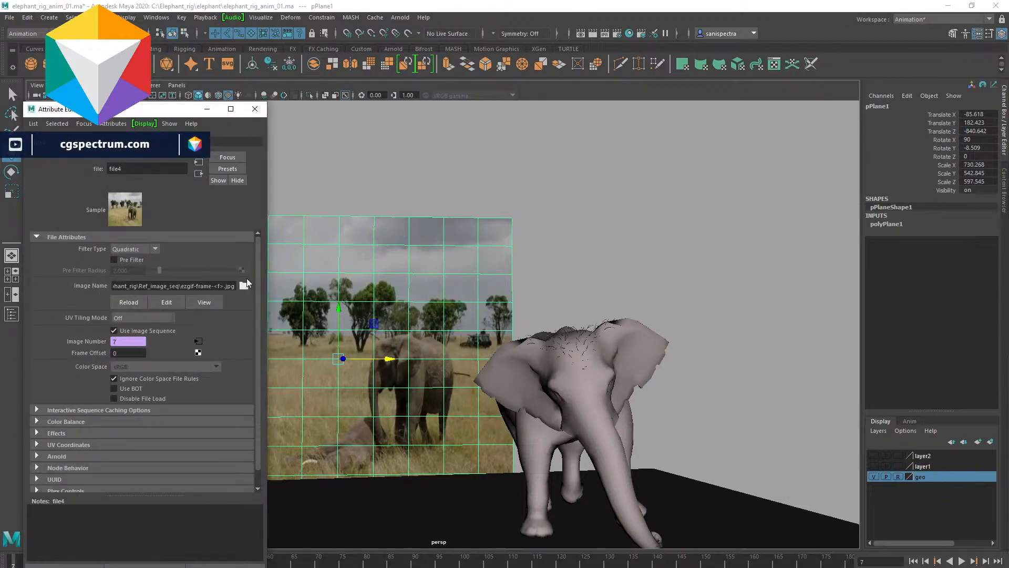
left_click(243, 285)
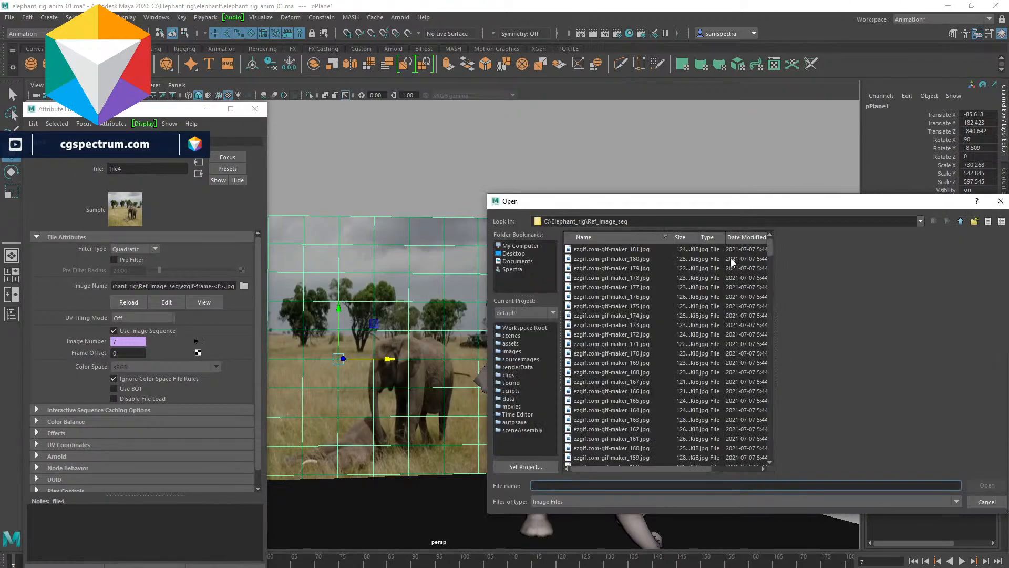
left_click(960, 220)
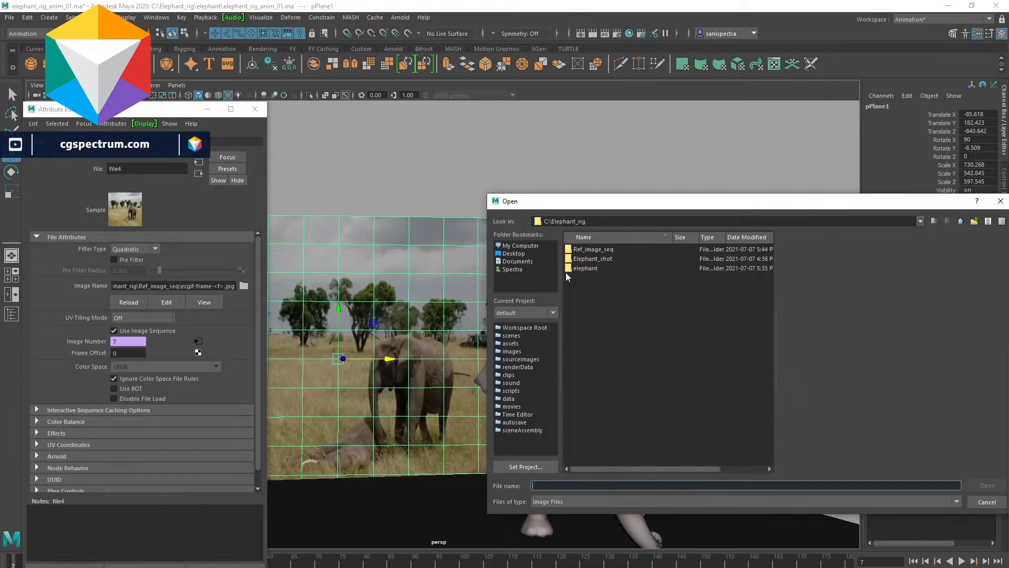
left_click(592, 259)
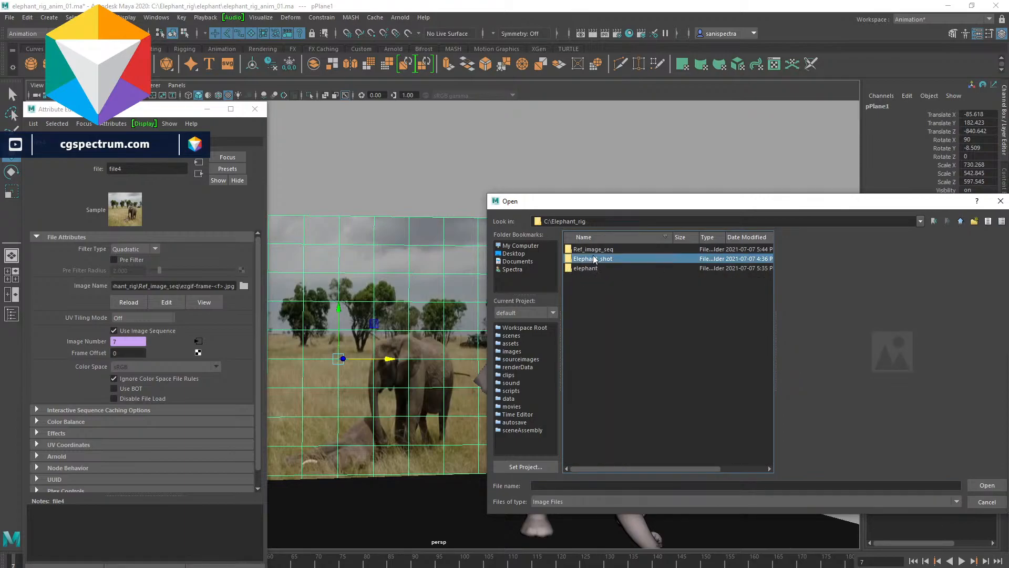
double_click(593, 258)
scroll(698, 394, "down", 15)
scroll(675, 415, "down", 20)
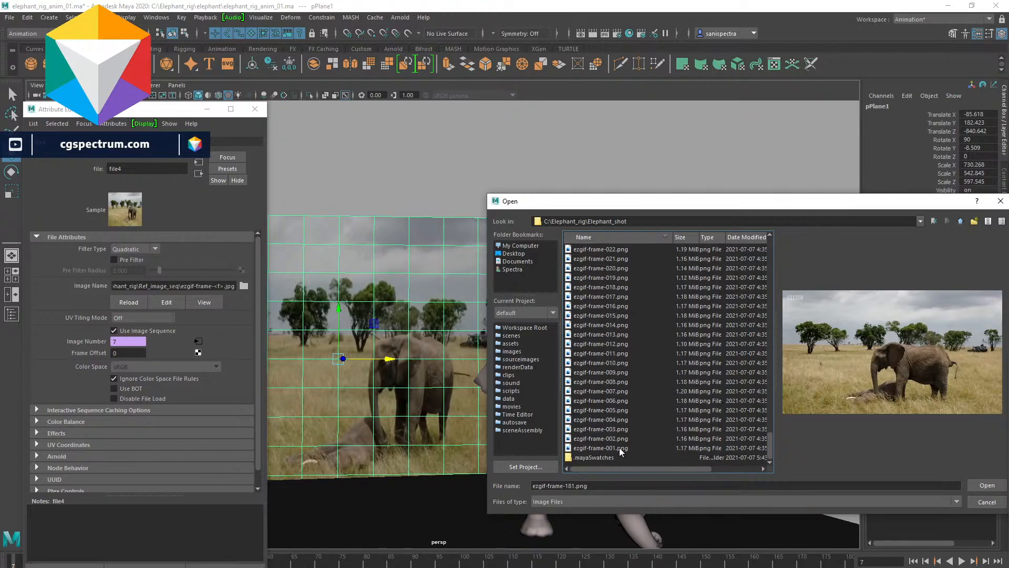
left_click(600, 448)
left_click(986, 484)
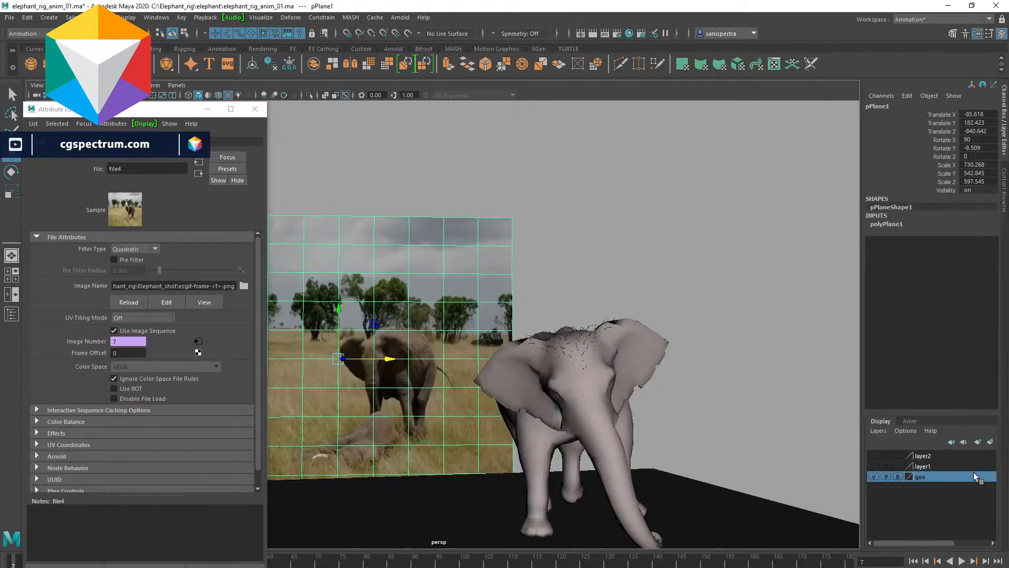
left_click_drag(666, 567, 14, 566)
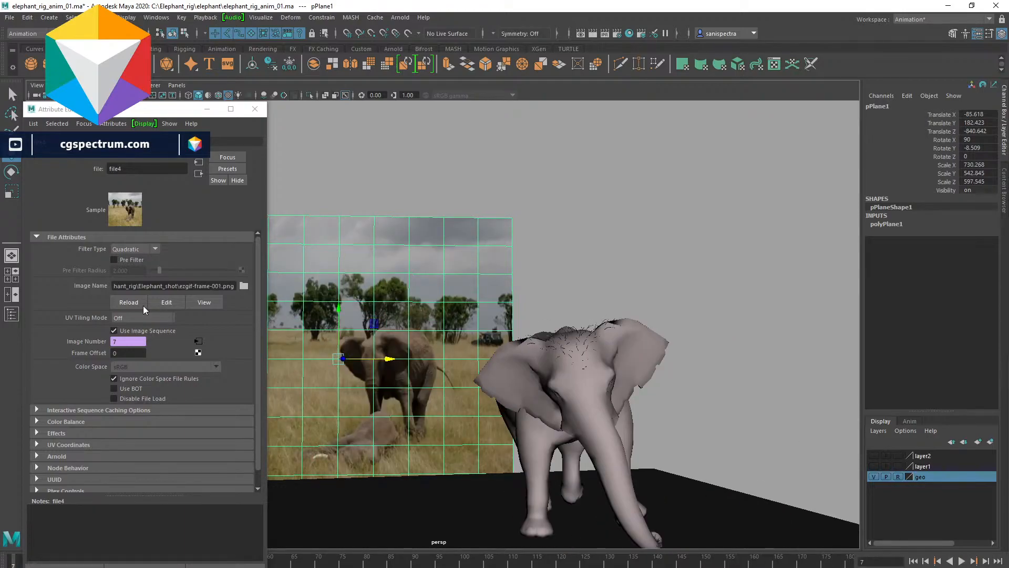
left_click(255, 109)
- Play the animation with the reference sequence a few times, stopping and returning to the start
left_click(961, 560)
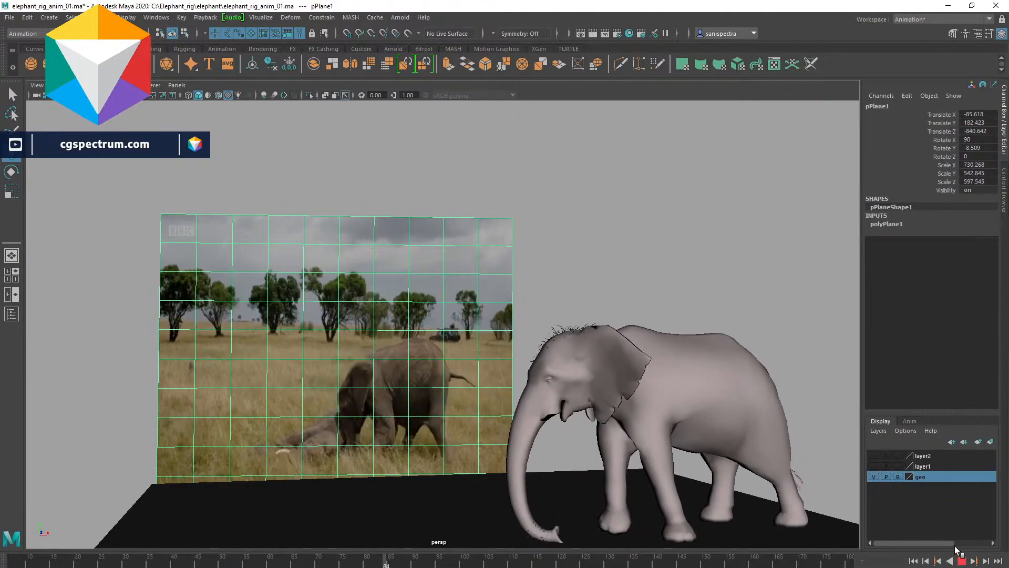
left_click(962, 561)
left_click_drag(69, 562, 3, 561)
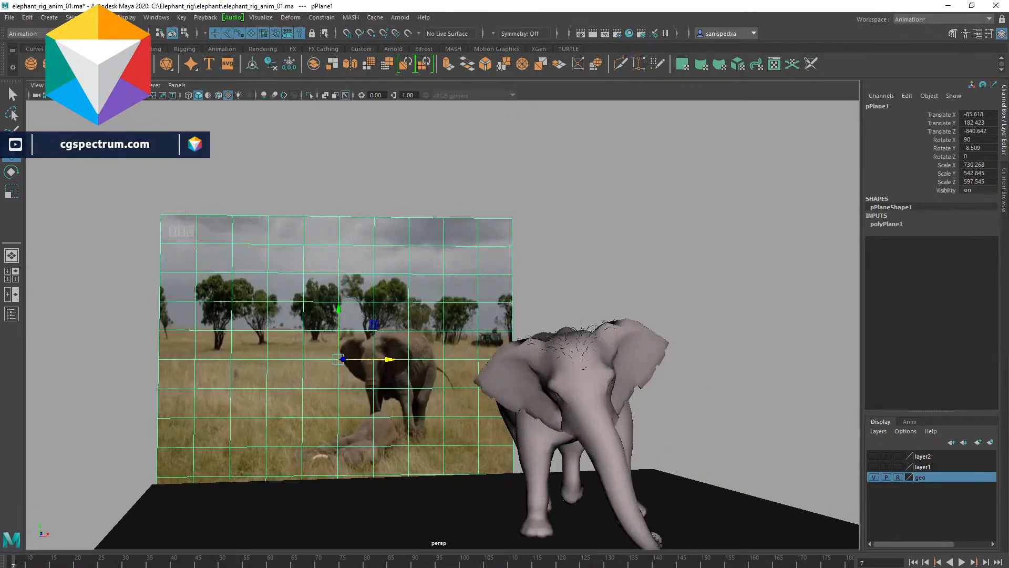
left_click(962, 562)
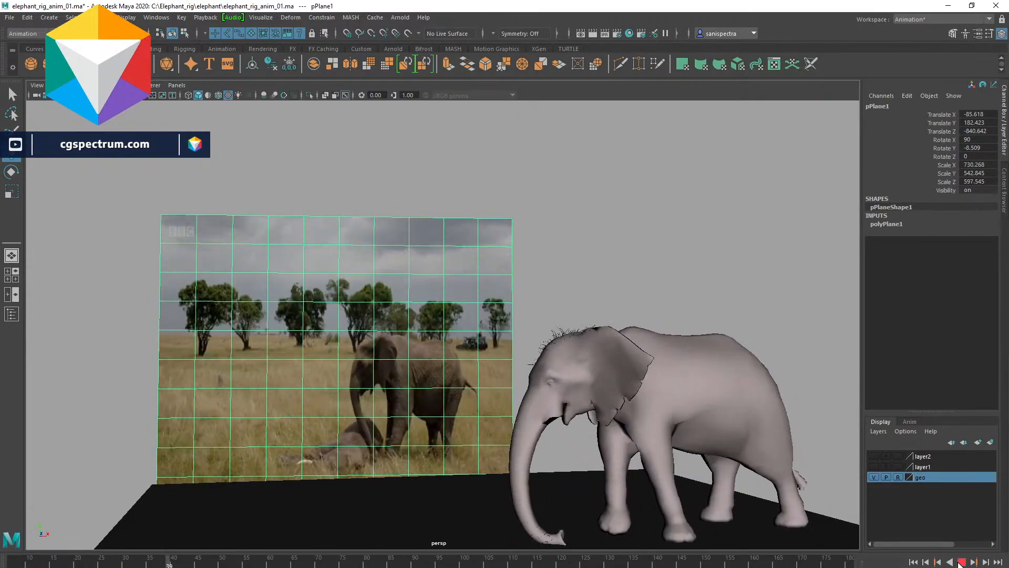
key("Escape")
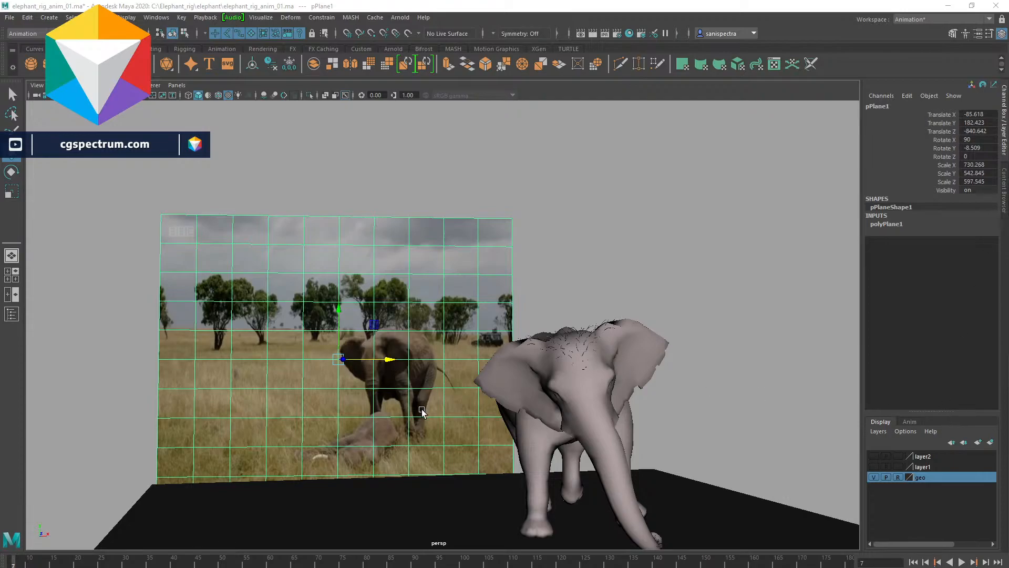
key("alt+v")
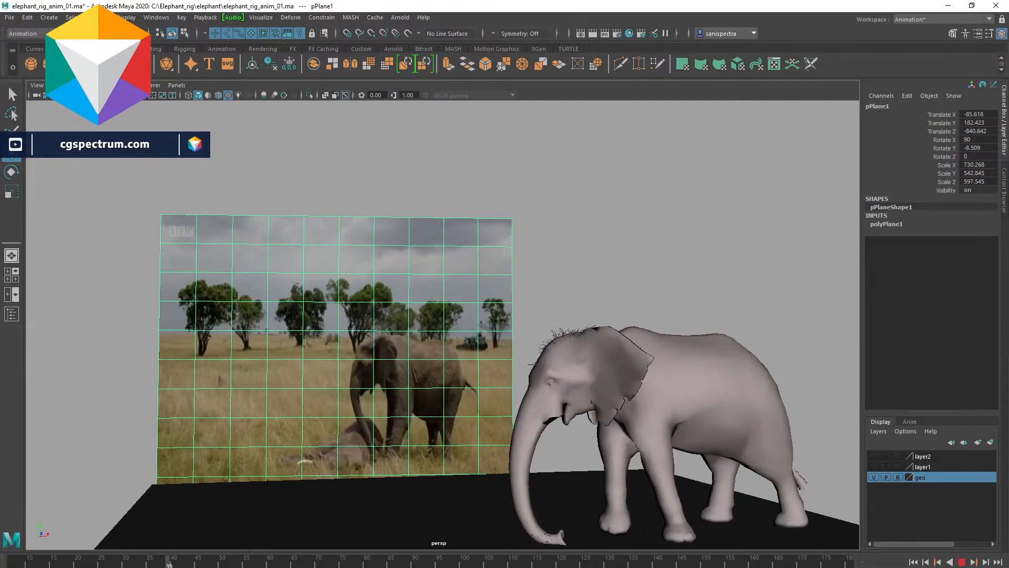
key("Escape")
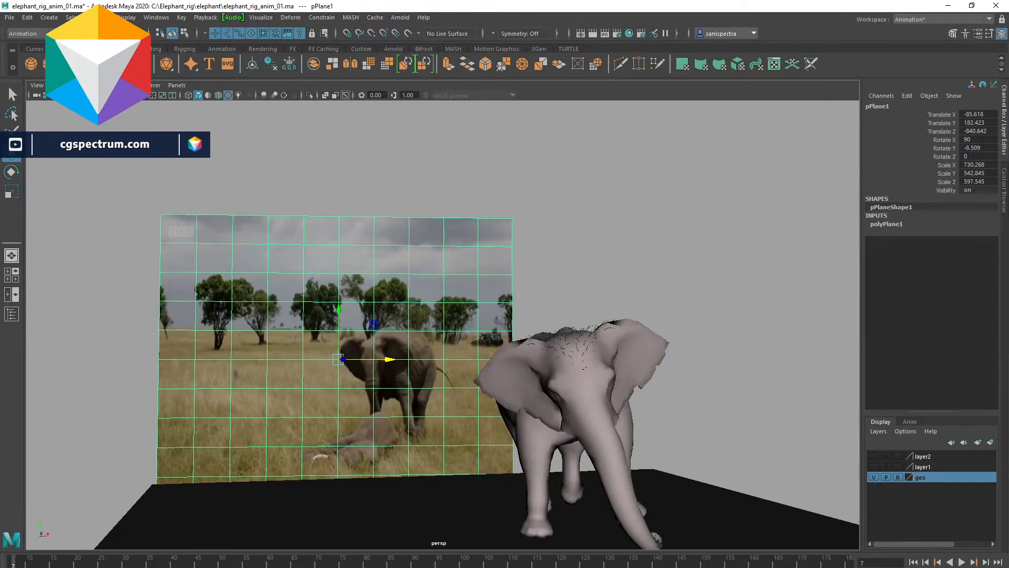
left_click(962, 562)
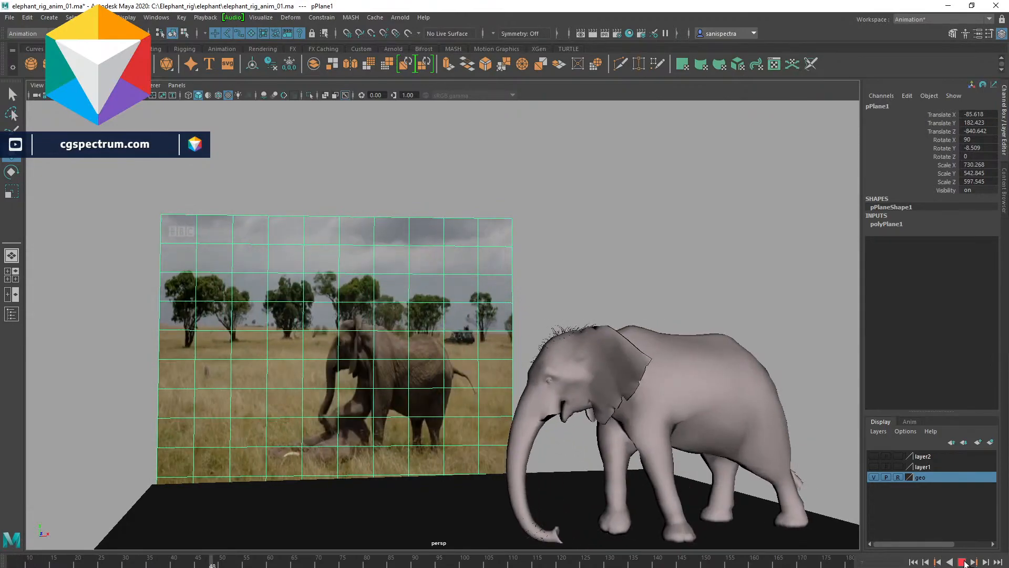
left_click(962, 562)
left_click(23, 564)
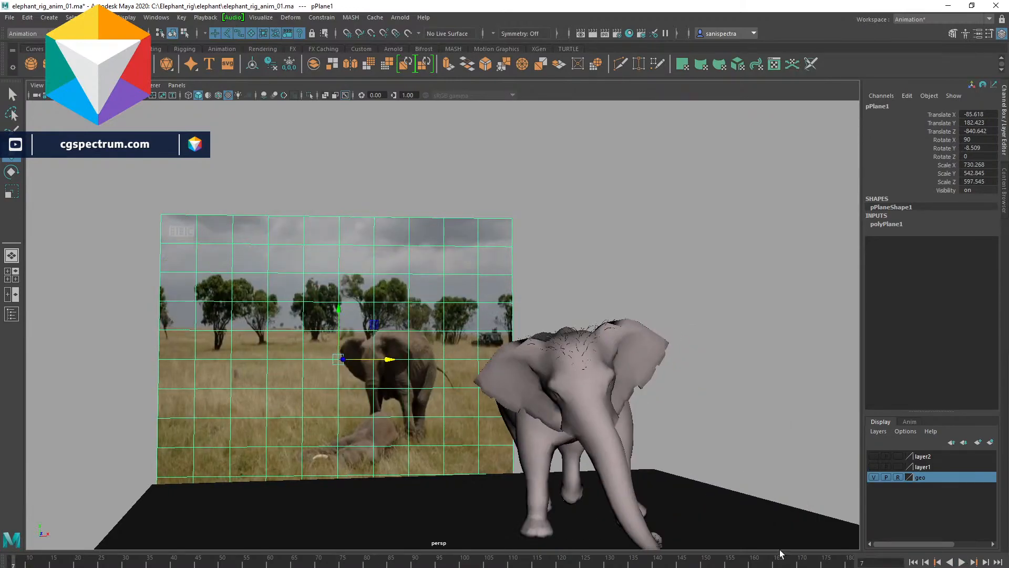
- Play and scrub the animation against the reference sequence, then close the Preferences window
left_click(961, 562)
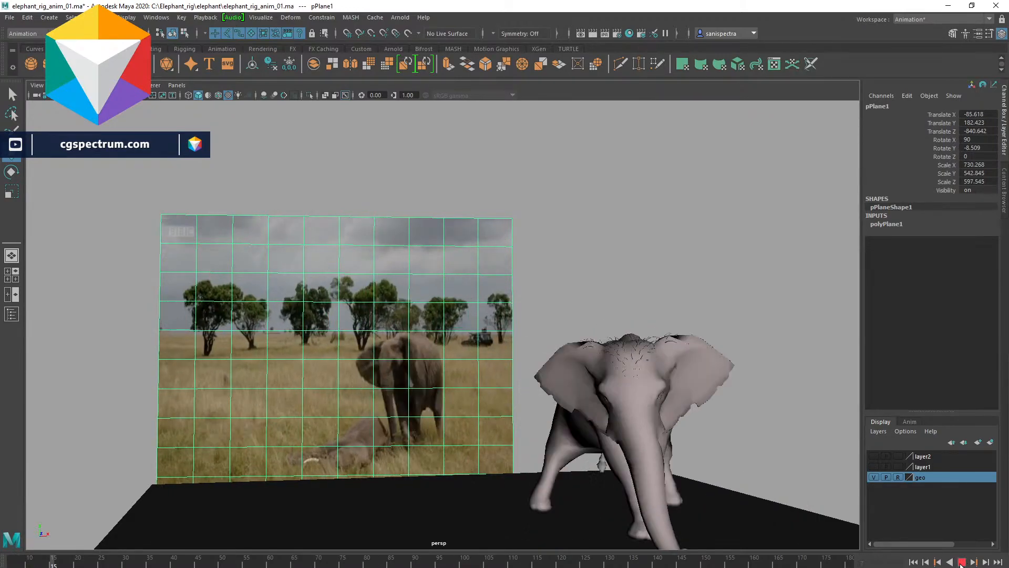
left_click(7, 565)
key("alt+v")
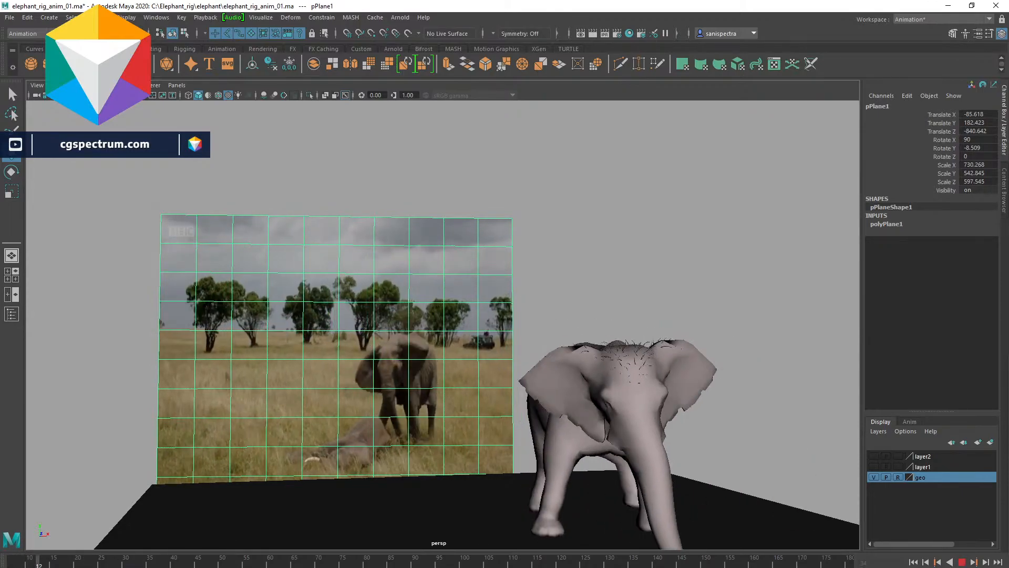
left_click(19, 565)
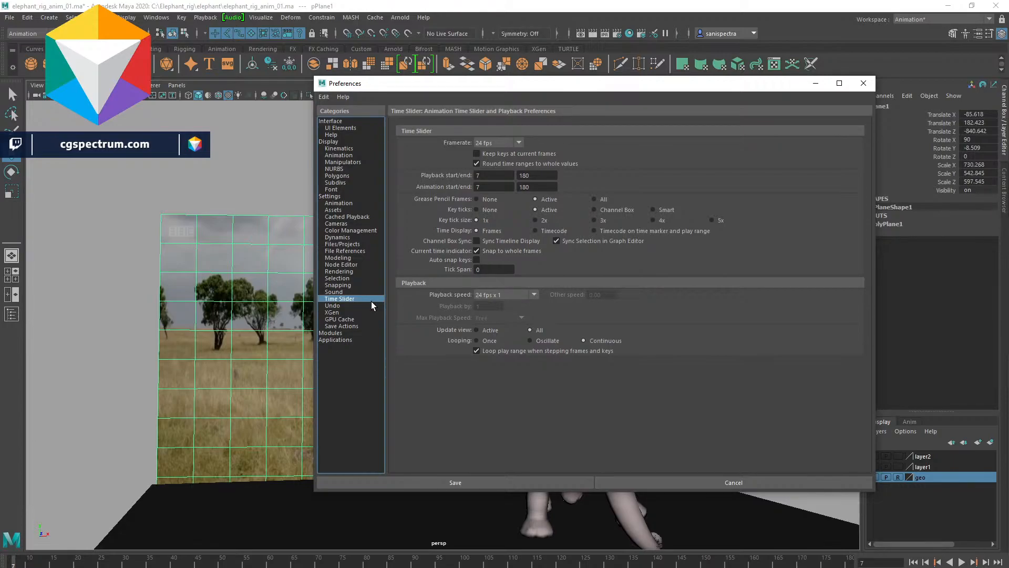
left_click(863, 83)
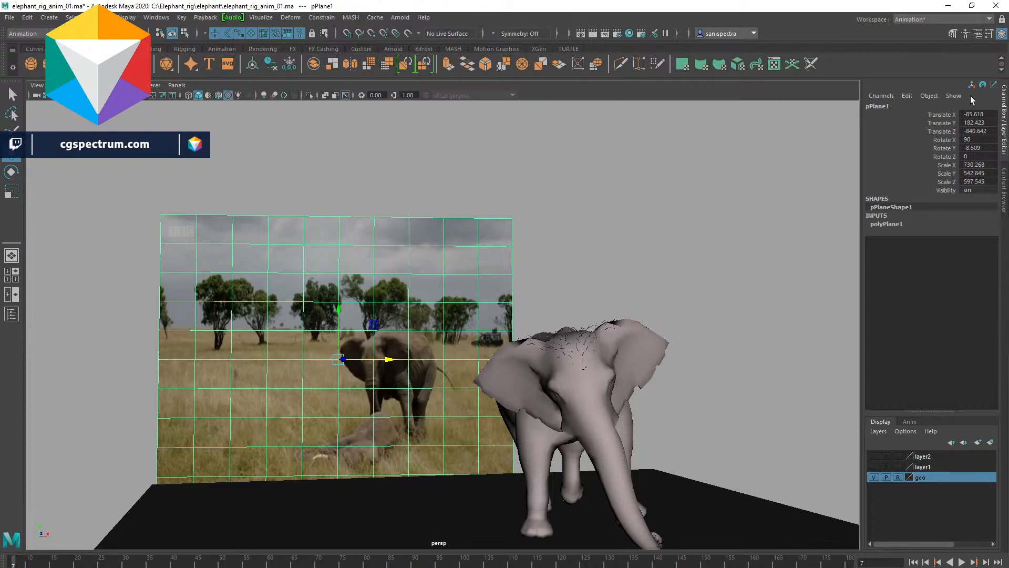
- Open the Attribute Editor for the file texture, expand its sections and enable Use Interactive Sequence Caching
left_click(978, 35)
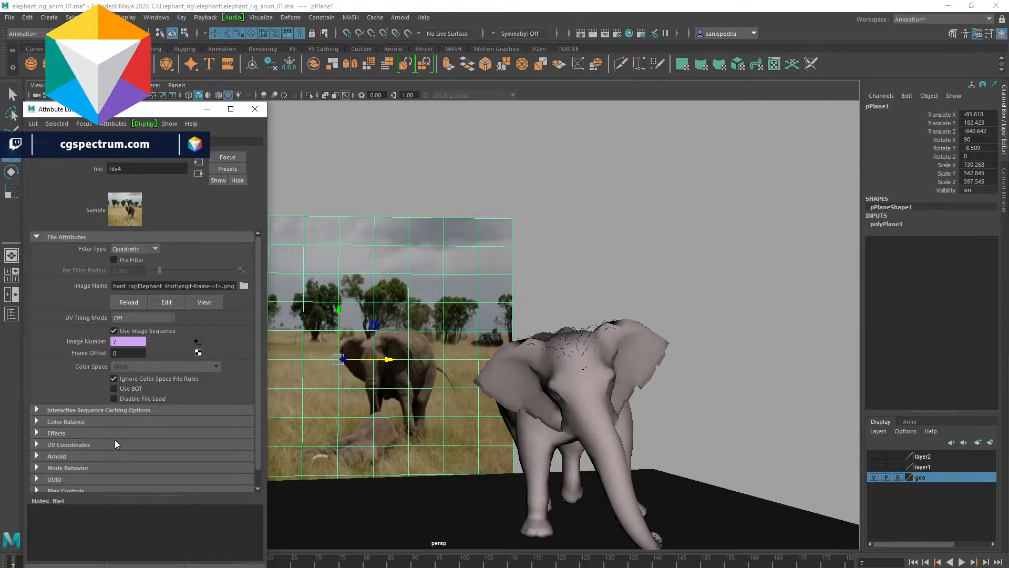
scroll(114, 439, "down", 1)
left_click(70, 474)
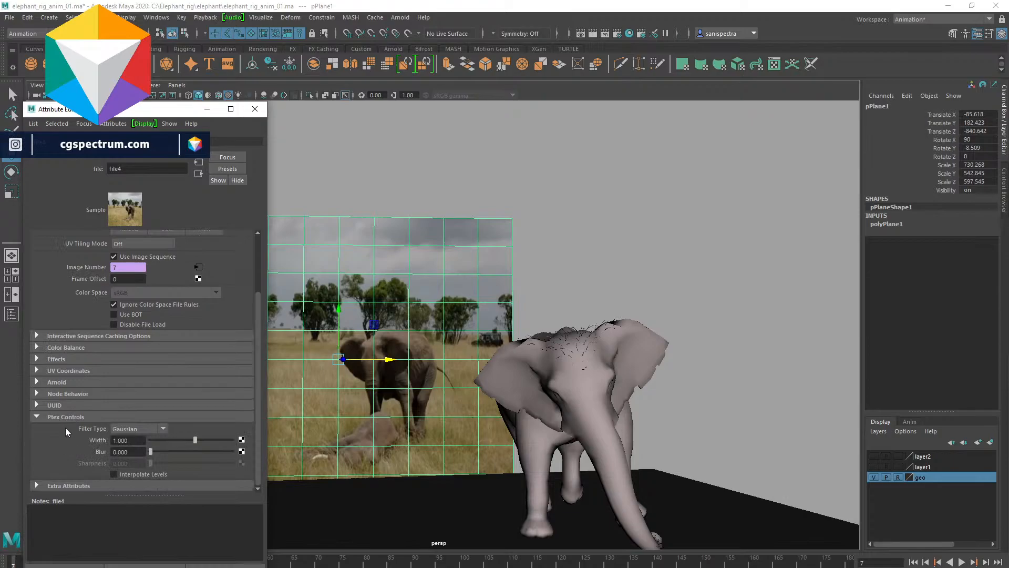
left_click(50, 382)
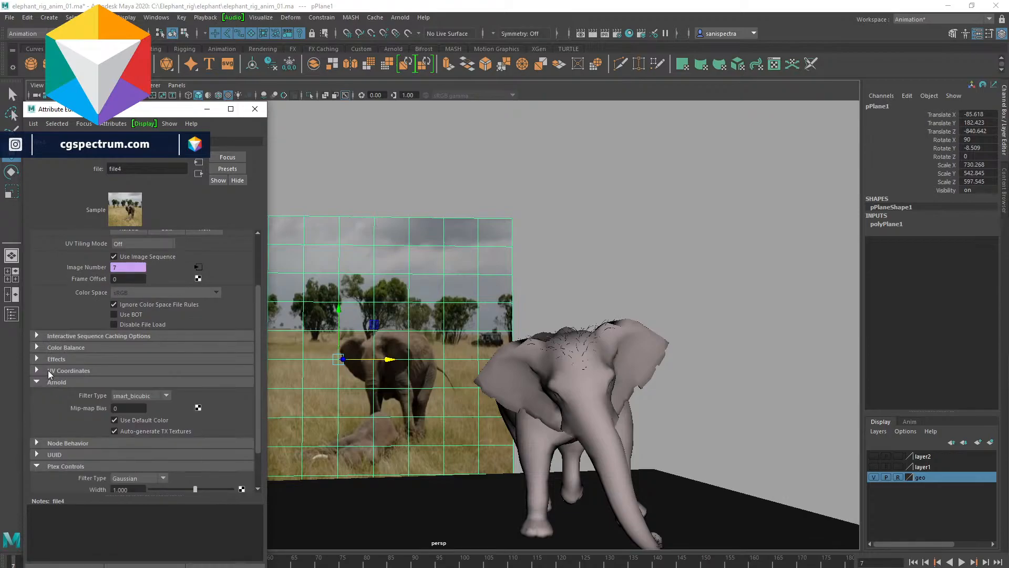
left_click(49, 370)
left_click(52, 360)
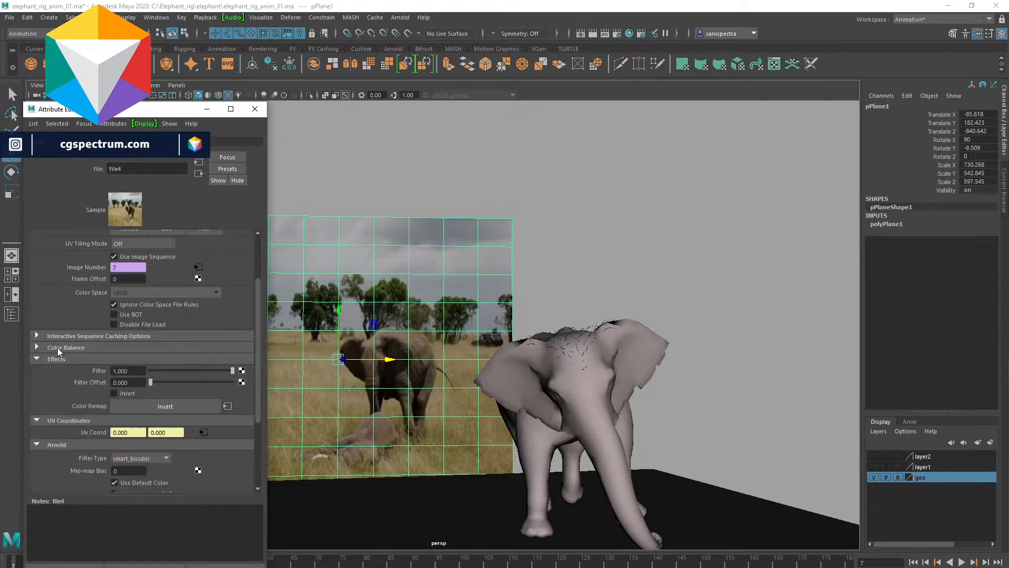
left_click(58, 347)
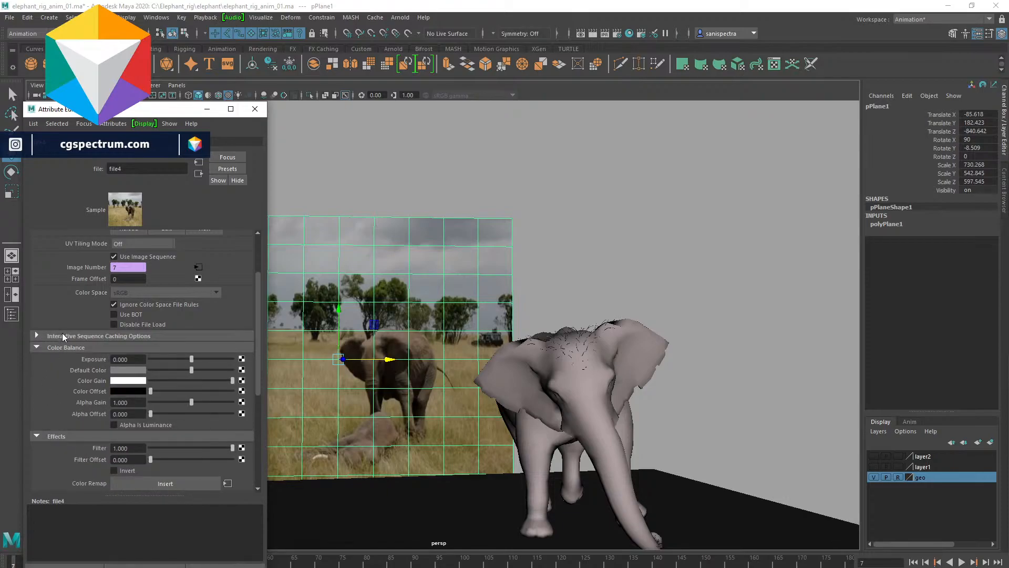
left_click(61, 336)
left_click(113, 347)
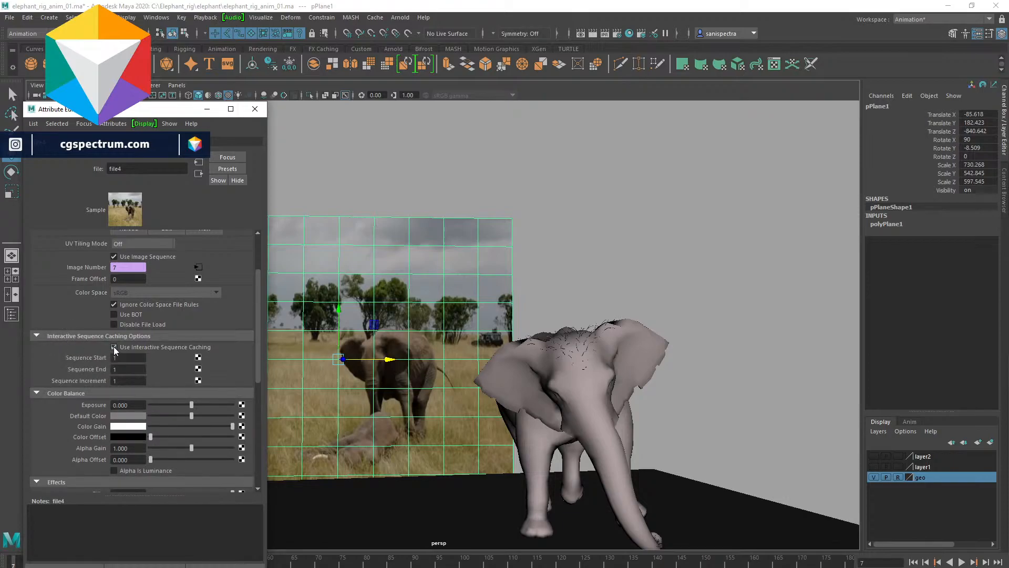
- Move the Attribute Editor aside and play and scrub the animation to test the reference playback
left_click_drag(158, 115, 778, 15)
key("alt+v")
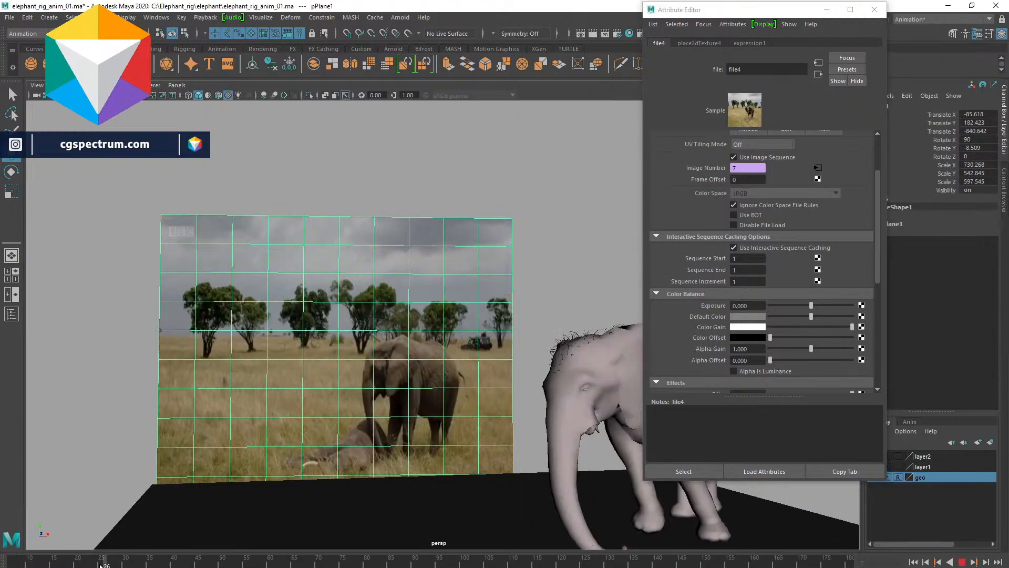
key("alt+v")
left_click(572, 247)
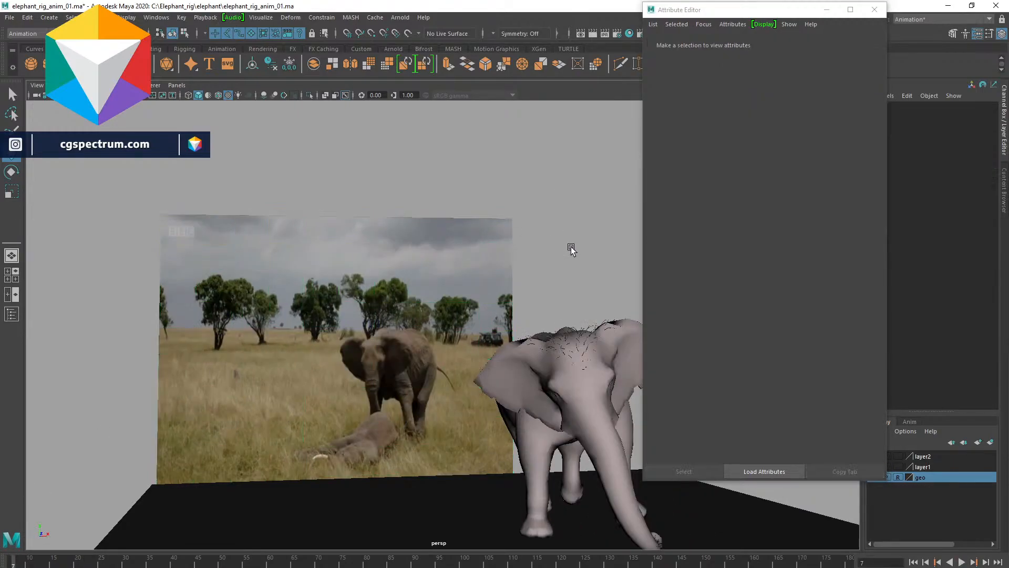
key("alt+v")
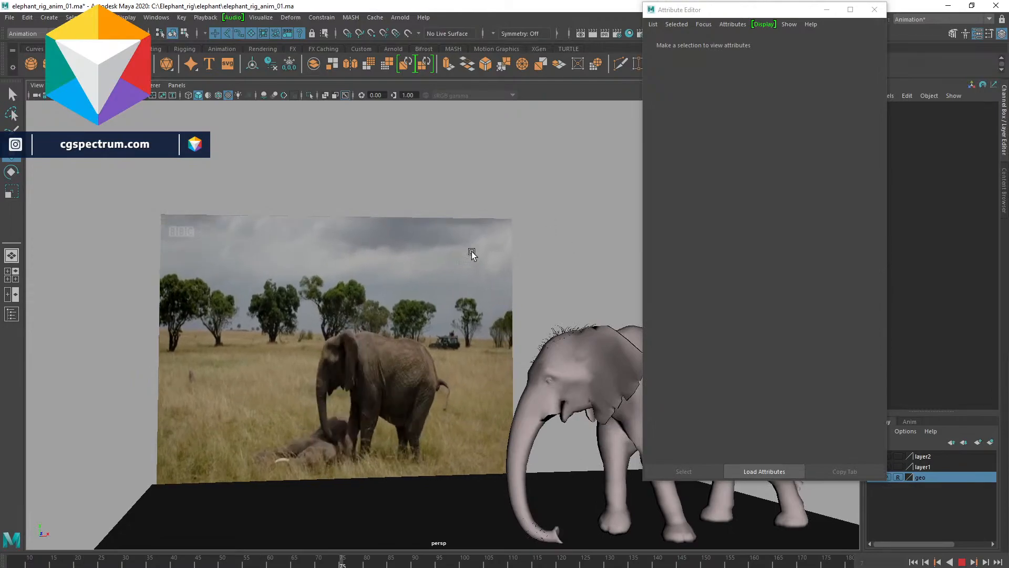
key("alt+v")
left_click_drag(17, 563, 1, 559)
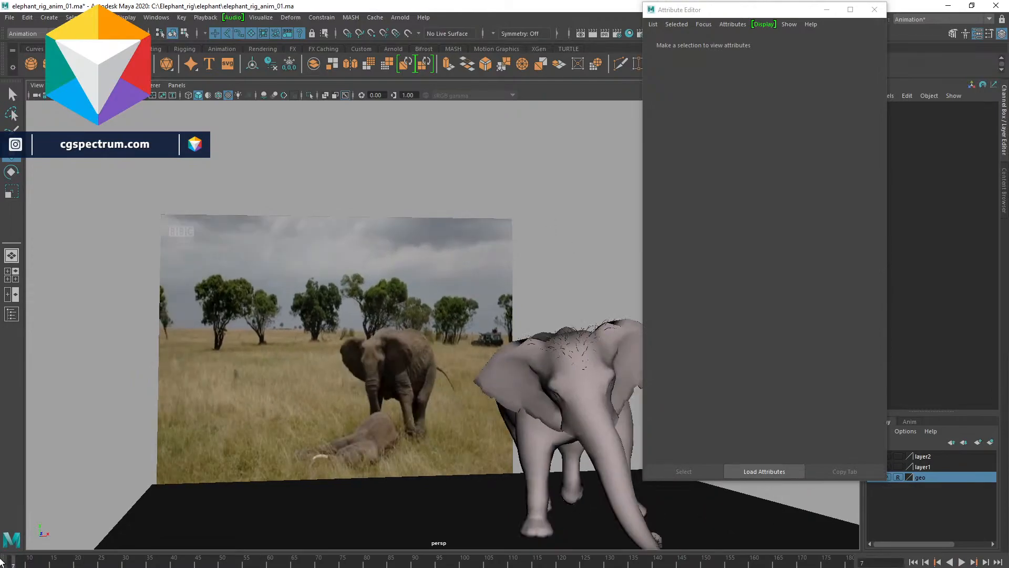
key("alt+v")
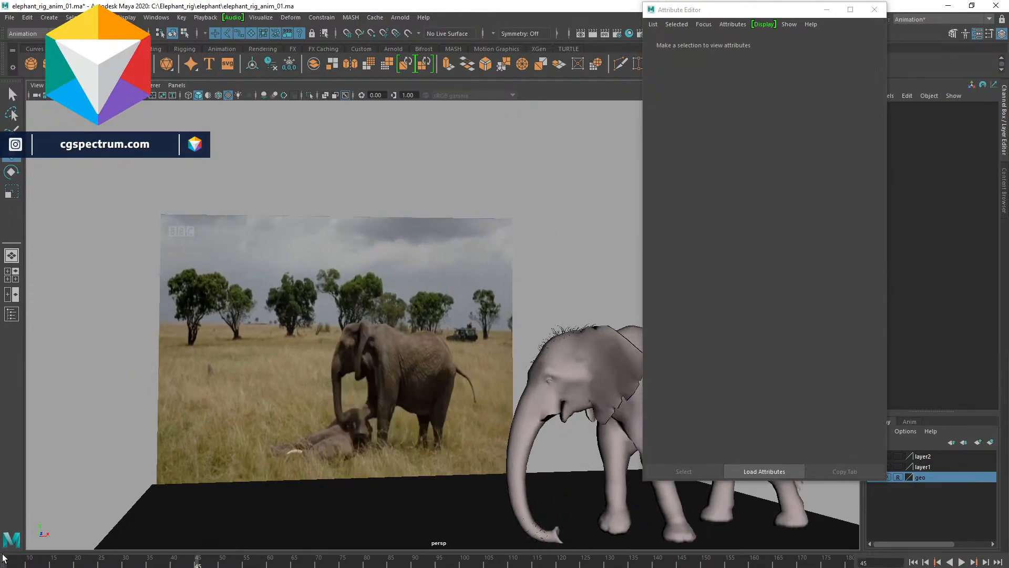
left_click(2, 562)
- Select the reference plane and expand the sections of its lambert2 material to inspect them
left_click(467, 253)
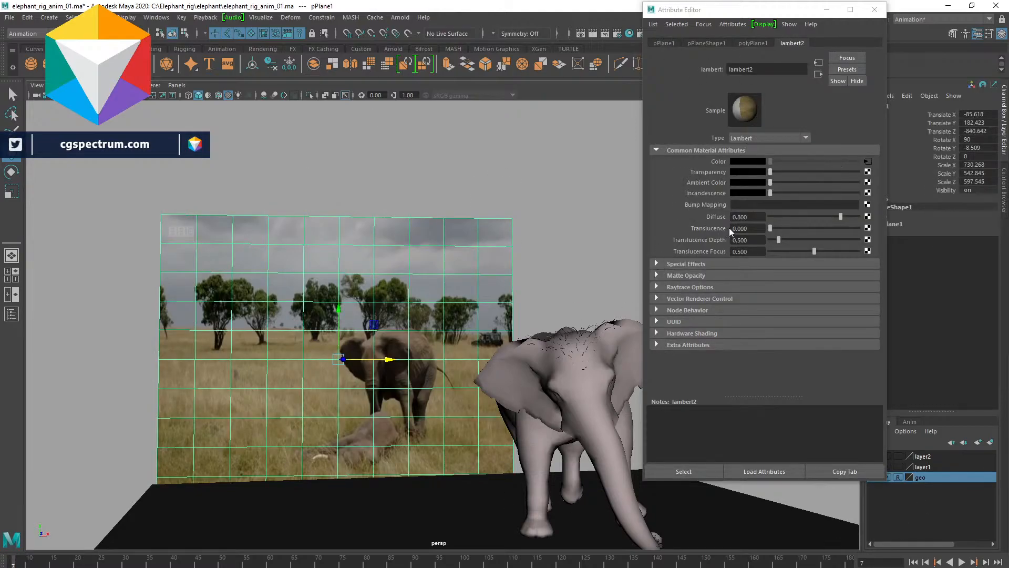
left_click(656, 264)
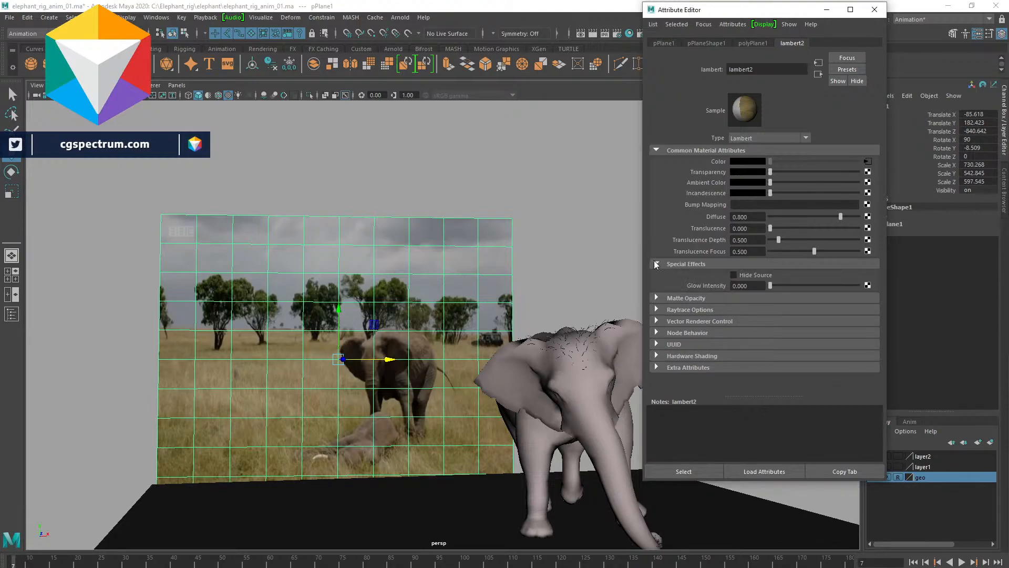
left_click(660, 298)
left_click(660, 335)
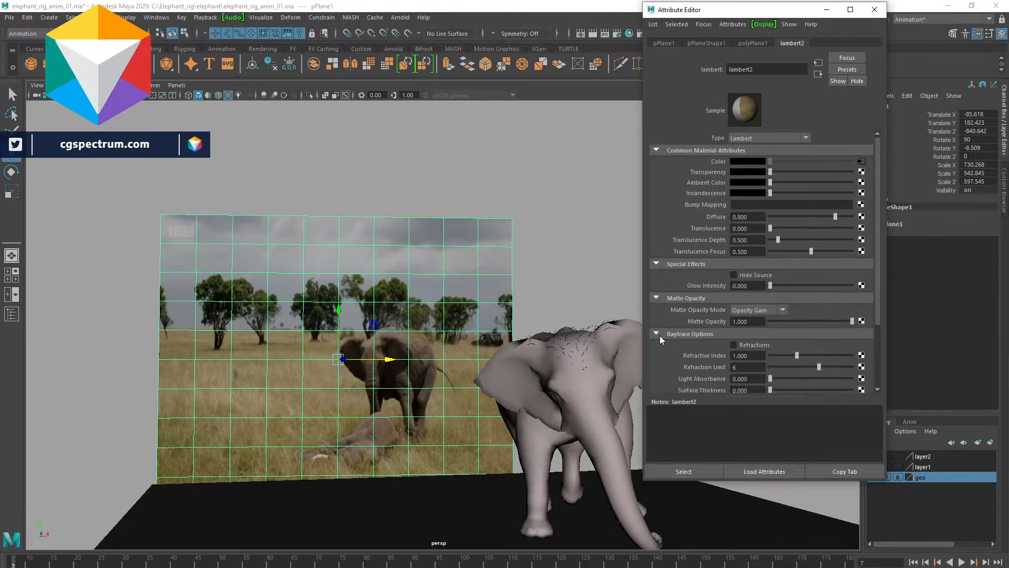
scroll(660, 335, "down", 3)
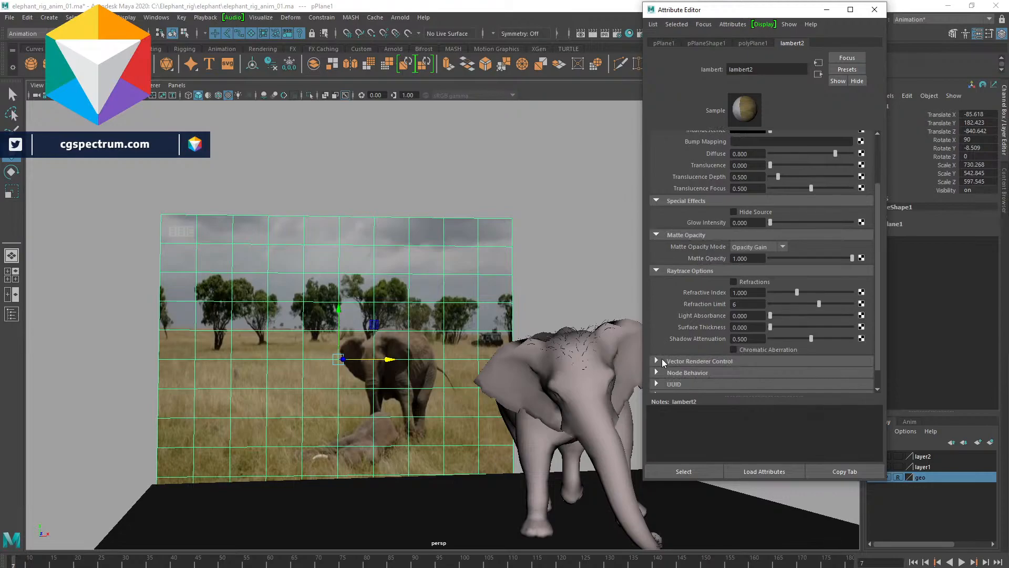
left_click(657, 359)
scroll(659, 358, "down", 3)
scroll(664, 334, "up", 5)
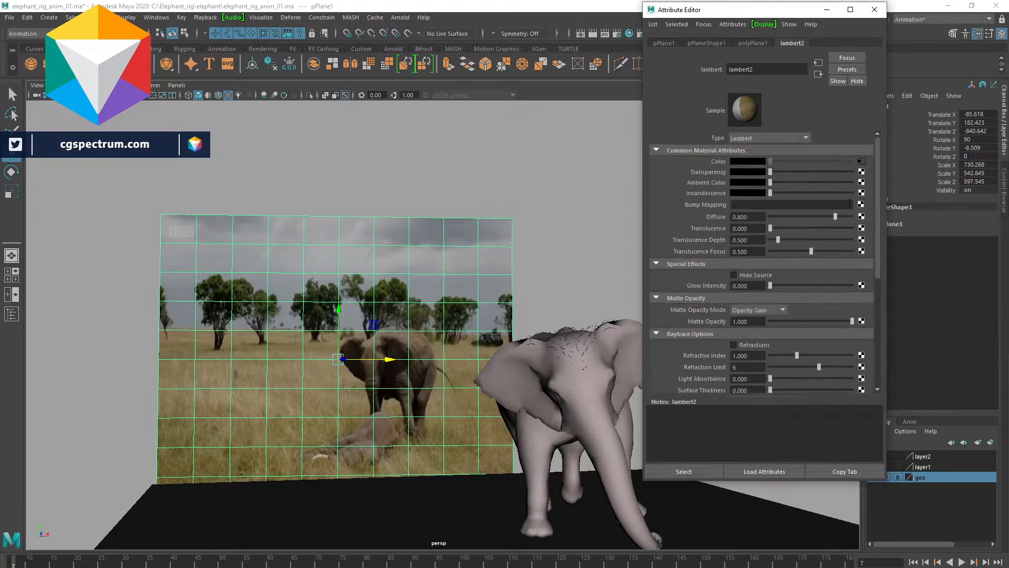
- Open the file texture from the material's Color map, turn off Use Interactive Sequence Caching and collapse the sections
left_click(860, 164)
scroll(856, 169, "down", 2)
left_click(733, 249)
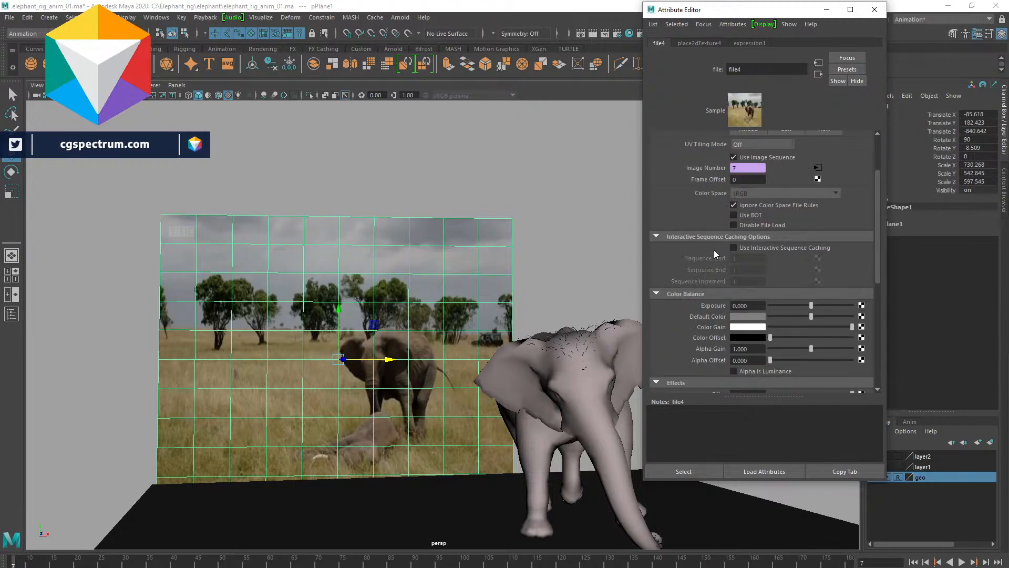
left_click(656, 237)
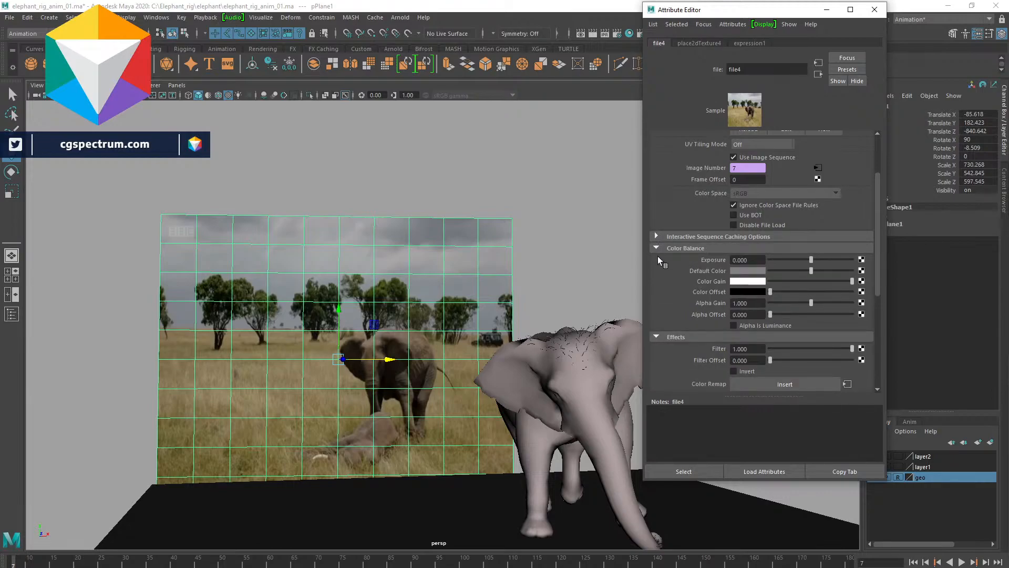
left_click(655, 247)
left_click(656, 321)
left_click(656, 259)
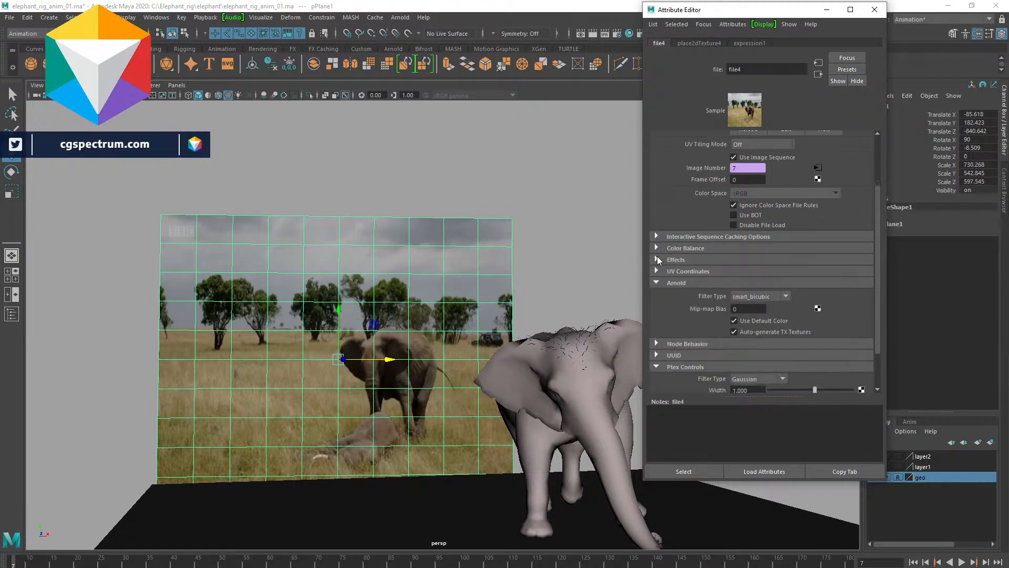
left_click(656, 283)
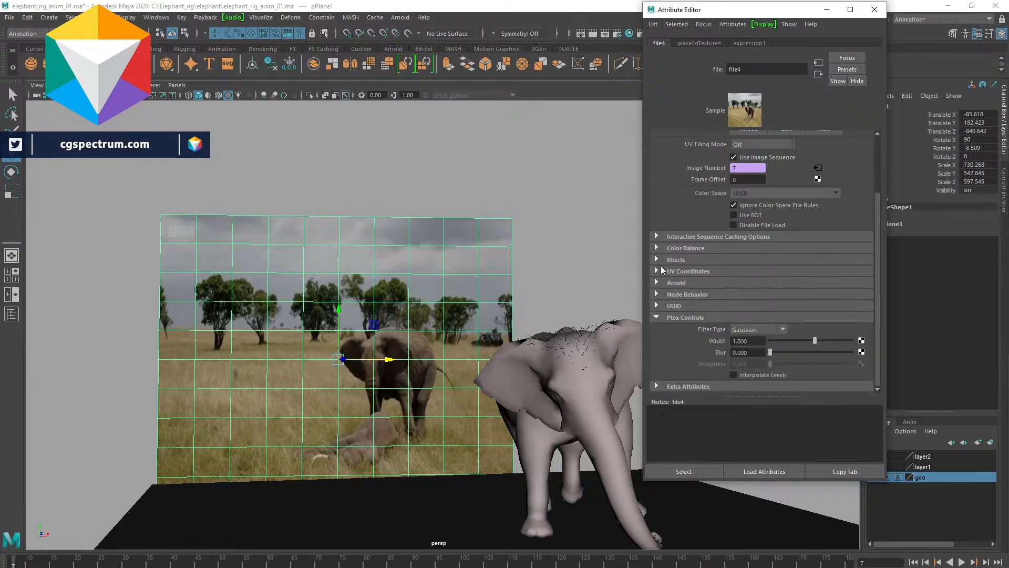
left_click(657, 317)
scroll(757, 248, "up", 1)
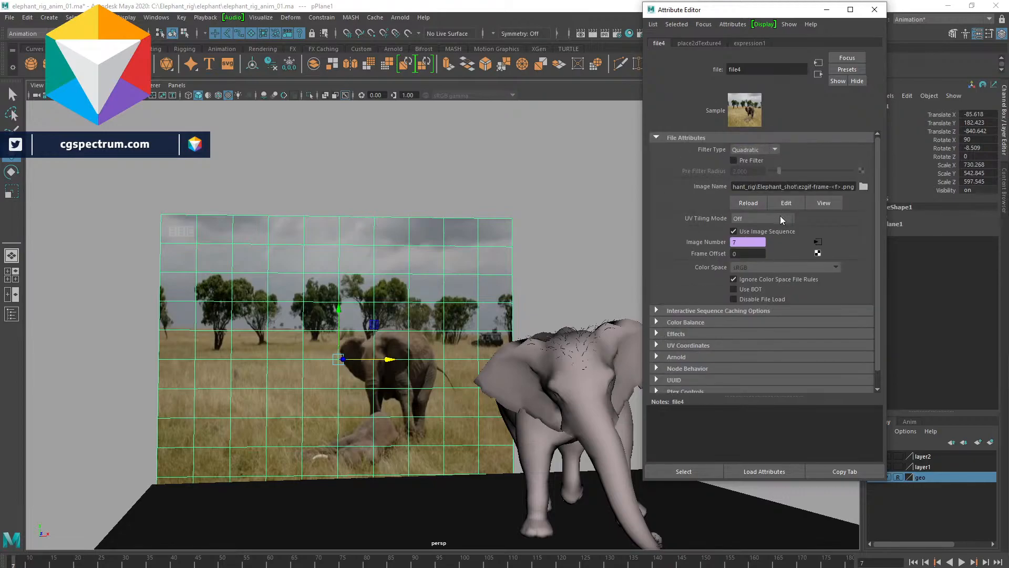
- Enable Pre Filter on the file texture, play part of the animation, then disable Pre Filter again
left_click(748, 164)
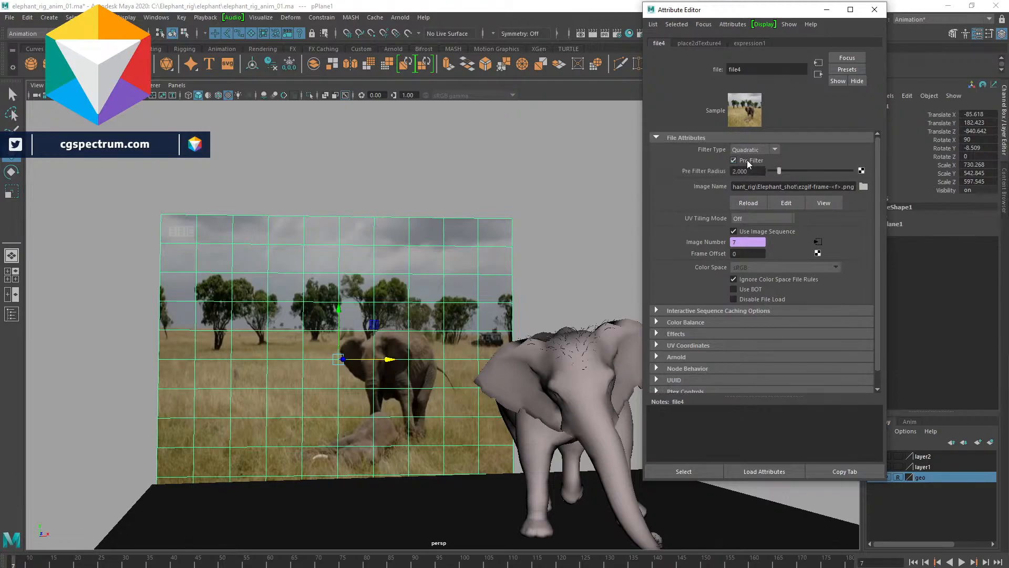
left_click(259, 564)
key("alt+v")
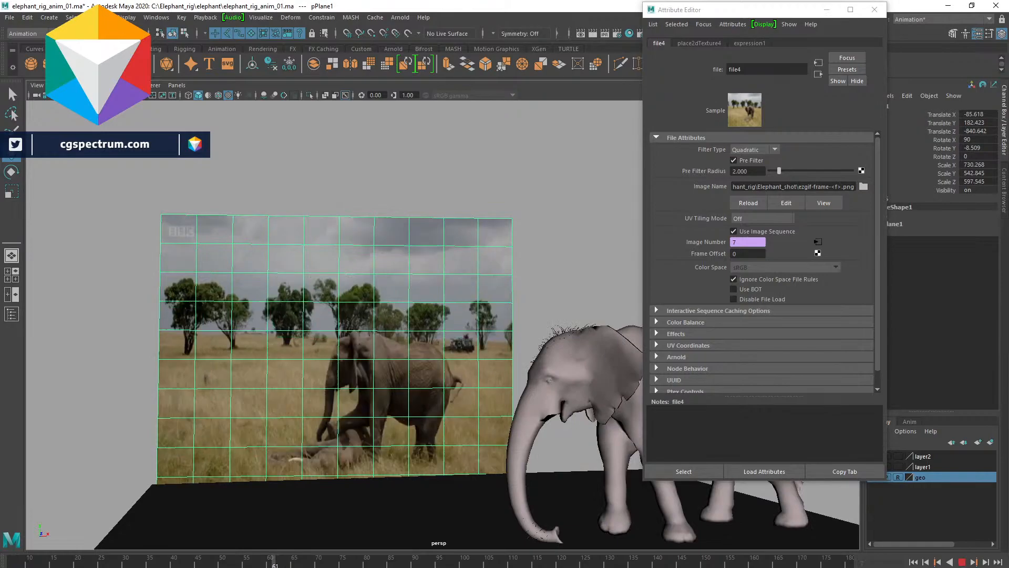
key("alt+v")
left_click(741, 161)
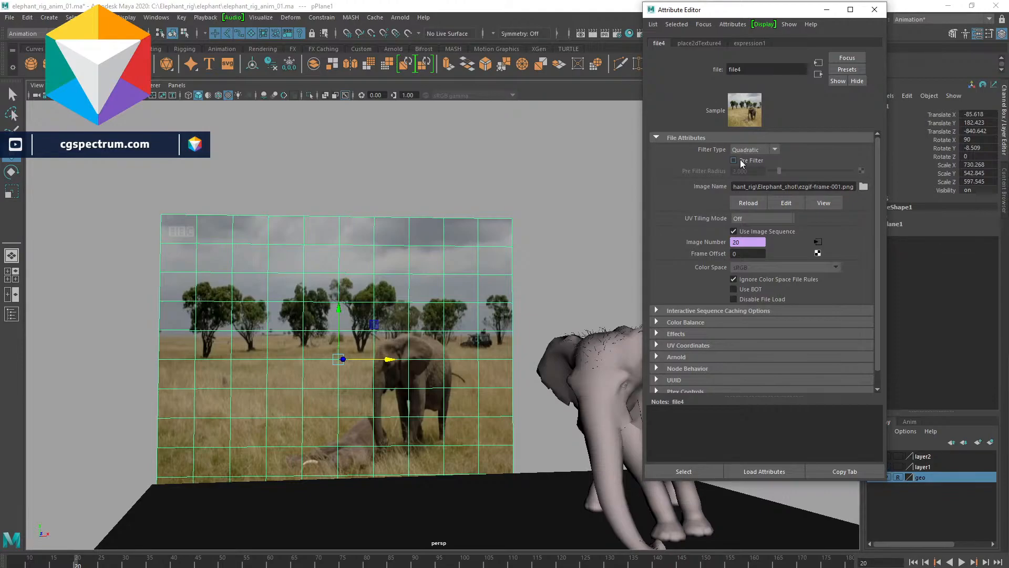
- Inspect the expression1 and place2dTexture4 tabs, then return to the file4 texture
left_click(739, 42)
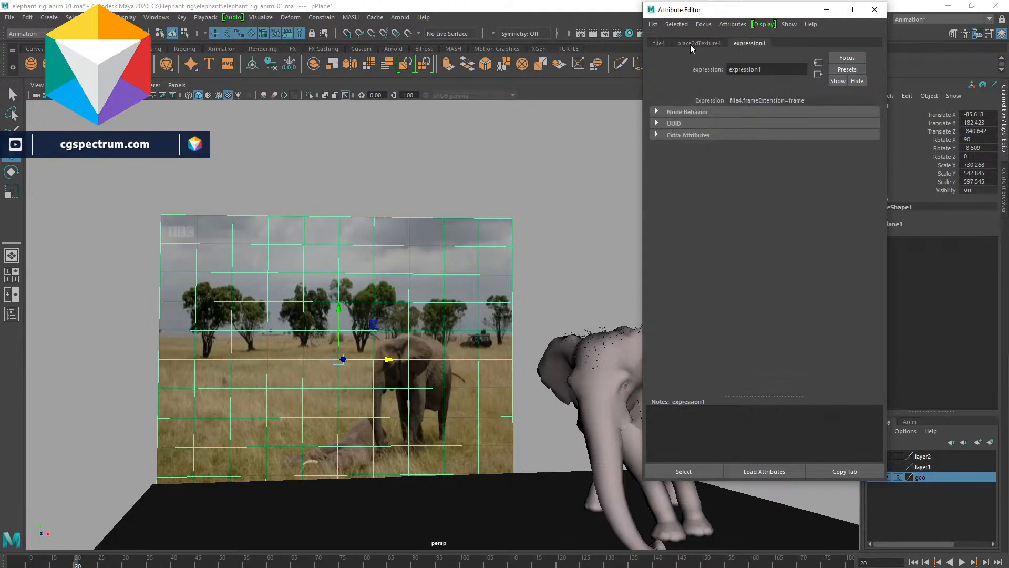
left_click(690, 42)
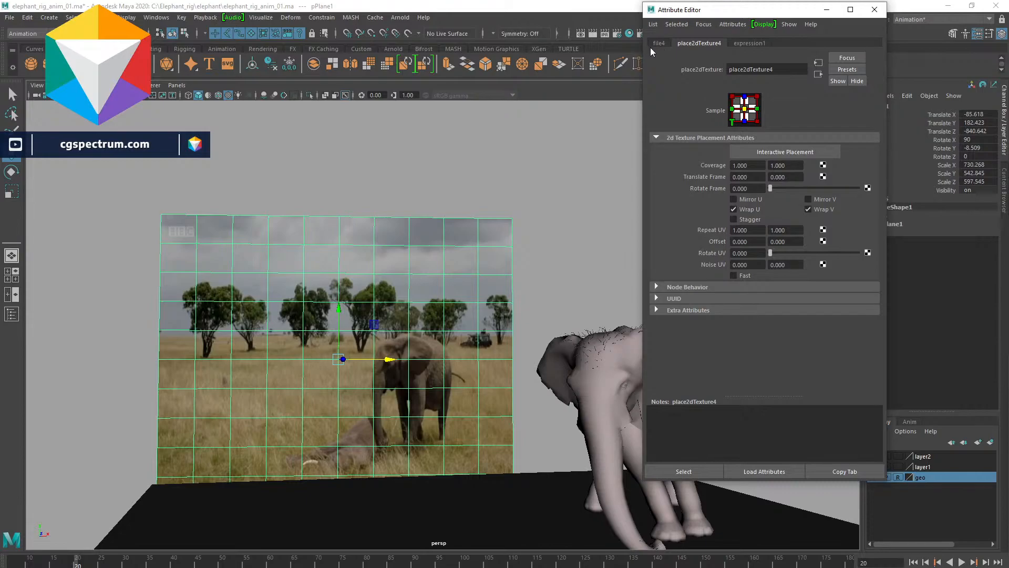
left_click(659, 45)
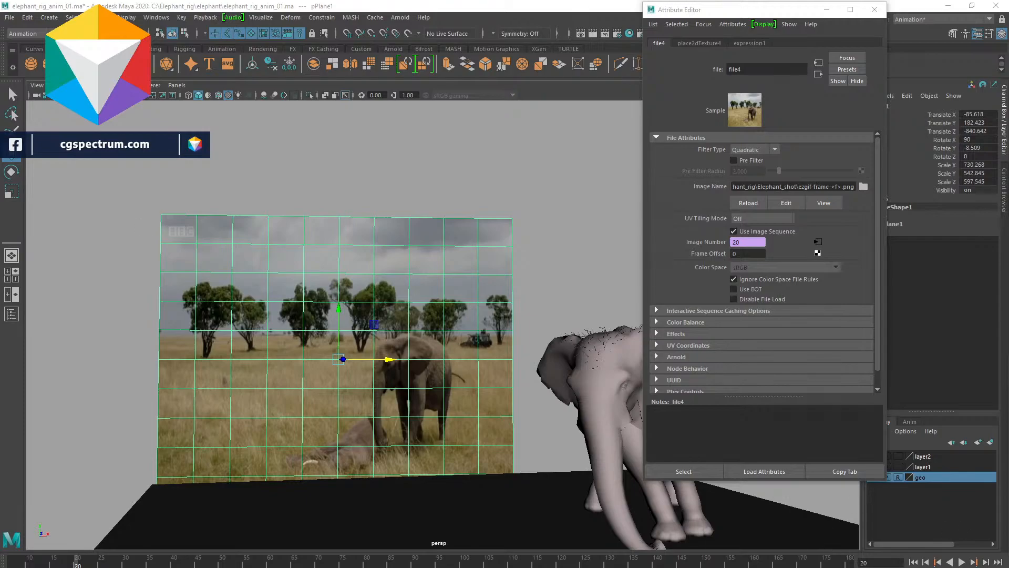
- Open the animation preferences, review the playback speed options and several preference categories, and close the window without changes
left_click(995, 567)
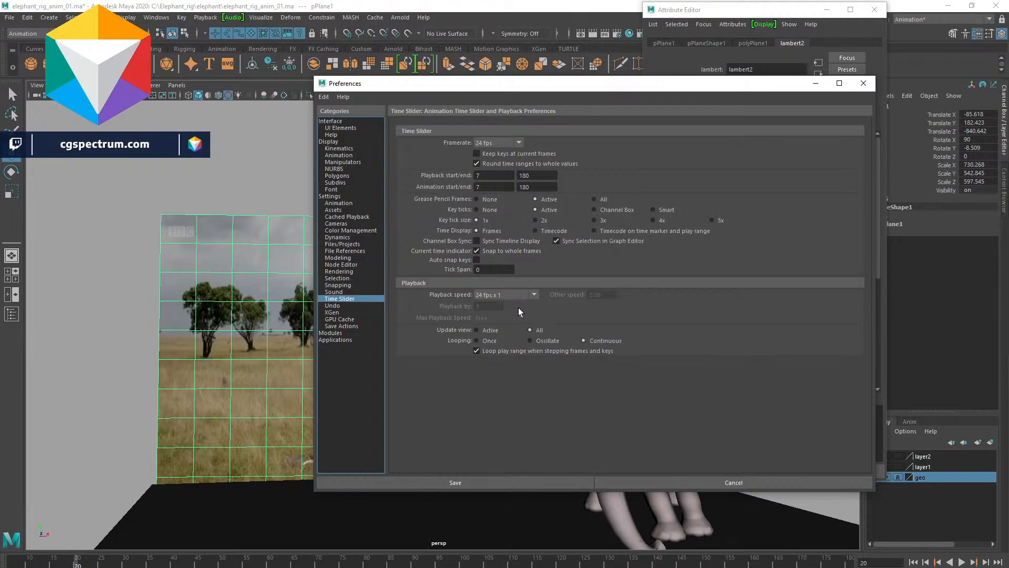
left_click(515, 293)
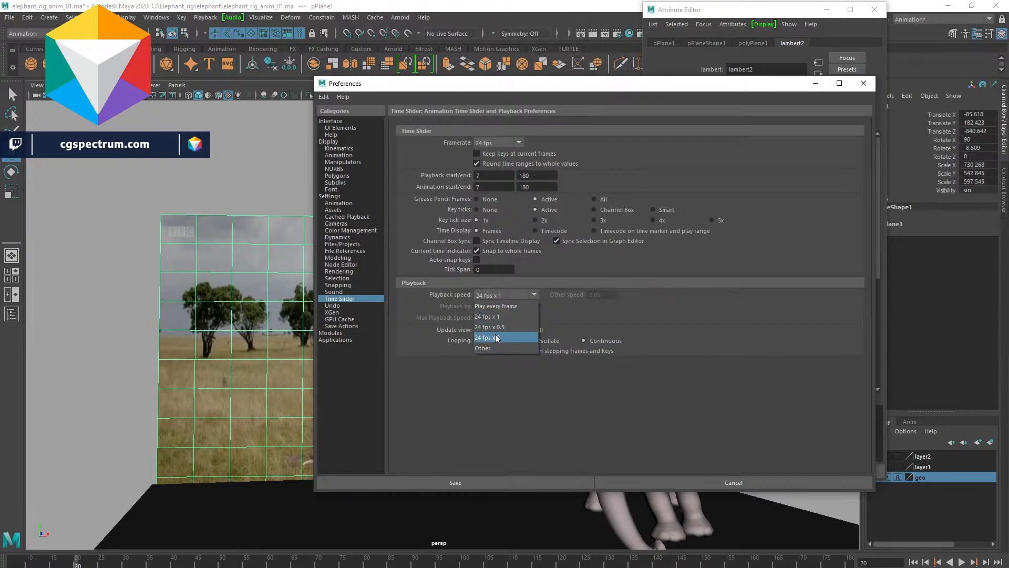
left_click(634, 303)
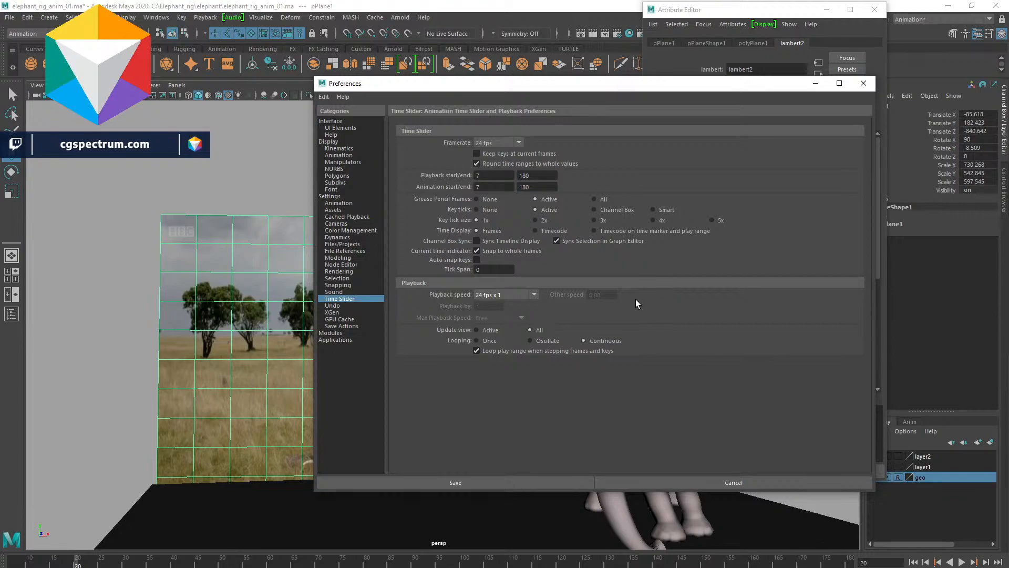
left_click(347, 251)
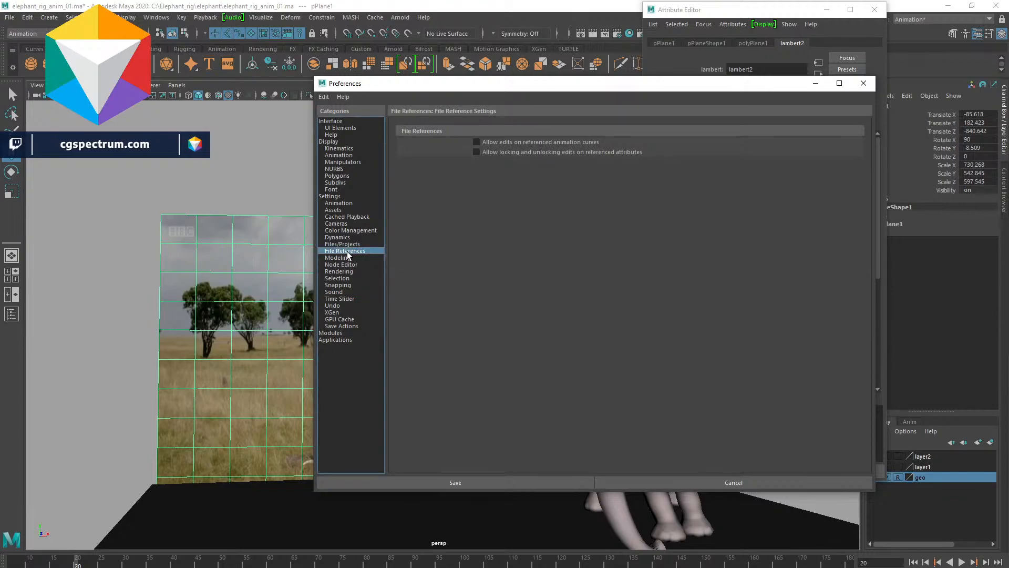
left_click(345, 245)
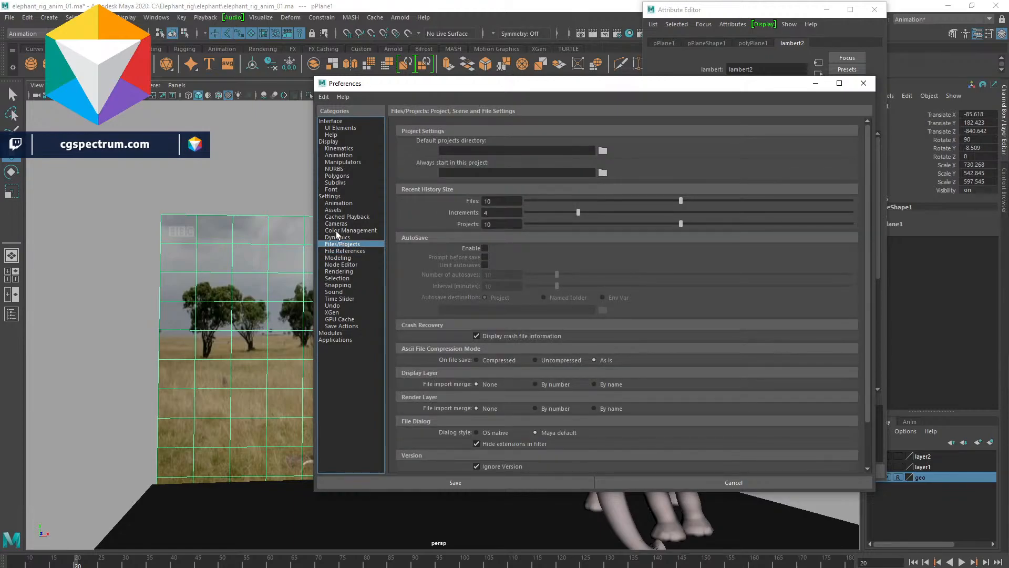
left_click(343, 157)
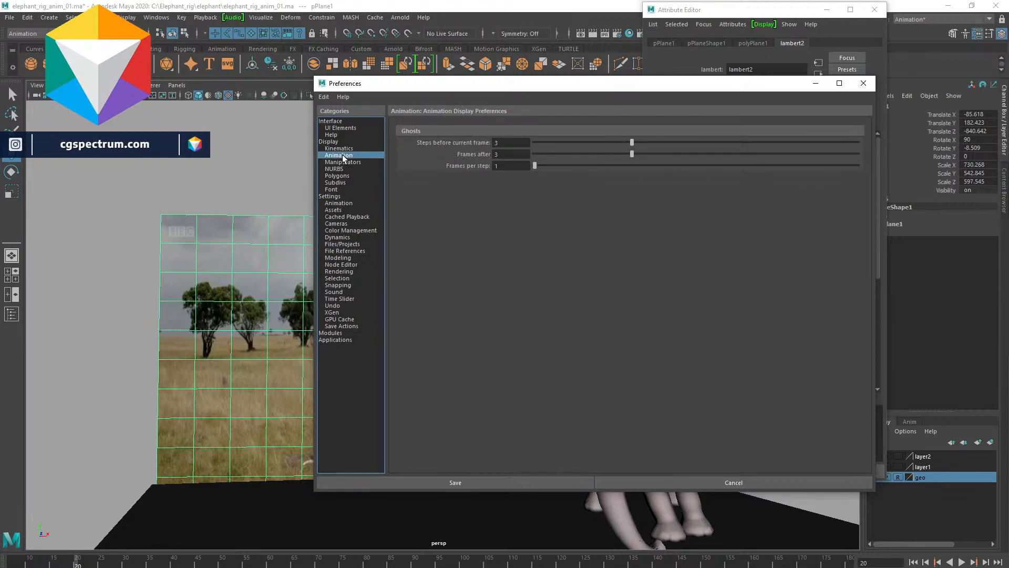
left_click(345, 162)
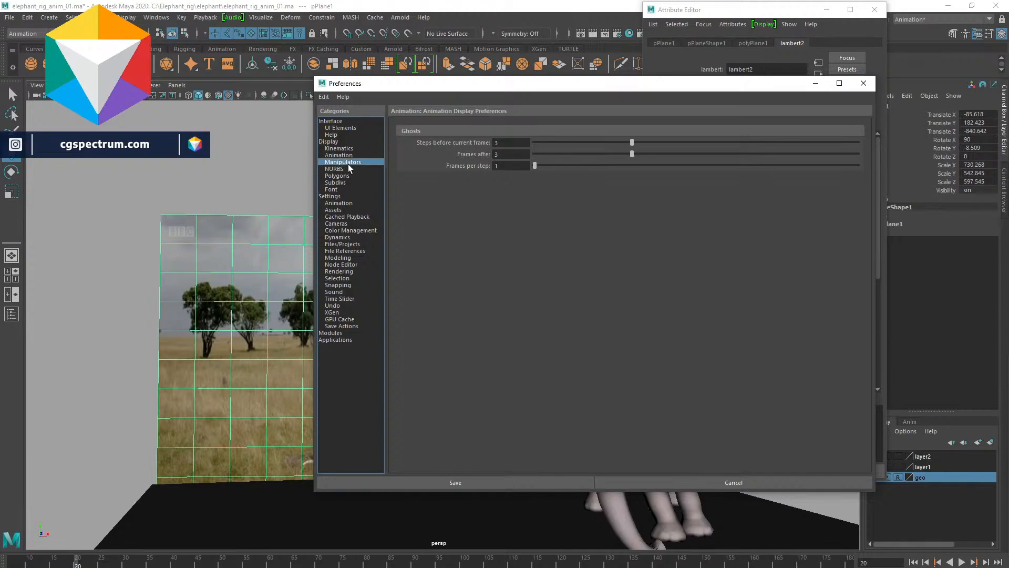
left_click(339, 176)
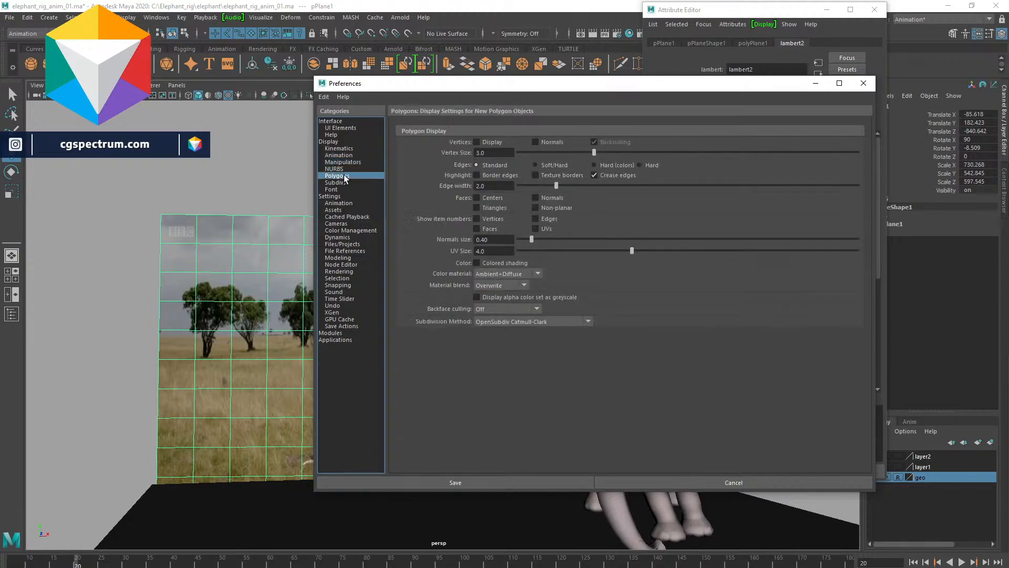
left_click(338, 148)
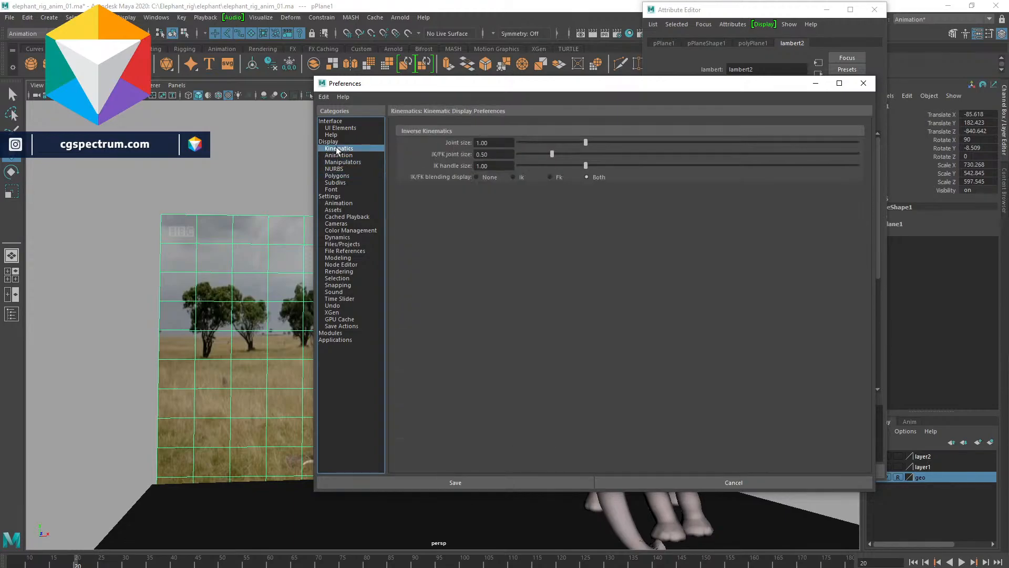
left_click(863, 83)
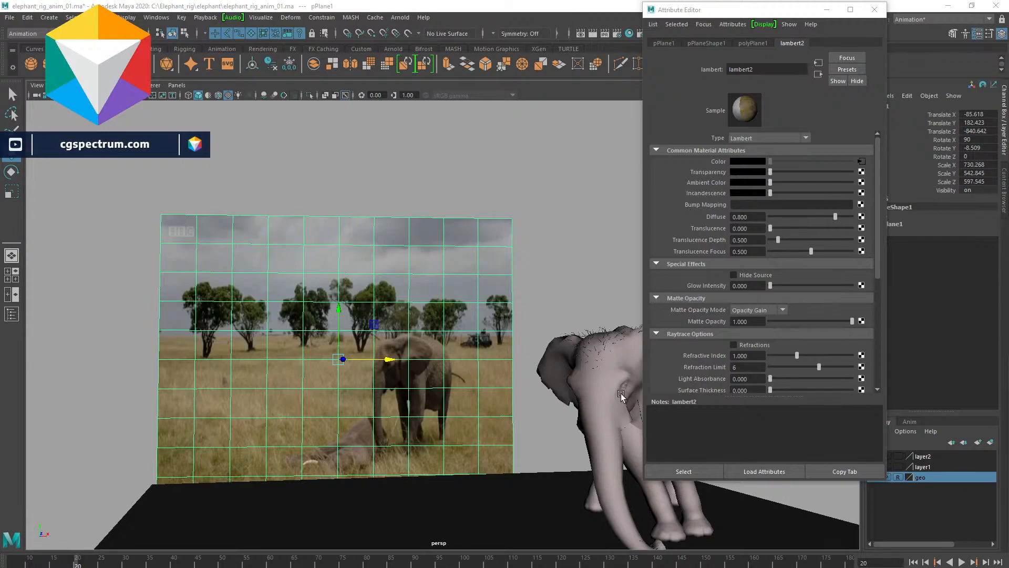
- Close the Attribute Editor and the preferences window, and deselect the reference plane
left_click(874, 10)
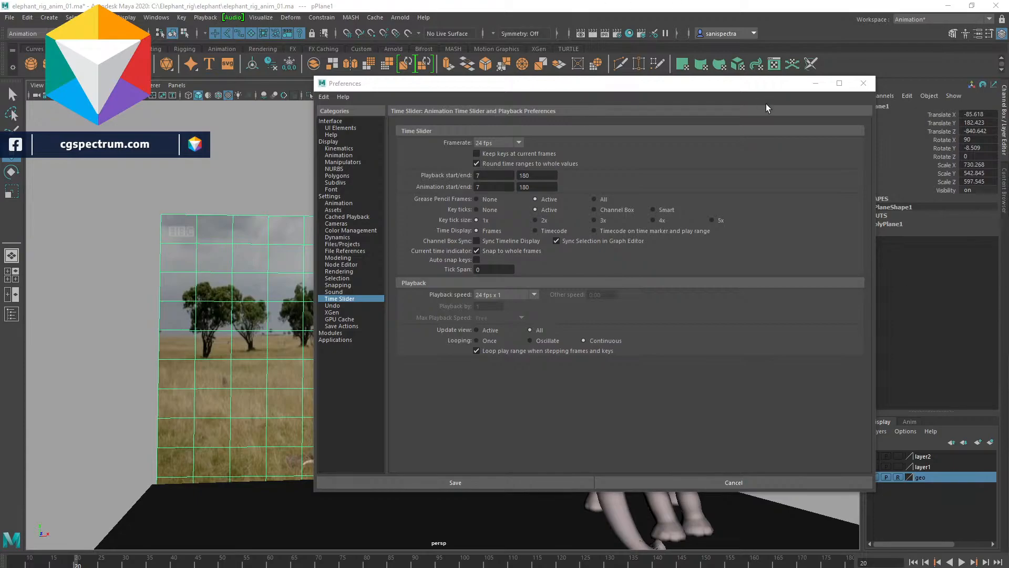
left_click(815, 84)
left_click(764, 271)
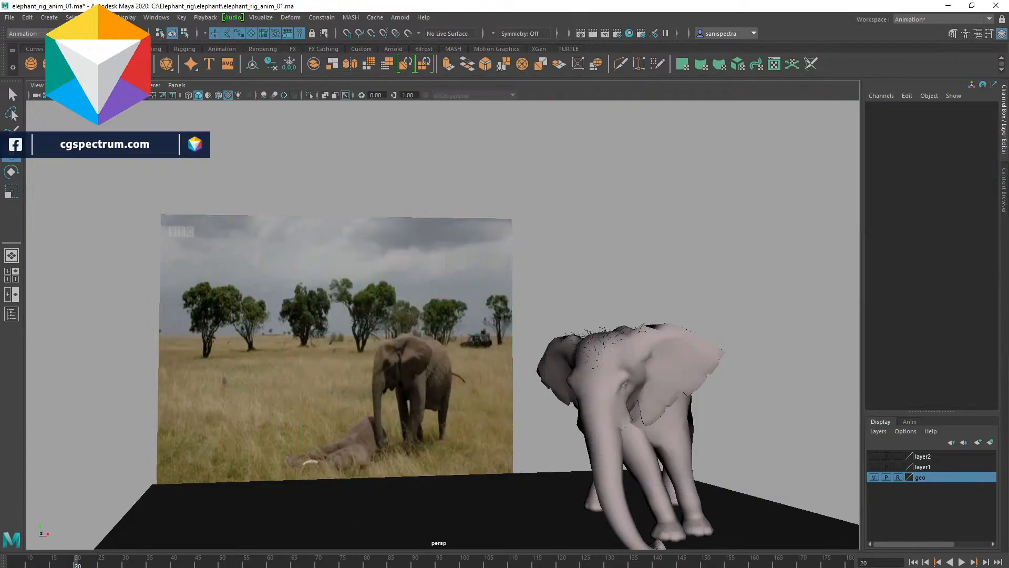
- Play the animation to compare the elephant with the reference clip, then stop playback
key("alt+v")
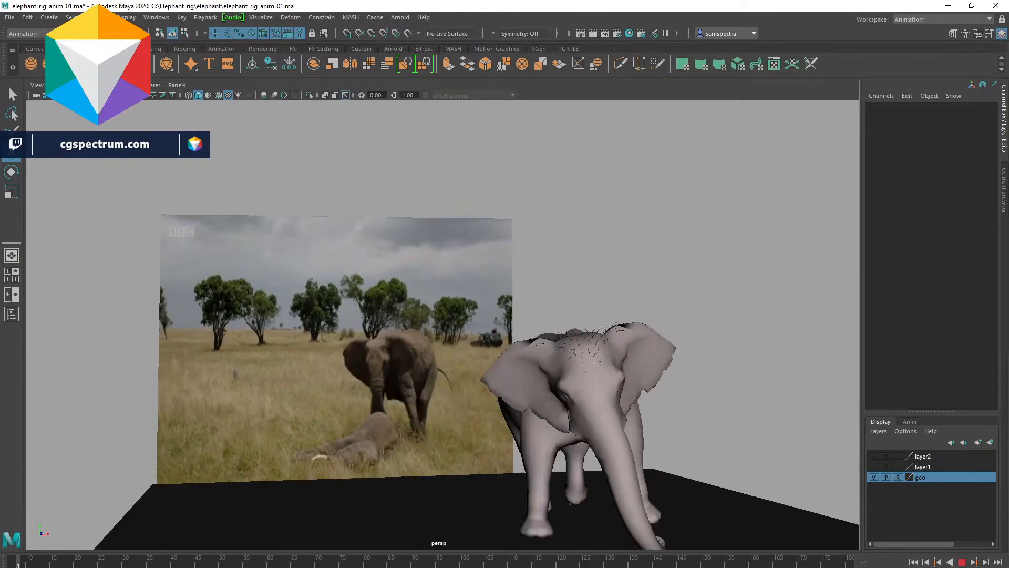
key("alt+v")
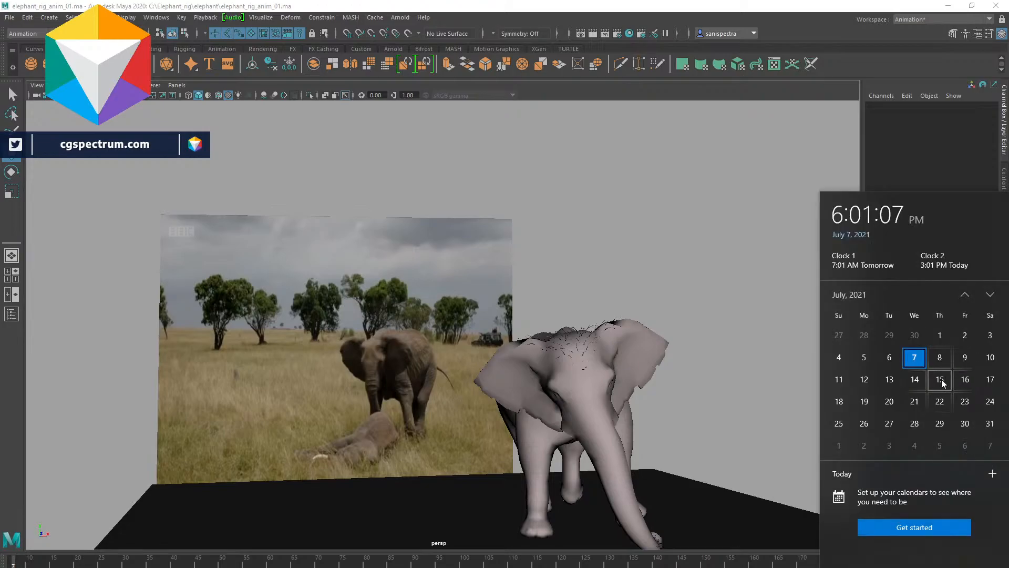
key("Escape")
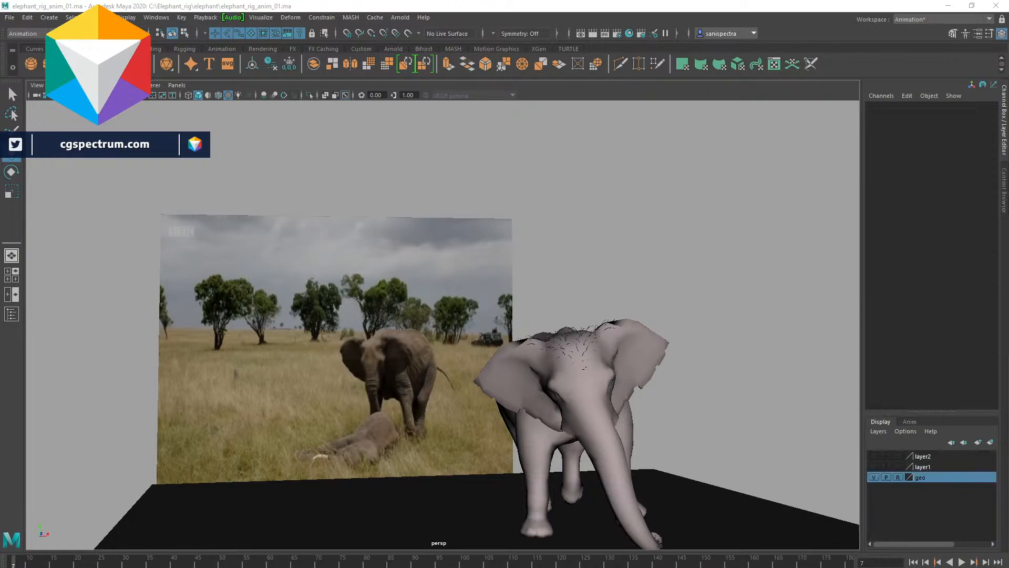